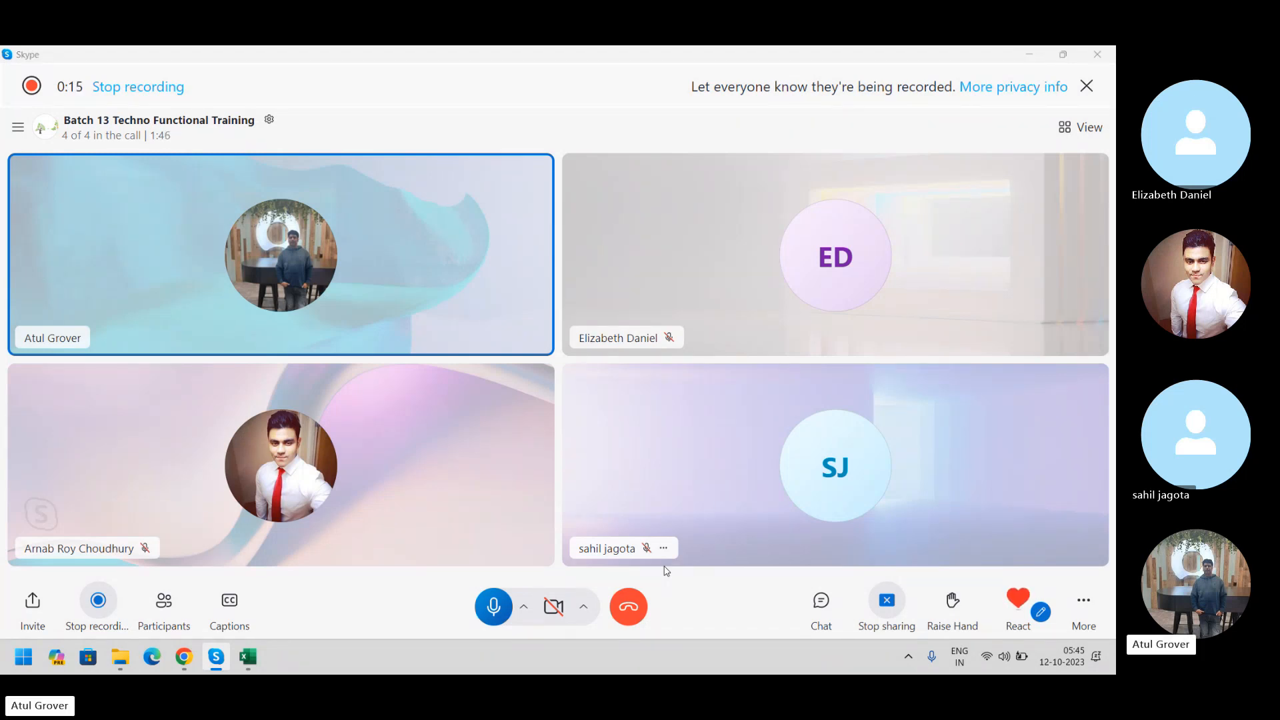
Leave the video call and return to the ServiceNow CMDB Dashboard in Chrome
key(alt+Tab)
key(alt+Tab)
key(alt+Tab)
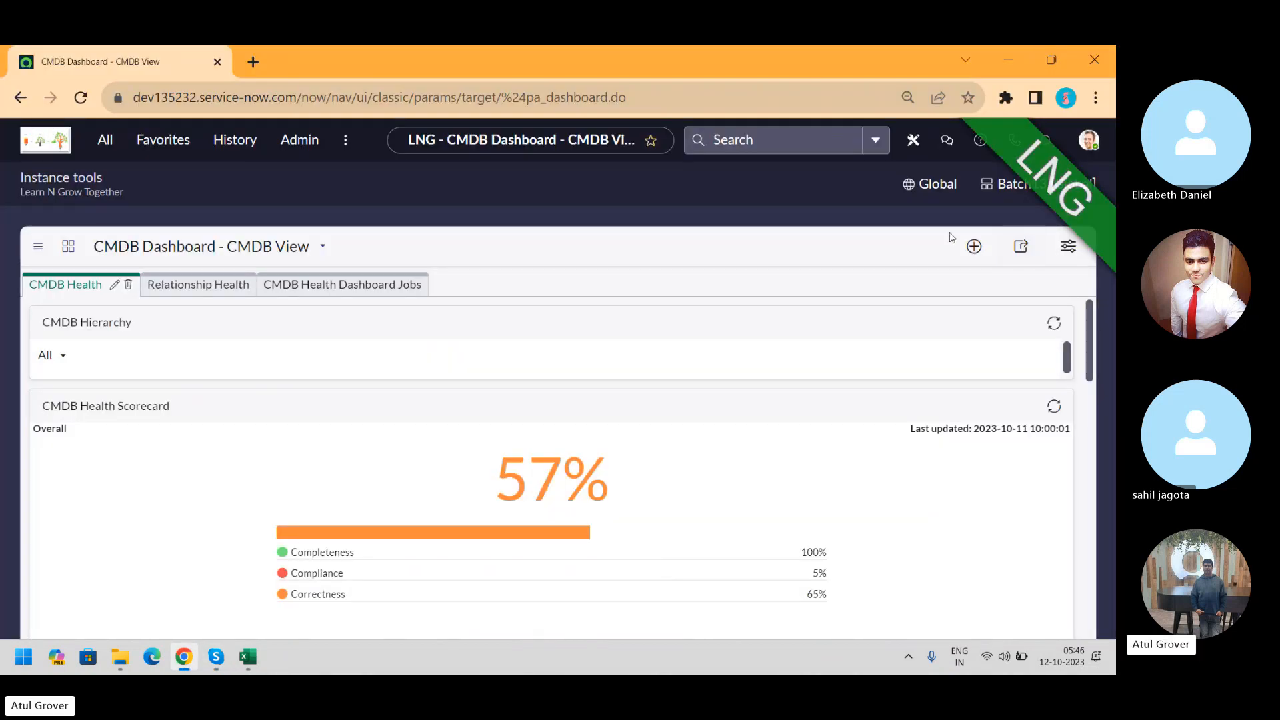
click(882, 182)
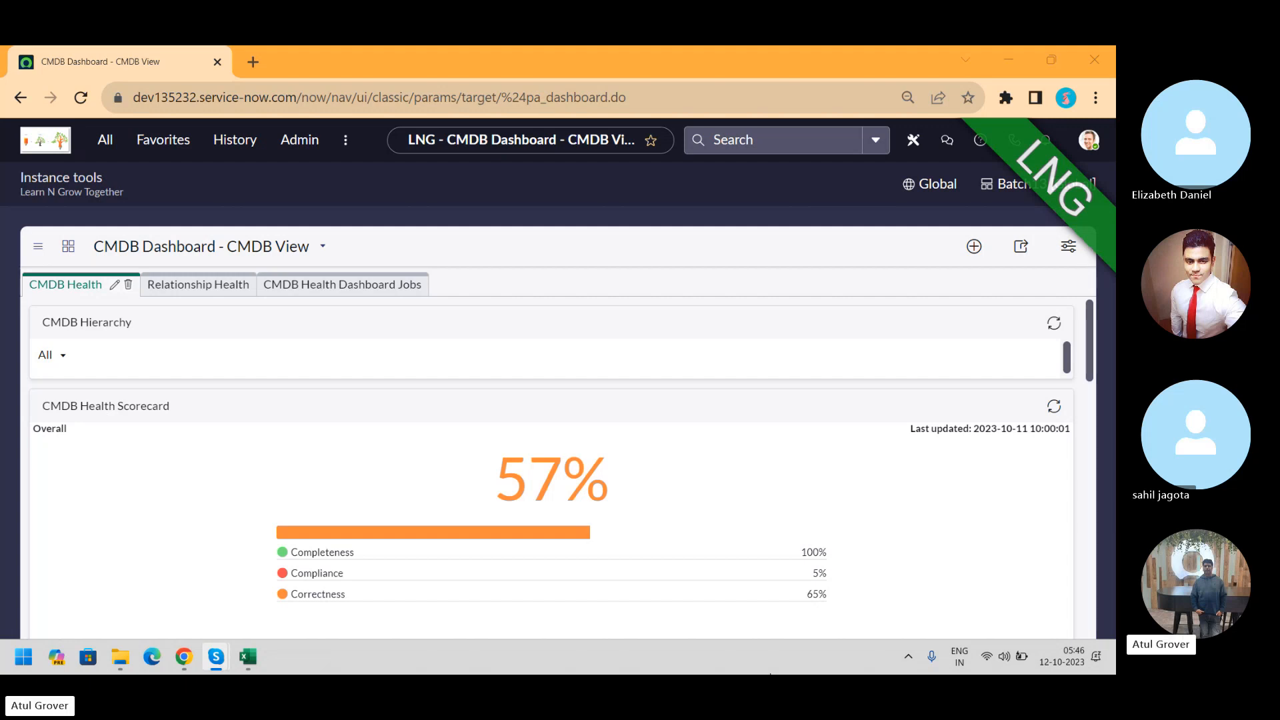
Bring up the Notepad notes and clear out all the old Server Side Script text
key(super)
text(note)
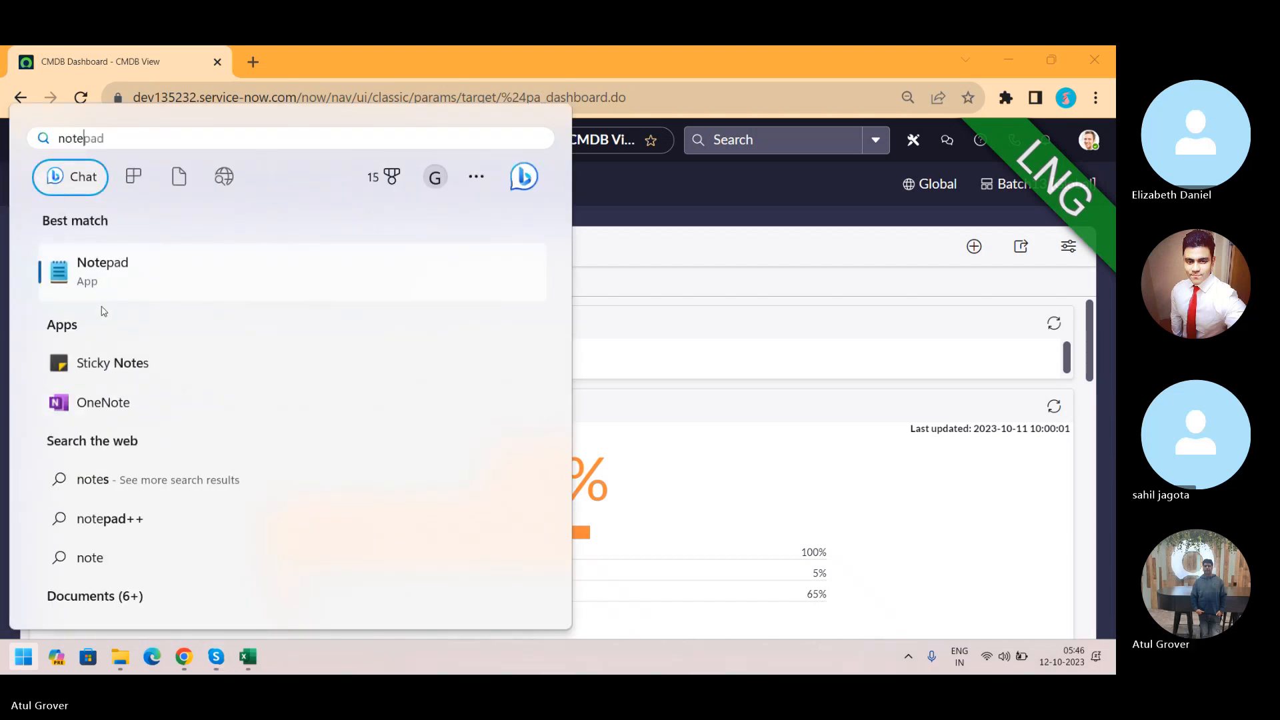
click(76, 272)
click(364, 285)
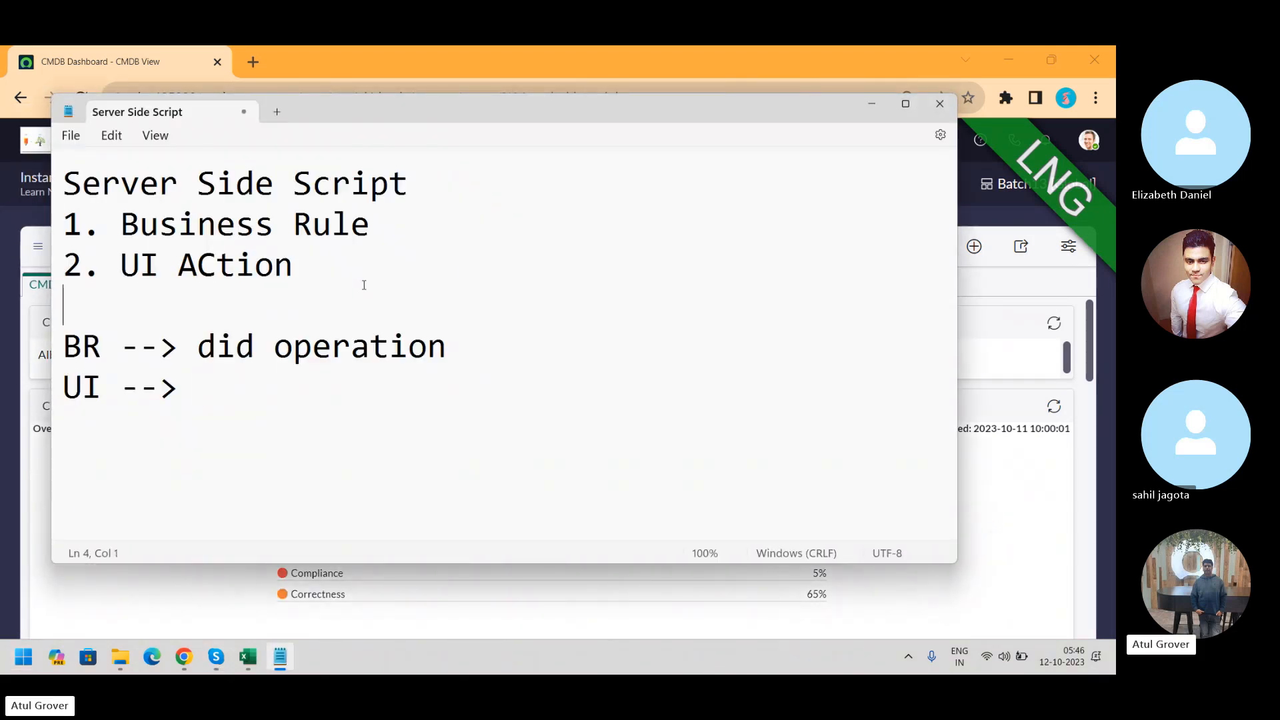
key(ctrl+a)
key(BackSpace)
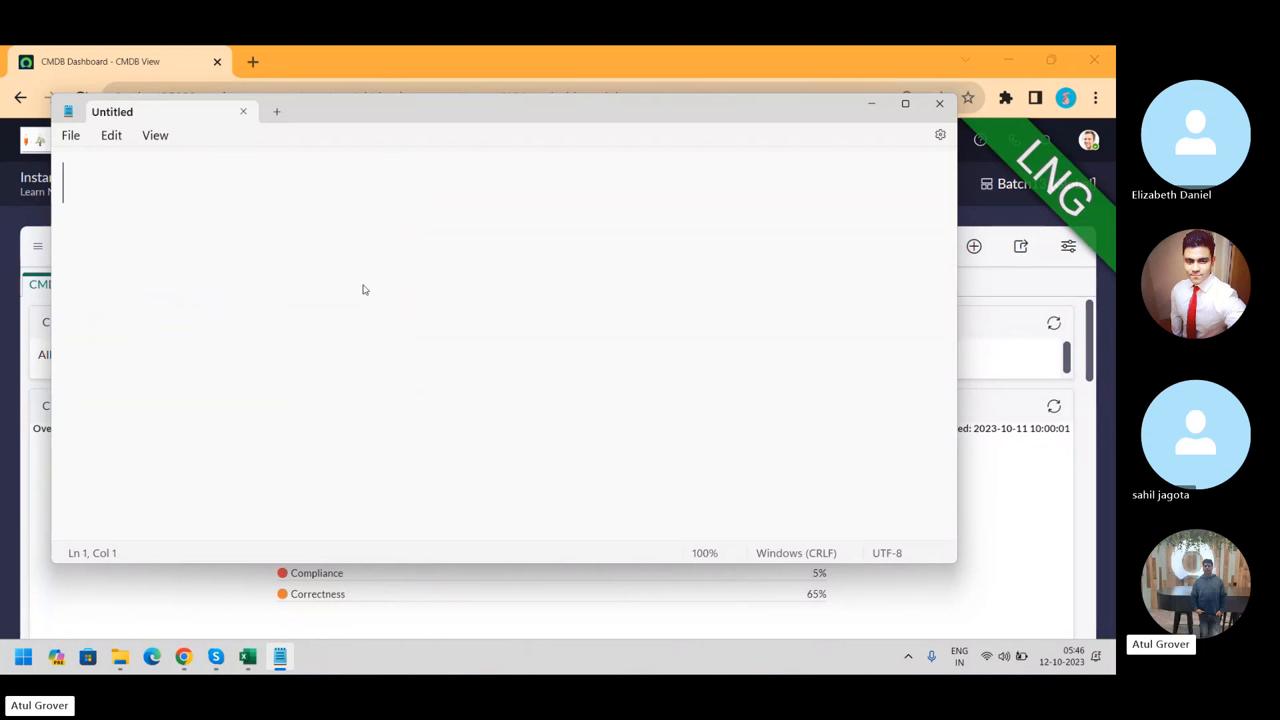
Write a line pairing a person's name with '2BHK ---> 2BHK', then start a 'Dev -->' line
text(Arnab 2)
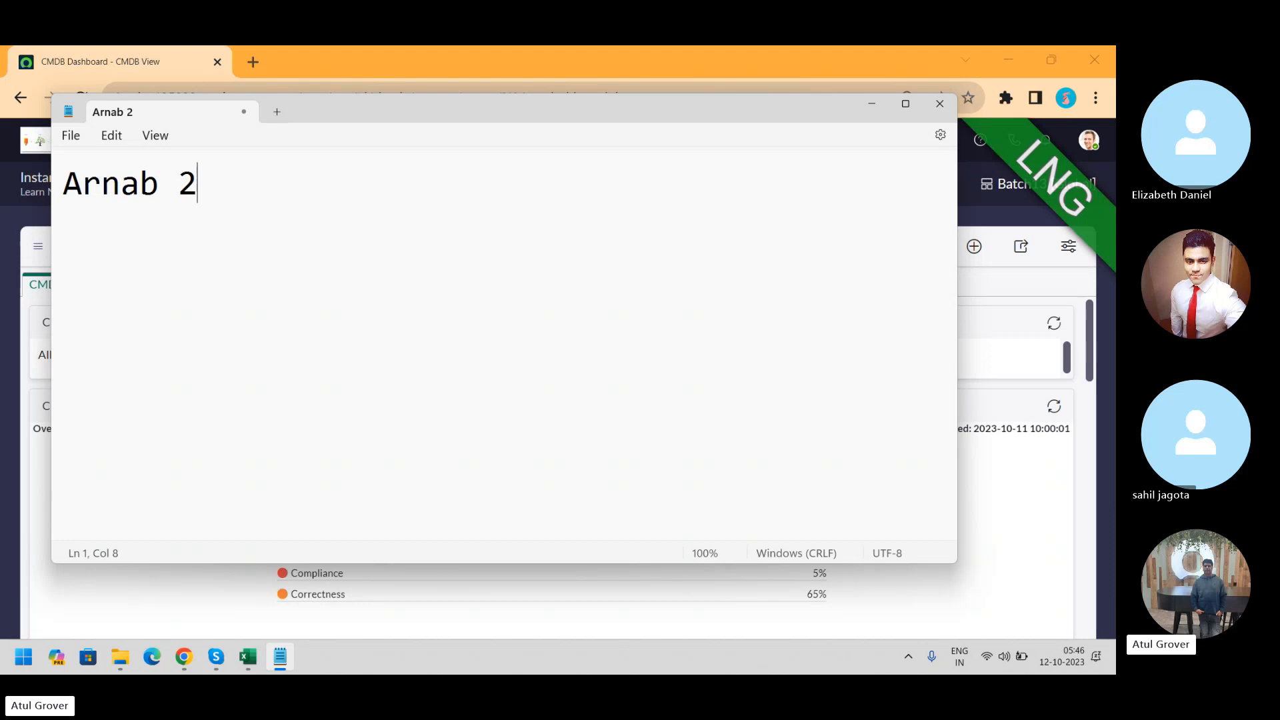
text(BHK  )
text(---> 4)
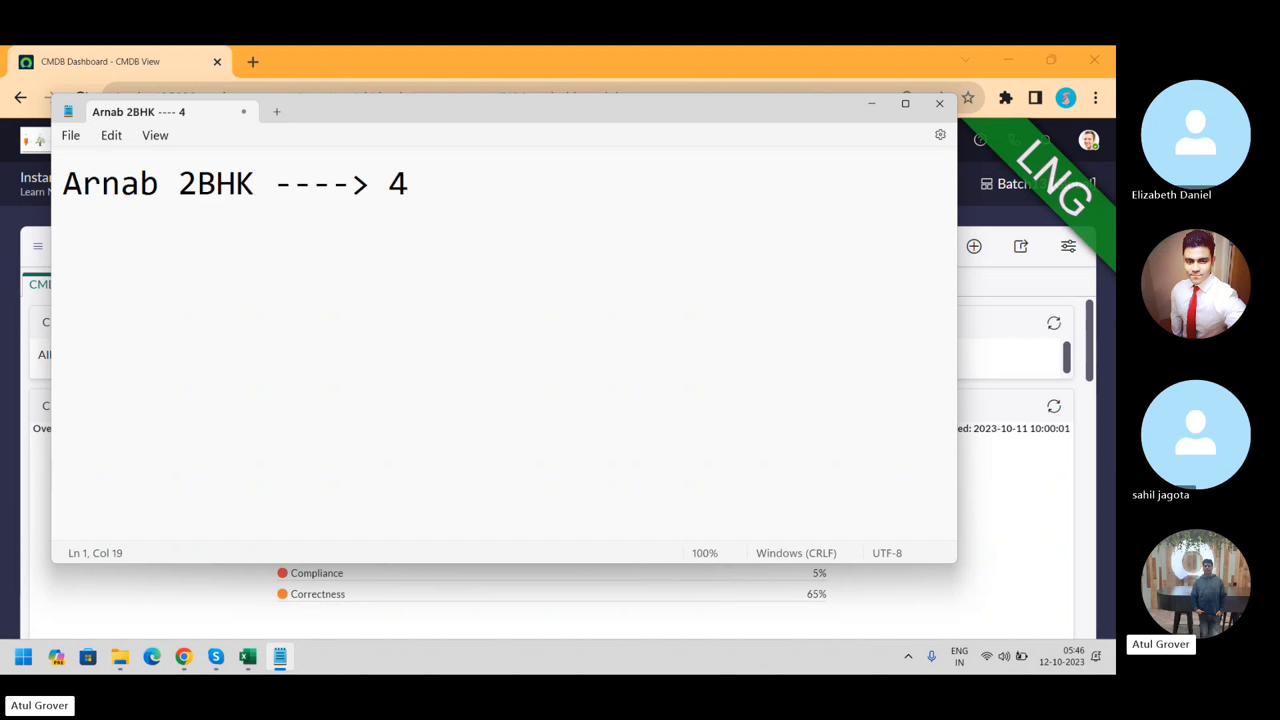
text(B)
key(BackSpace)
key(BackSpace)
key(BackSpace)
text(2BHK)
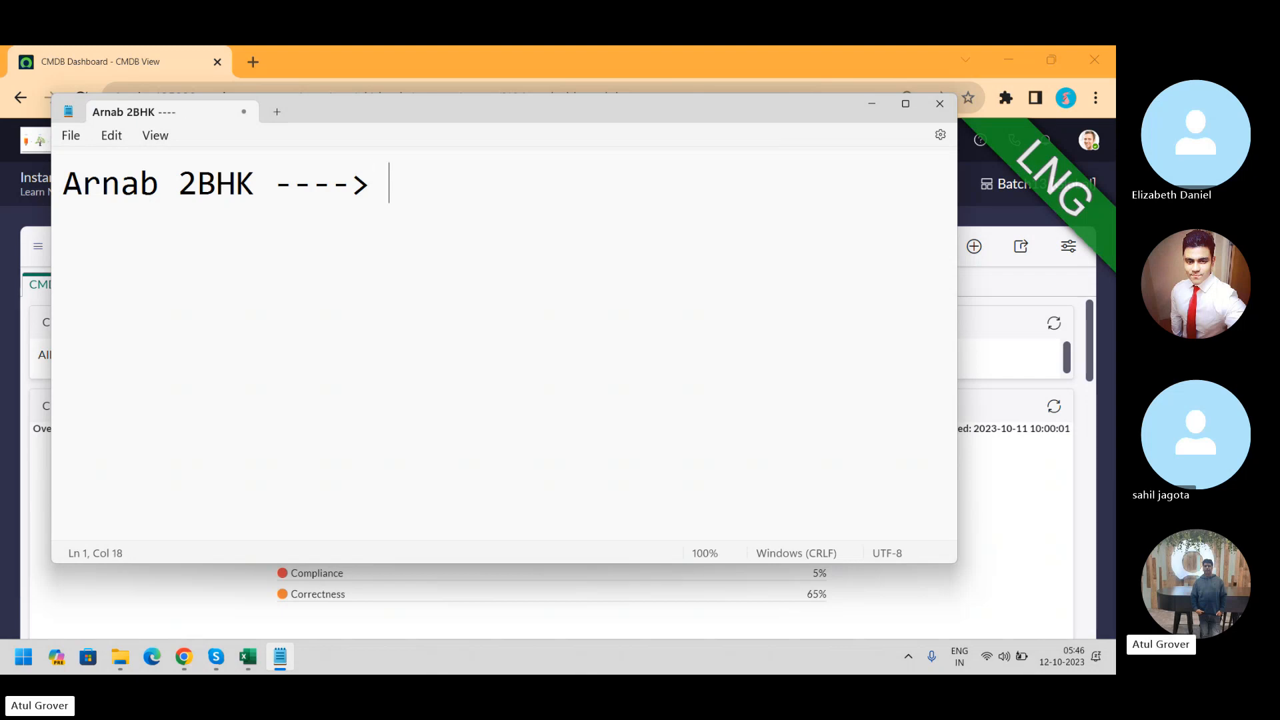
key(Return)
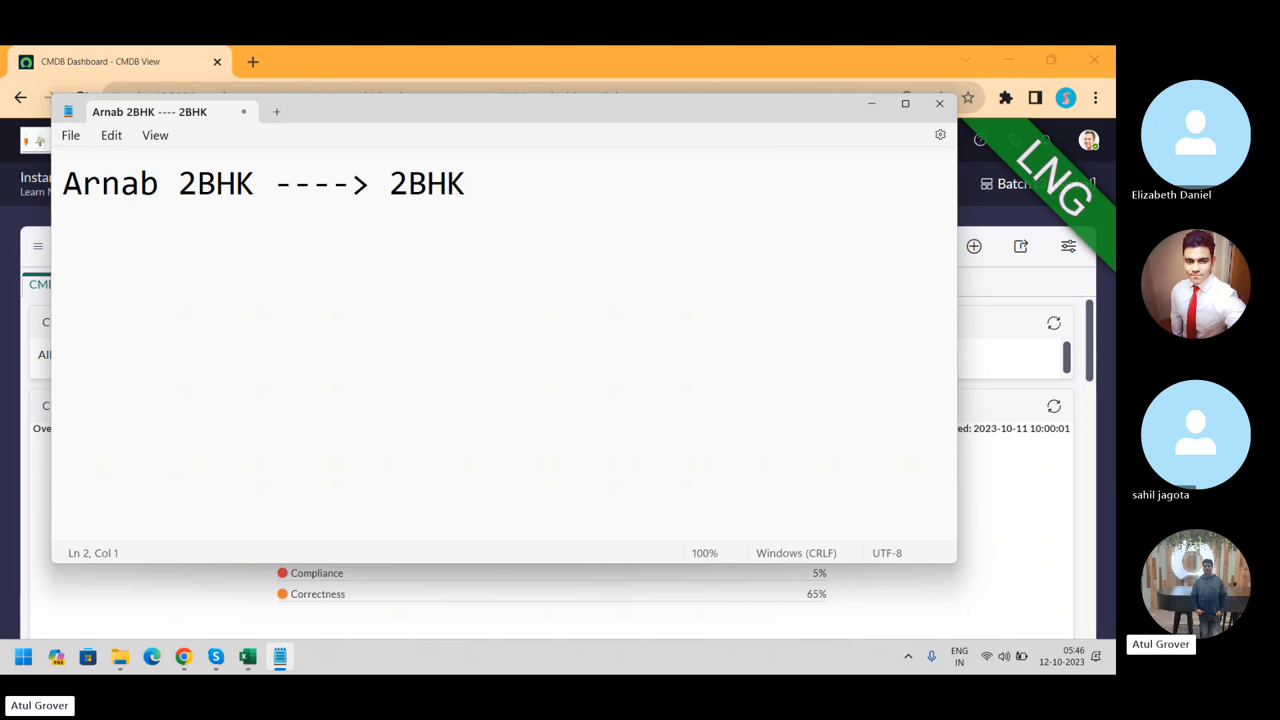
text(Dev  -->)
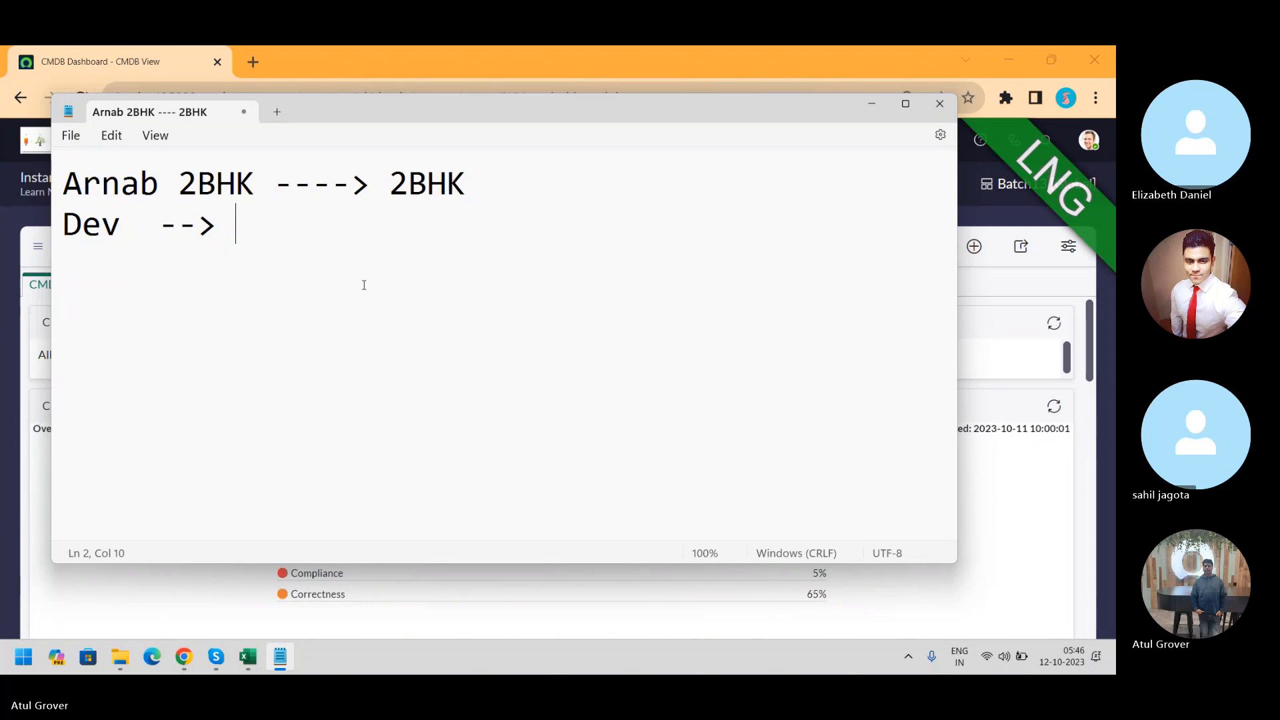
Extend line two to 'Dev --> Test --> Prod' and start a third line 'Update set -->'
text(Te)
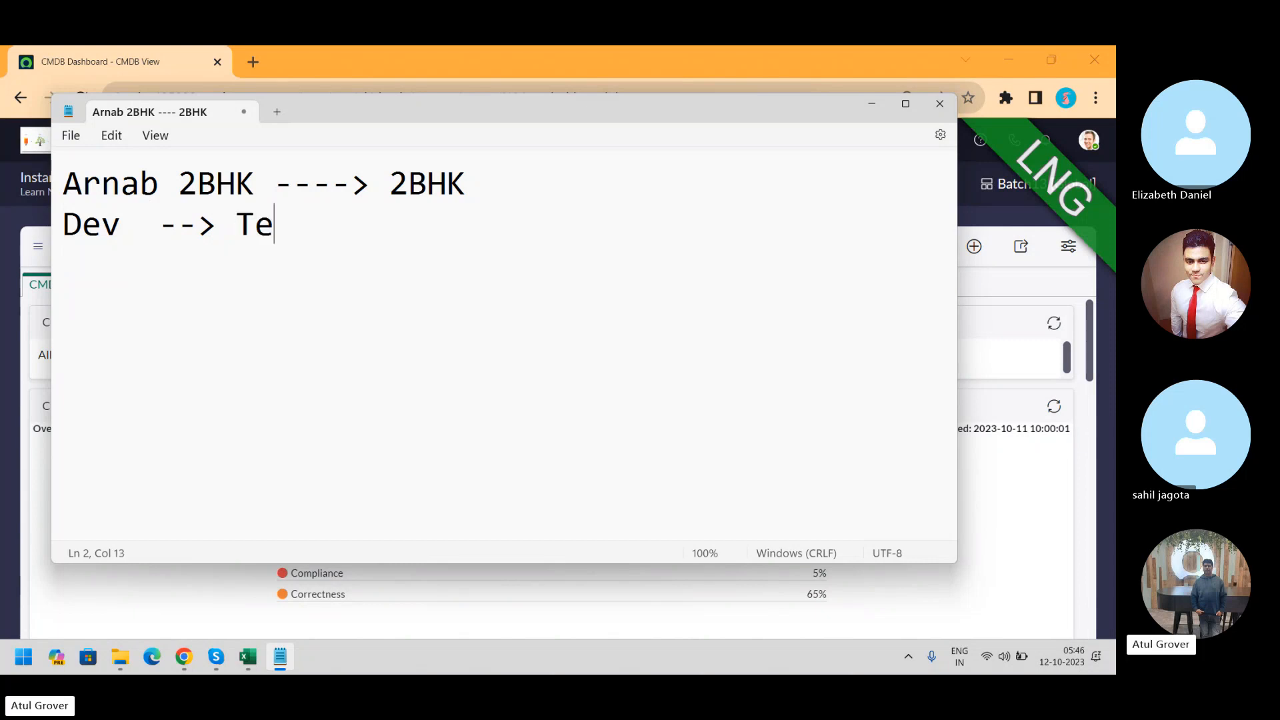
text(st --> Prod)
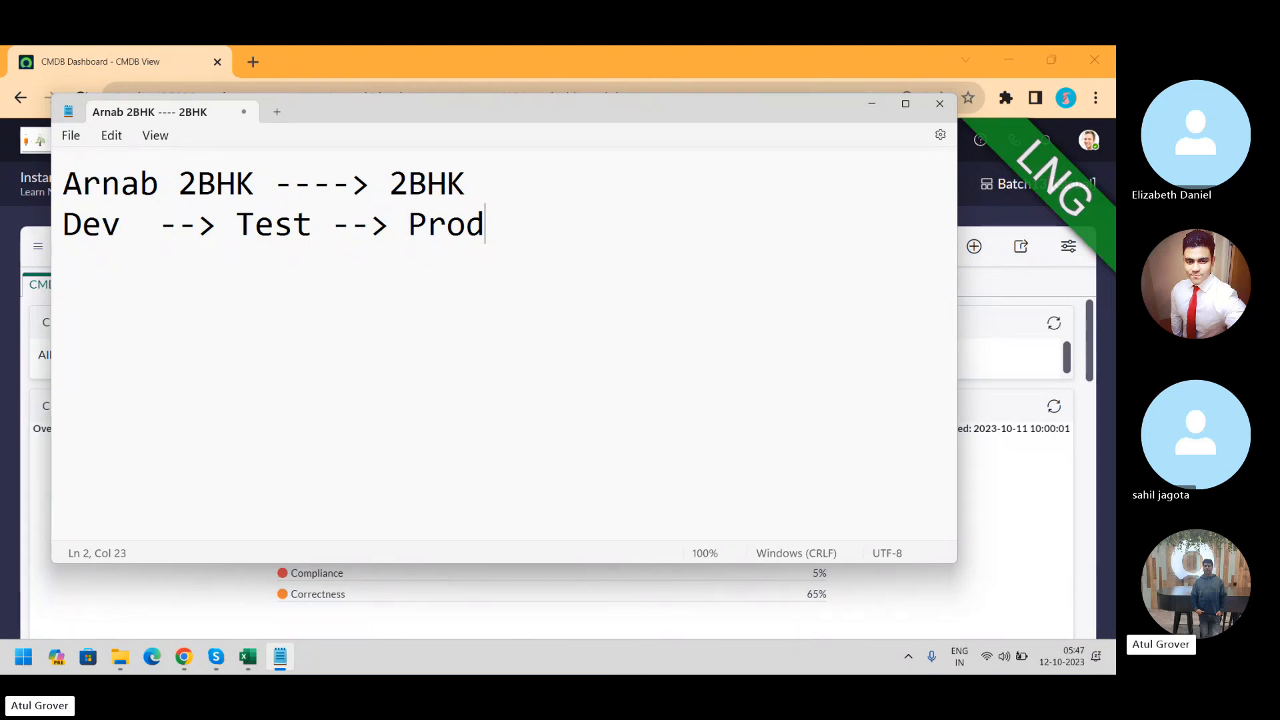
key(Return)
text(Update se)
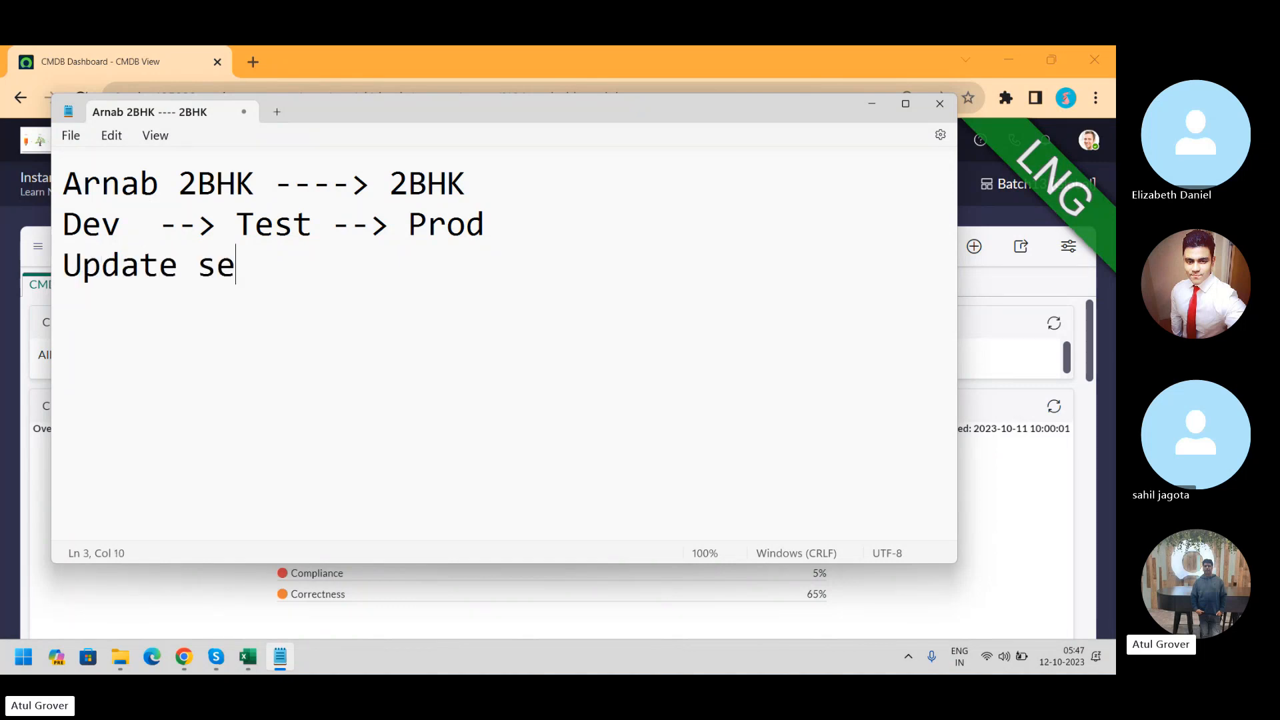
text(t -->)
click(872, 104)
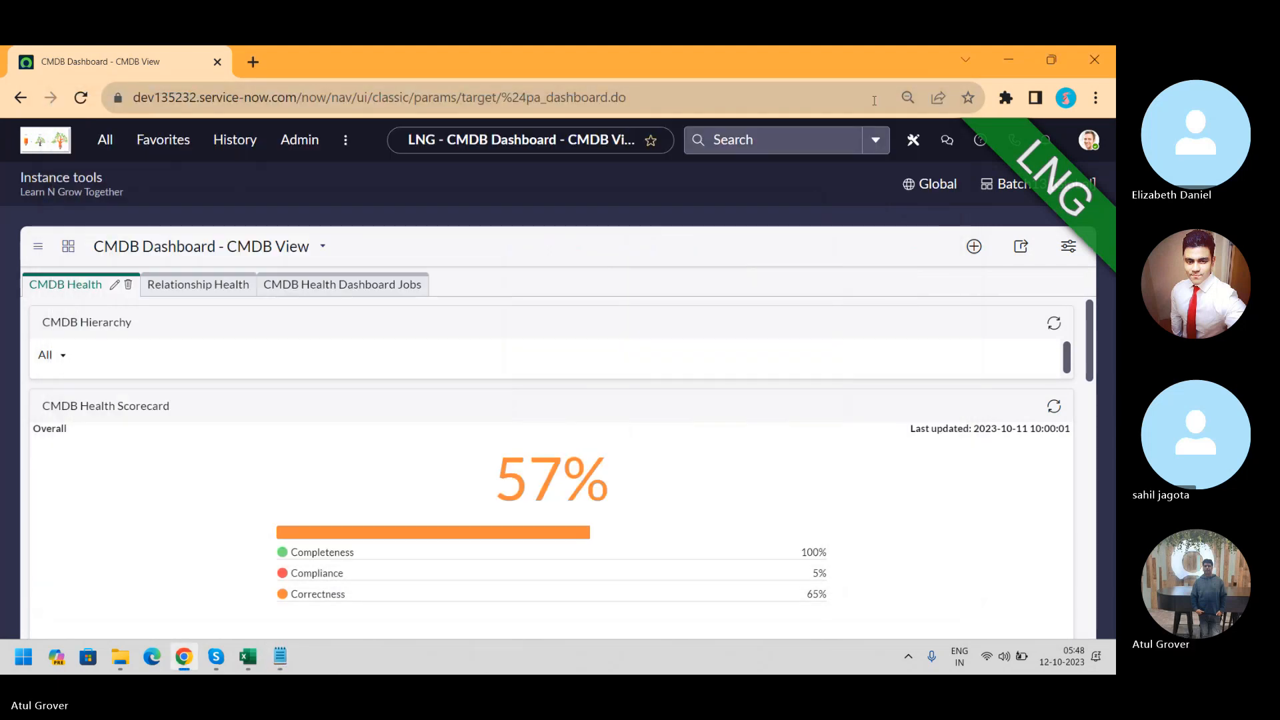
click(250, 56)
text(dev)
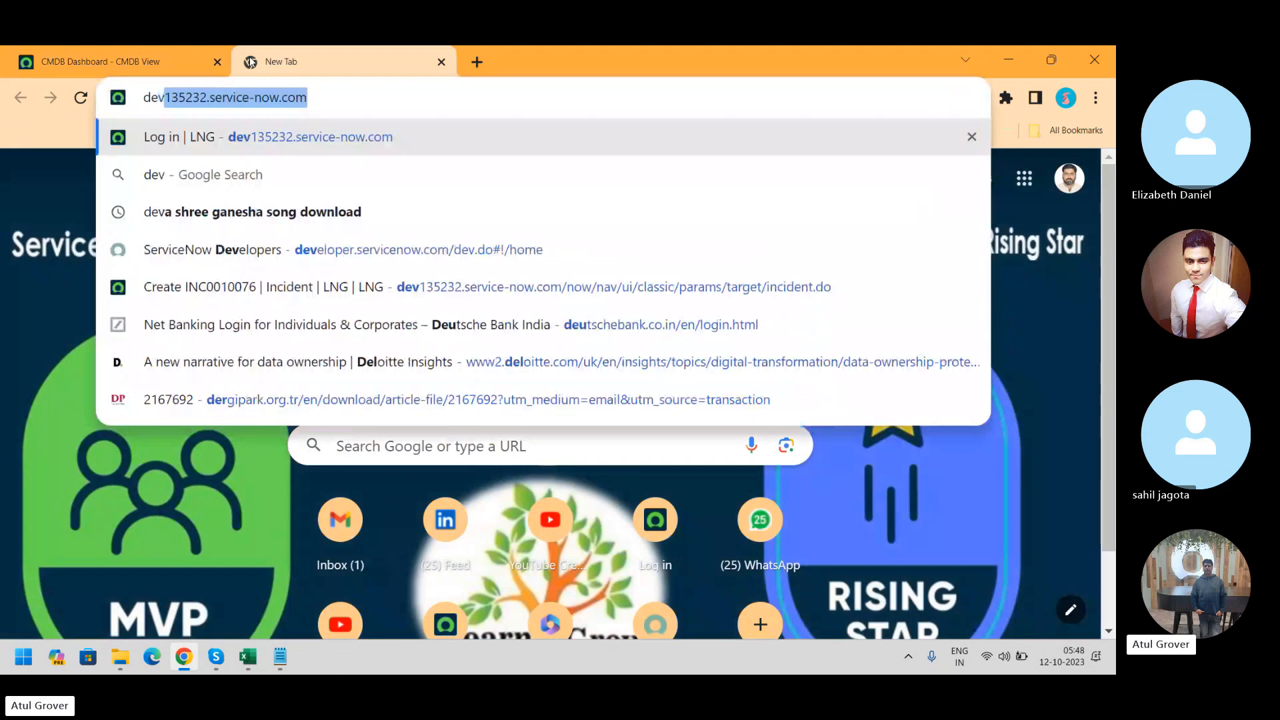
text(179966)
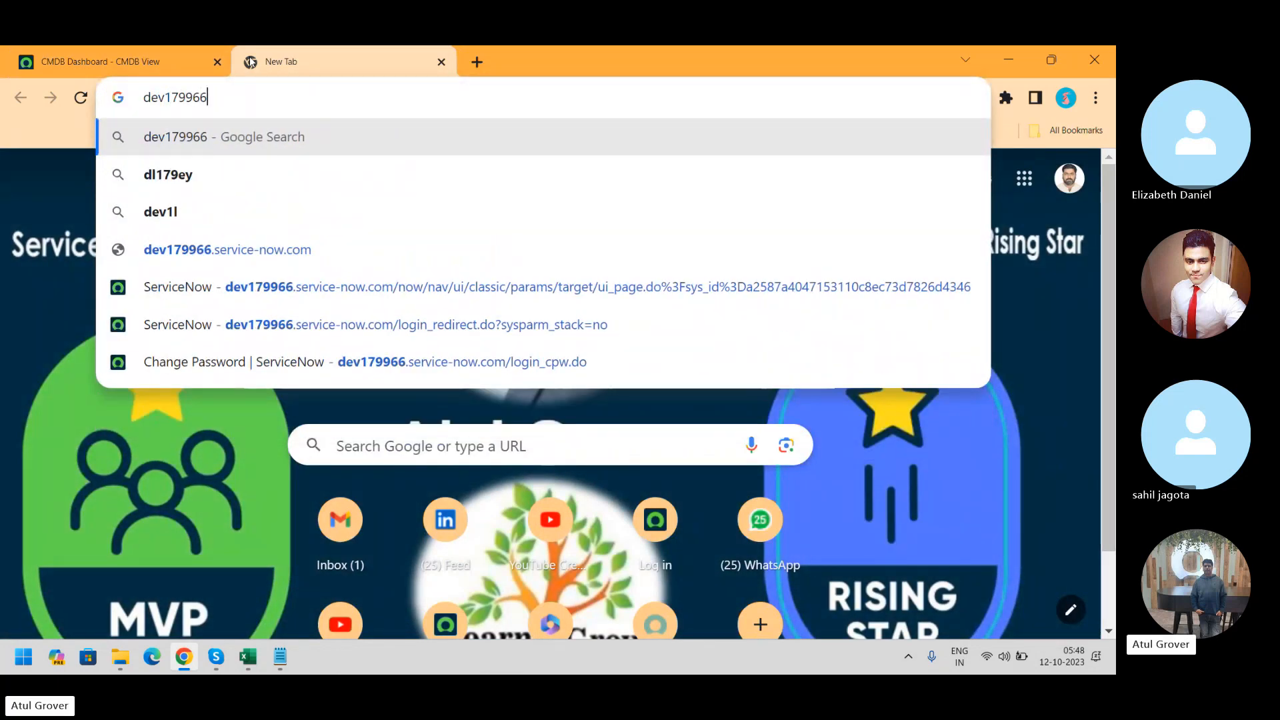
click(342, 318)
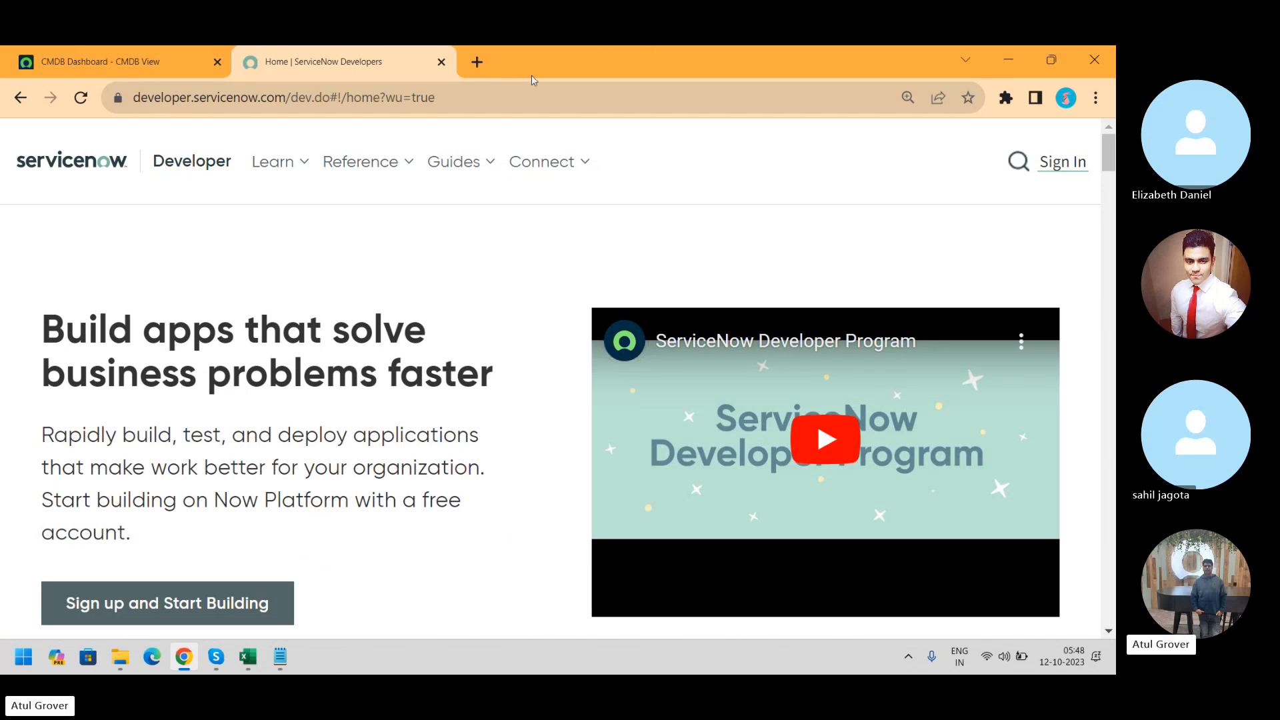
click(441, 62)
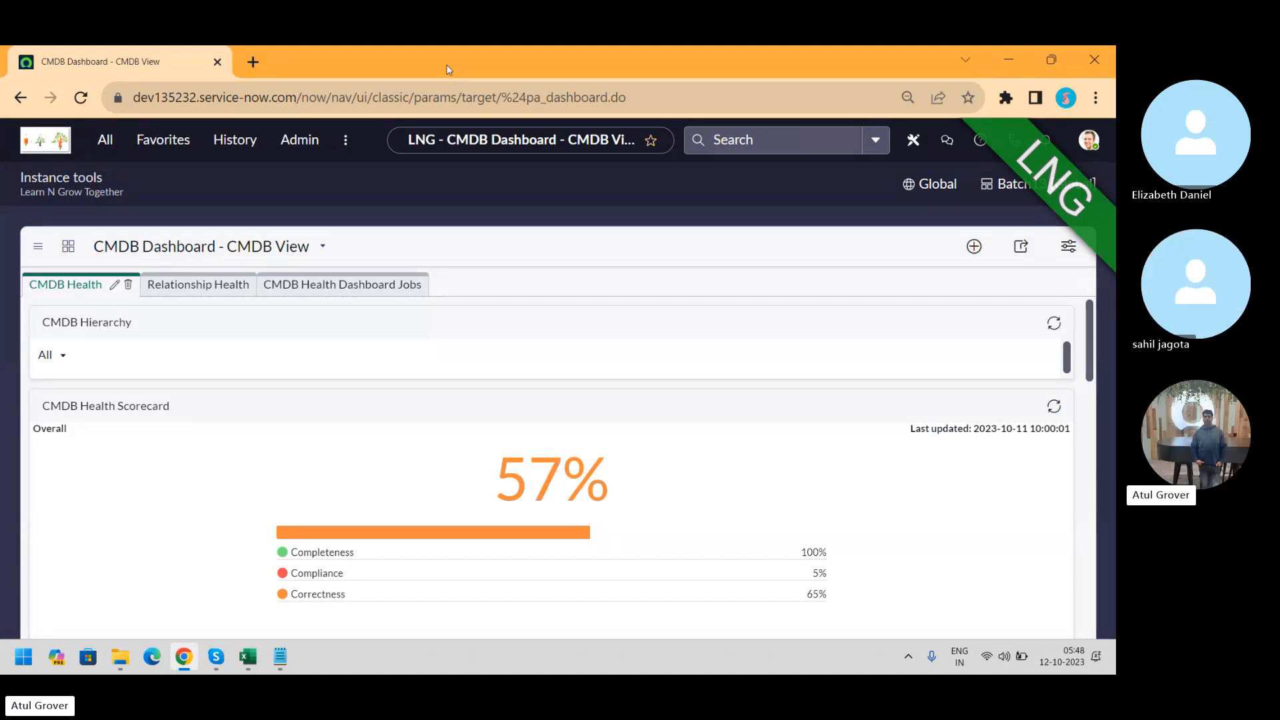
Highlight the dev135232 instance name in the page address, then return to Notepad
click(135, 98)
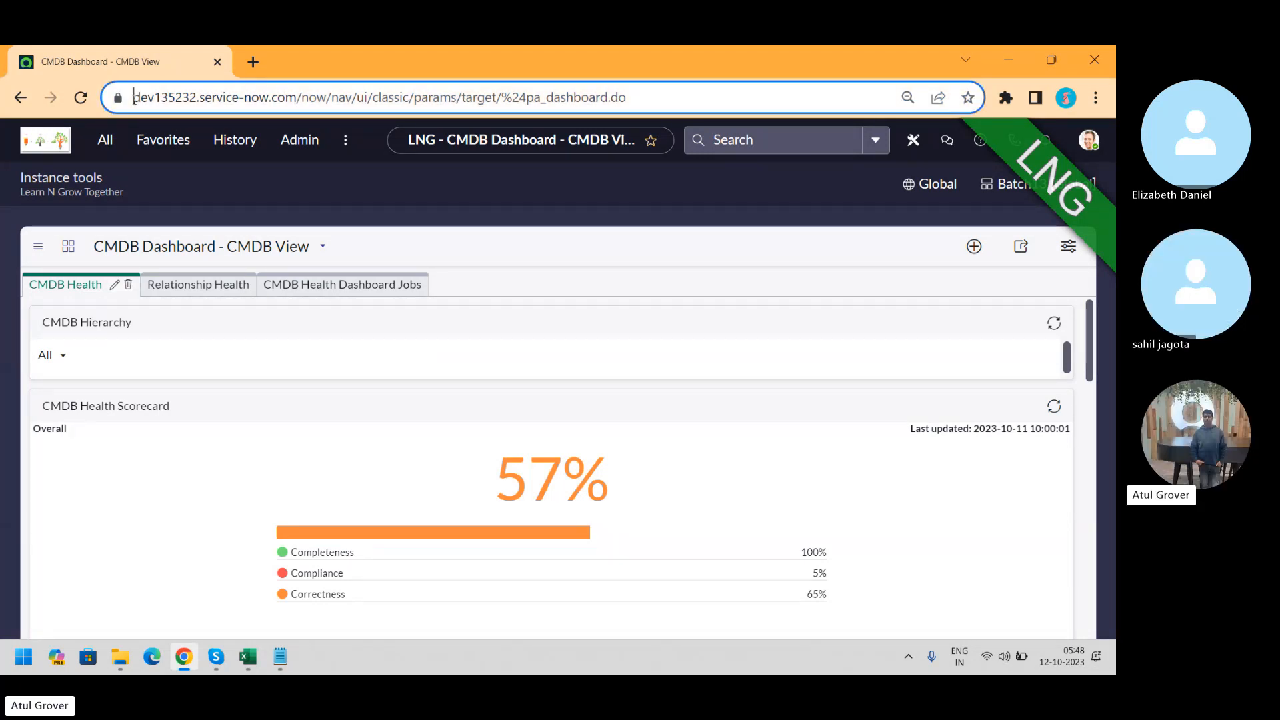
double_click(198, 101)
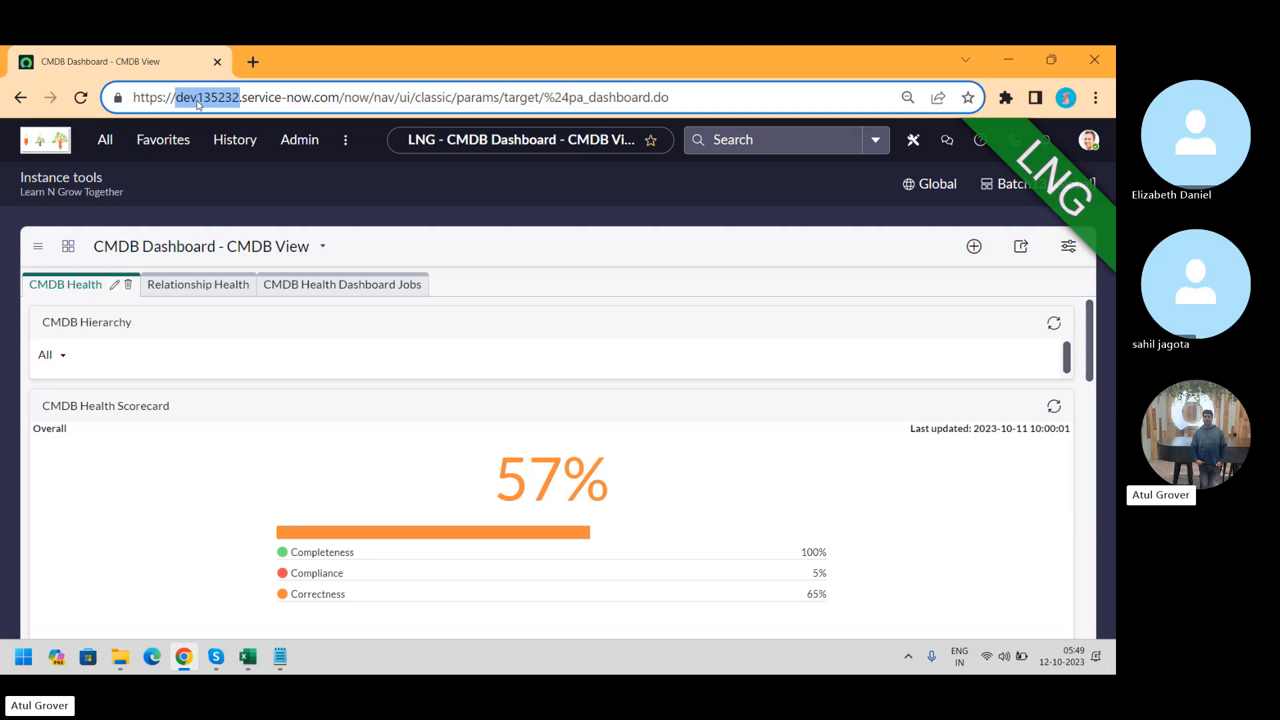
key(alt+Tab)
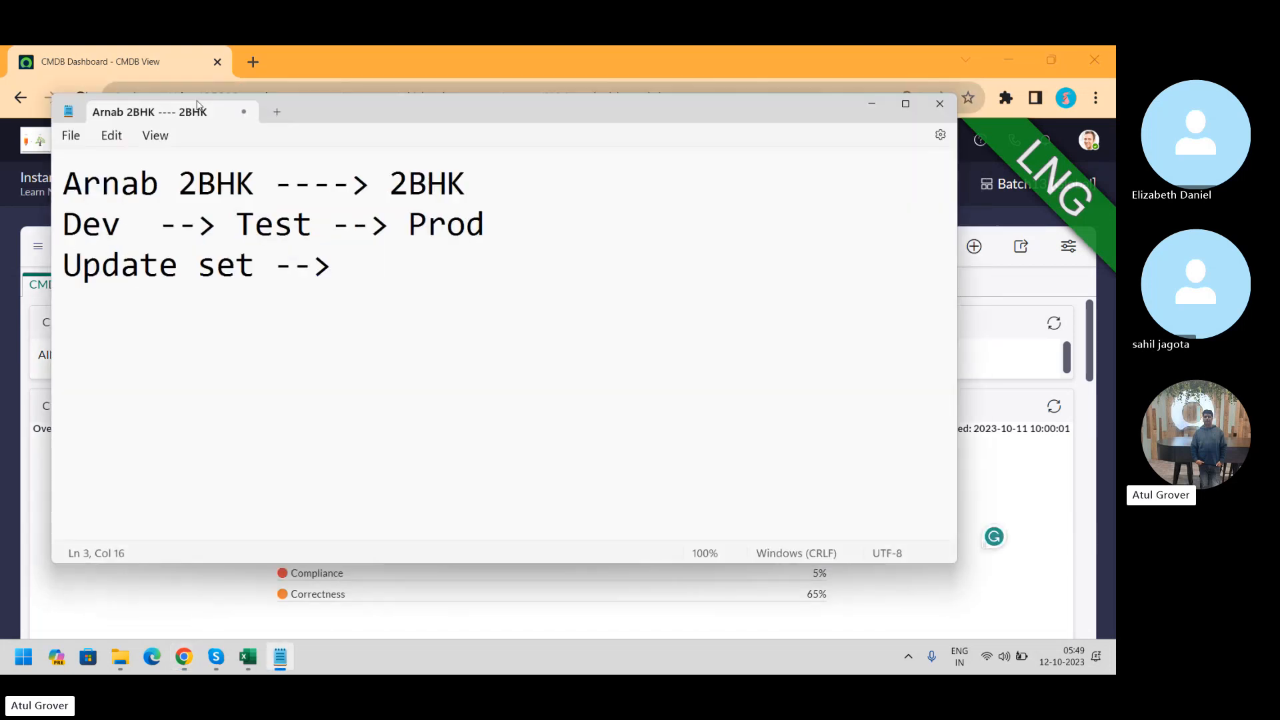
Highlight the first '2BHK' on line 1, then bring the CMDB Dashboard back in Chrome
drag(274, 184, 180, 192)
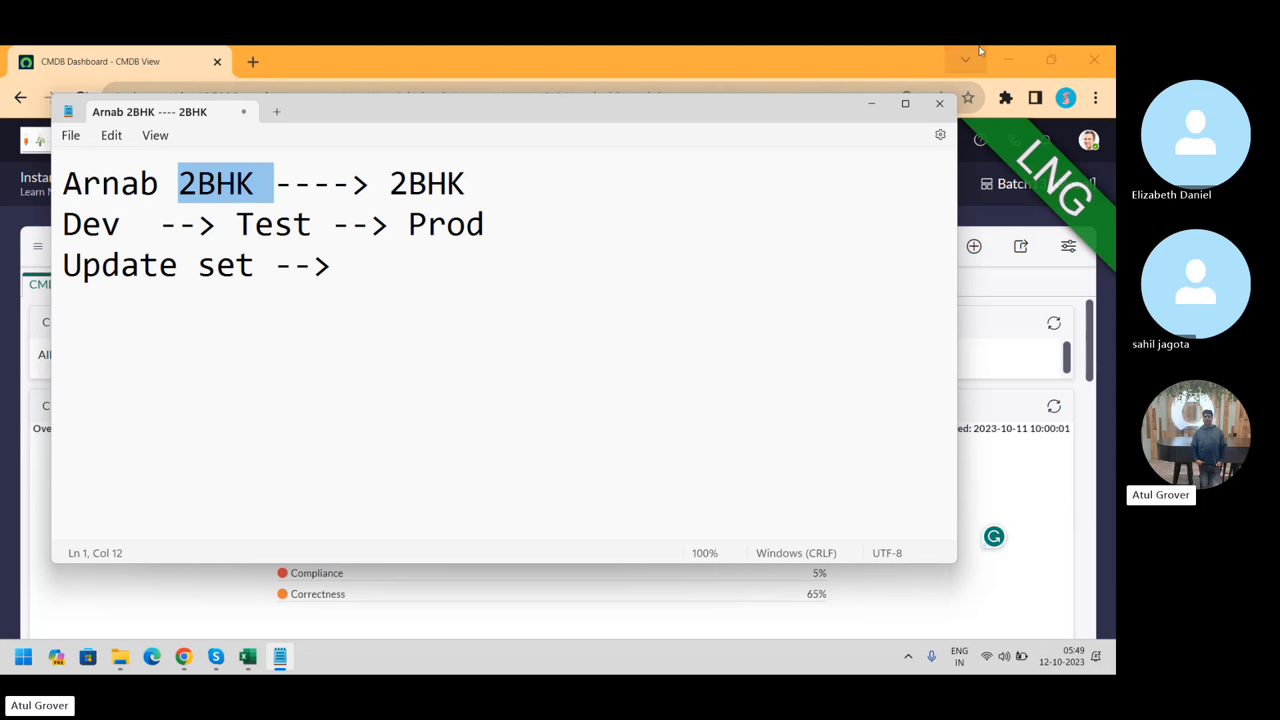
click(879, 75)
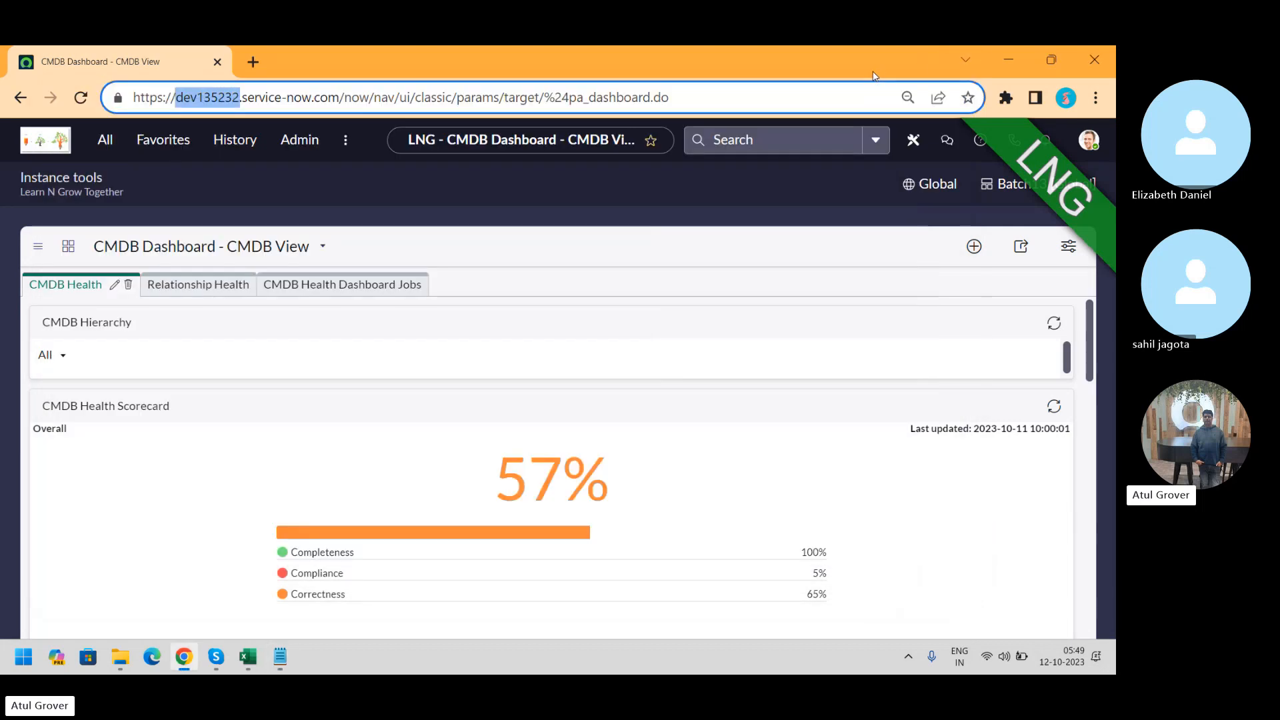
Go from the update set picker to the Update Sets list and open the team member's Batch13 child set
click(985, 184)
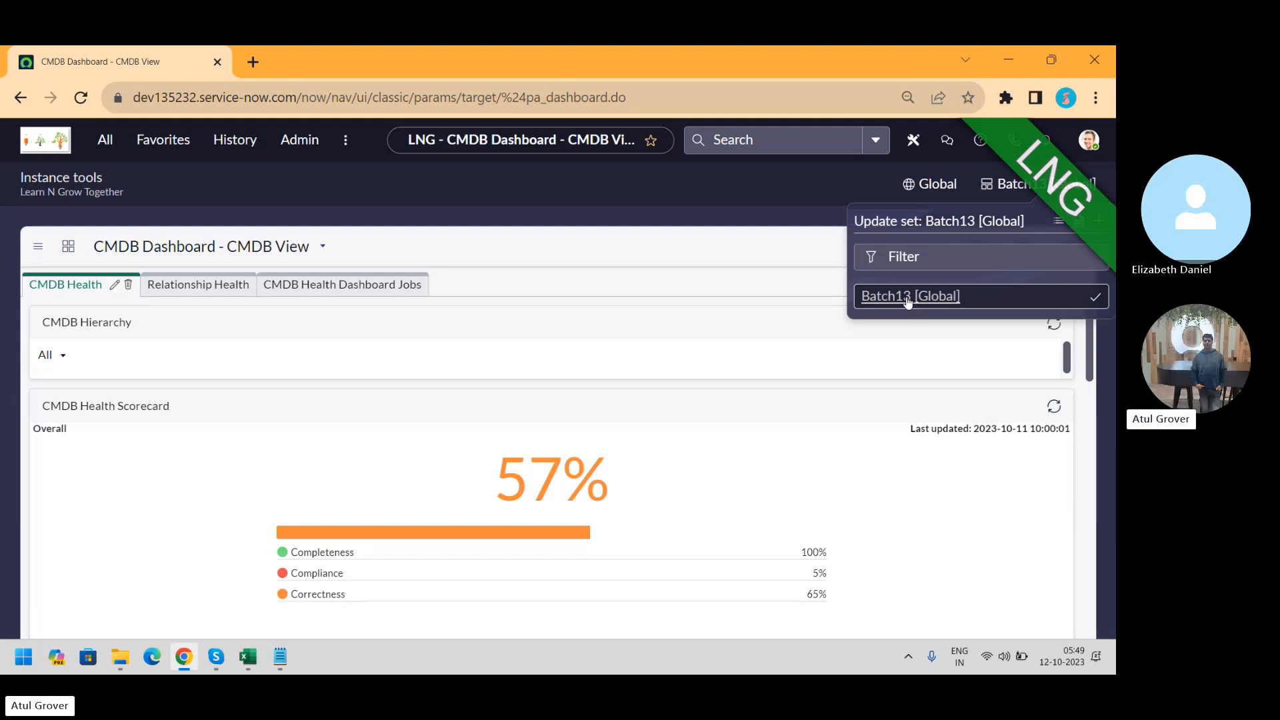
click(1060, 223)
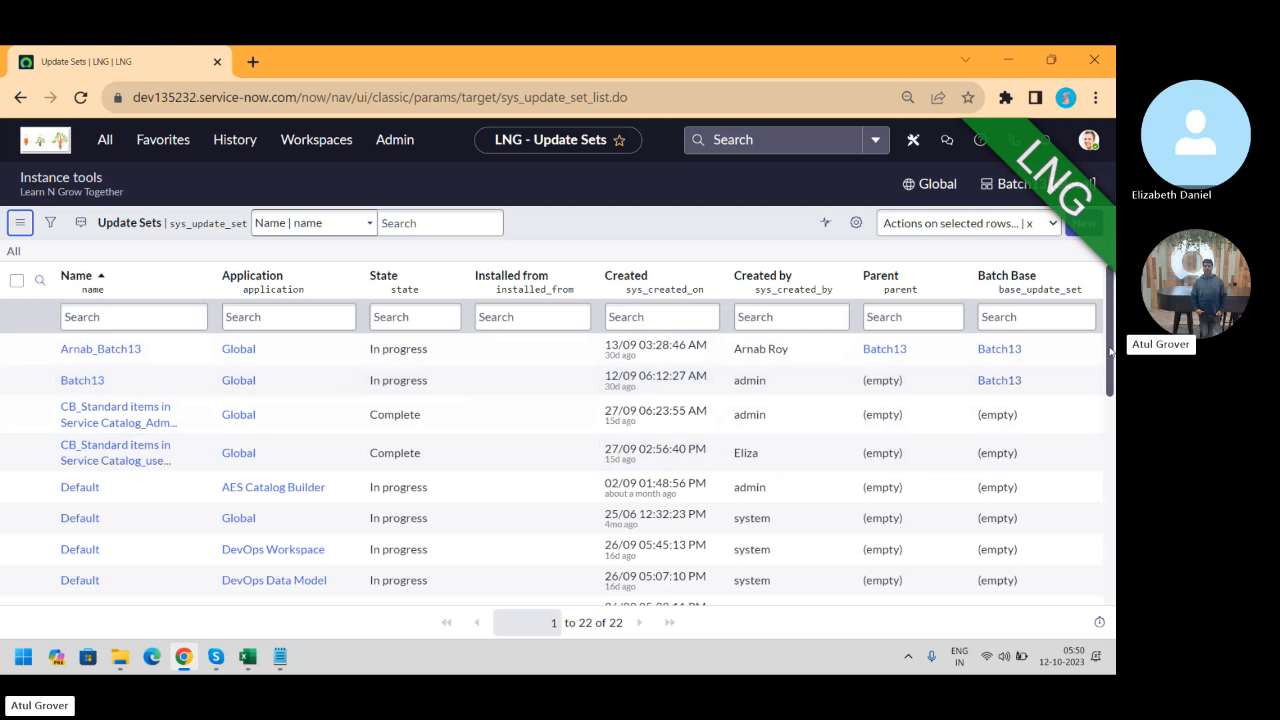
drag(1110, 352, 1112, 522)
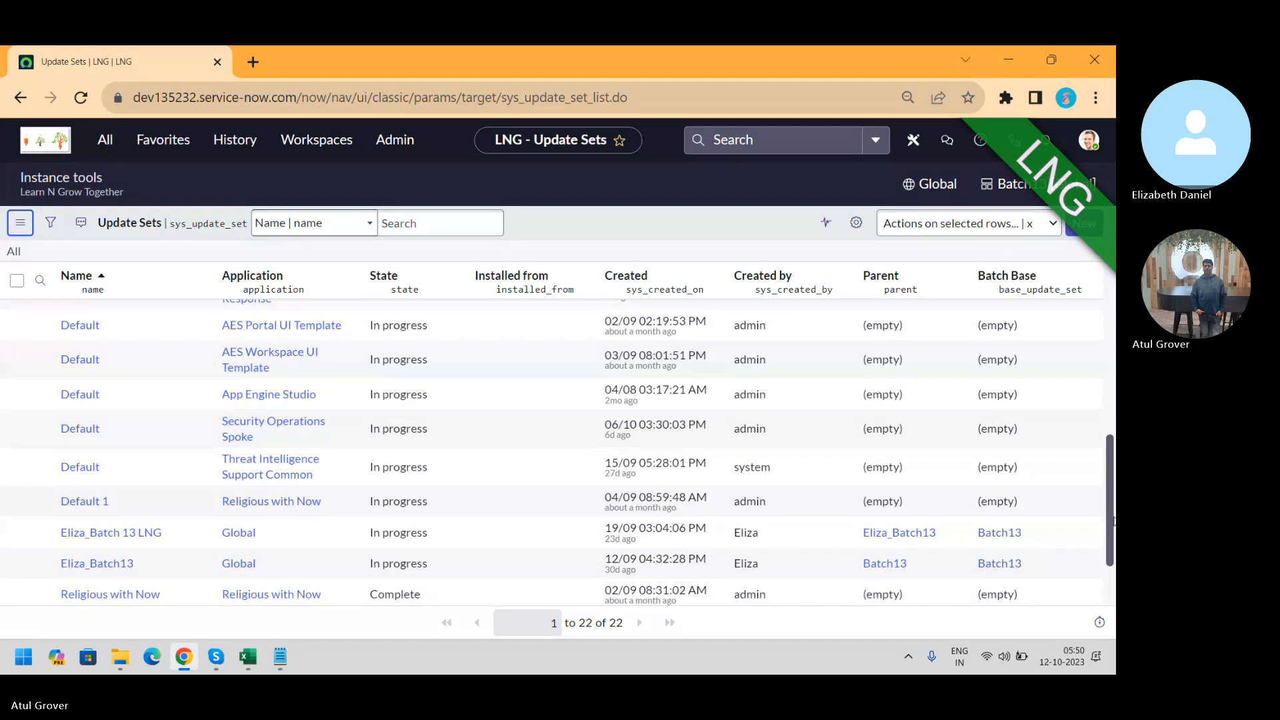
scroll(177, 500, down, 1)
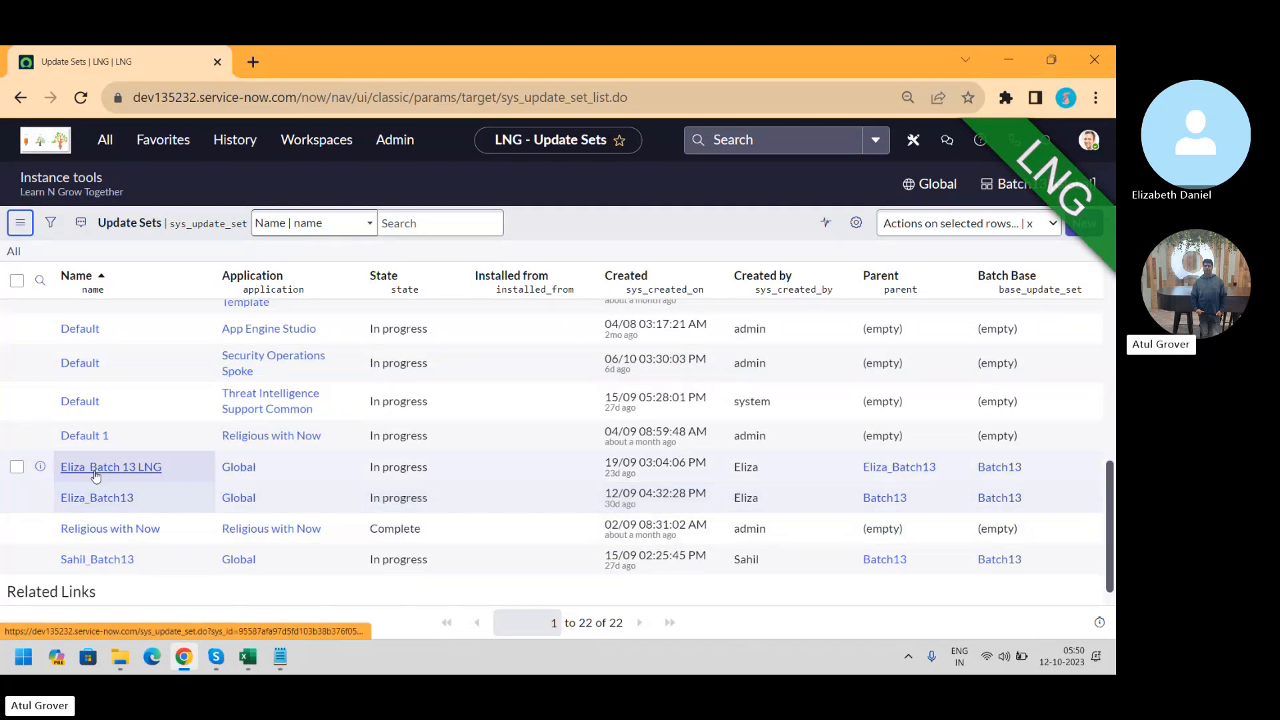
click(100, 560)
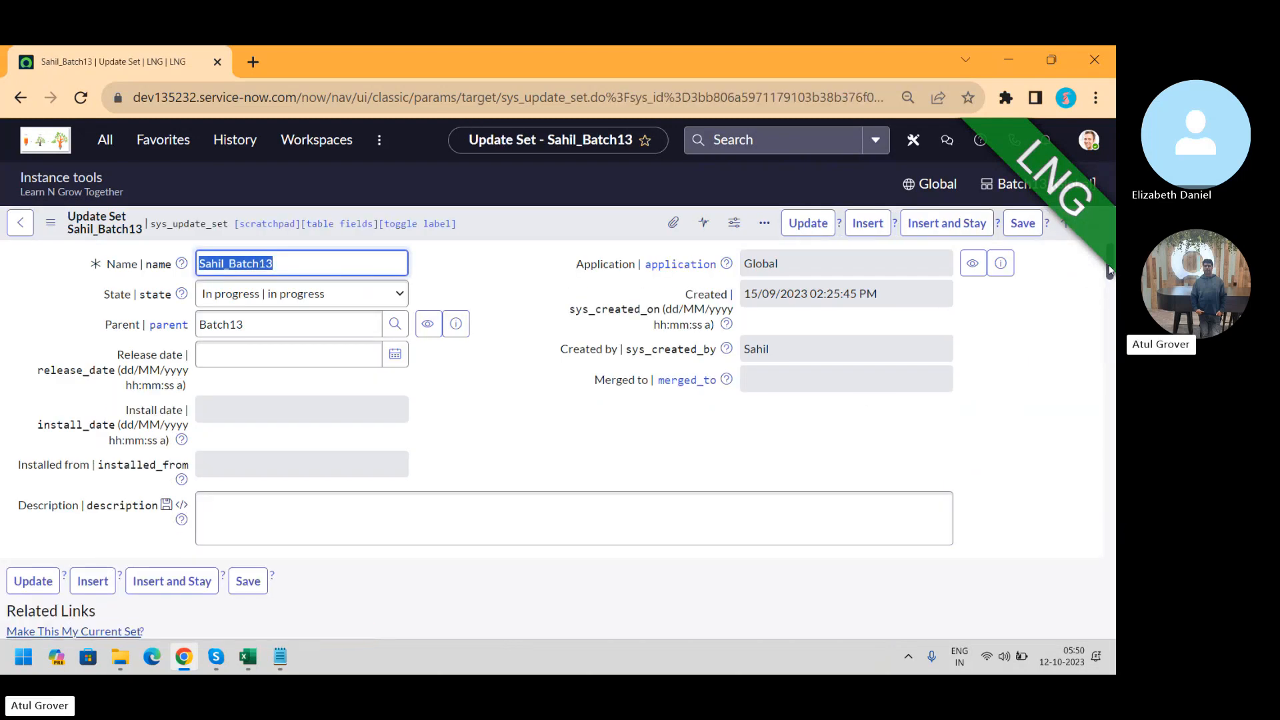
Open the parent Batch13 record from the child update set's Parent field
drag(1109, 270, 1111, 312)
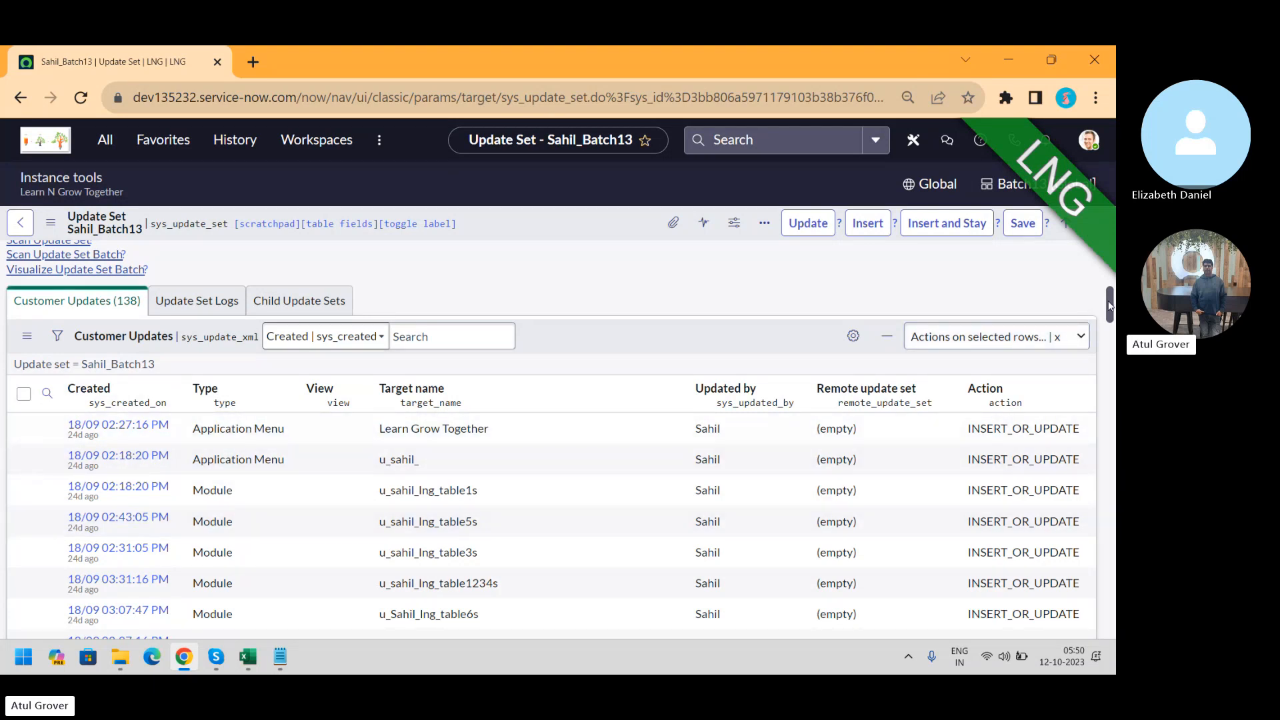
mouse_move(1109, 305)
mouse_down()
mouse_move(1096, 604)
mouse_move(1112, 374)
mouse_move(1103, 298)
mouse_up()
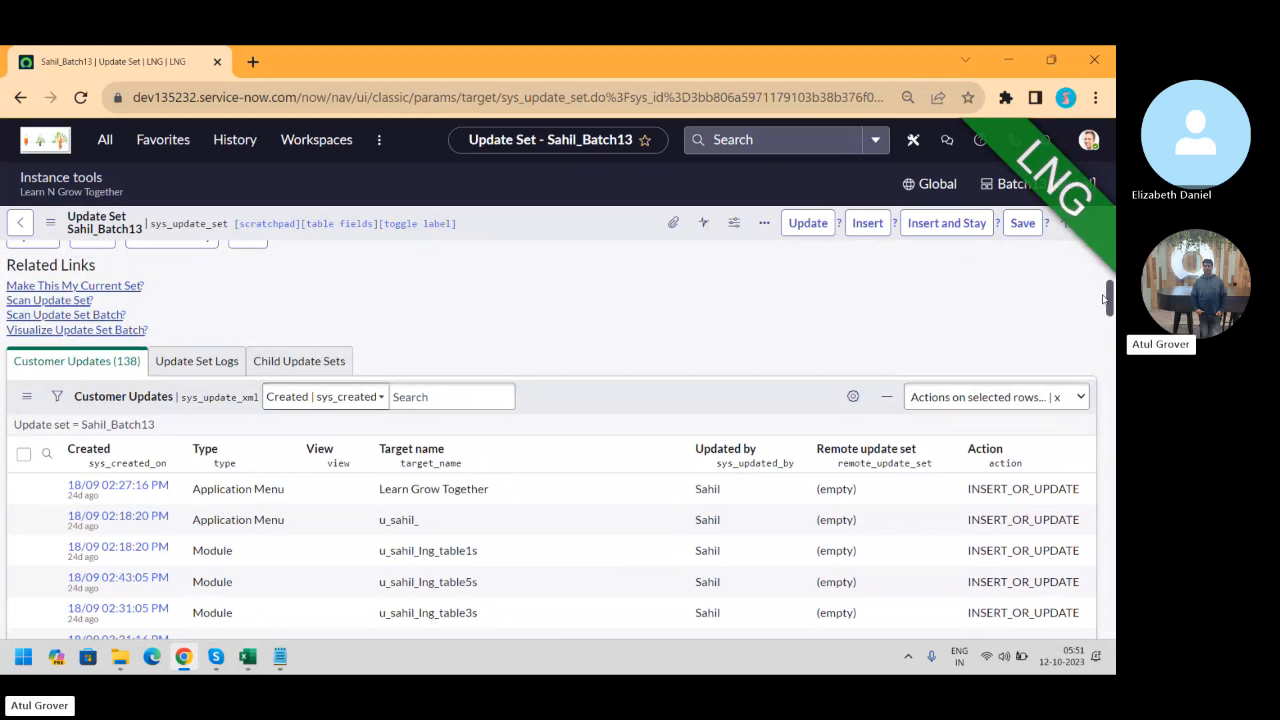
drag(1103, 299, 1105, 259)
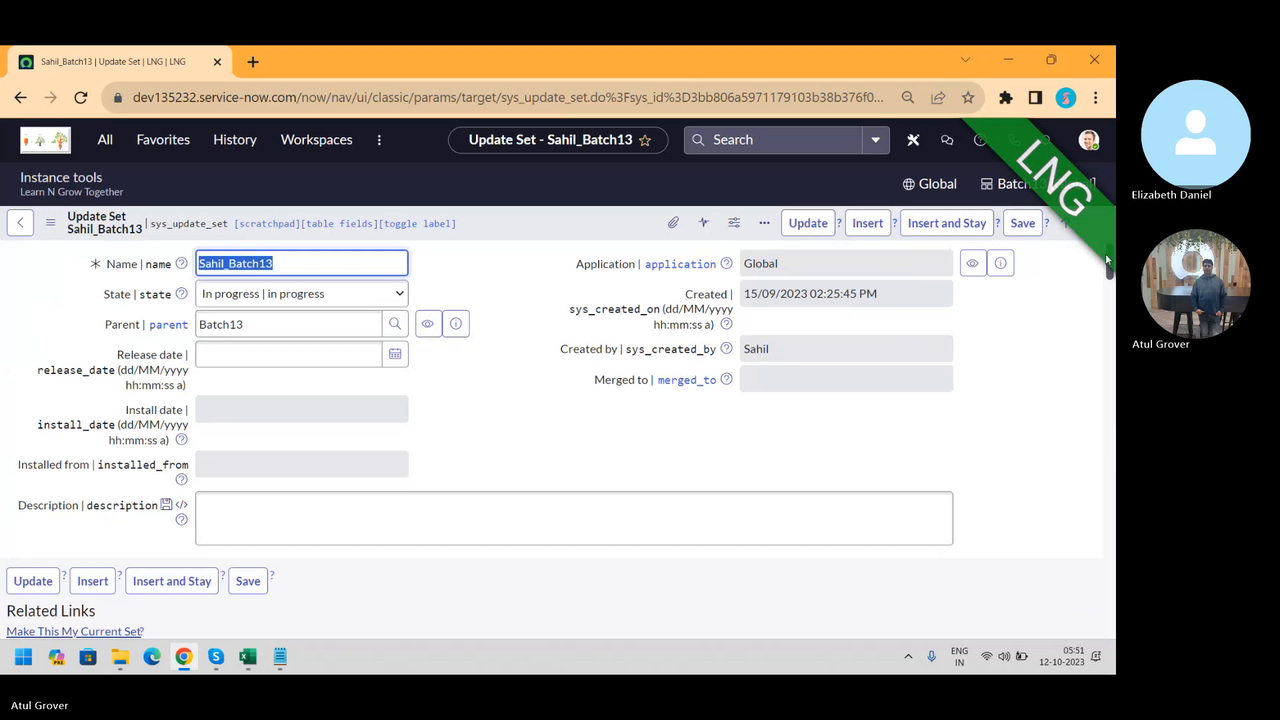
click(457, 324)
click(731, 366)
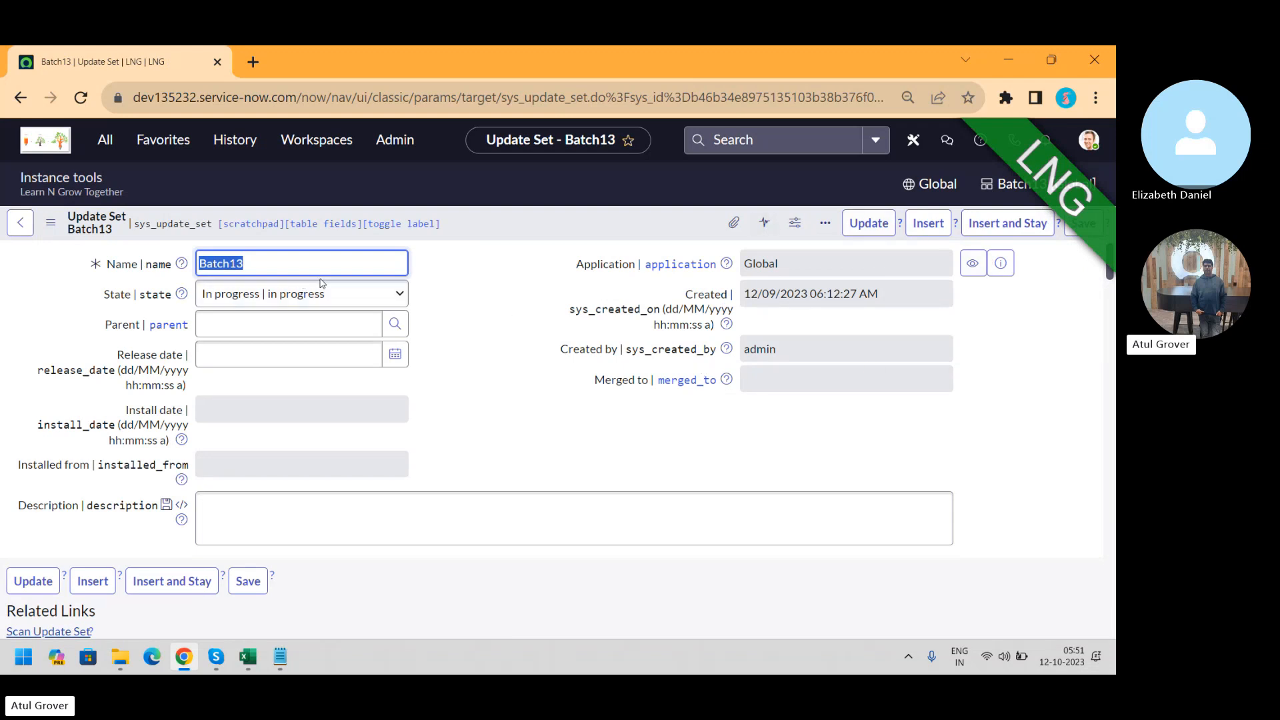
Show the 'Update Sets In Batch (5)' related list on the Batch13 form
drag(1111, 259, 1112, 303)
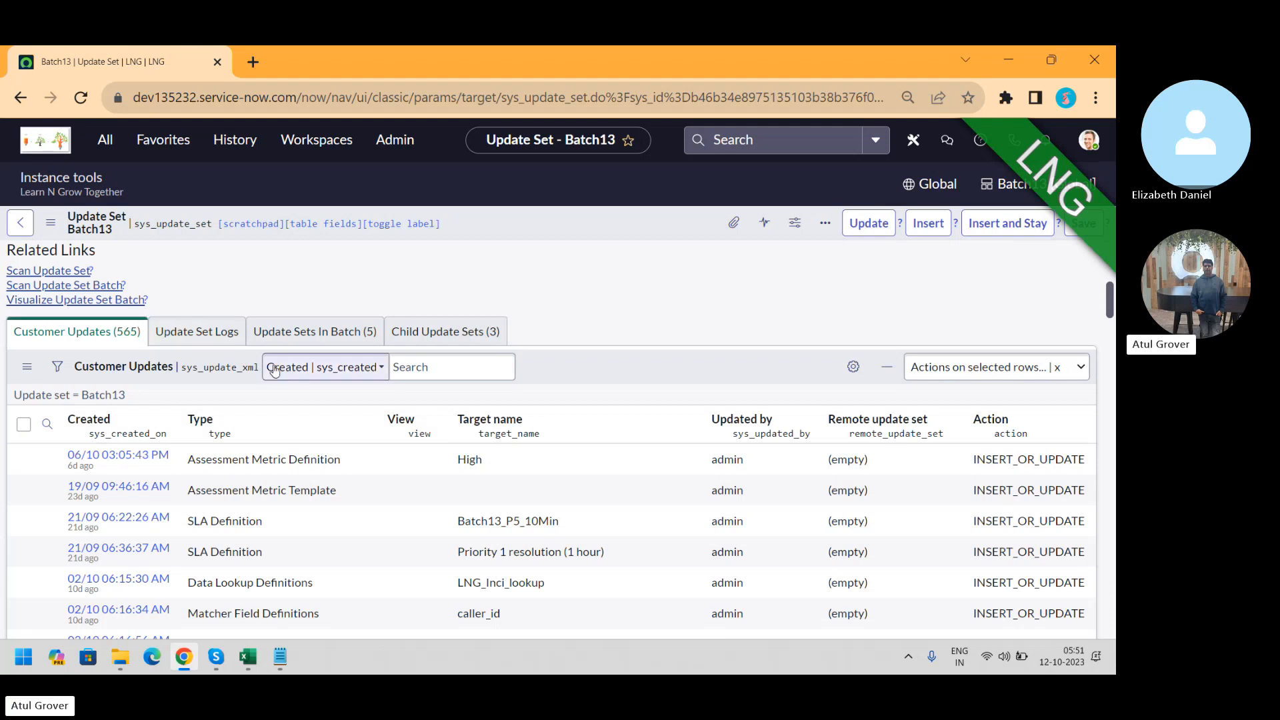
click(312, 340)
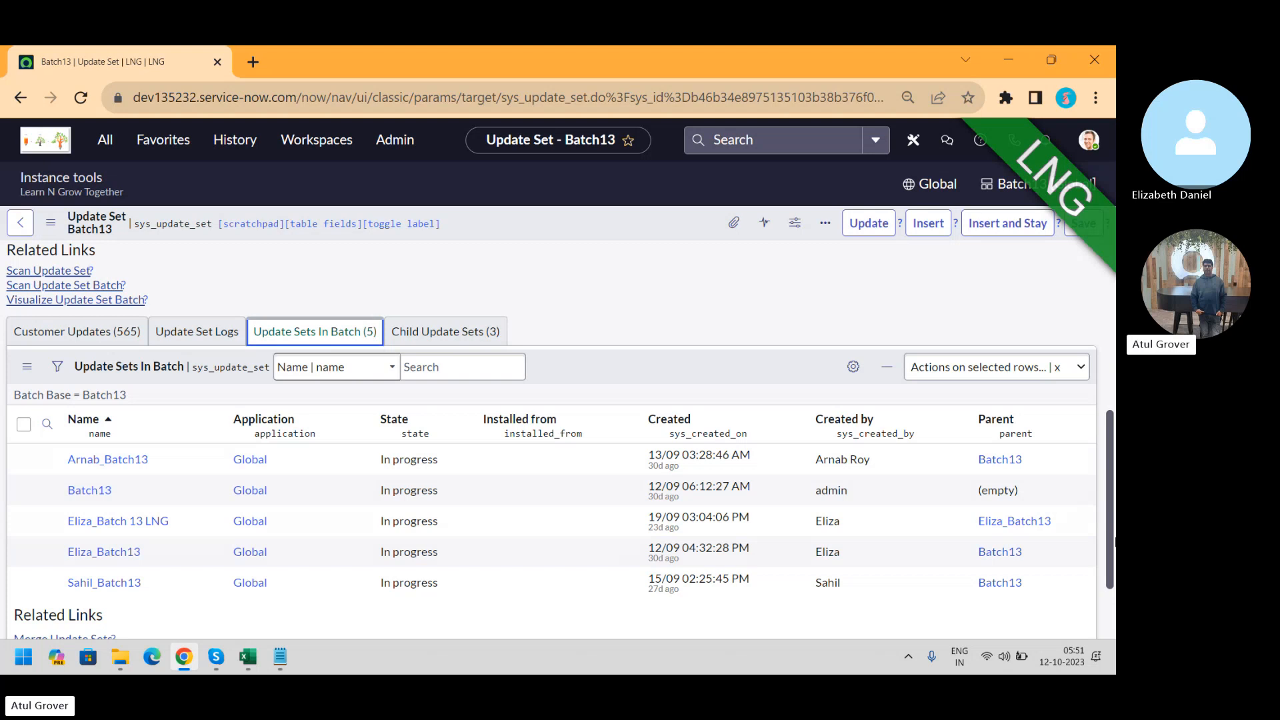
Change Batch13's State to Complete and confirm completing every update set in the batch
scroll(1114, 542, up, 5)
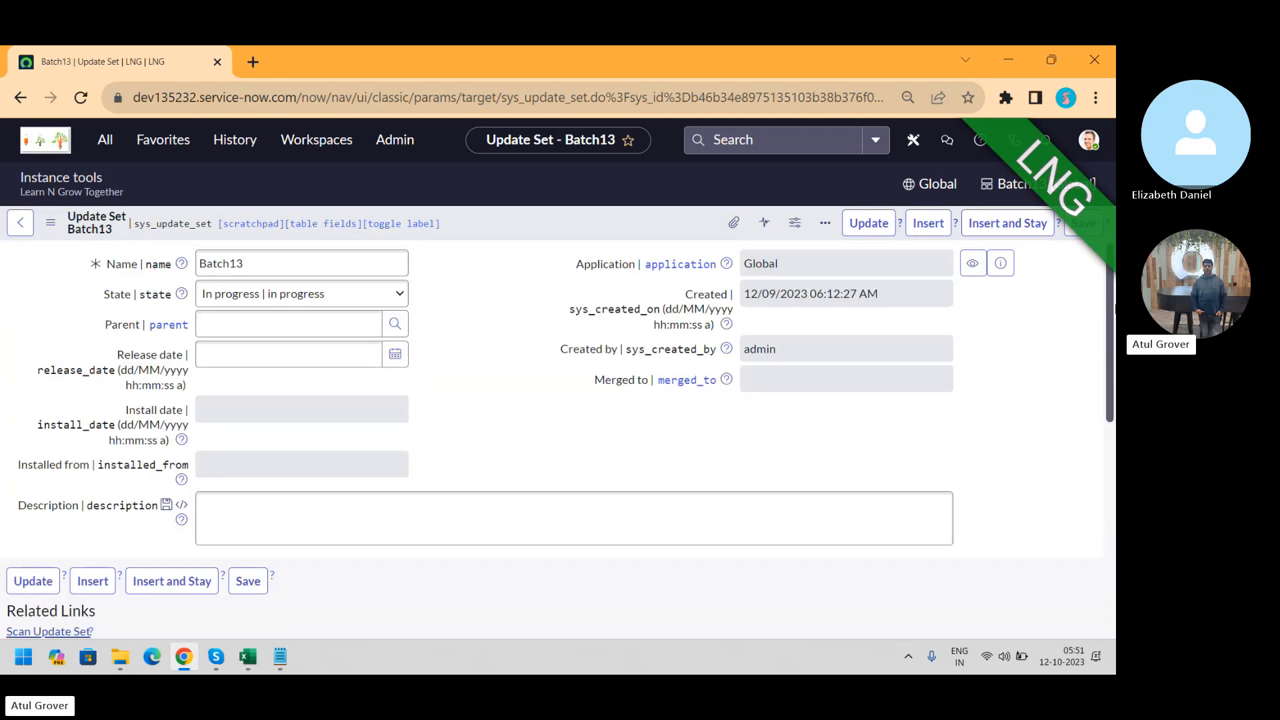
click(378, 300)
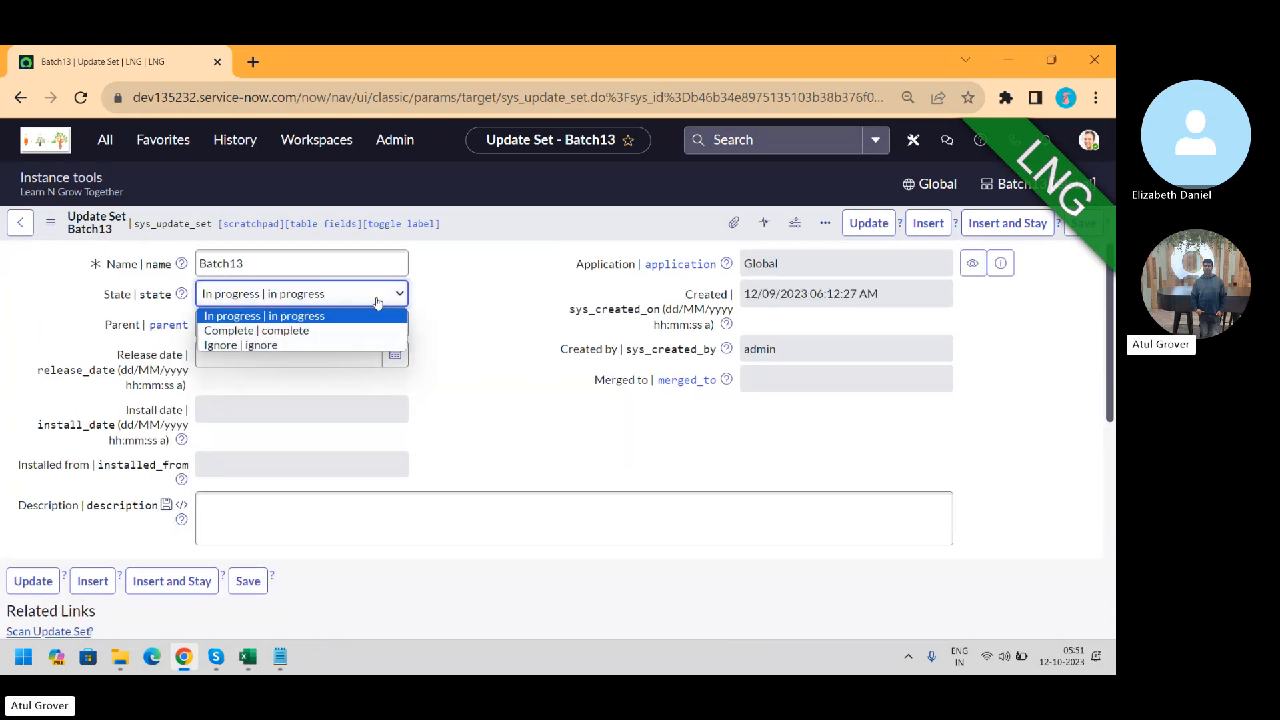
click(287, 330)
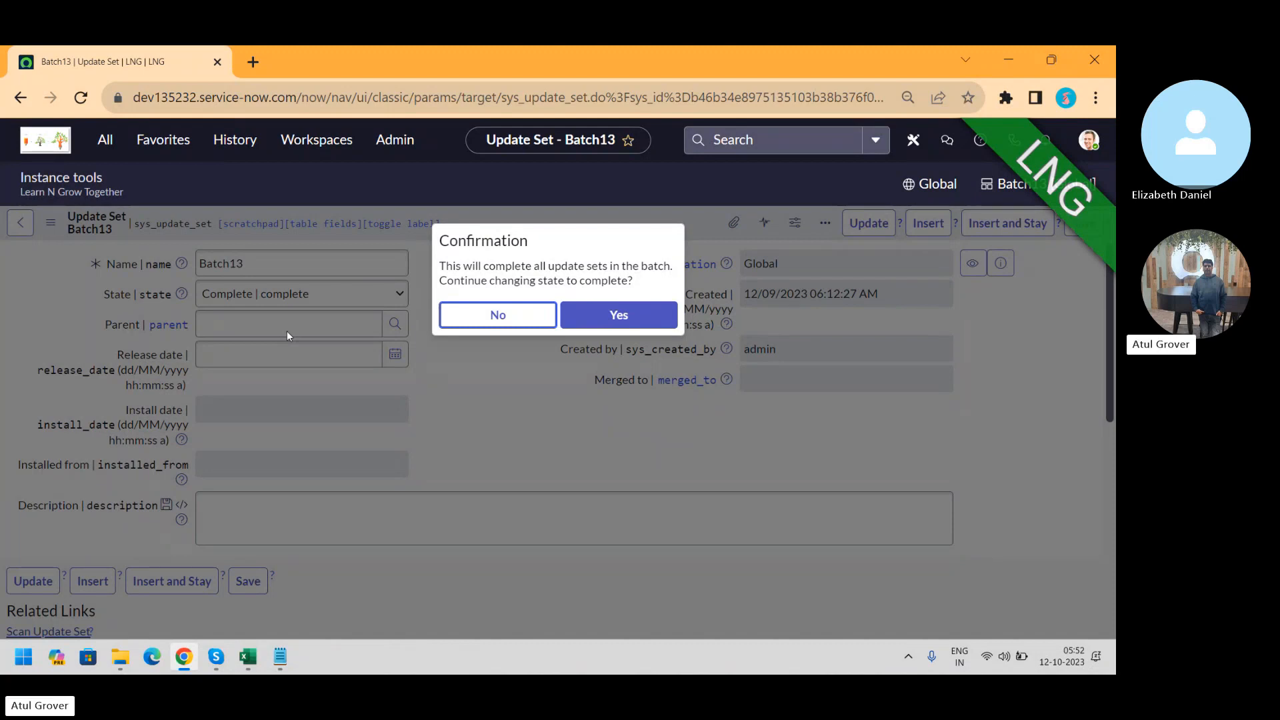
click(608, 316)
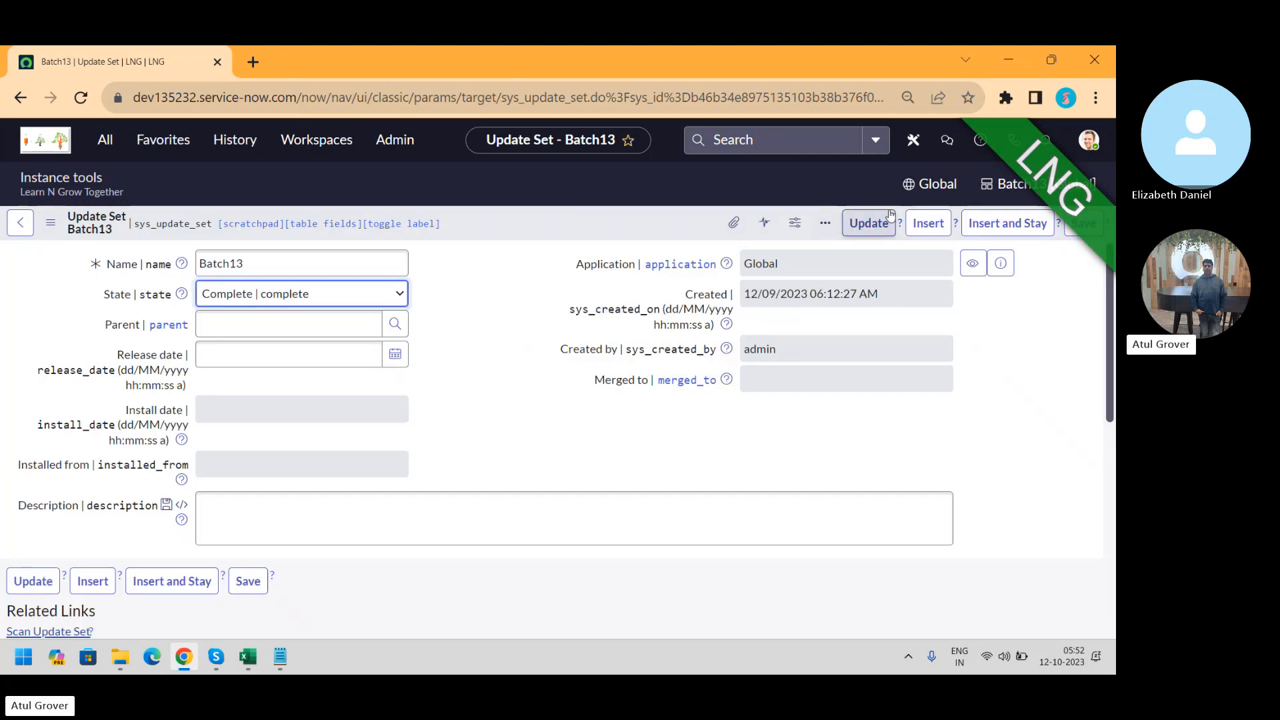
Save Batch13 and verify all five update sets in the batch list show Complete
click(1081, 226)
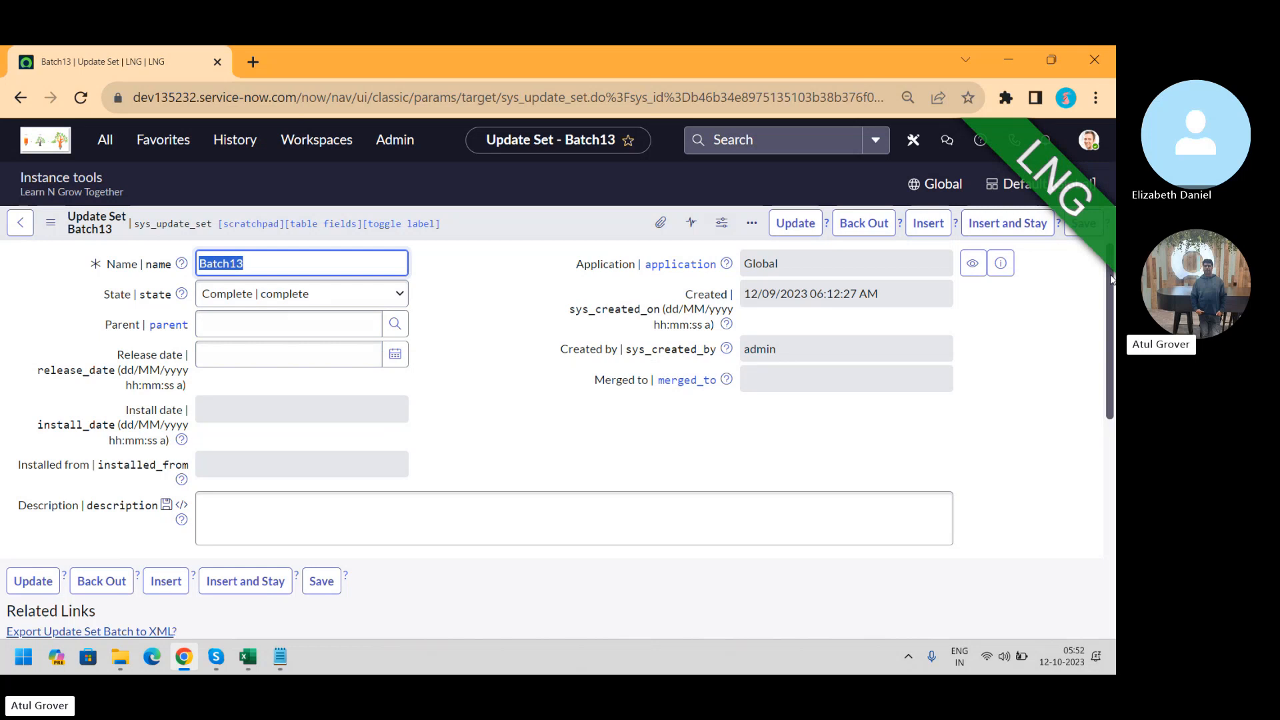
drag(1112, 279, 1115, 465)
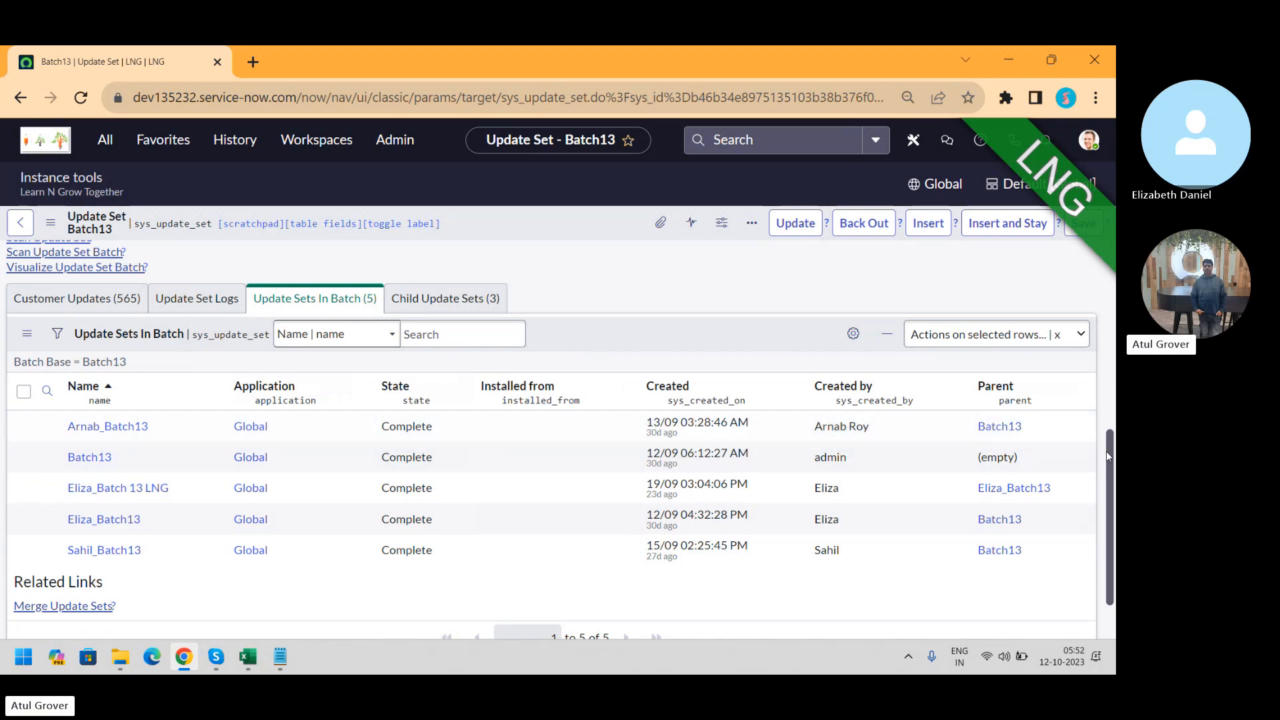
Export the Batch13 update set batch, with its five Complete update sets, to an XML file
drag(1107, 457, 1104, 426)
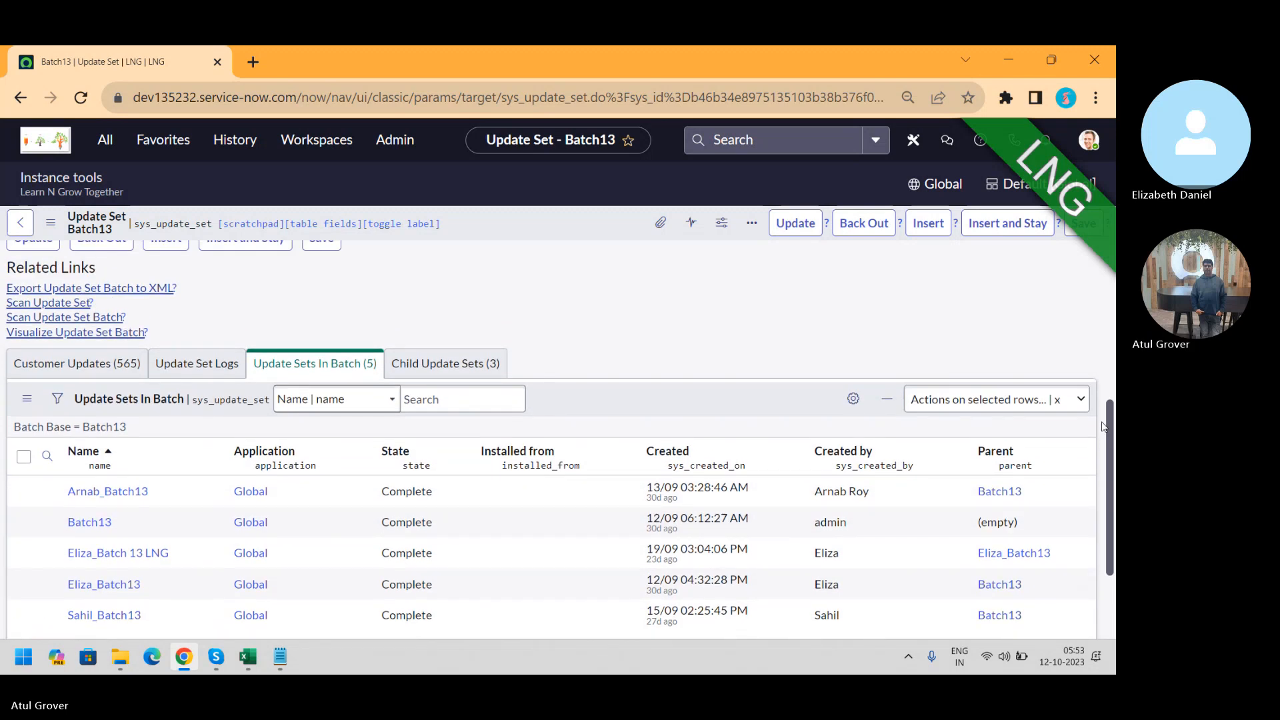
click(81, 288)
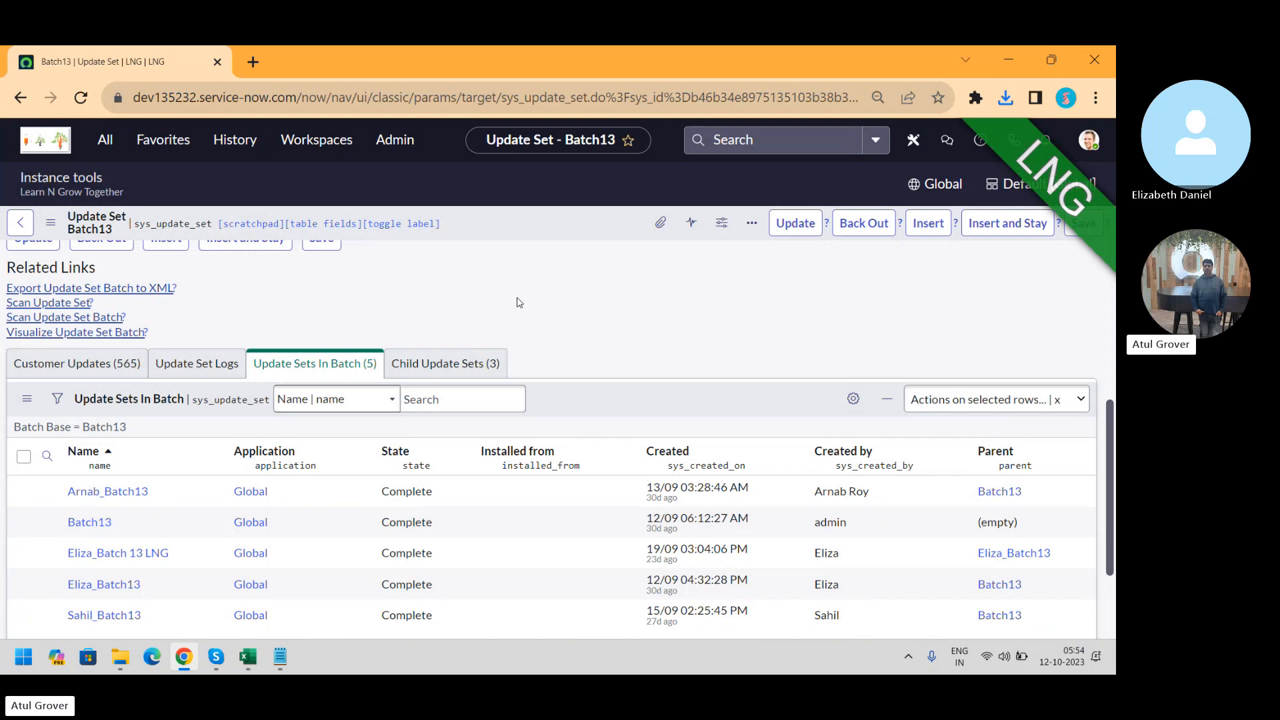
Open a new tab and load the dev179966 instance's login page
click(252, 61)
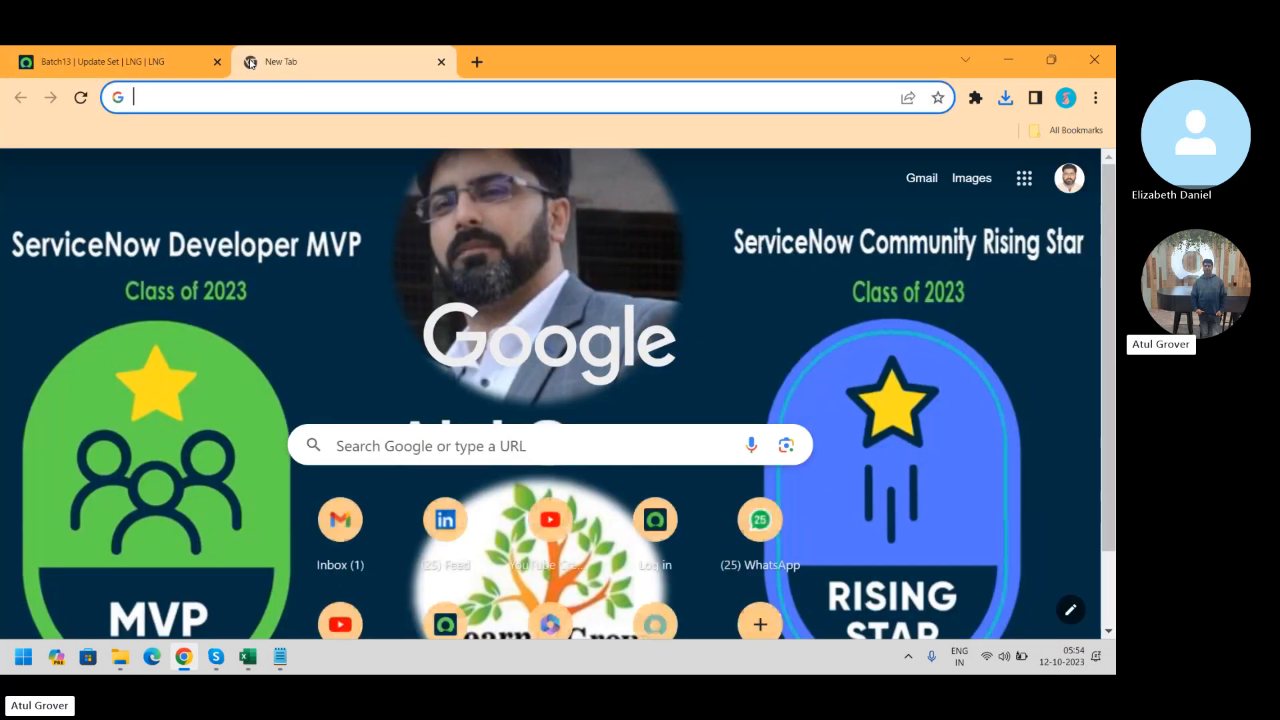
text(dev19)
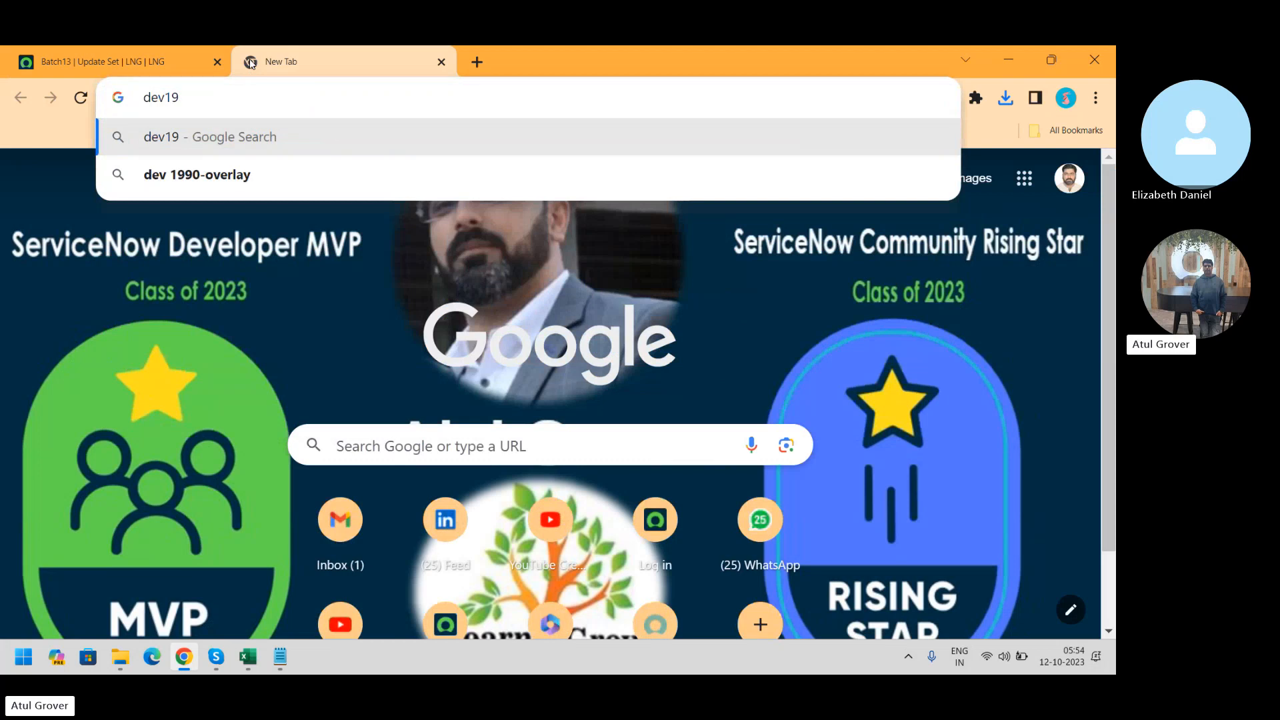
key(BackSpace)
text(79966)
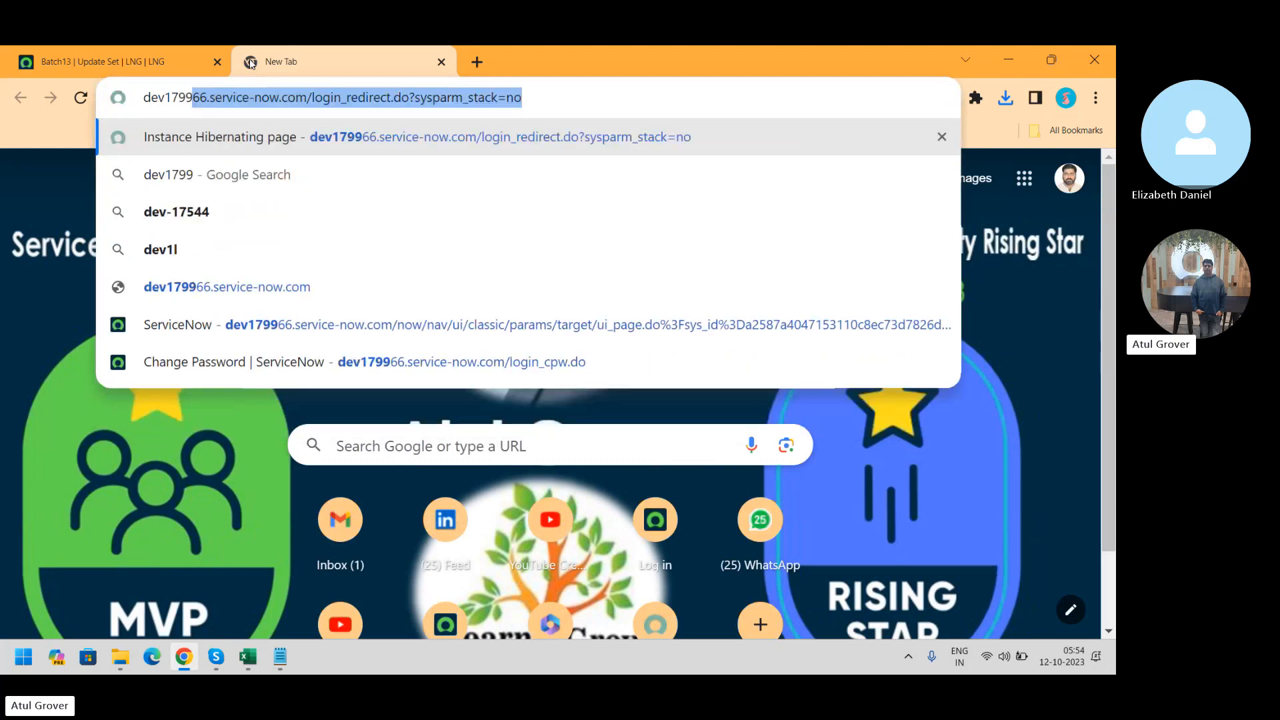
key(Return)
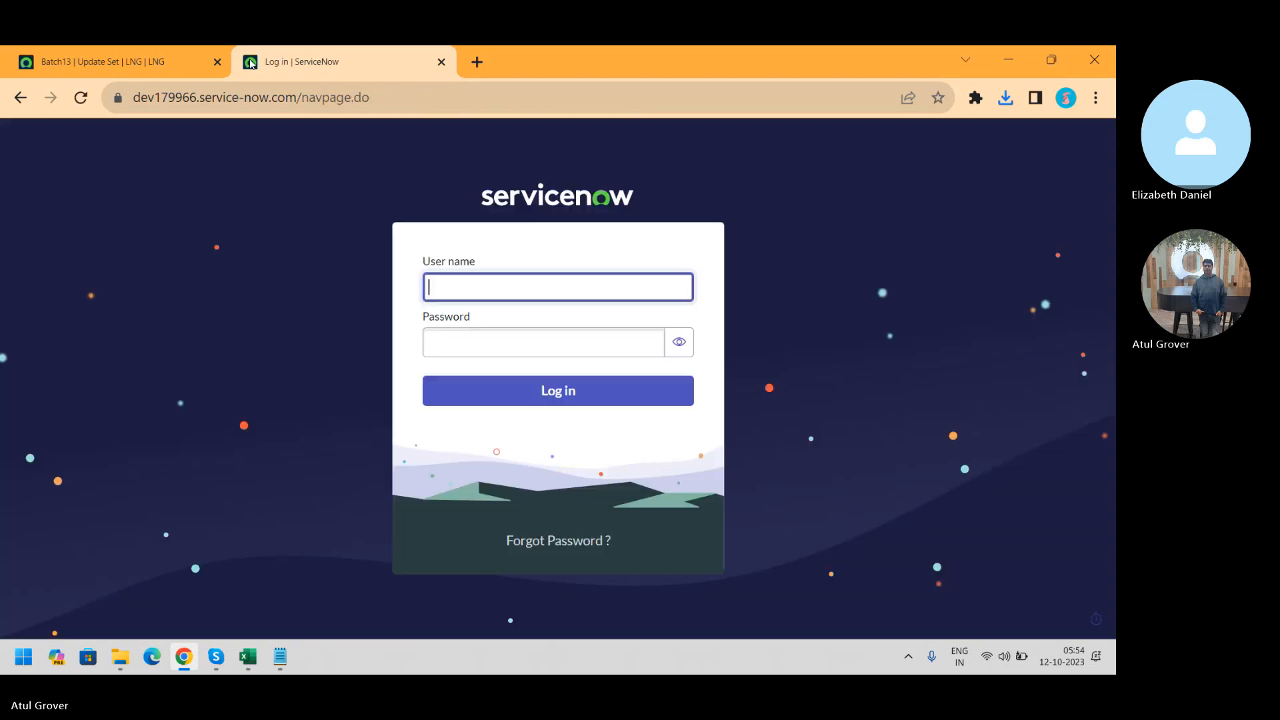
Sign in to dev179966 with the user name and password
text(Atul.G)
key(Tab)
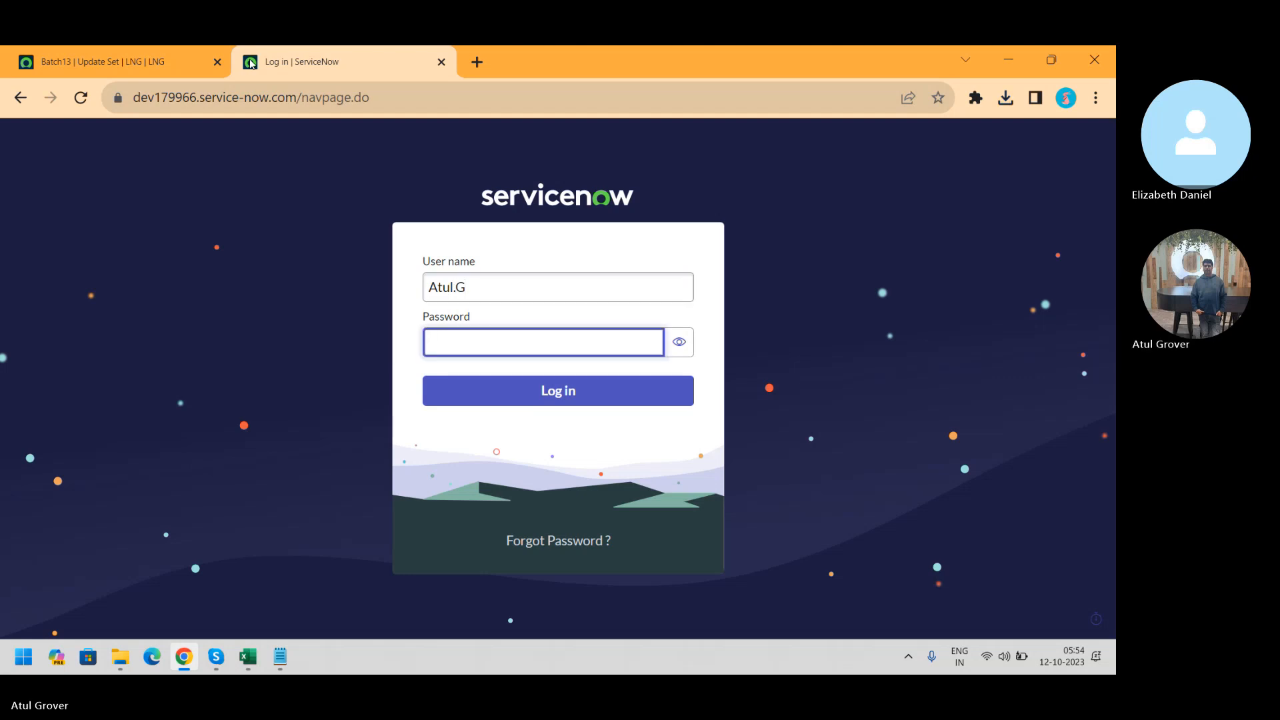
text(a**********)
key(Return)
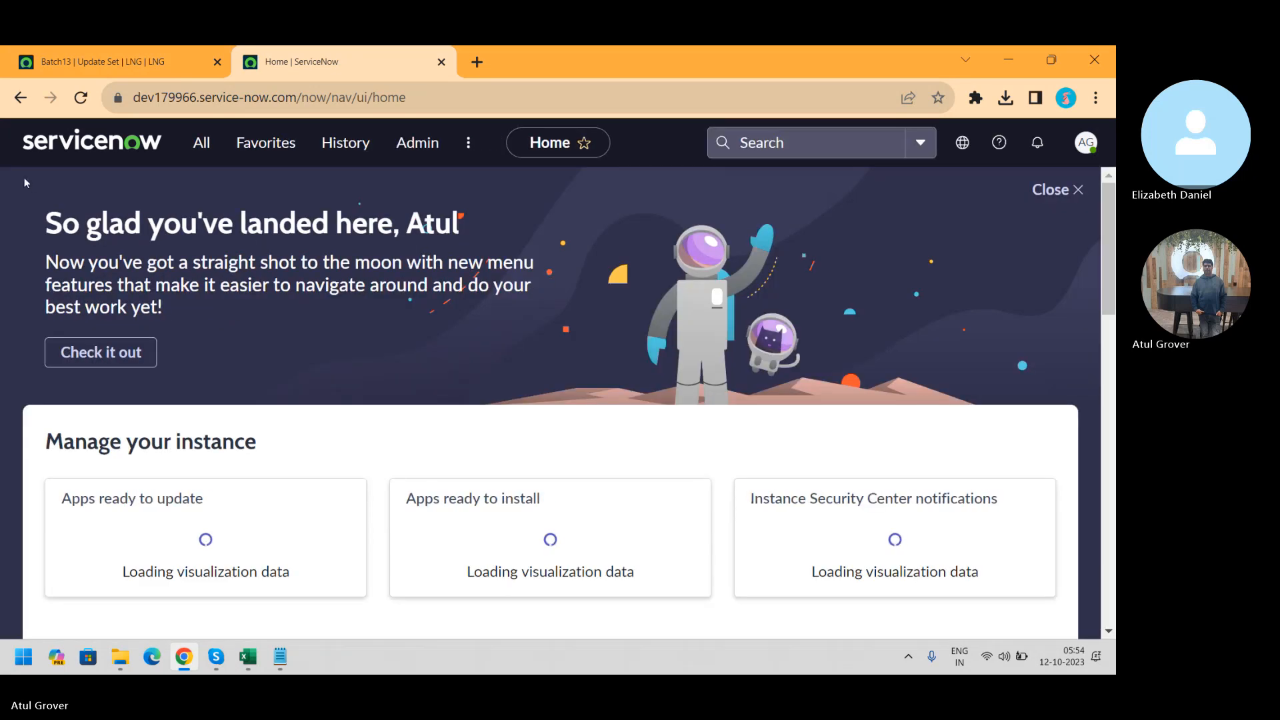
Confirm Retrieved Update Sets is empty, then open the Update Sources (Remote Instances) list
click(202, 145)
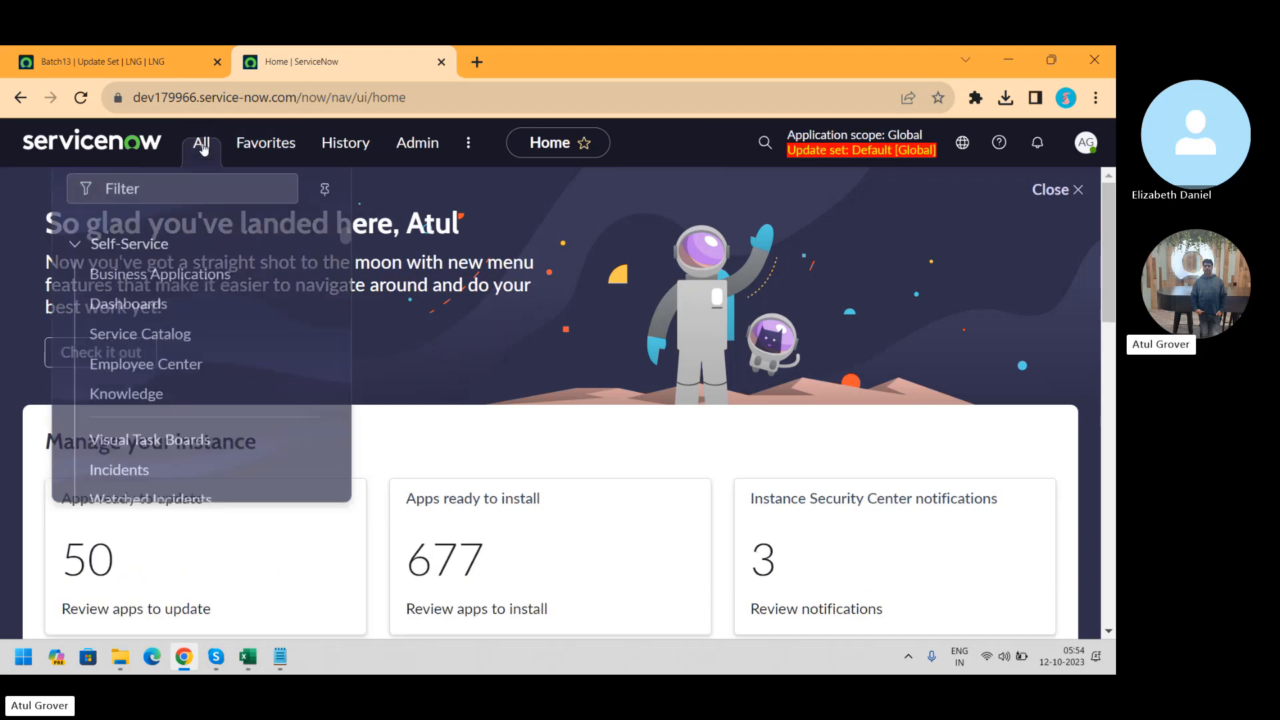
text(update se)
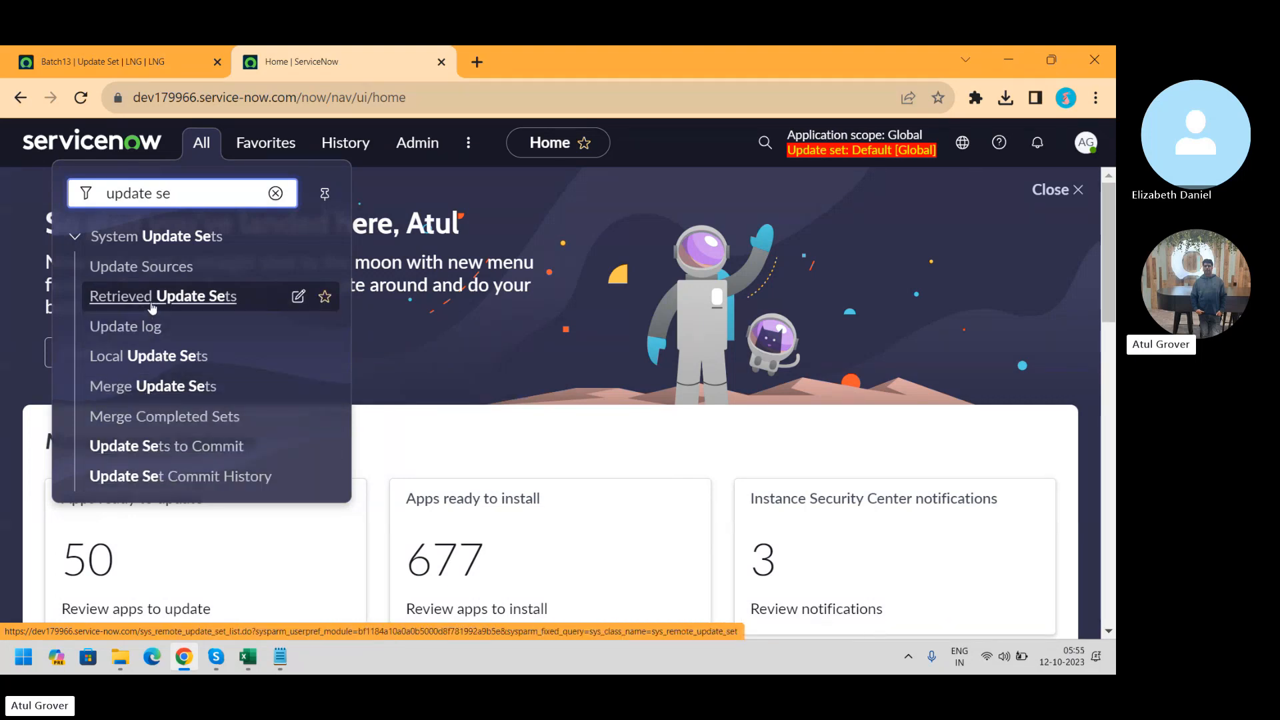
click(185, 298)
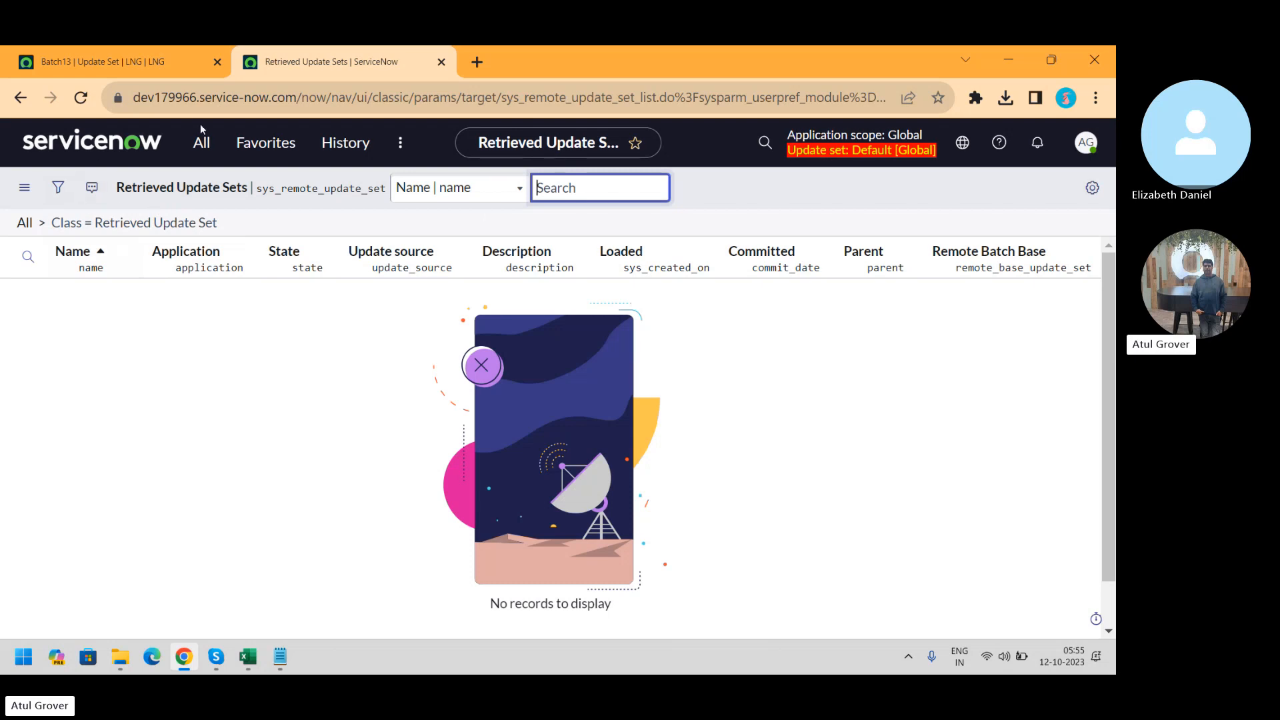
click(202, 142)
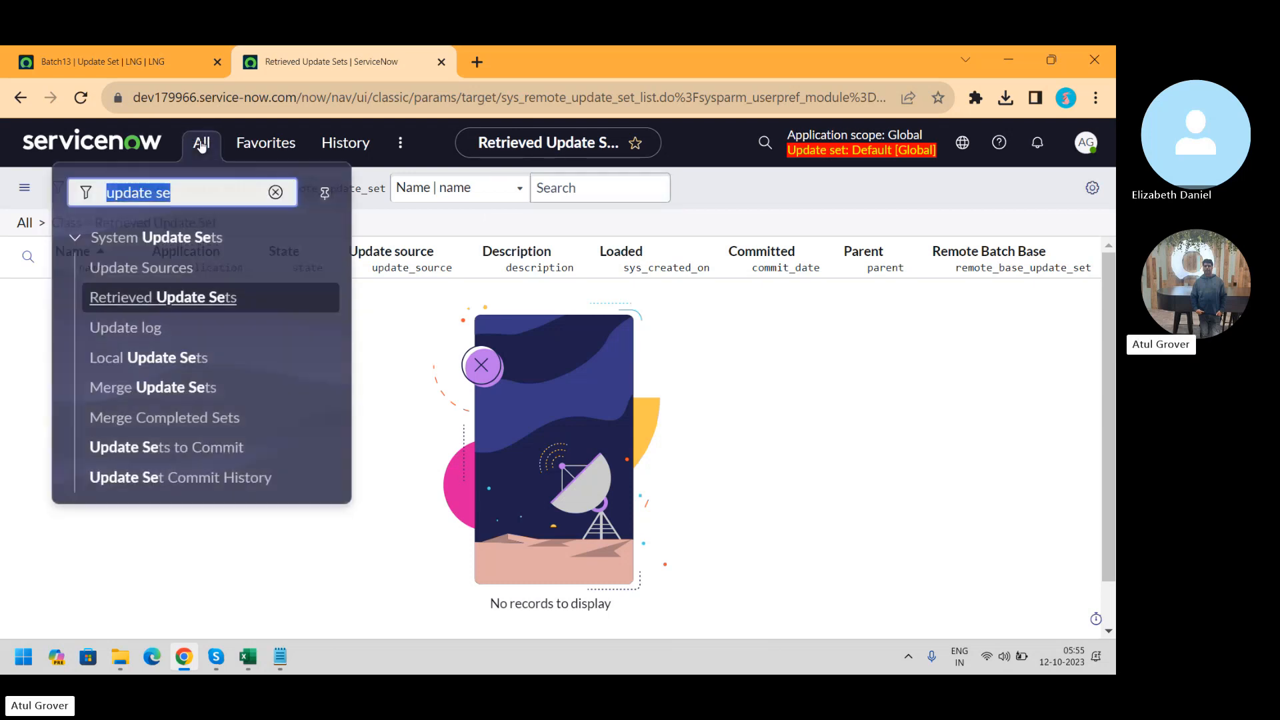
click(179, 268)
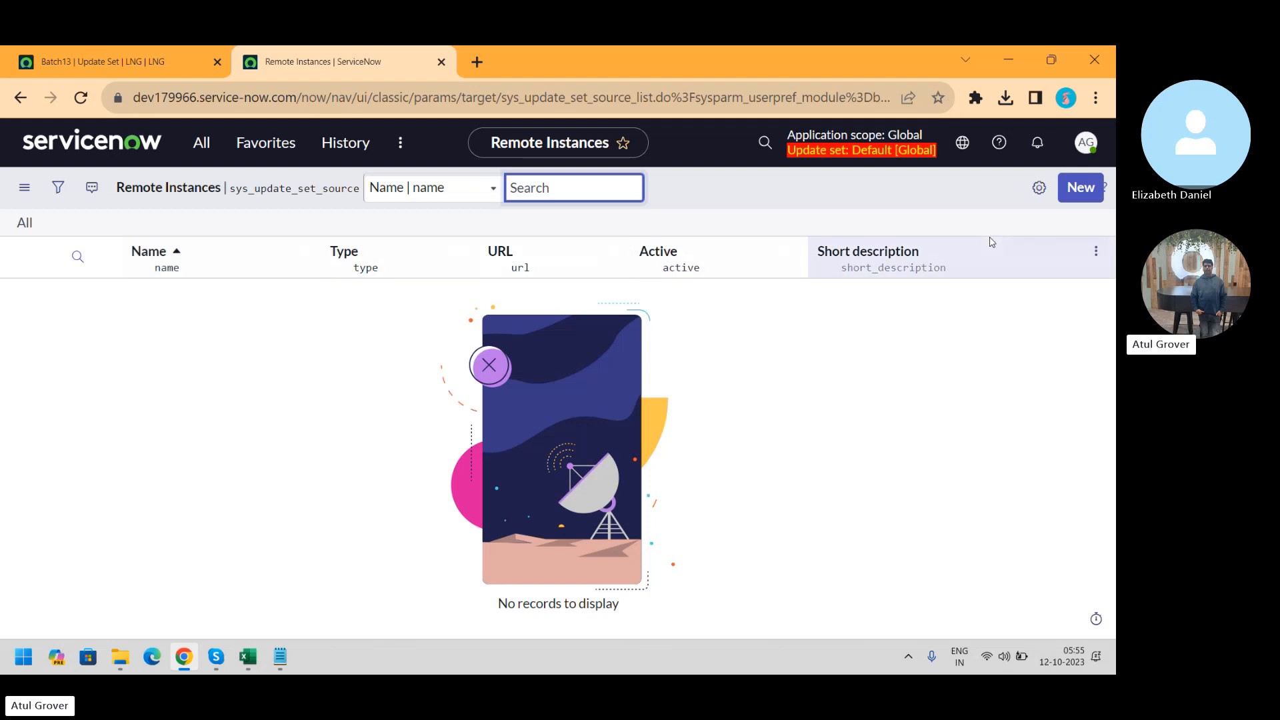
Create a new remote instance record and name it LNG Dev135232
click(1071, 190)
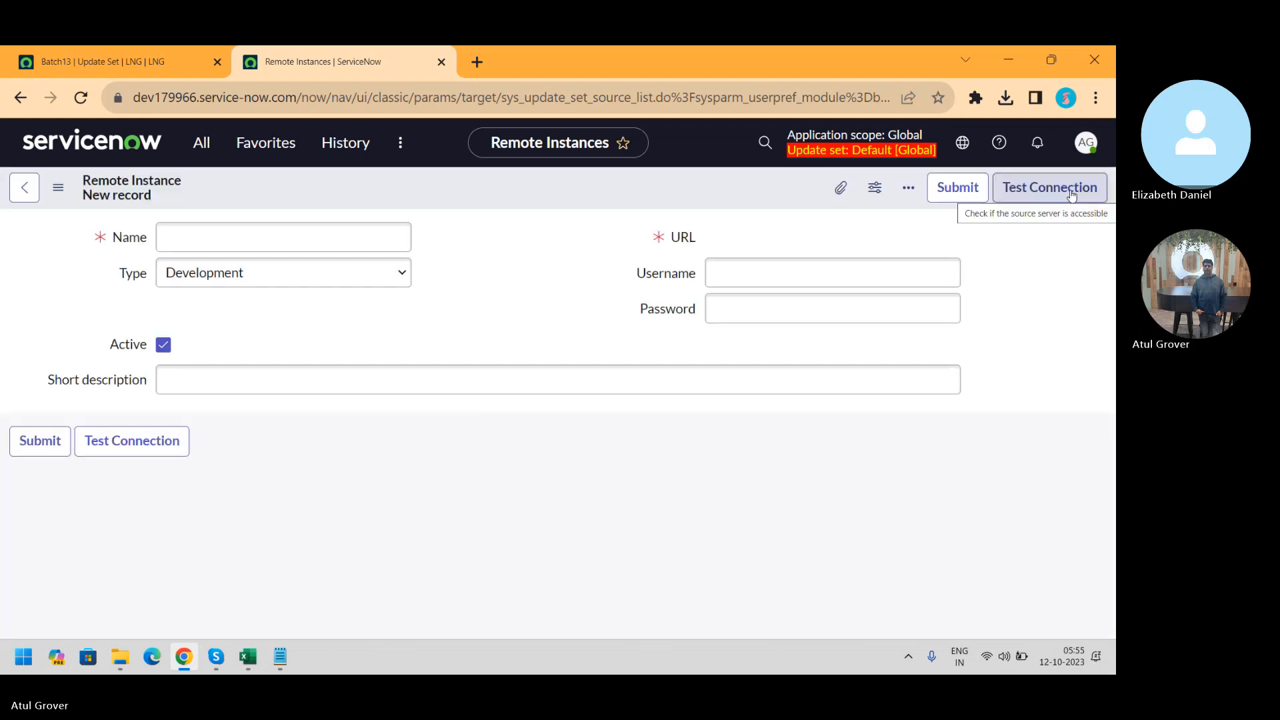
click(290, 235)
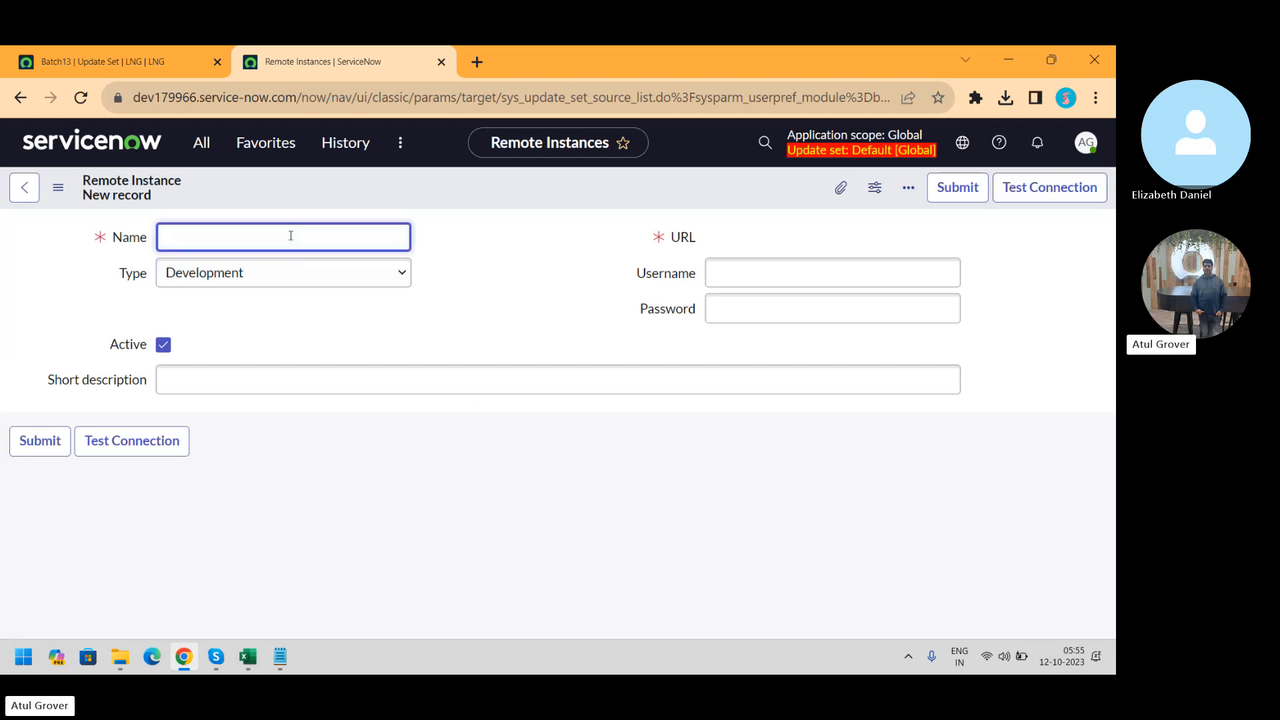
text(LNG D)
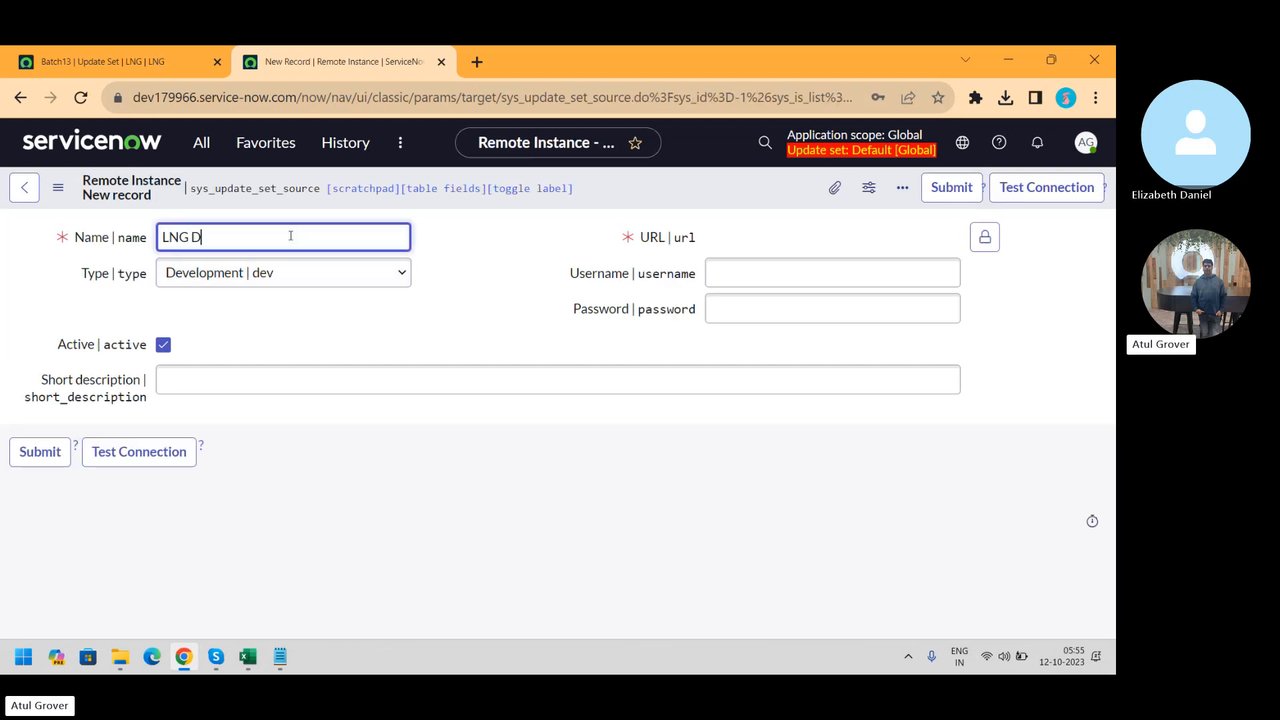
text(ev)
text(232)
click(133, 64)
click(136, 97)
drag(135, 98, 296, 97)
key(ctrl+c)
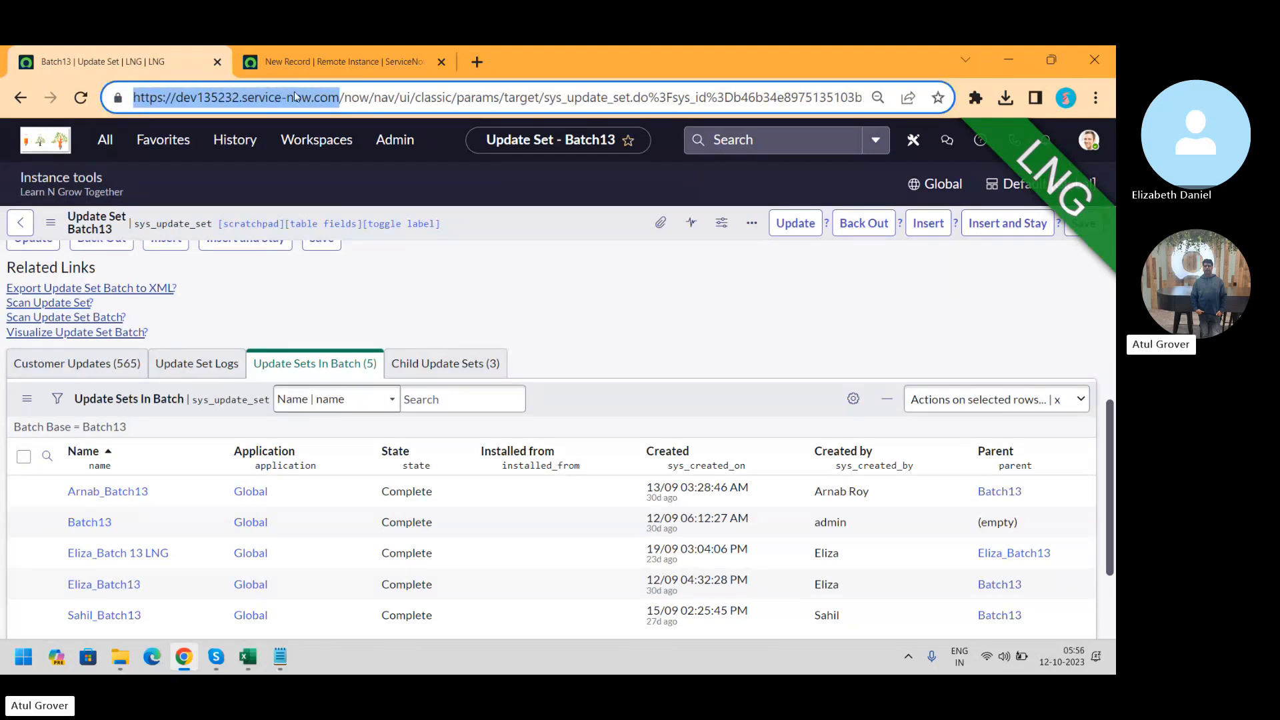
click(333, 61)
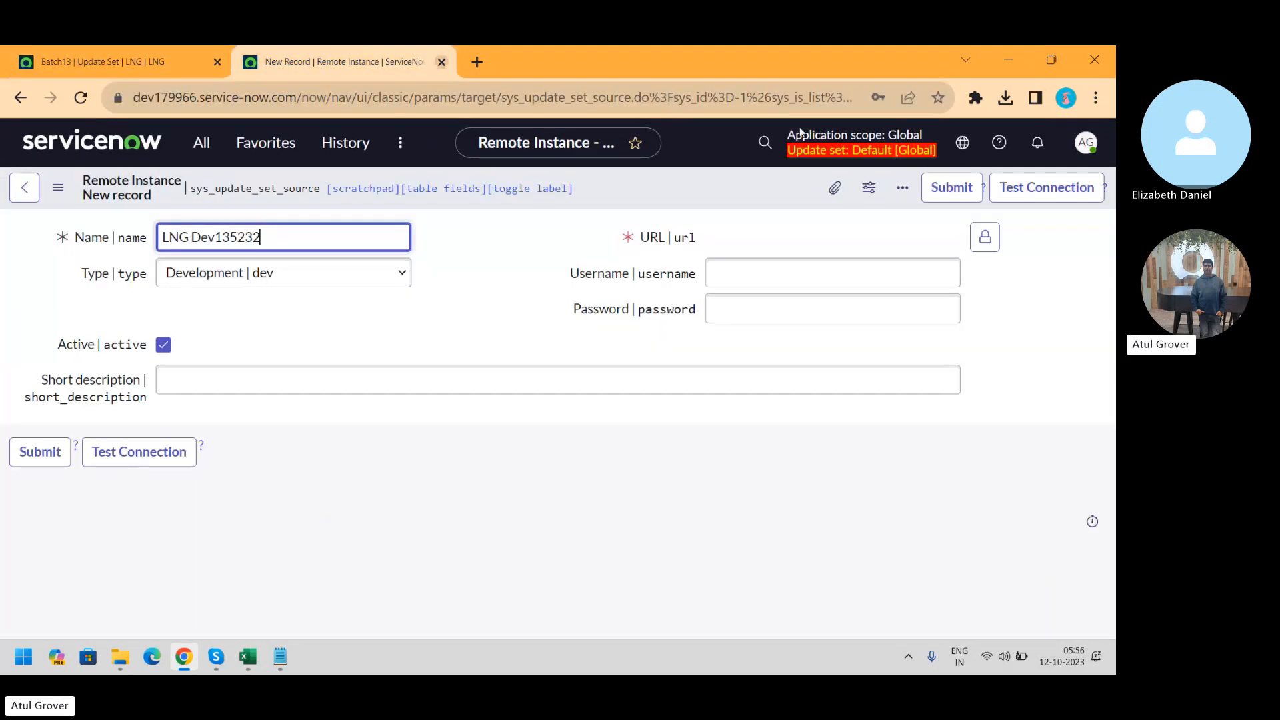
click(983, 246)
key(ctrl+v)
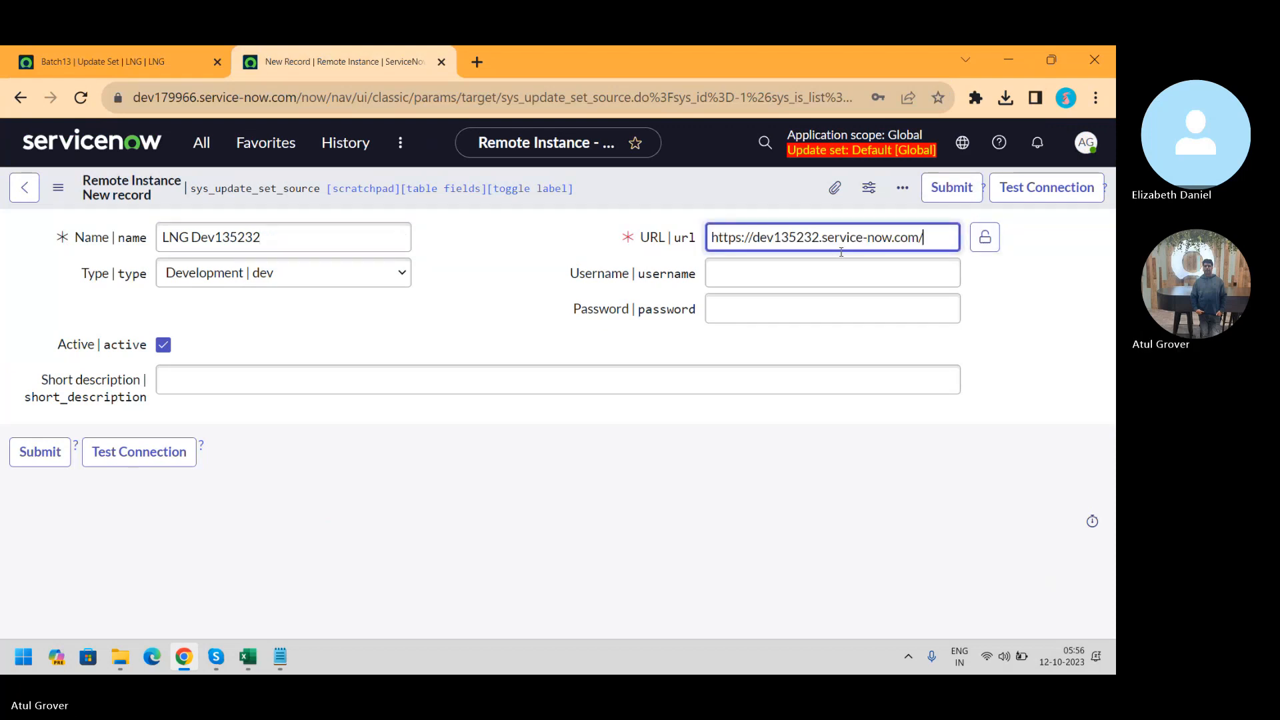
Enter admin as the username along with its password
click(794, 268)
text(admin)
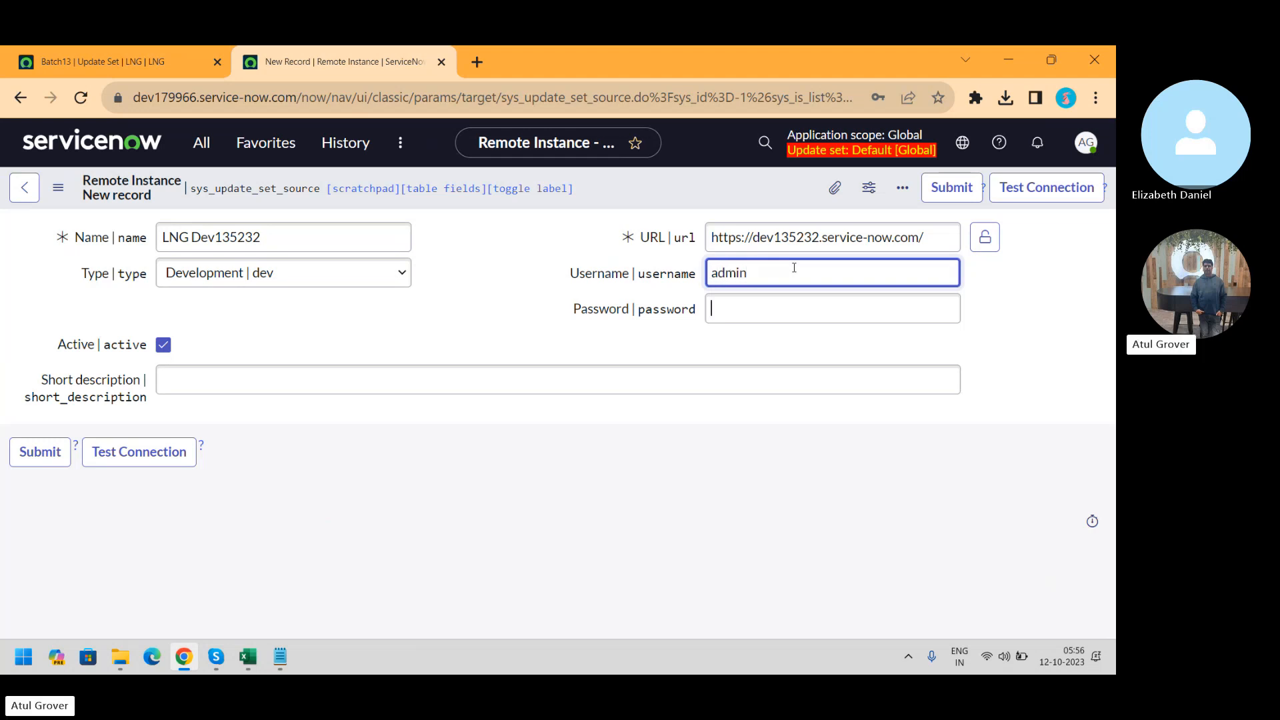
key(Tab)
text(a••••••••)
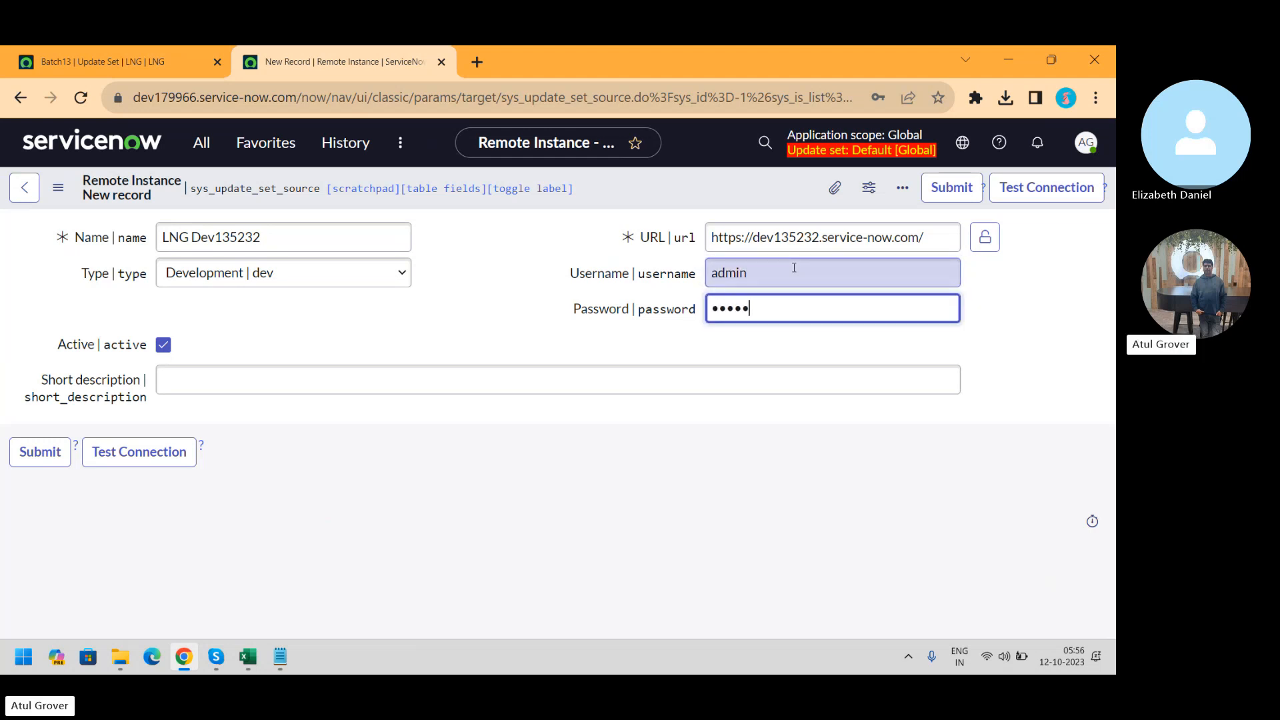
text(••)
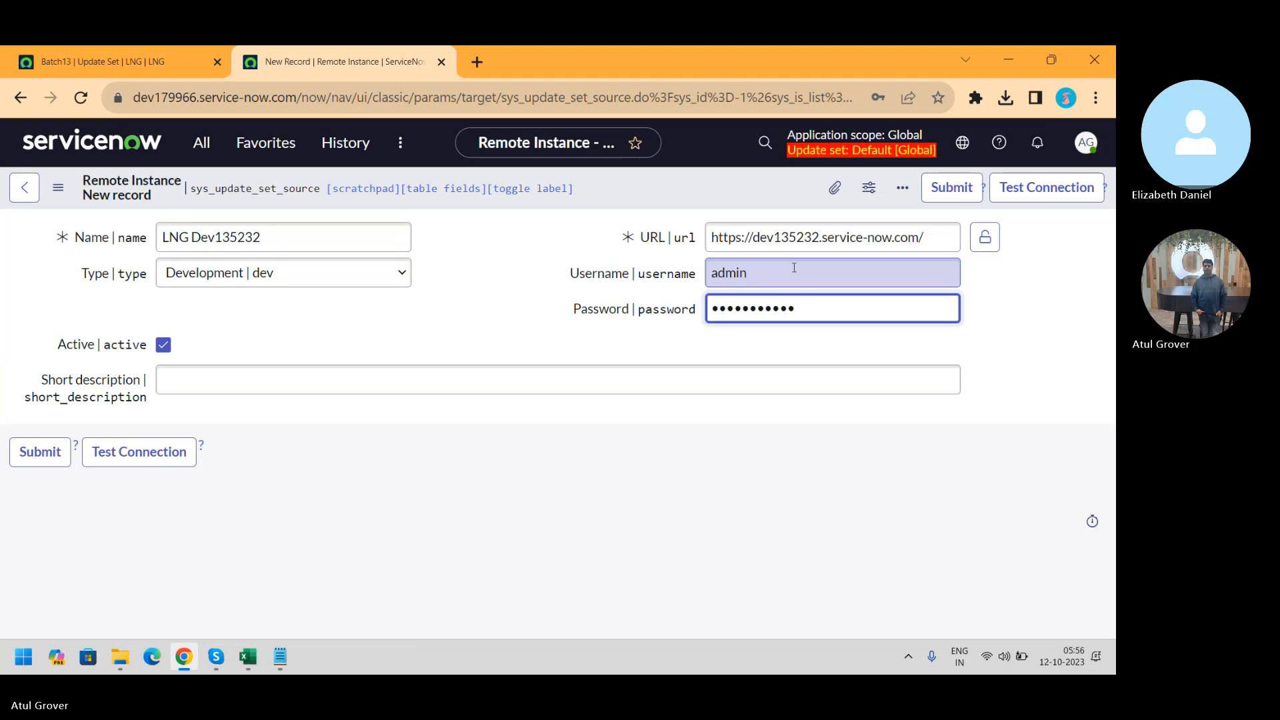
Copy the name LNG Dev135232 into Short description and keep type Development
drag(270, 238, 28, 226)
key(ctrl+c)
click(212, 371)
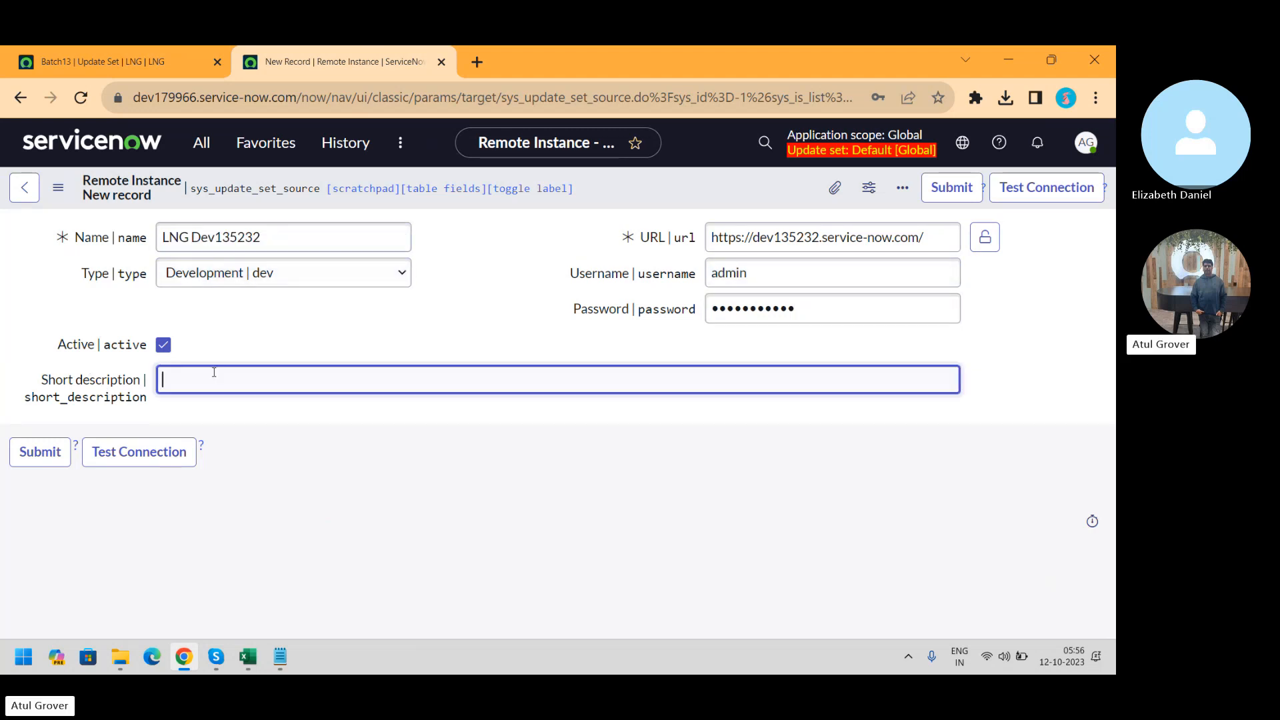
key(ctrl+v)
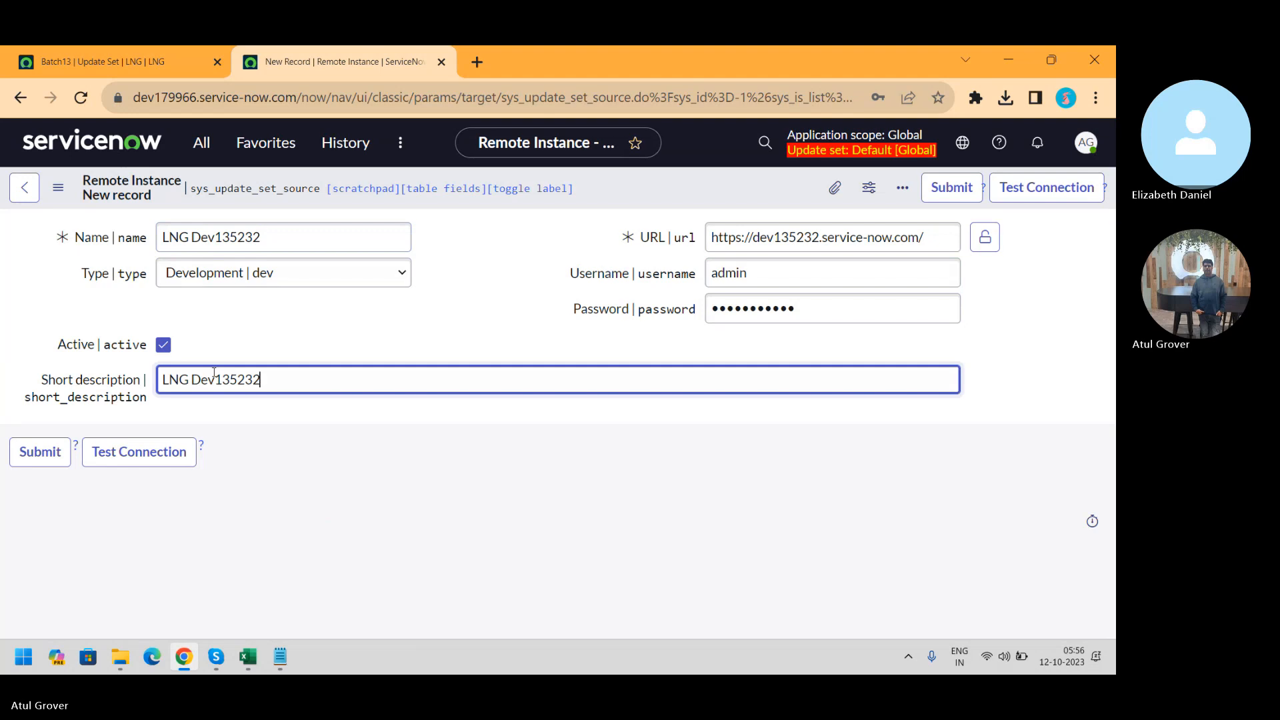
click(280, 275)
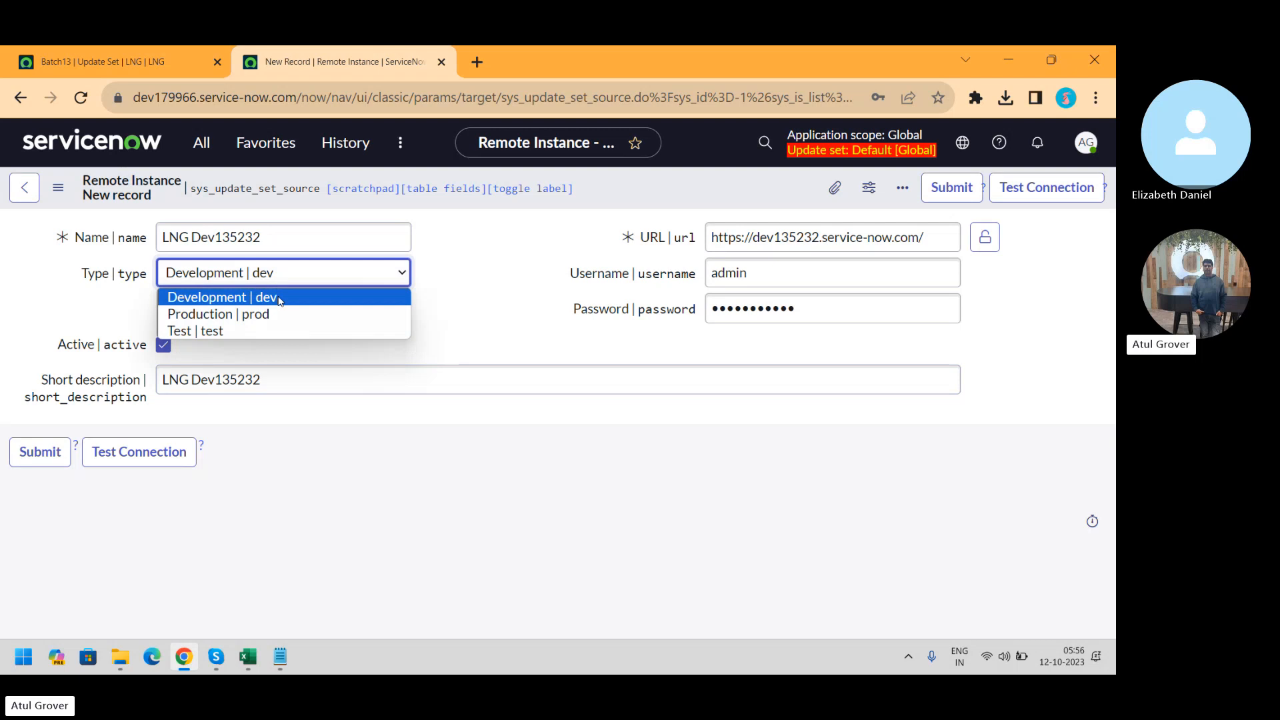
click(280, 298)
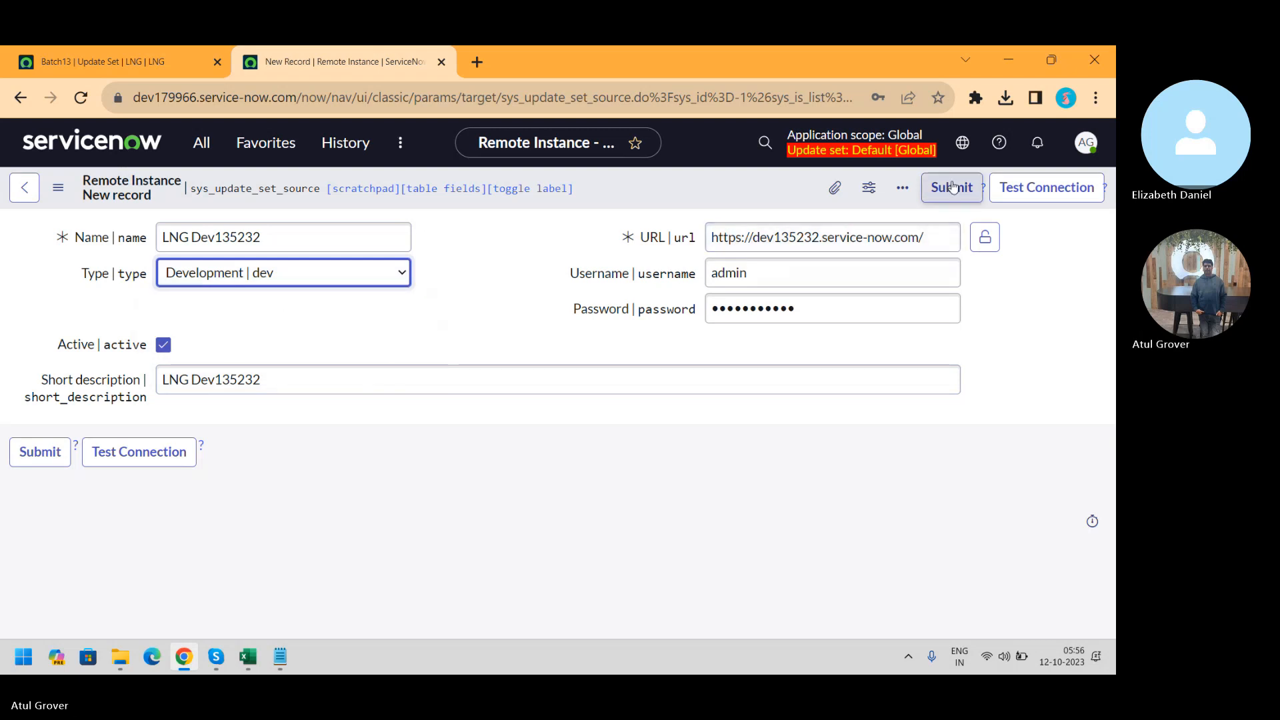
Save LNG Dev135232, review the vancouver-versus-tokyo warning, and test the connection until it reports OK
right_click(777, 204)
click(788, 215)
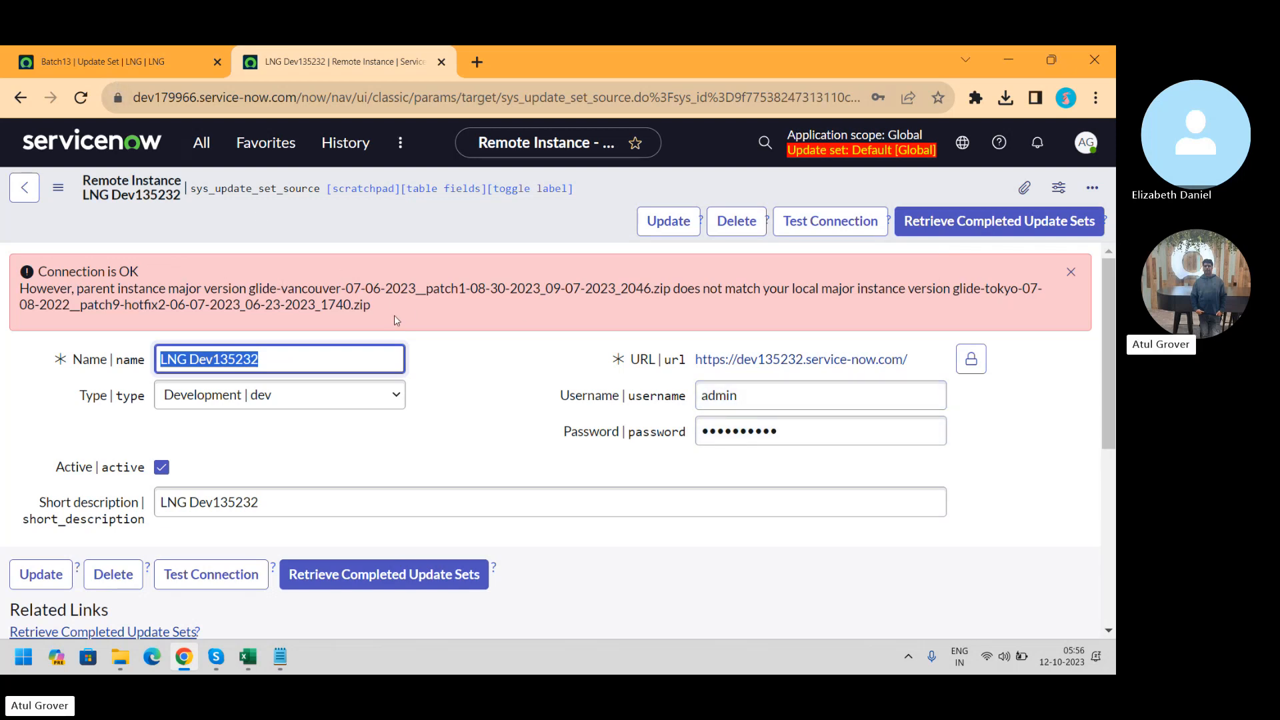
triple_click(312, 291)
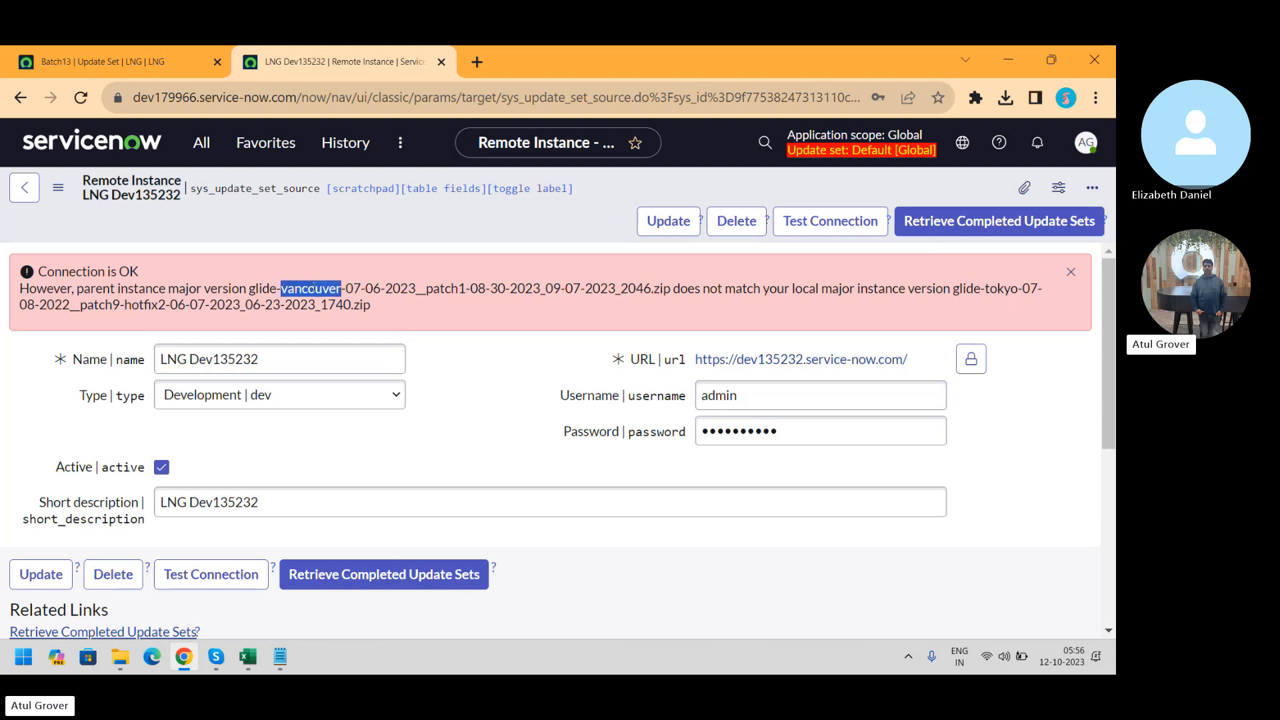
click(313, 288)
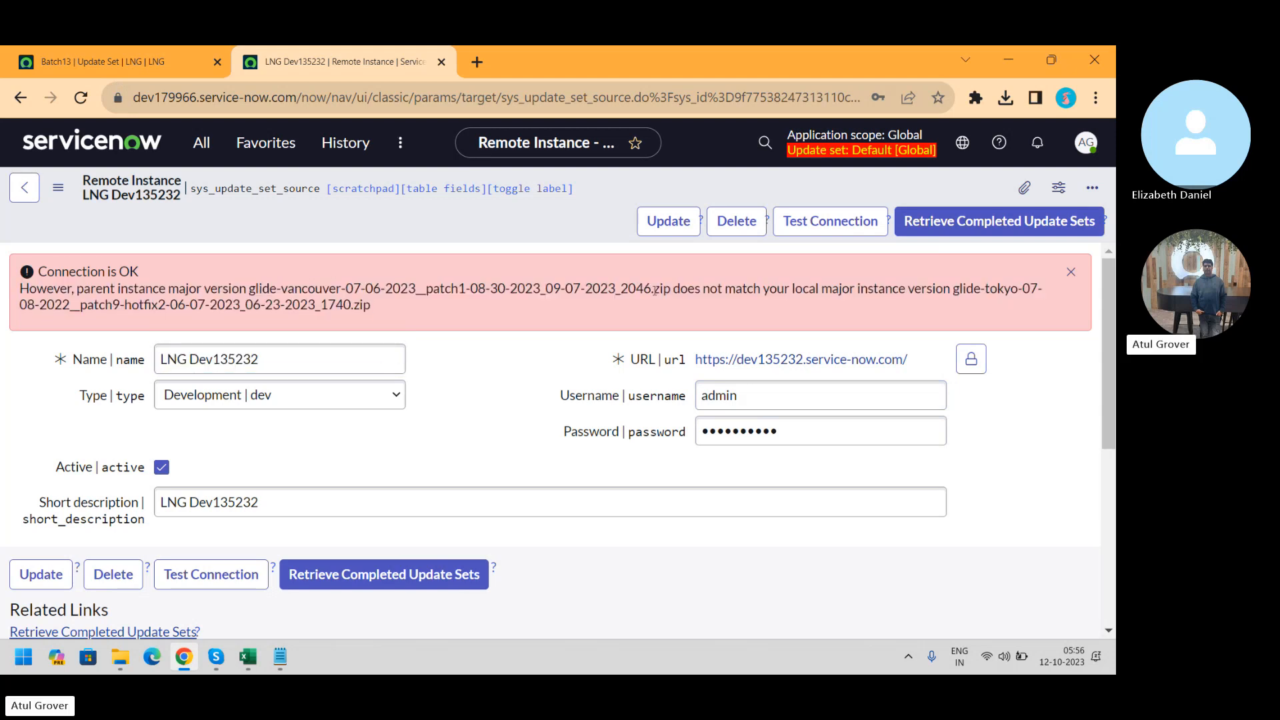
double_click(1003, 289)
click(843, 225)
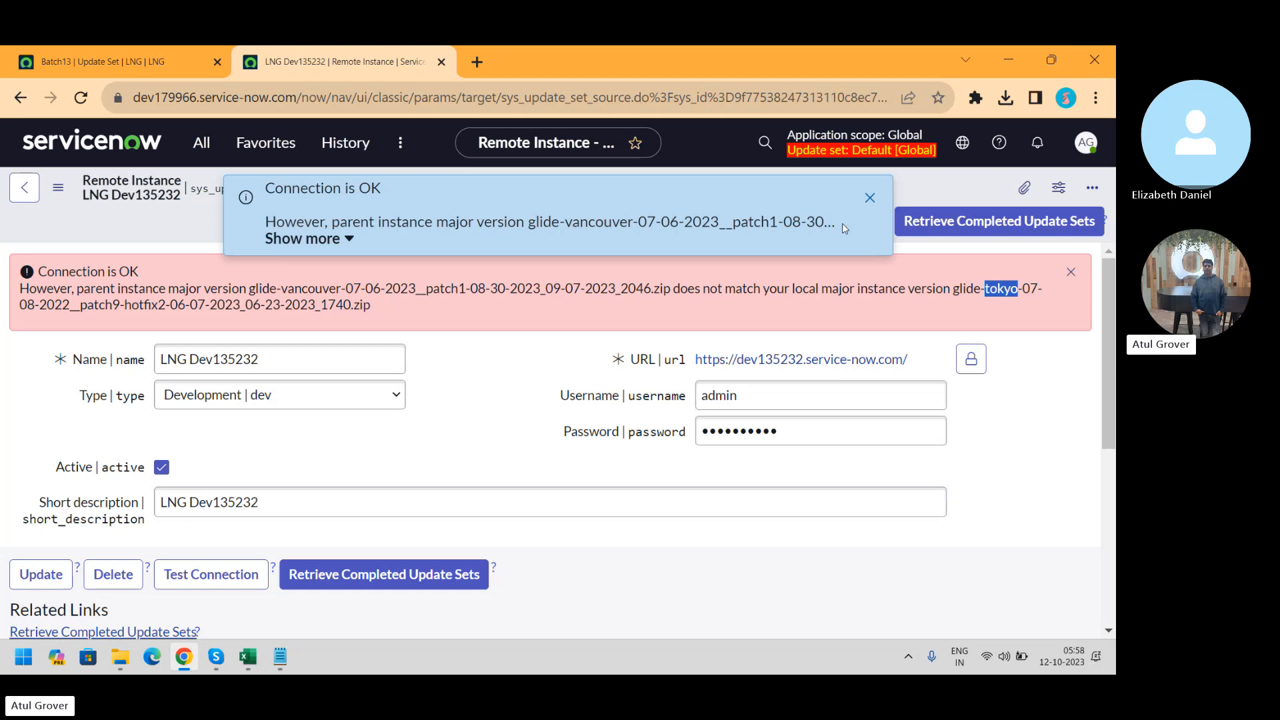
click(870, 198)
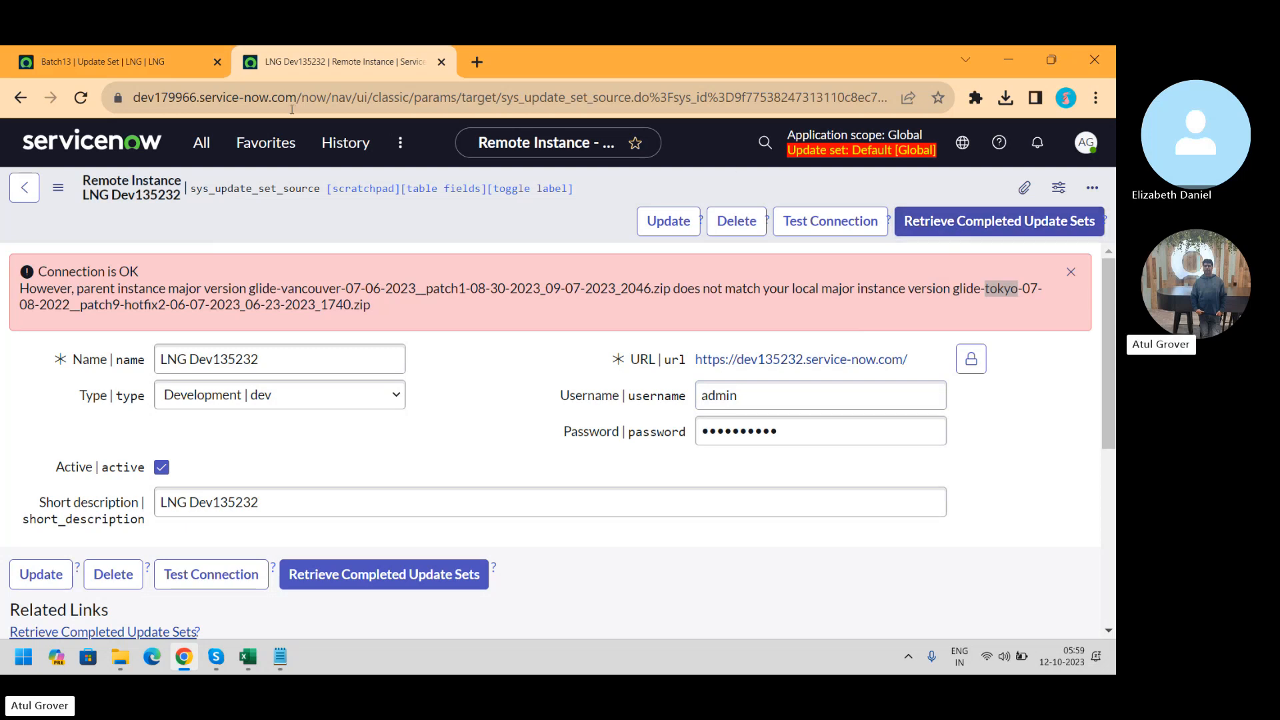
Filter the dev135232 Update Sets list to show only Complete sets
click(131, 62)
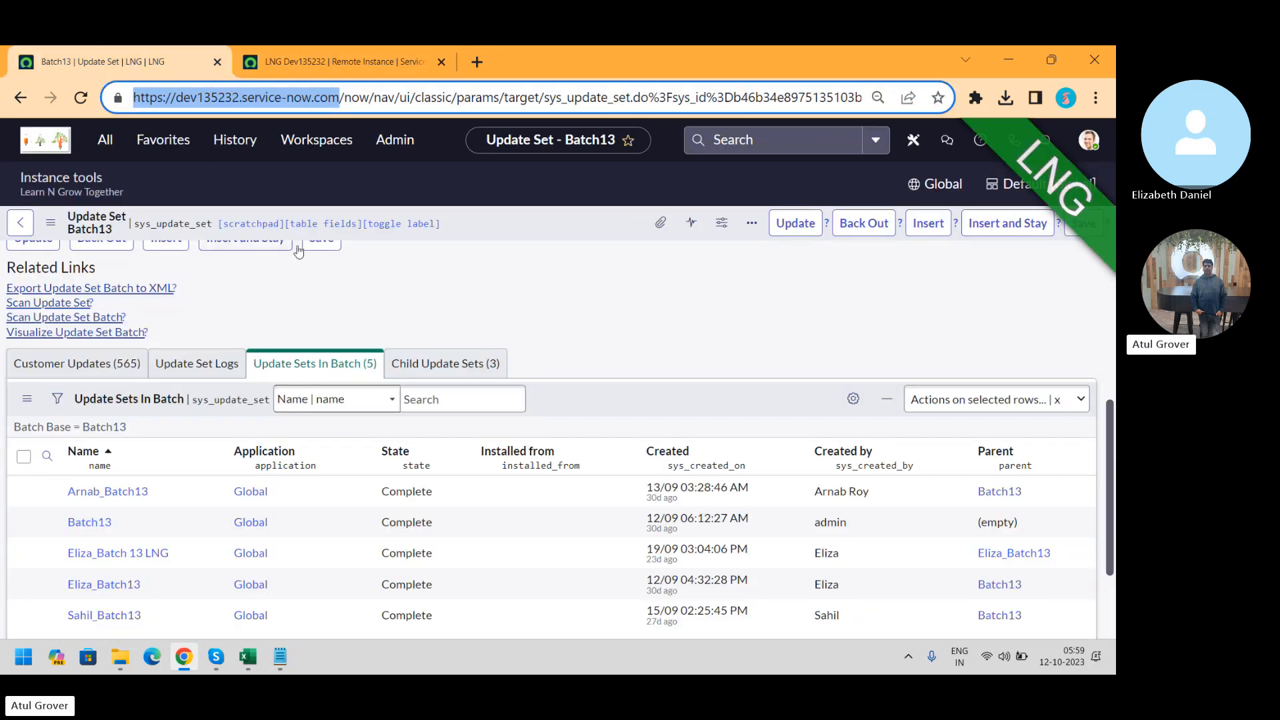
click(18, 224)
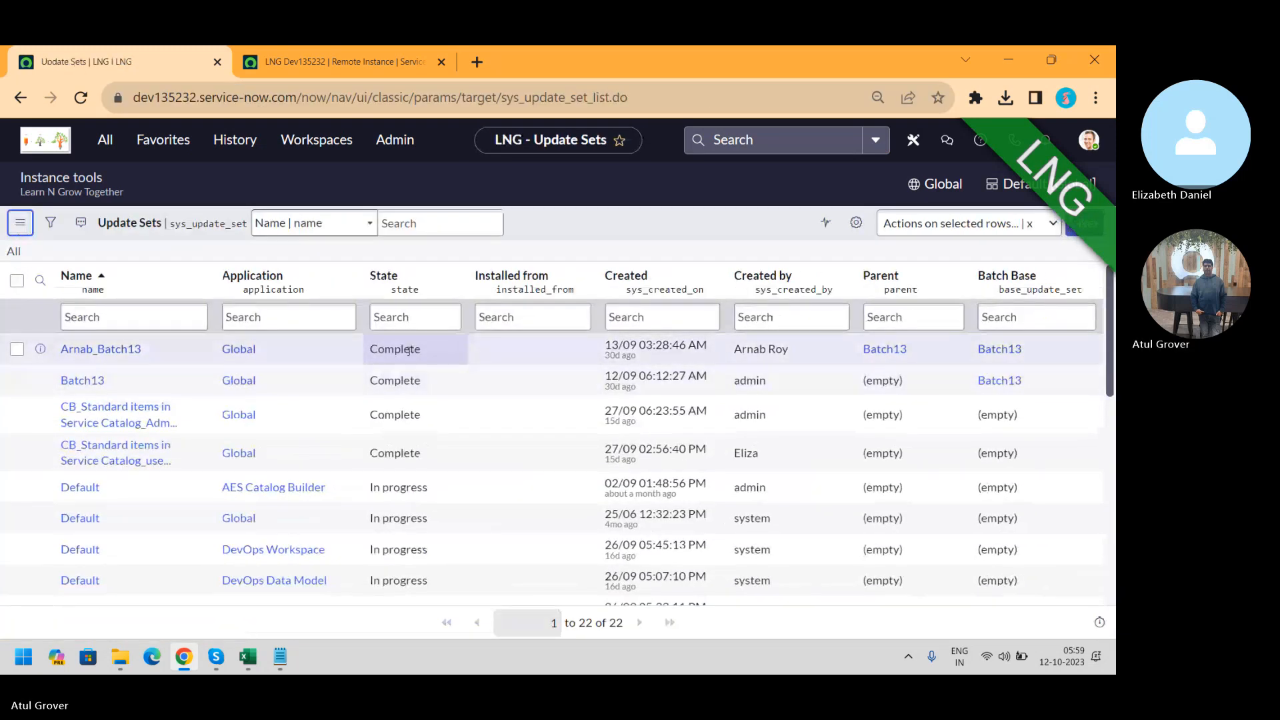
right_click(409, 350)
click(438, 364)
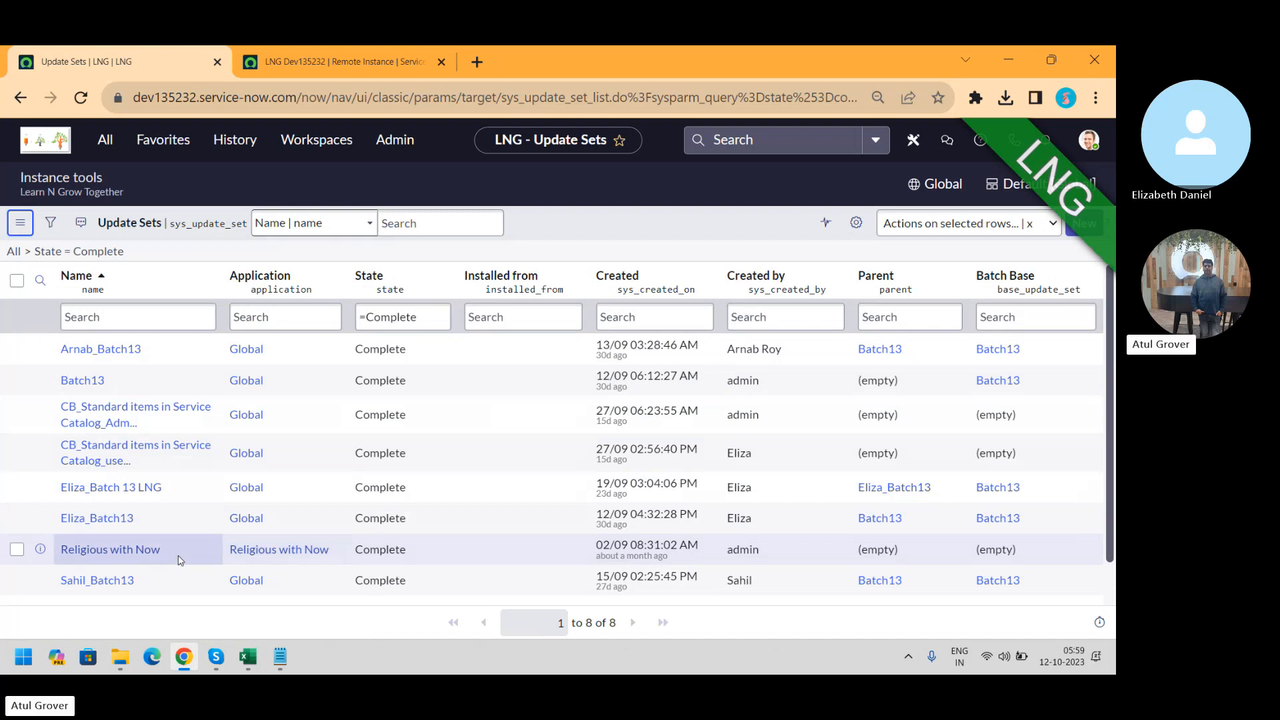
Open the Religious with Now update set in a new tab
double_click(426, 552)
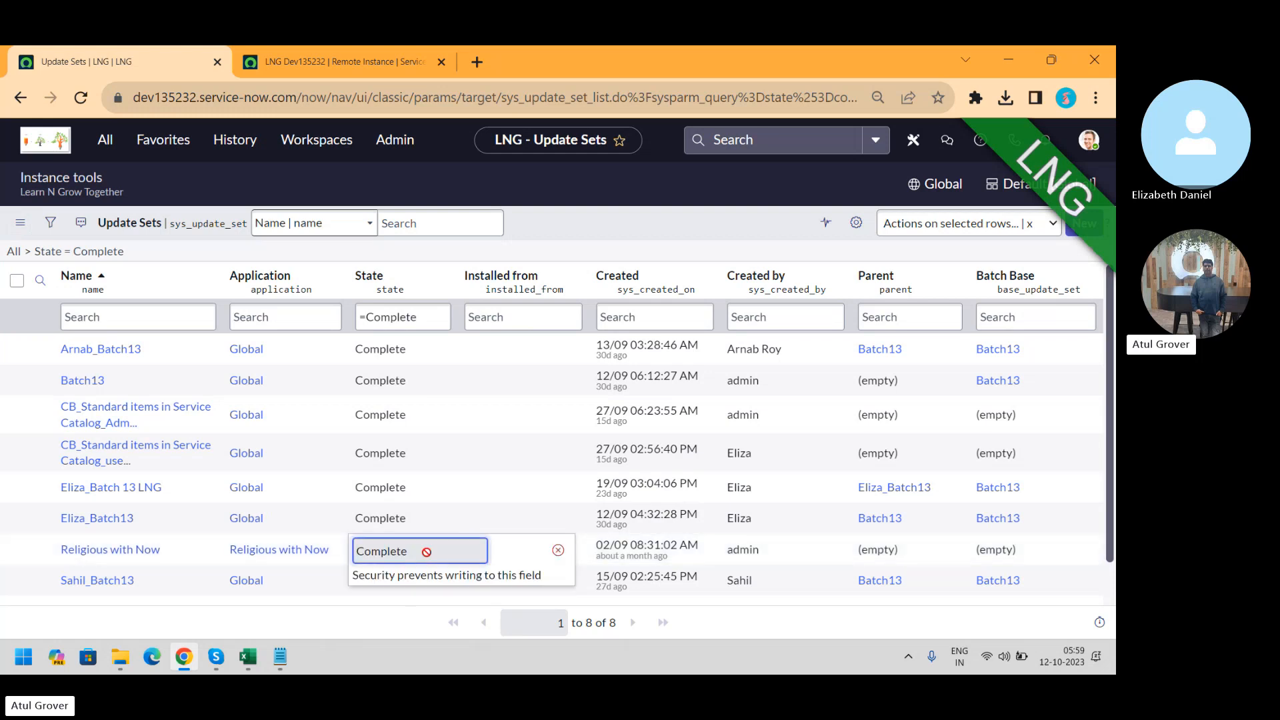
click(558, 550)
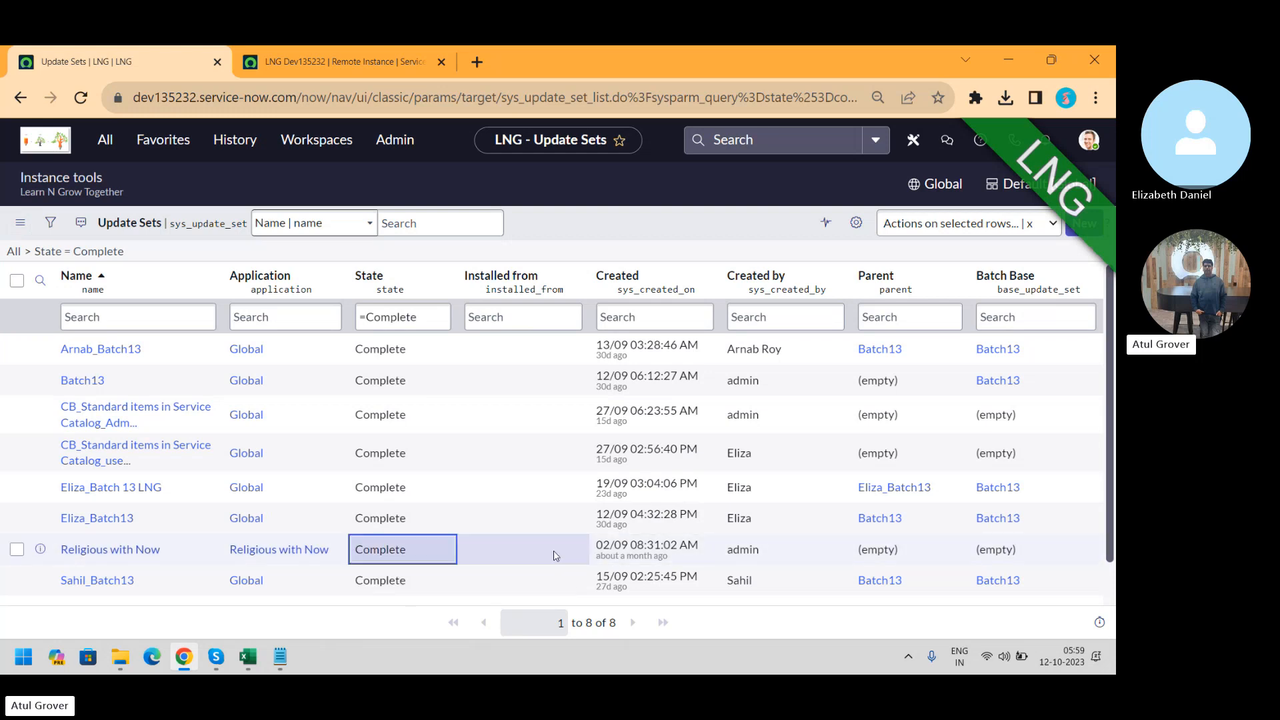
middle_click(145, 553)
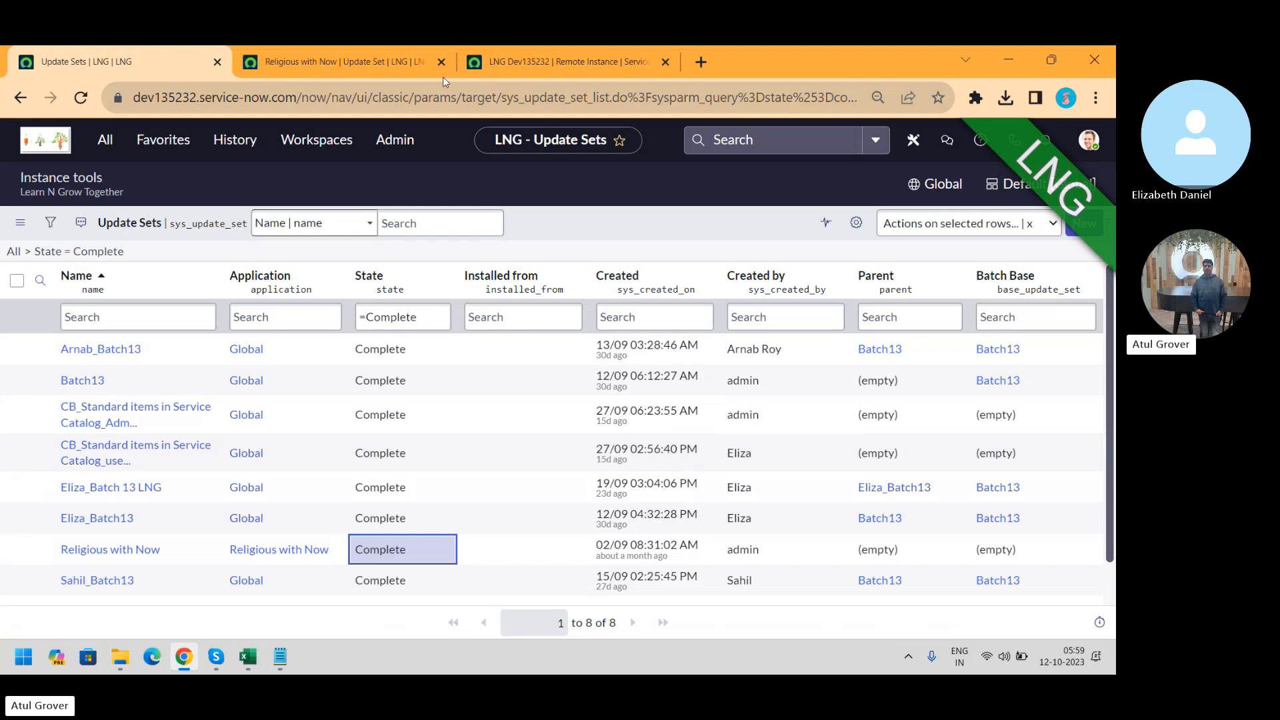
Change Religious with Now's State to In progress in its application, save, and close its tab
click(318, 58)
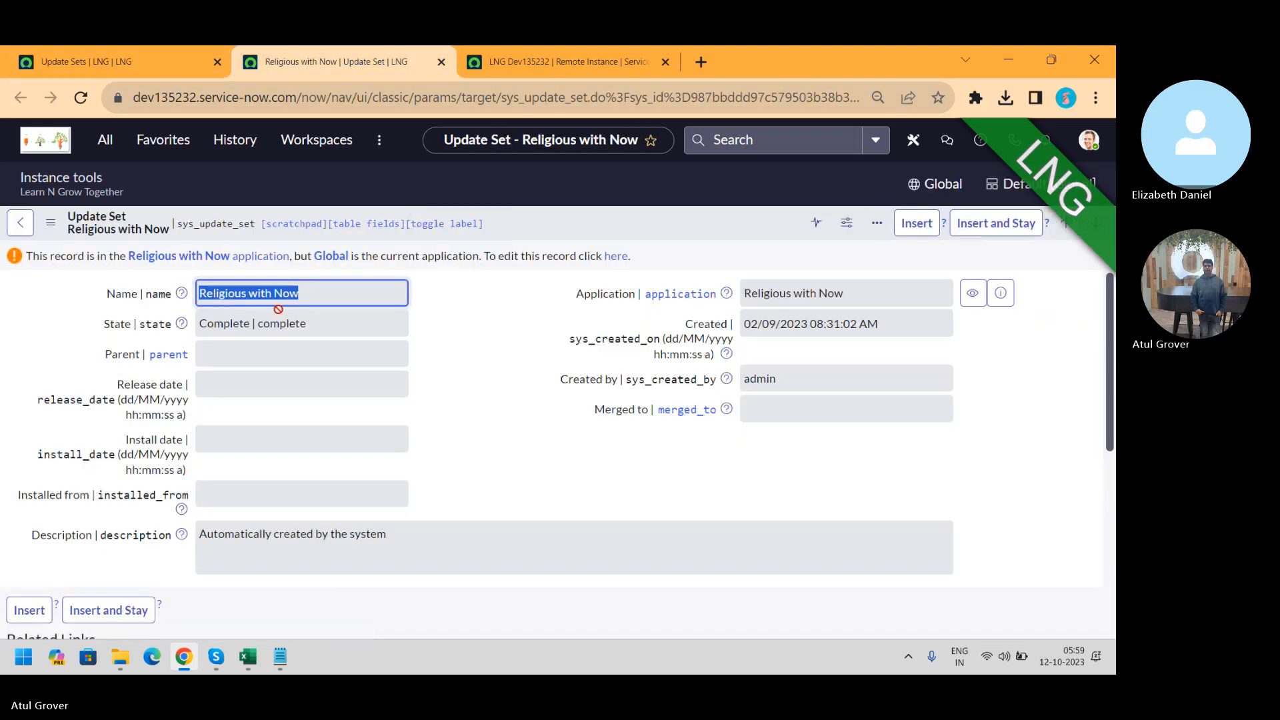
click(620, 258)
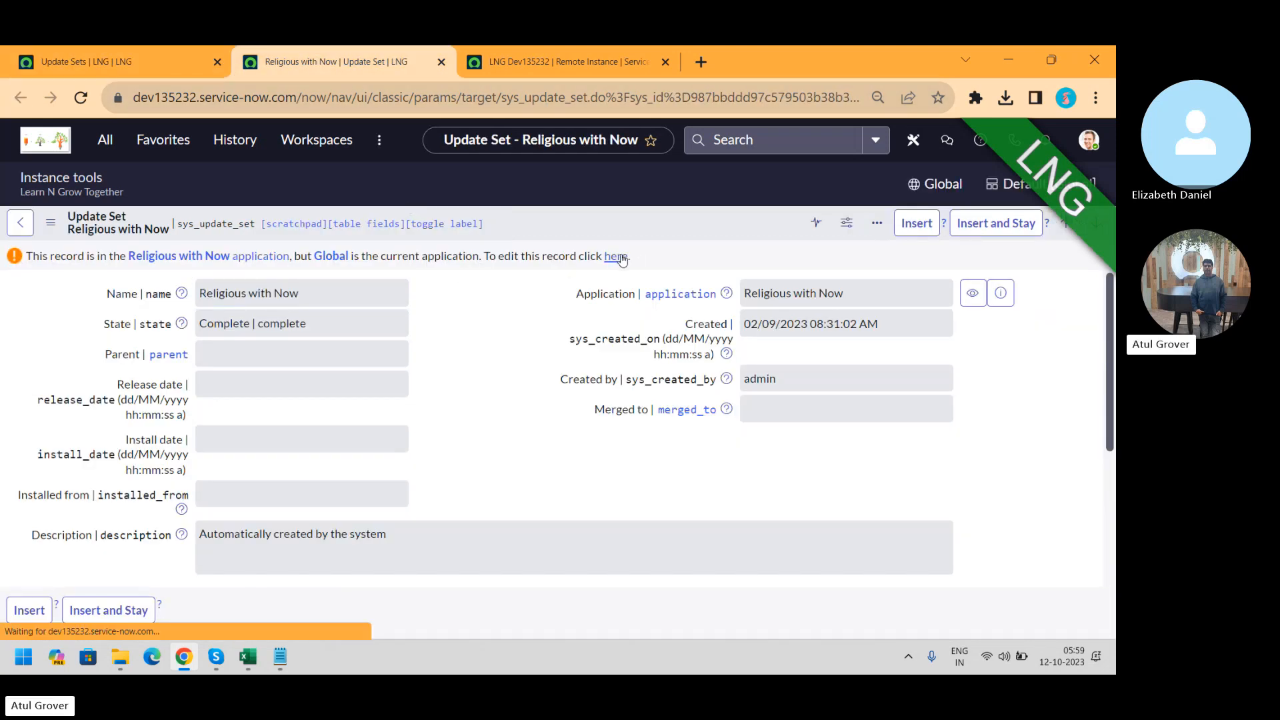
click(295, 327)
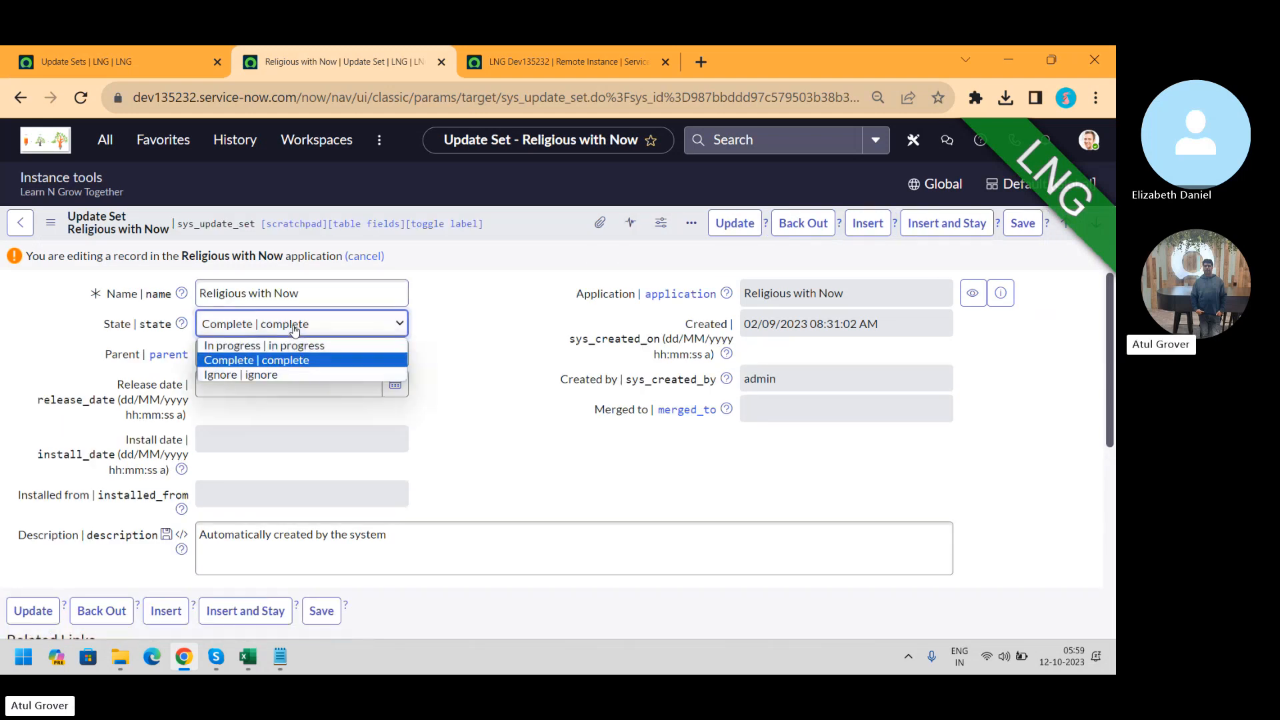
click(266, 347)
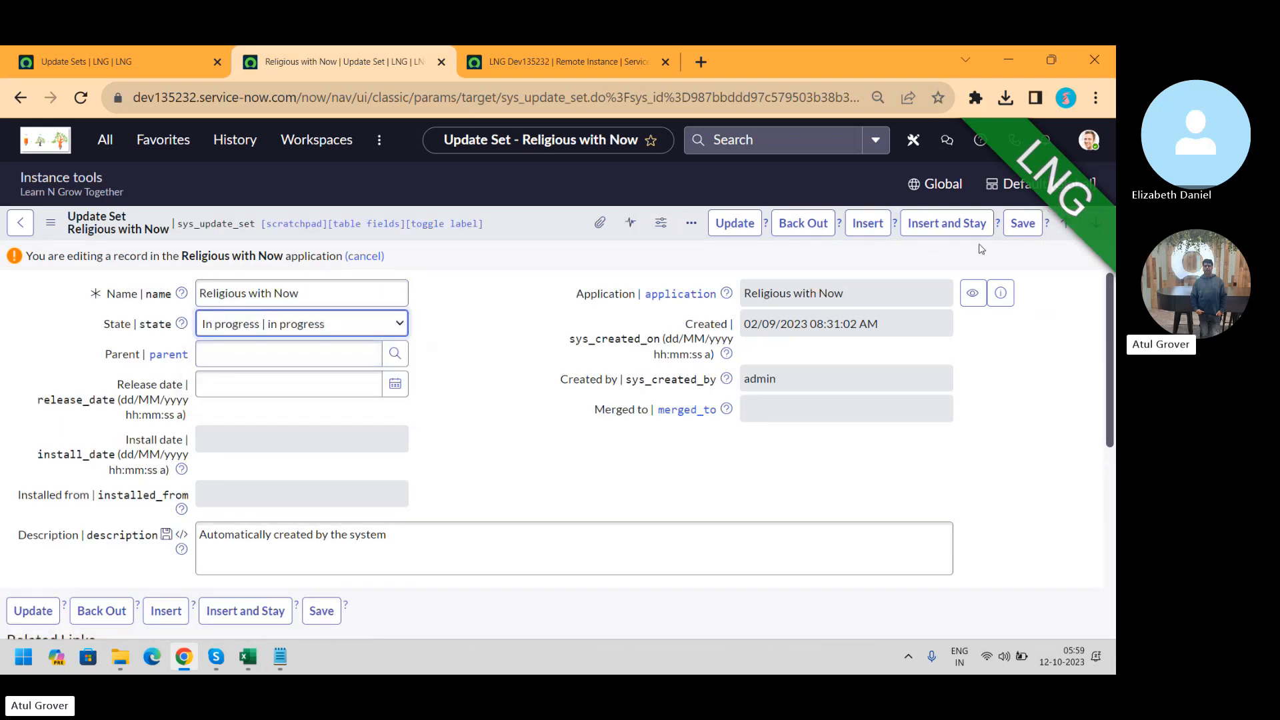
click(1022, 224)
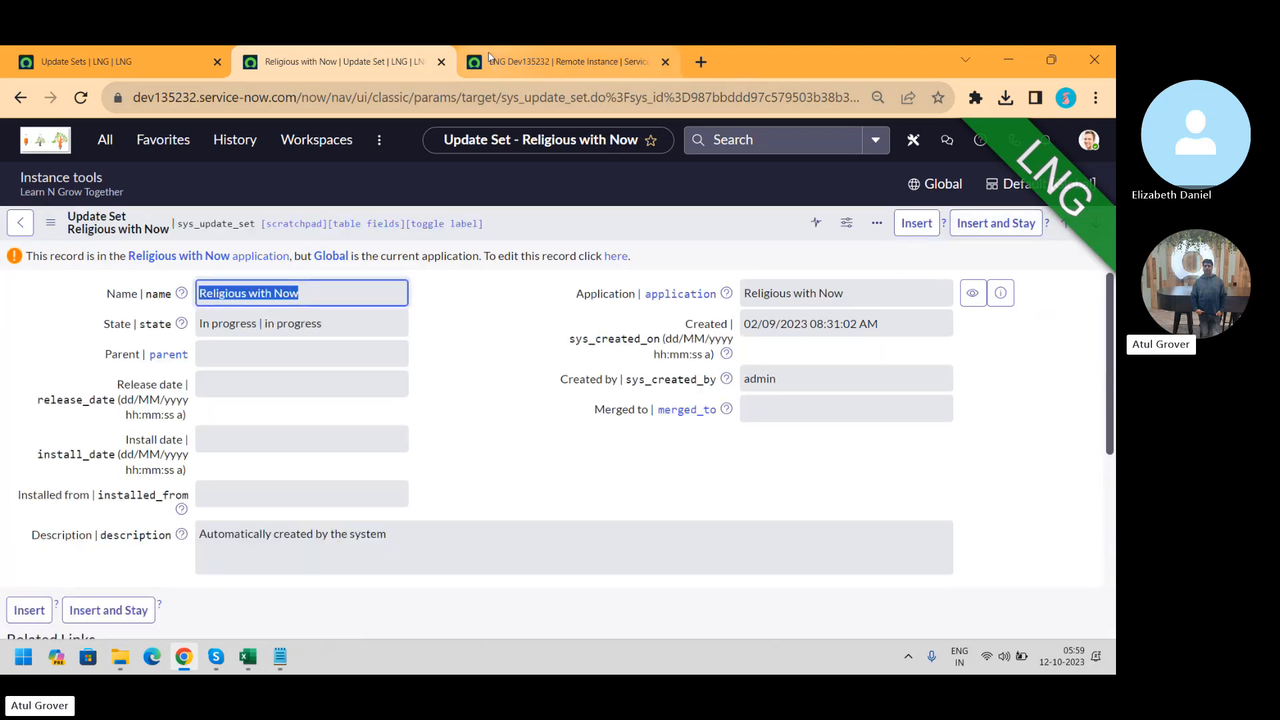
click(442, 62)
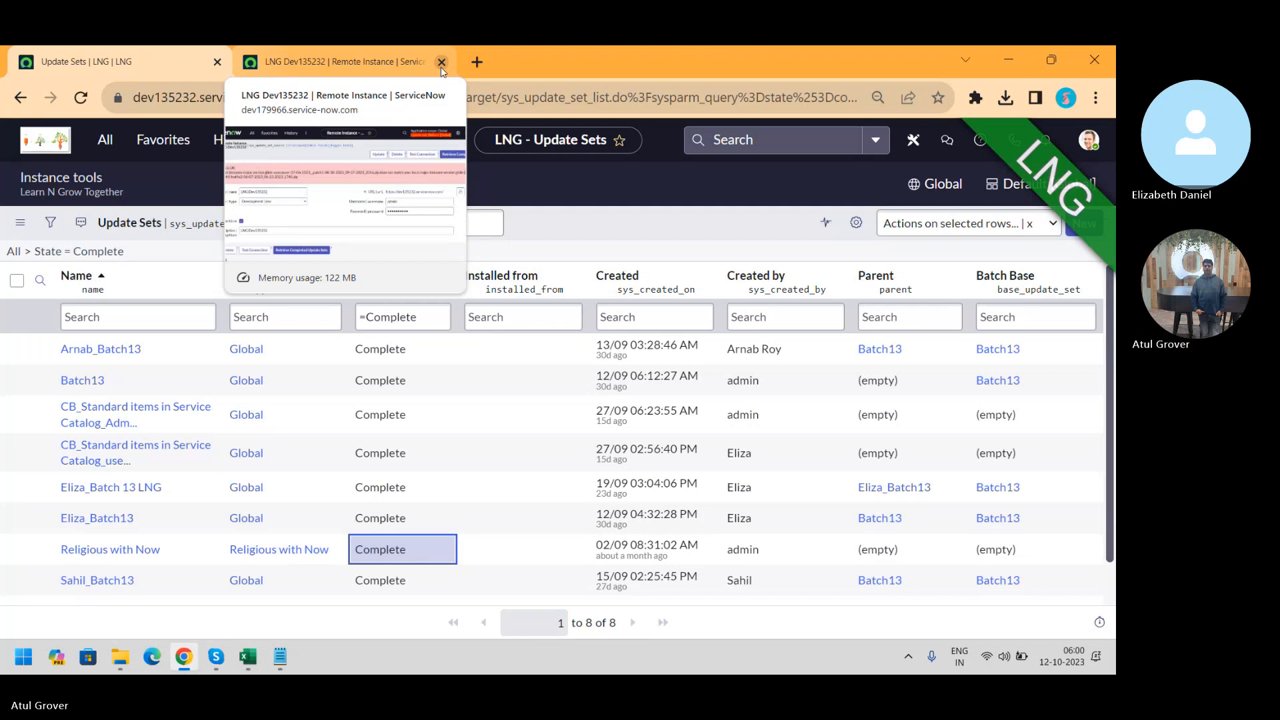
Retrieve completed update sets from LNG Dev135232 and follow the preview details to completion
click(313, 61)
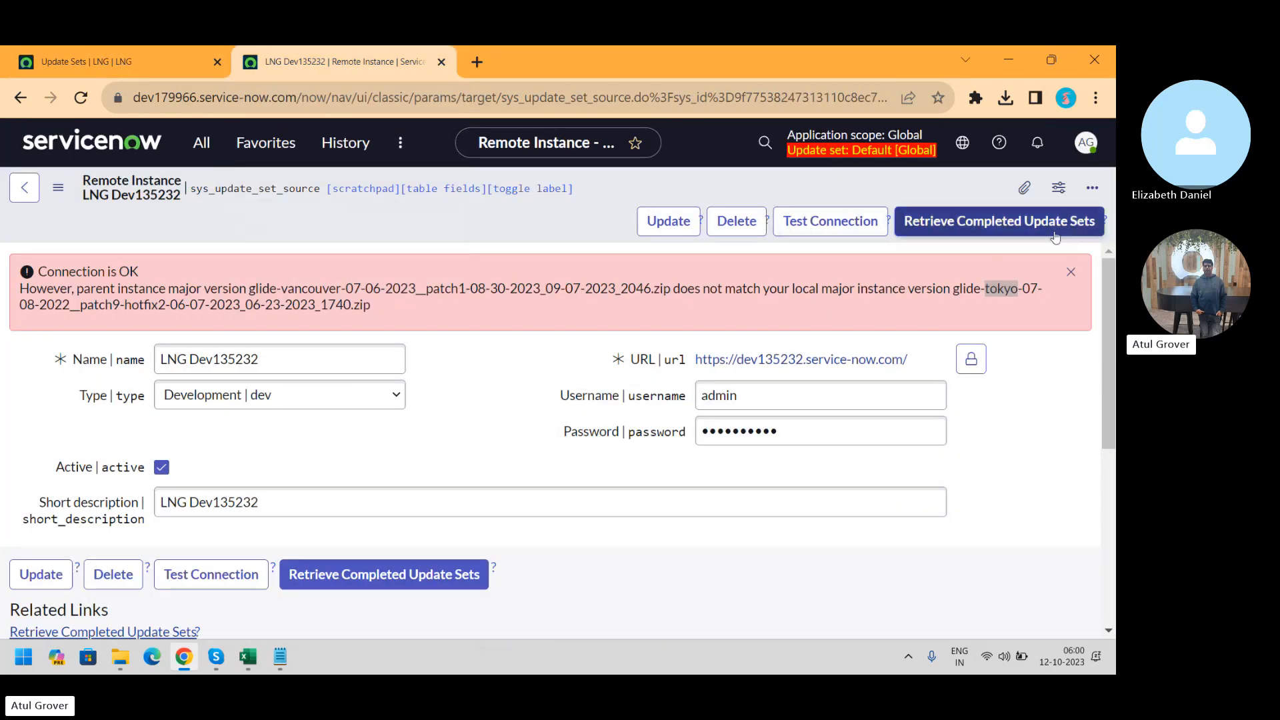
click(1005, 227)
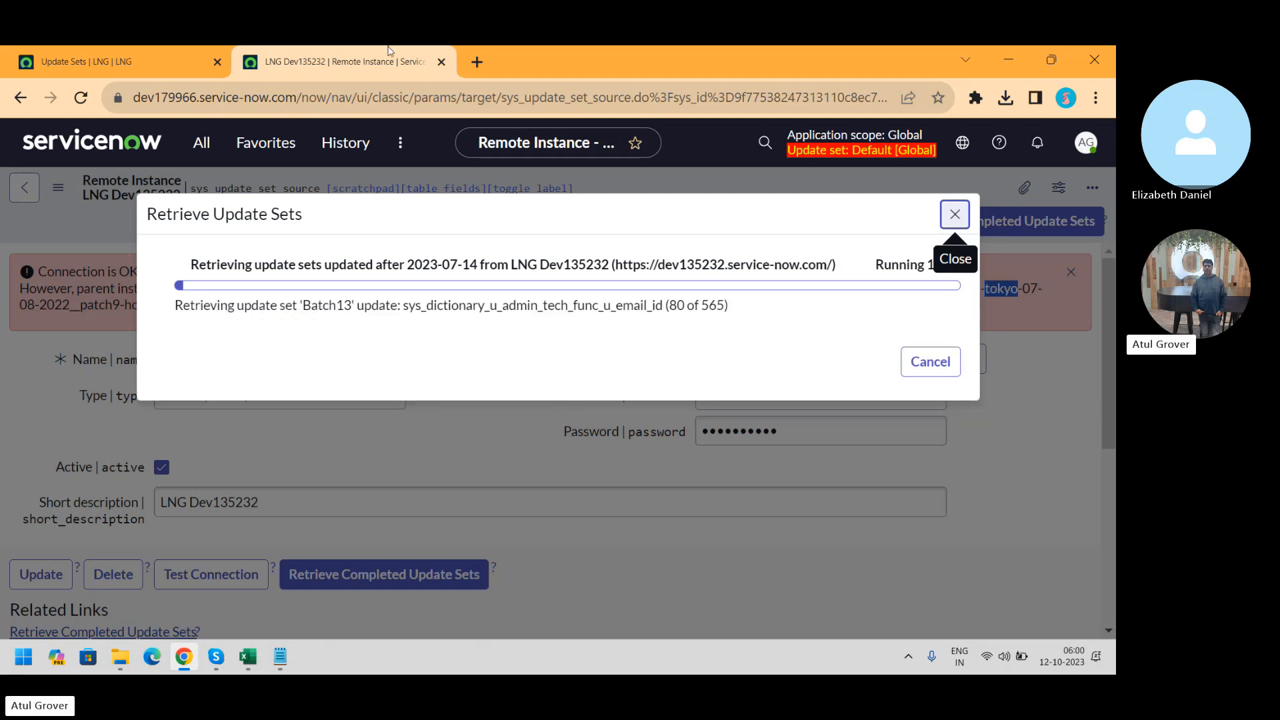
click(58, 63)
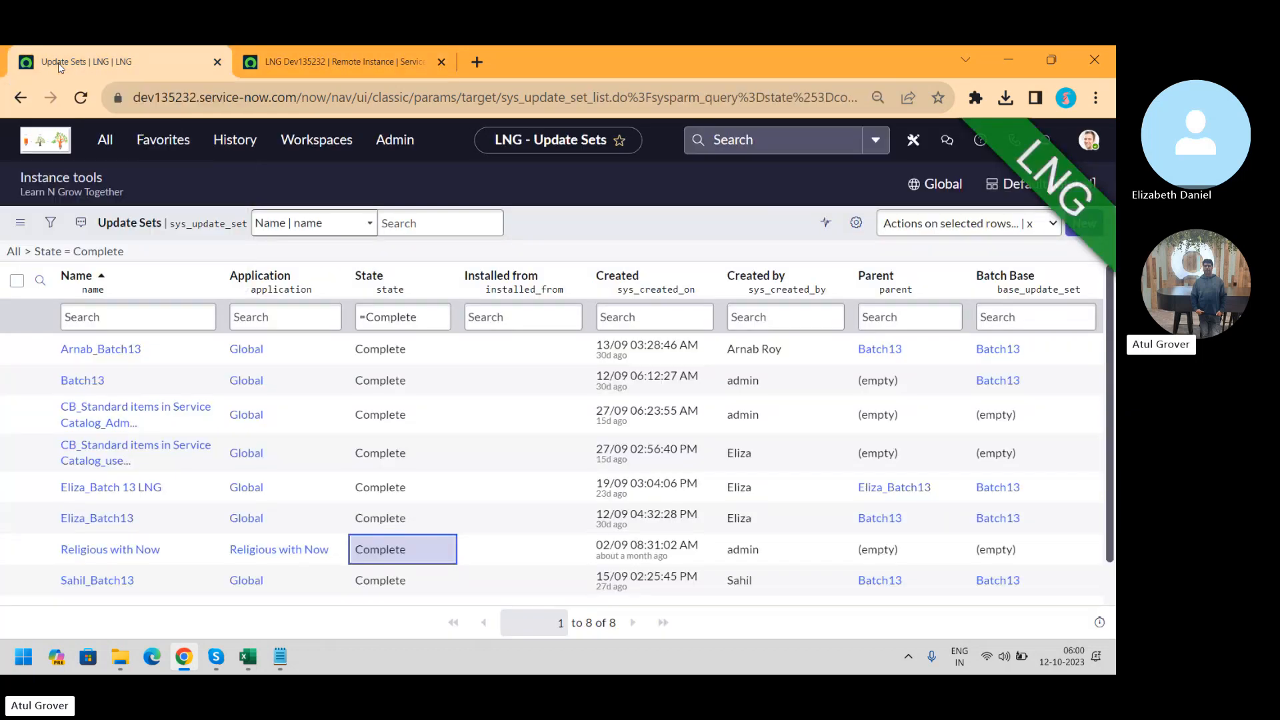
click(334, 59)
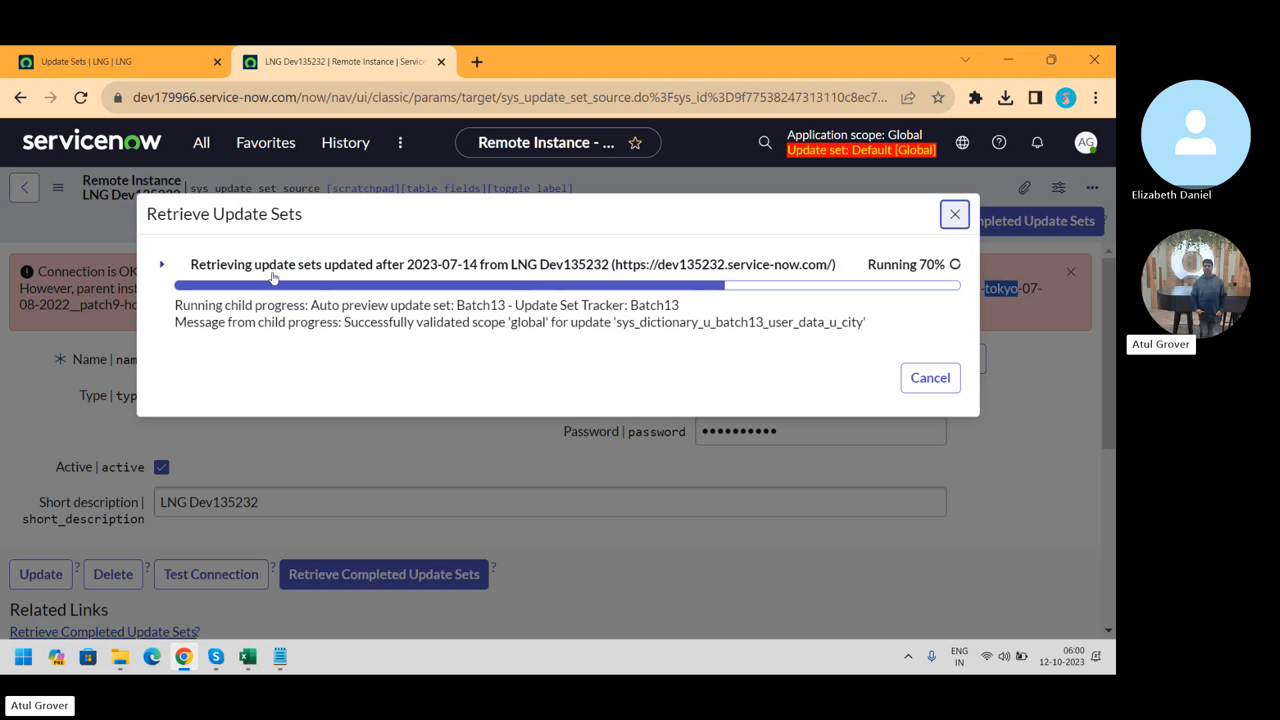
click(164, 265)
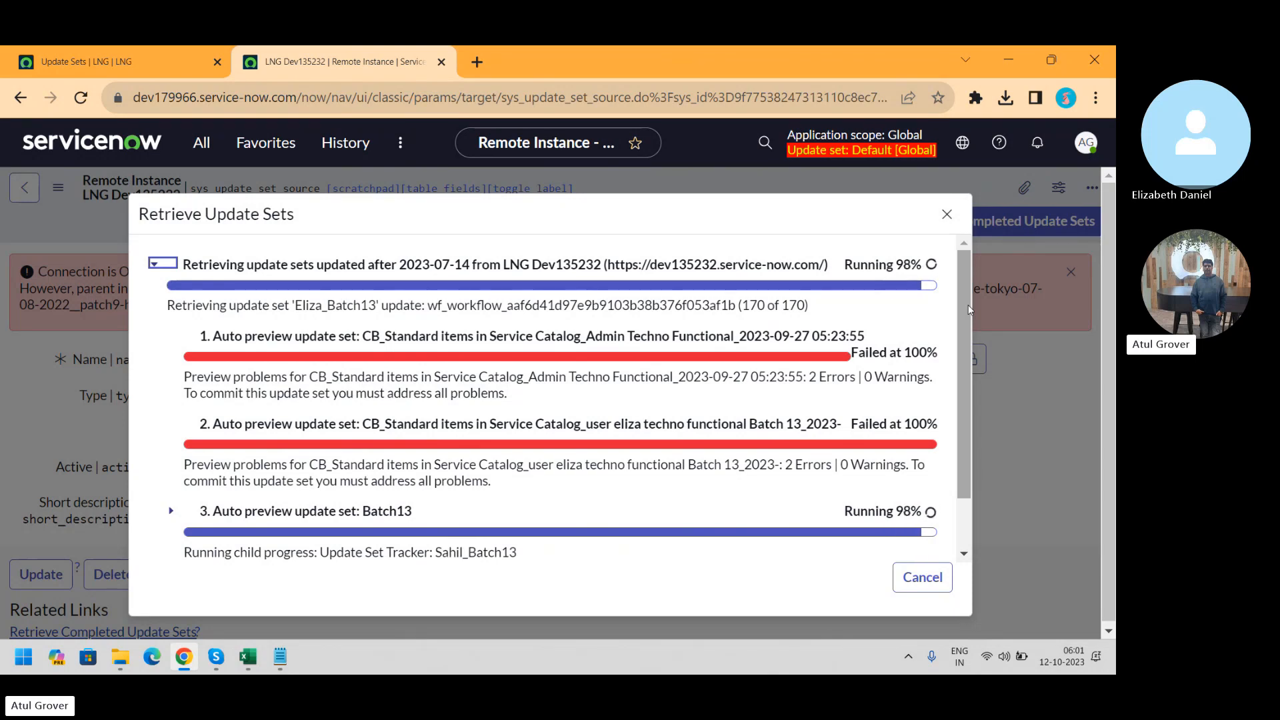
drag(968, 306, 965, 345)
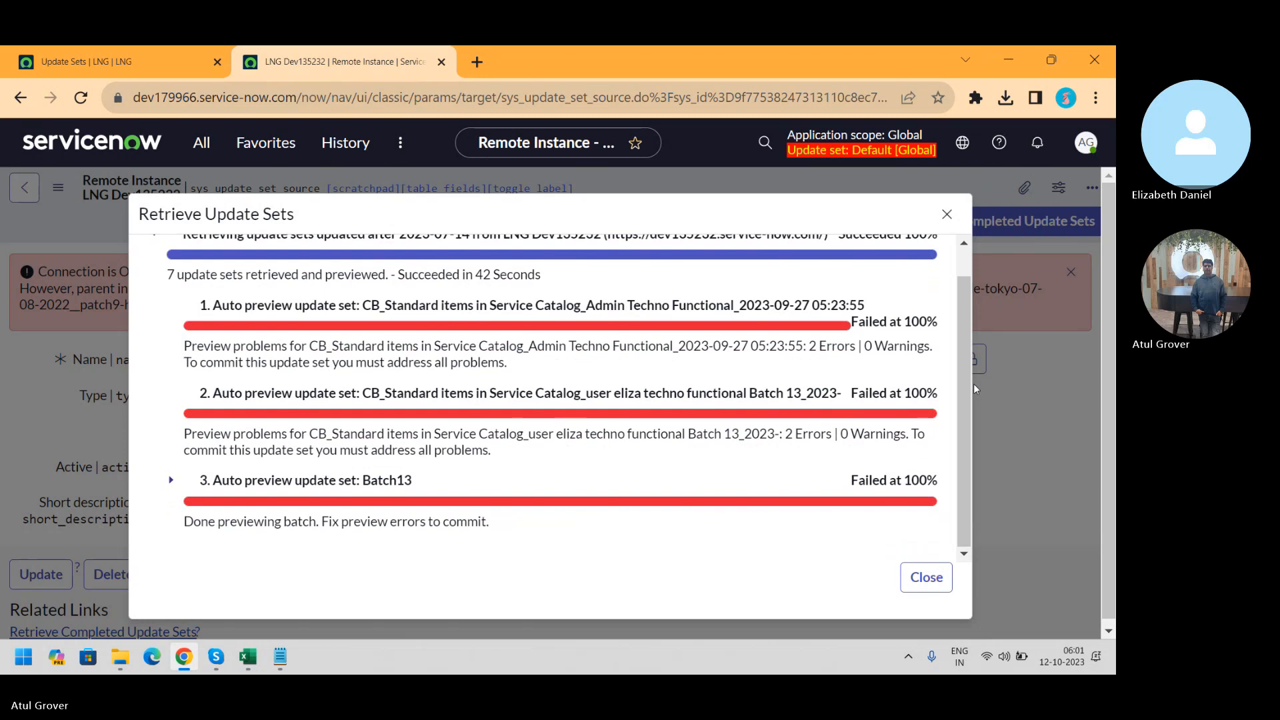
Scroll the retrieval results back to the top and bring up the Notepad notes
drag(965, 382, 964, 339)
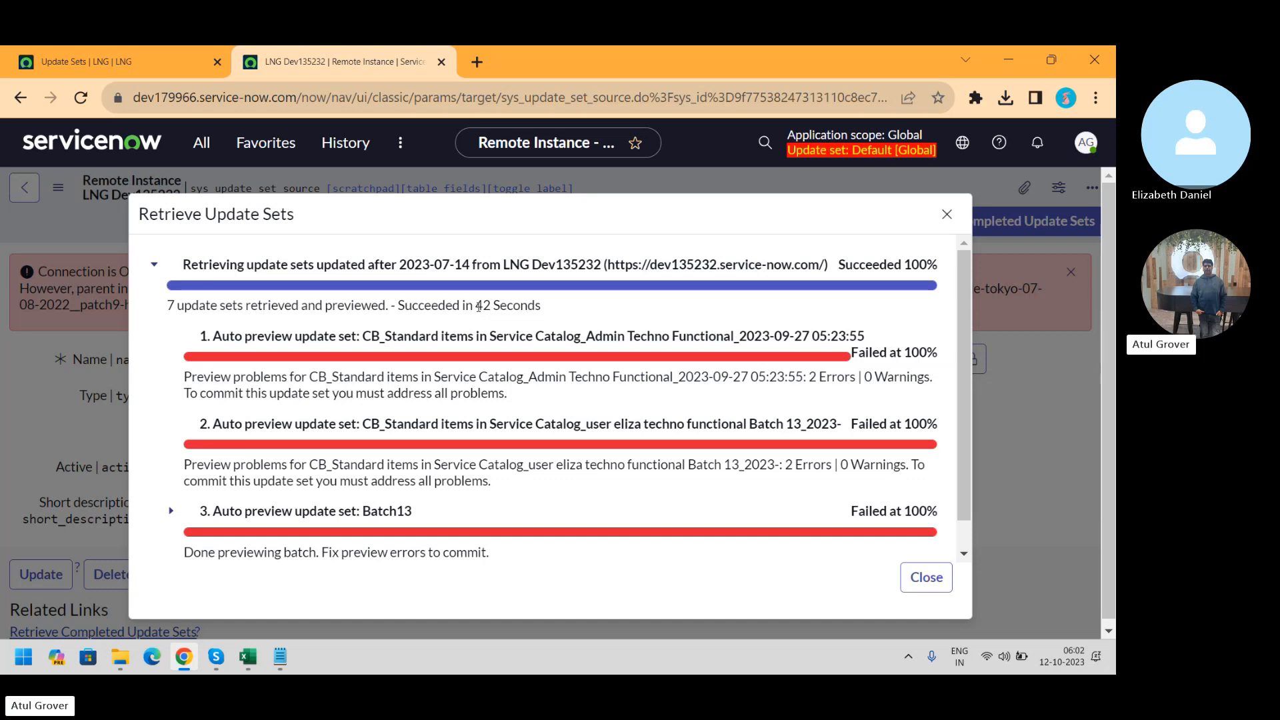
key(alt+Tab)
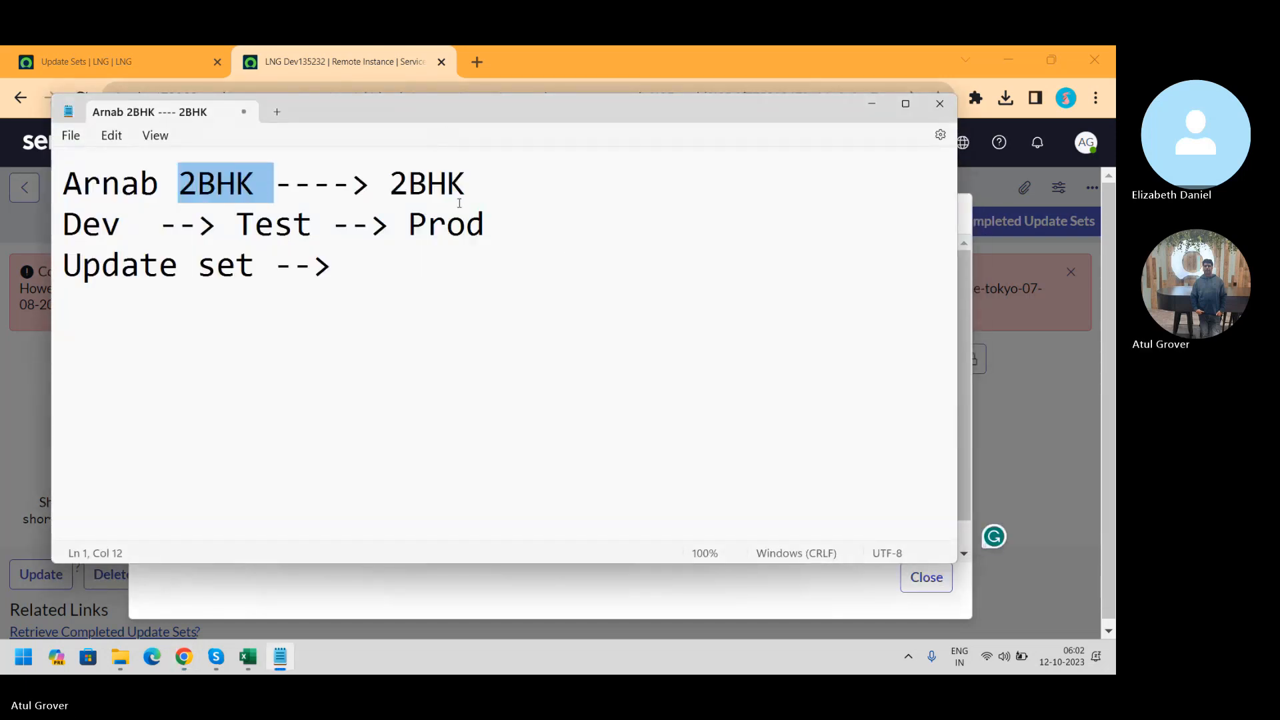
Edit Notepad line 1 to read 1BHK --> 2BHK ----> 1BHK, then return to Chrome
click(179, 180)
text(1BHK --)
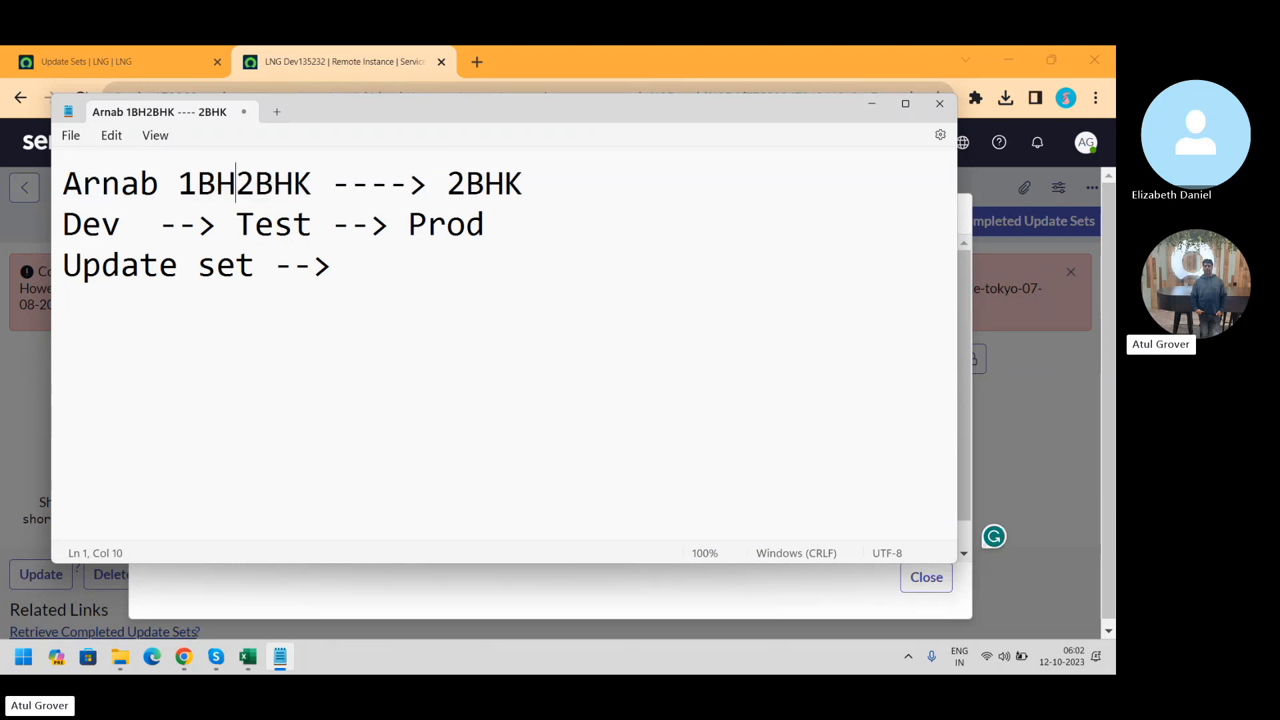
text(>)
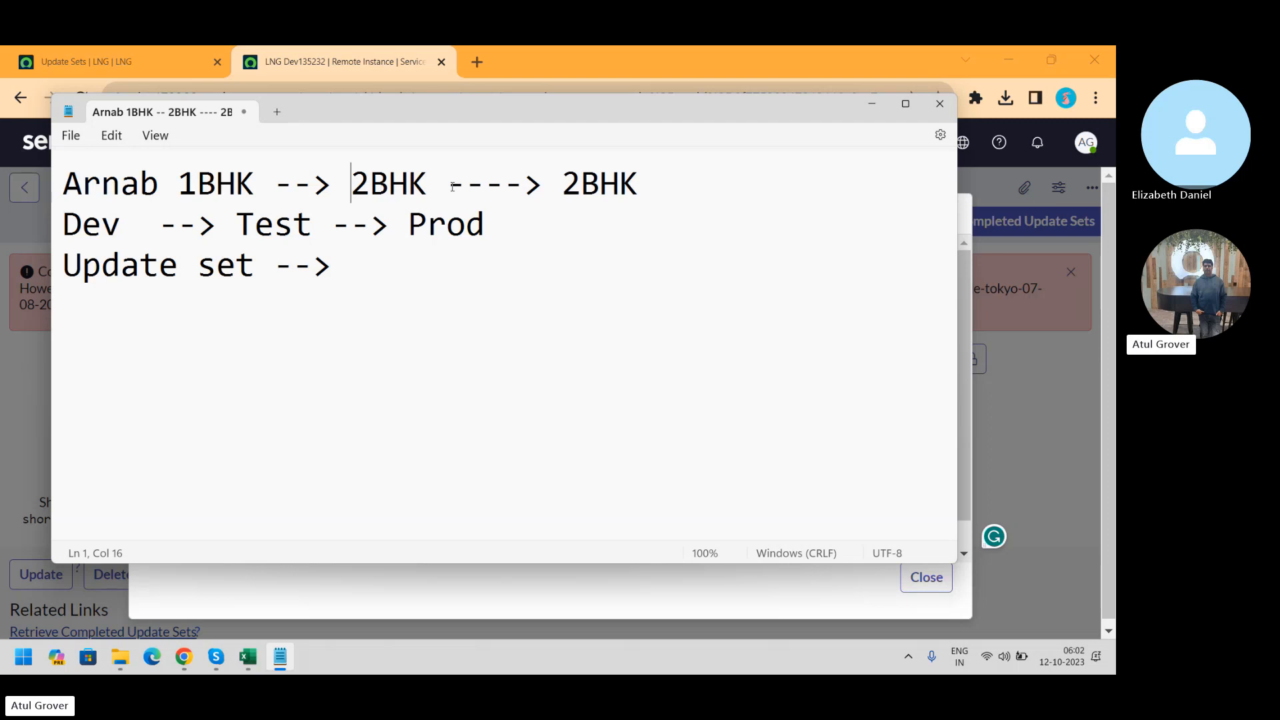
click(647, 186)
click(579, 183)
key(BackSpace)
text(1)
click(653, 185)
drag(654, 185, 562, 185)
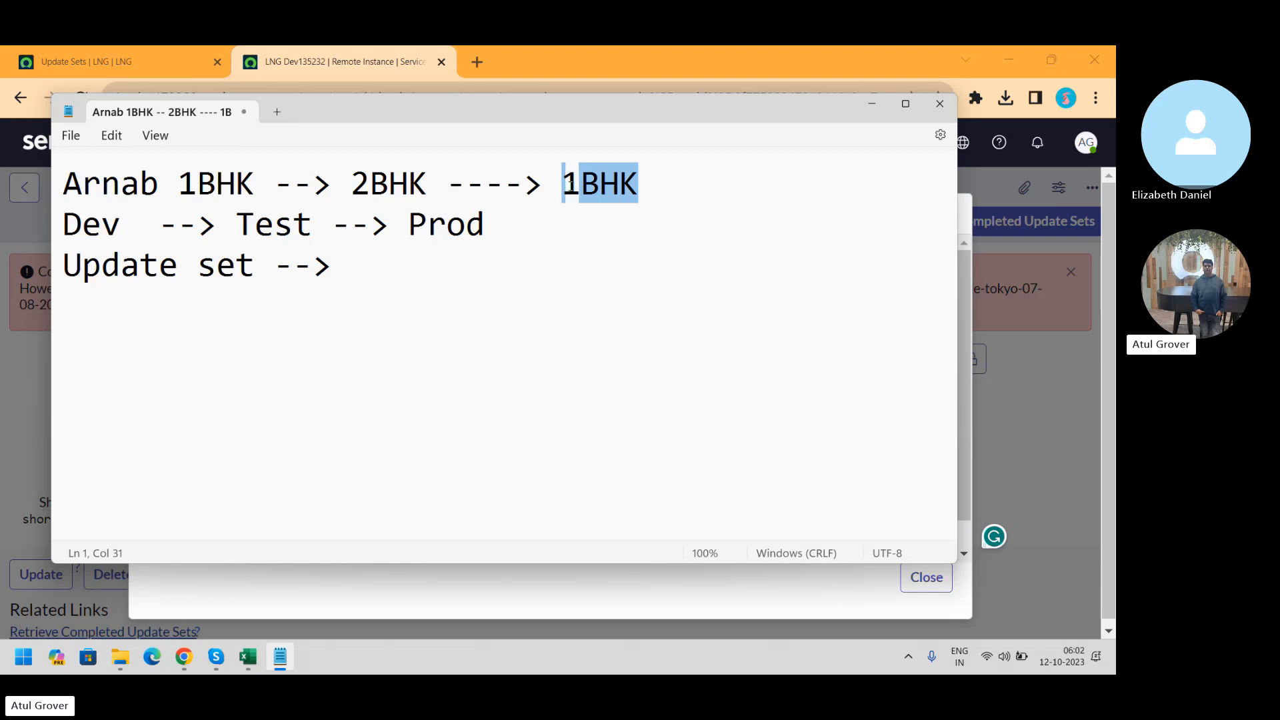
click(419, 187)
drag(419, 186, 357, 198)
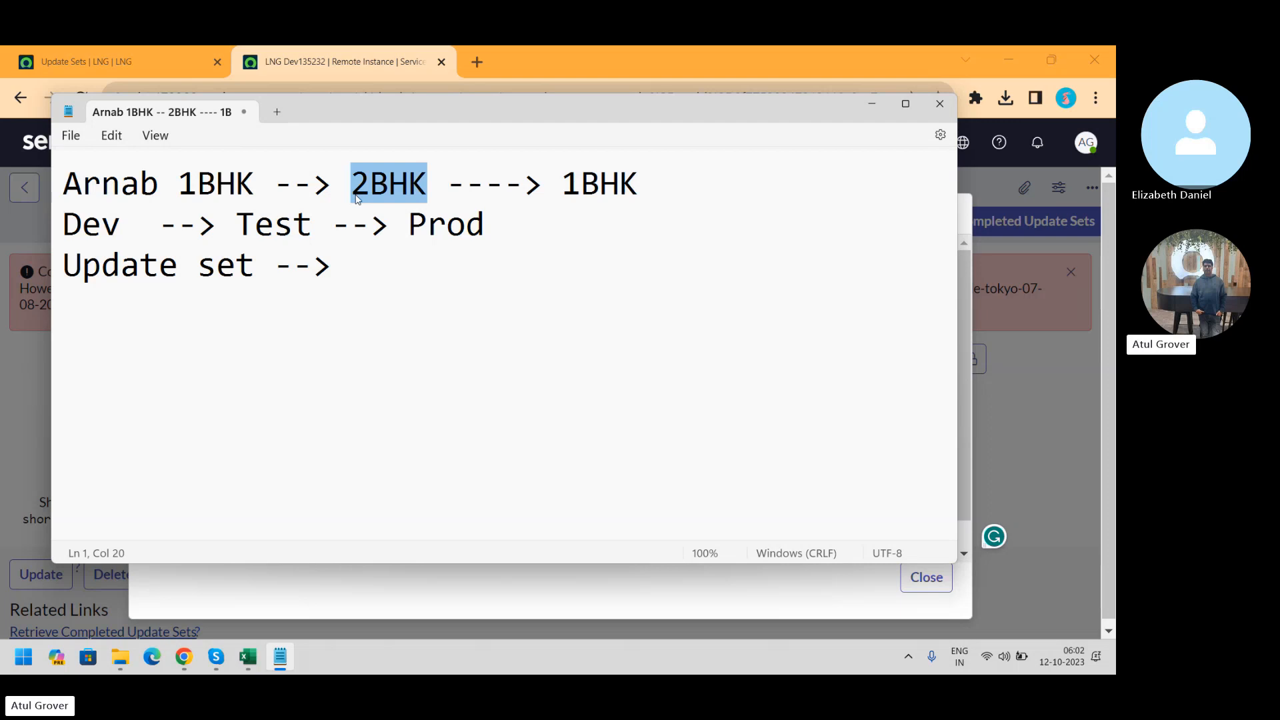
key(alt+Tab)
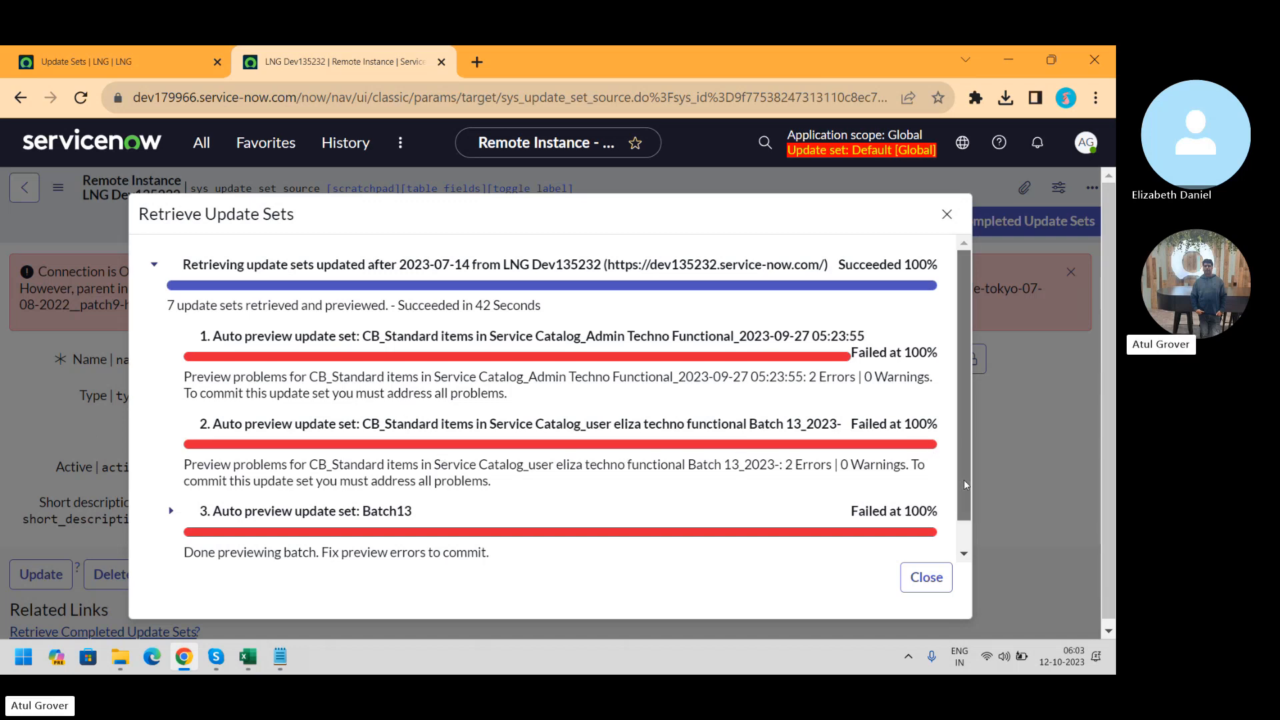
Close the Retrieve Update Sets results to return to the LNG Dev135232 remote instance record
drag(963, 479, 967, 510)
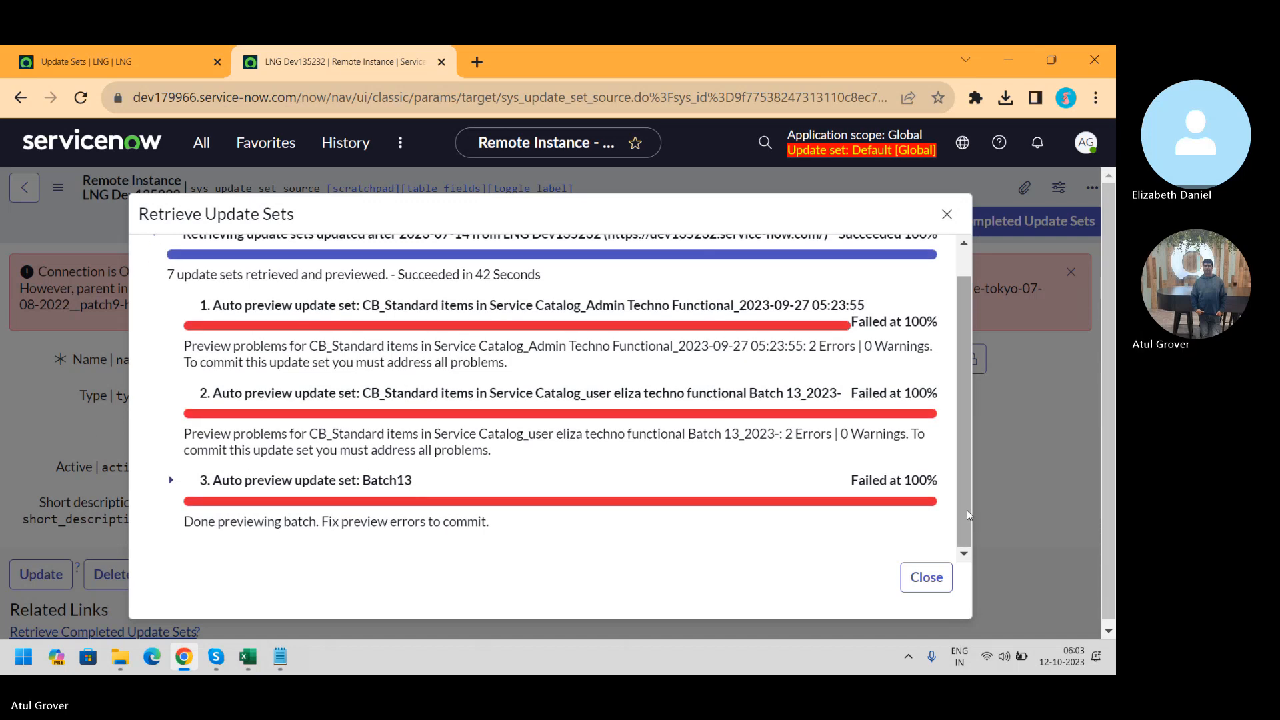
click(927, 582)
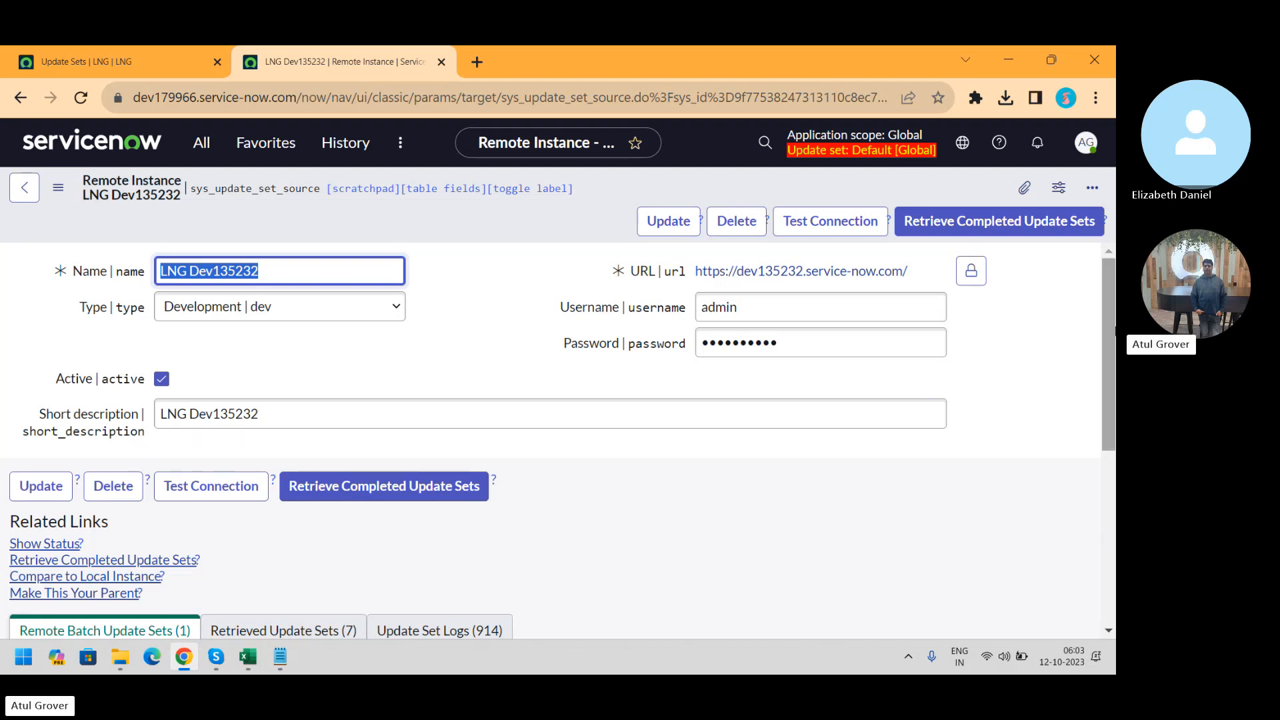
Review the 7 retrieved update sets, then switch to the dev135232 'Update Sets | LNG' tab
drag(1110, 313, 1112, 453)
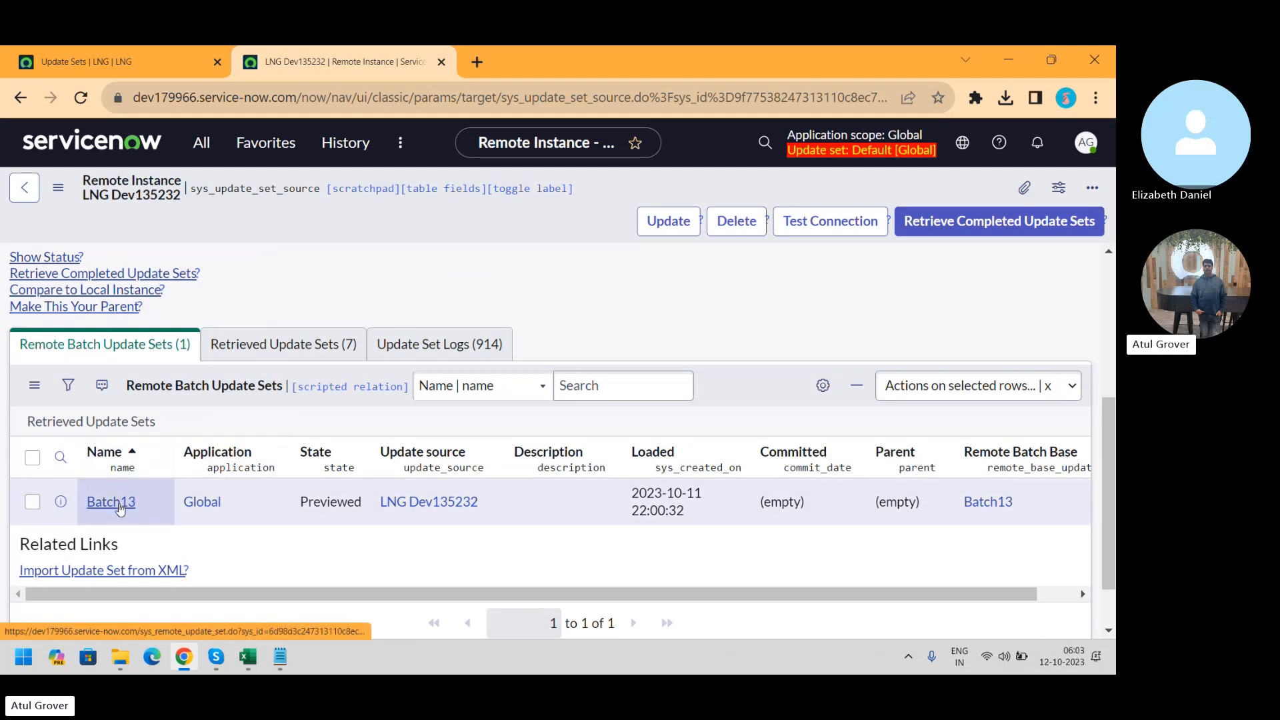
click(283, 344)
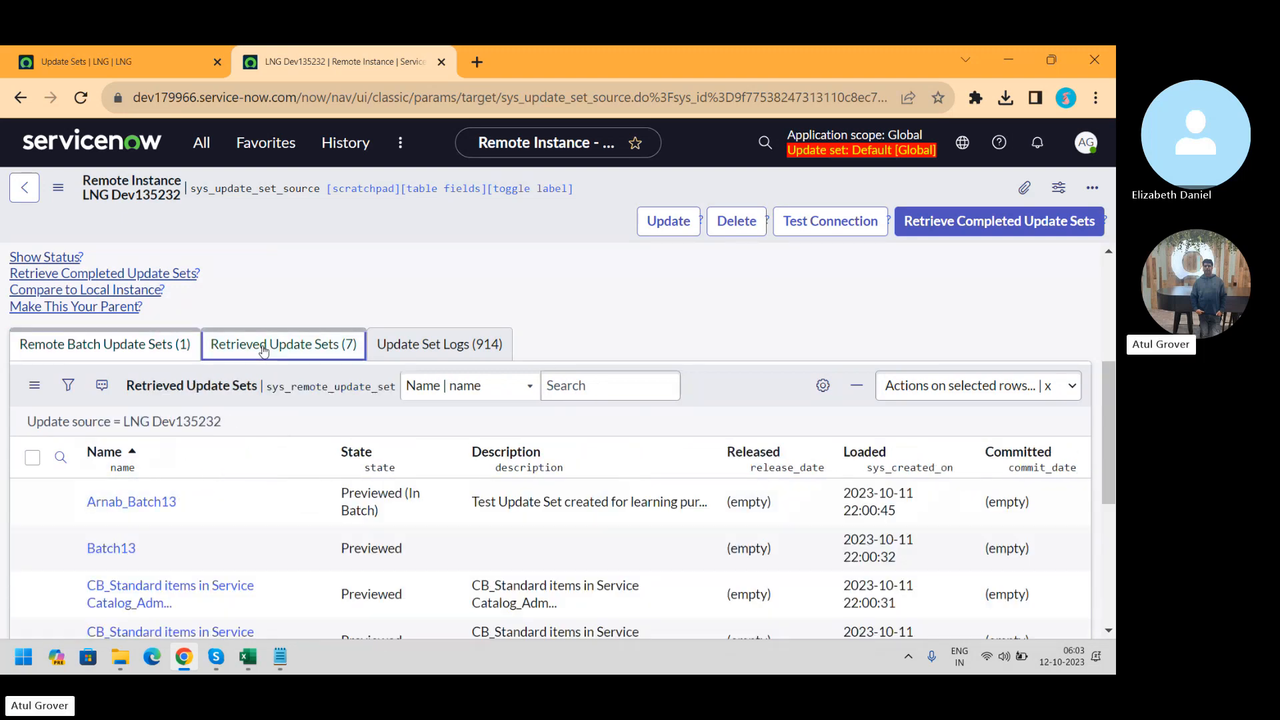
drag(1109, 384, 1114, 453)
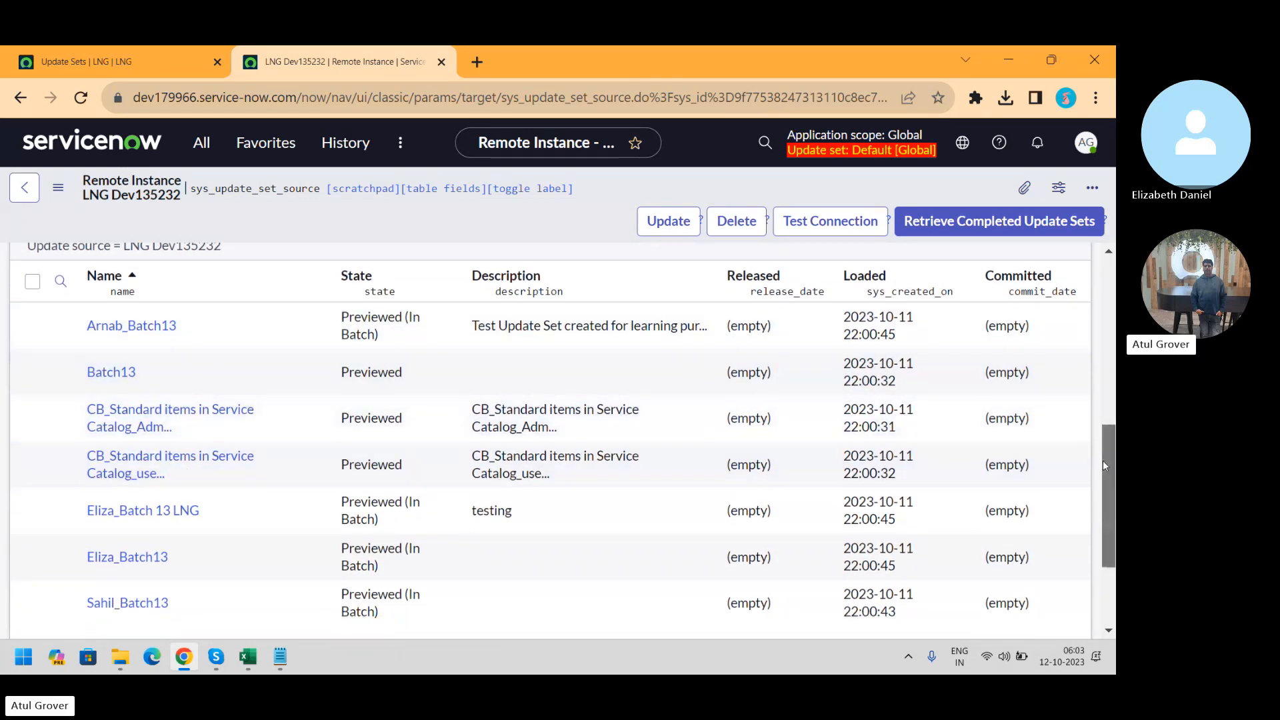
drag(1103, 460, 1105, 495)
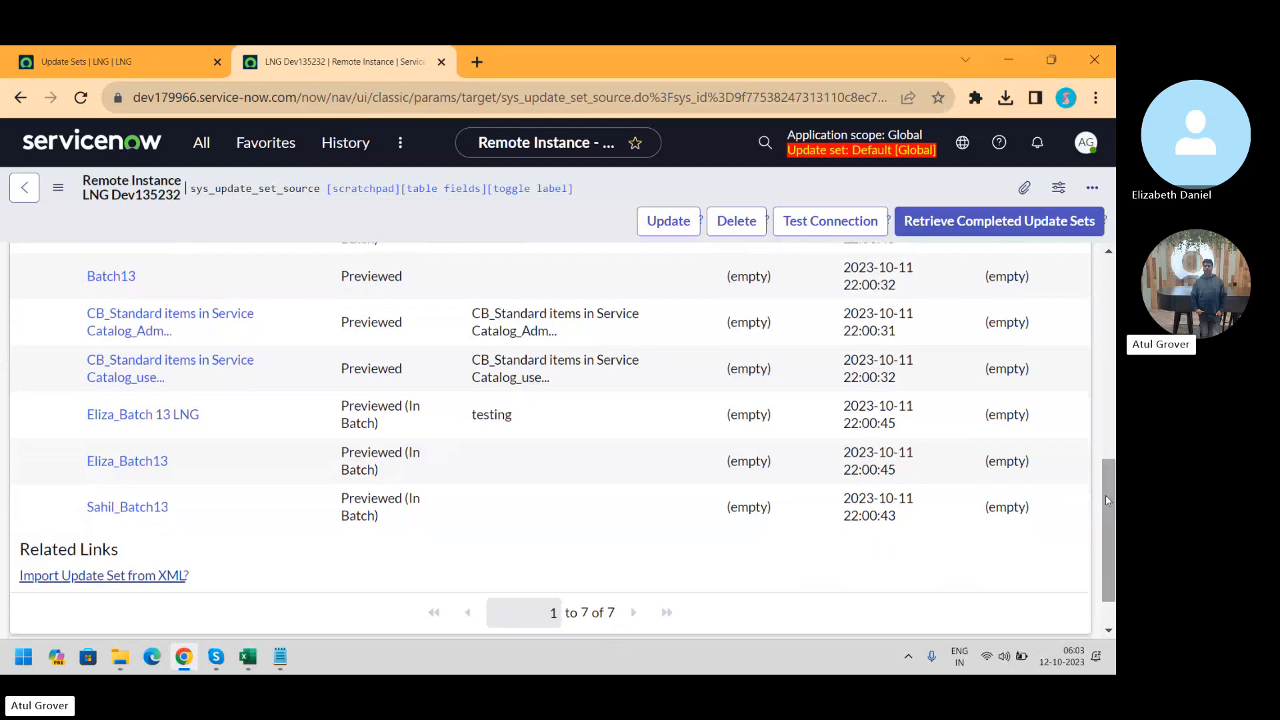
click(120, 62)
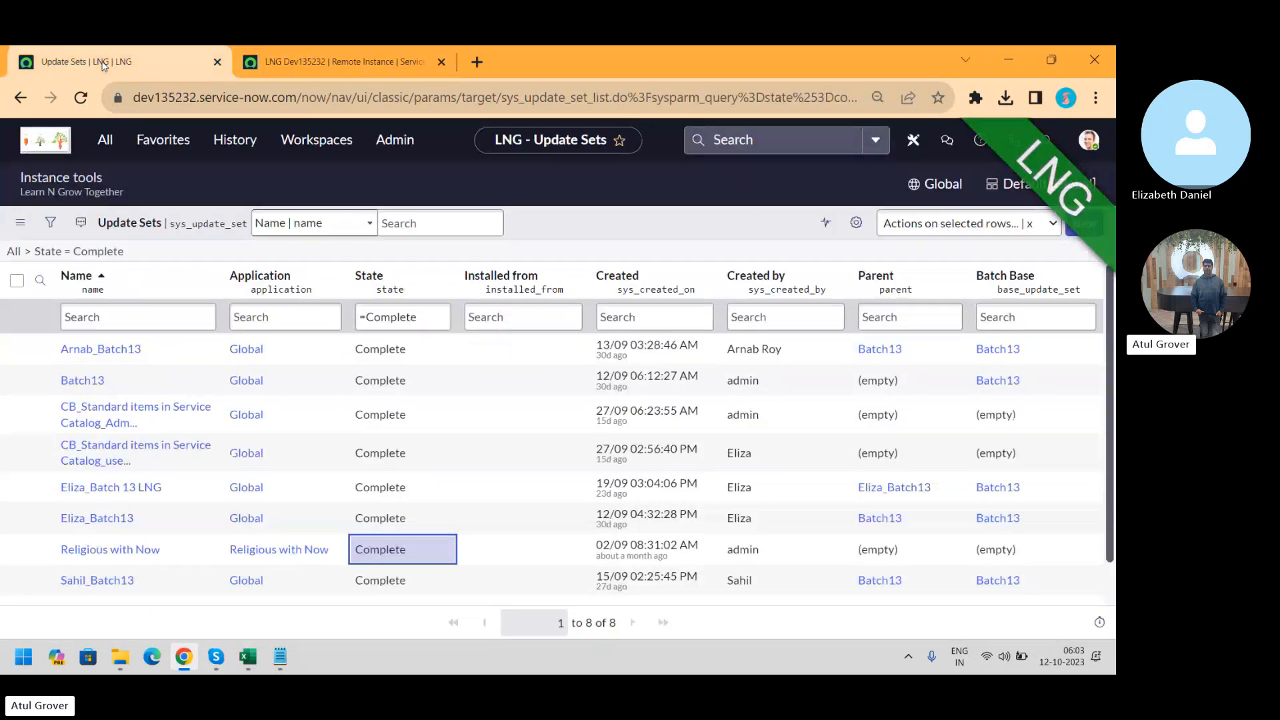
Re-run the State = Complete filter, then go back to the LNG Dev135232 Remote Instance tab
click(405, 313)
key(Return)
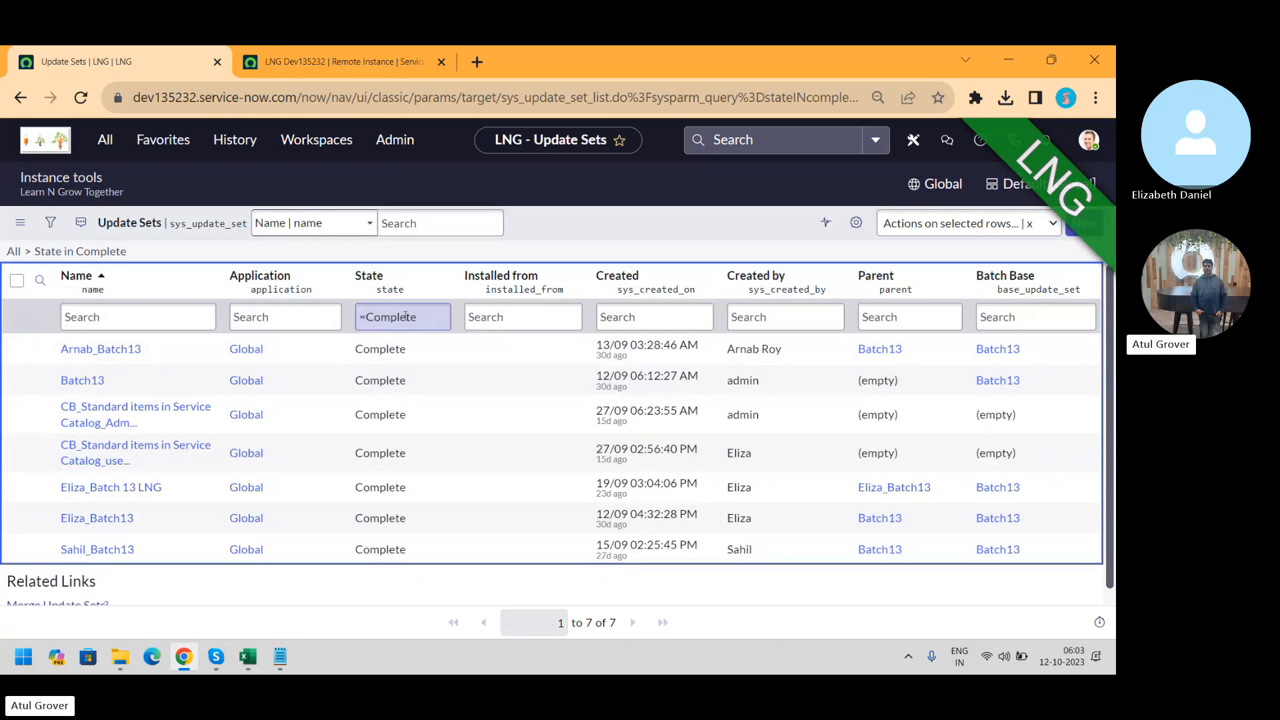
click(343, 60)
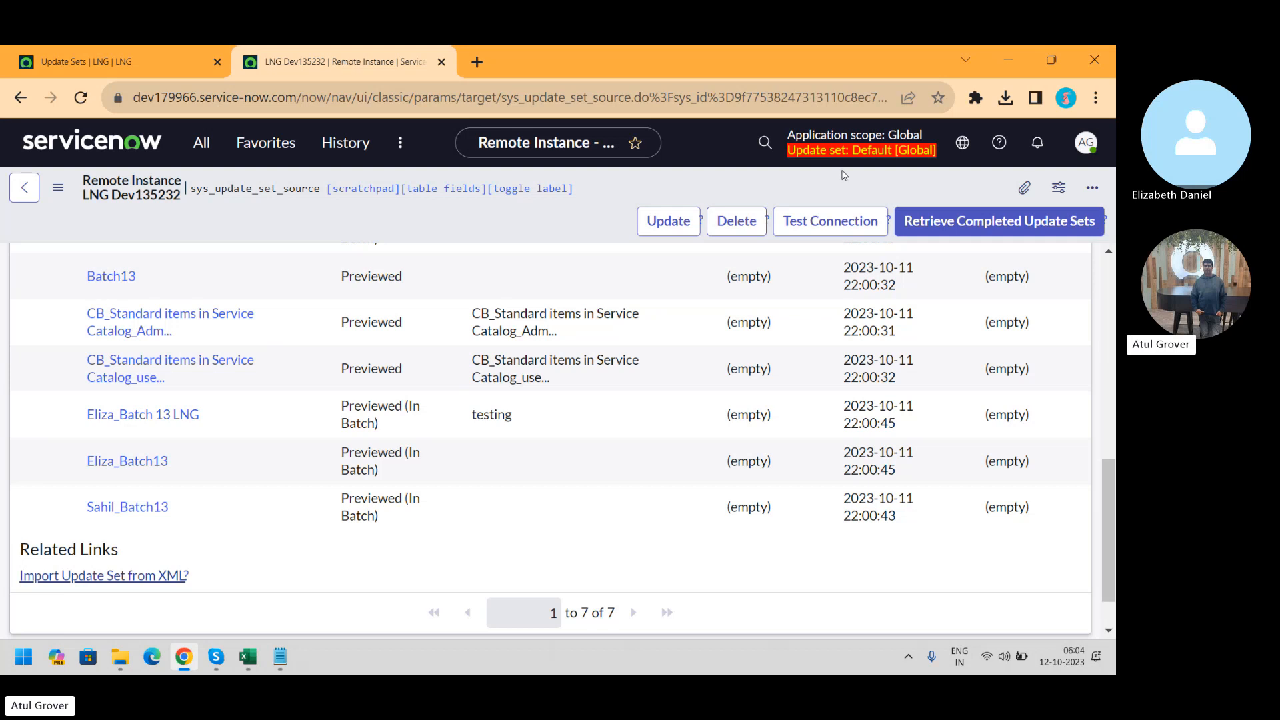
Open the Batch13 record from the Remote Batch Update Sets (1) related list
drag(1112, 587, 1095, 489)
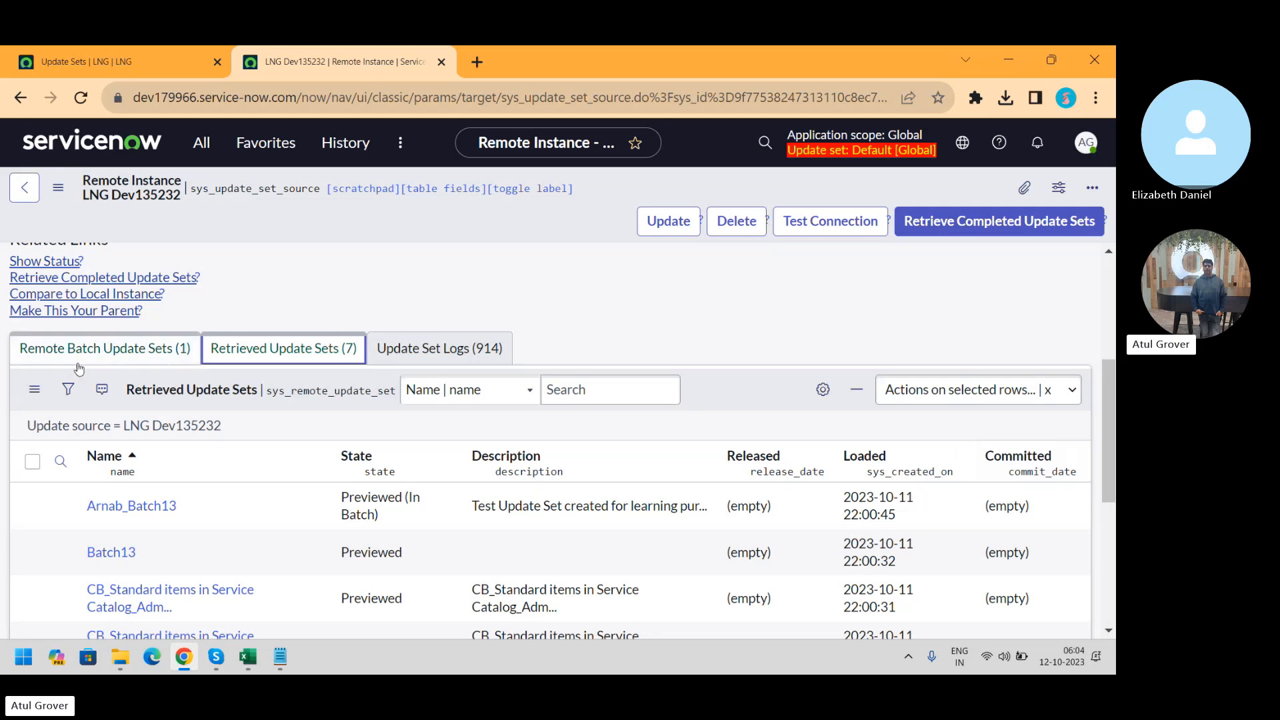
click(97, 350)
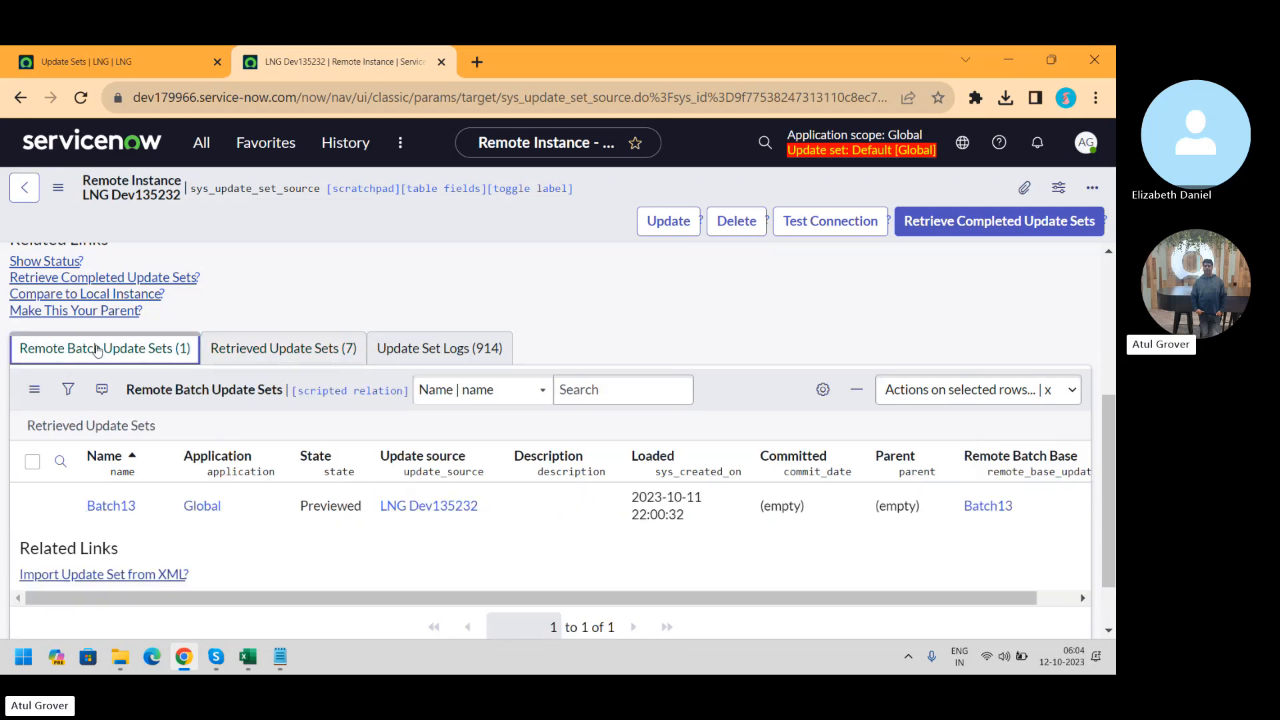
click(104, 508)
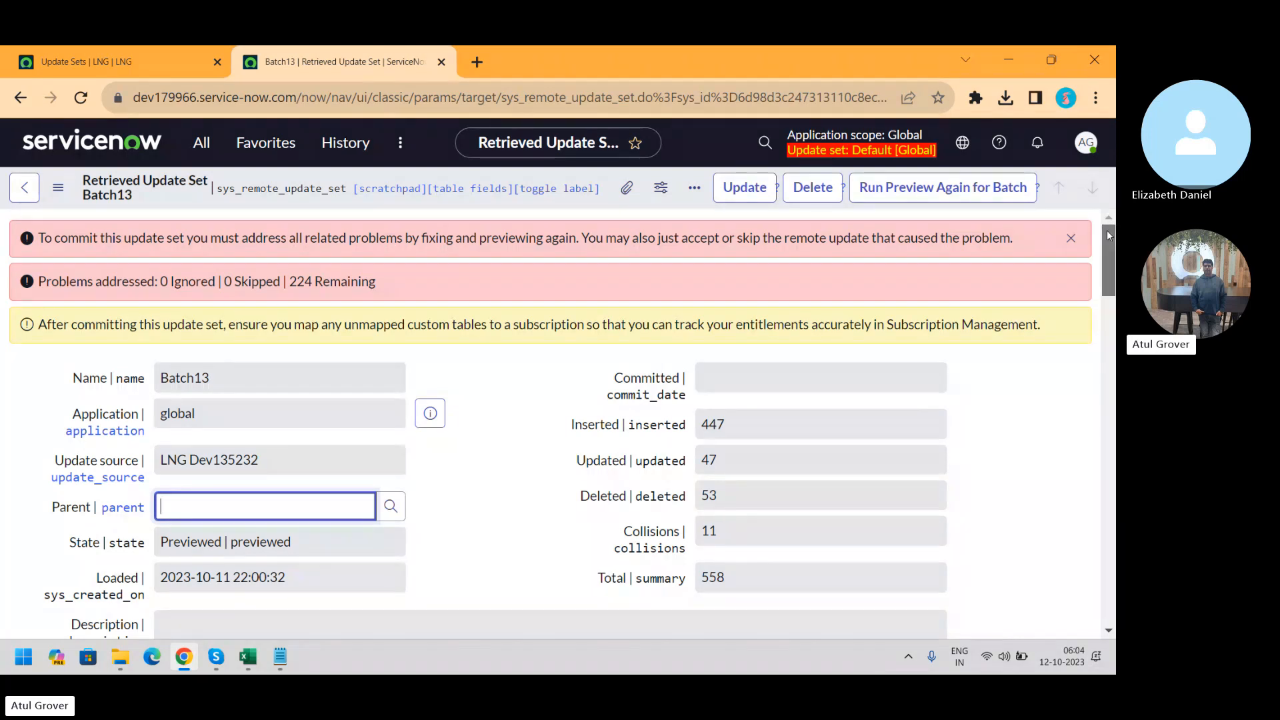
Check Batch13's counts (447 inserted, 47 updated, 11 collisions), then scroll down to its preview problems
drag(1108, 235, 1106, 254)
click(731, 285)
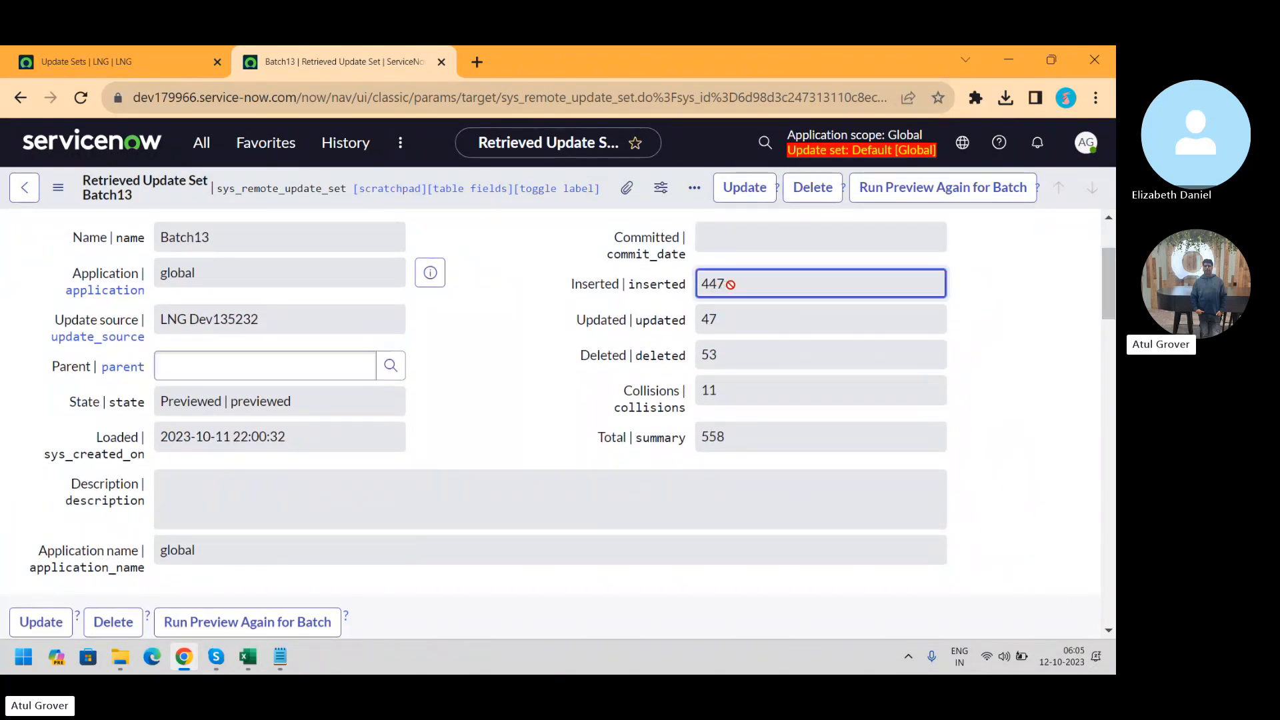
drag(730, 284, 668, 294)
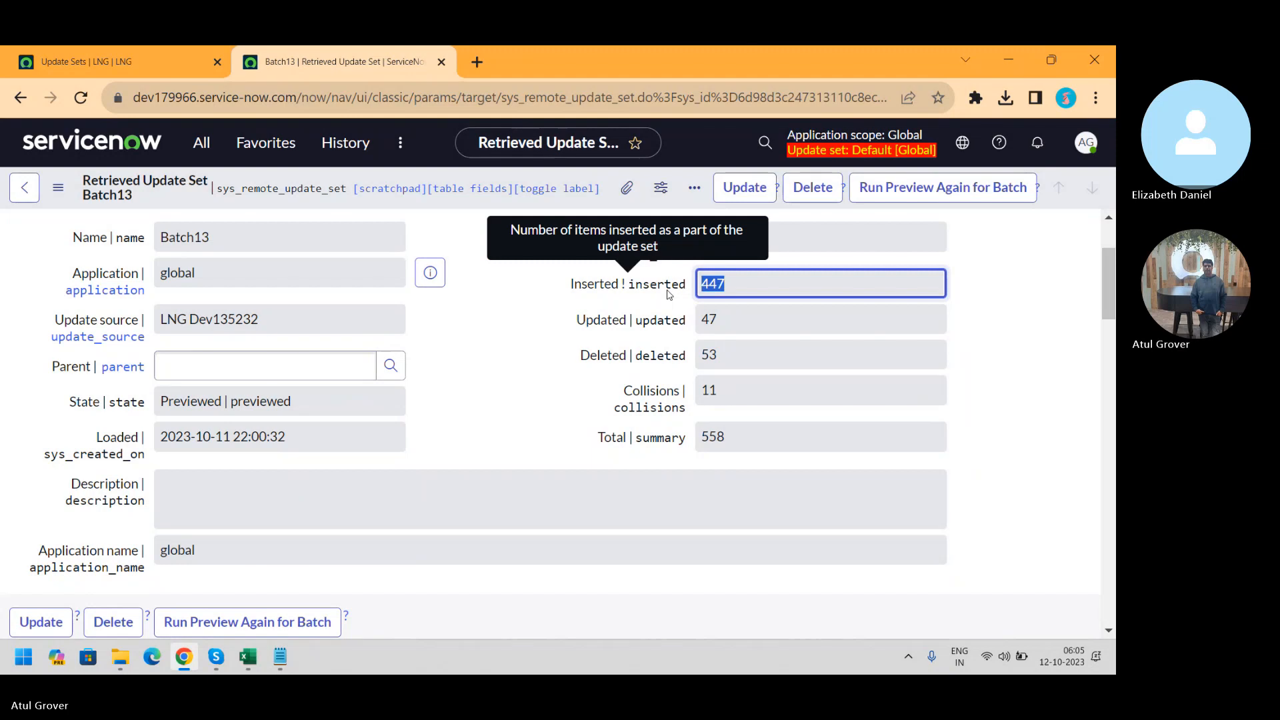
drag(725, 320, 690, 325)
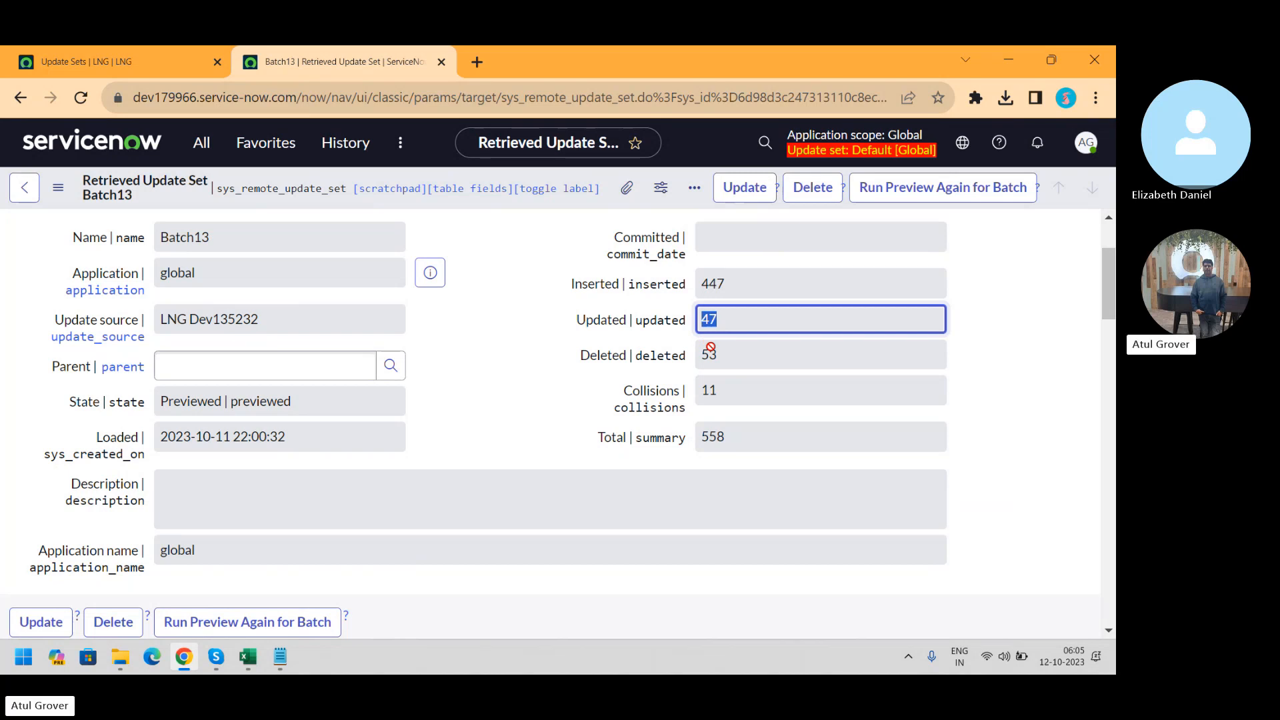
click(731, 391)
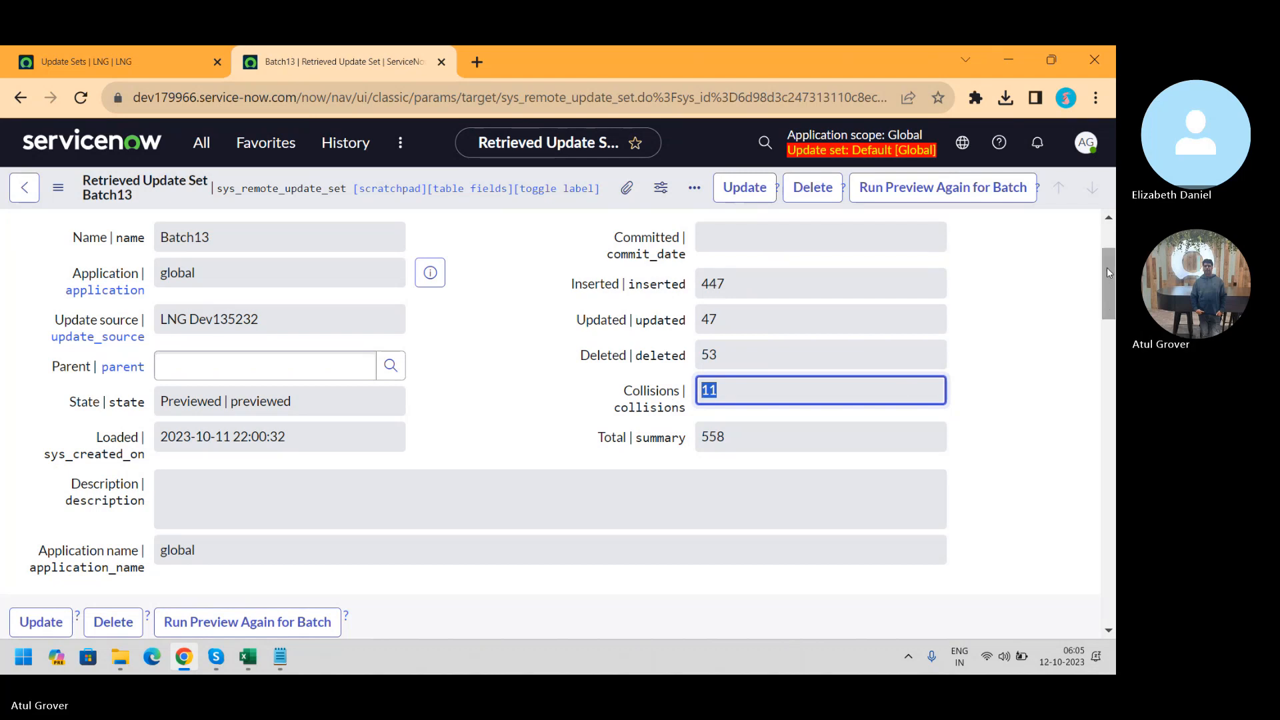
drag(1106, 266, 1114, 360)
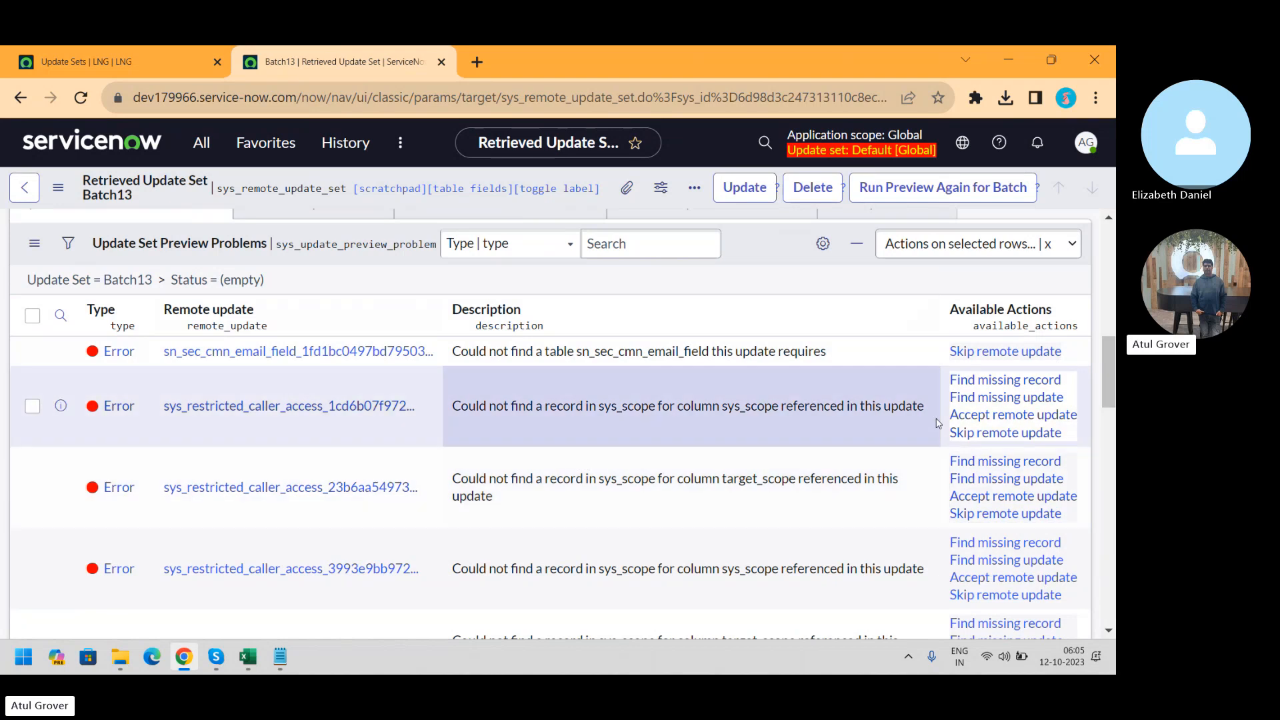
Open the 'Status = (empty)' preview problems list in a new browser tab
drag(1107, 388, 1105, 374)
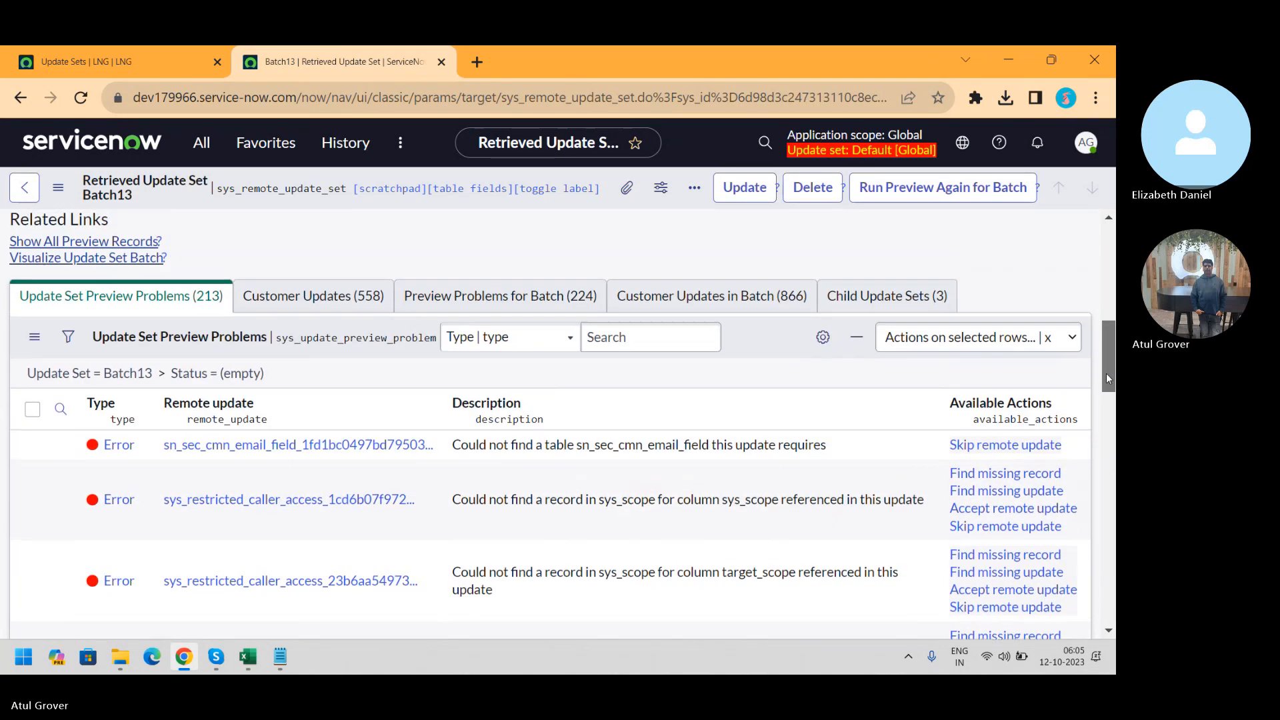
right_click(187, 378)
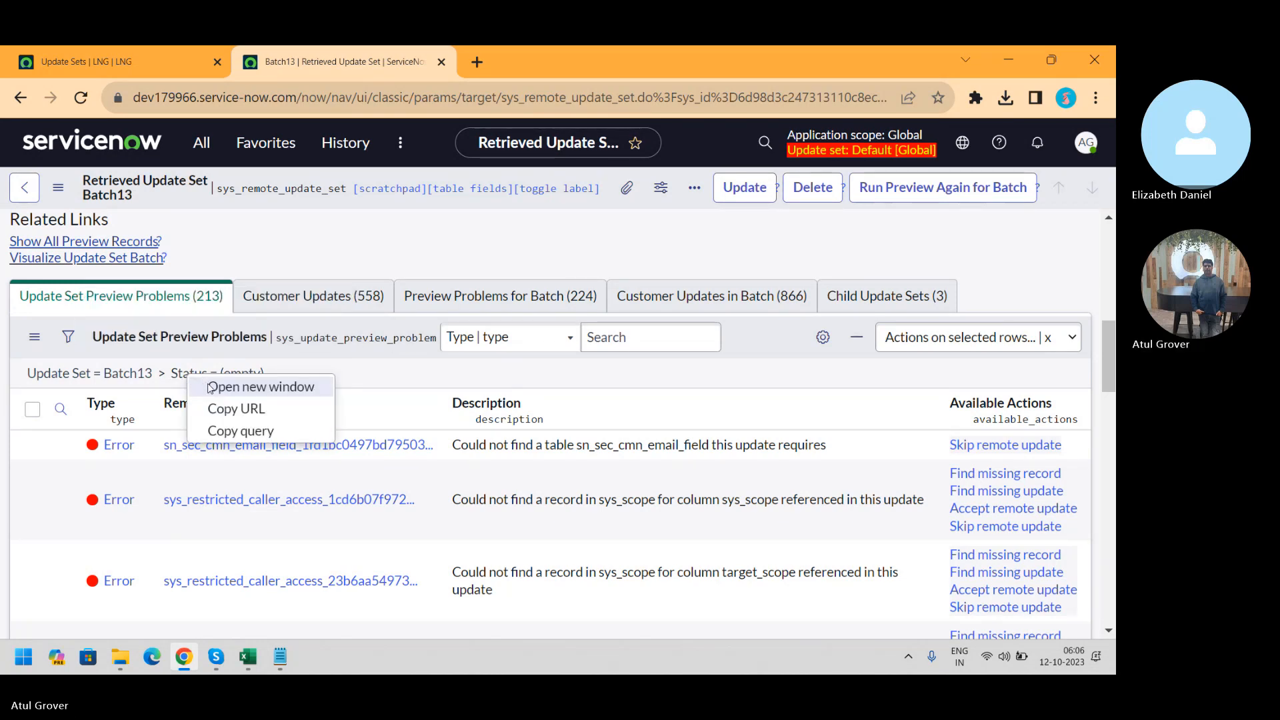
click(212, 387)
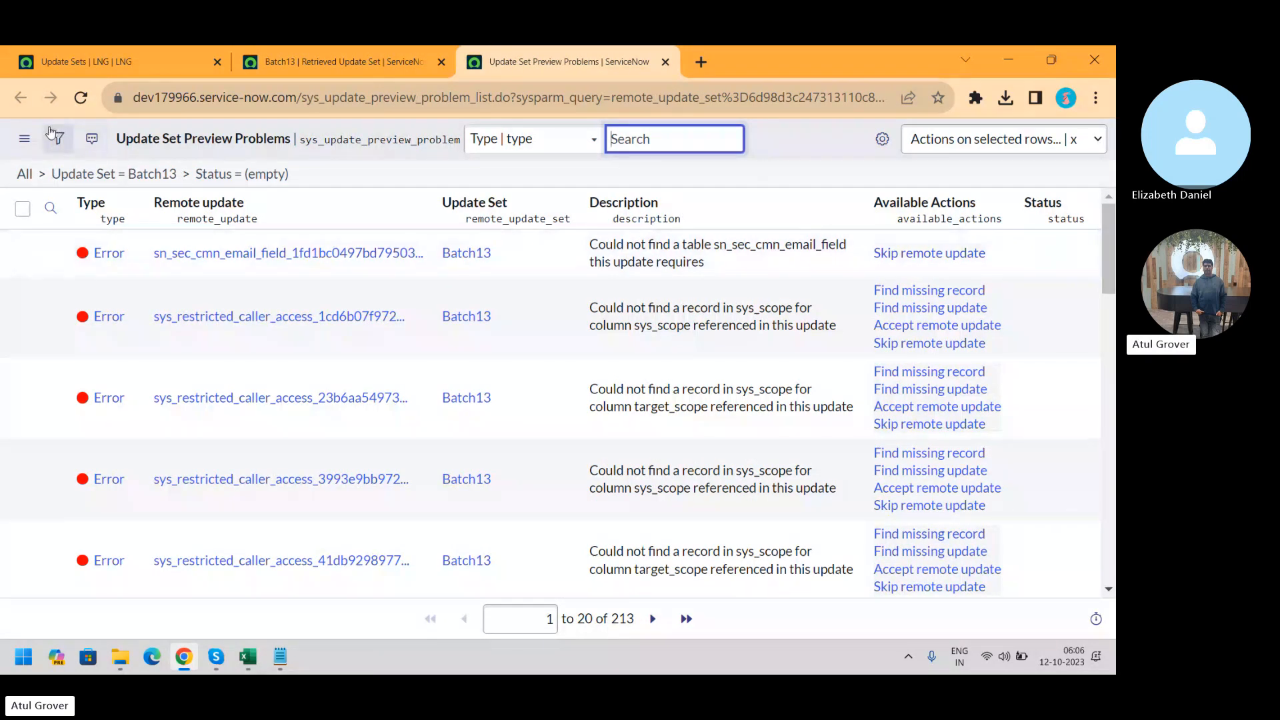
Show 100 preview problems per page, then switch to the 'Update Sets | LNG' tab
click(24, 138)
mouse_move(120, 215)
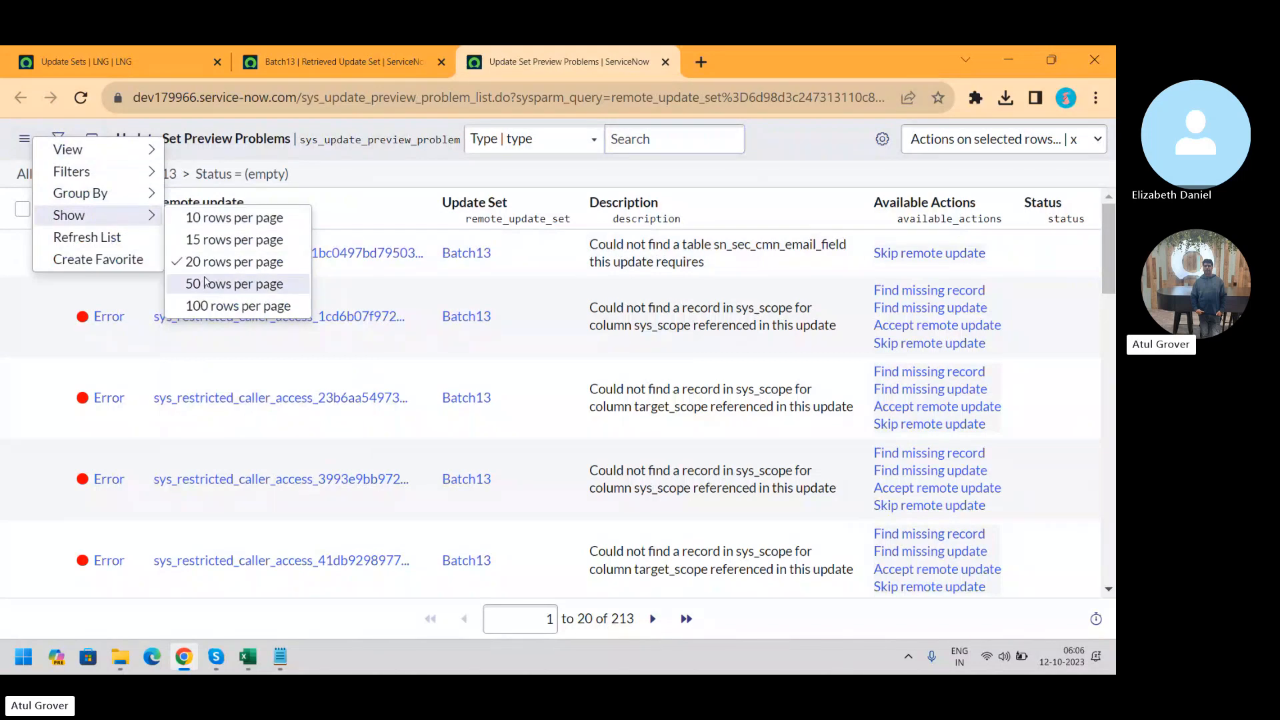
click(207, 307)
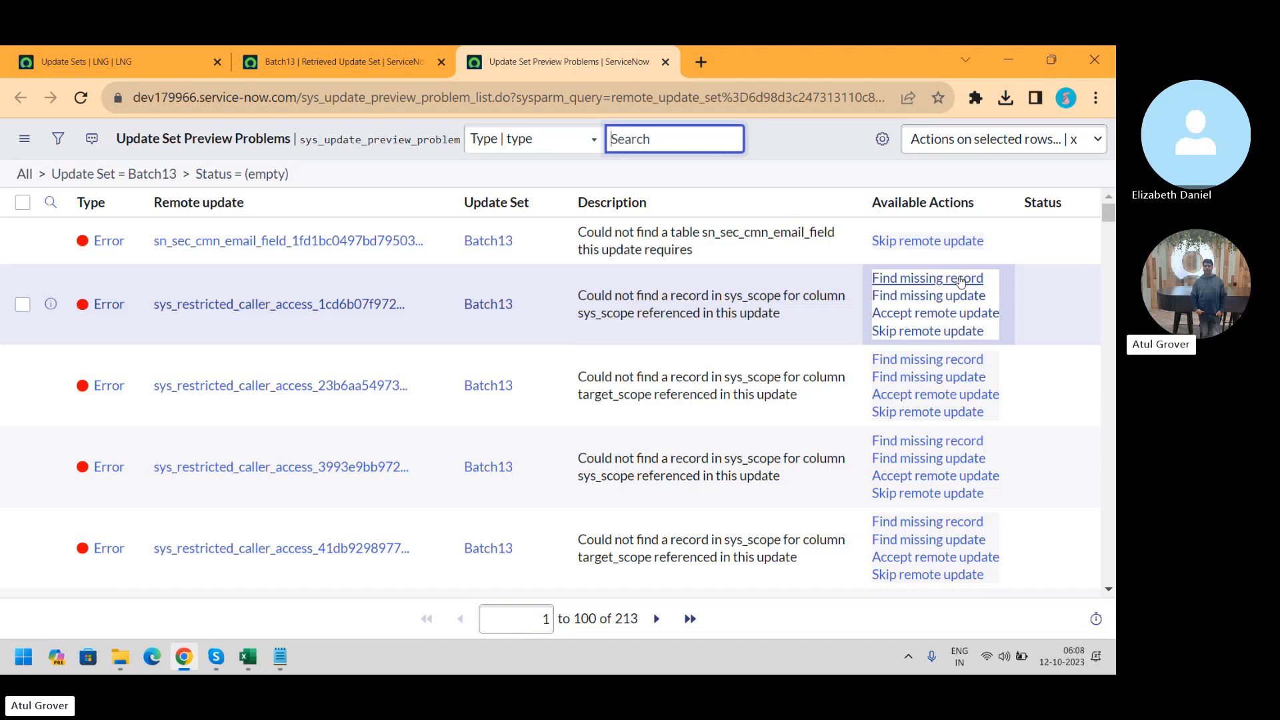
click(120, 62)
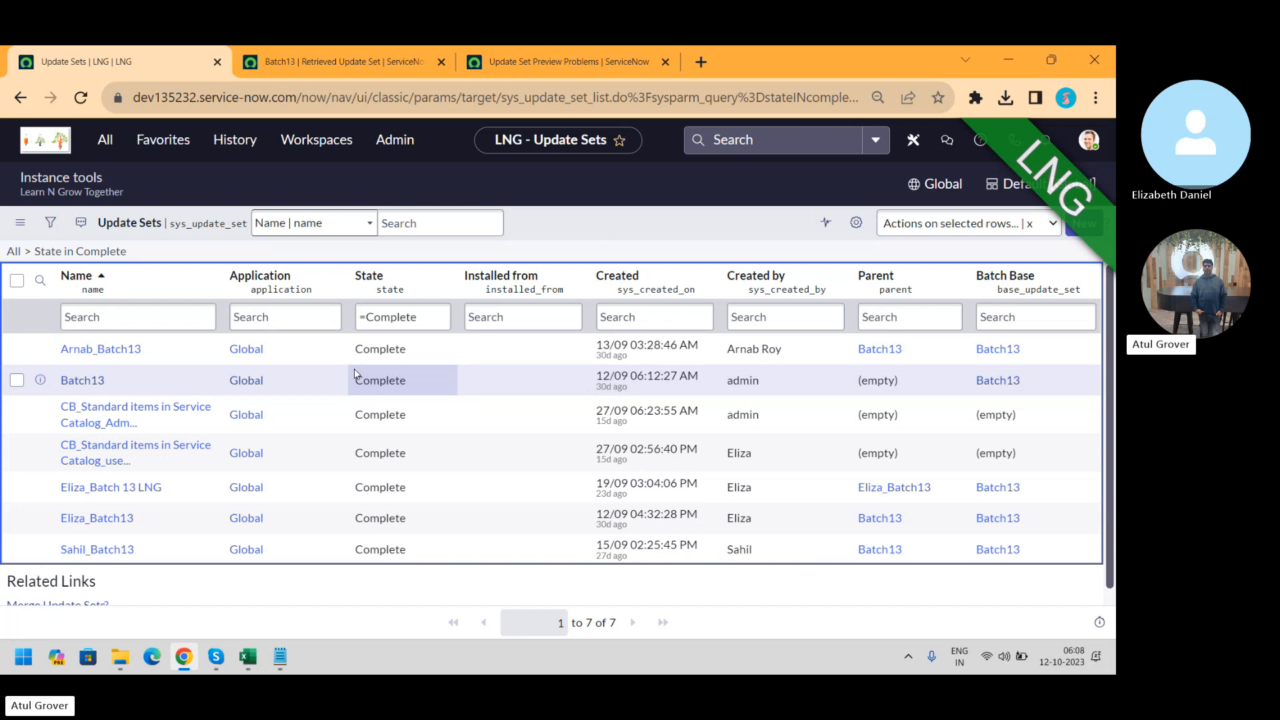
Switch to the 'Update Set Preview Problems' tab listing 1 to 100 of 213 errors
click(560, 61)
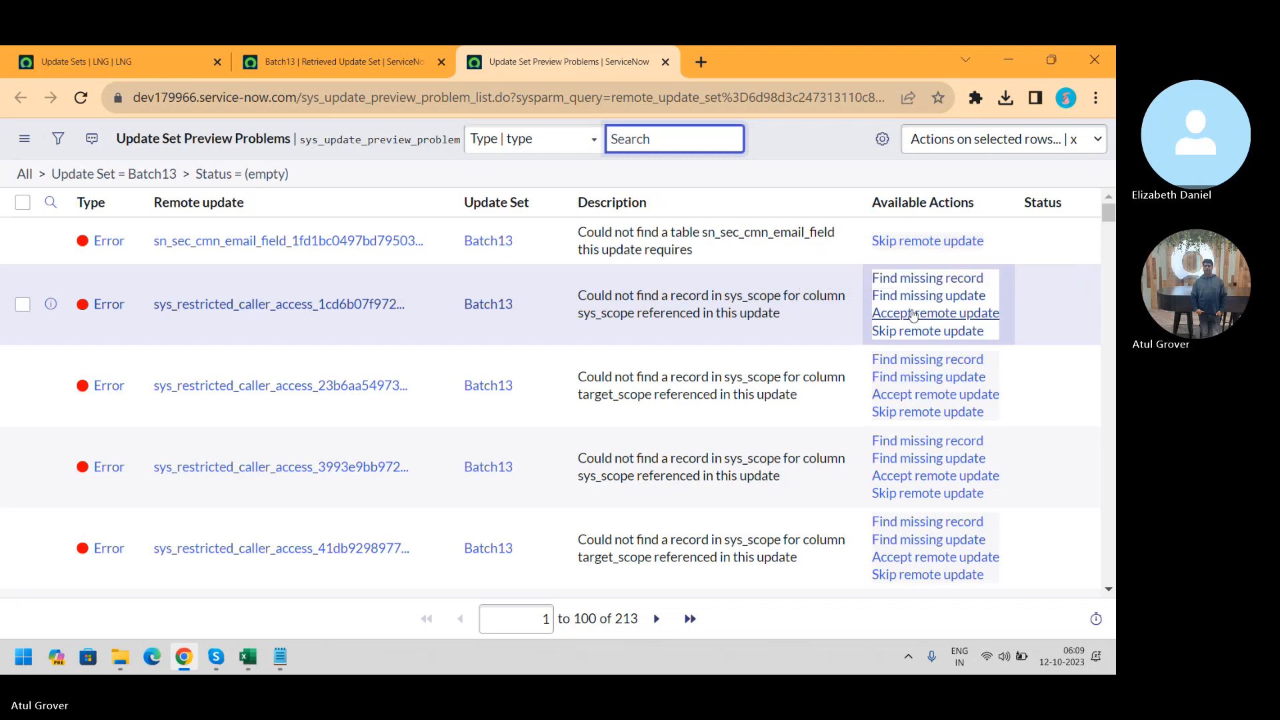
key(alt+Tab)
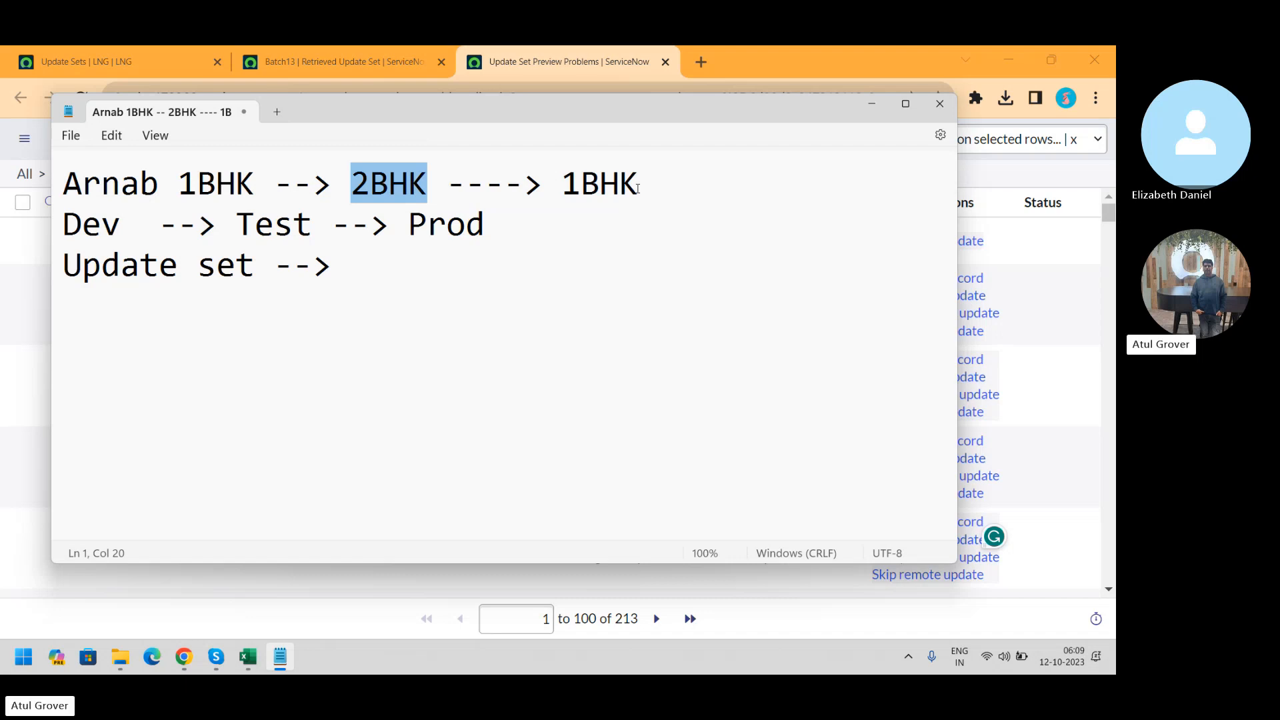
key(alt+Tab)
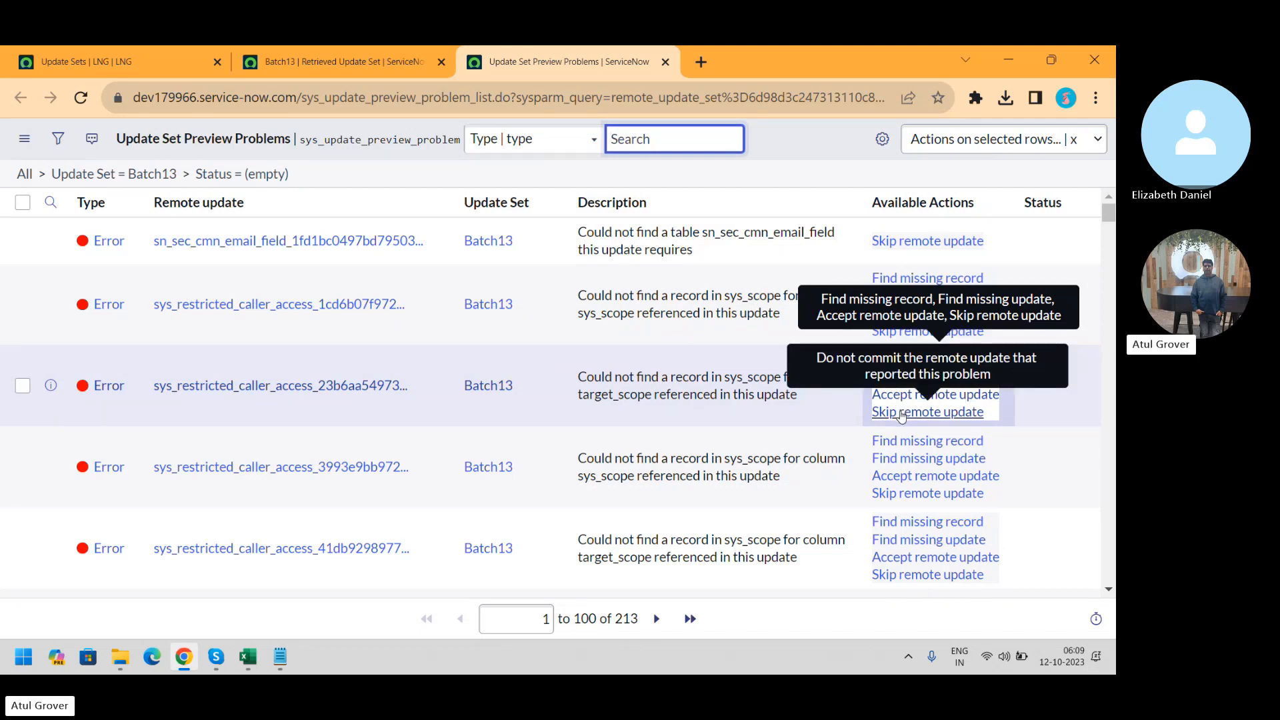
Alt+Tab to Notepad to bring the Dev --> Test --> Prod notes to the front
key(alt+Tab)
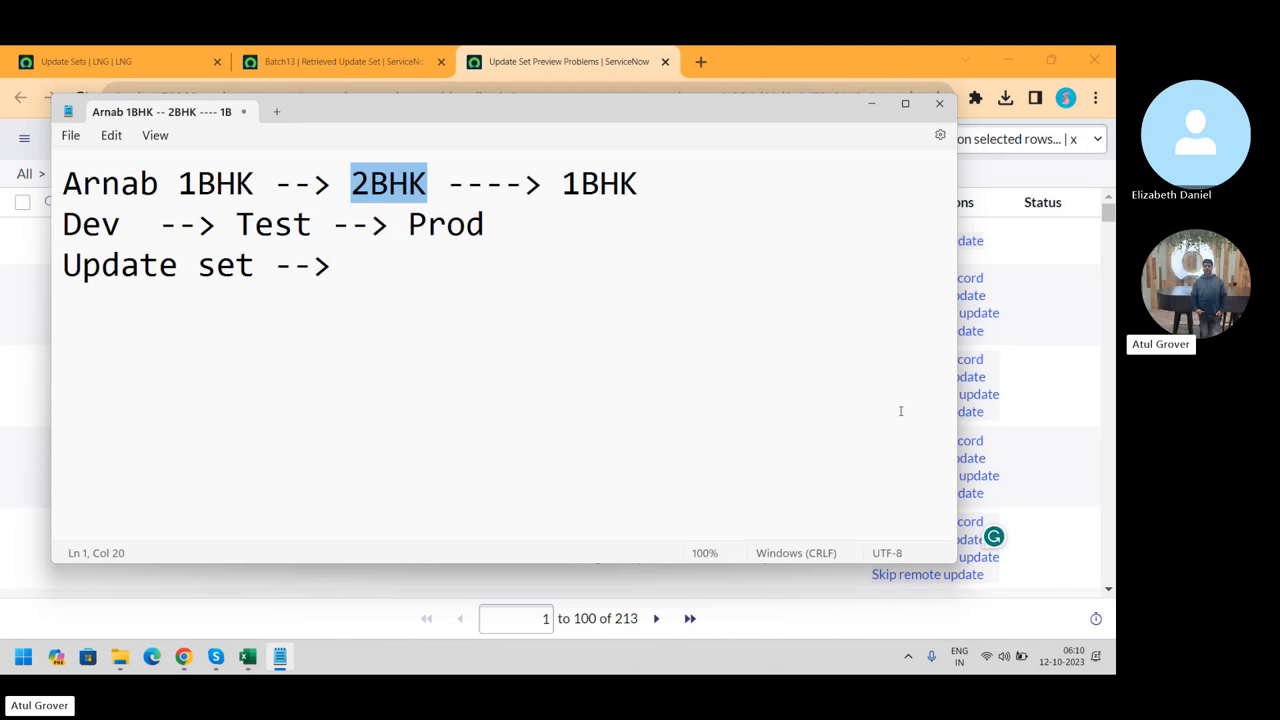
Alt+Tab from Notepad back to the Batch13 preview problems list in Chrome
key(alt+Tab)
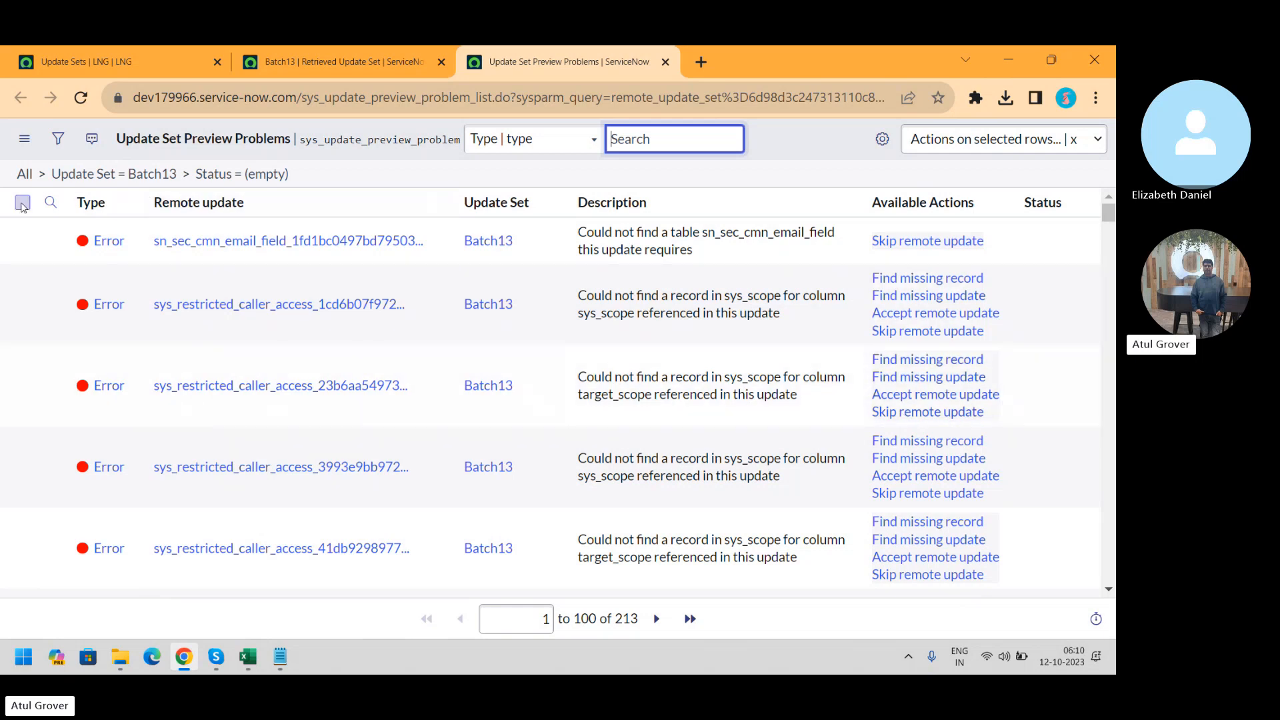
Bulk-accept remote updates for 71 and then 49 preview problems, leaving 93 in the list
click(22, 203)
click(1061, 139)
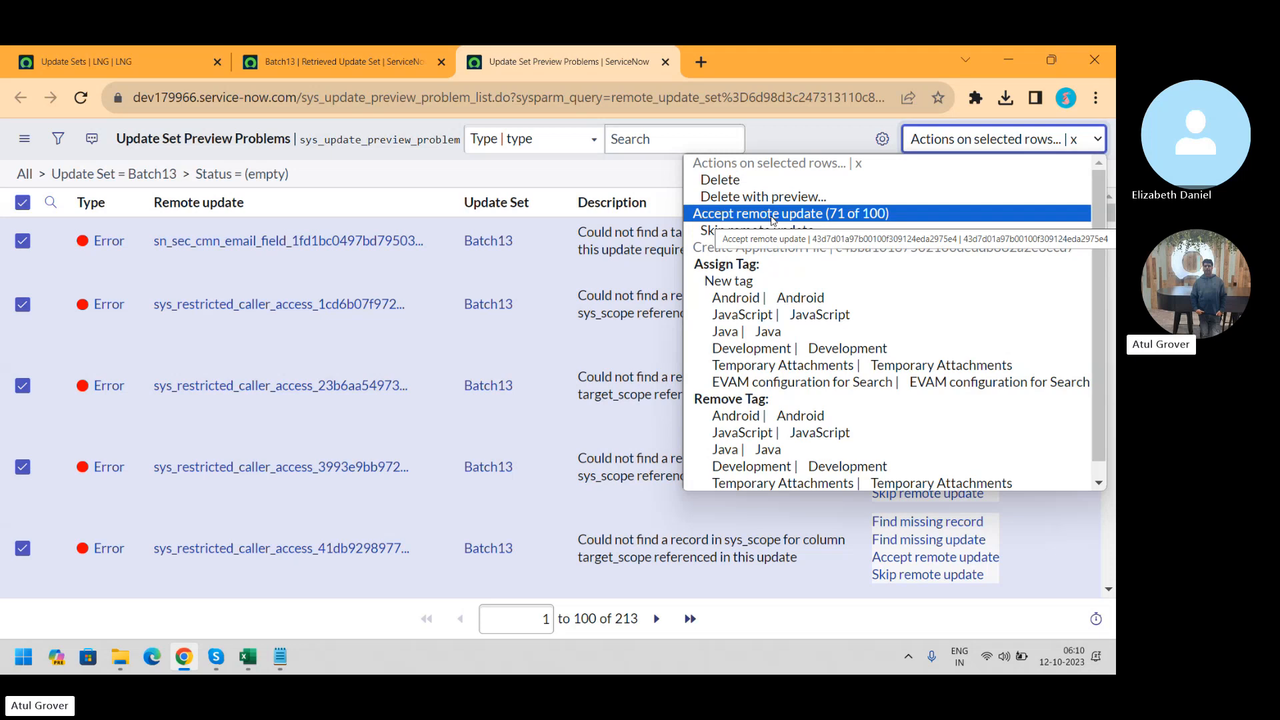
click(772, 214)
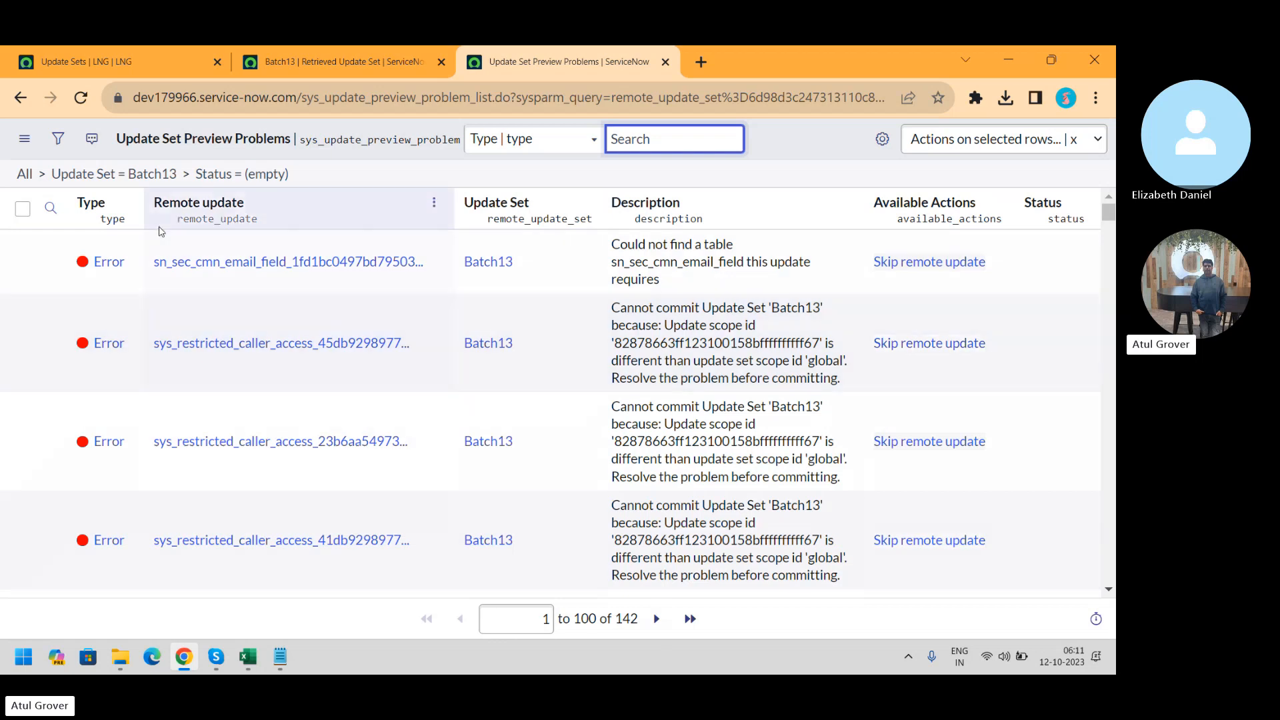
click(22, 209)
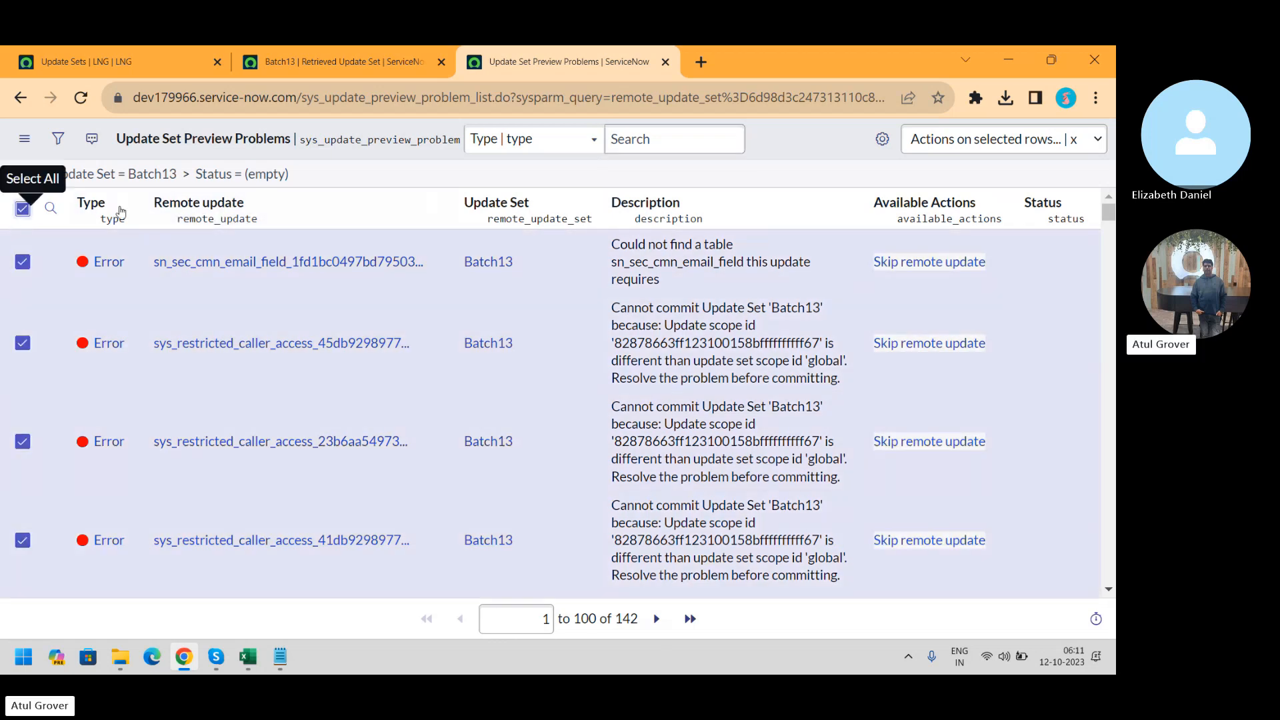
click(950, 148)
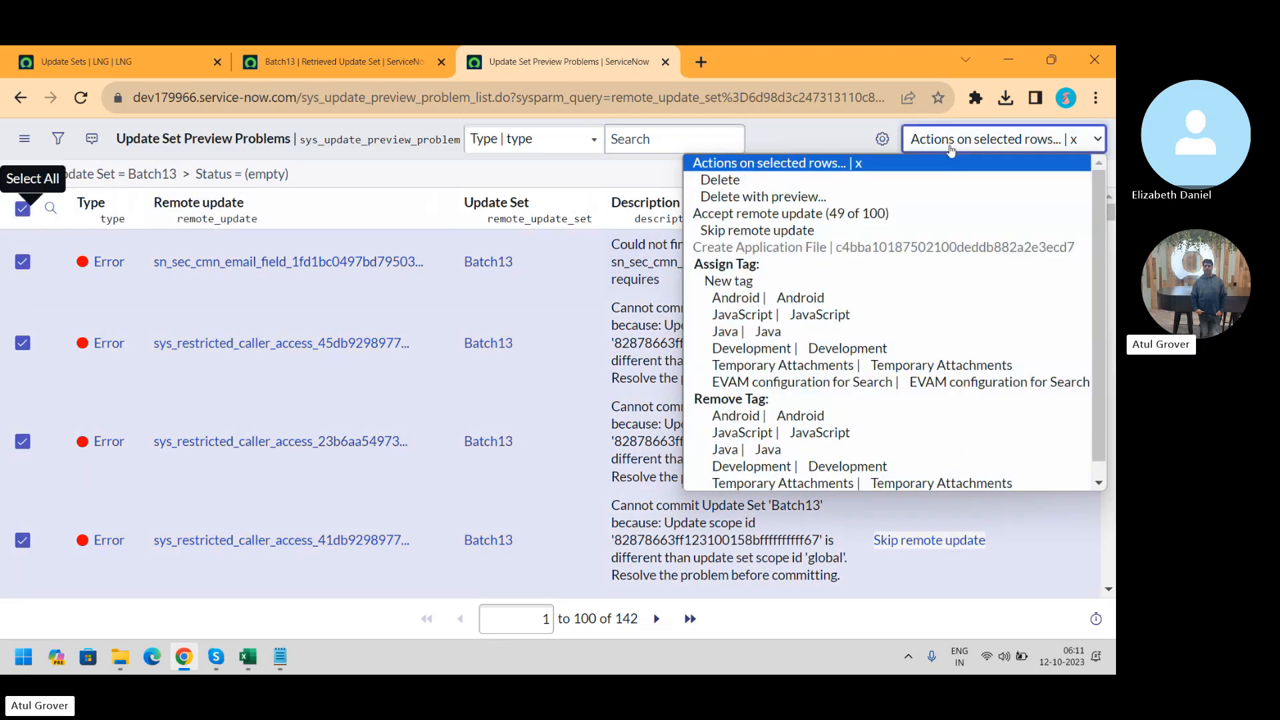
click(816, 214)
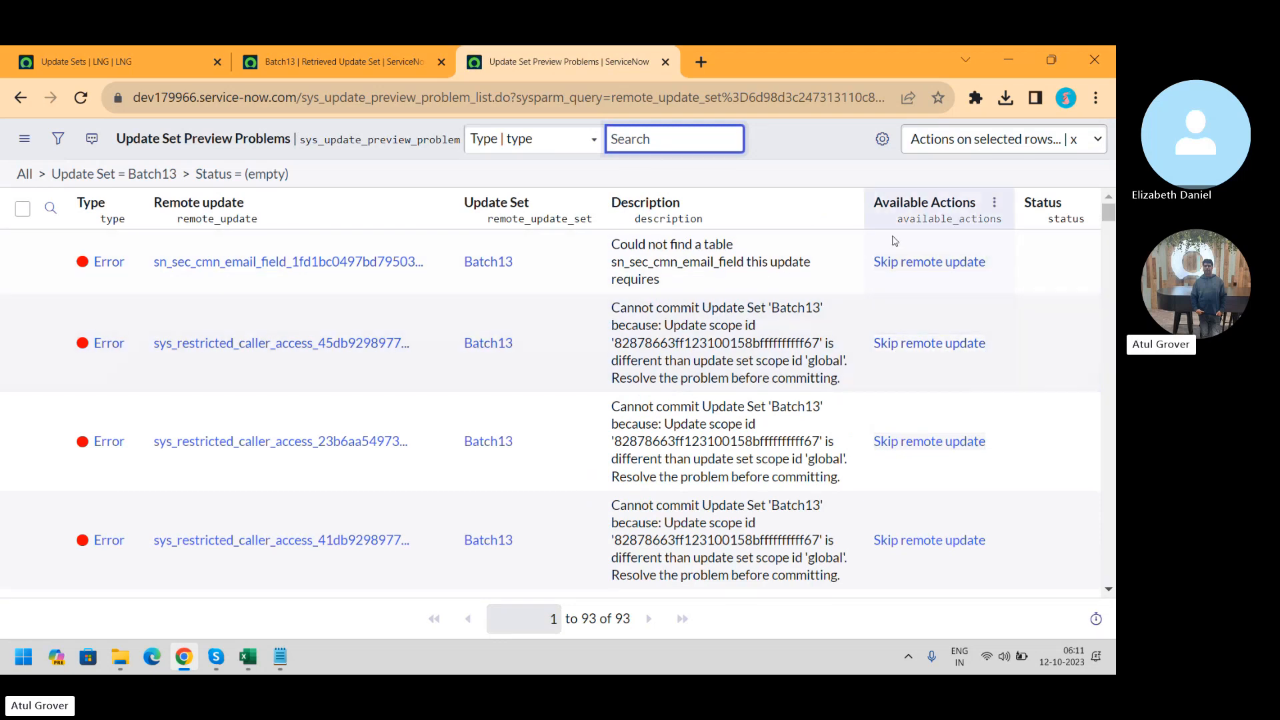
Skip the remote update for all 93 remaining problems and go back to the Batch13 record tab
click(22, 209)
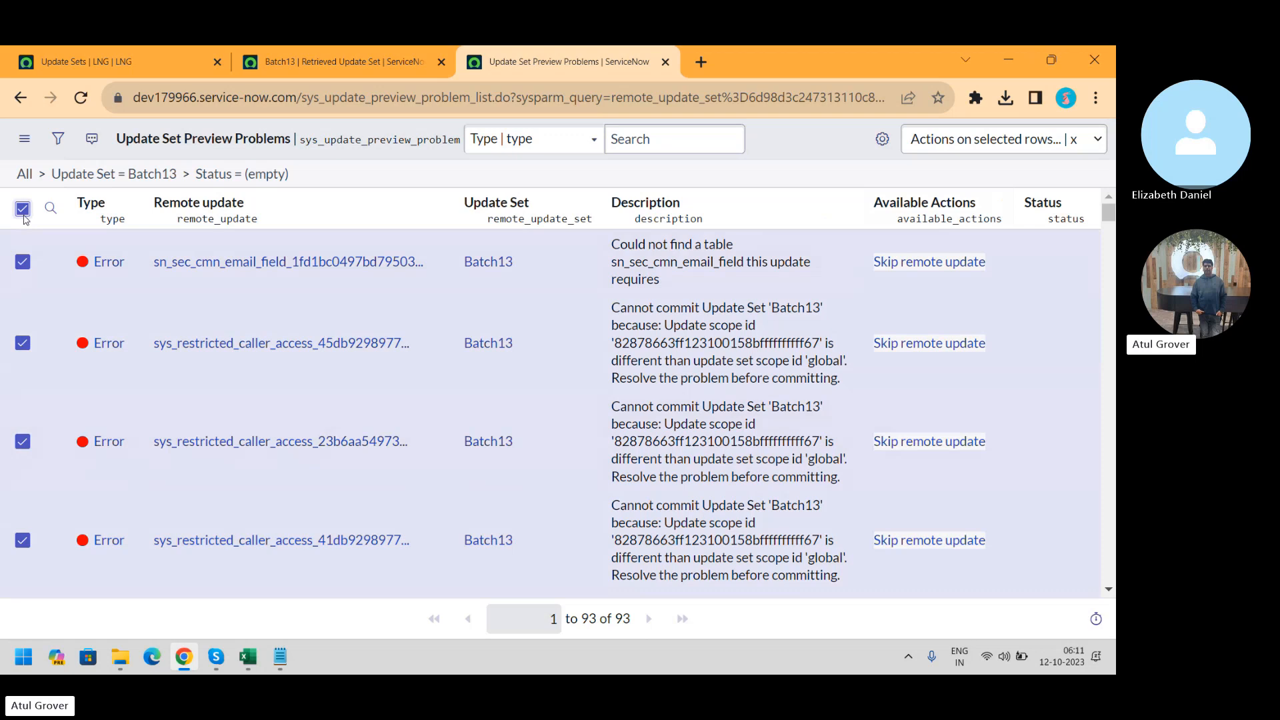
click(1008, 142)
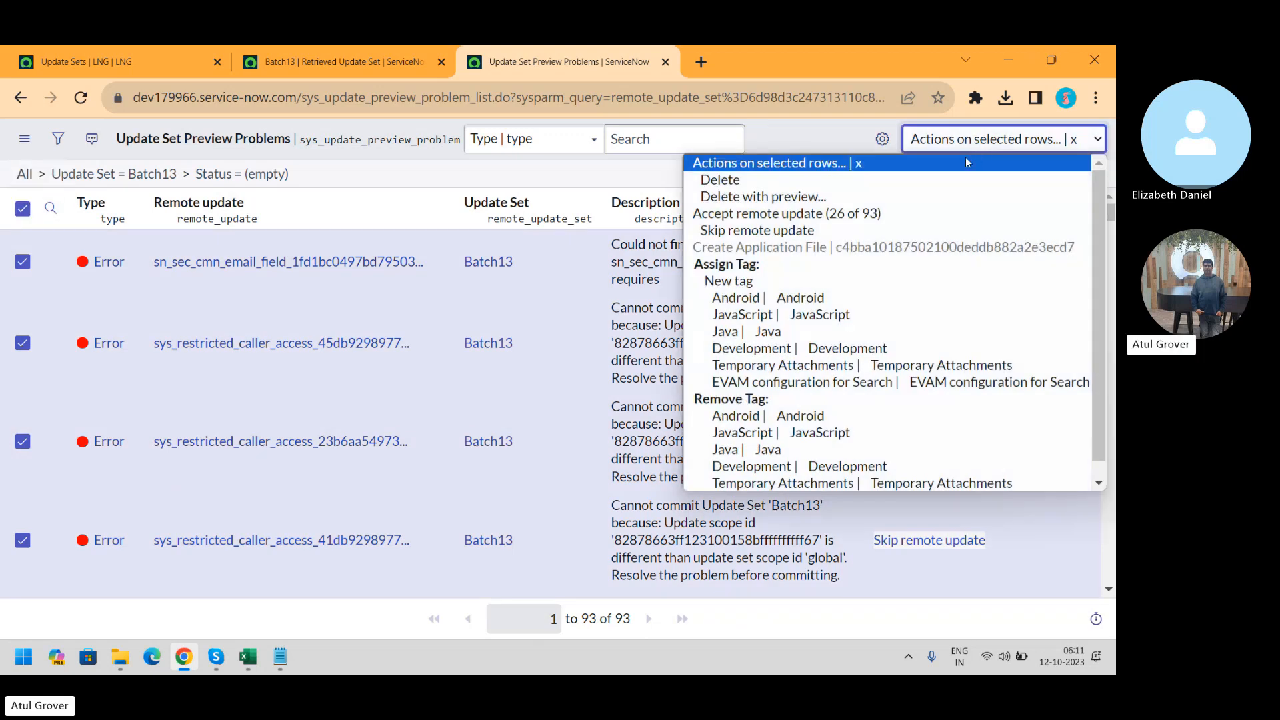
click(815, 232)
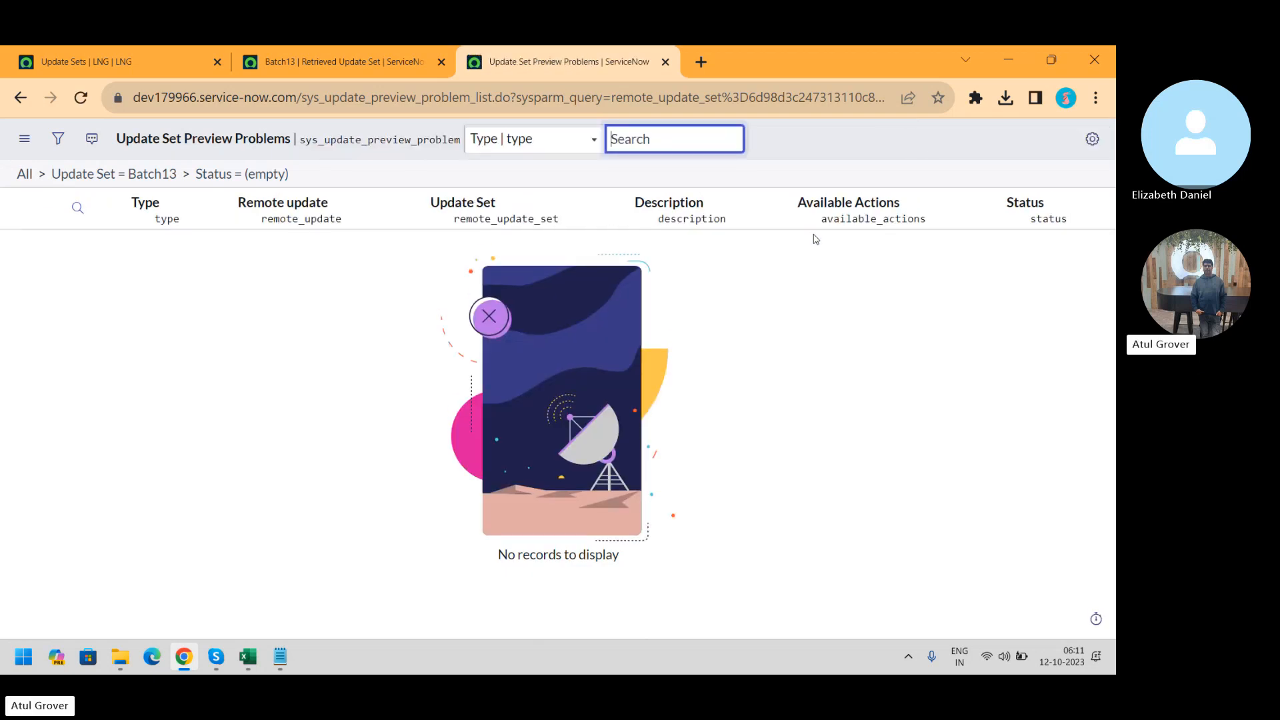
click(339, 53)
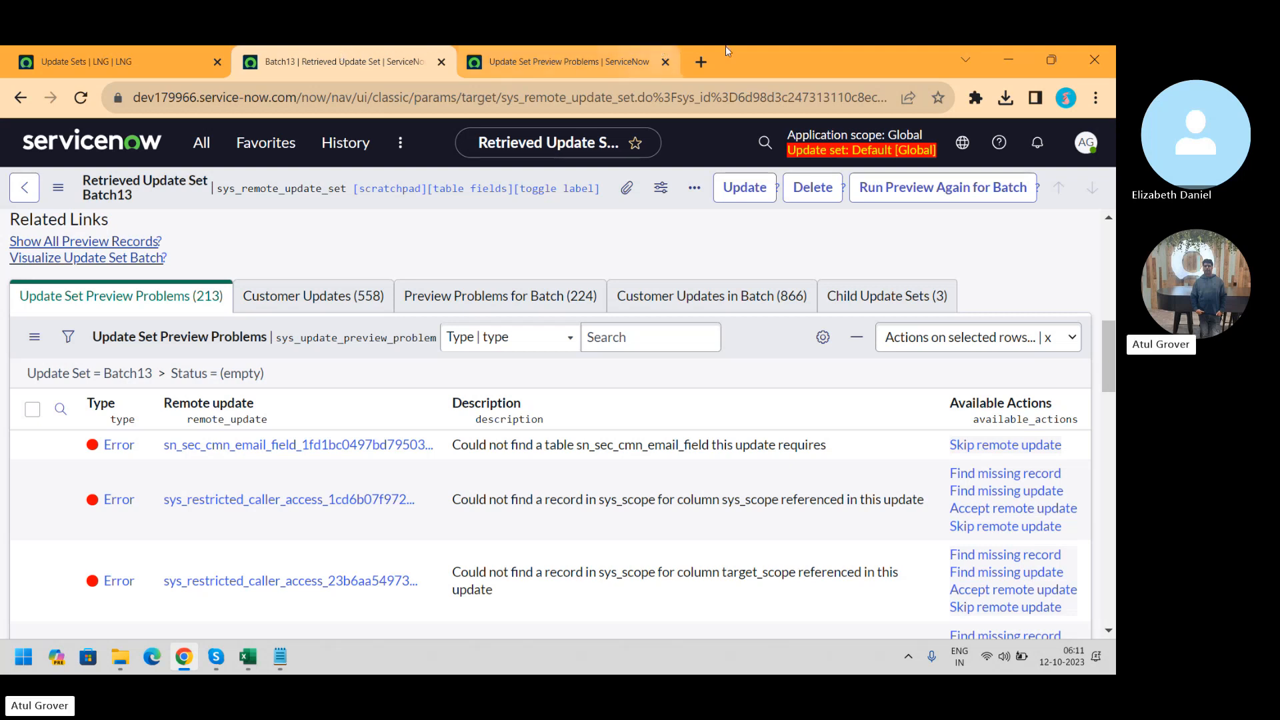
Save and reload the Batch13 record, then review its Customer Updates list and return to the top
right_click(607, 206)
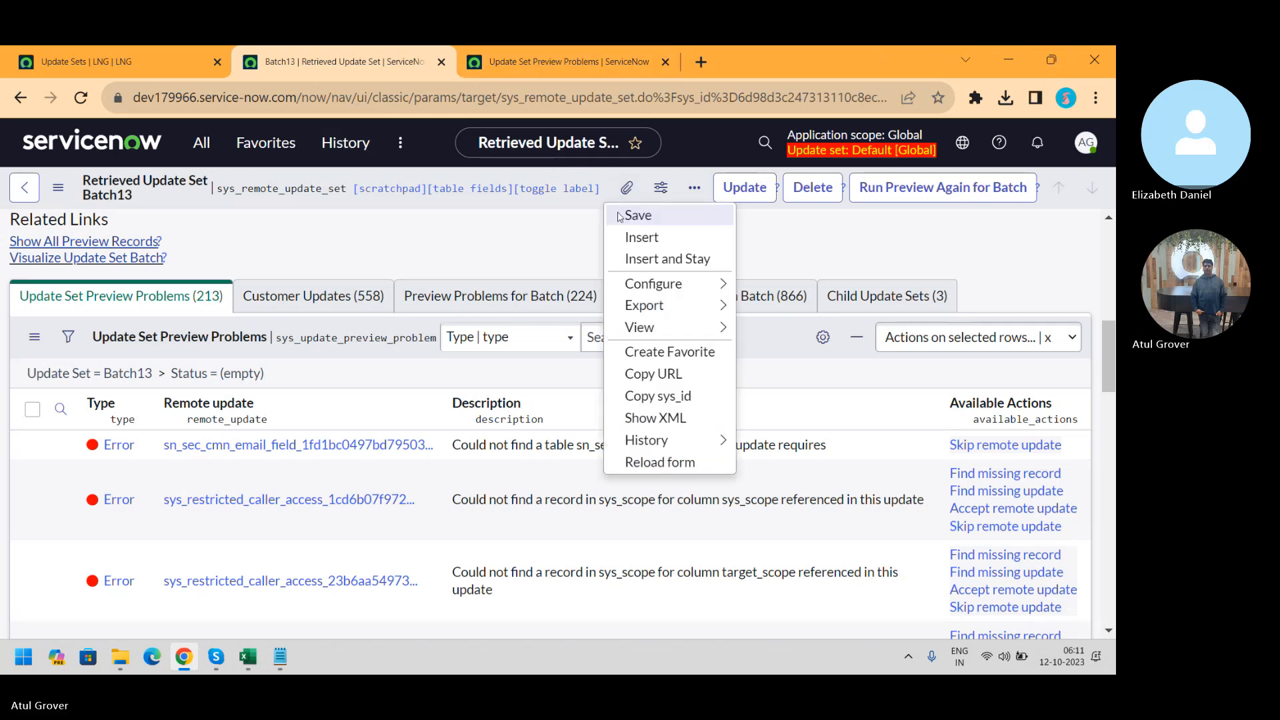
click(619, 214)
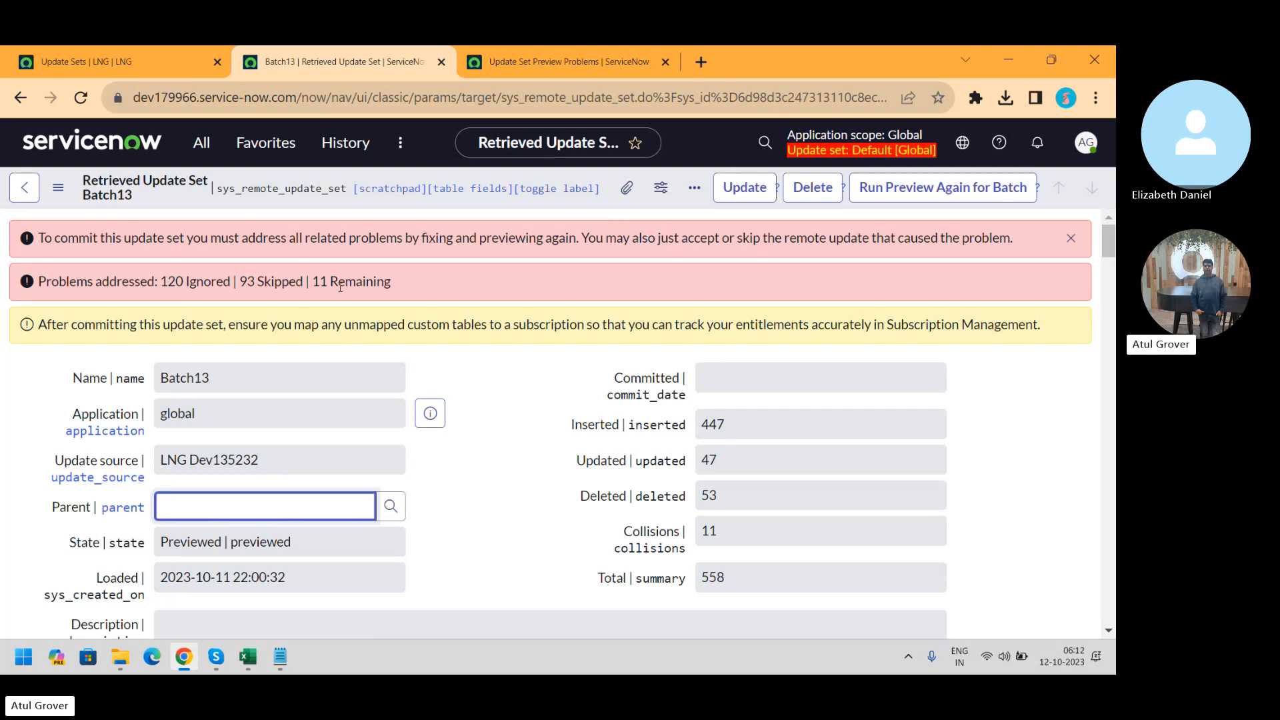
drag(1106, 237, 1109, 607)
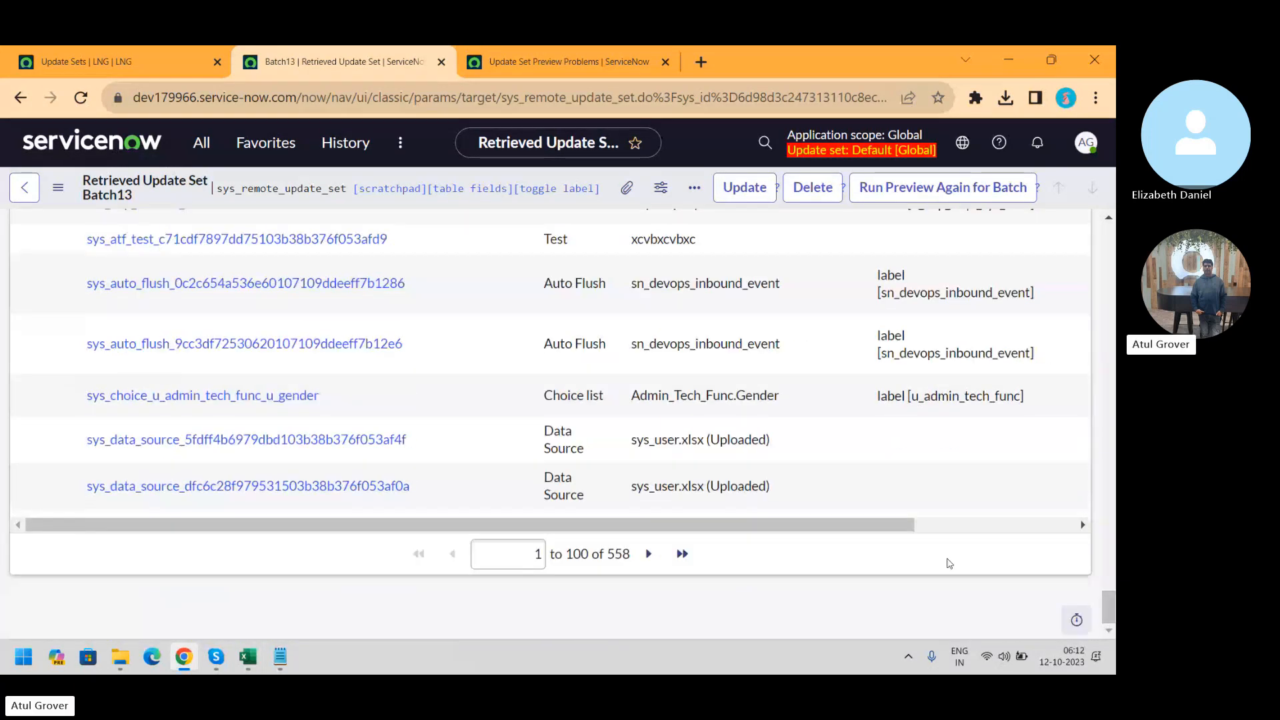
drag(809, 531, 986, 544)
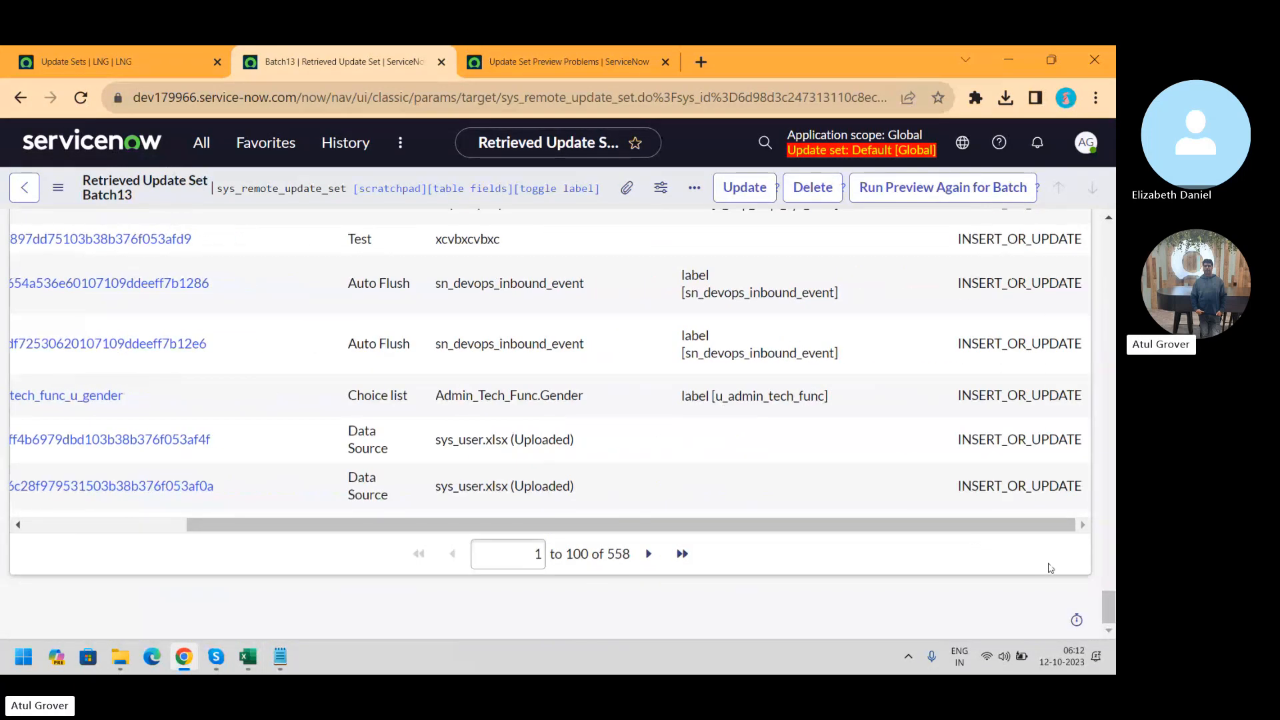
drag(1104, 608, 1089, 205)
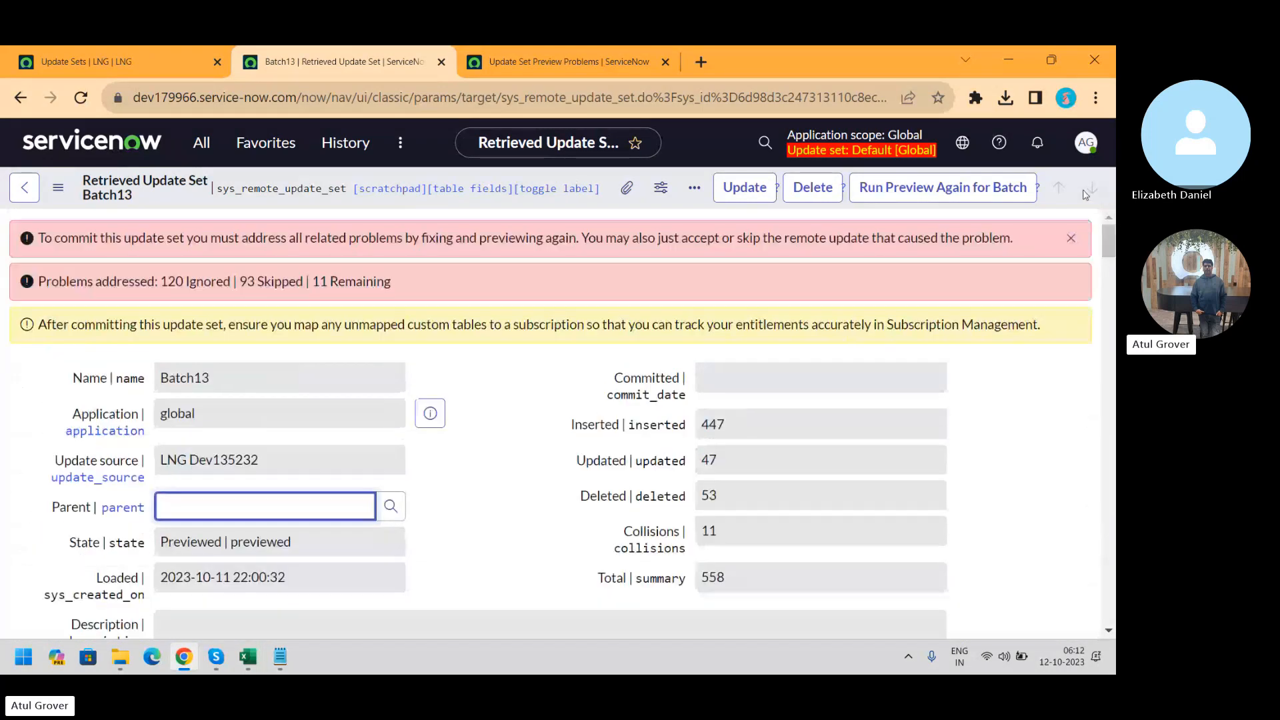
Re-run the batch preview and close the dialog after it fails at 100%
click(898, 192)
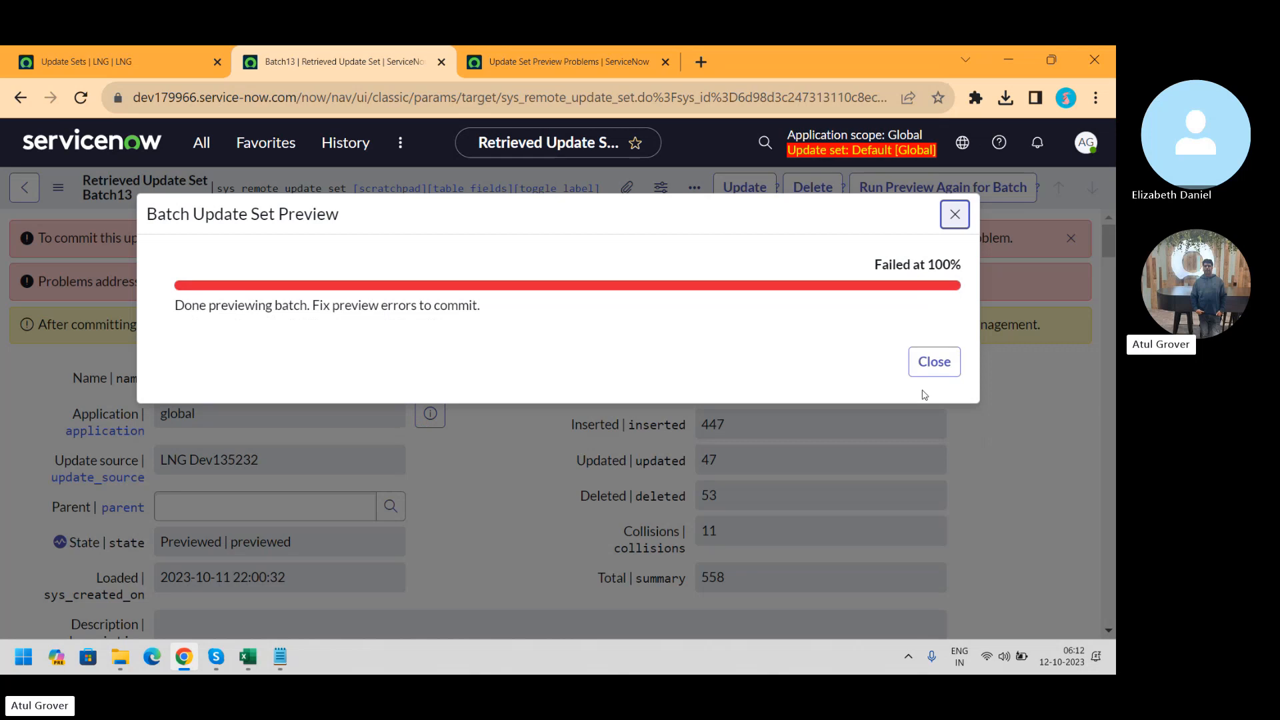
click(932, 364)
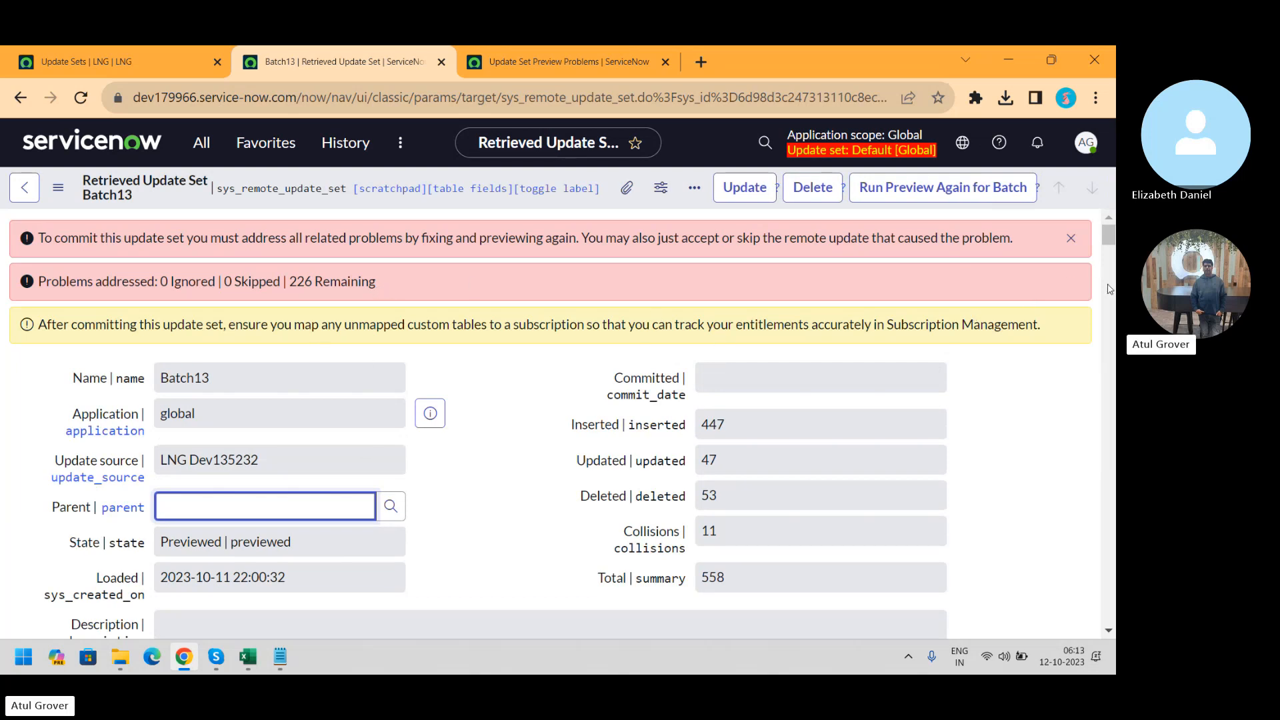
Show Preview Problems for Batch and skip remote updates for the first full page of problems
drag(1108, 237, 1110, 270)
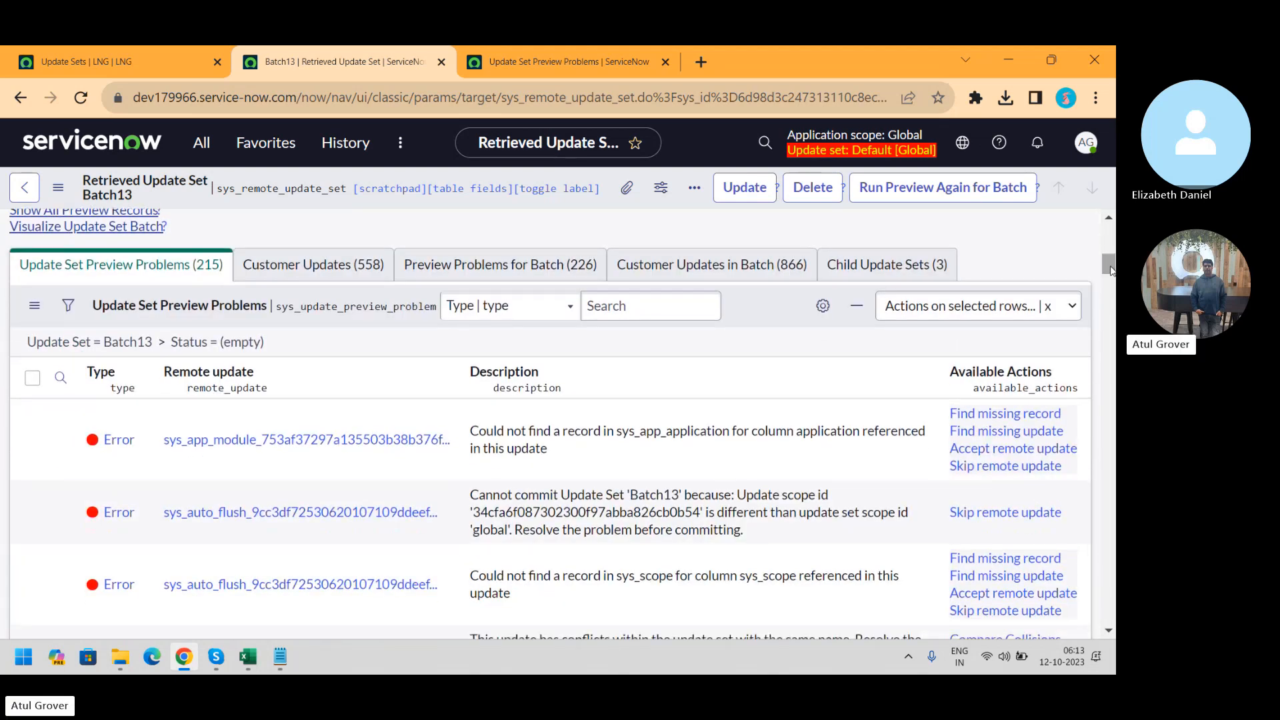
click(496, 267)
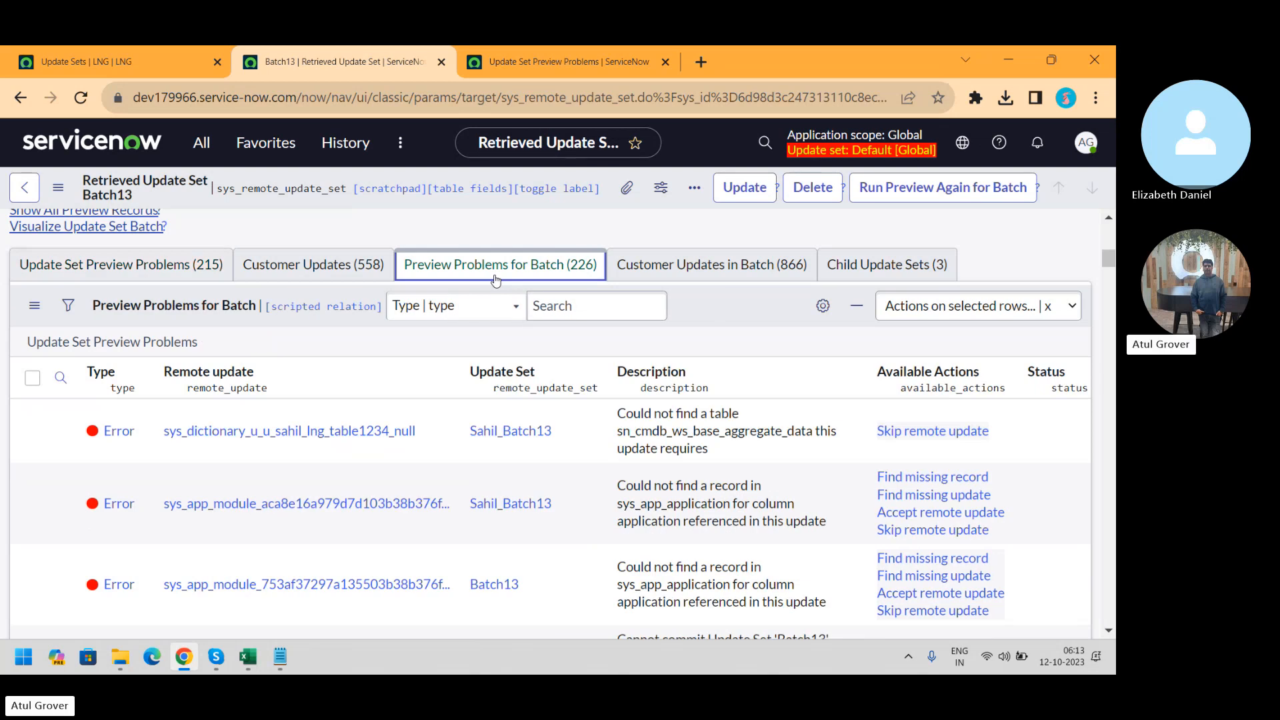
click(33, 382)
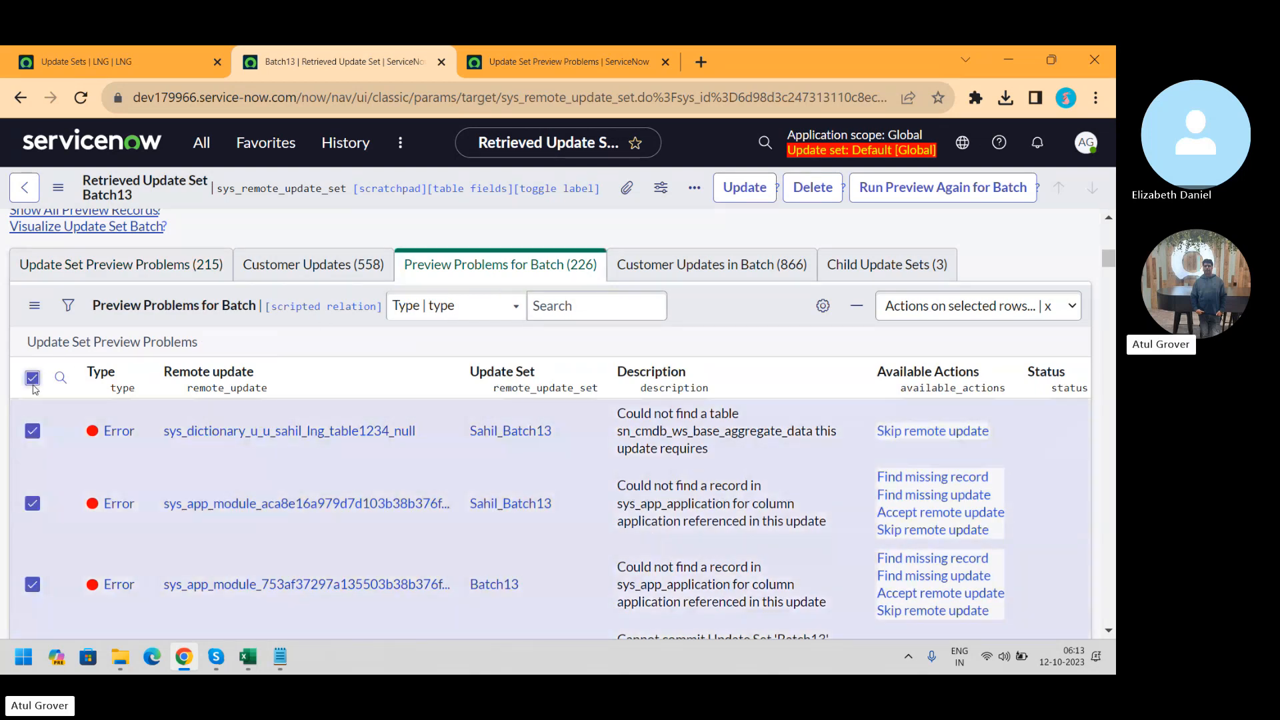
click(996, 316)
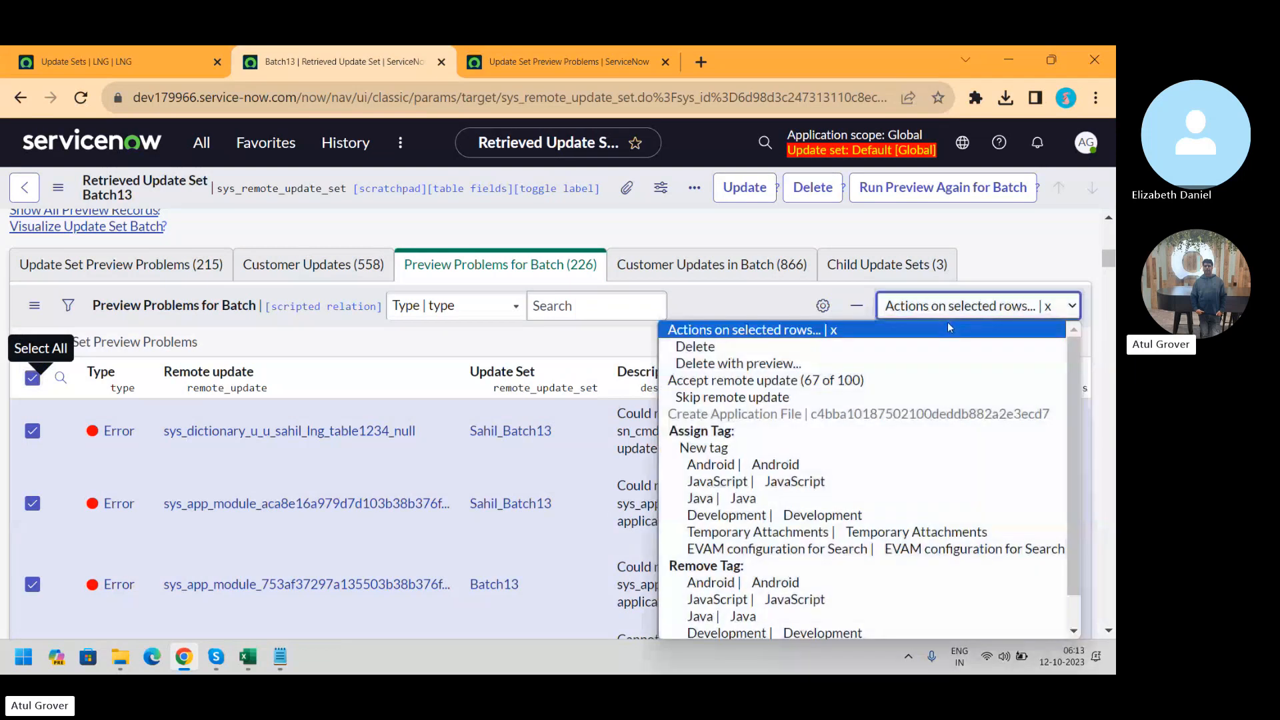
click(792, 399)
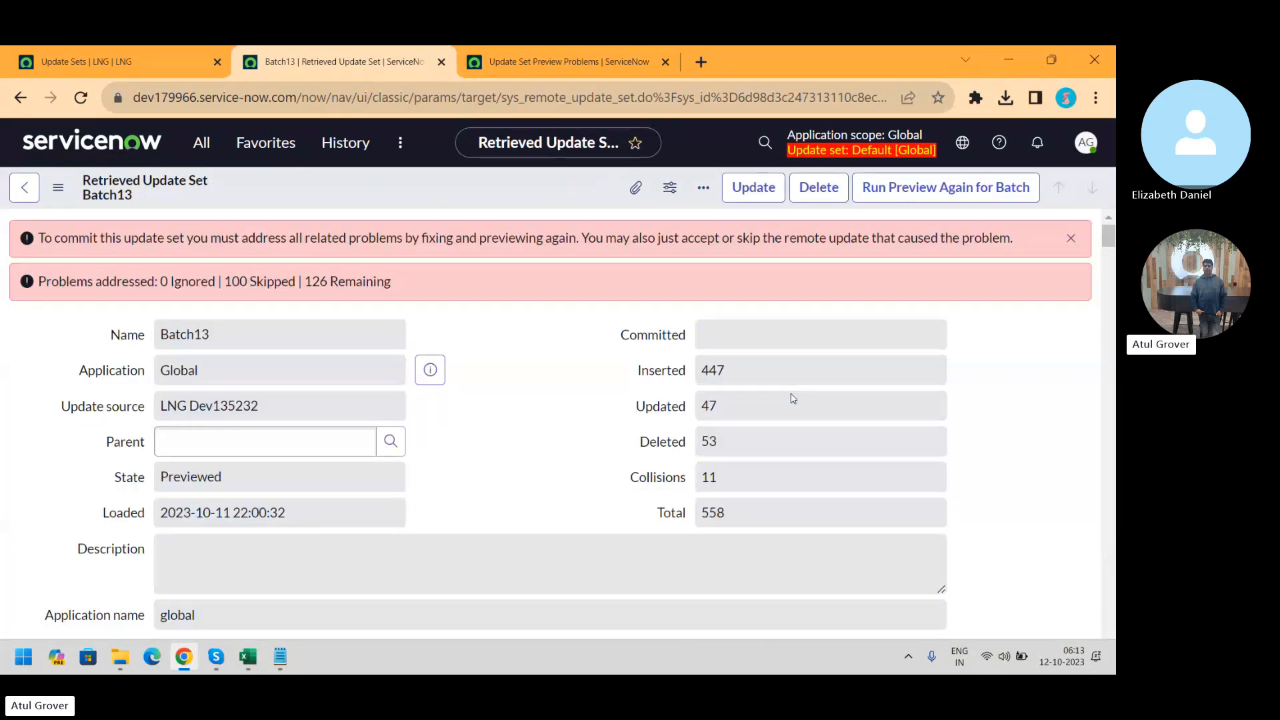
double_click(793, 398)
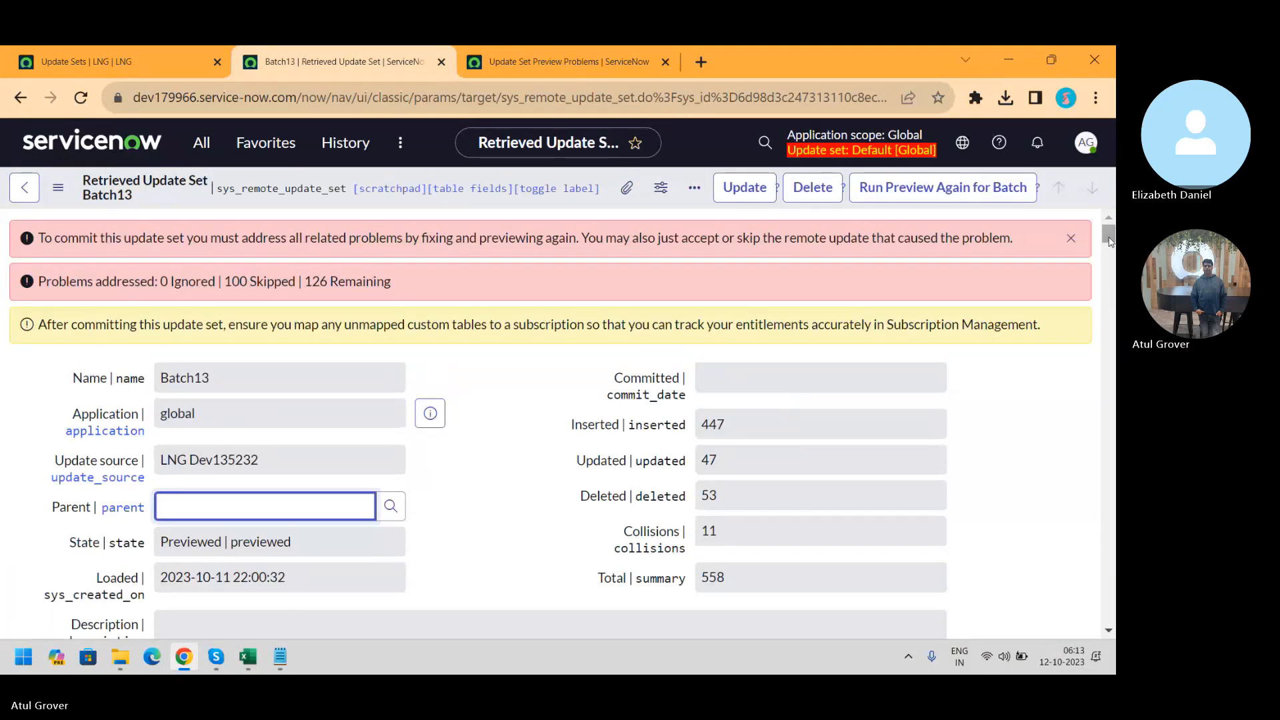
Skip remote updates for the remaining pages of problems until none are left
mouse_move(1110, 242)
mouse_down()
mouse_move(1116, 282)
mouse_move(1112, 265)
mouse_up()
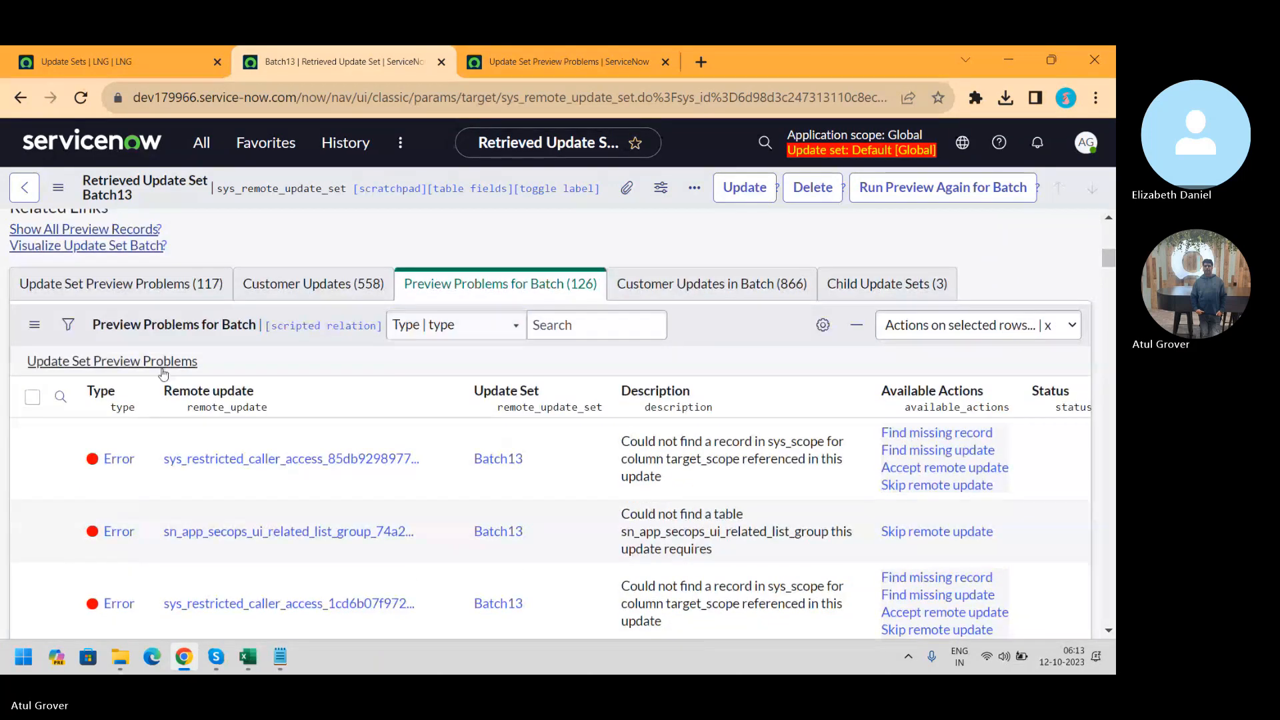
click(32, 398)
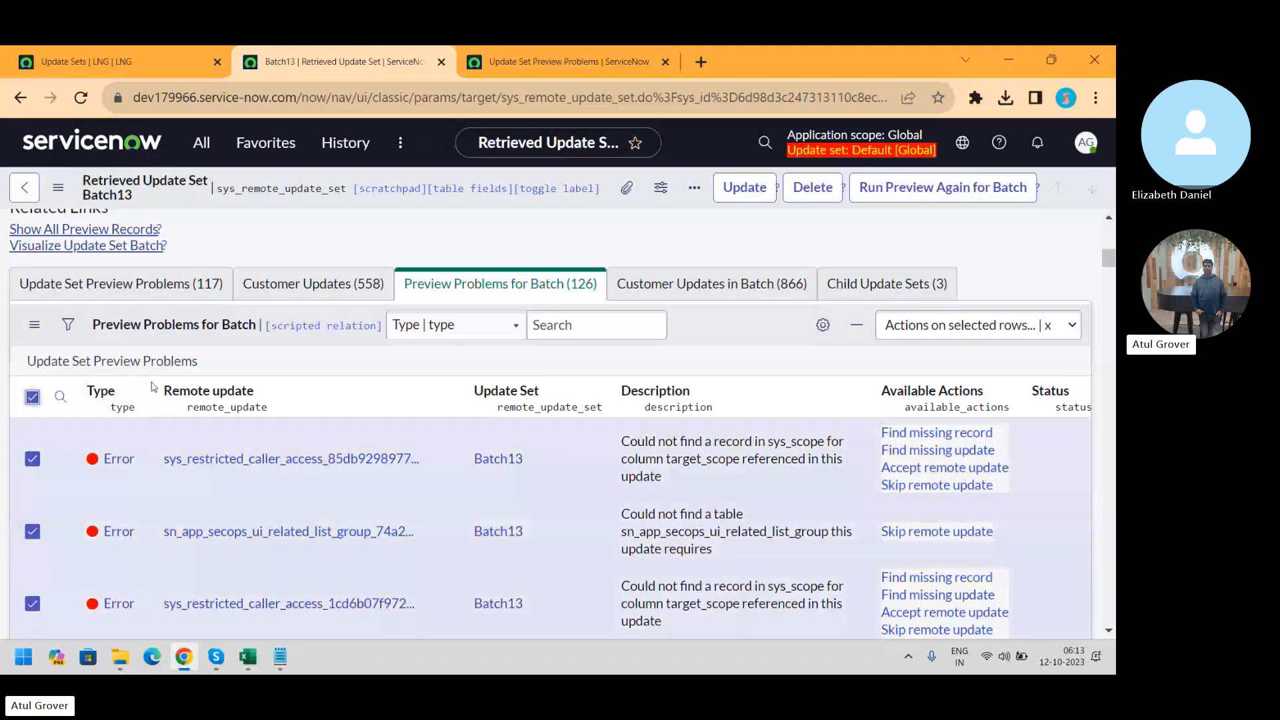
click(977, 326)
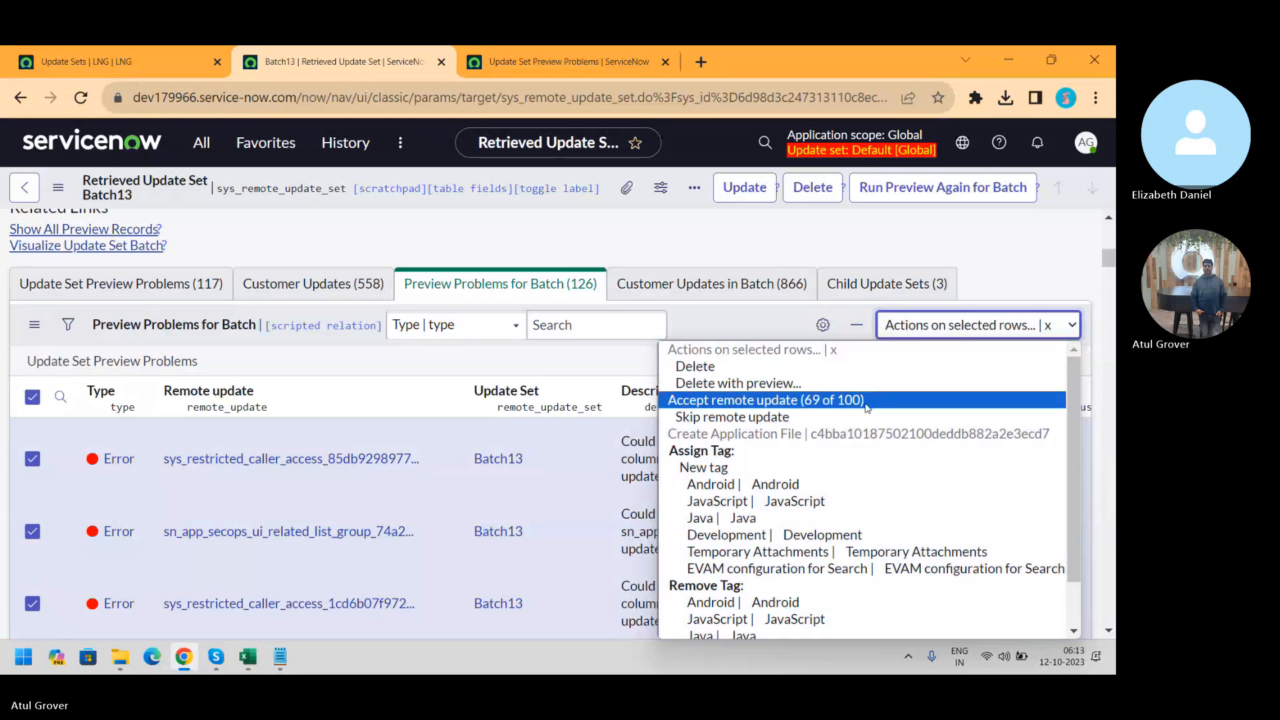
click(862, 417)
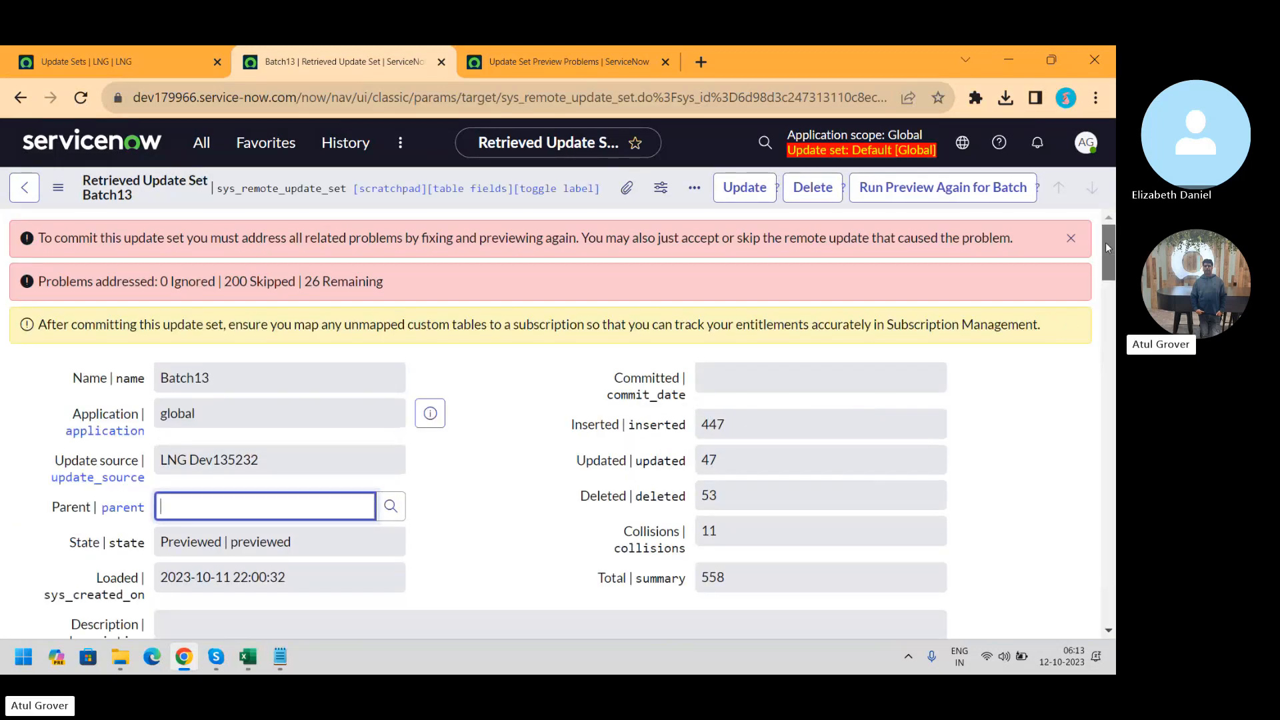
drag(1105, 242, 1106, 340)
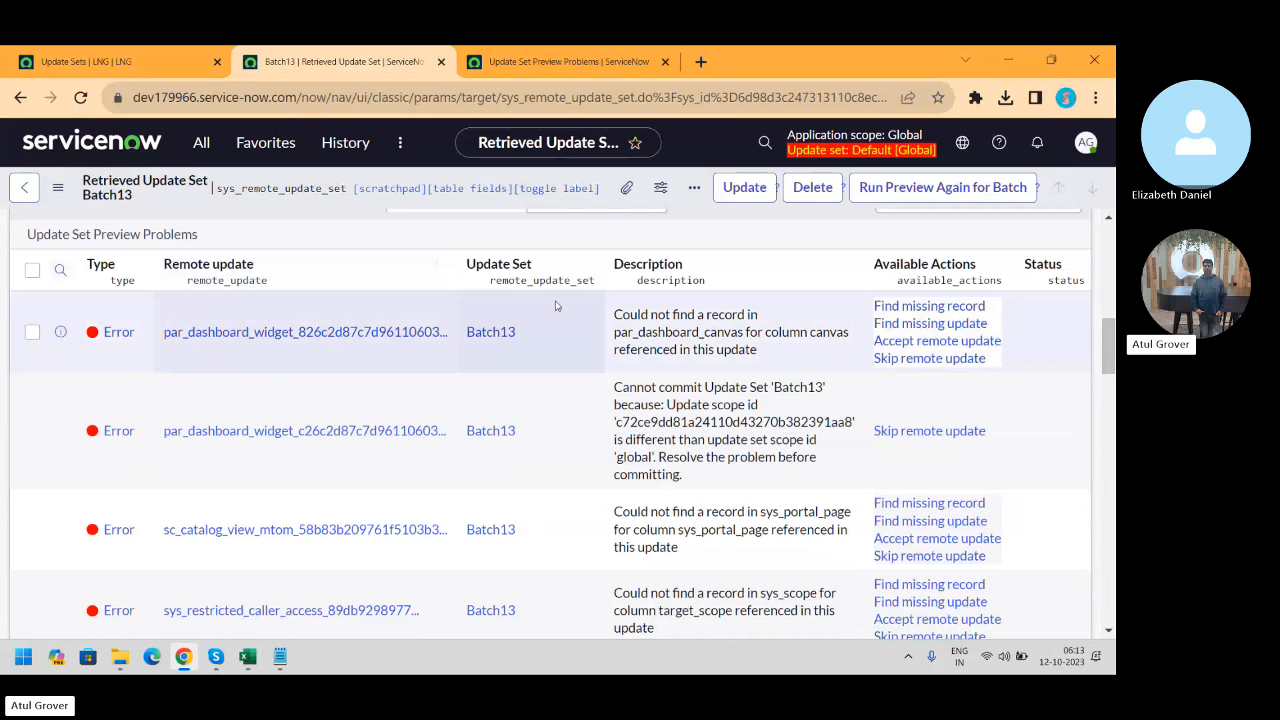
click(32, 270)
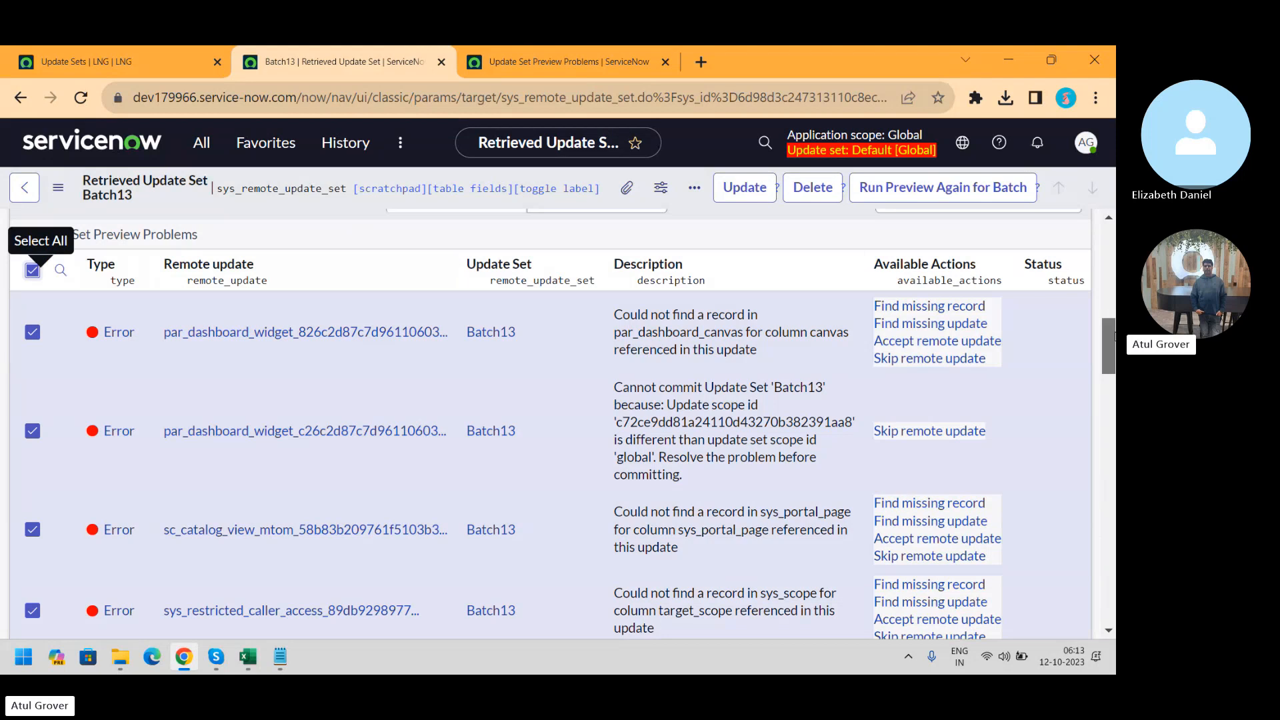
scroll(1114, 337, up, 1)
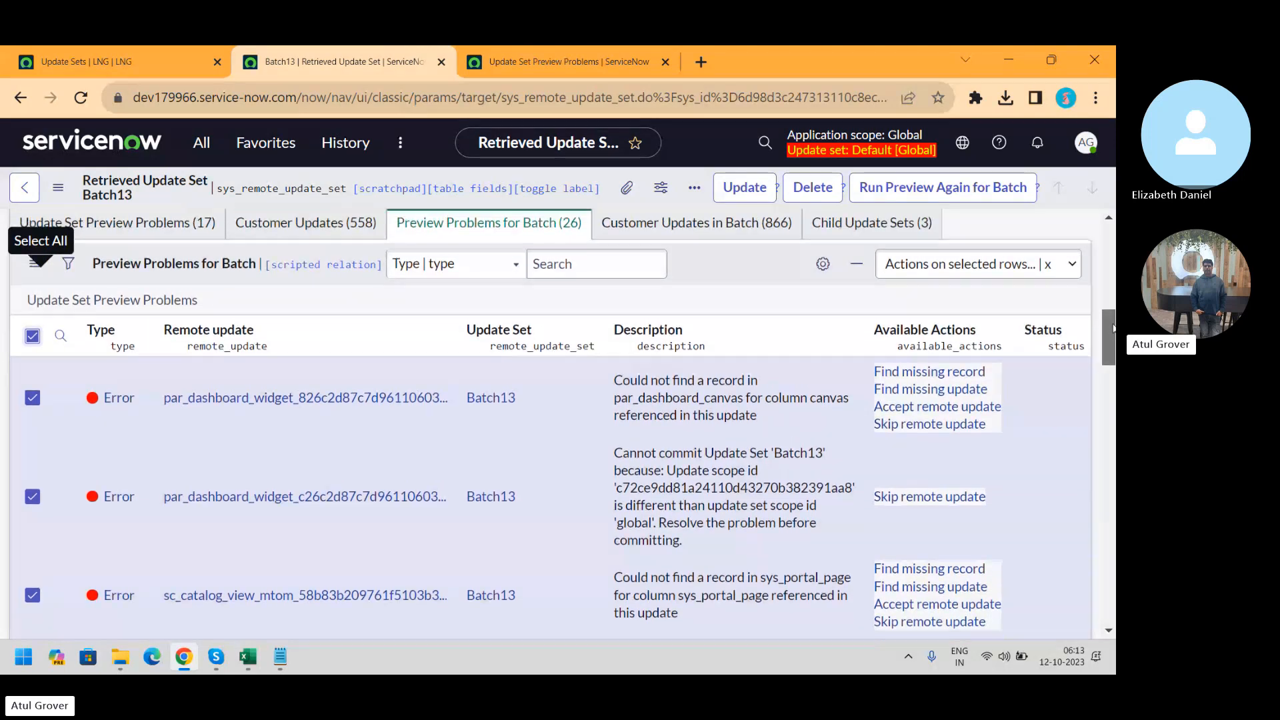
click(975, 264)
click(807, 362)
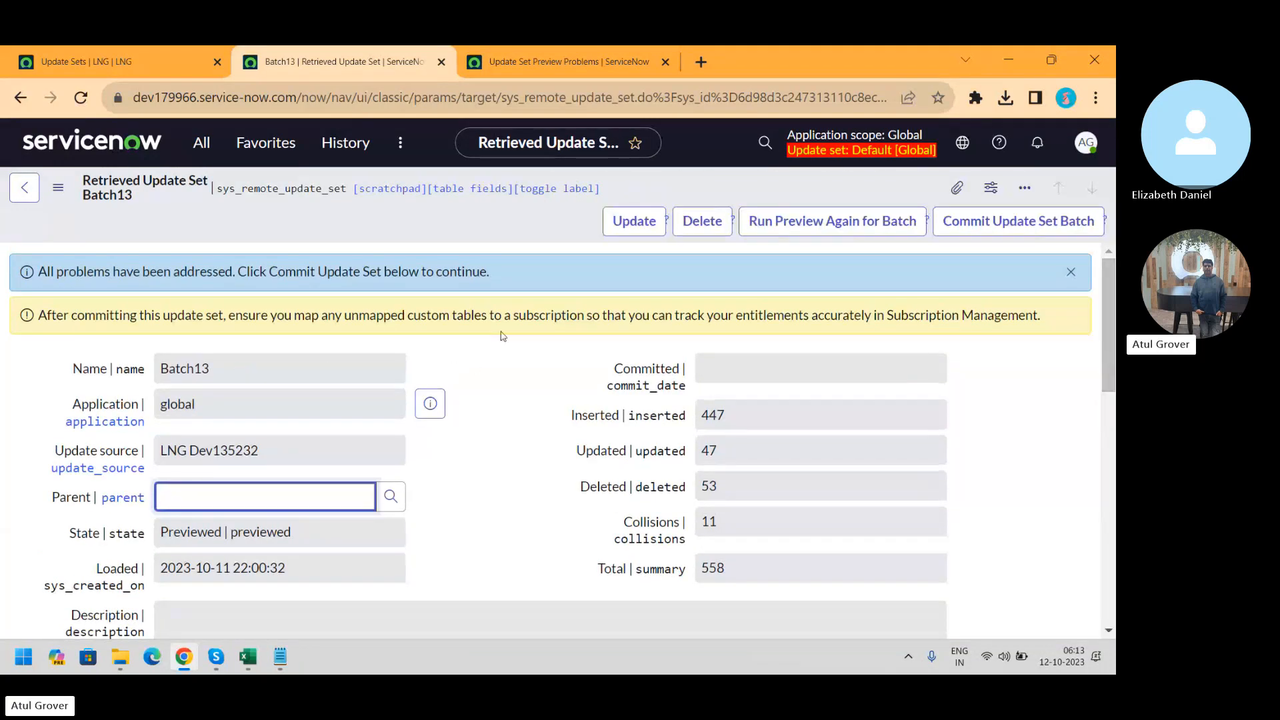
right_click(553, 227)
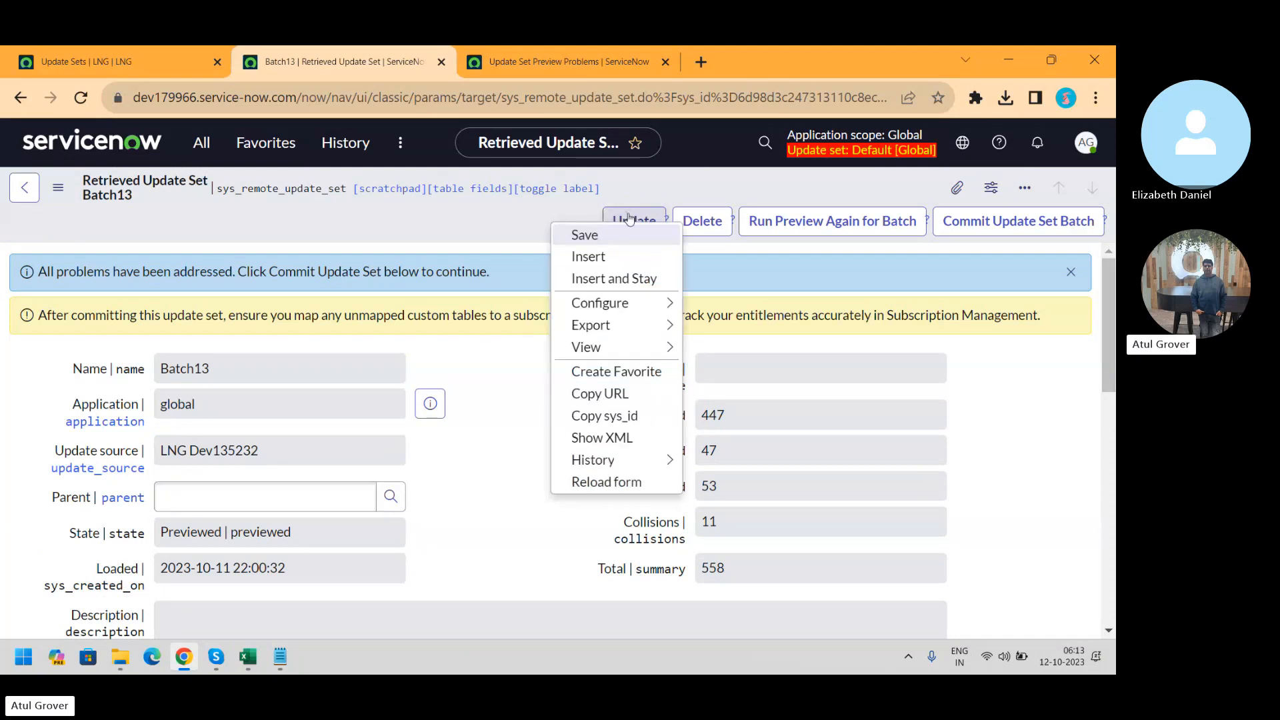
click(530, 210)
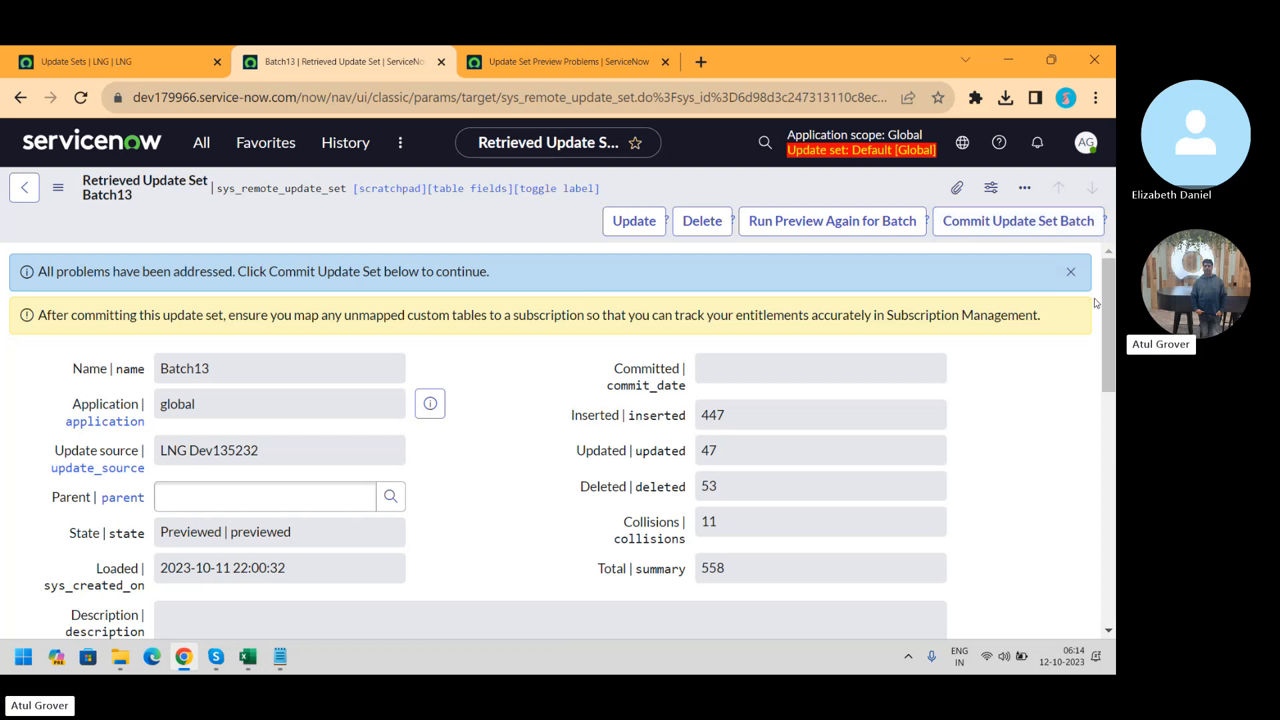
drag(1105, 297, 1112, 381)
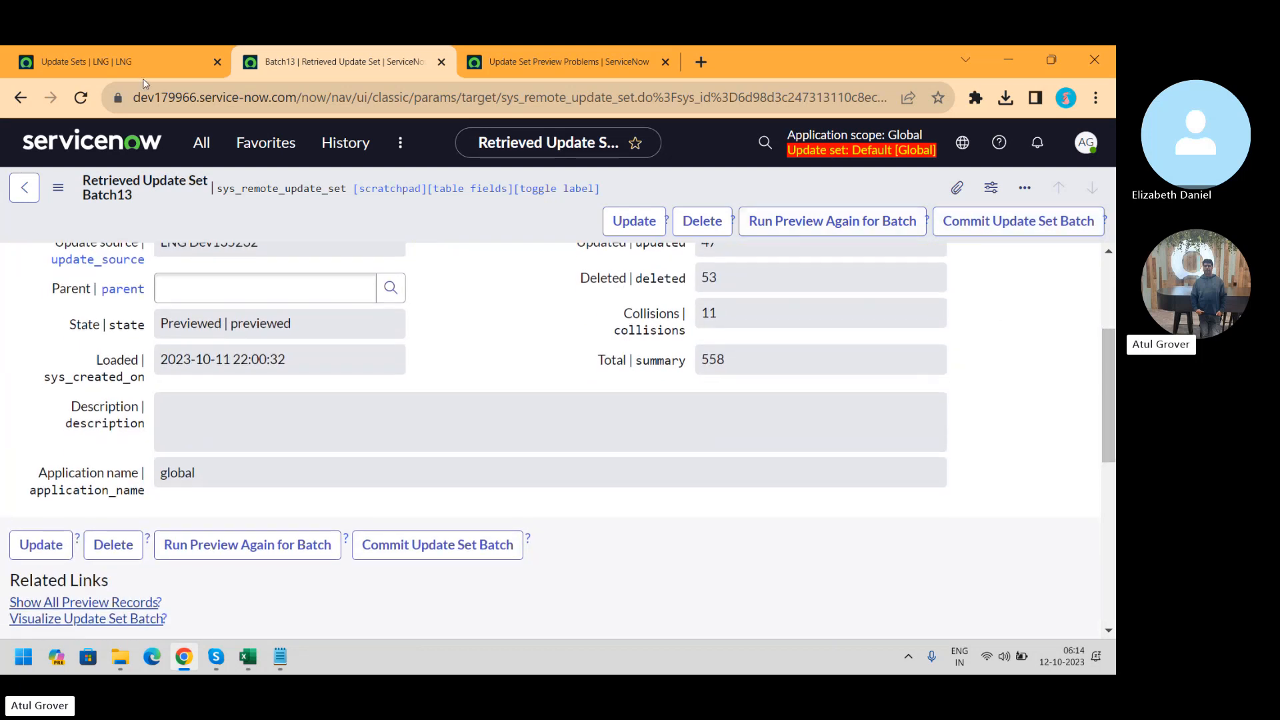
Check the Update Sets tab, return to Batch13, and try several navigation filter searches
click(94, 71)
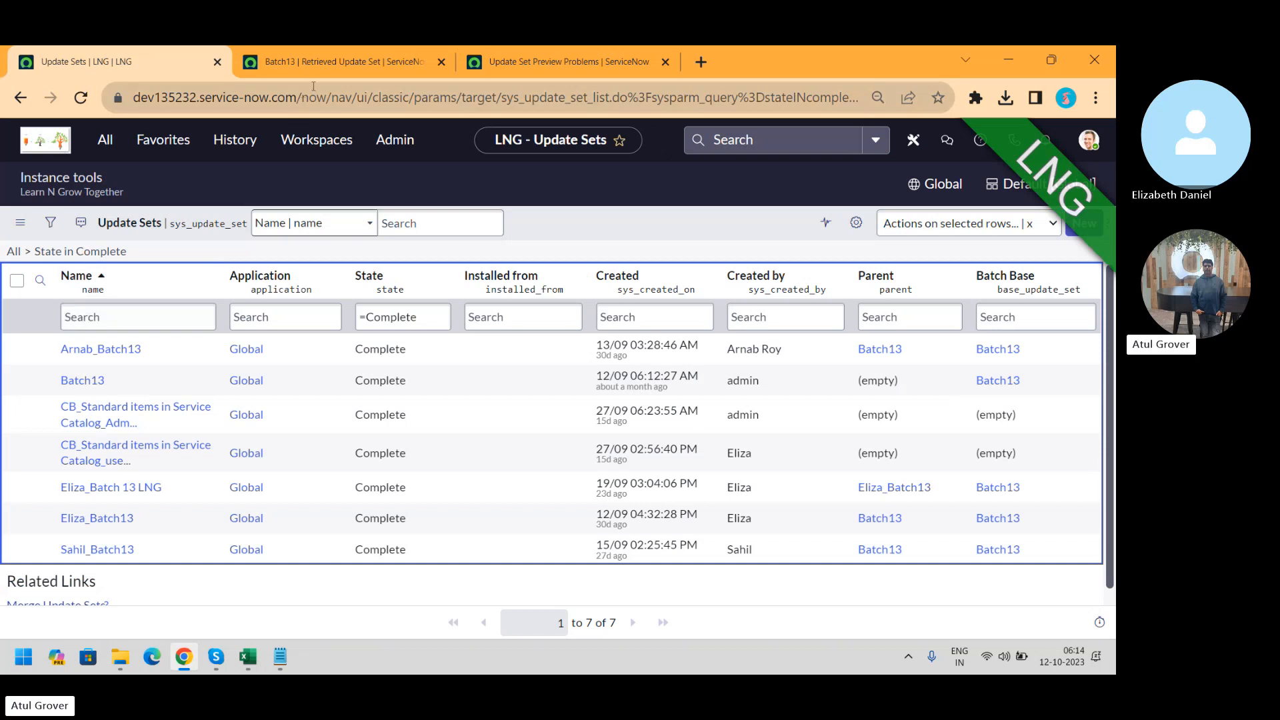
click(327, 61)
click(200, 143)
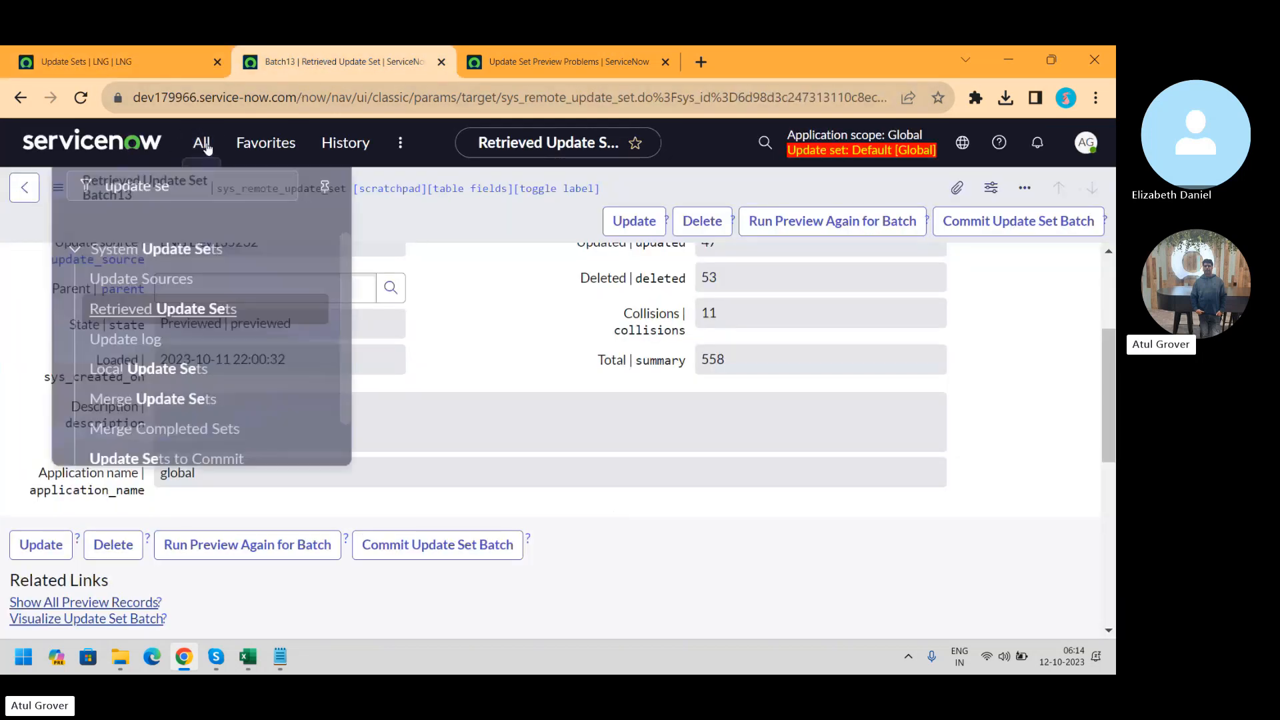
text(LNG)
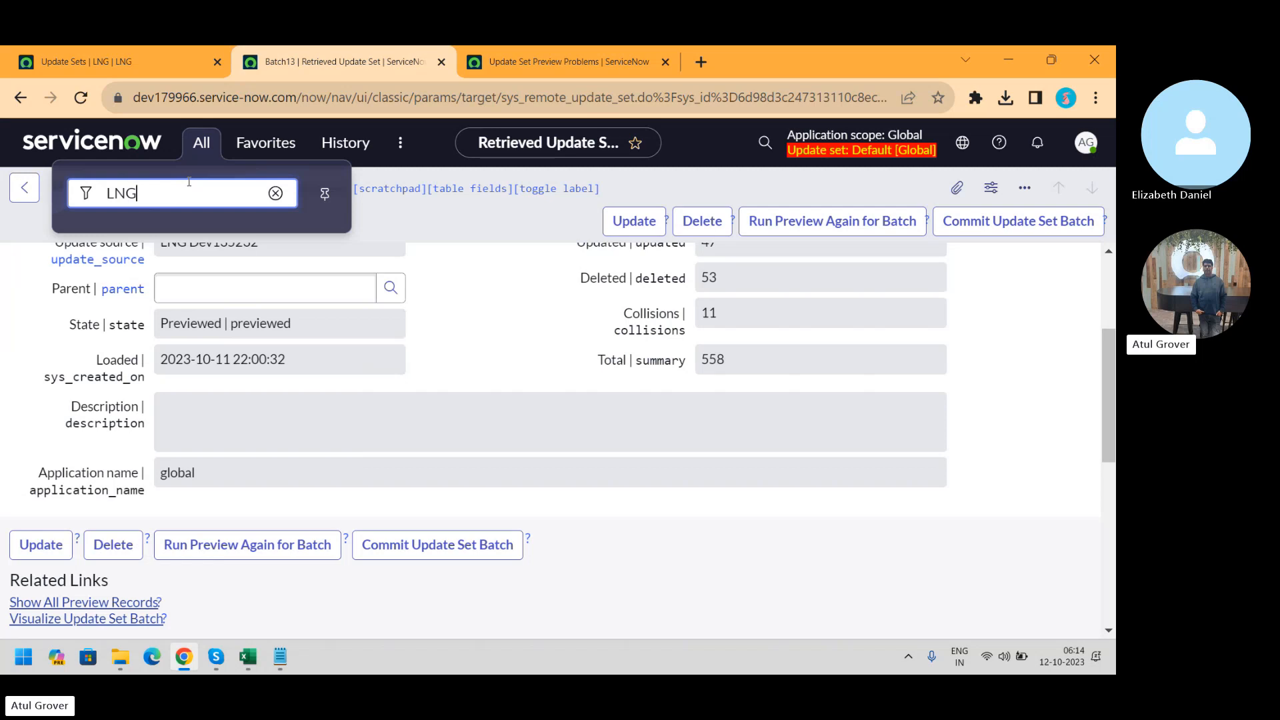
key(BackSpace)
key(BackSpace)
key(BackSpace)
text(arnab)
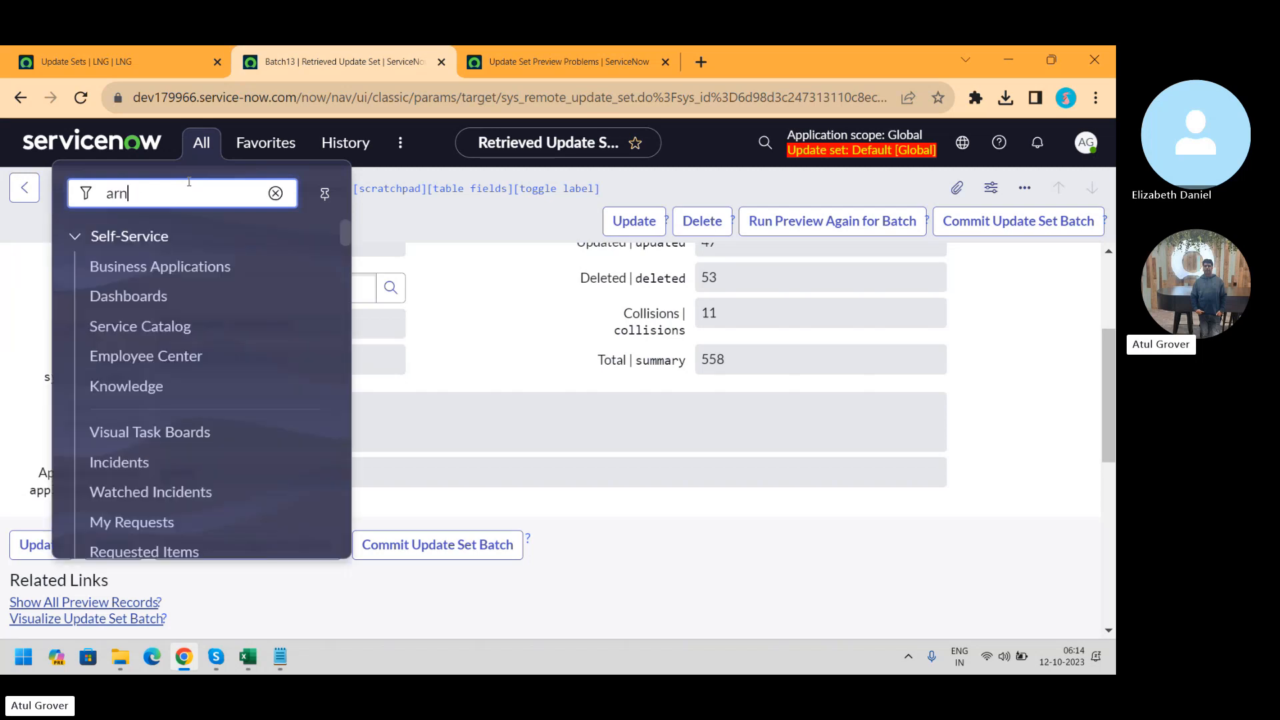
key(BackSpace)
key(BackSpace)
key(BackSpace)
key(BackSpace)
key(BackSpace)
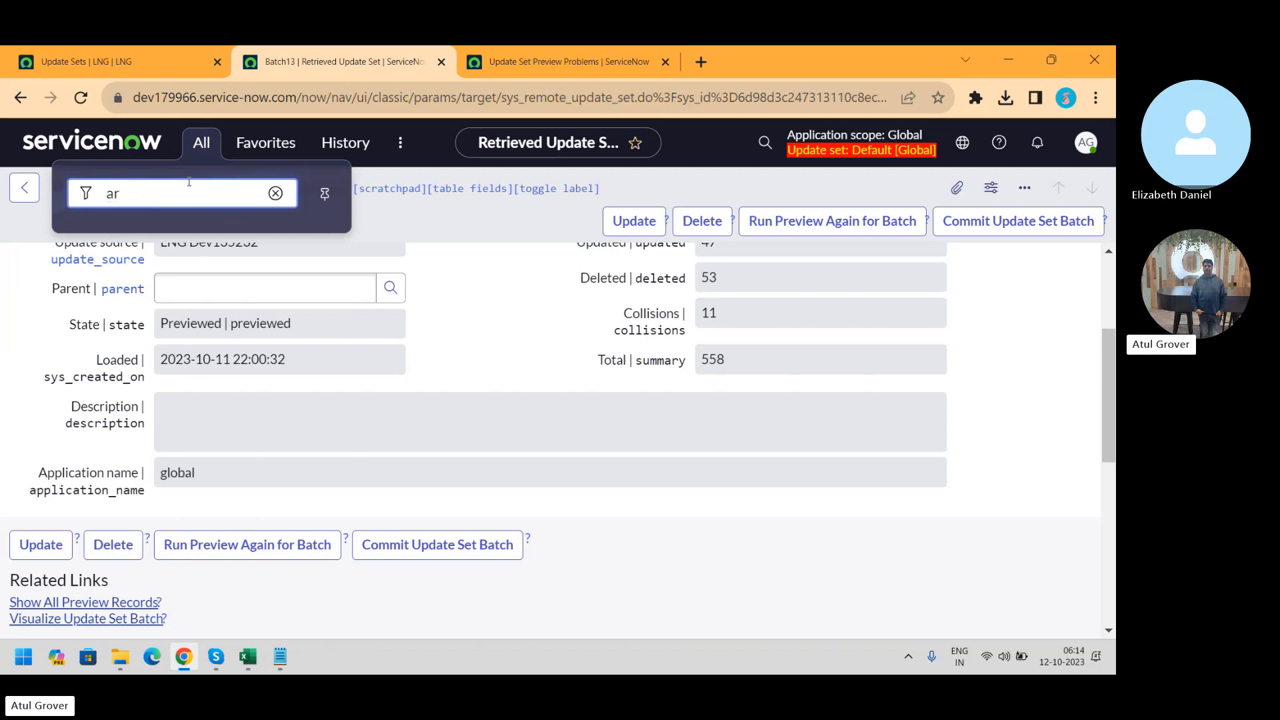
text(eliza)
Clear the navigation filter and commit the Batch13 update set batch
click(276, 194)
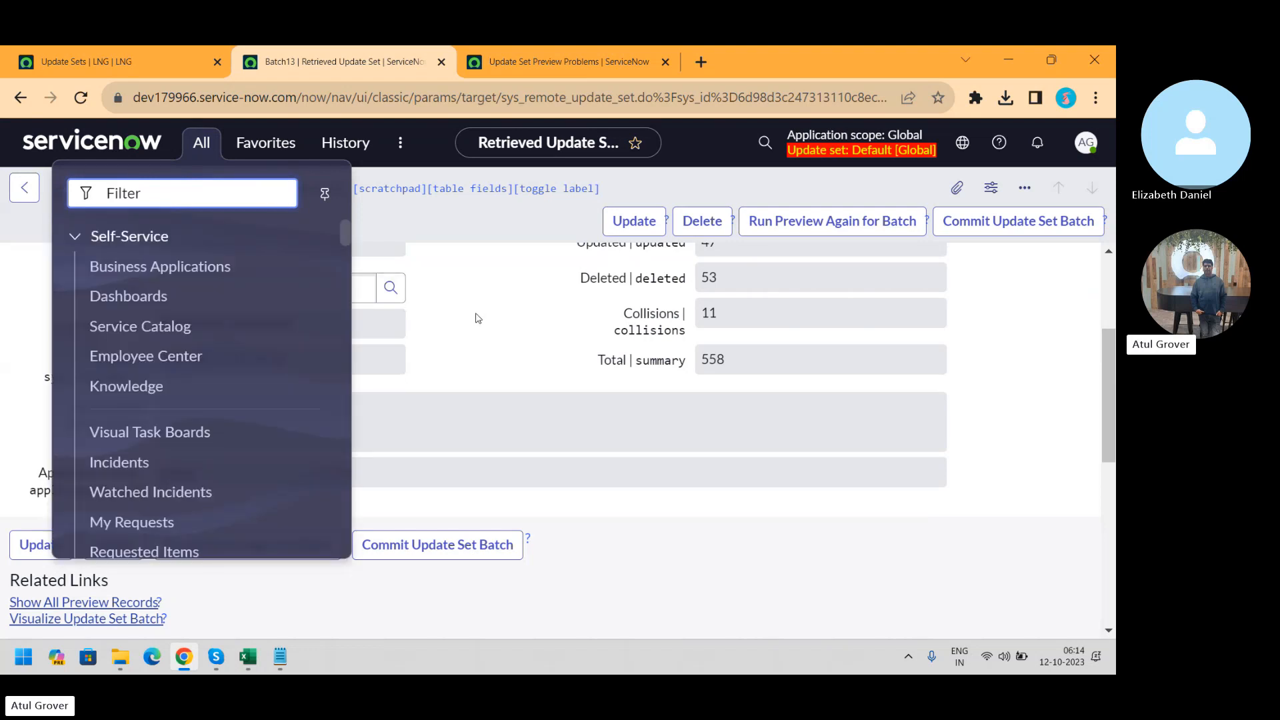
click(476, 318)
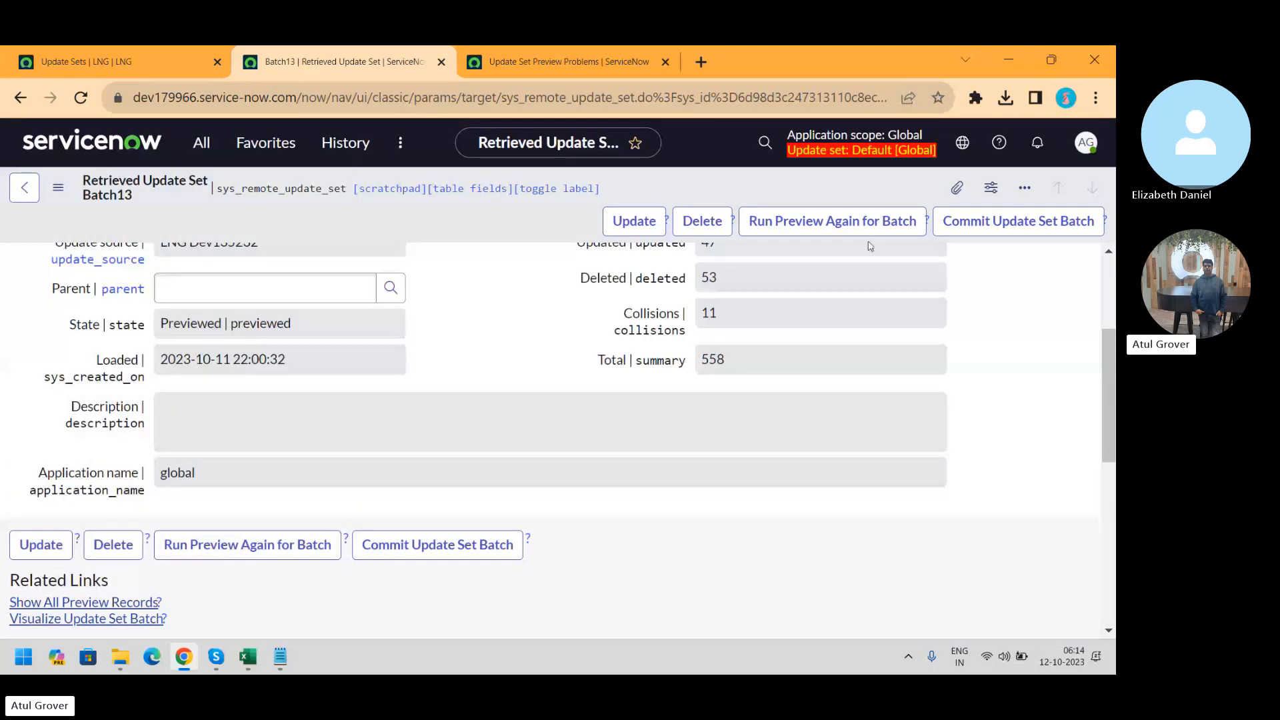
click(992, 222)
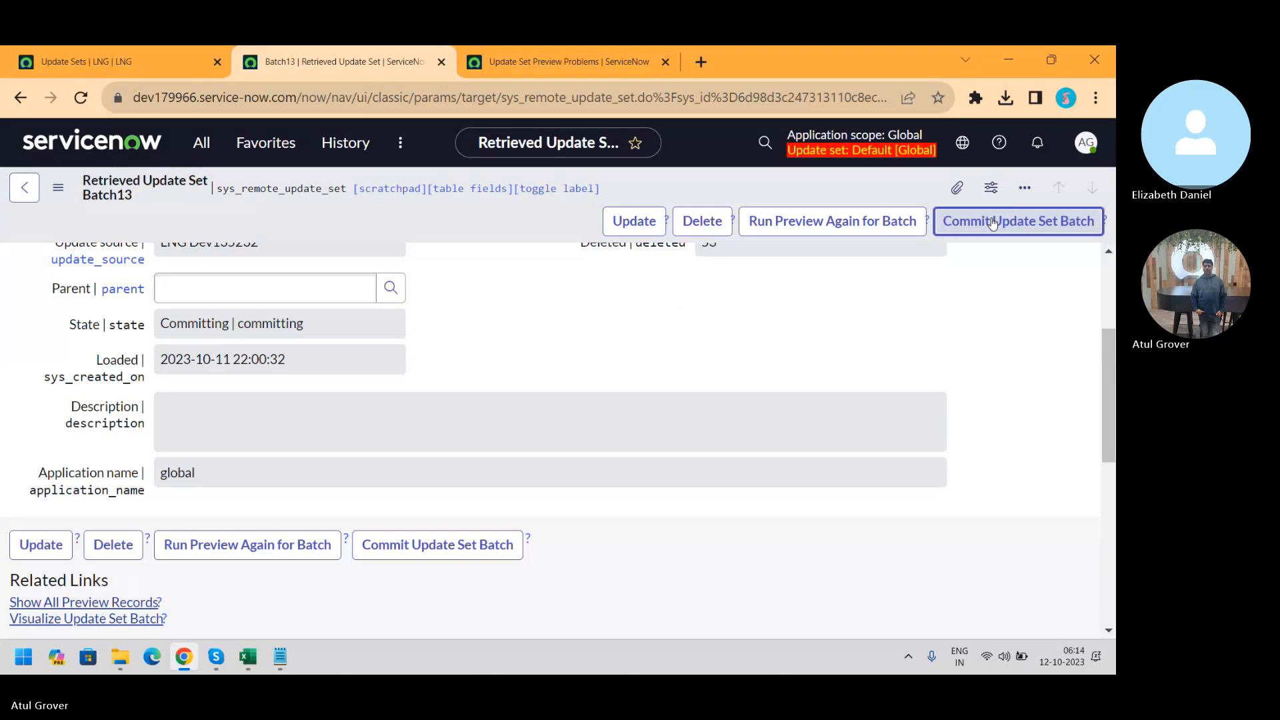
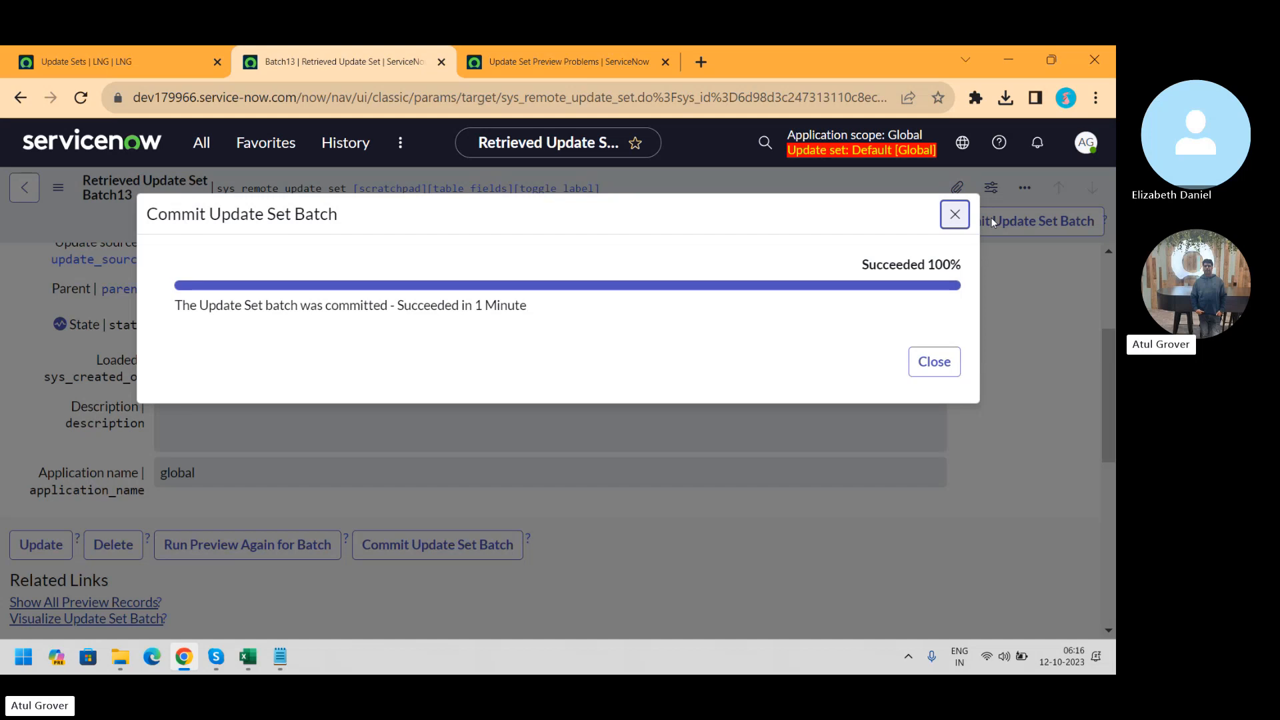
Dismiss the Batch13 commit result and reload the record, now Committed with 558 updates and 11 collisions
click(923, 370)
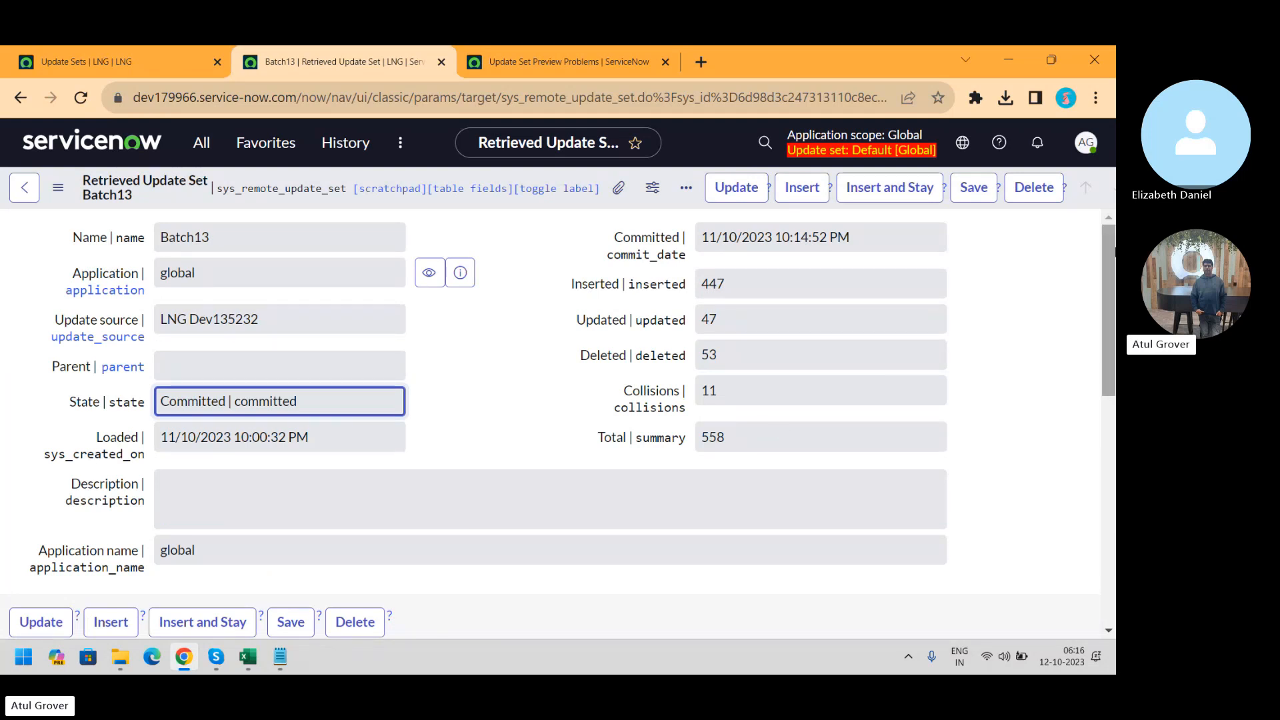
drag(1106, 245, 1110, 384)
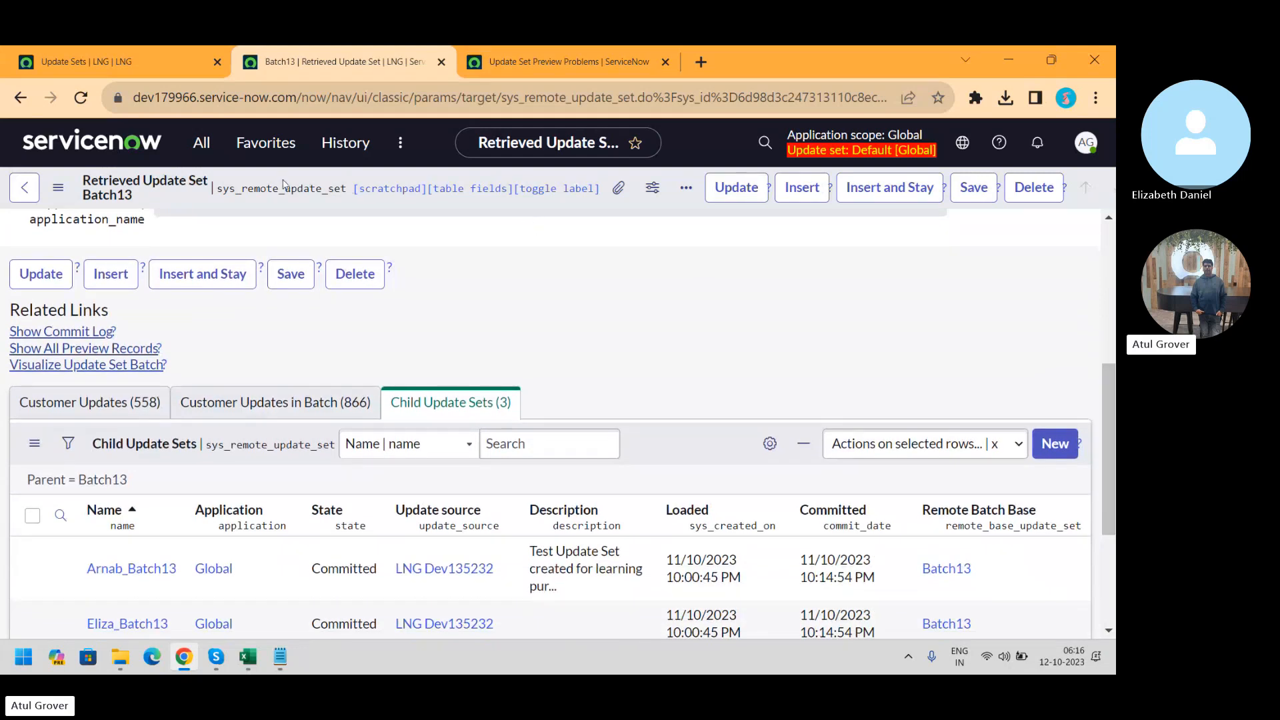
click(81, 97)
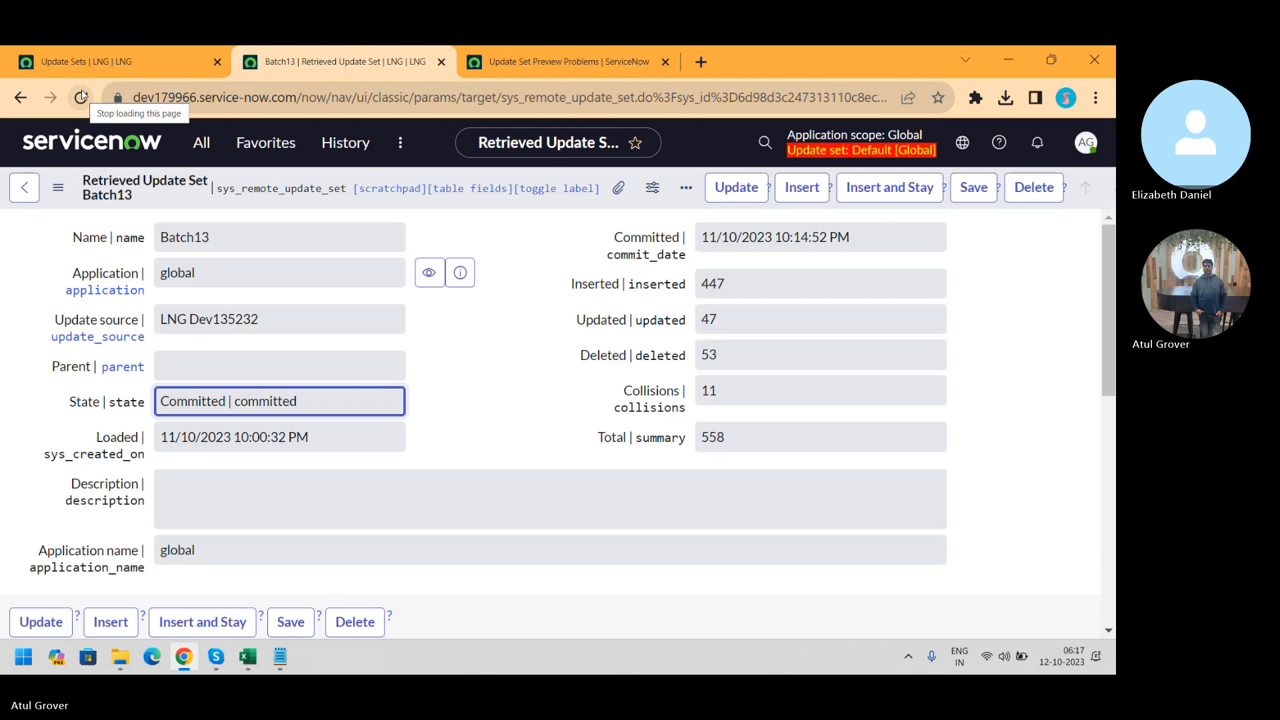
Filter the navigator by 'portal' and open the Service Portals list of 12 portals
click(201, 143)
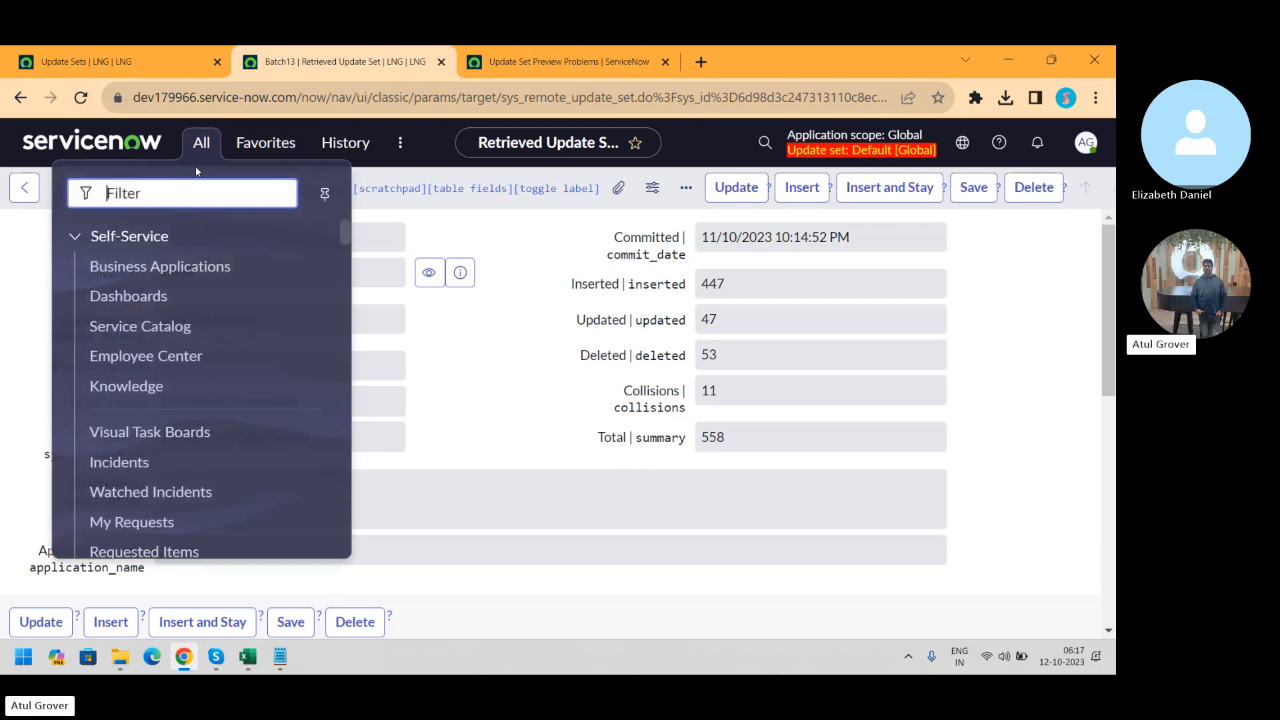
text(arn)
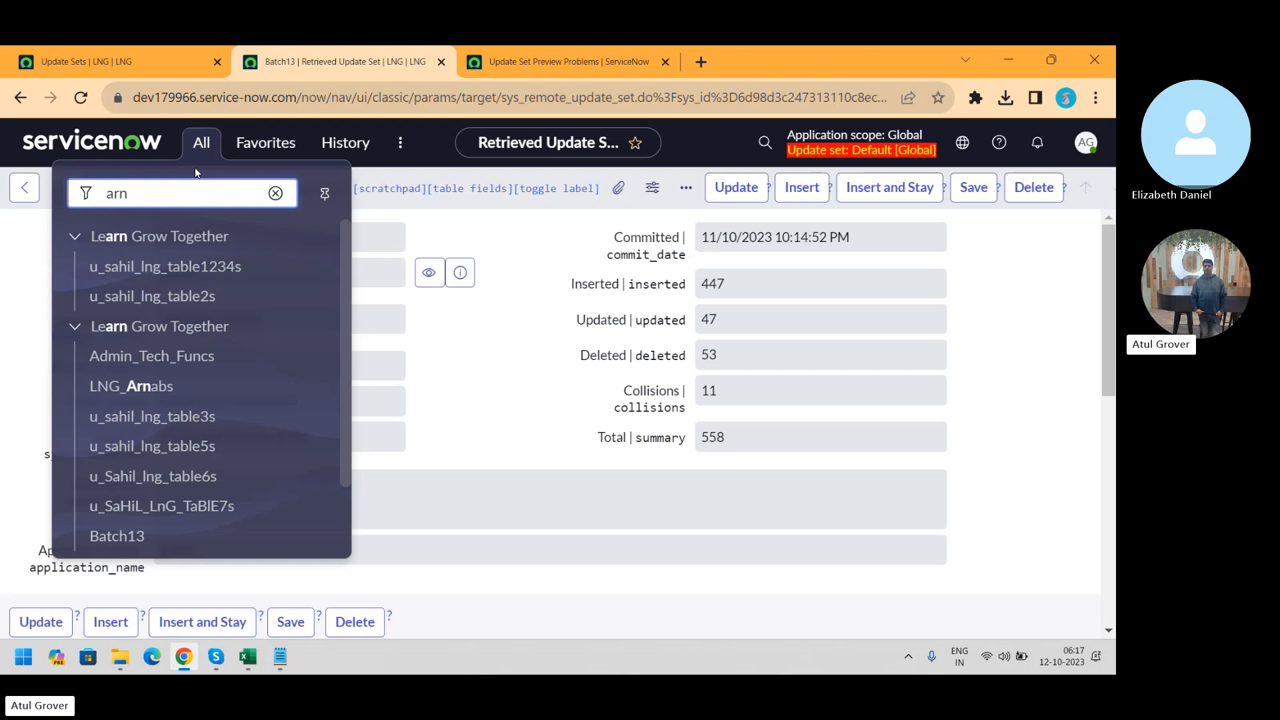
click(346, 240)
drag(346, 238, 352, 304)
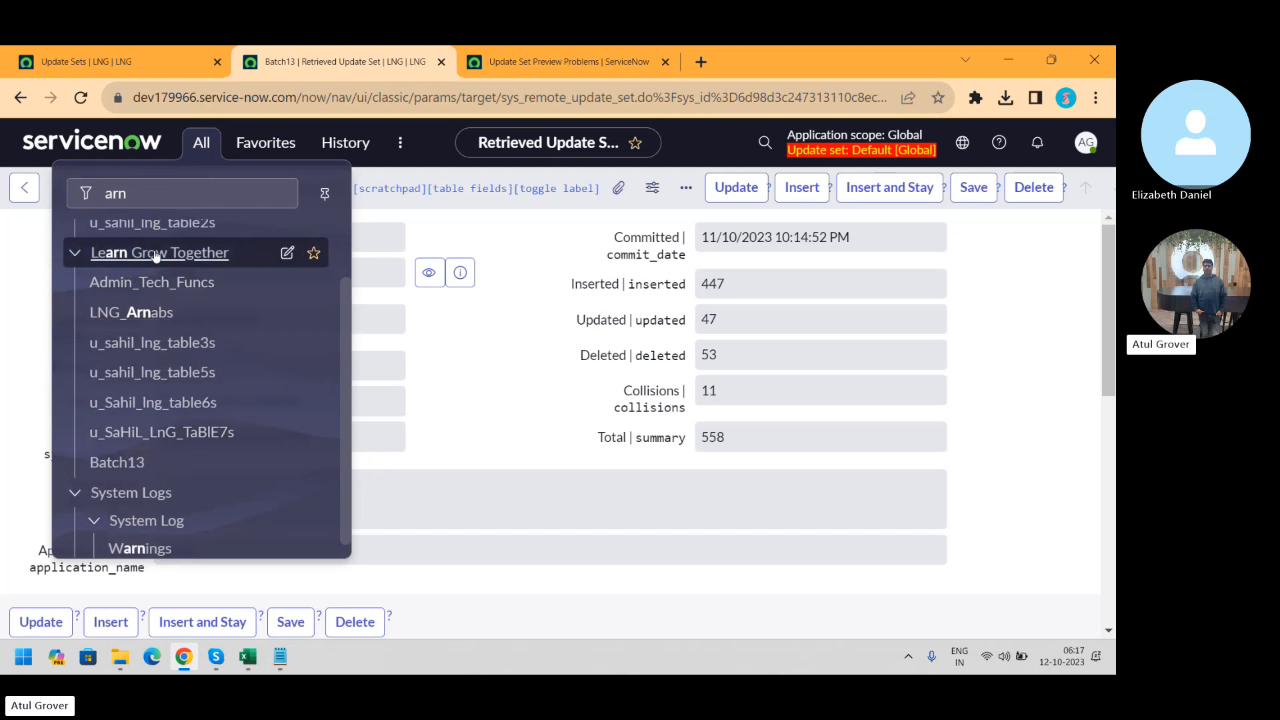
drag(344, 342, 343, 254)
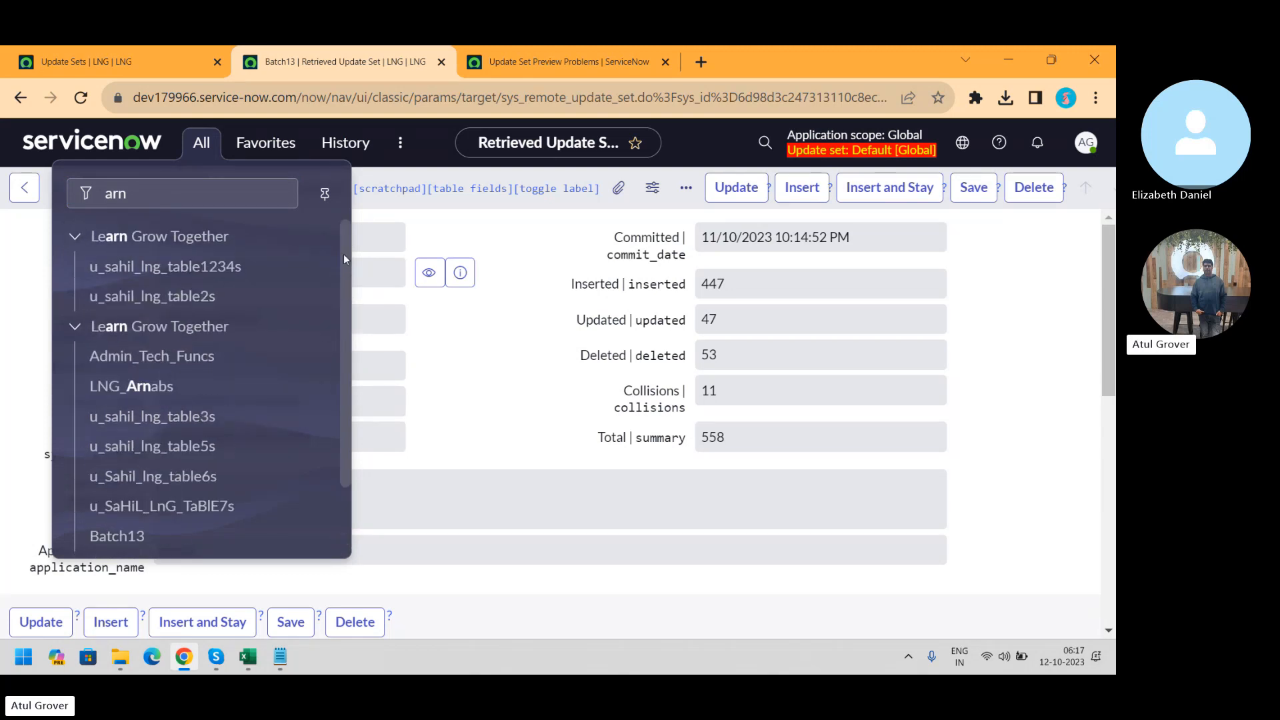
click(147, 197)
text(portal)
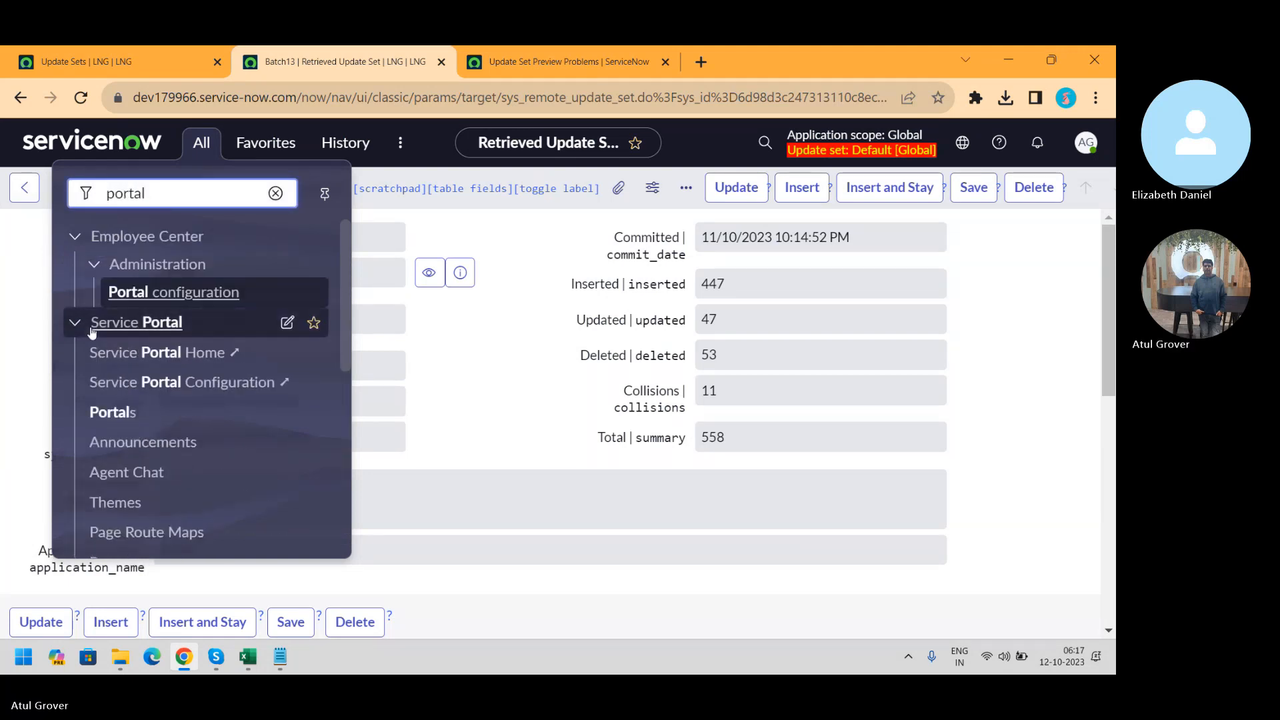
click(113, 412)
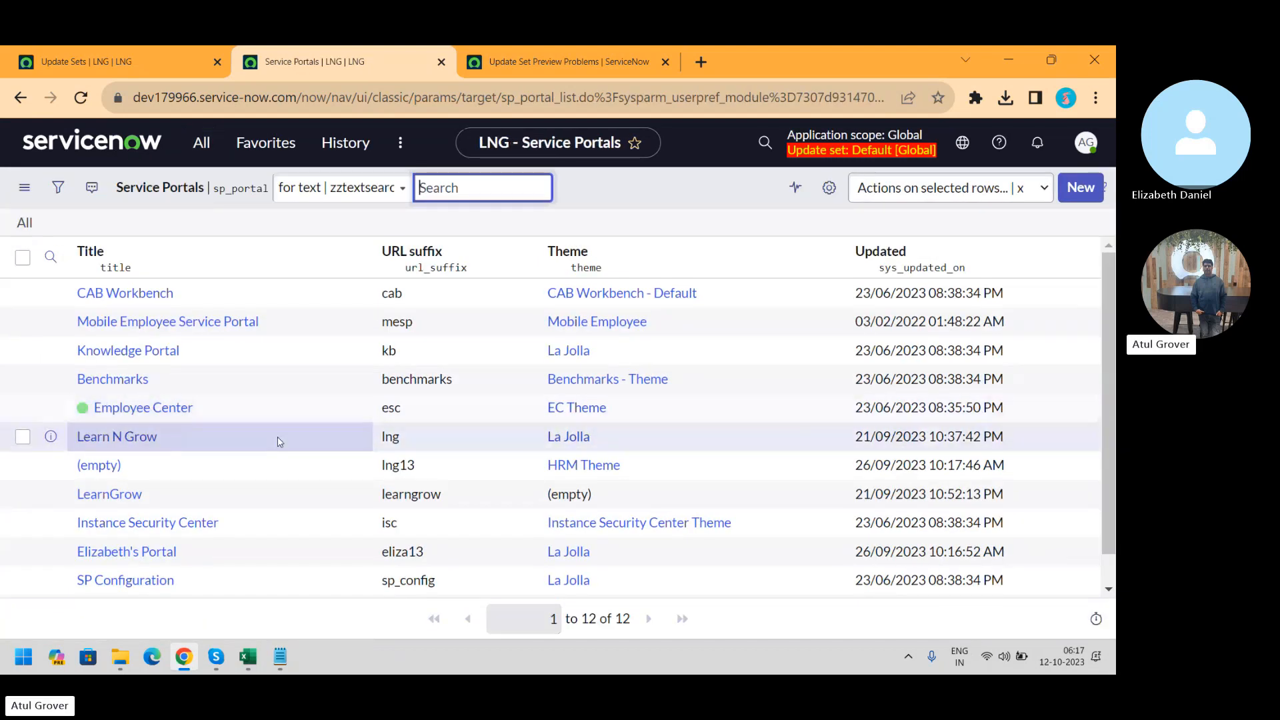
Select the Learn N Grow portal's 'lng' URL suffix, then switch to the Notepad deployment notes
click(412, 441)
drag(412, 441, 368, 445)
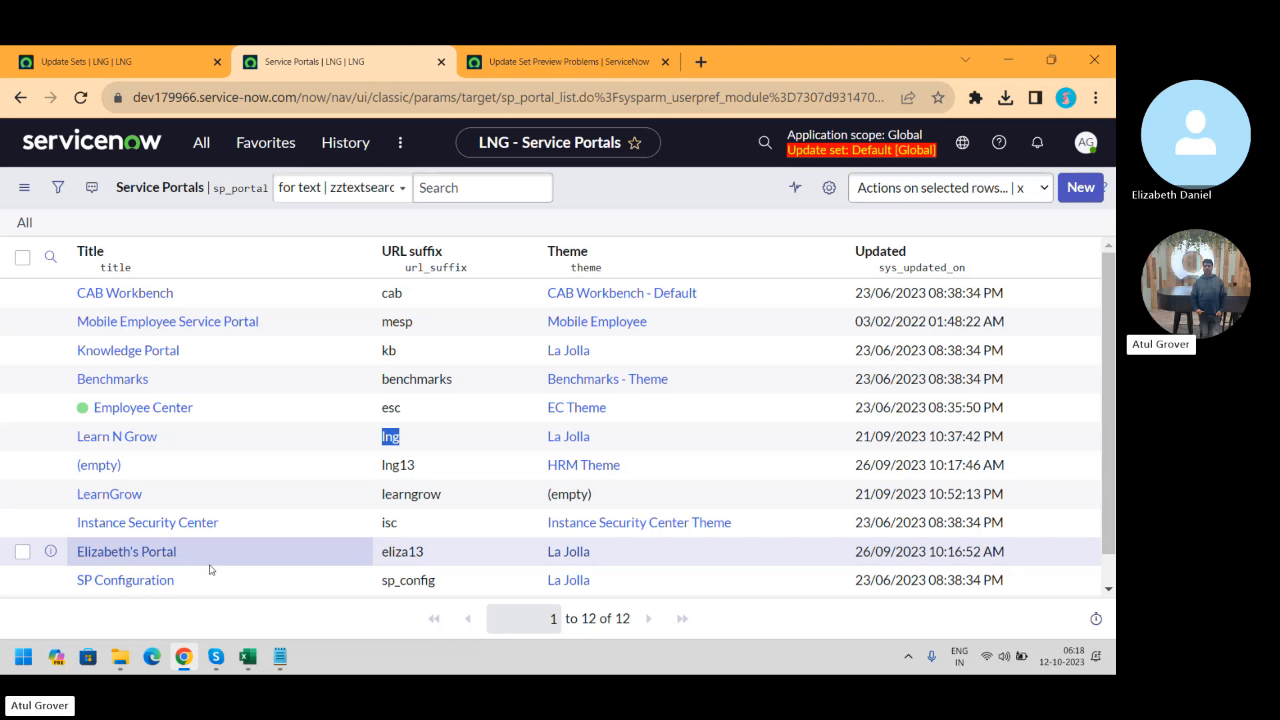
key(alt+Tab)
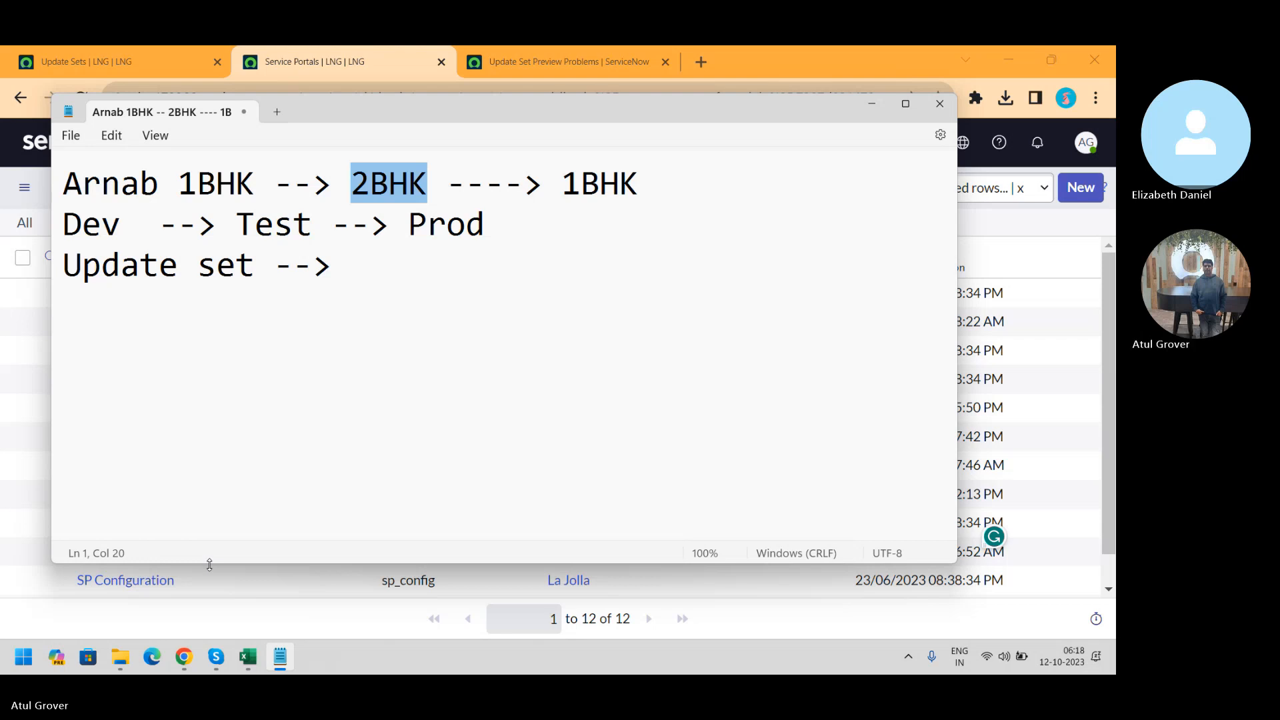
Leave the Notepad notes and return to the Service Portals list in Chrome
click(212, 570)
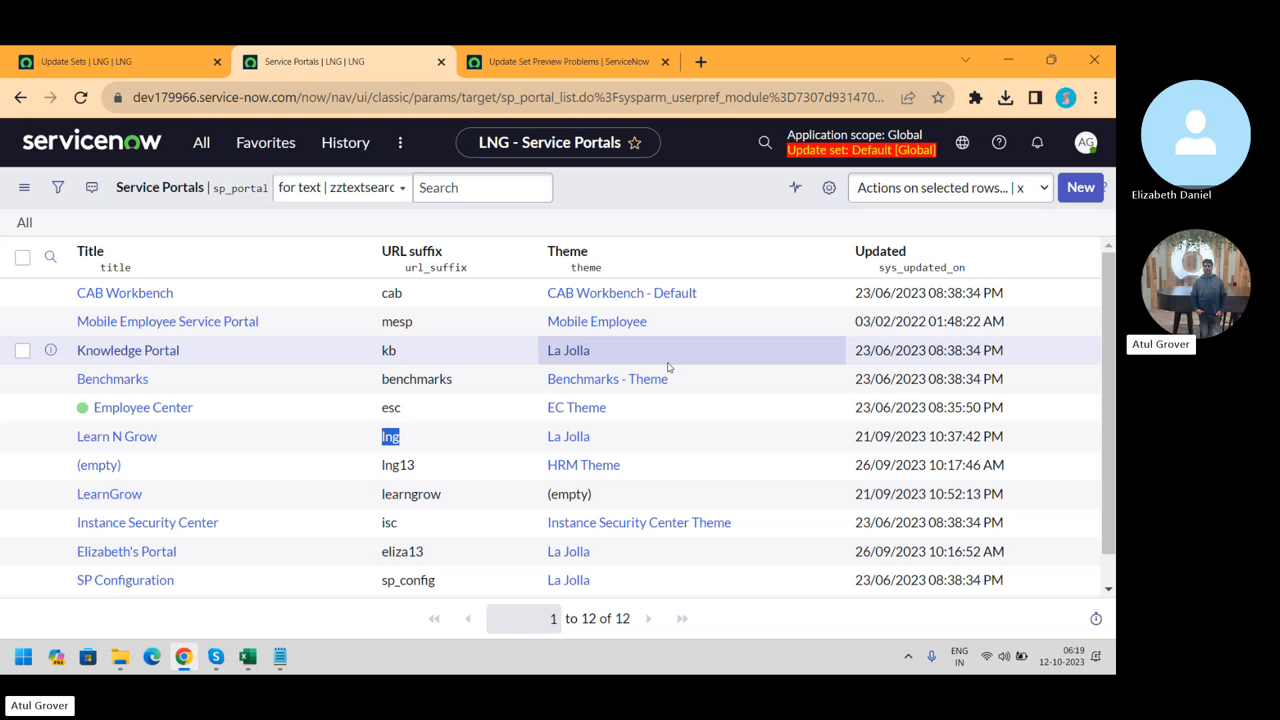
Open Batch13 from Retrieved Update Sets, showing 447 inserted, 47 updated, 53 deleted, 11 collisions
click(213, 150)
text(u)
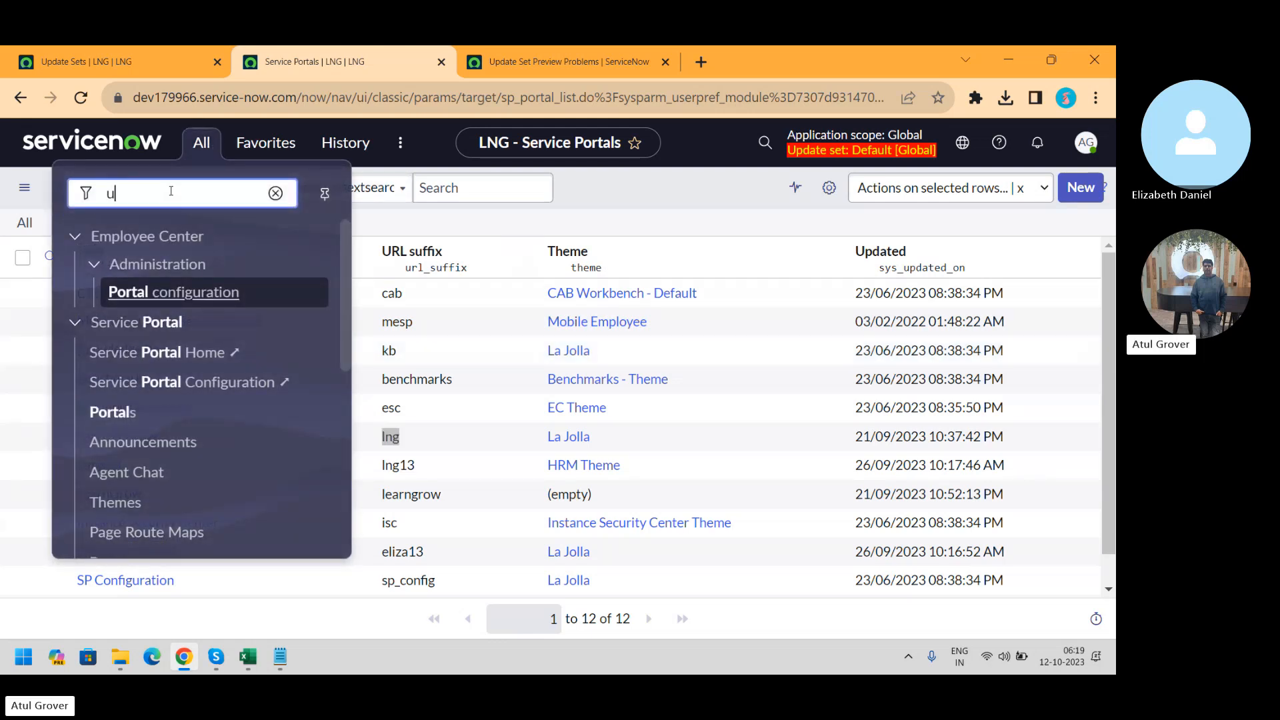
text(pdate set)
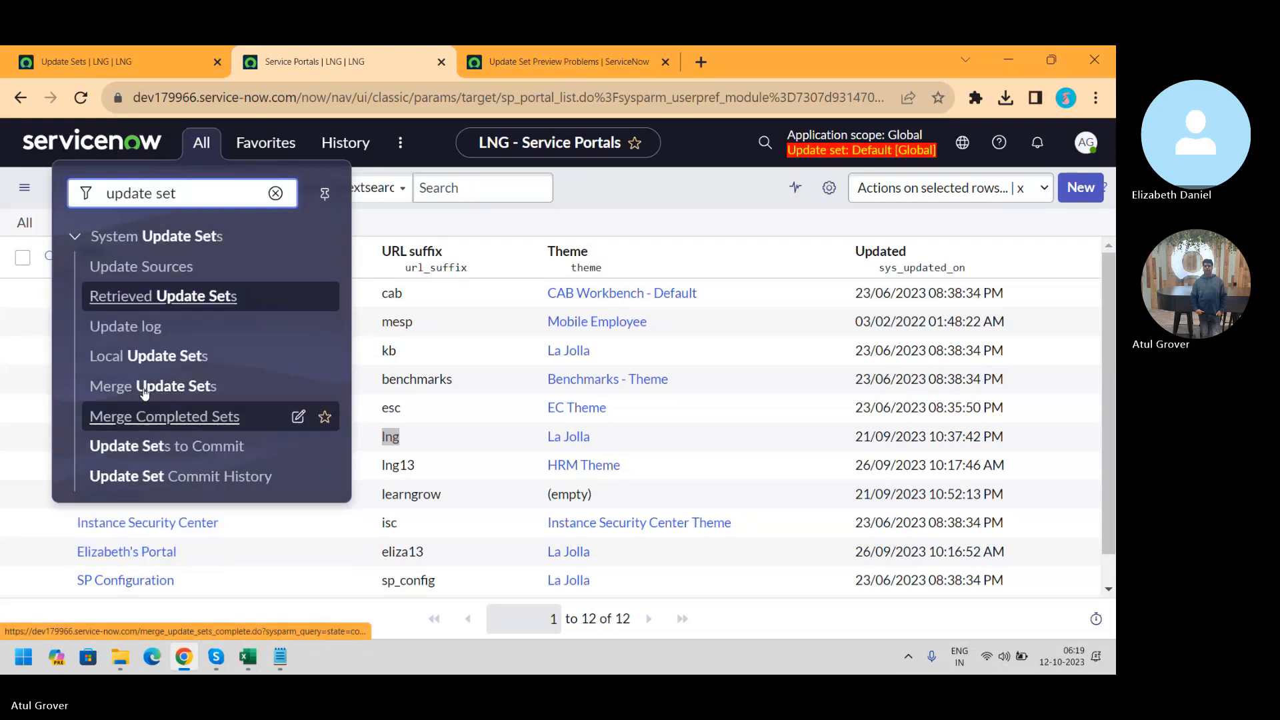
click(147, 297)
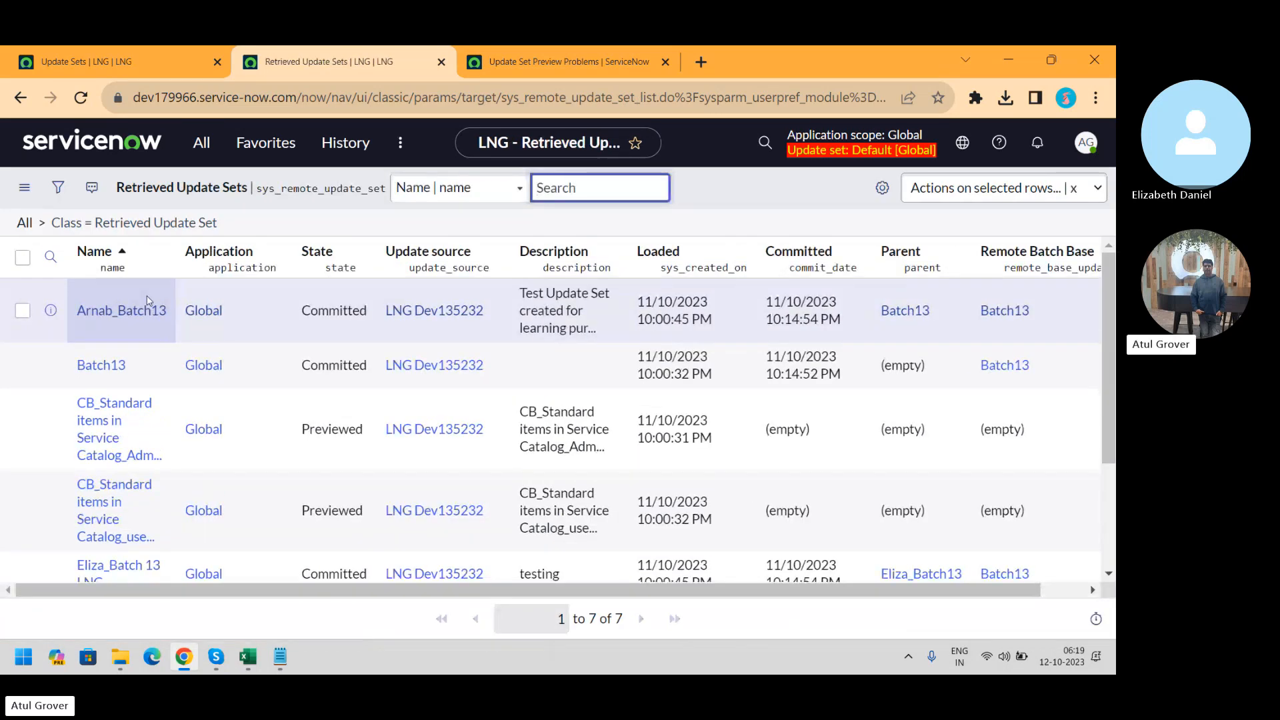
click(90, 365)
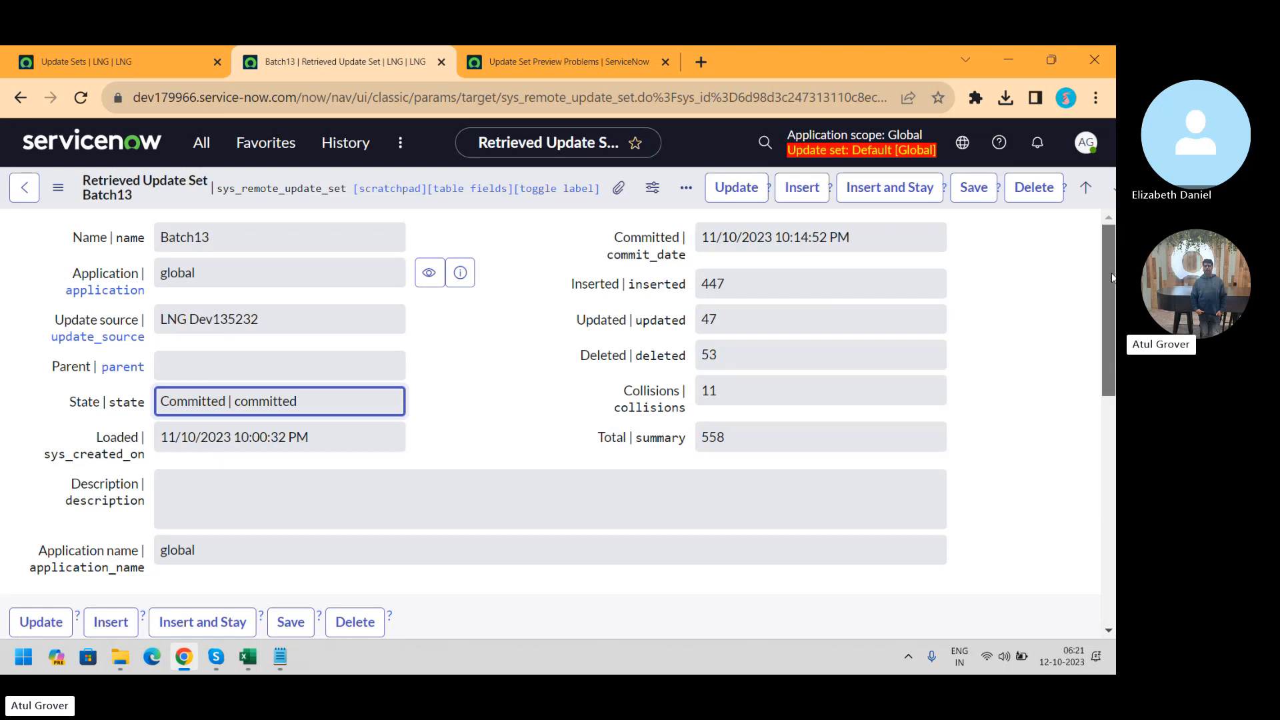
Review Batch13's 558 customer updates and the 866 customer updates across the whole batch
drag(1112, 278, 1112, 452)
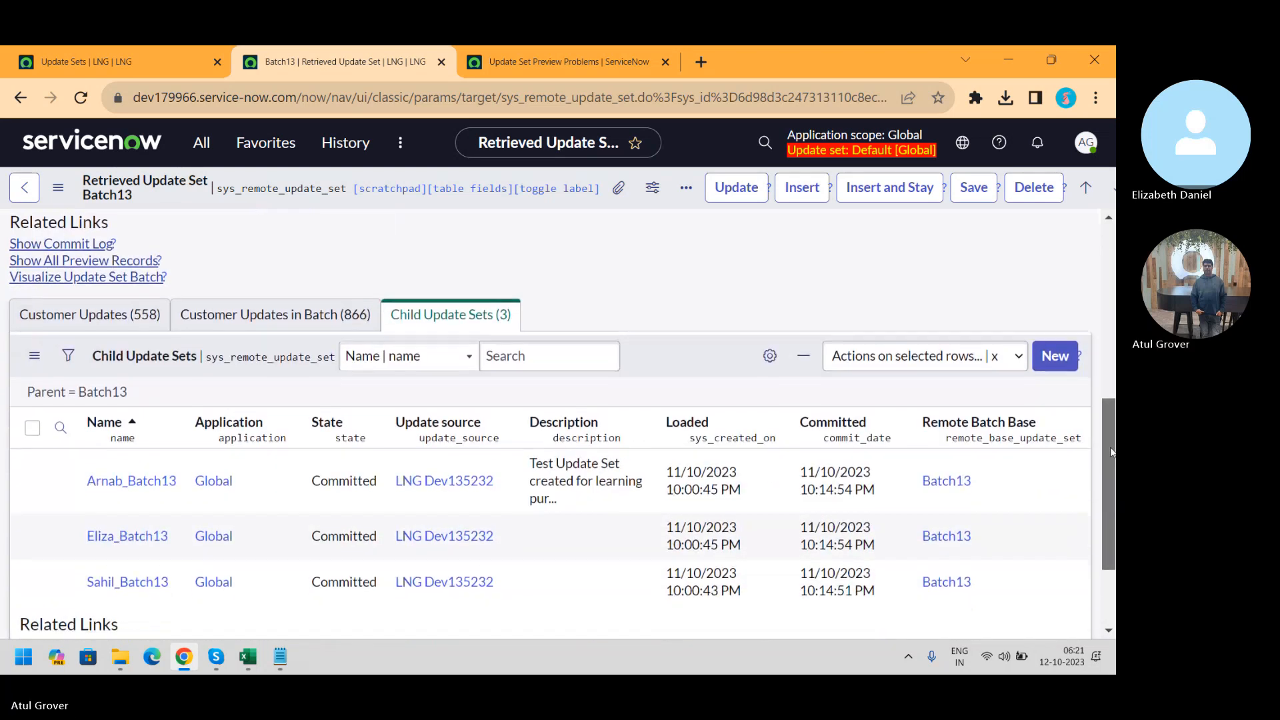
click(90, 315)
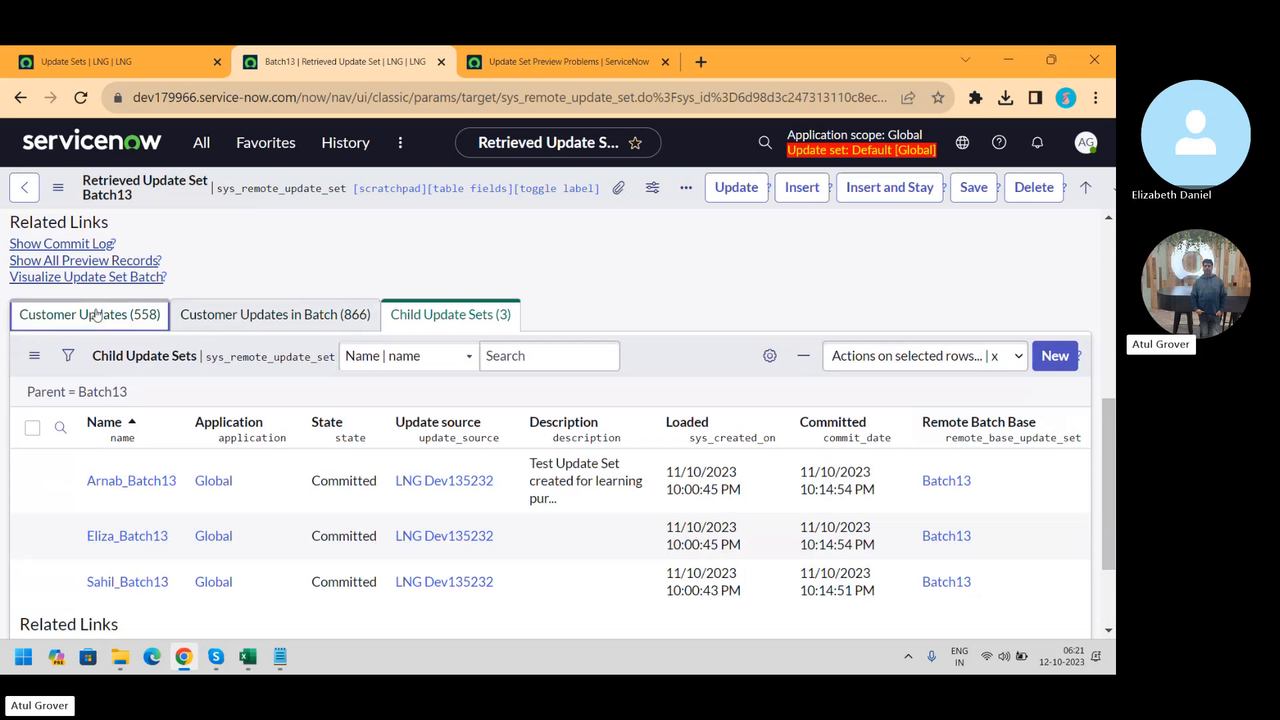
click(275, 330)
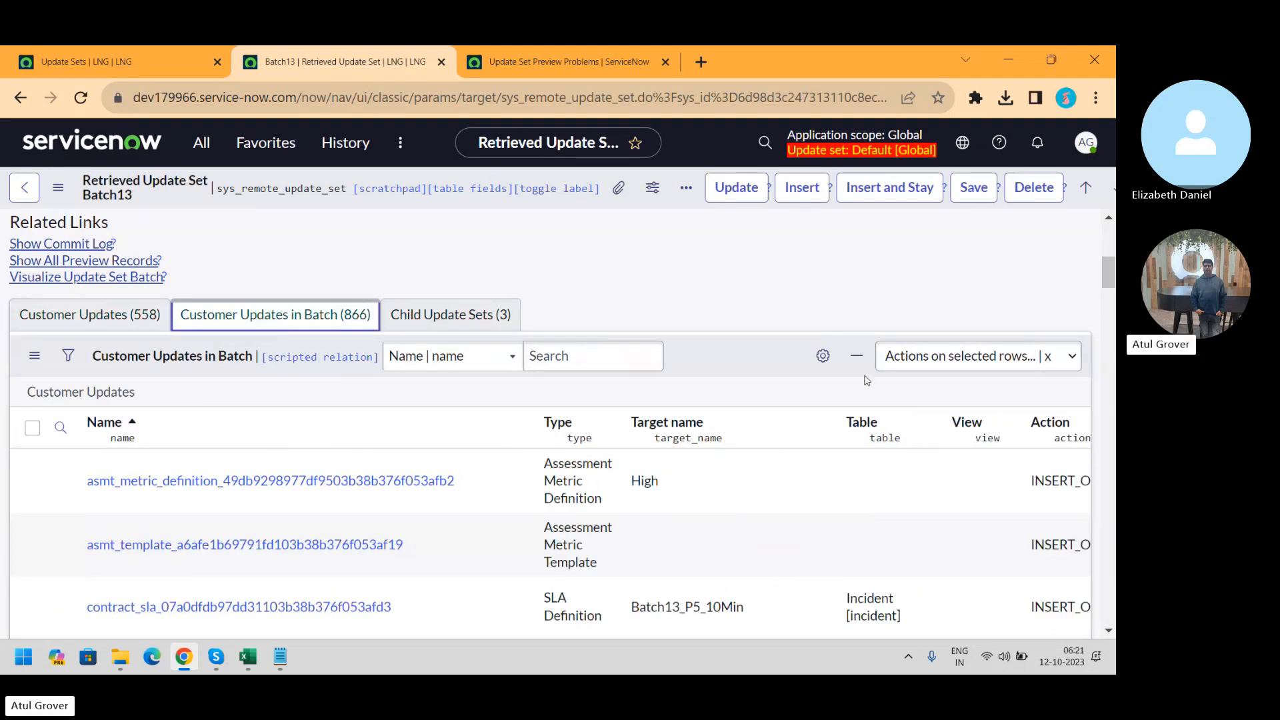
drag(1108, 280, 1112, 215)
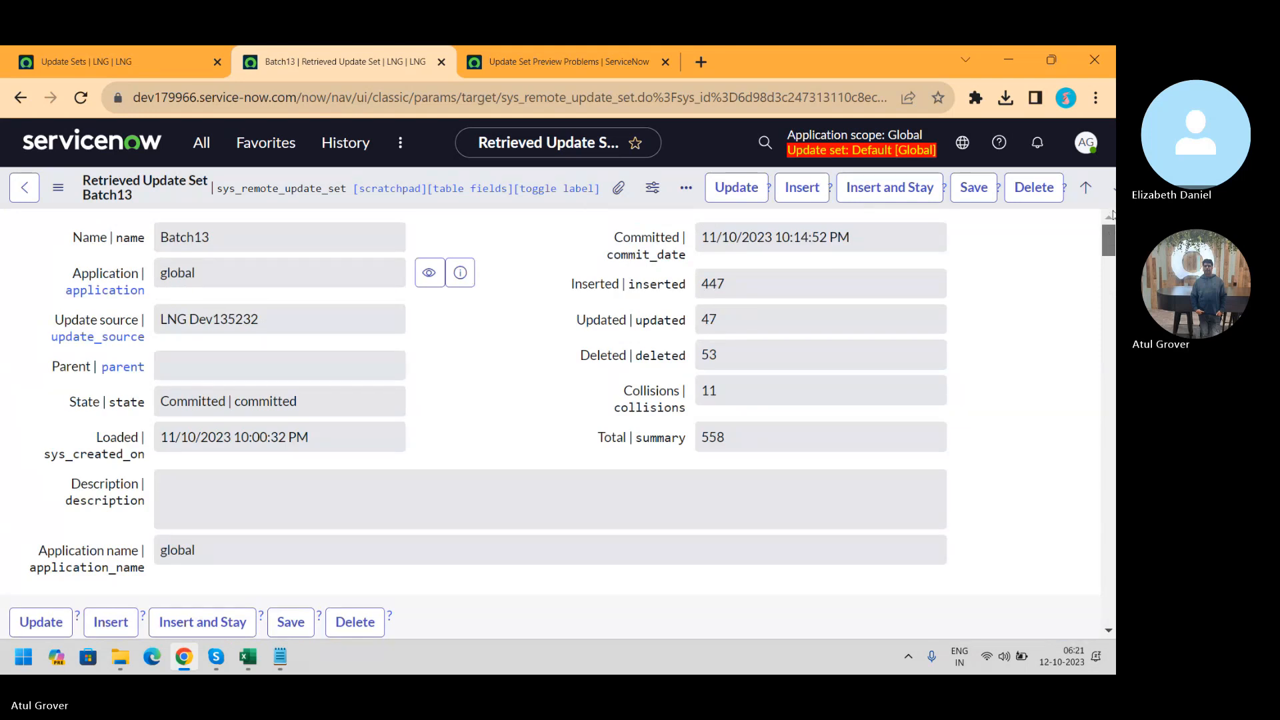
click(203, 143)
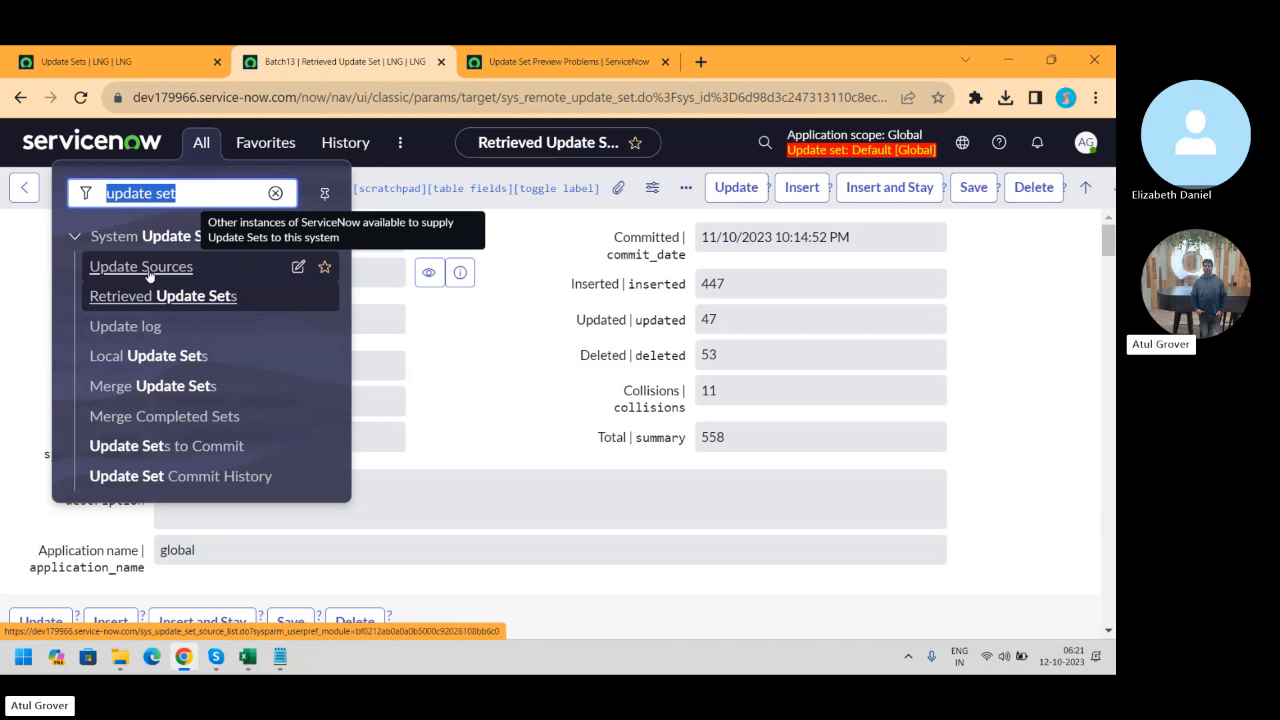
Open the local Batch13 update set and request a Back Out of it
click(166, 354)
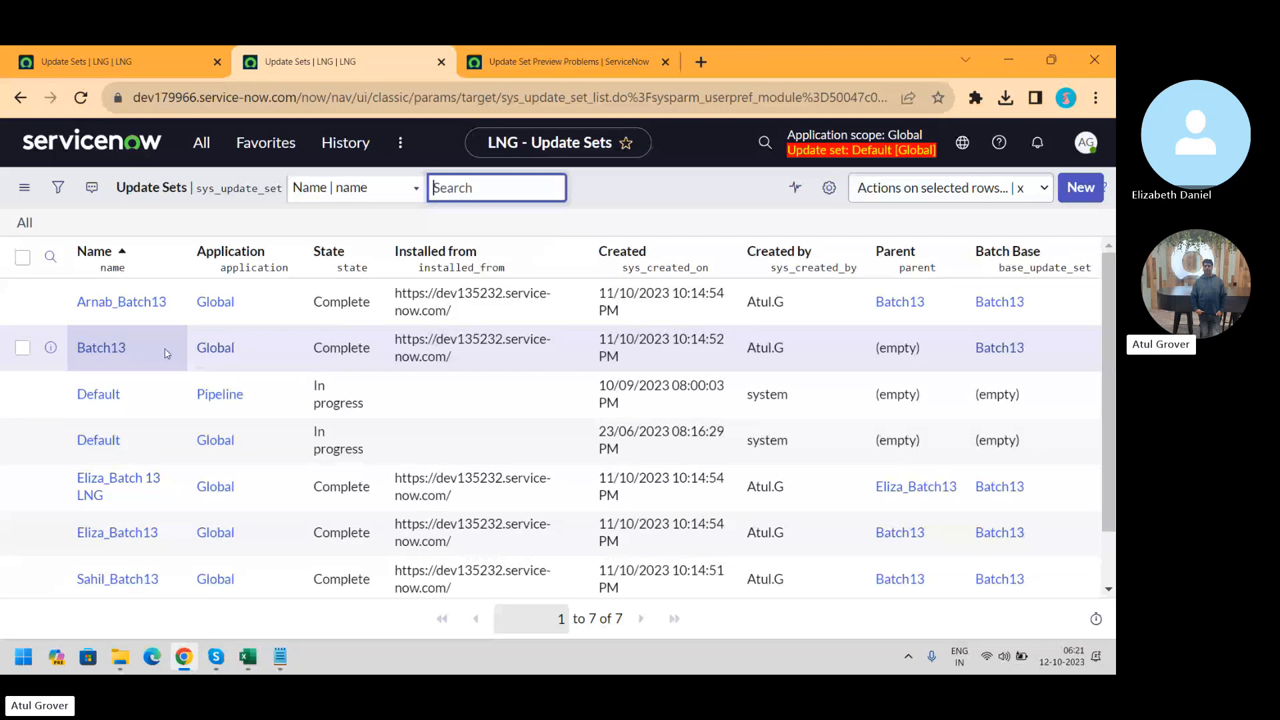
click(96, 352)
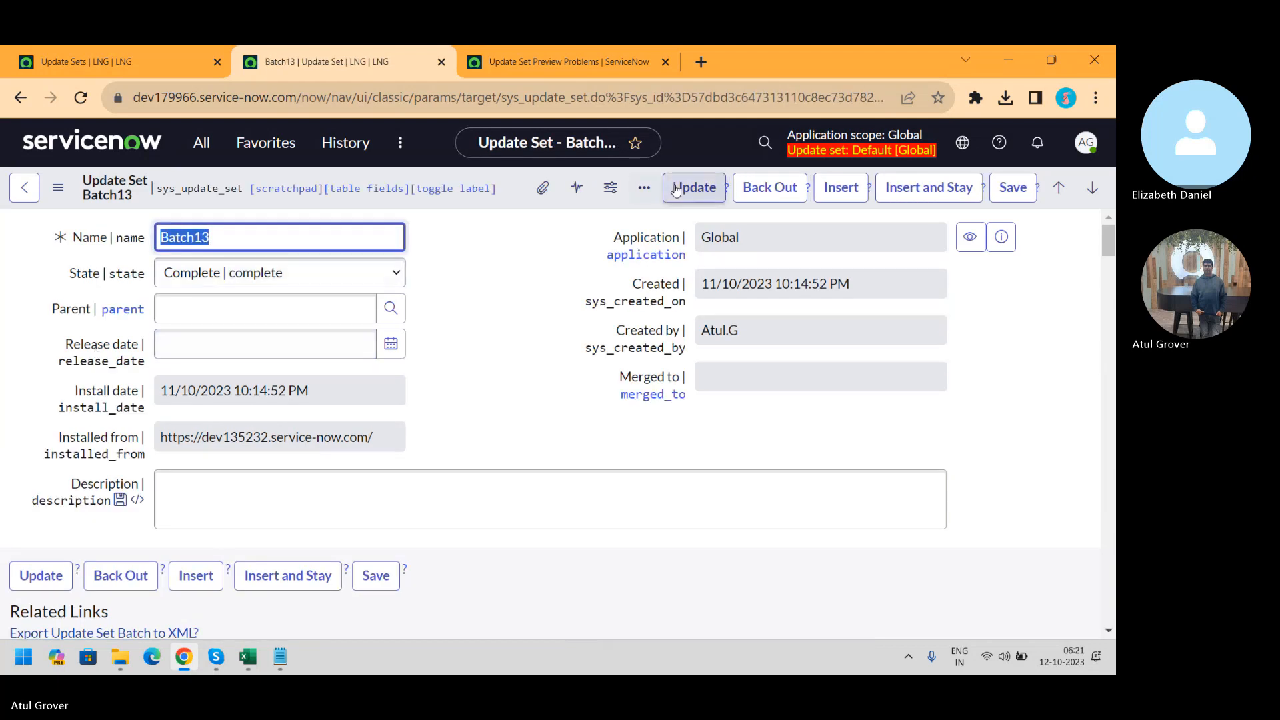
click(765, 199)
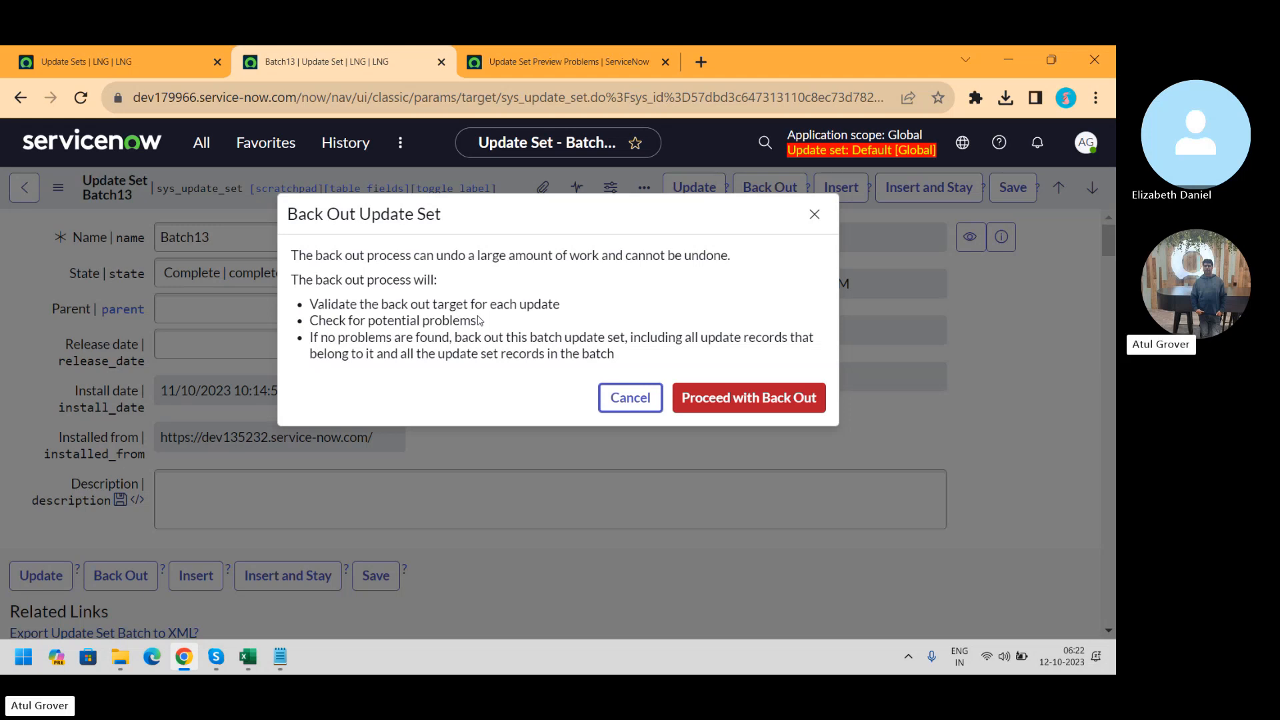
Switch to the Notepad note with the 1BHK --> 2BHK ----> 1BHK analogy above Dev --> Test --> Prod
key(alt+Tab)
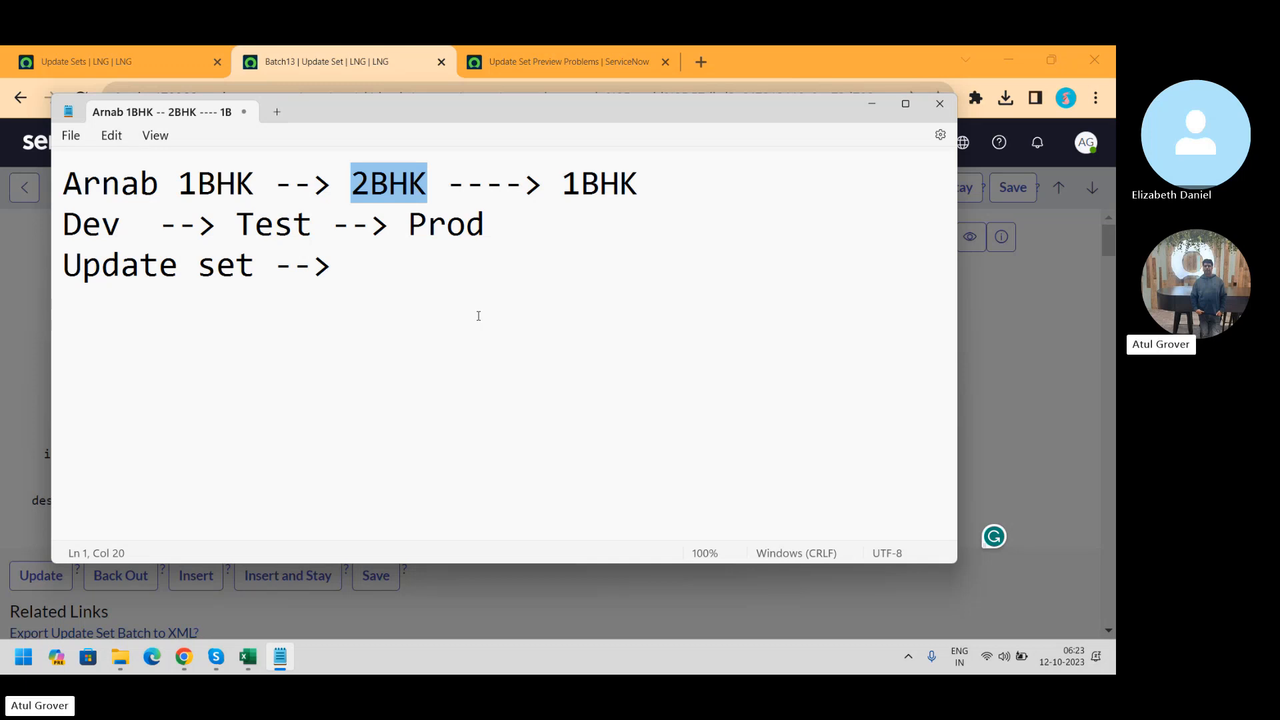
Return from Notepad to the pending Batch13 back-out confirmation in Chrome
key(alt+Tab)
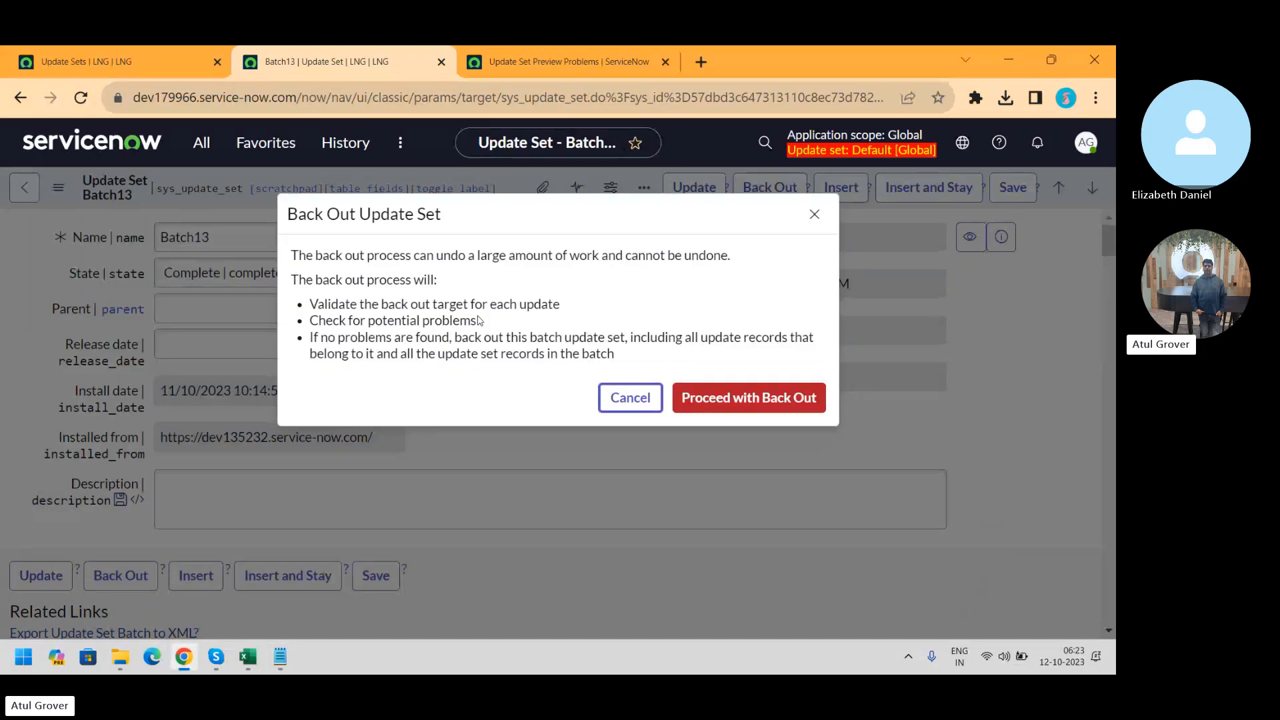
Proceed with backing out Batch13, then close the failed result reporting 2 problems
click(734, 408)
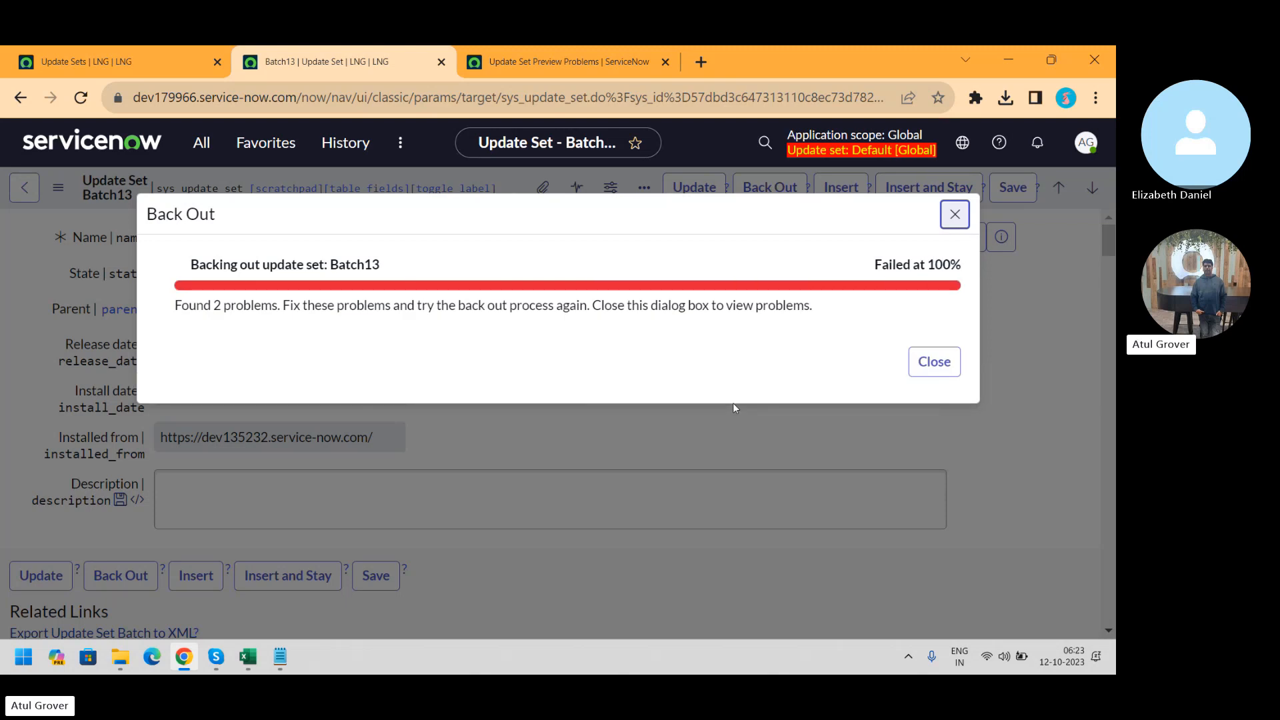
click(936, 362)
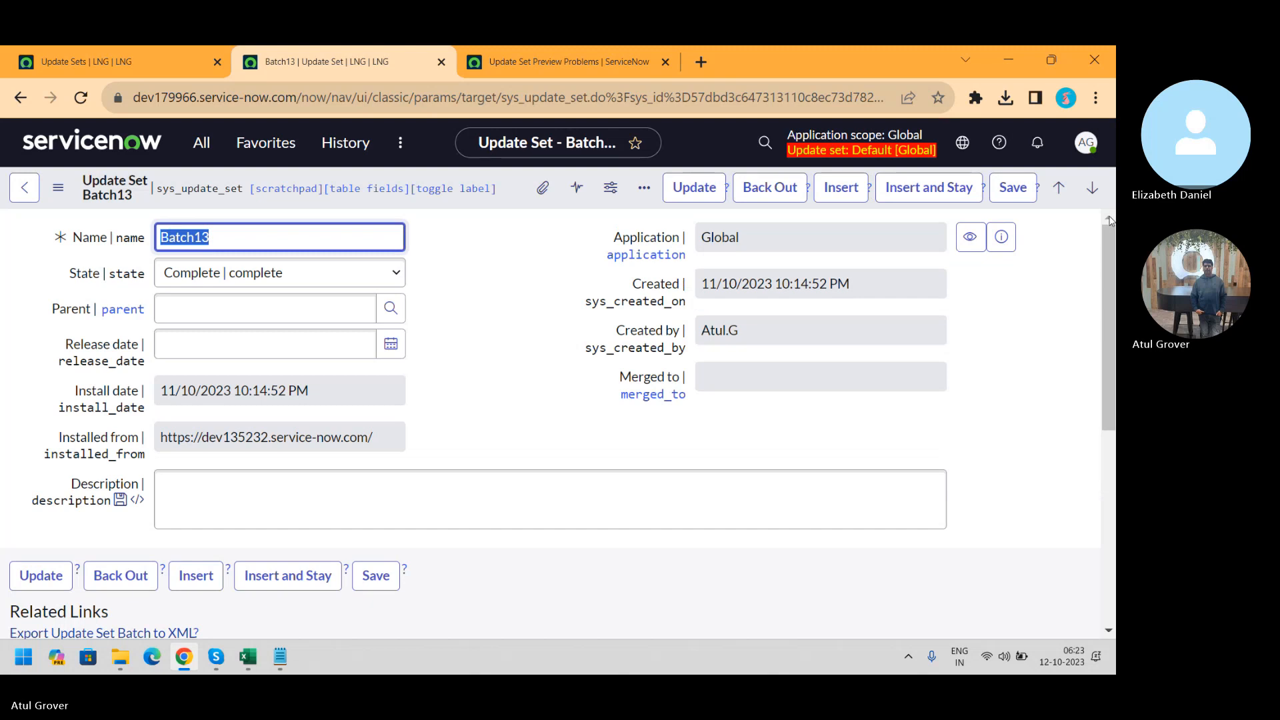
Scroll down the Batch13 form to the Backout Problems list with its two 'Do Nothing' entries
drag(1109, 240, 1111, 440)
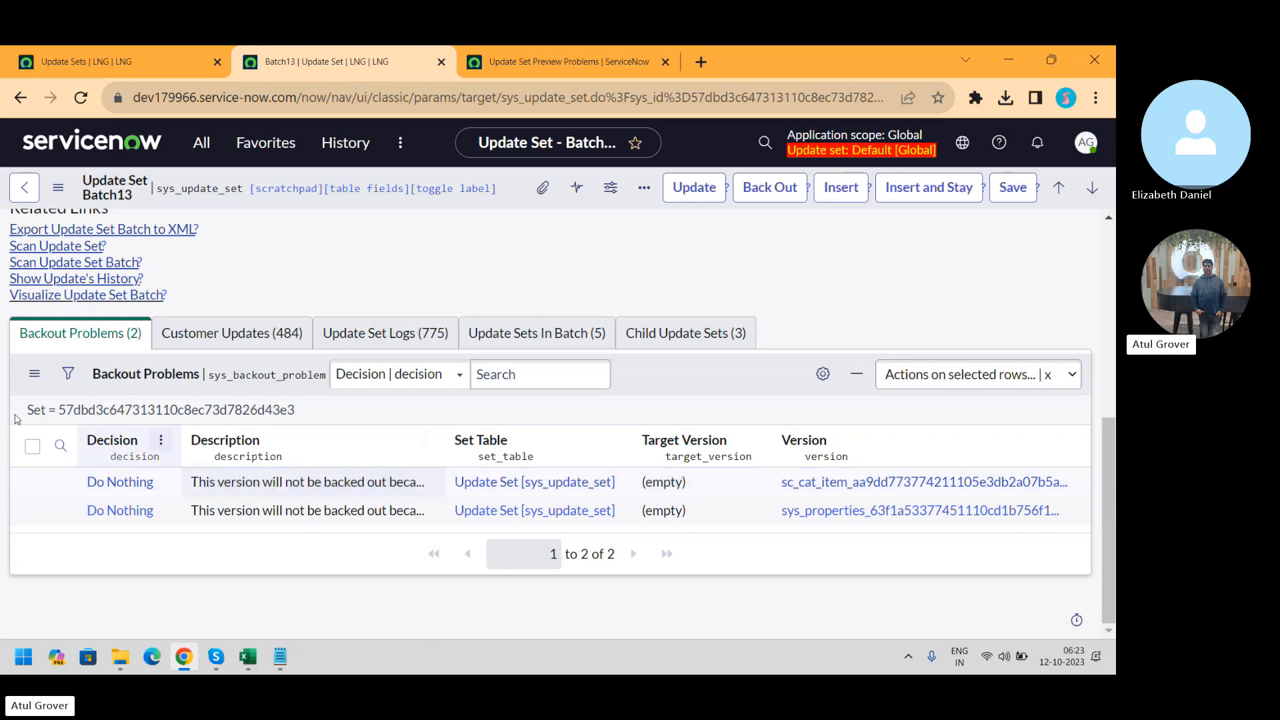
View the first 'Do Nothing' backout problem in a new tab, then switch back to the Batch13 tab
ctrl+click(132, 484)
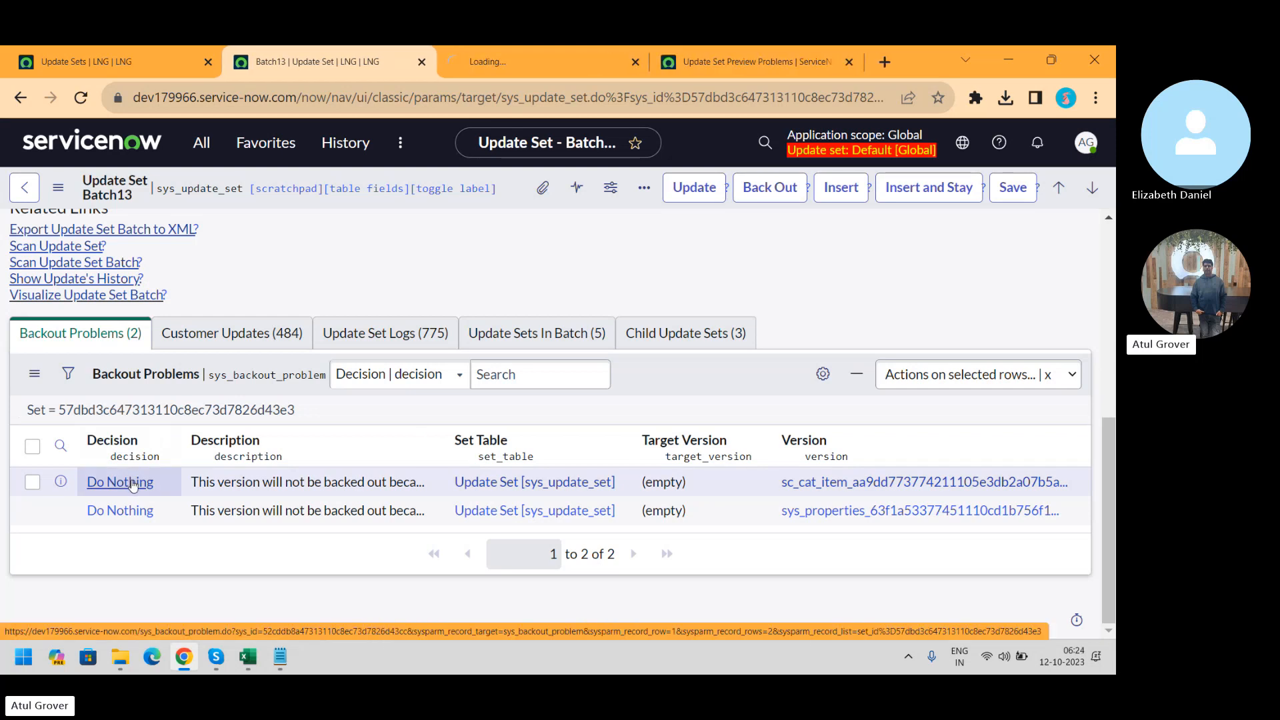
click(526, 59)
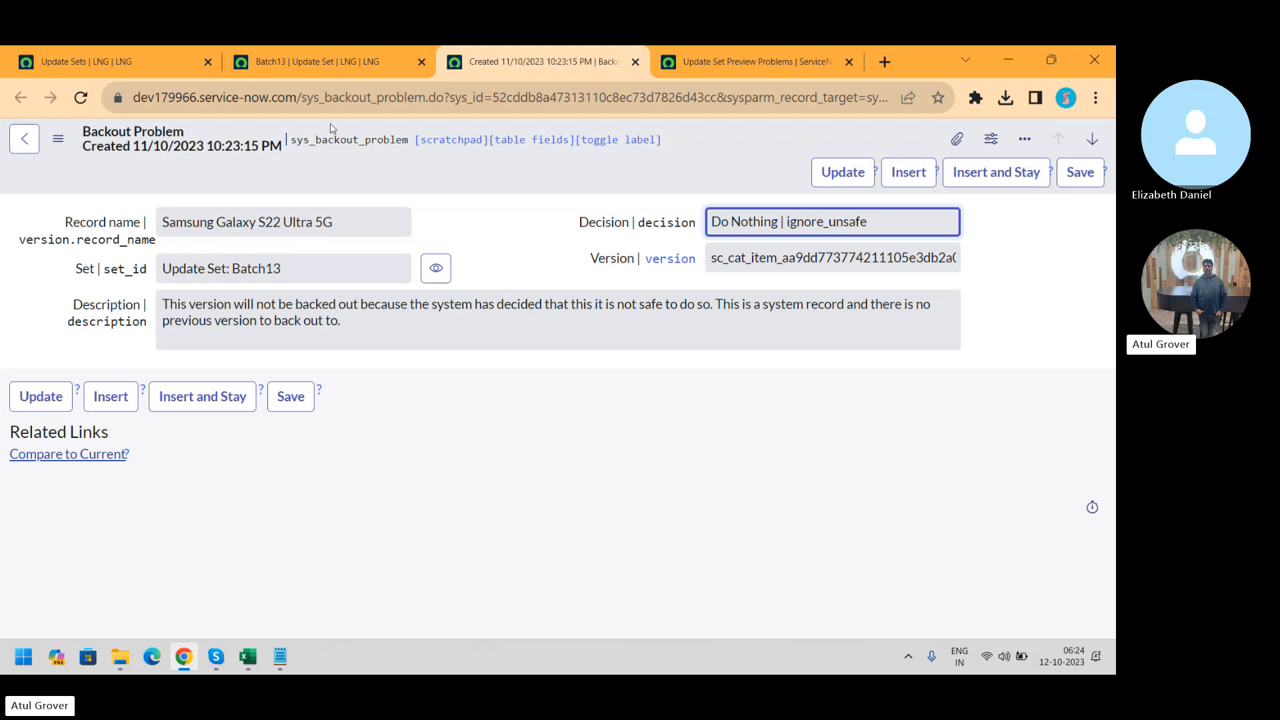
click(327, 56)
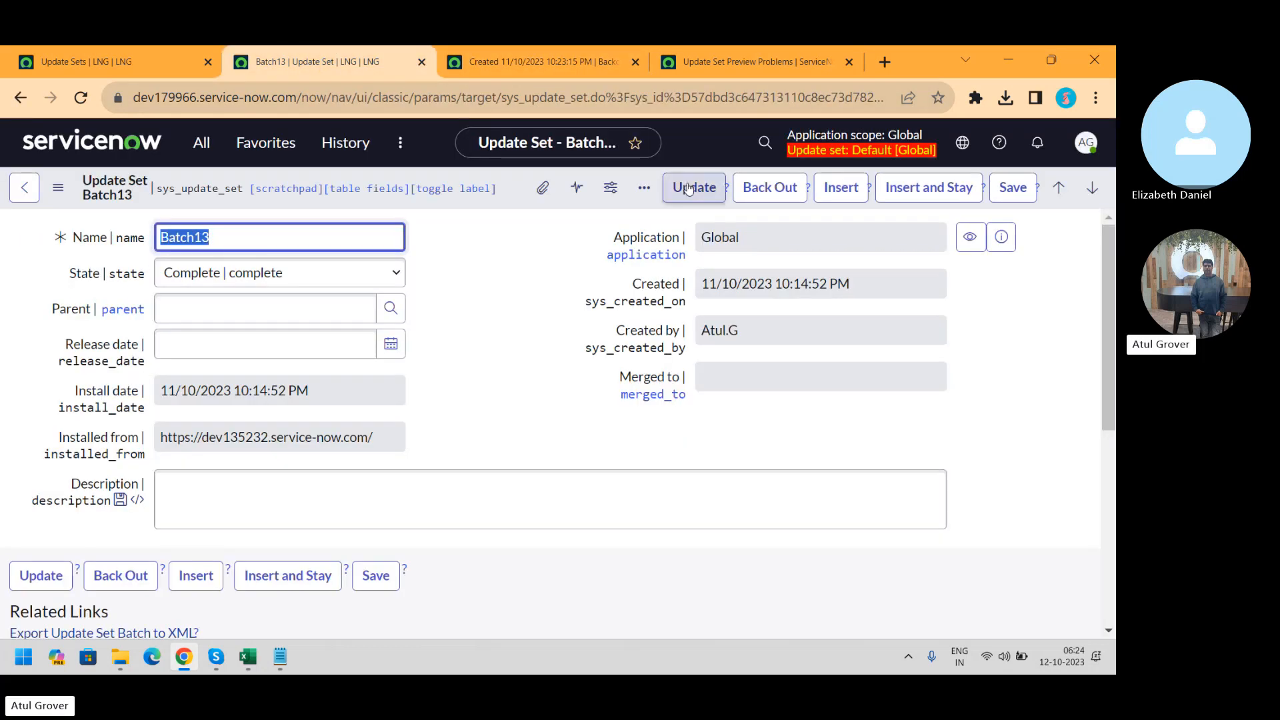
Back out the Batch13 update set, confirming 'Proceed with Back Out', and follow its progress
click(759, 192)
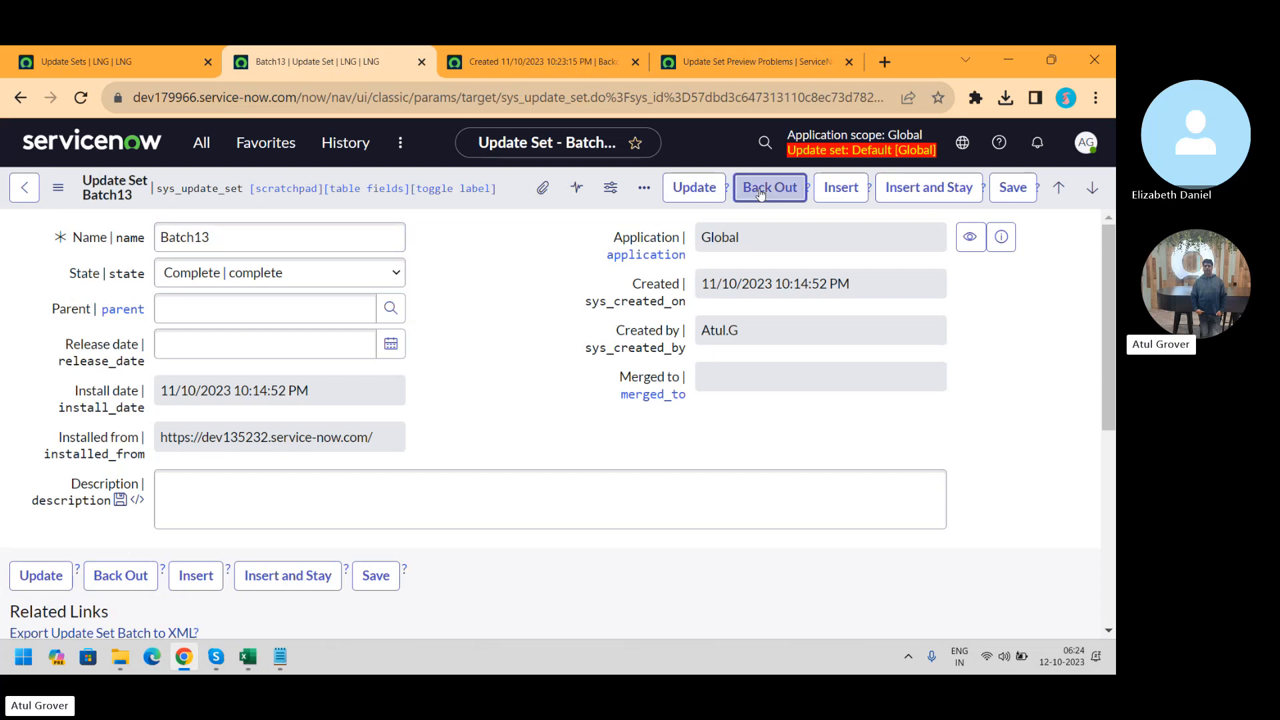
click(719, 398)
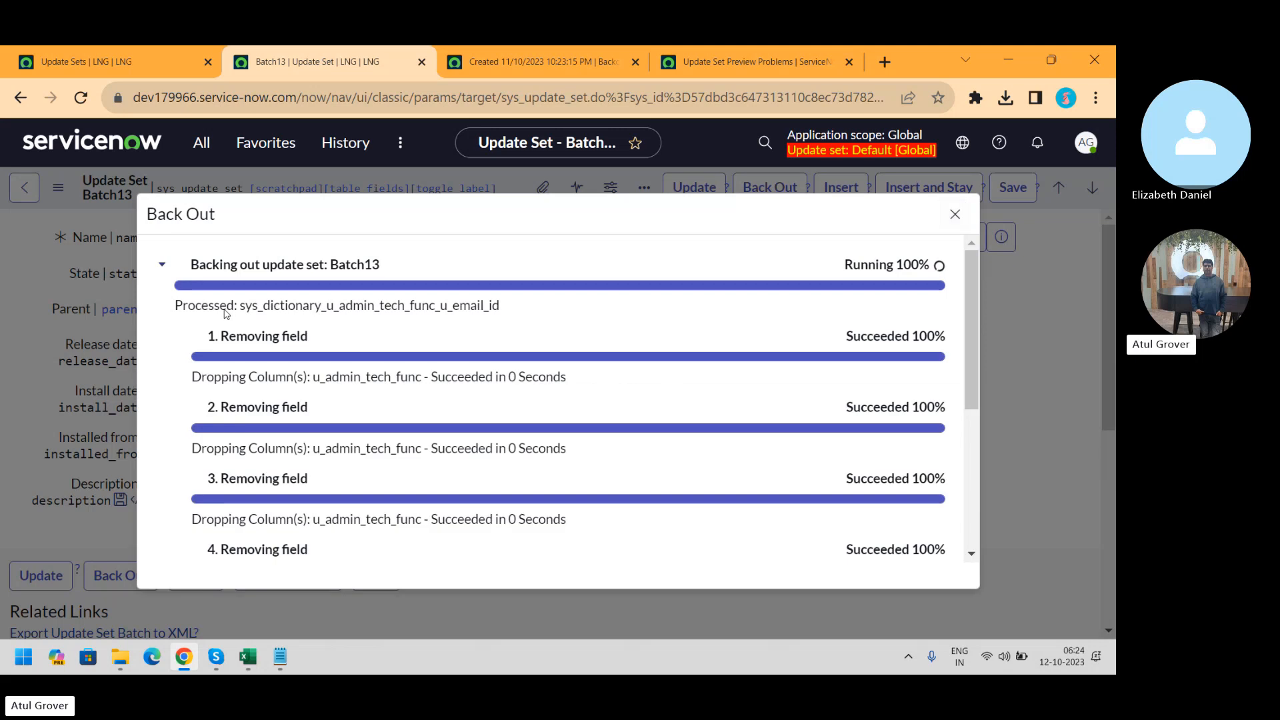
drag(226, 314, 532, 314)
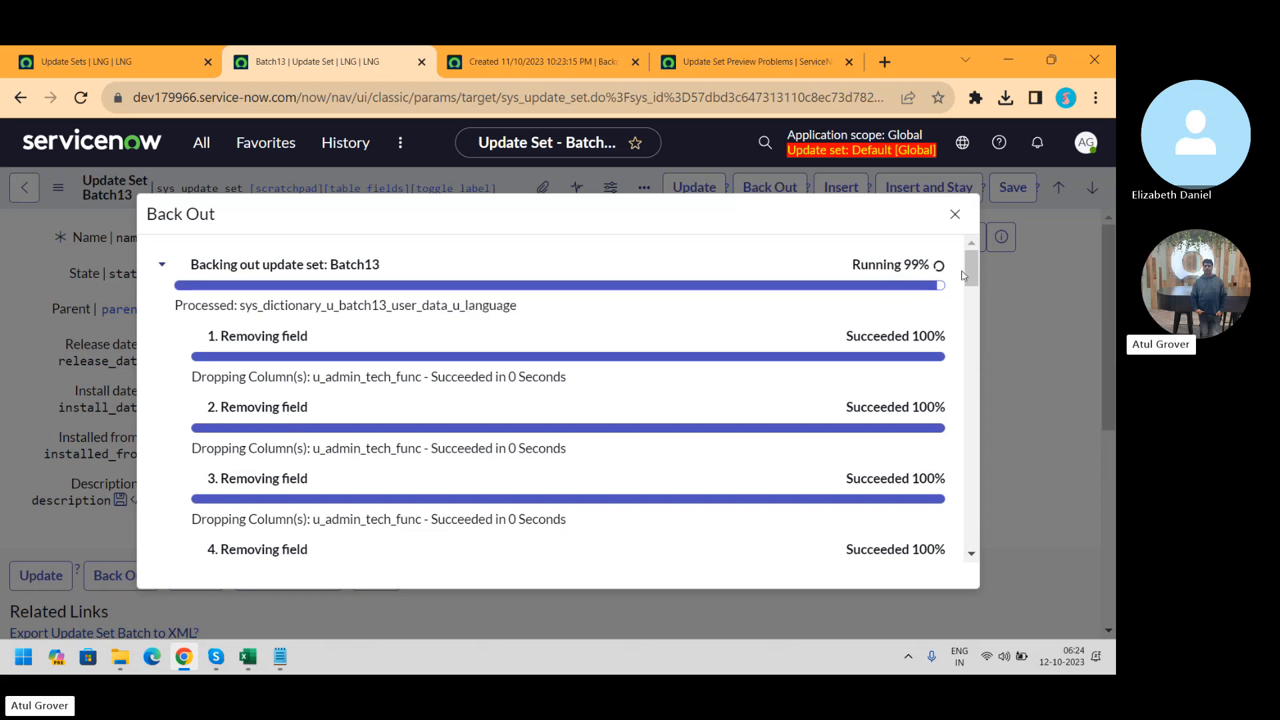
mouse_move(973, 262)
mouse_down()
mouse_move(962, 548)
mouse_move(966, 243)
mouse_up()
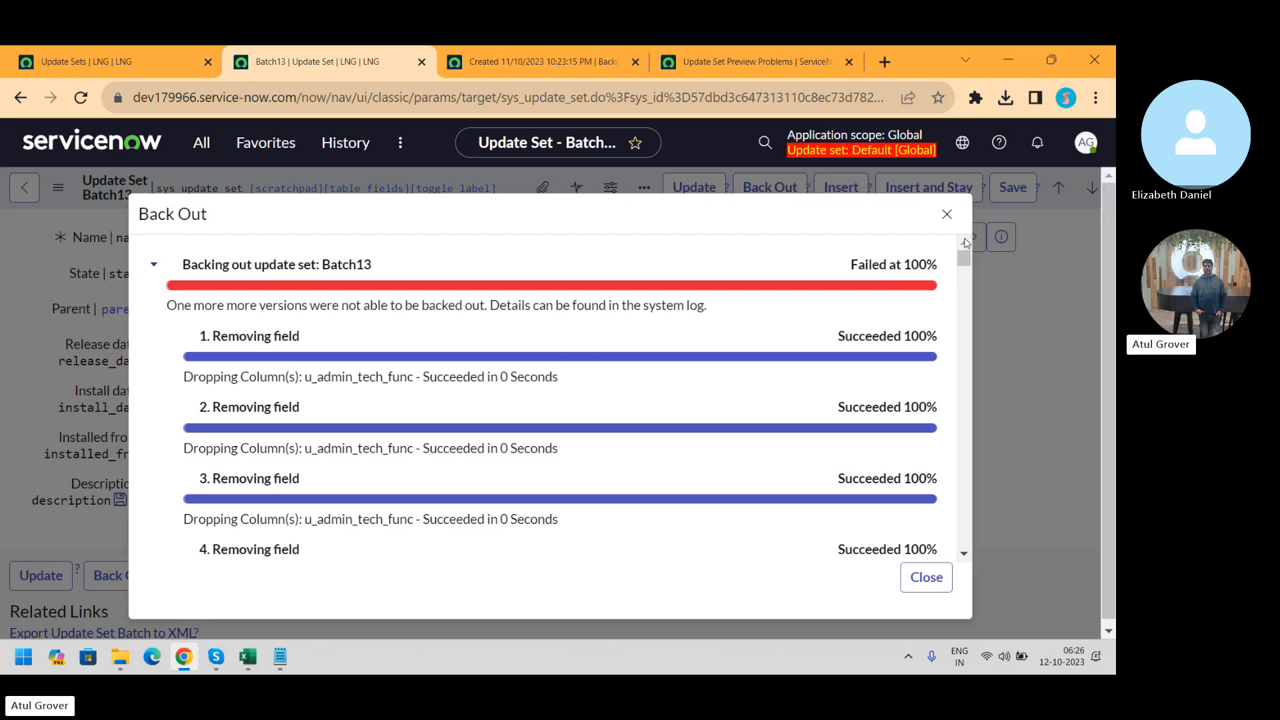
Close the back-out progress report that failed at 100%
click(915, 571)
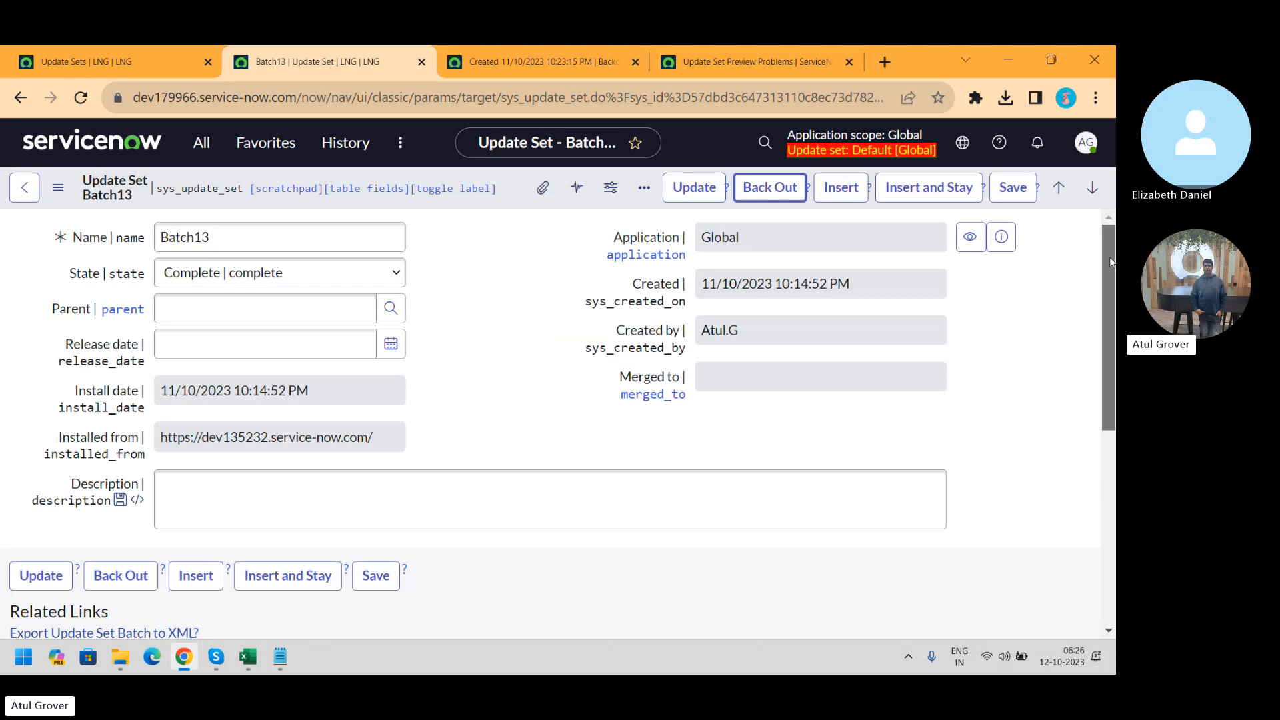
Scroll through the Batch13 related lists, then reload the update set page
drag(1110, 258, 1089, 428)
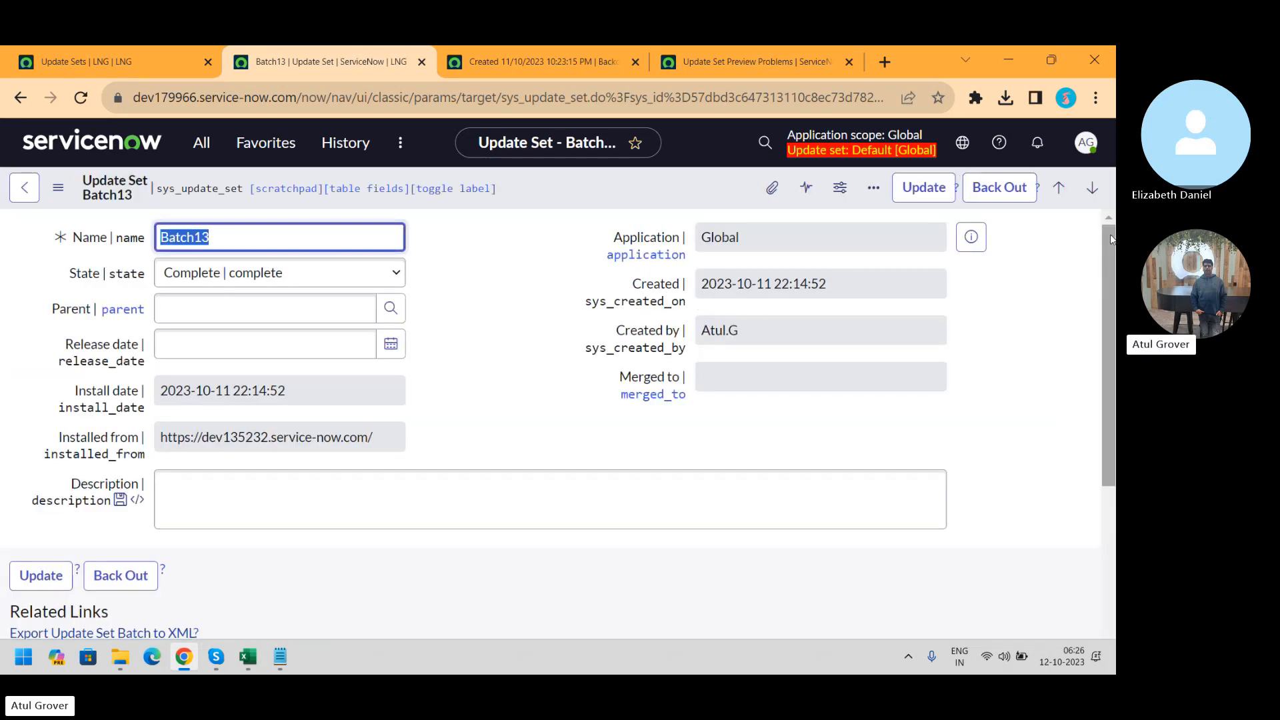
drag(1110, 234, 1110, 308)
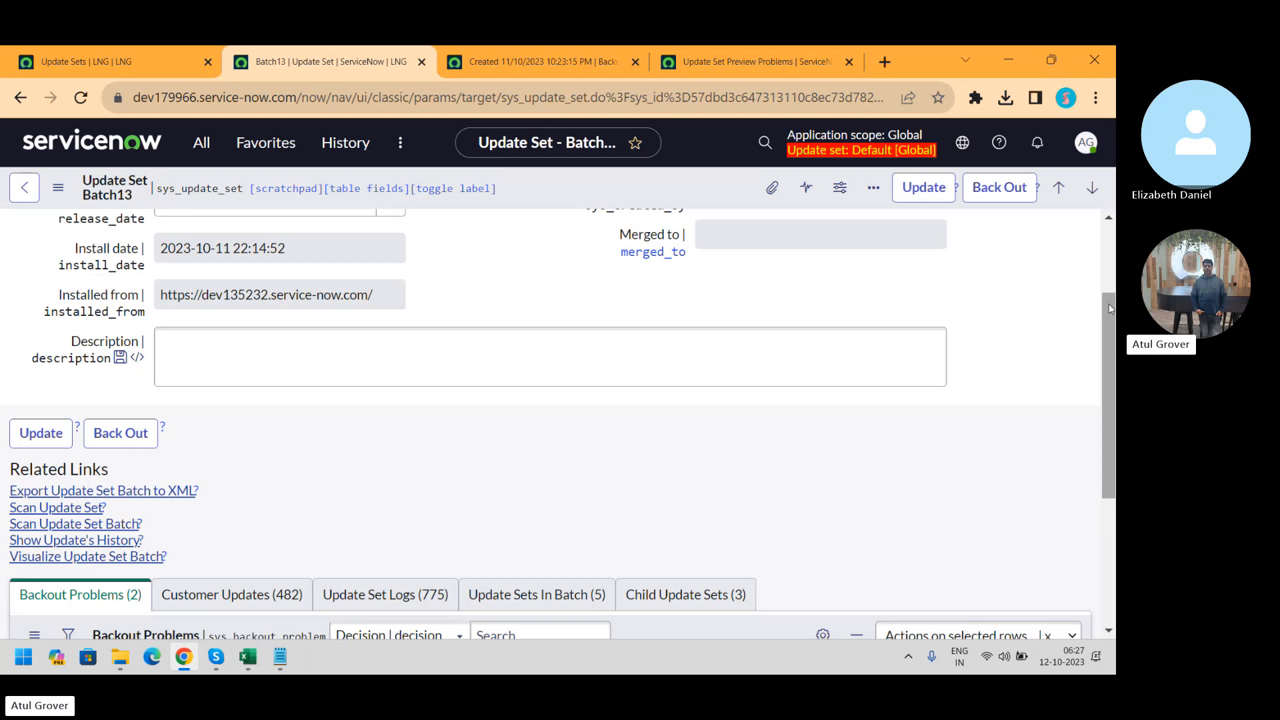
click(78, 98)
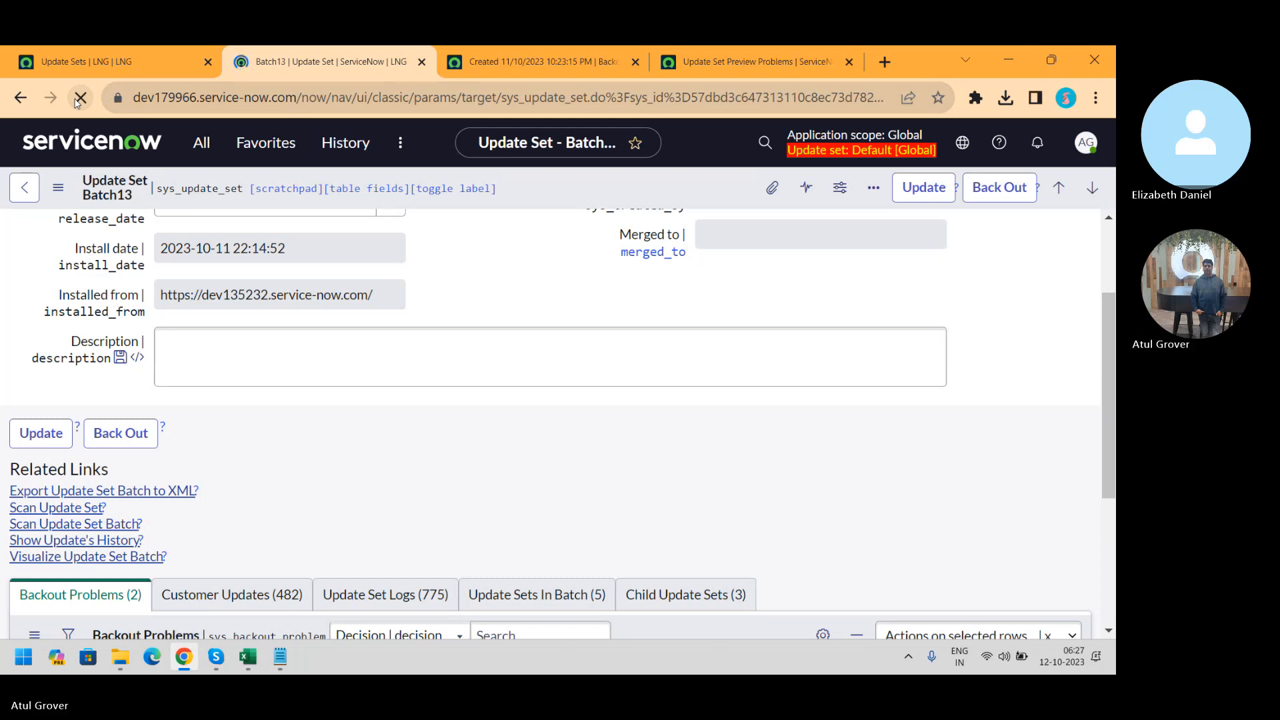
Filter the navigator on 'update', open Retrieved Update Sets, then the Committed Batch13 record
click(201, 142)
text(arn)
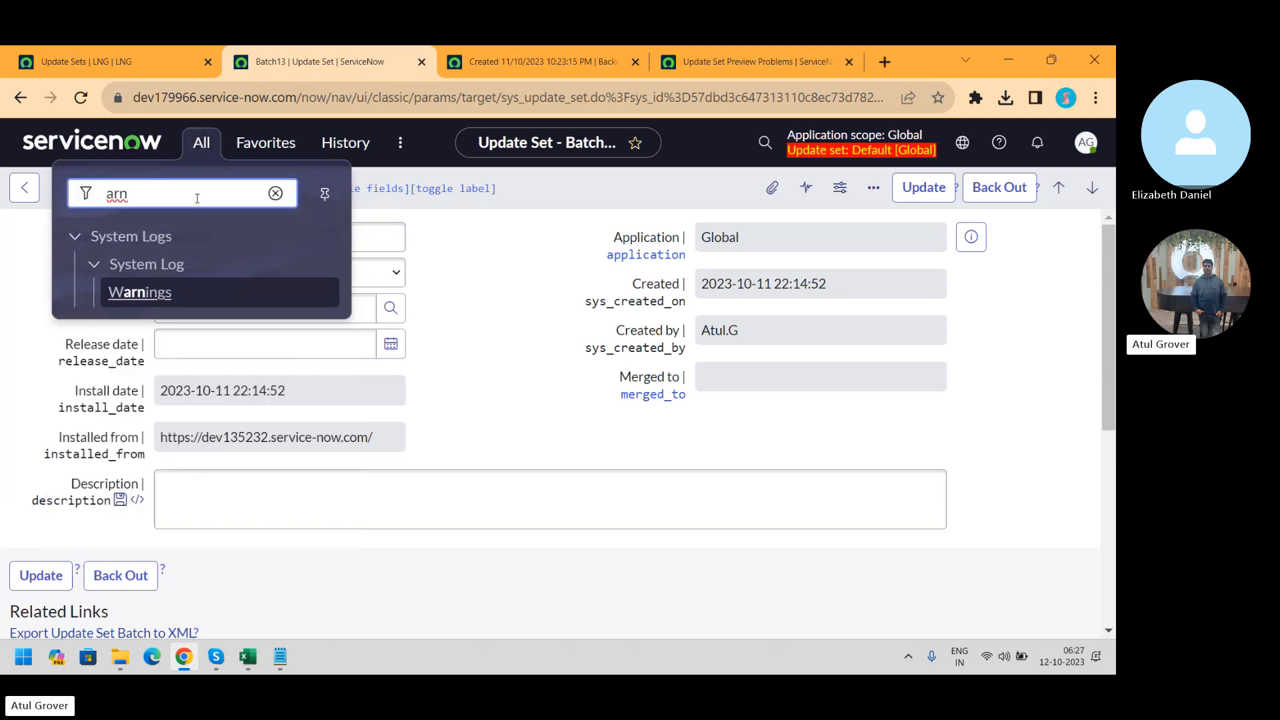
key(BackSpace)
key(BackSpace)
key(BackSpace)
text(lng)
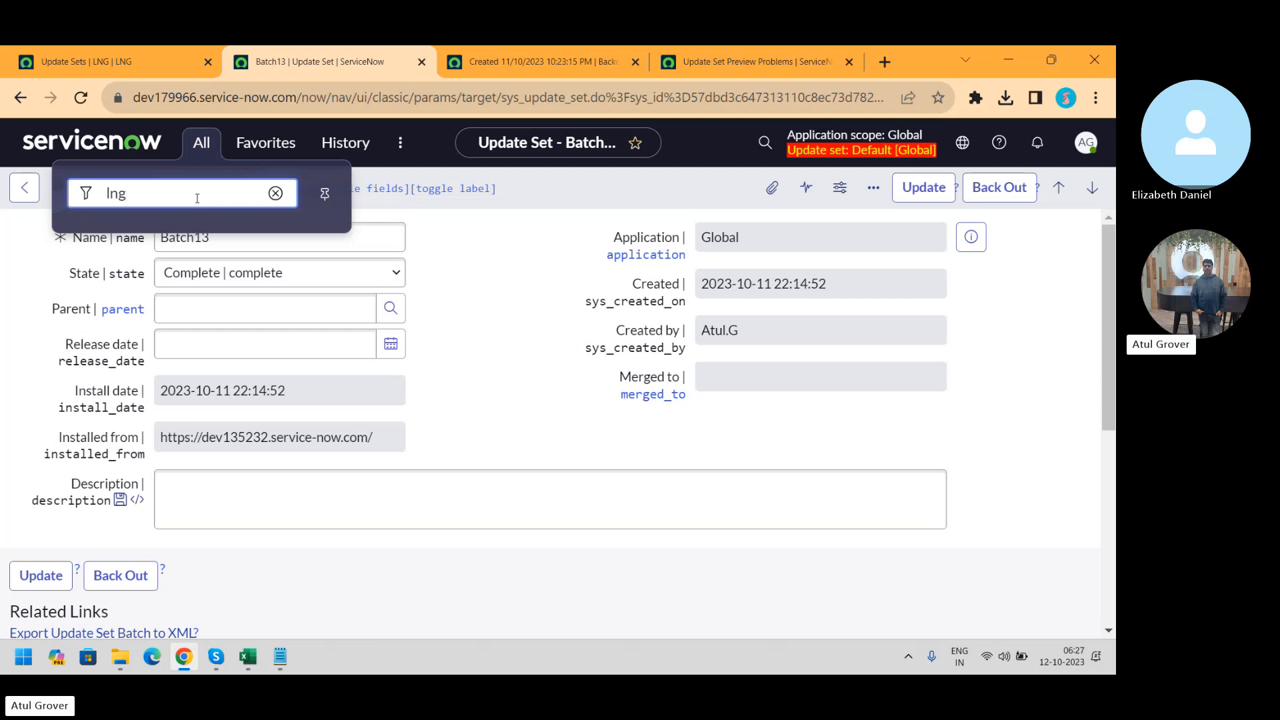
key(BackSpace)
key(BackSpace)
key(BackSpace)
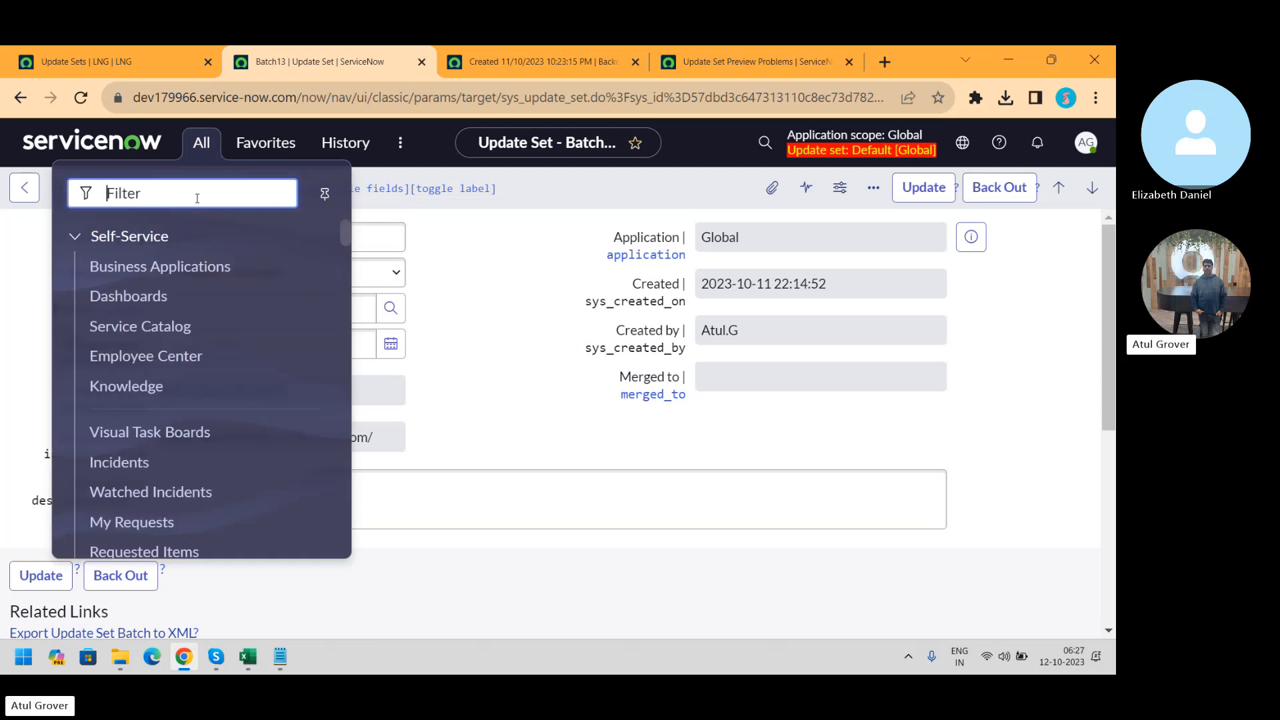
text(ret)
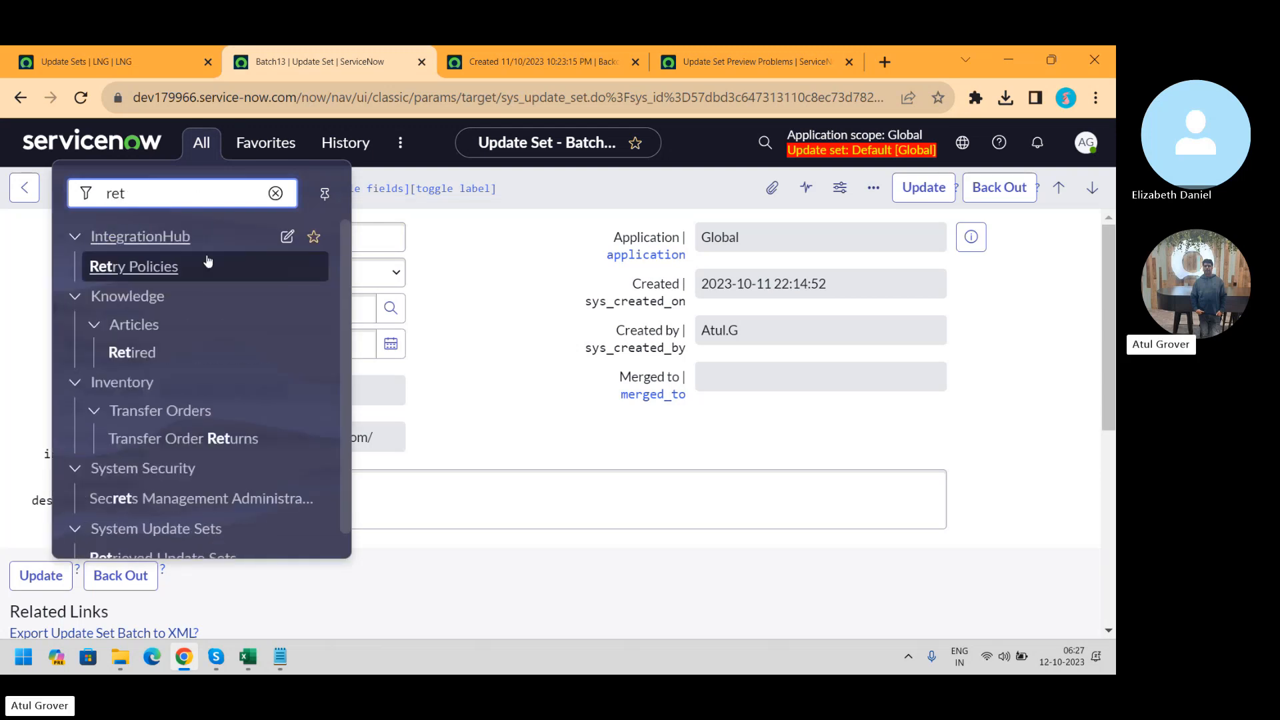
key(BackSpace)
key(BackSpace)
key(BackSpace)
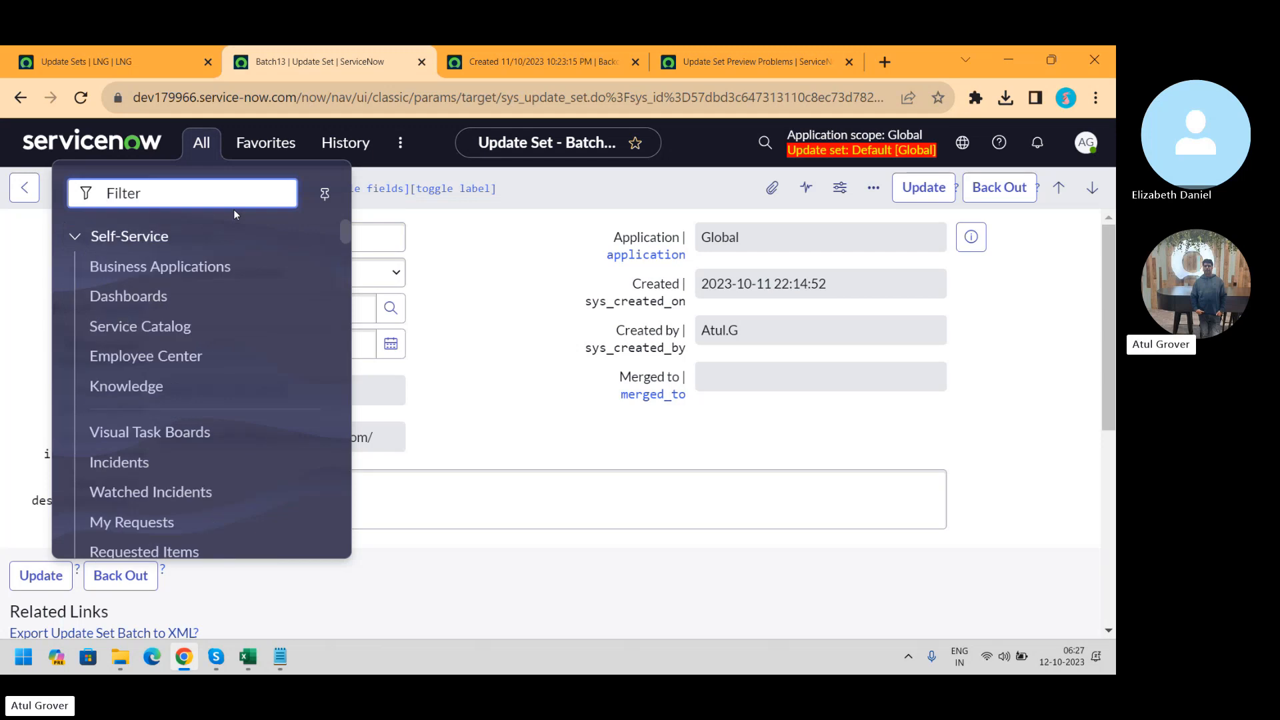
text(update)
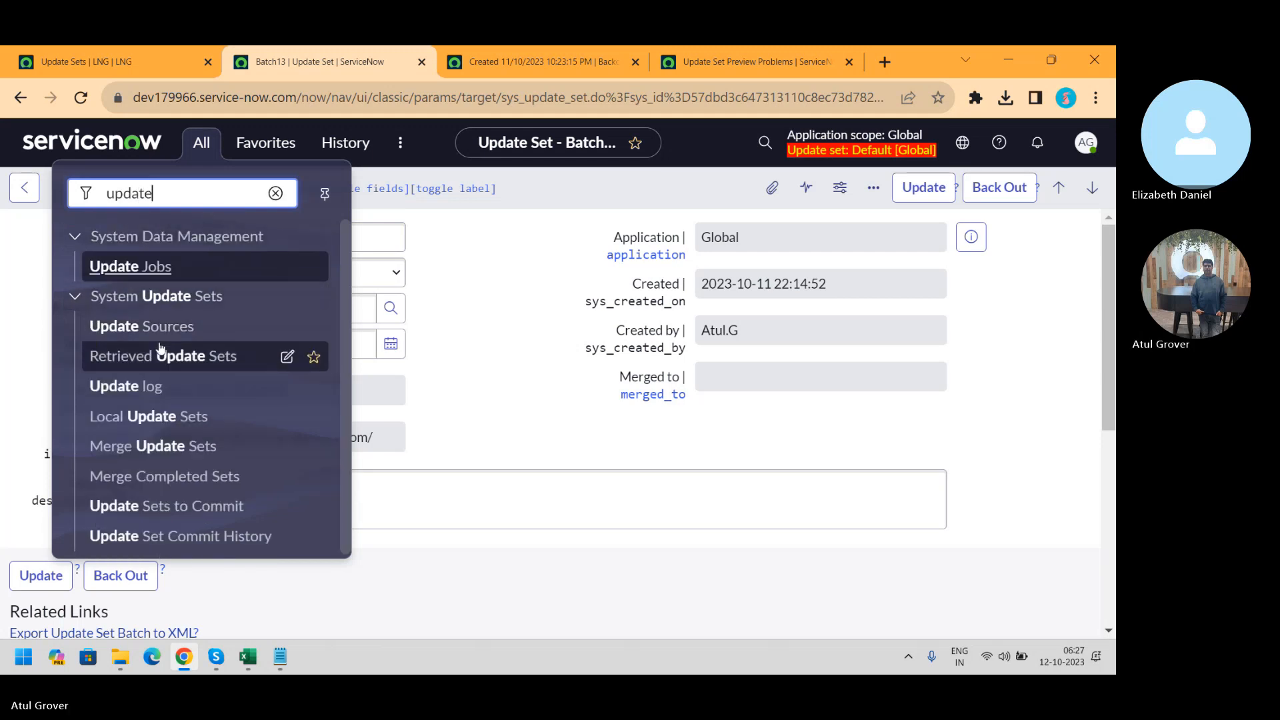
click(158, 357)
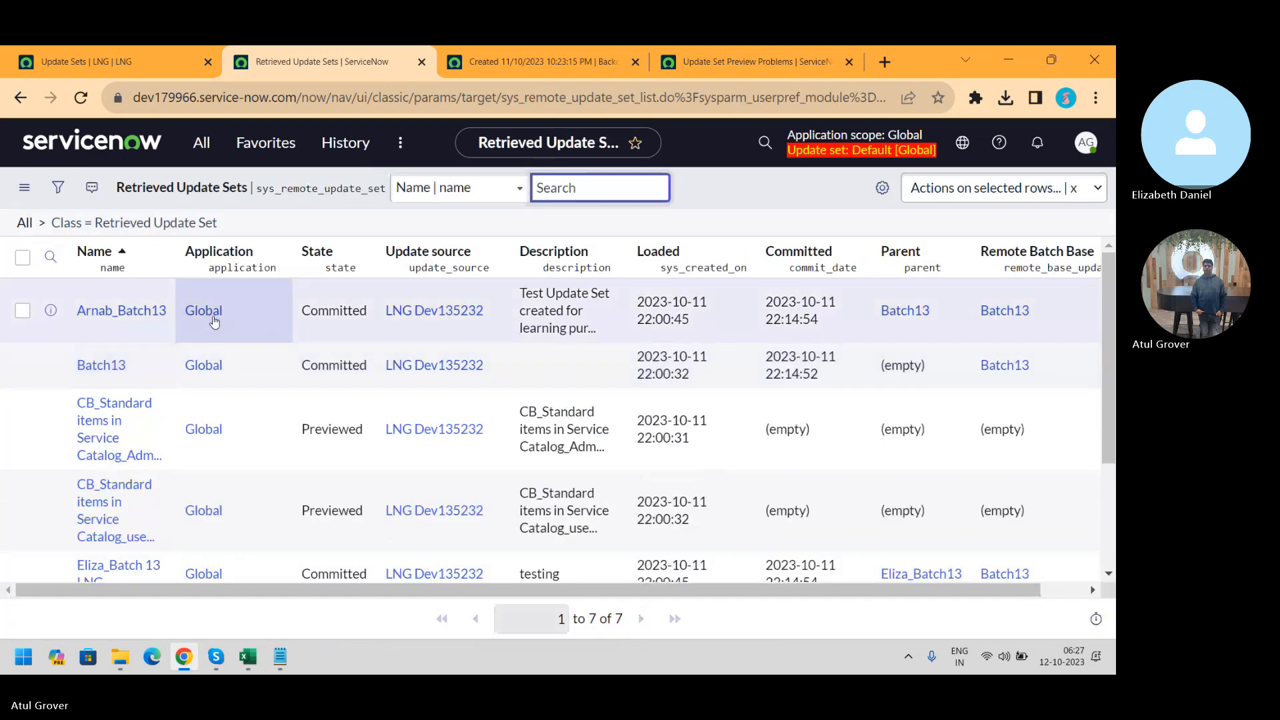
click(101, 366)
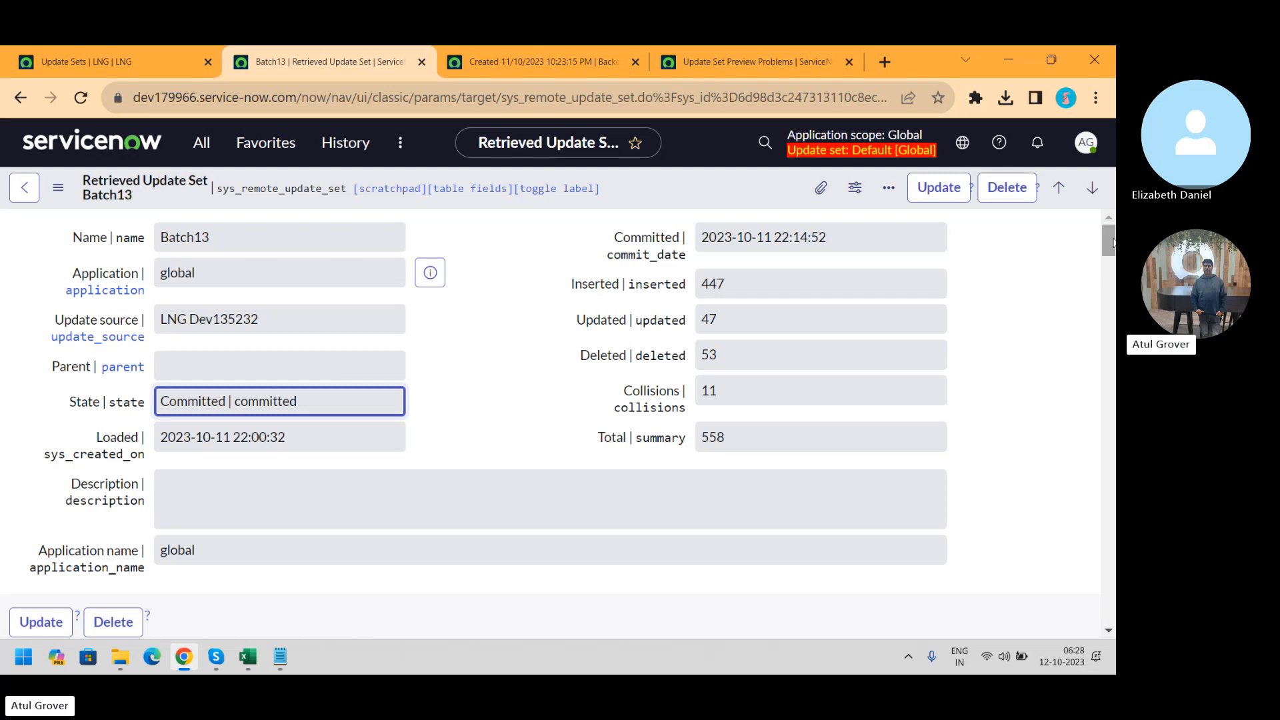
Return to the 'Update Sets | LNG' tab listing the 7 update sets in State Complete
mouse_move(1112, 238)
mouse_down()
mouse_move(1112, 266)
mouse_move(1111, 224)
mouse_up()
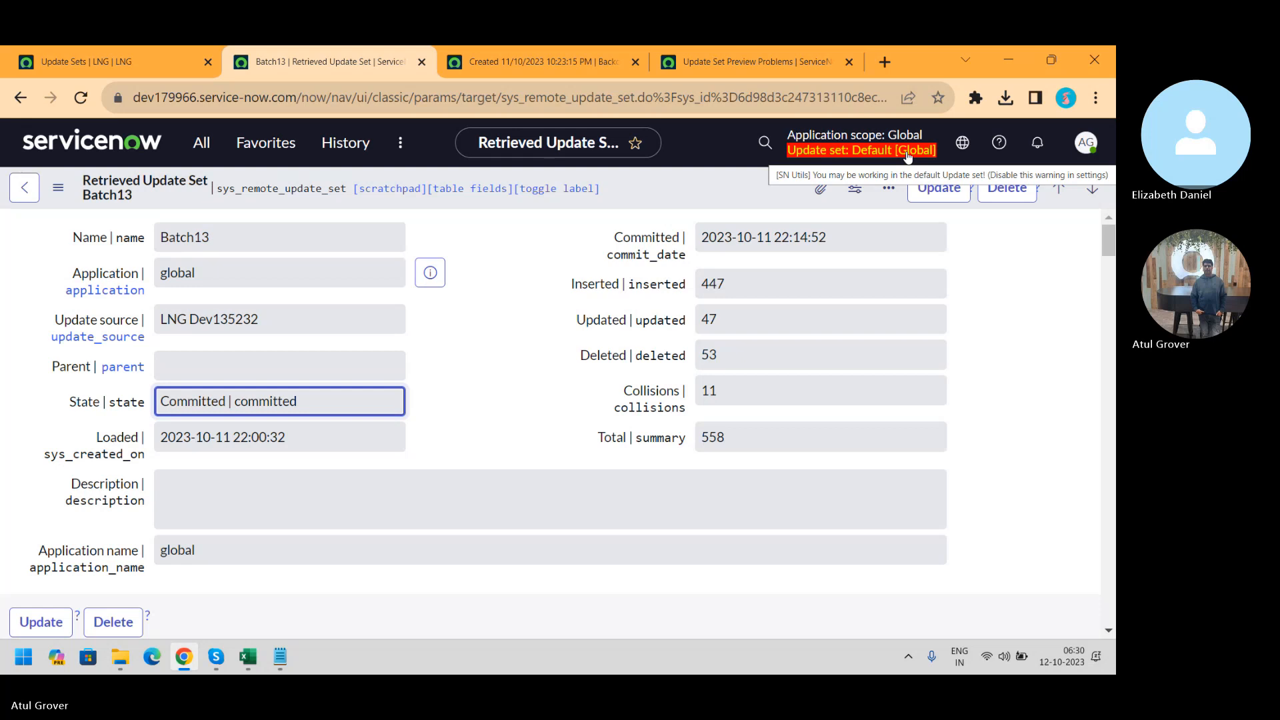
click(131, 72)
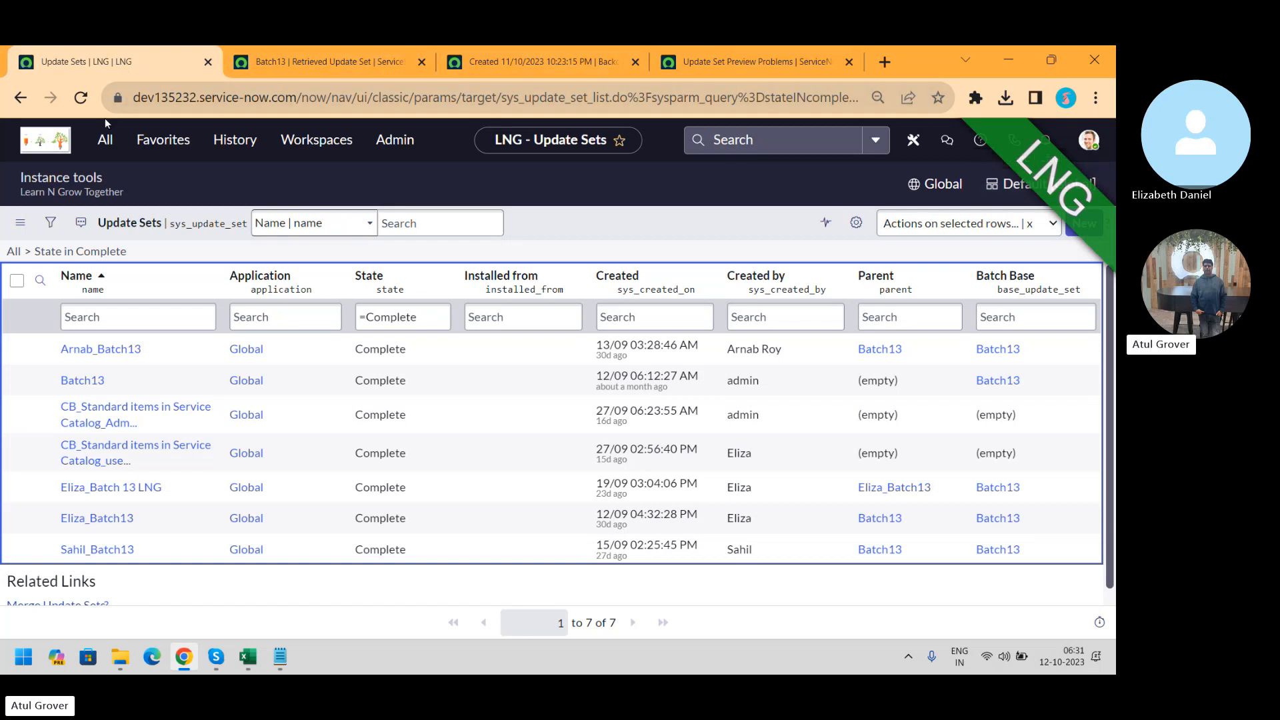
Close the Batch13 retrieved update set, backout problem and preview problems tabs
click(105, 142)
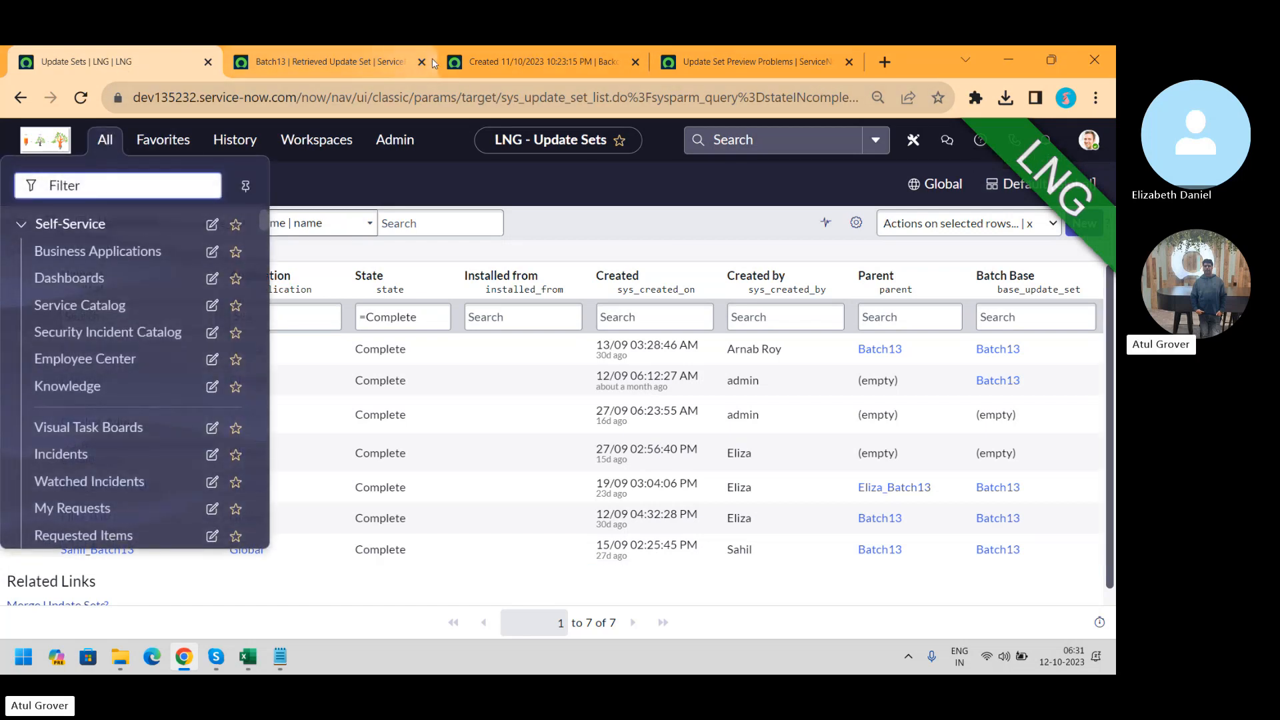
click(422, 62)
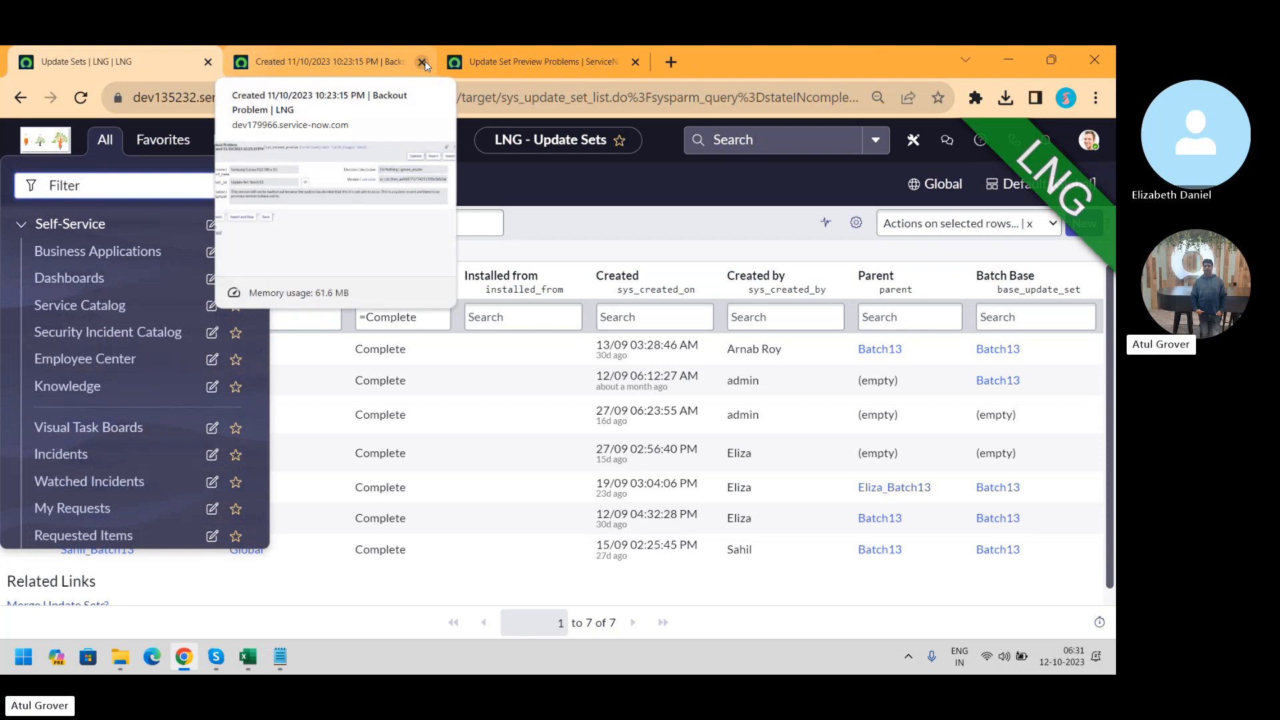
click(422, 62)
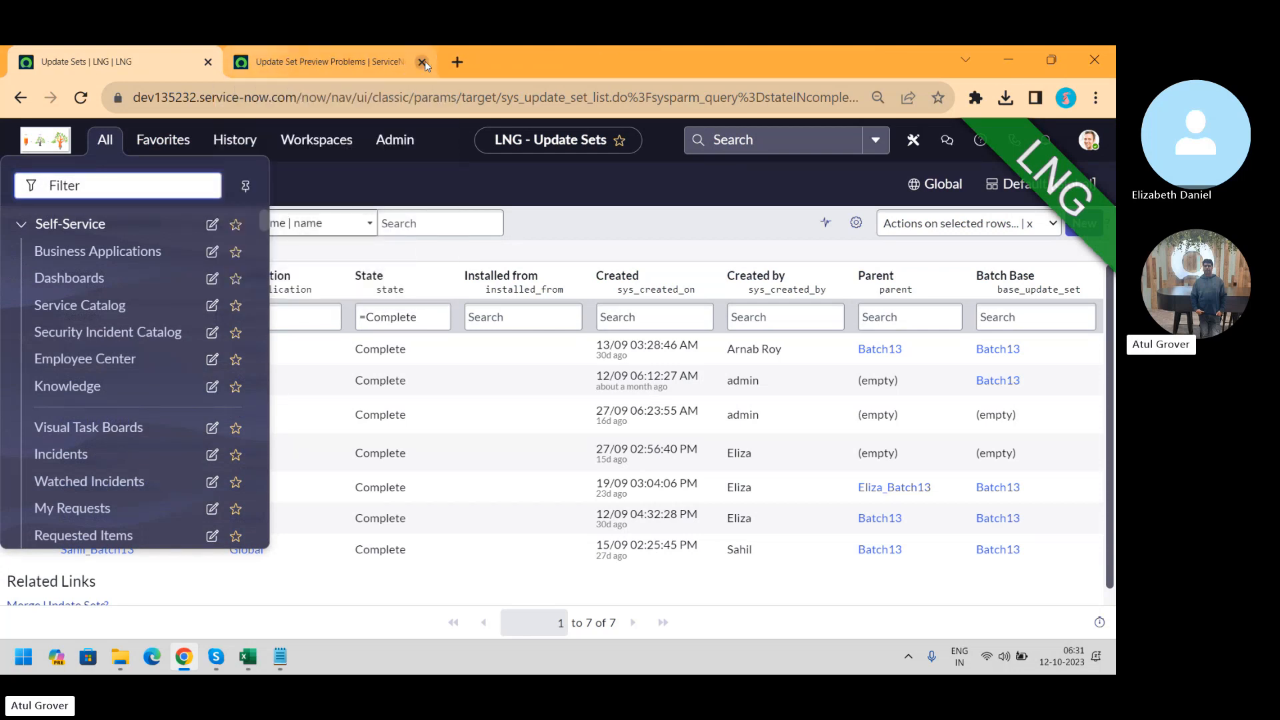
click(422, 62)
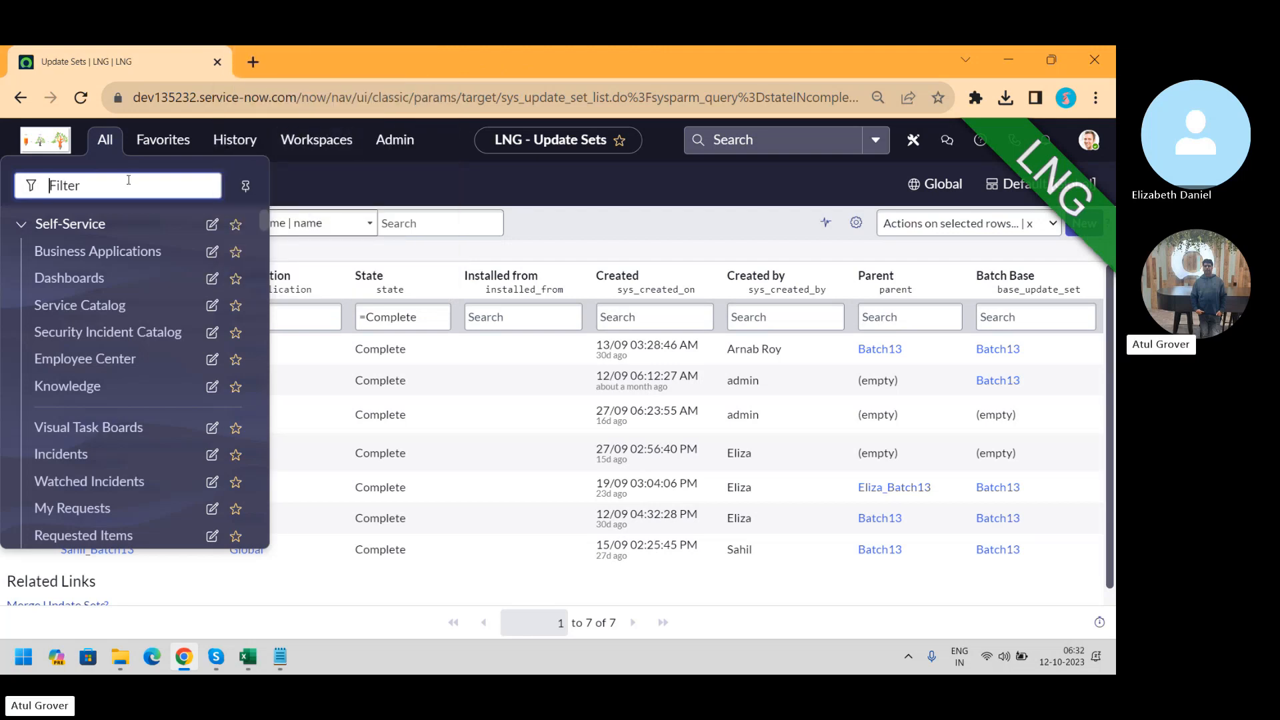
Filter the navigator on 'report' and scroll to View / Run, Create New and Scheduled Reports
text(re)
text(por)
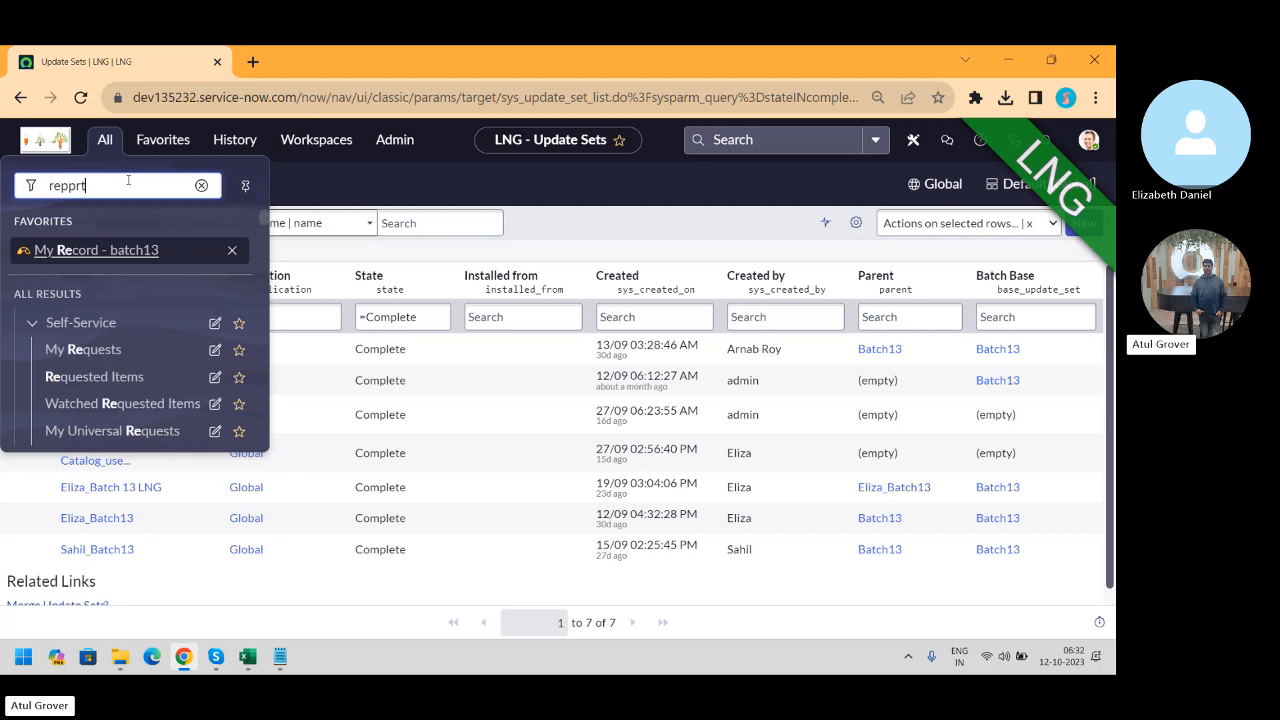
key(BackSpace)
text(rt)
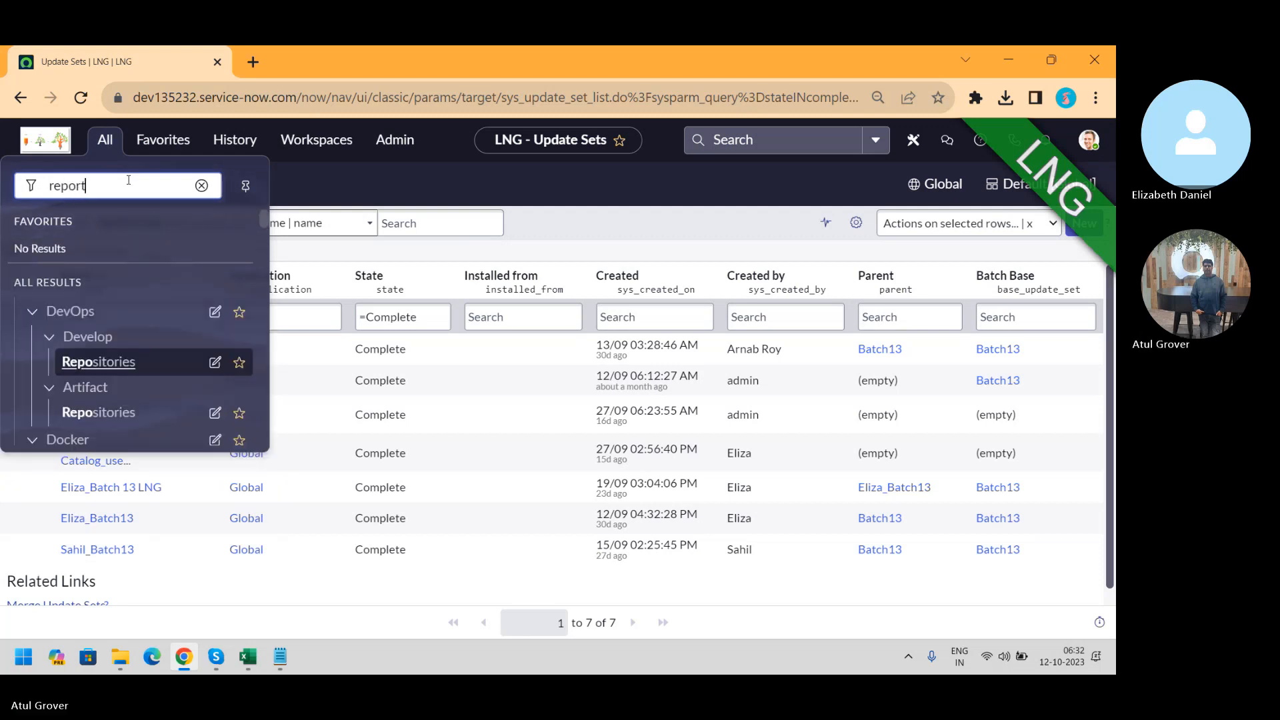
drag(266, 225, 275, 344)
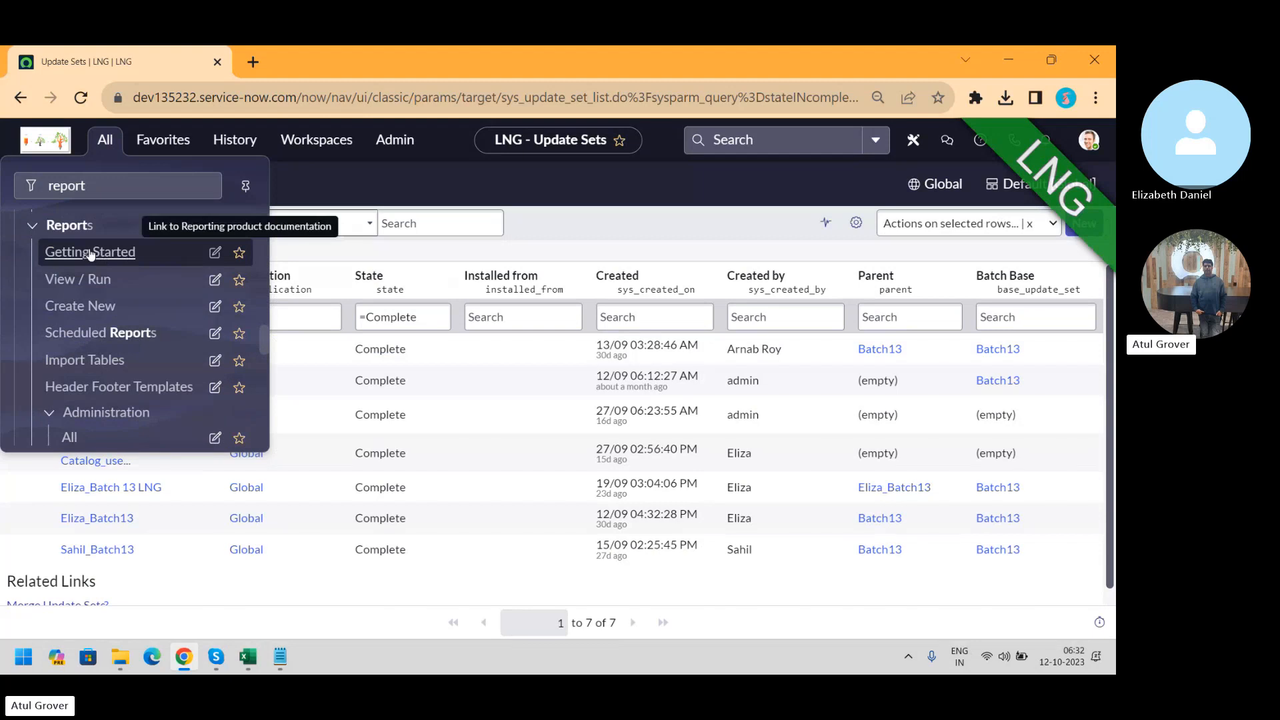
Browse my reports under Reports > View / Run, then start Create a report
click(79, 280)
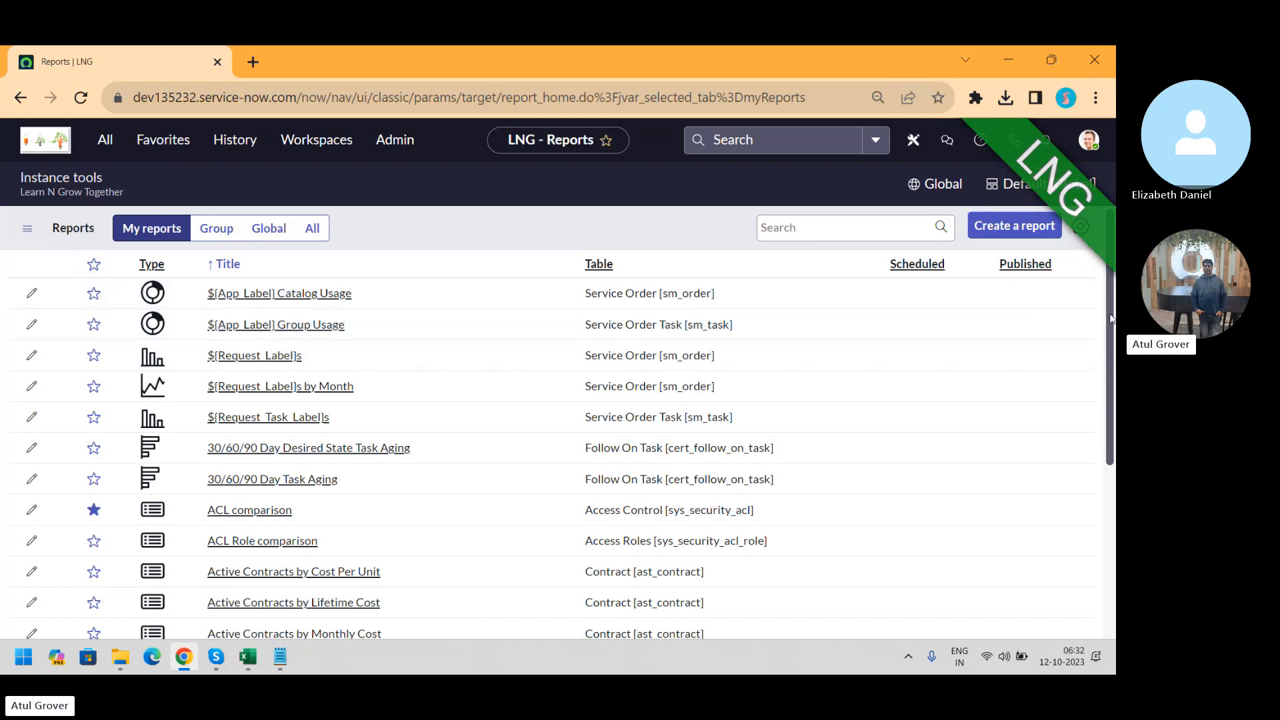
scroll(1096, 311, down, 4)
scroll(1099, 431, up, 4)
click(1018, 228)
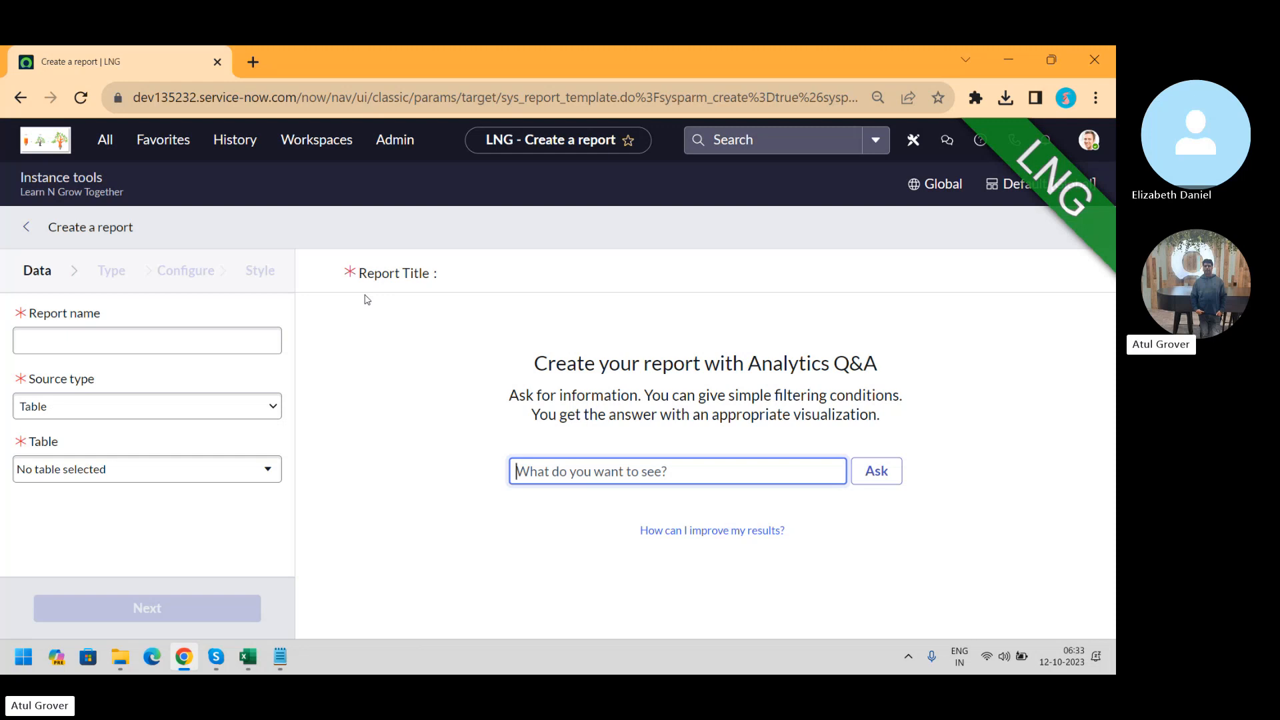
Name the report 'LNG Batch 13', keep Source type Table, and choose the Incident [incident] table
click(204, 339)
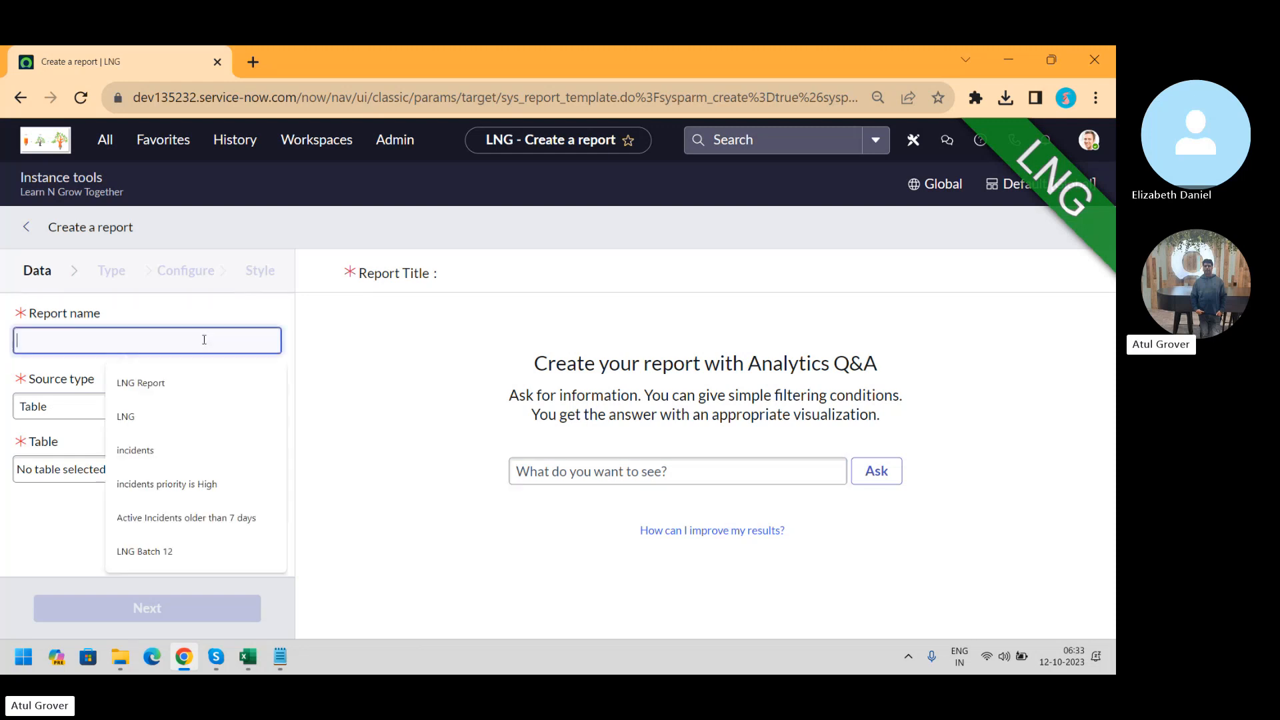
text(LN)
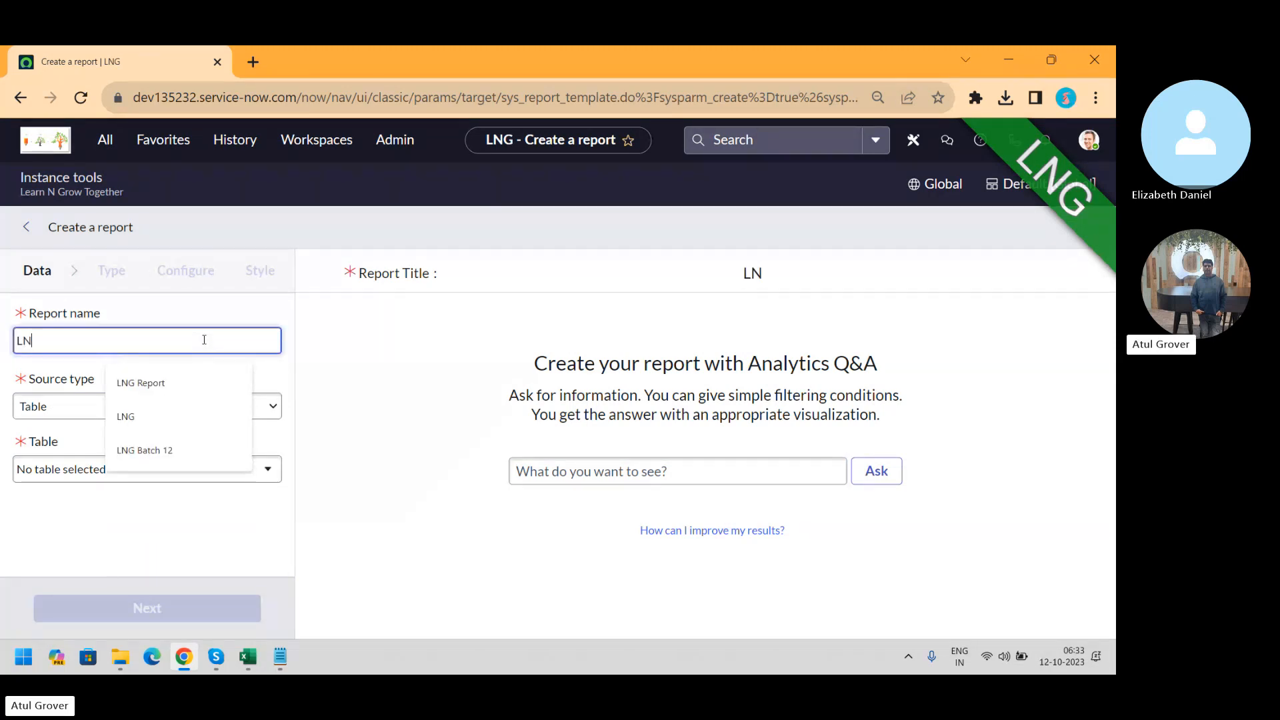
text(G Batch 13)
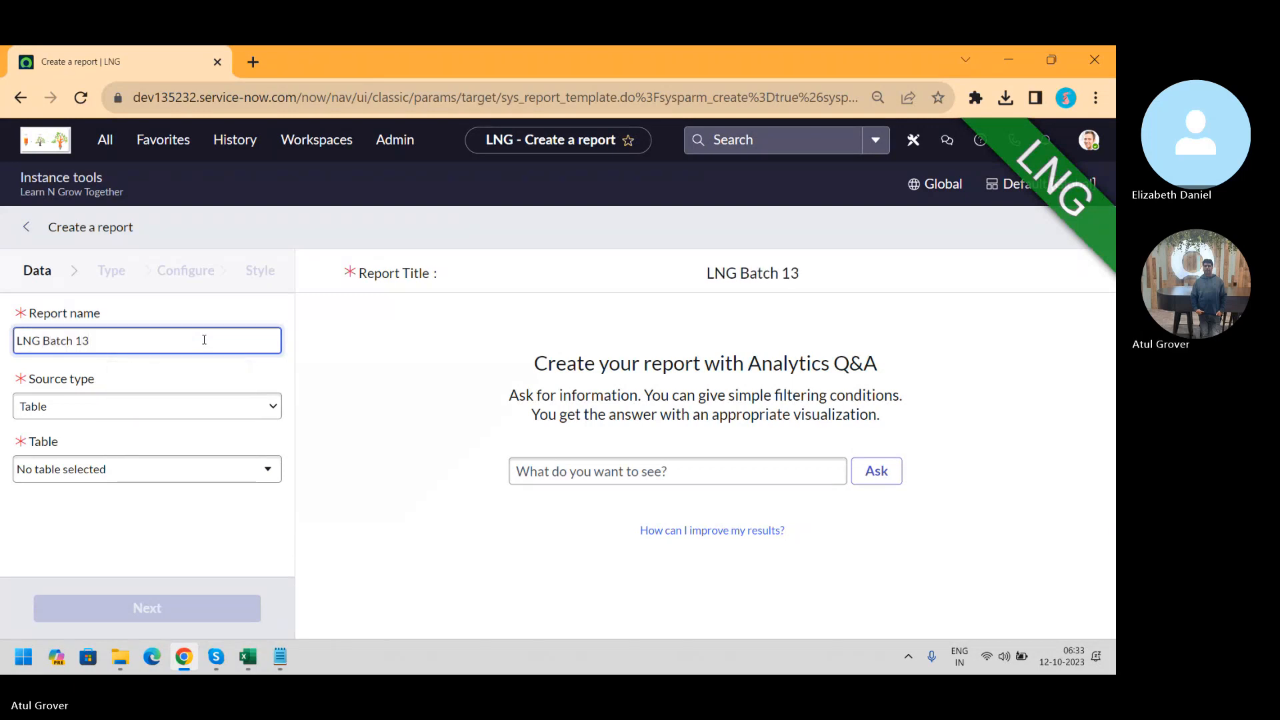
click(100, 406)
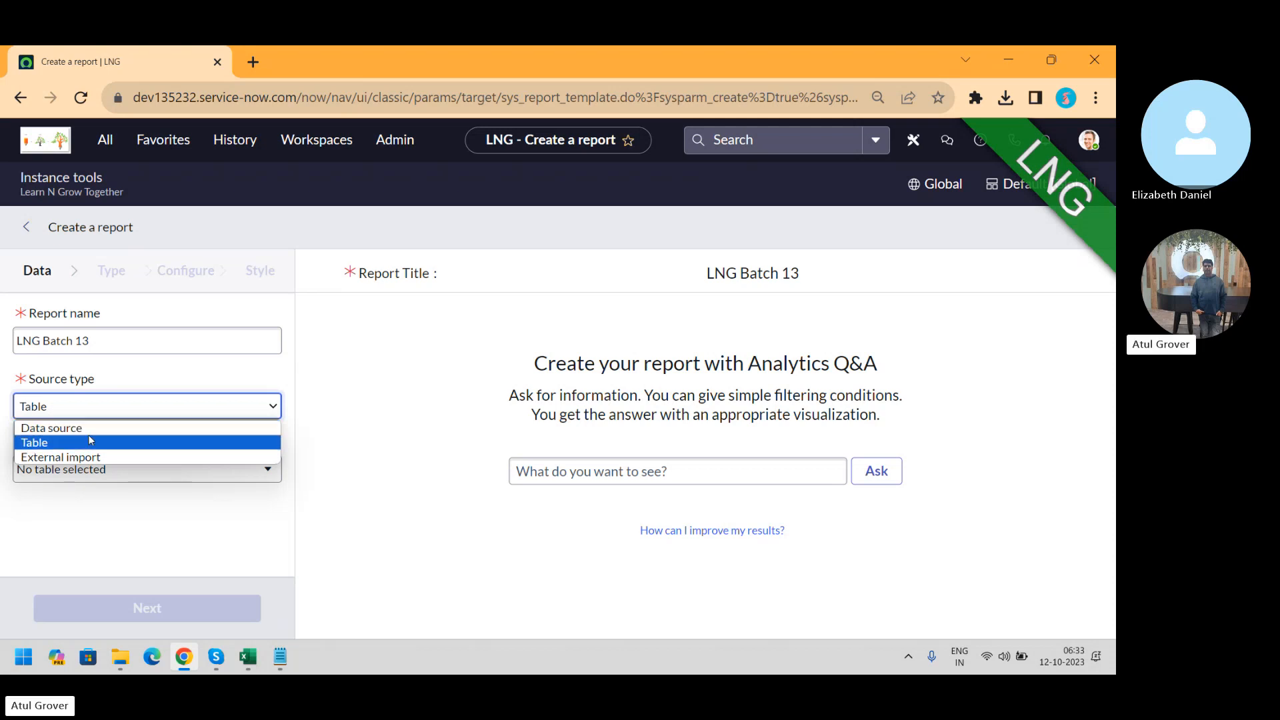
click(92, 441)
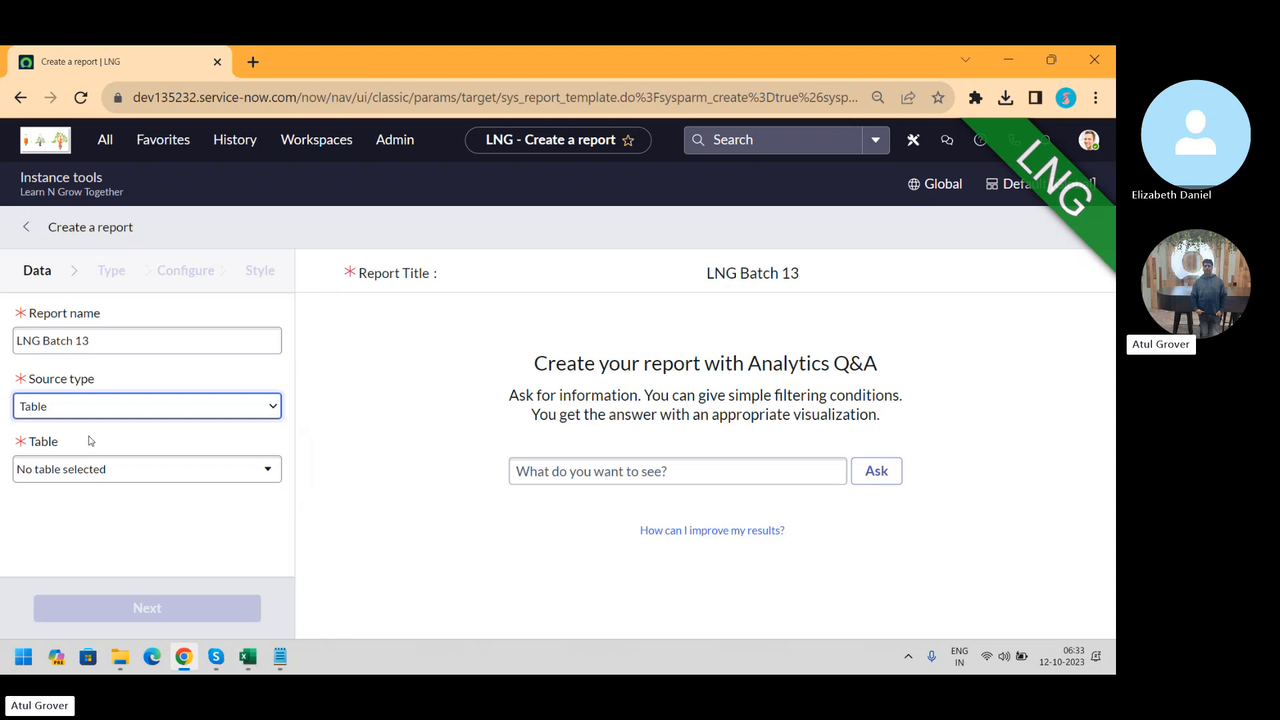
click(131, 470)
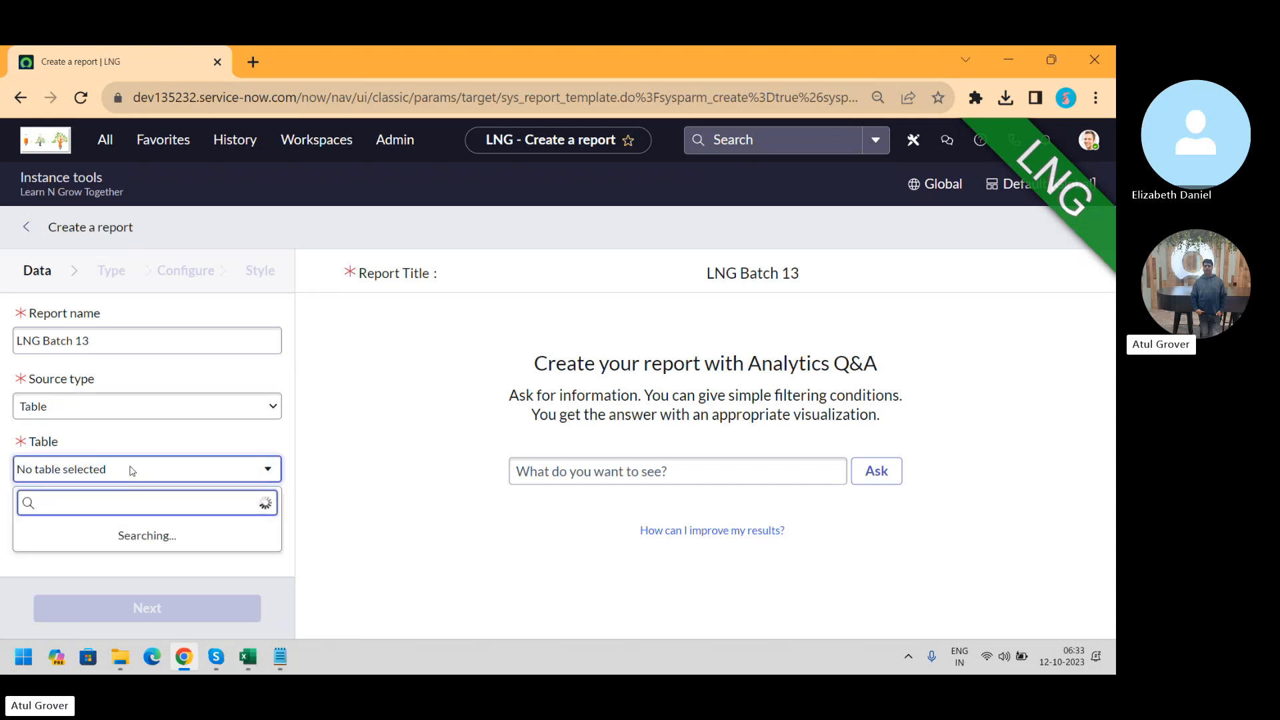
text(incident)
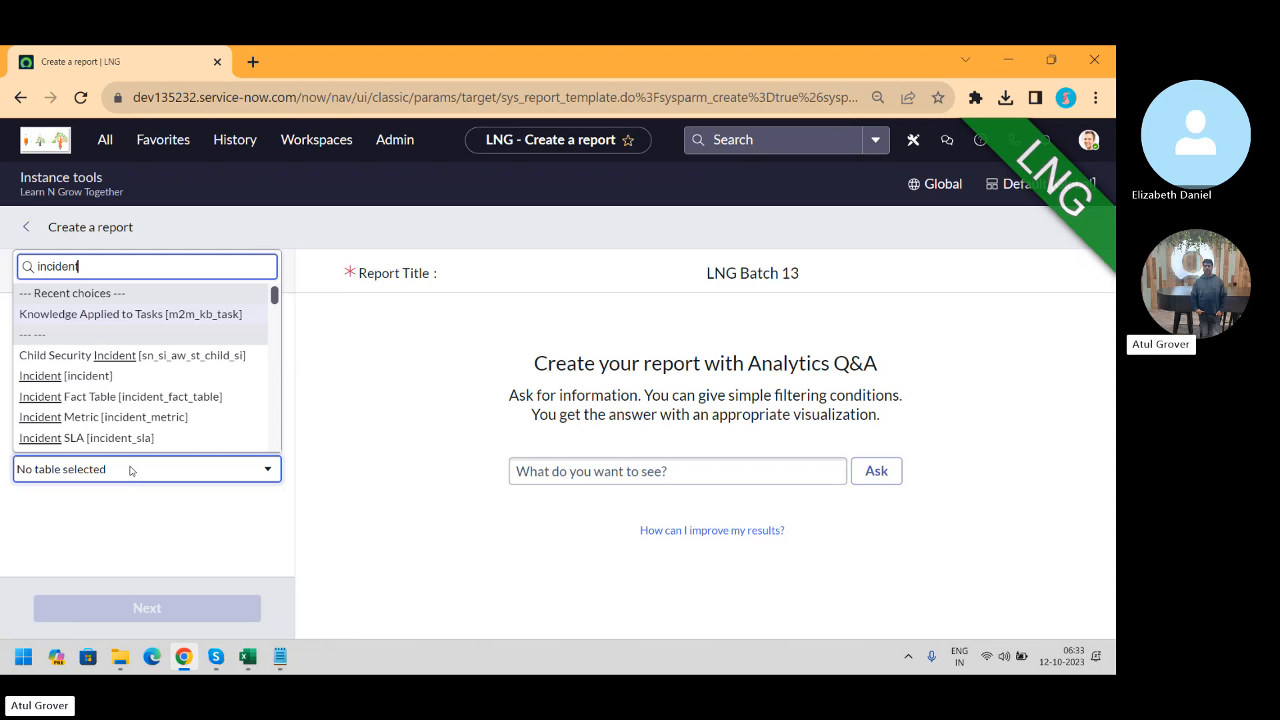
click(87, 378)
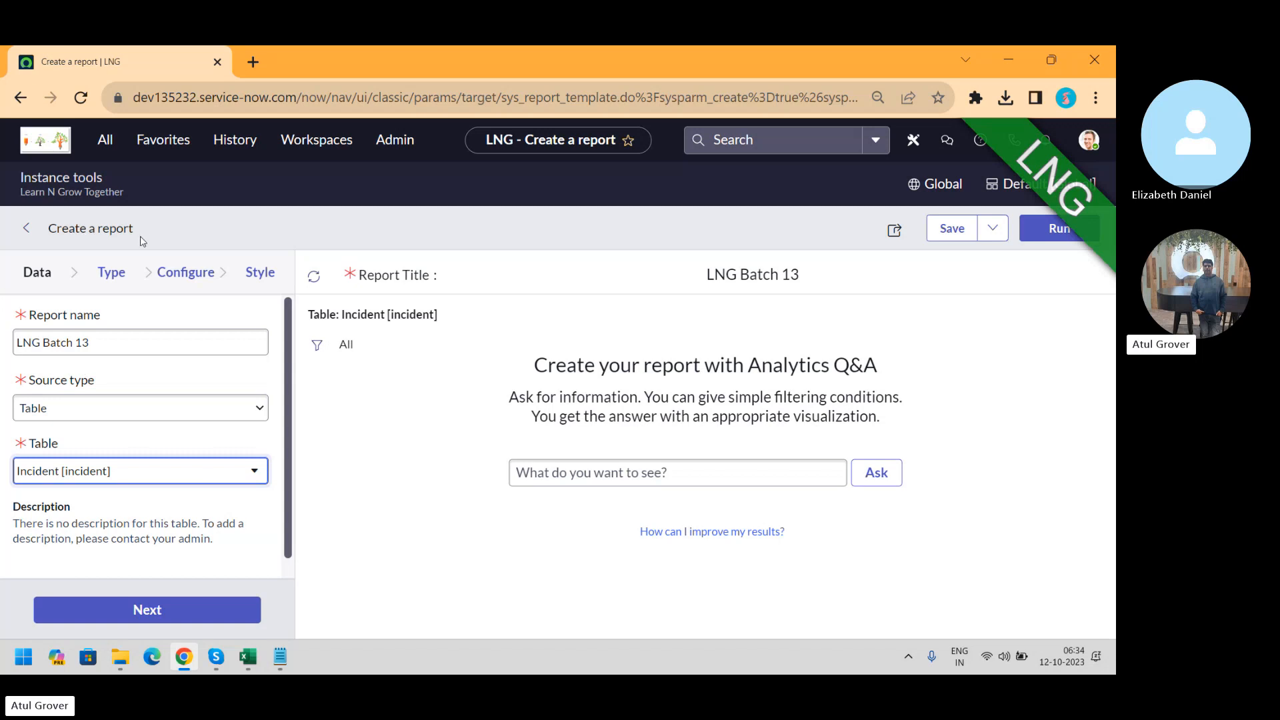
Choose Multi-level pivot table as the LNG Batch 13 report type
click(105, 279)
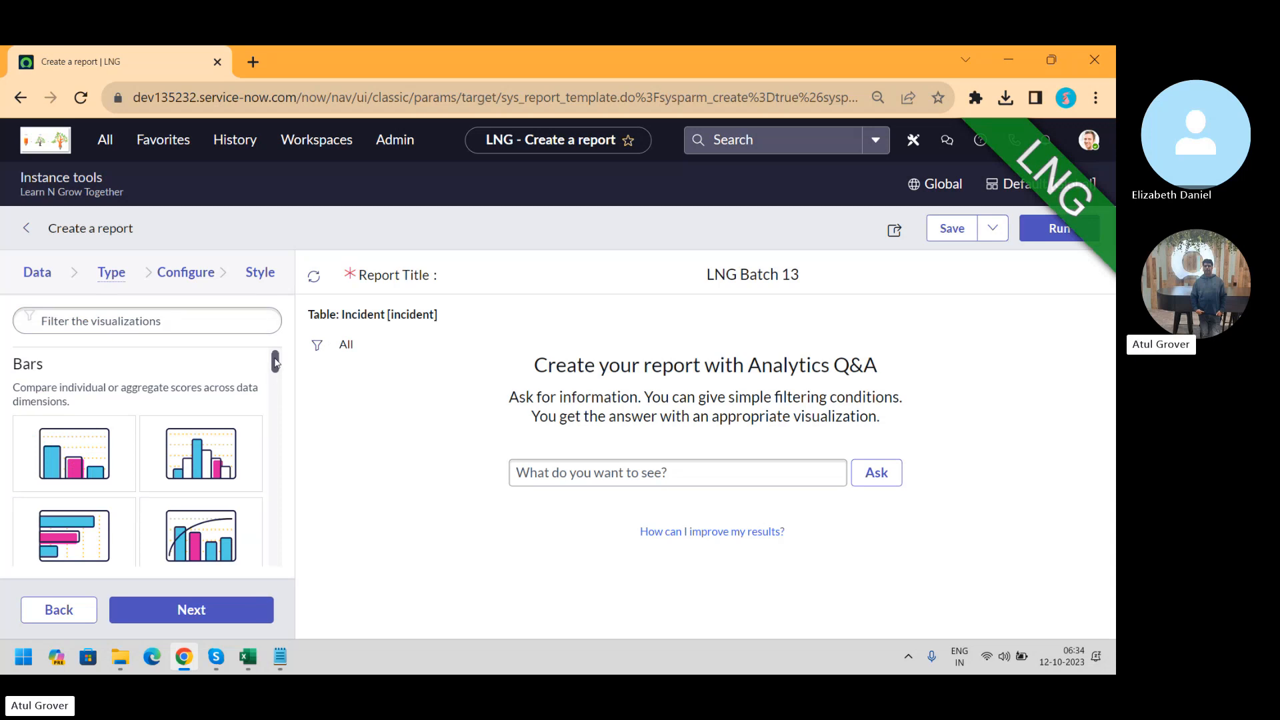
drag(275, 362, 281, 554)
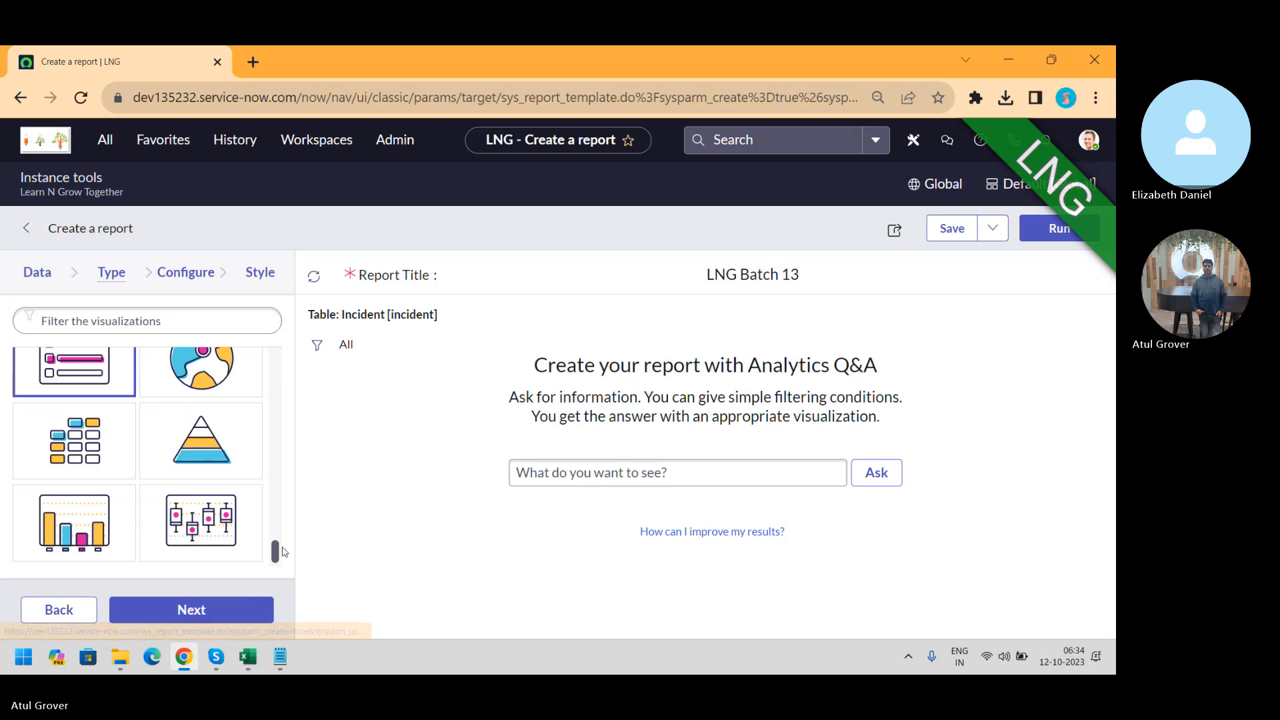
drag(277, 562, 278, 485)
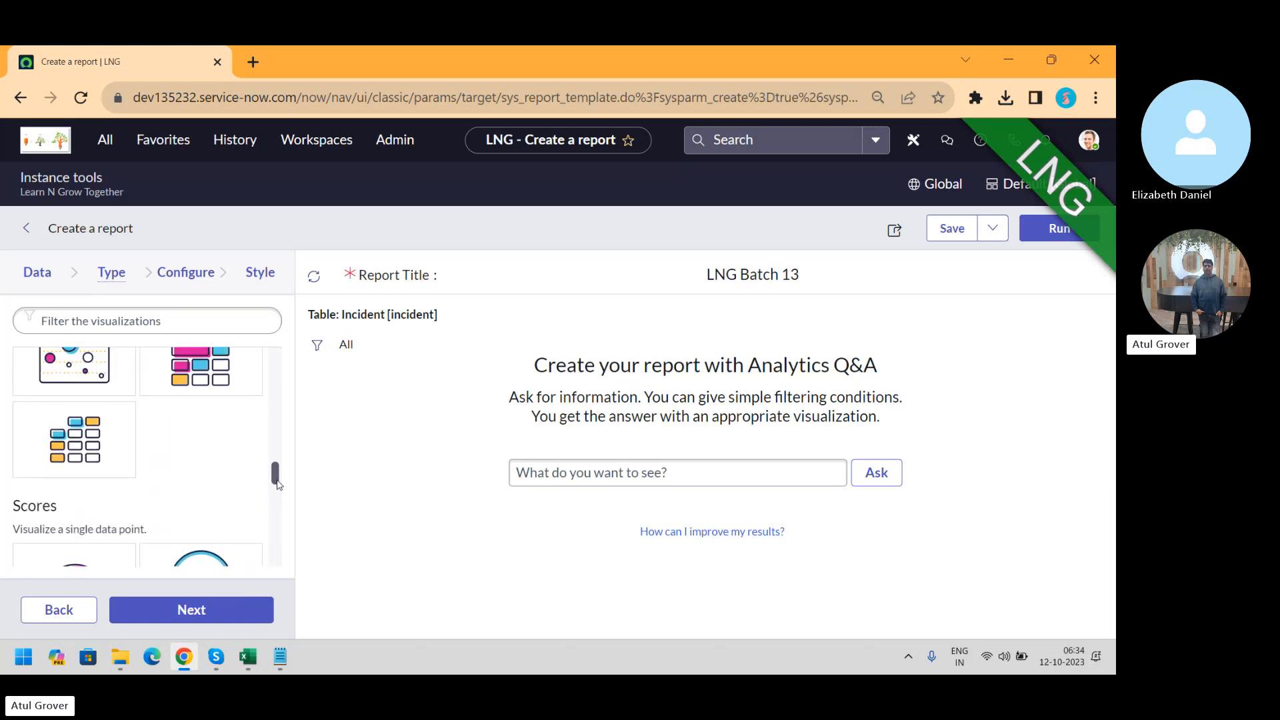
click(92, 442)
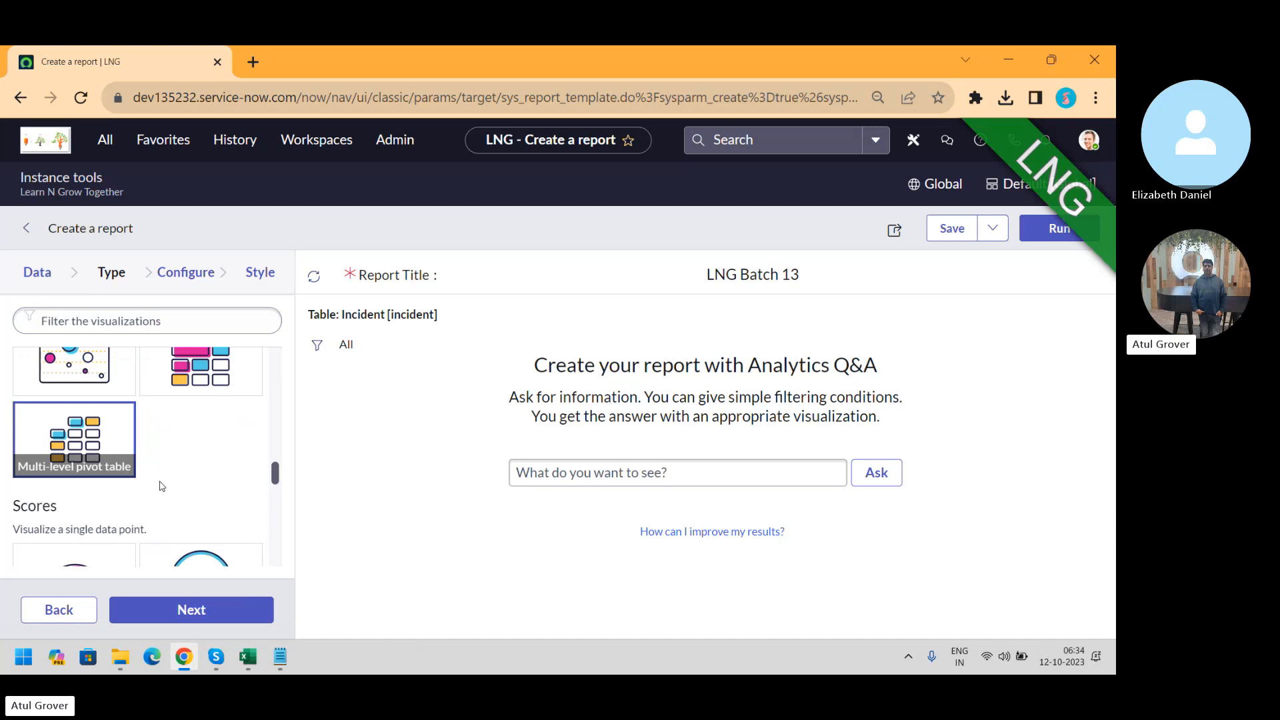
Bring up the multi-level pivot table's configuration options
click(186, 274)
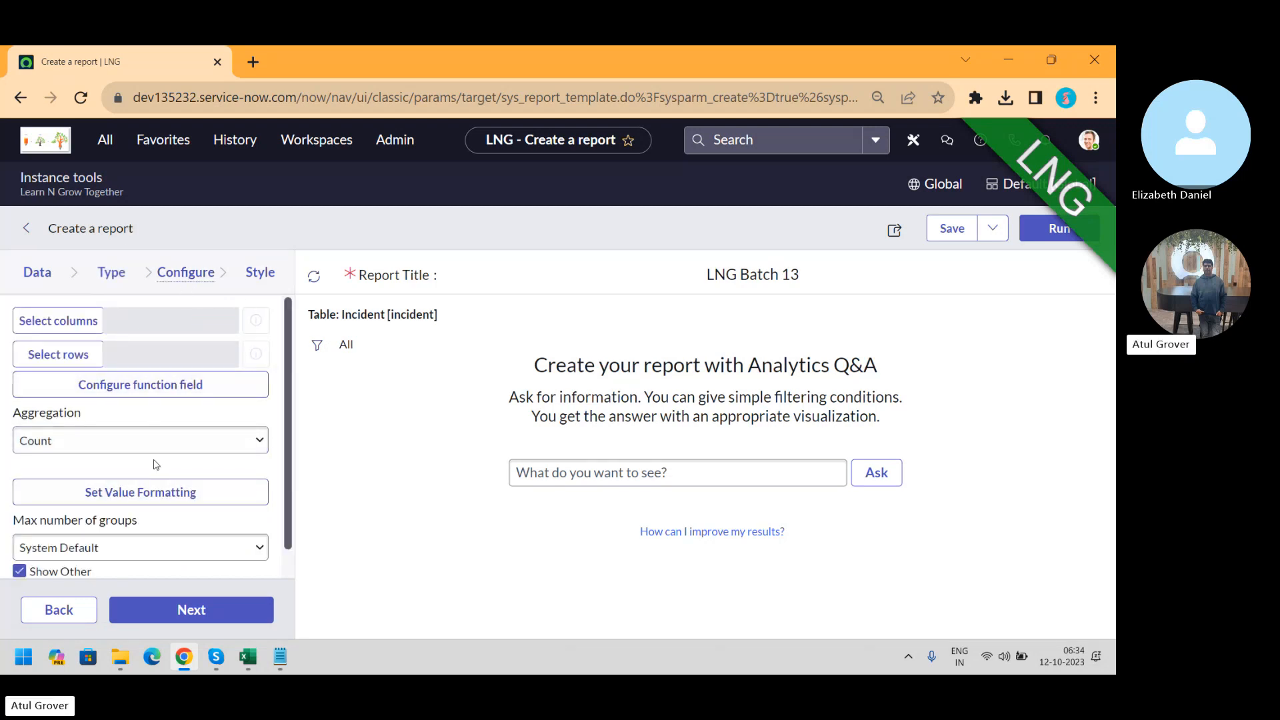
click(114, 273)
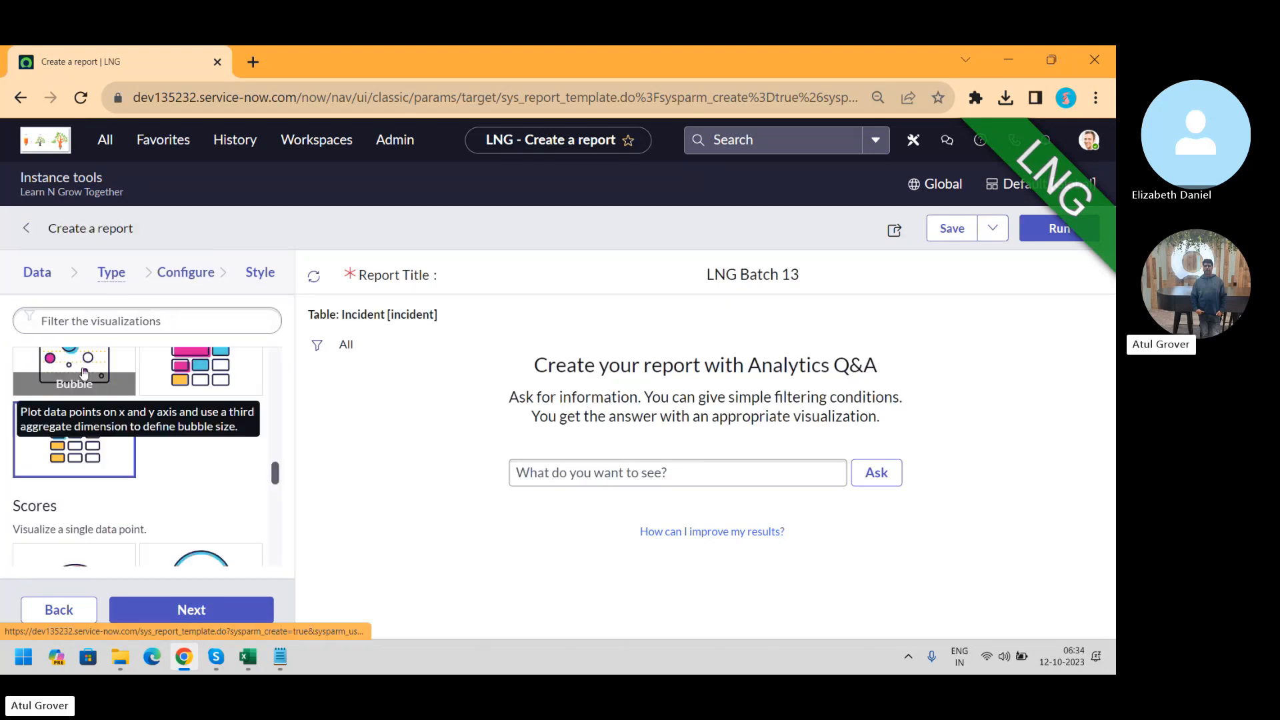
click(186, 273)
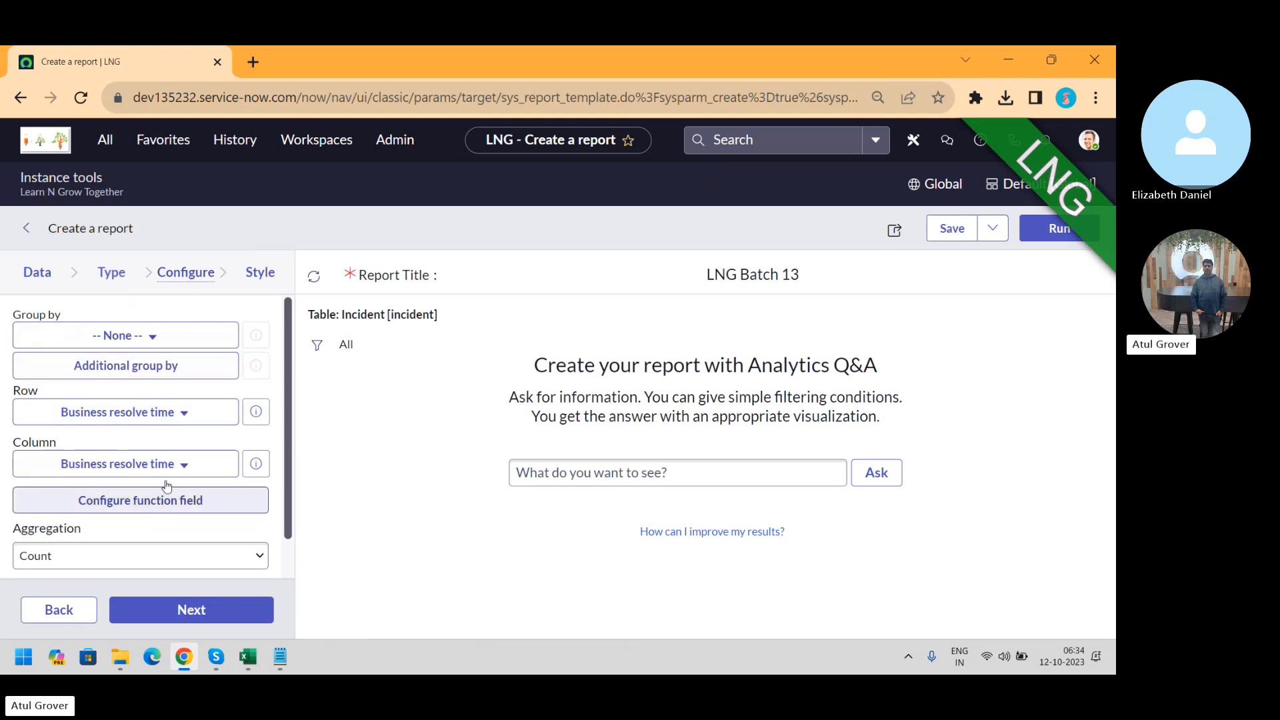
click(124, 275)
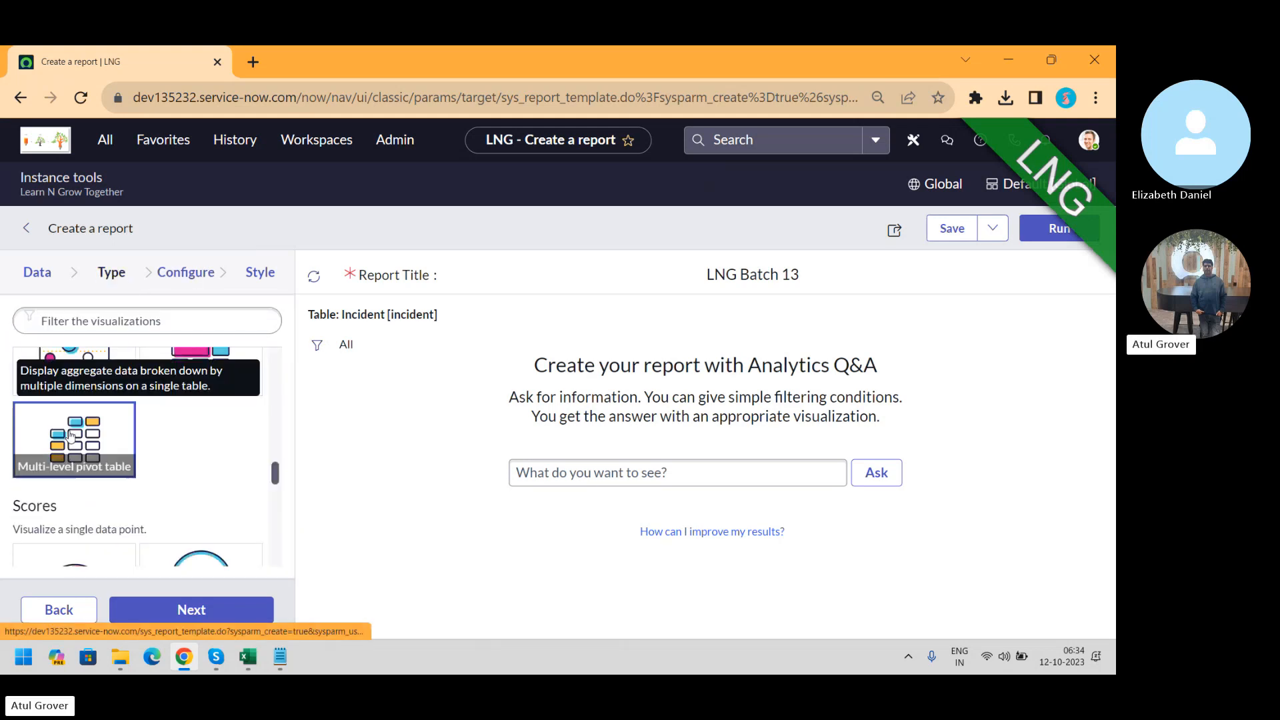
click(166, 278)
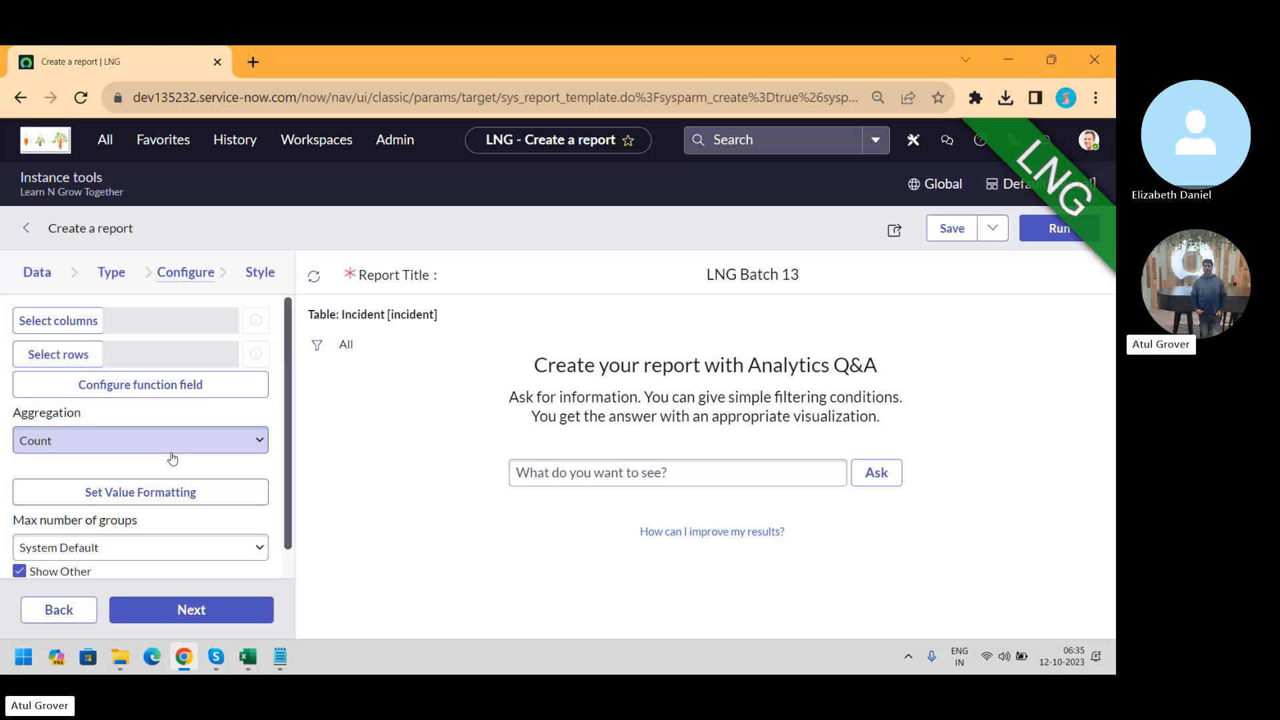
Add blank Sheet7 to Training_Master, select A1:P5 on Attendance_Tracker, then return to ServiceNow
click(248, 656)
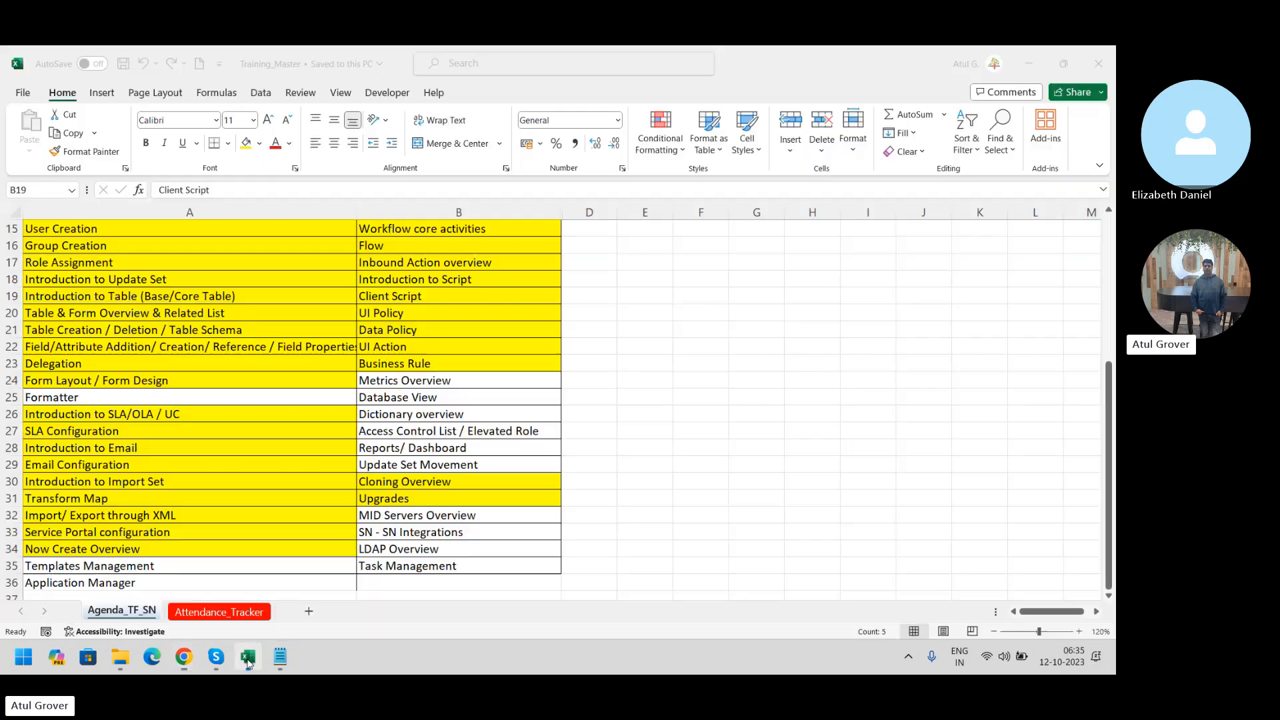
click(309, 611)
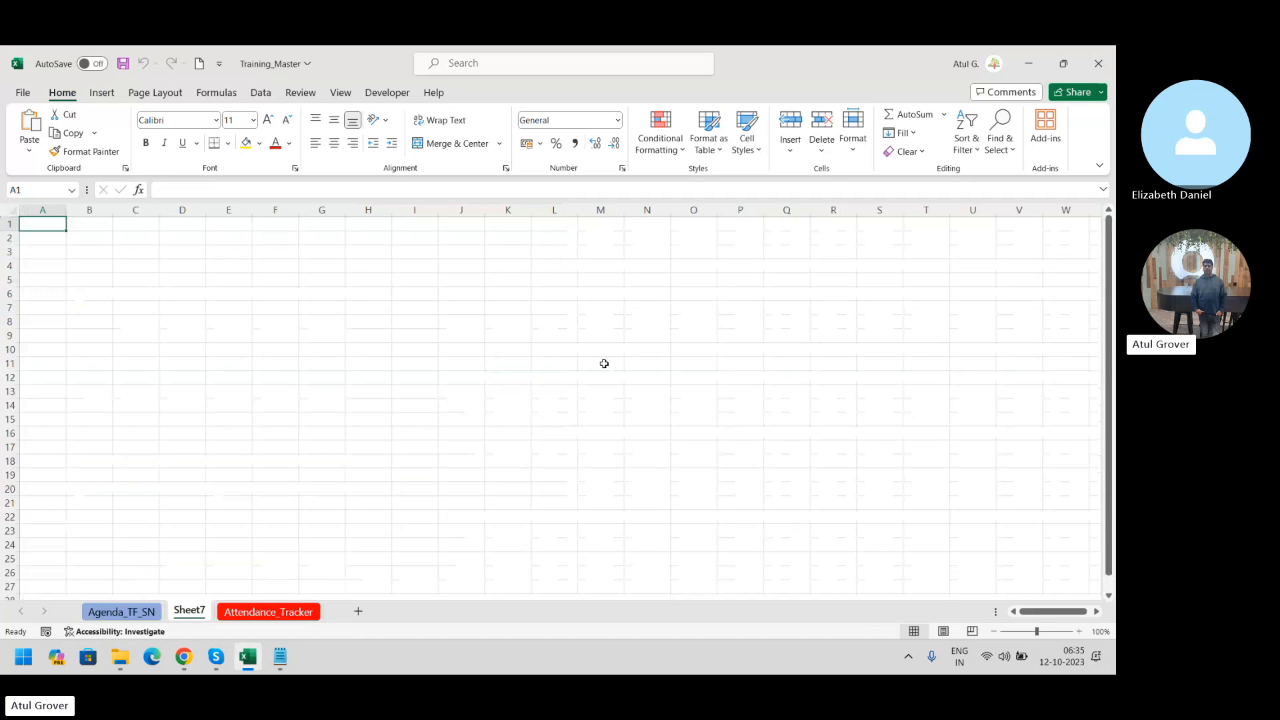
click(170, 259)
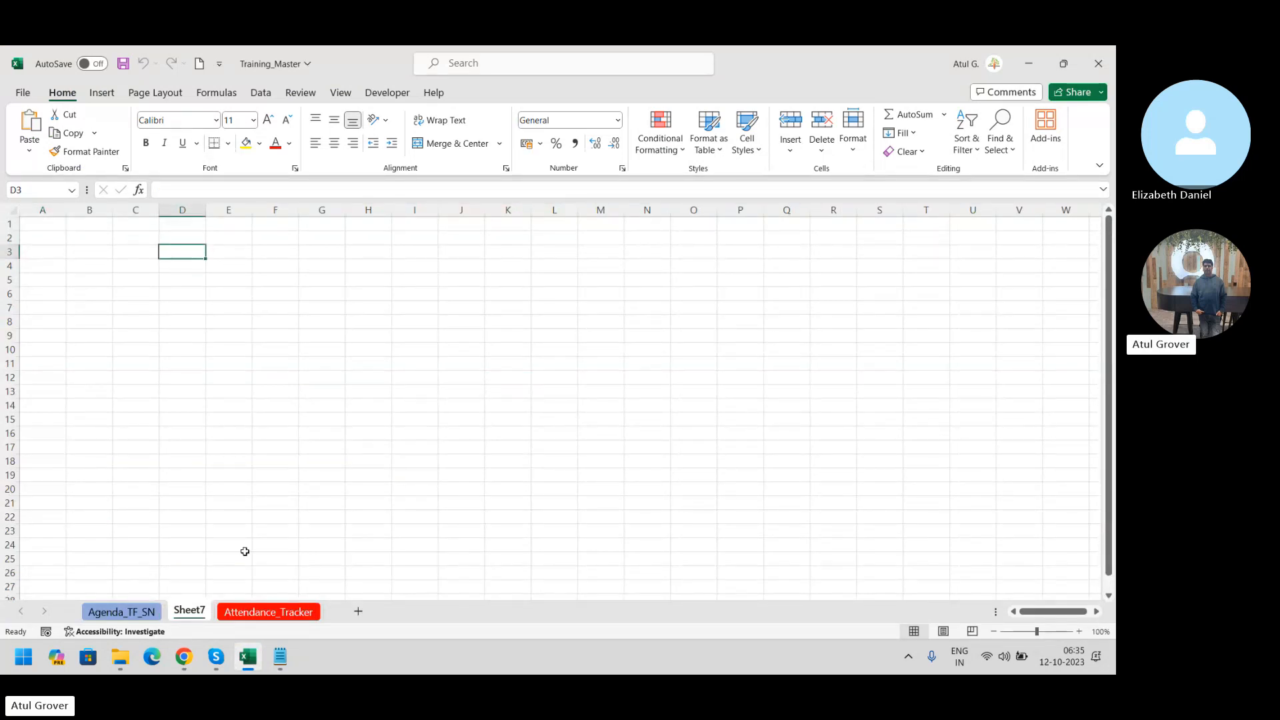
click(267, 611)
drag(68, 222, 764, 280)
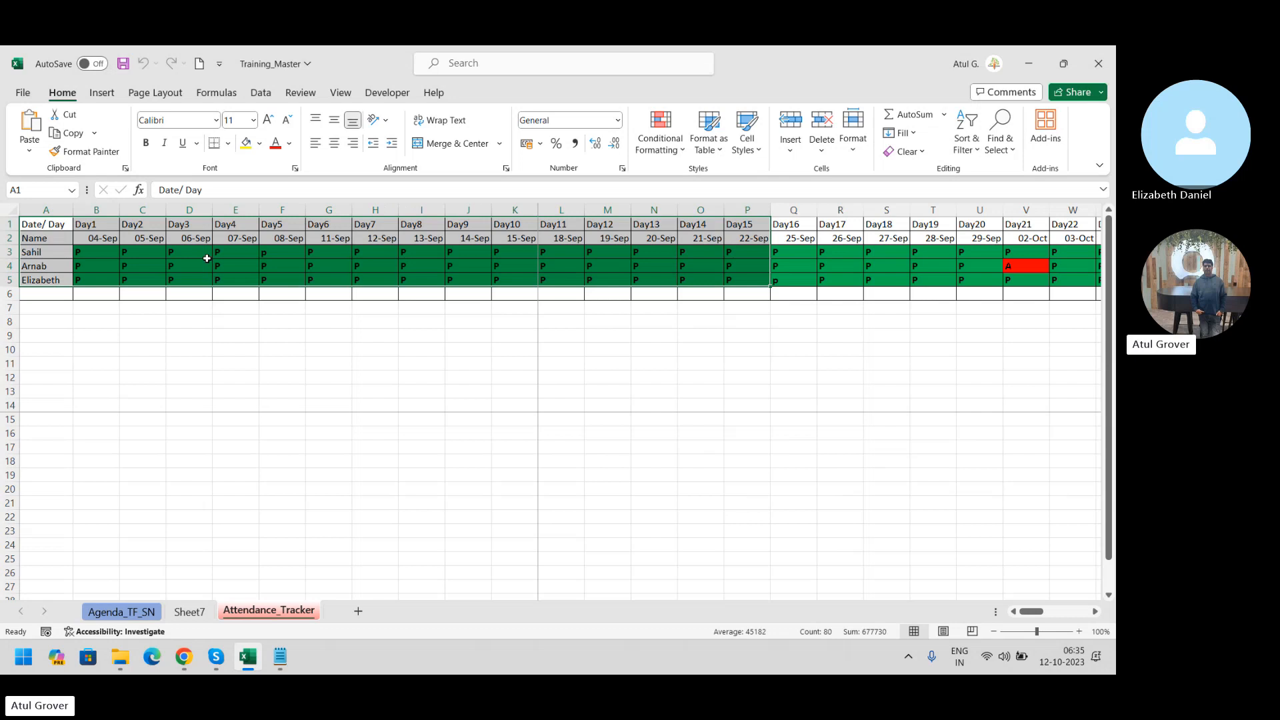
key(alt+Tab)
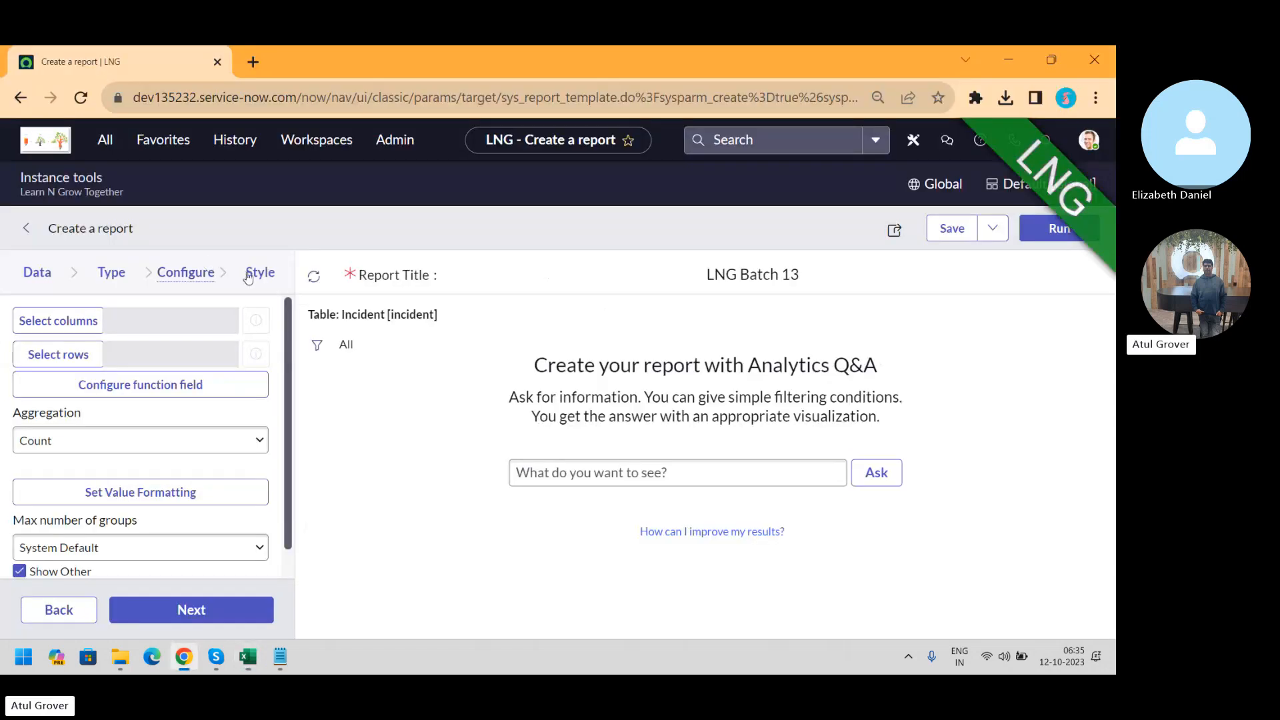
Move Impact, Urgency and State into the selected Multilevel Pivot Columns and confirm
click(62, 323)
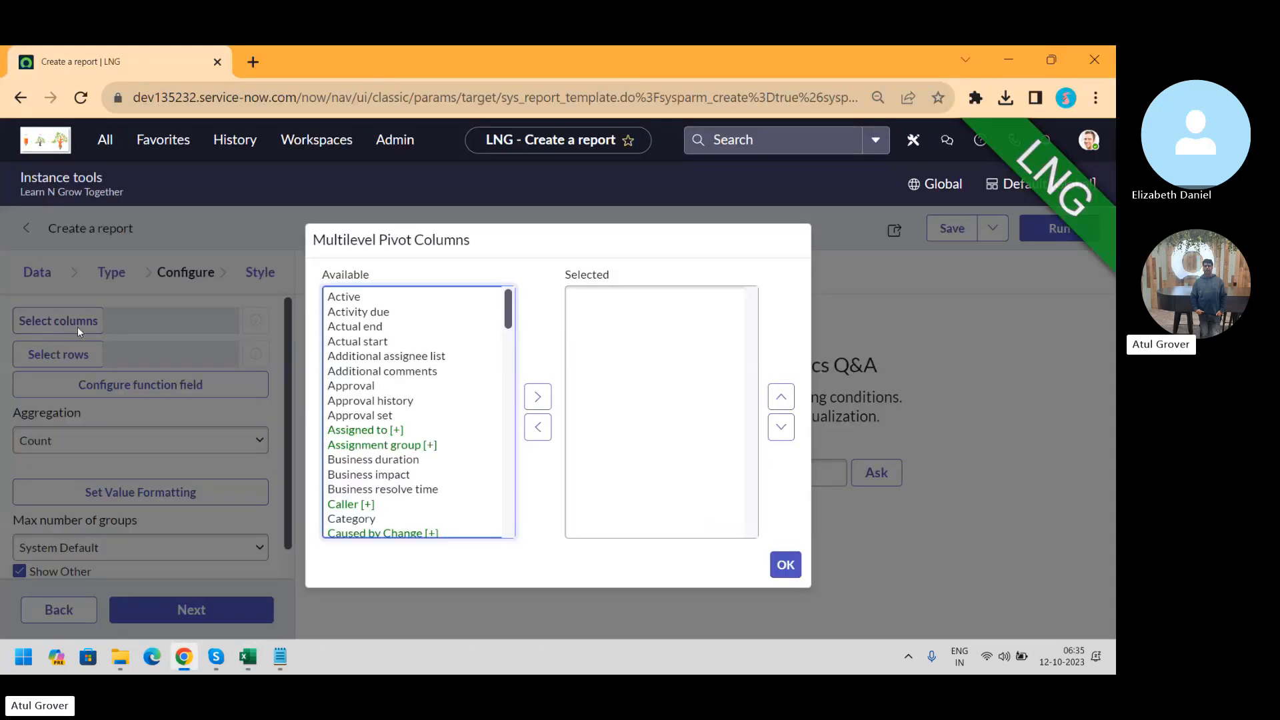
click(364, 312)
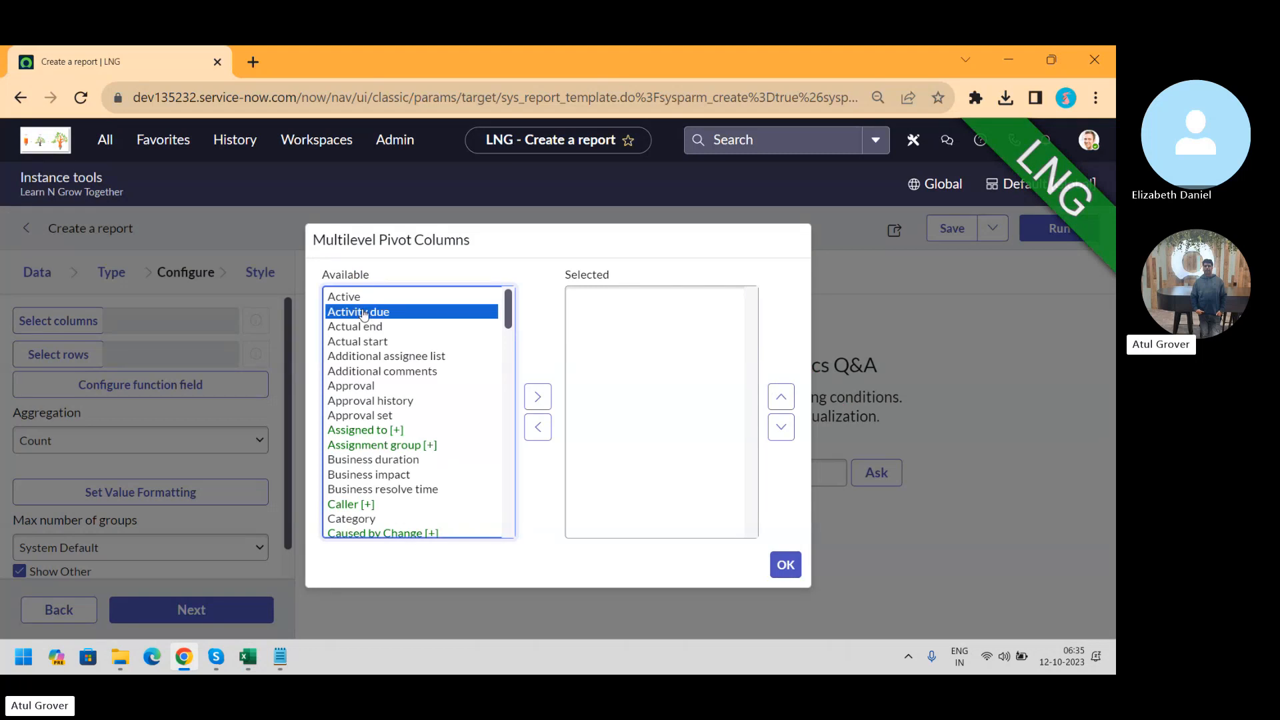
key(i)
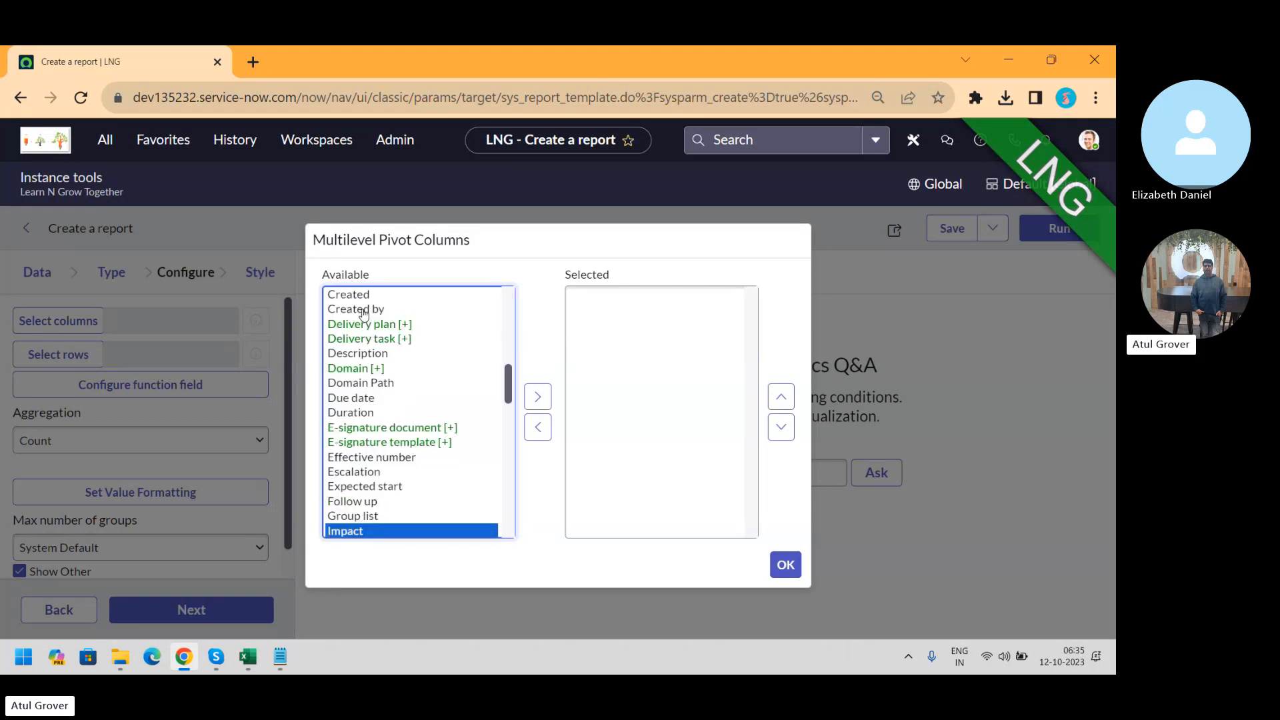
click(536, 397)
click(361, 358)
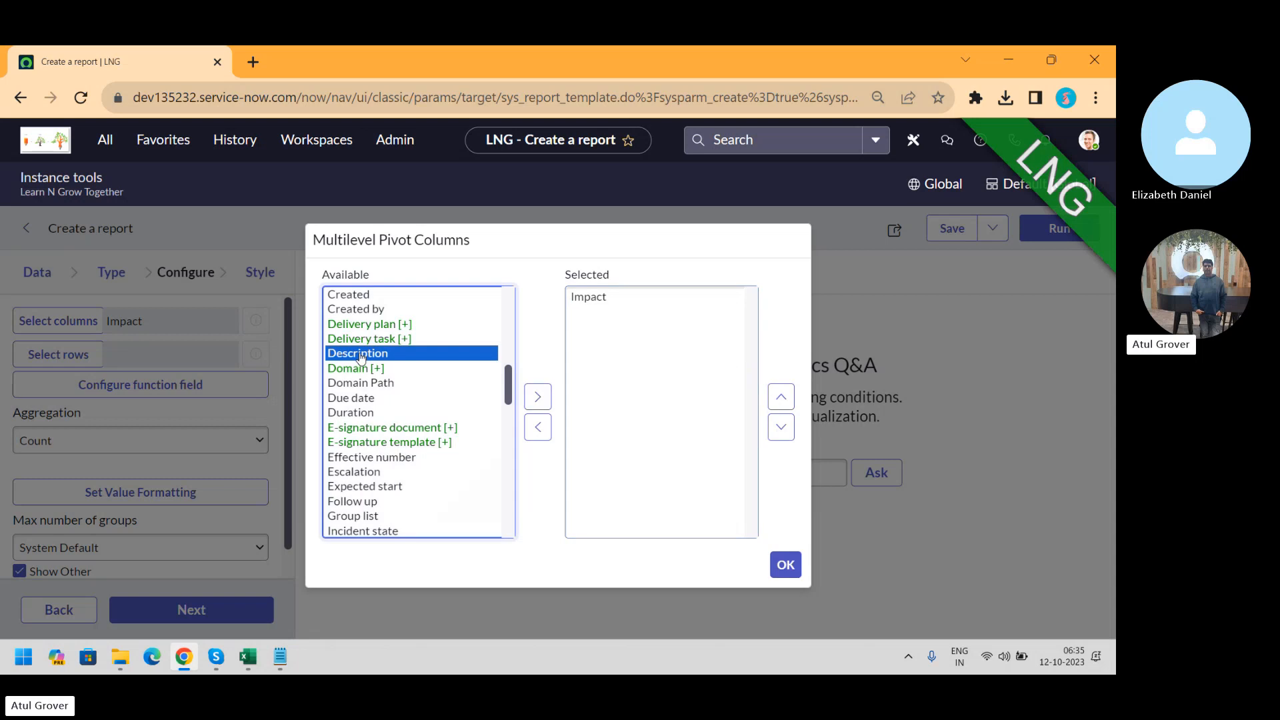
text(ur)
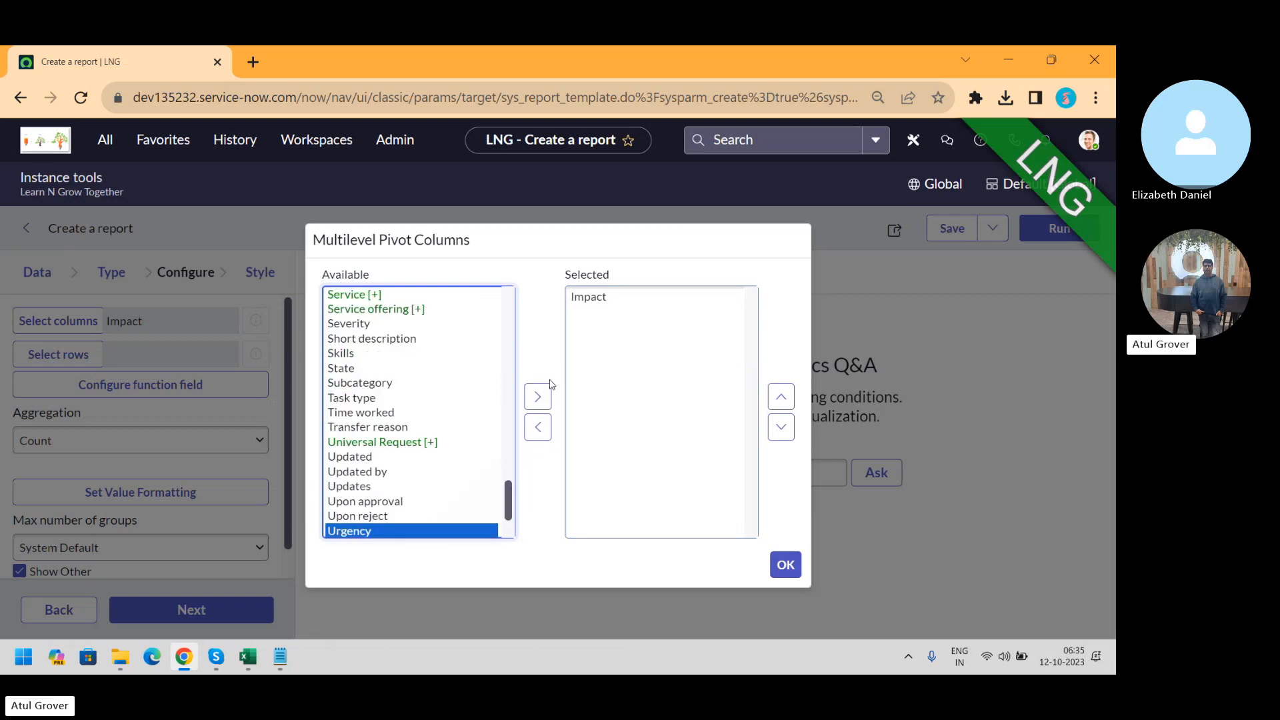
click(538, 397)
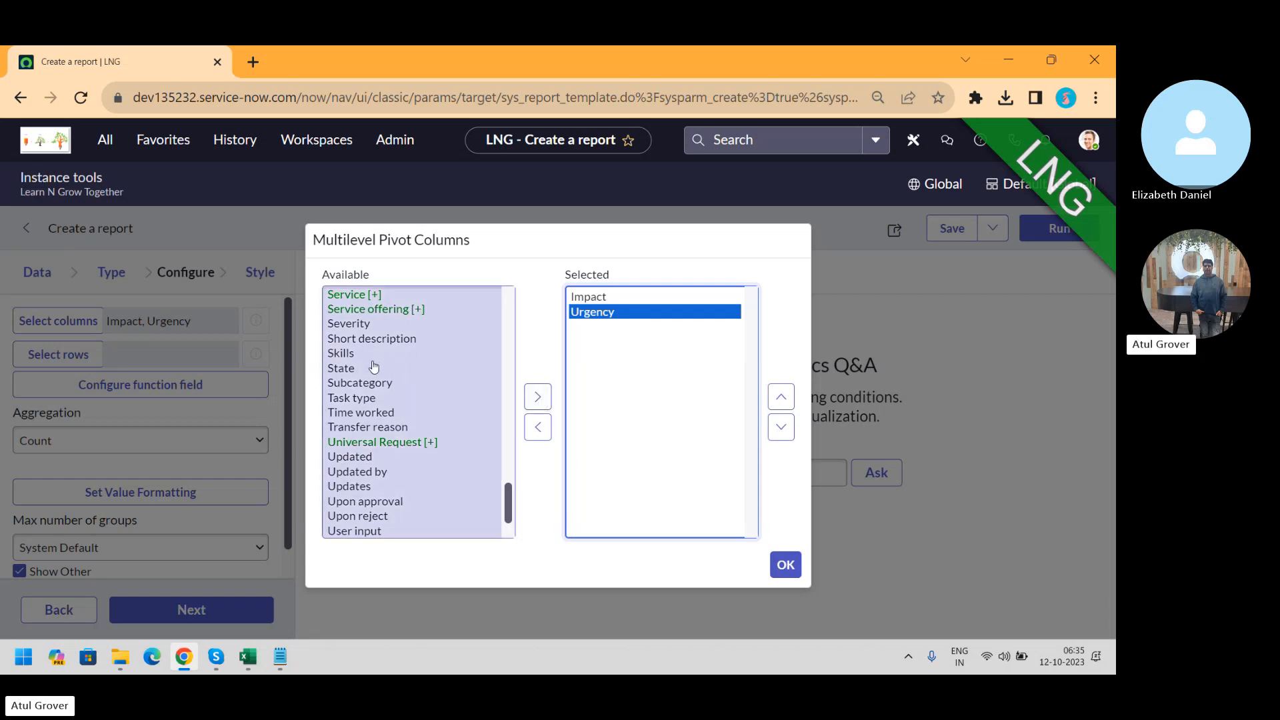
click(348, 369)
click(548, 399)
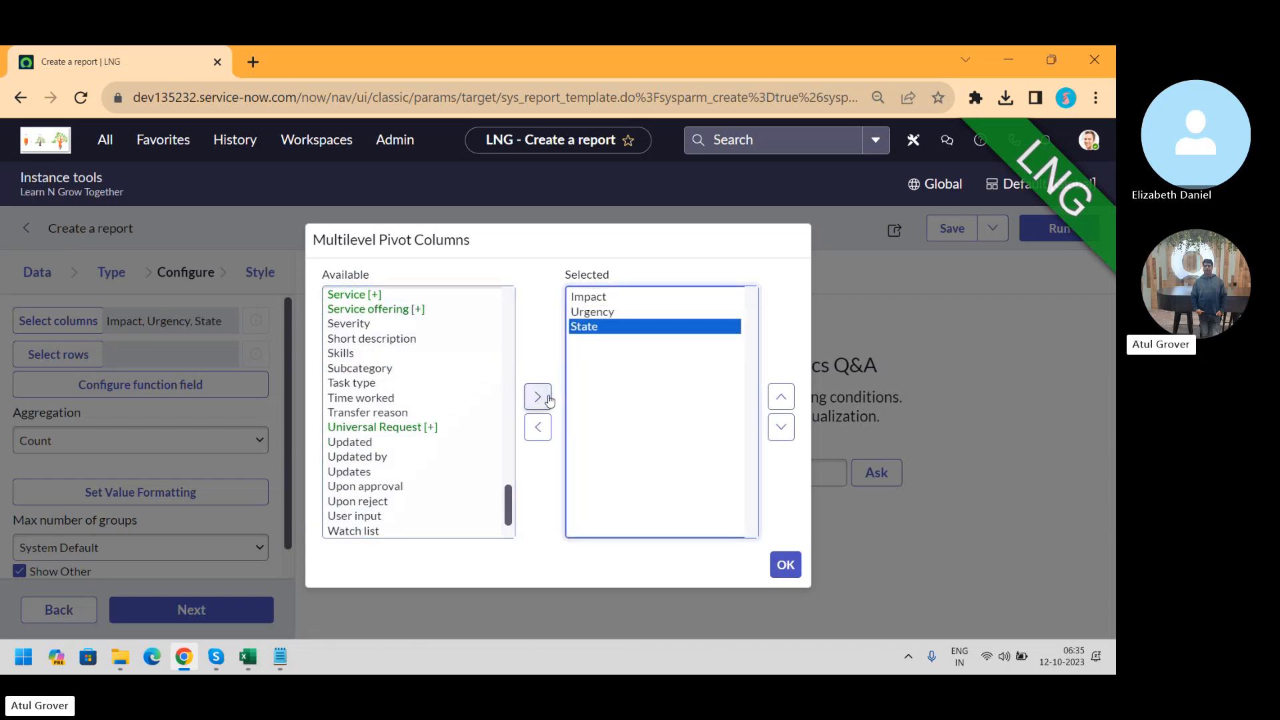
click(786, 564)
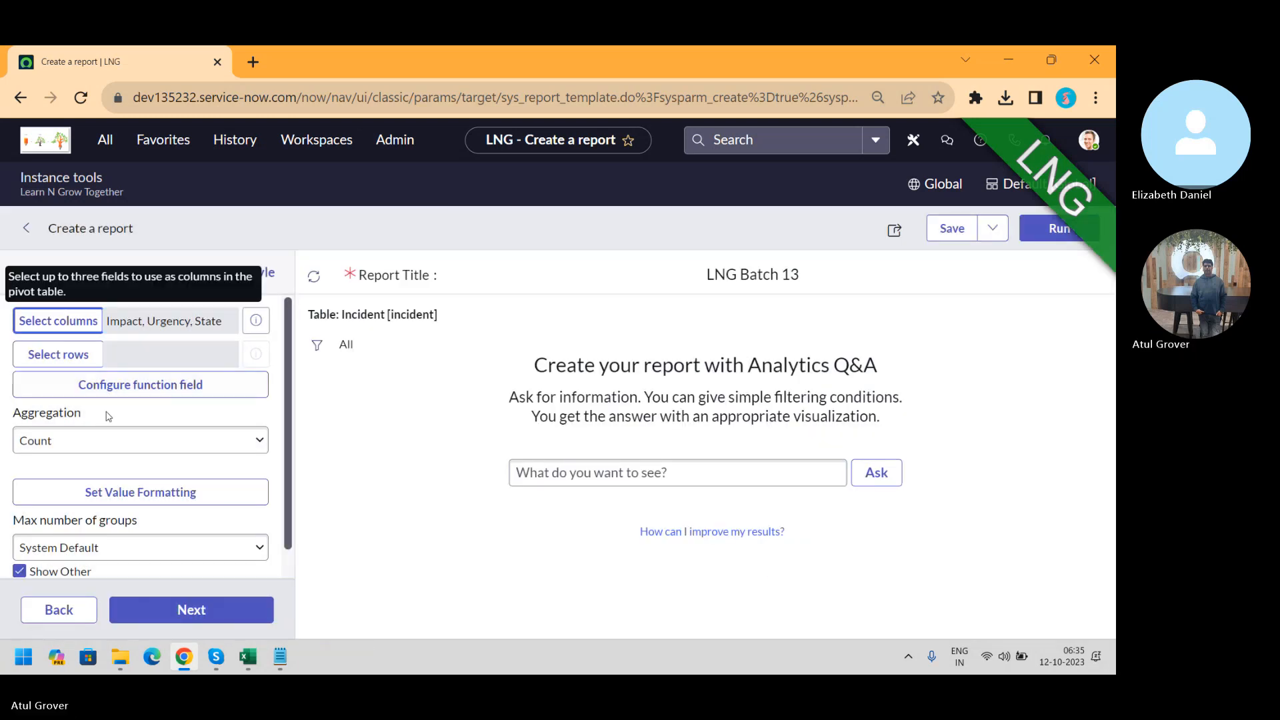
Move Category and Priority into the selected pivot row fields and confirm
click(68, 359)
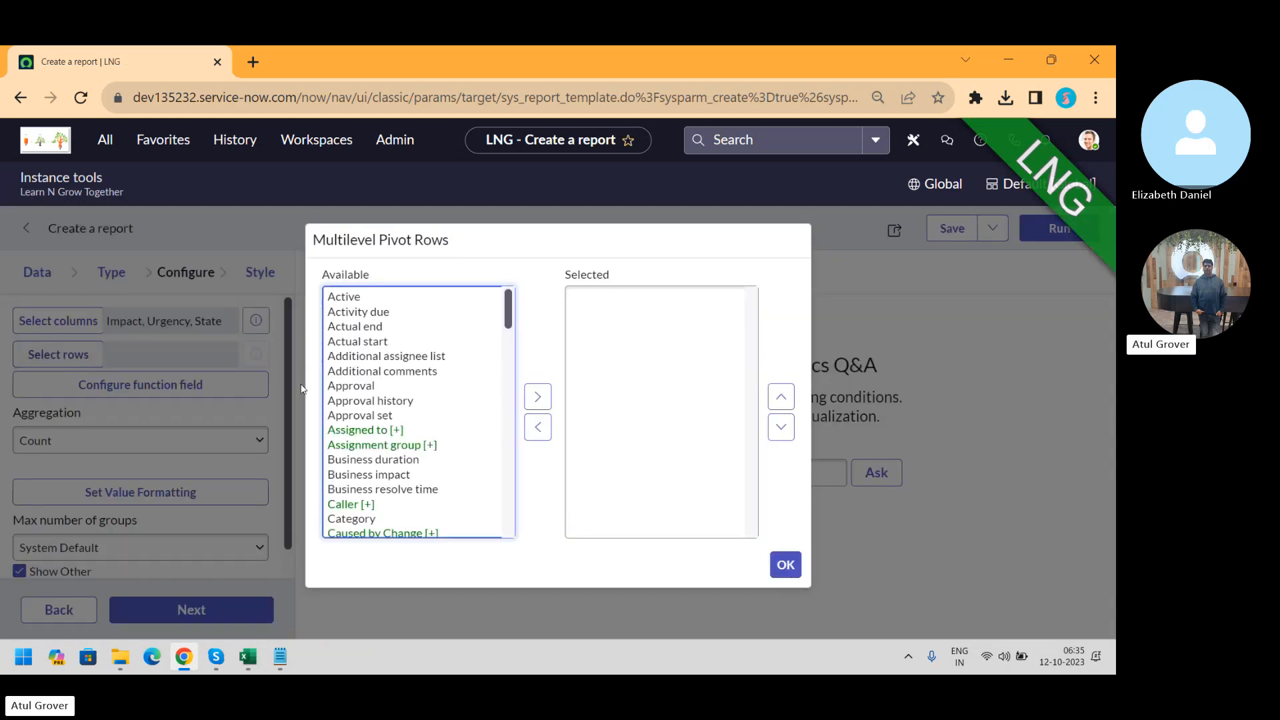
click(366, 361)
key(c)
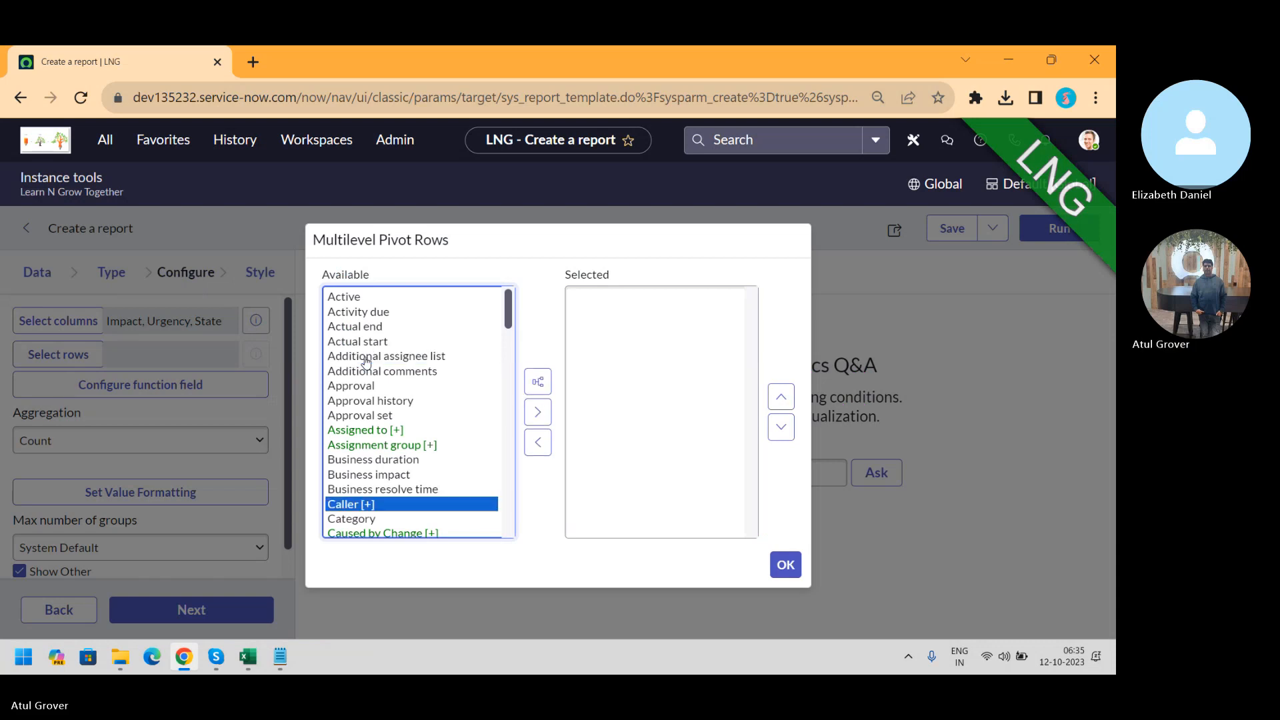
key(Down)
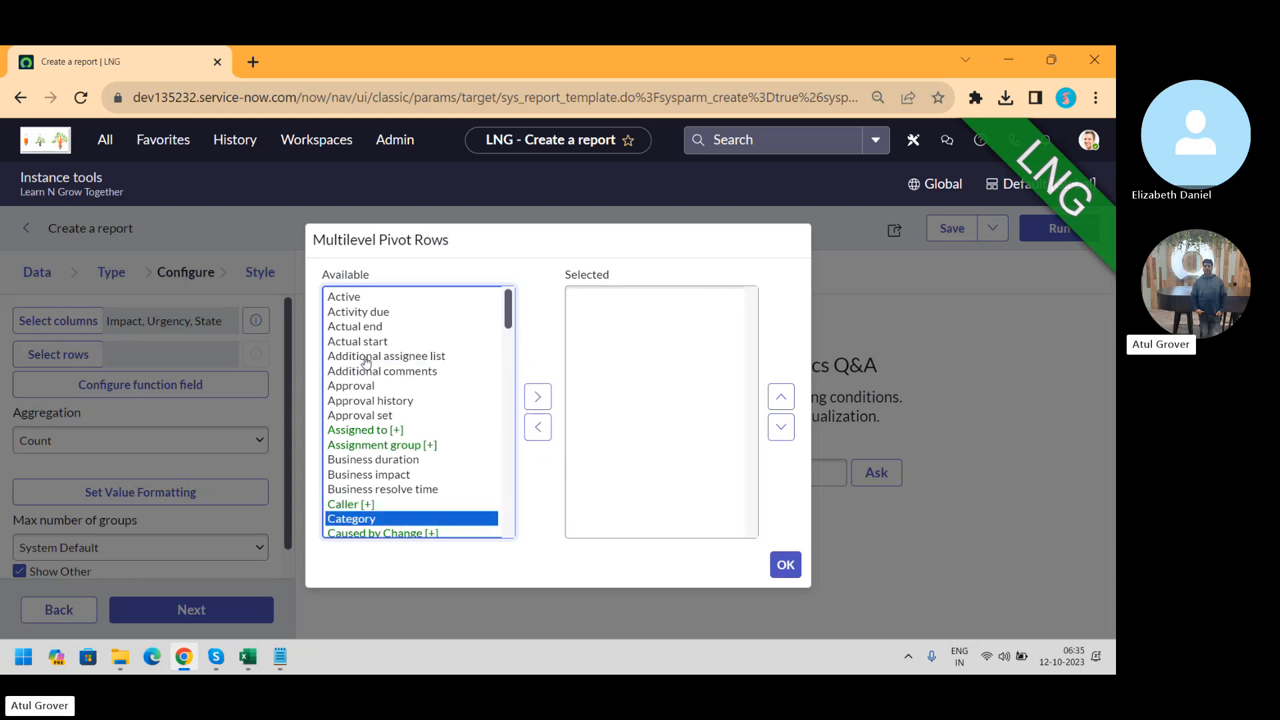
click(538, 398)
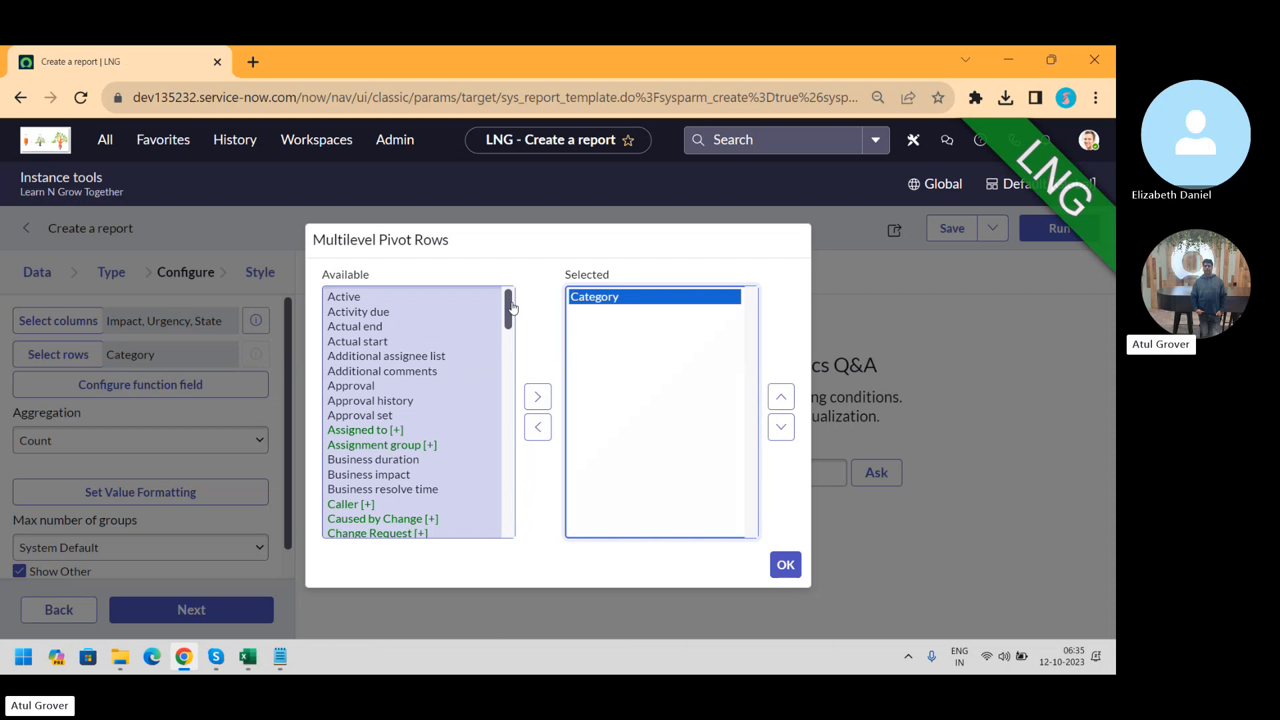
click(345, 374)
text(pr)
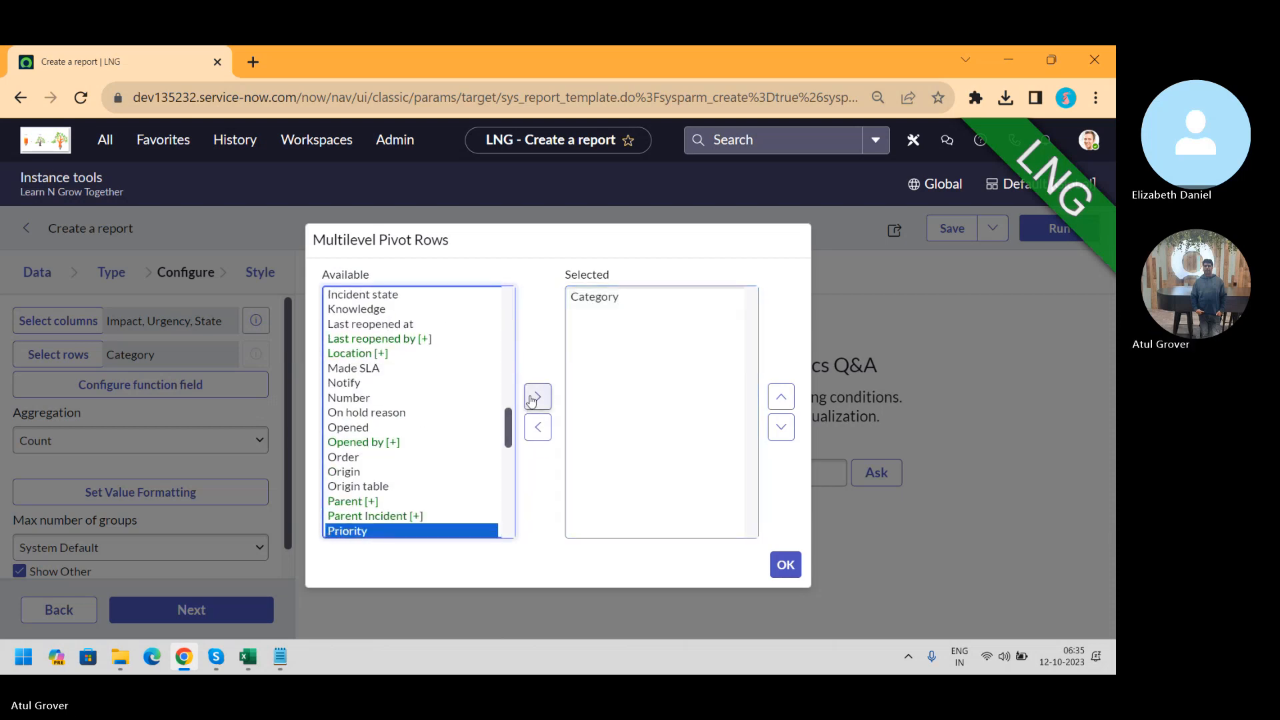
click(537, 397)
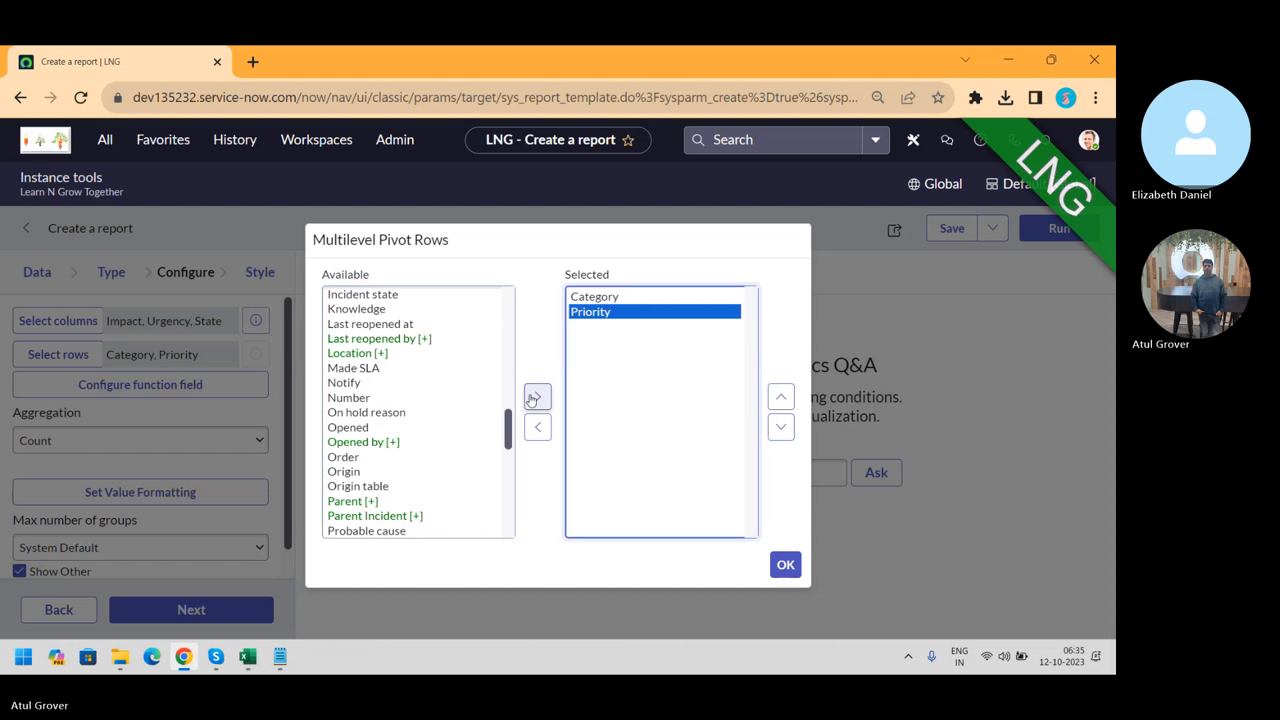
click(786, 566)
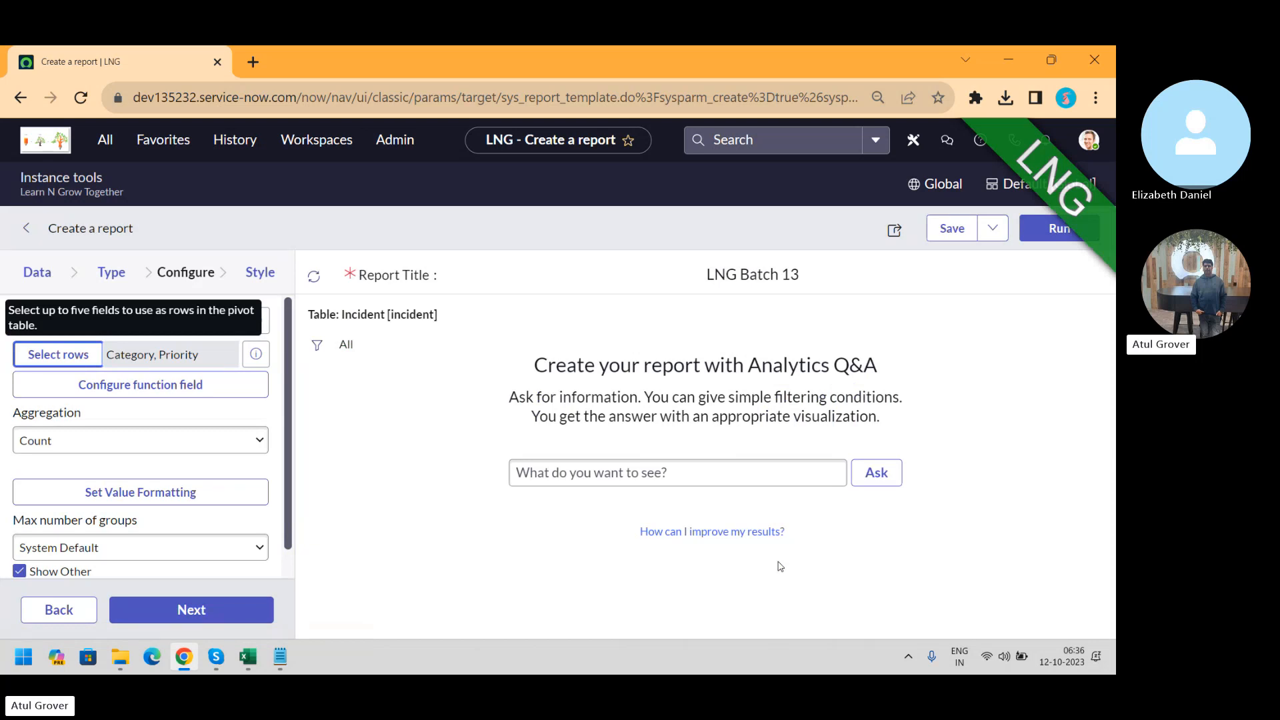
Keep Count as the aggregation and run the pivot report
click(110, 439)
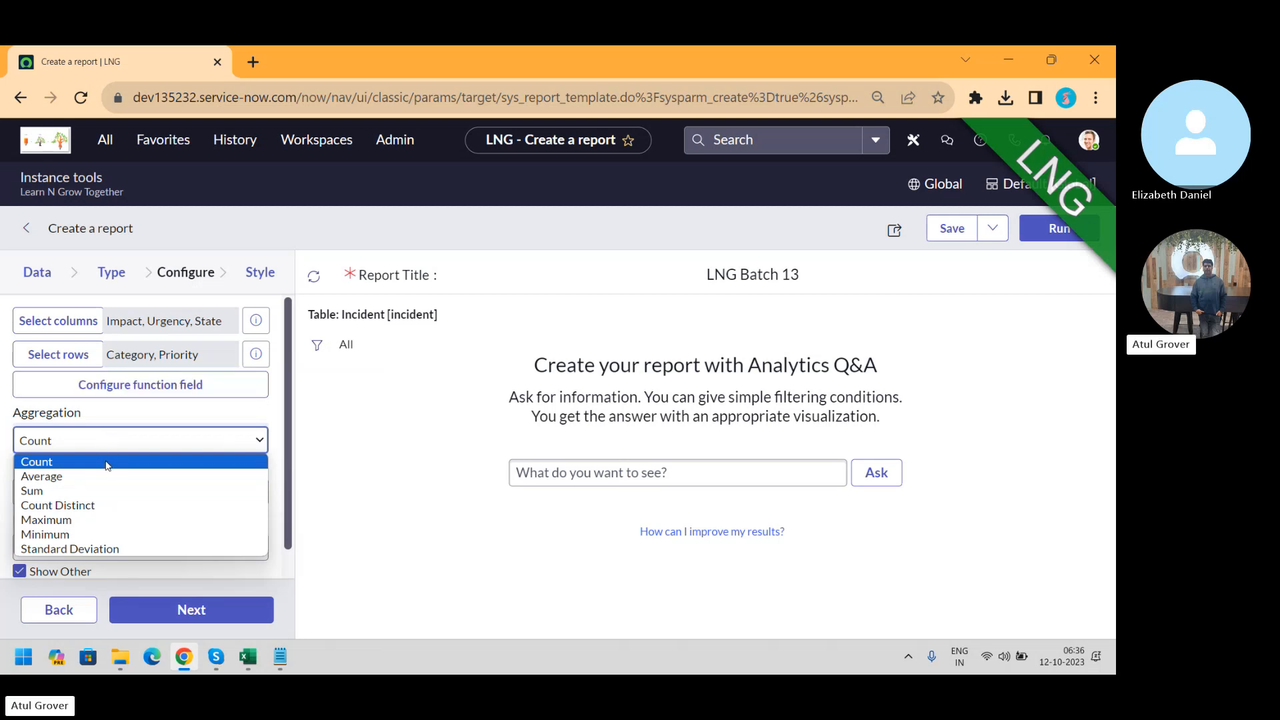
click(106, 463)
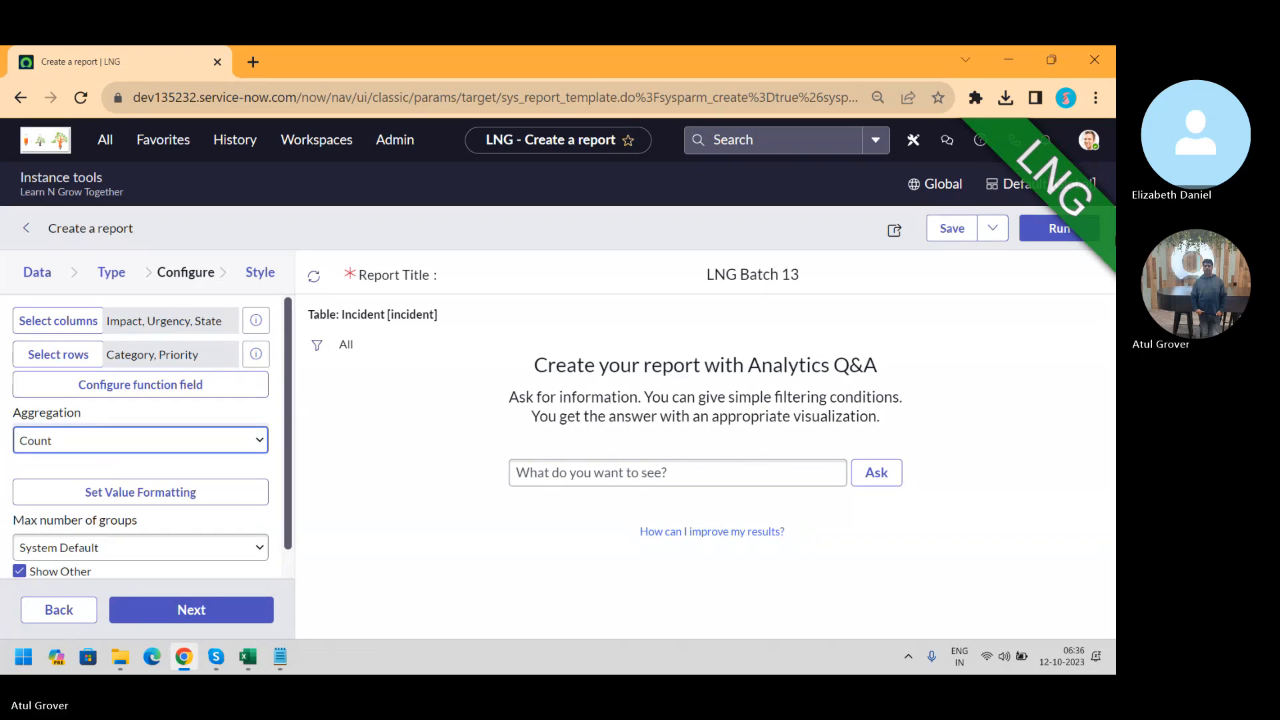
click(1037, 231)
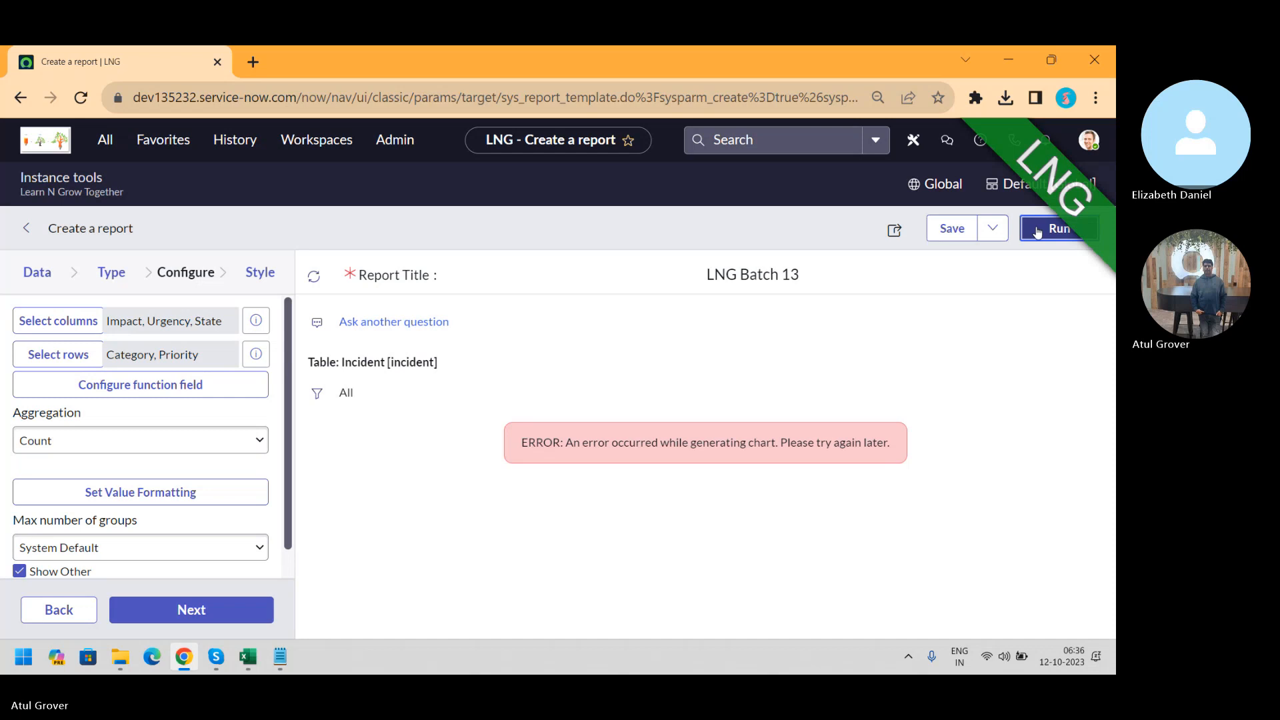
Remove State from the pivot columns, leaving Impact and Urgency, then rerun and save the report
click(1037, 231)
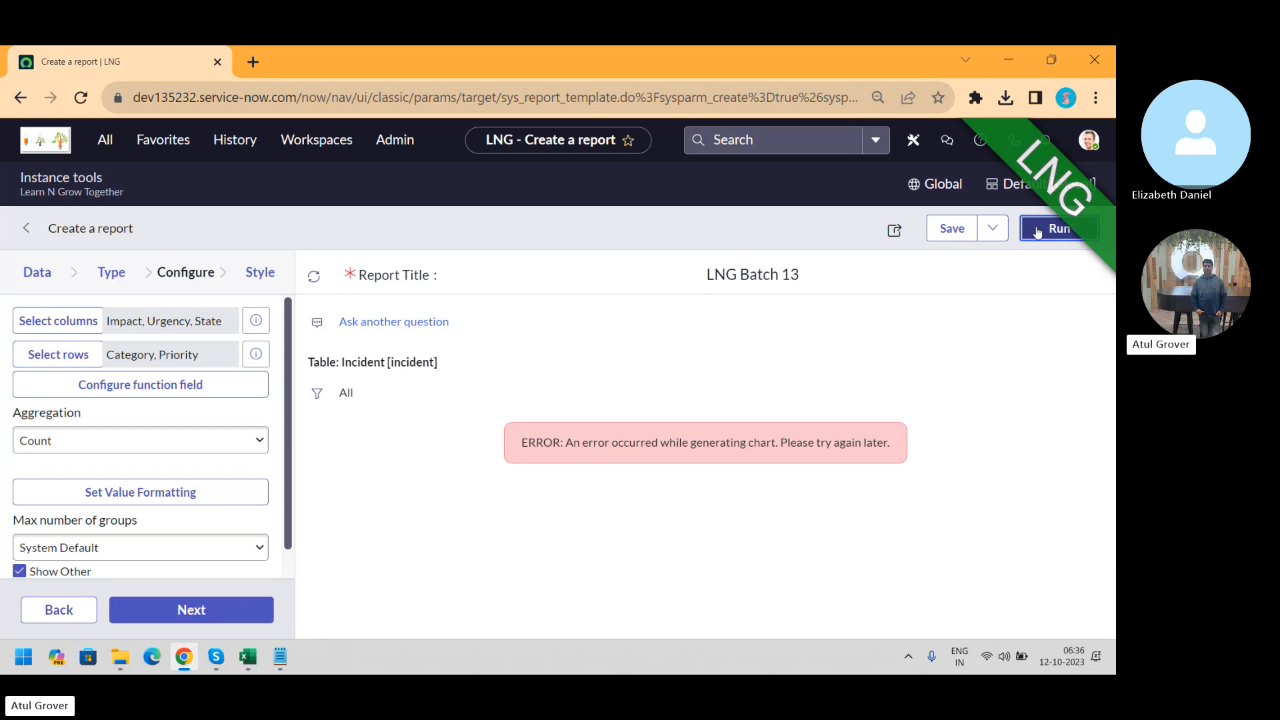
click(56, 318)
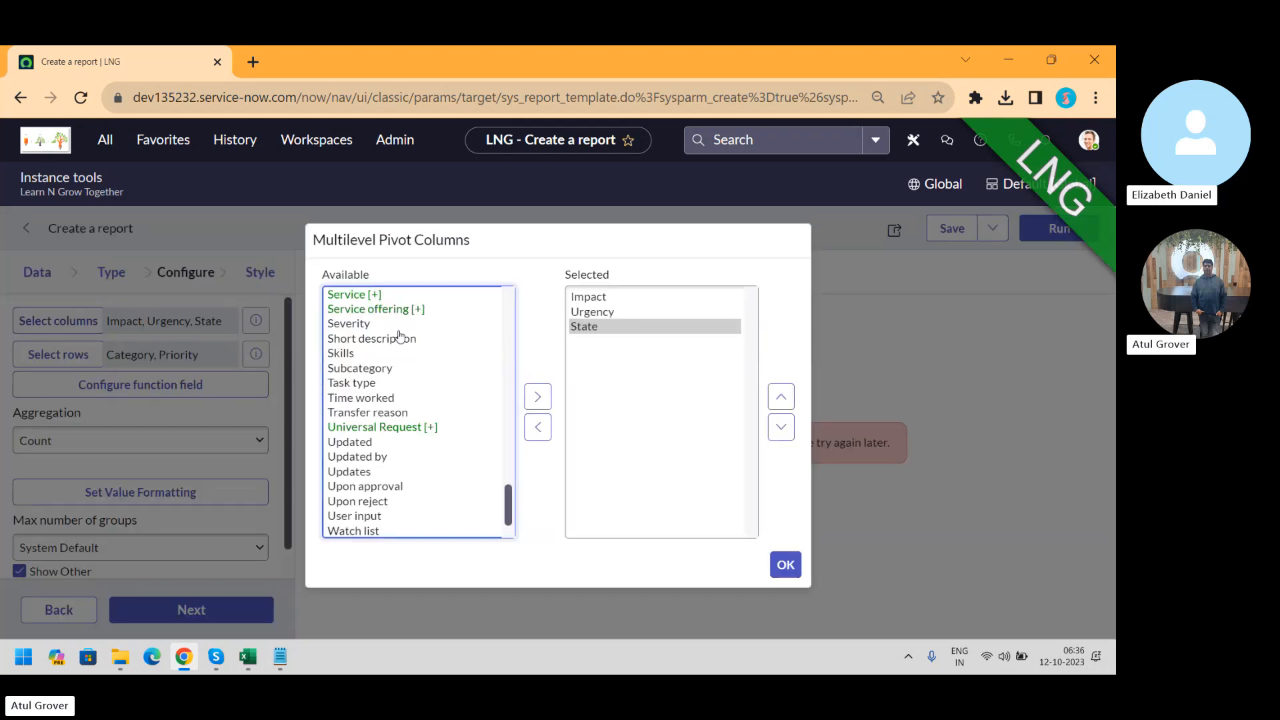
click(595, 298)
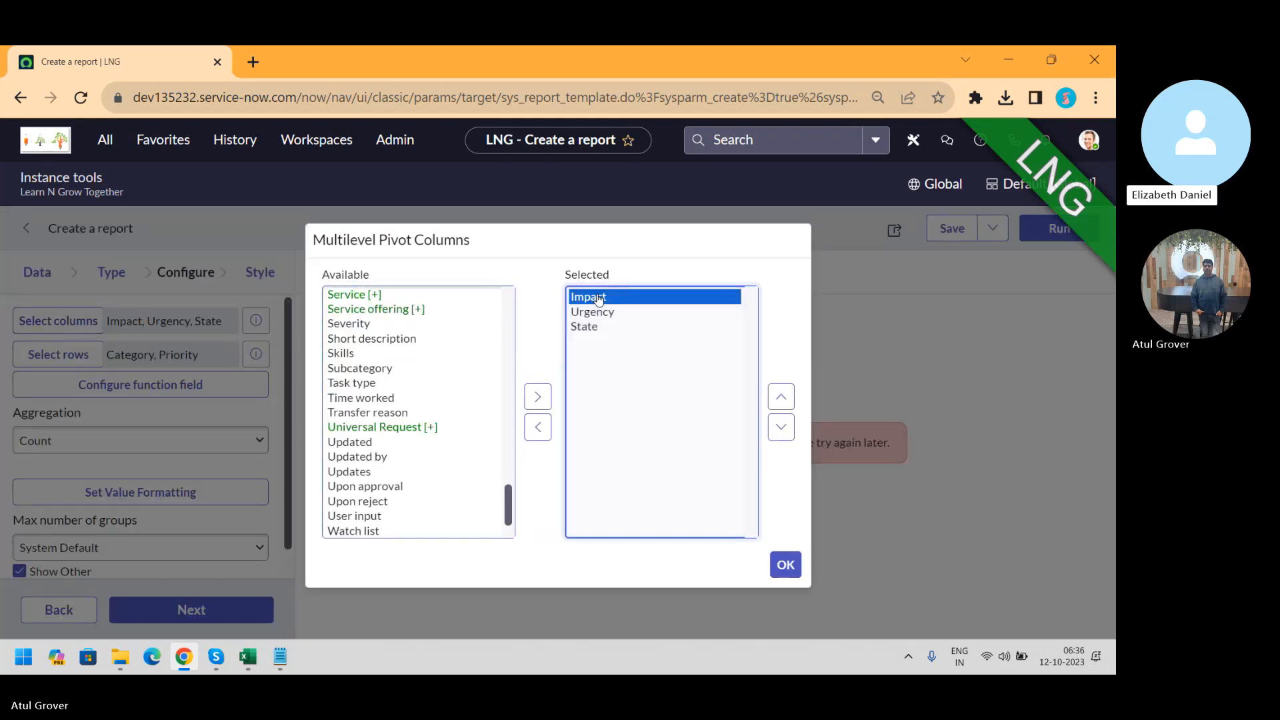
double_click(586, 326)
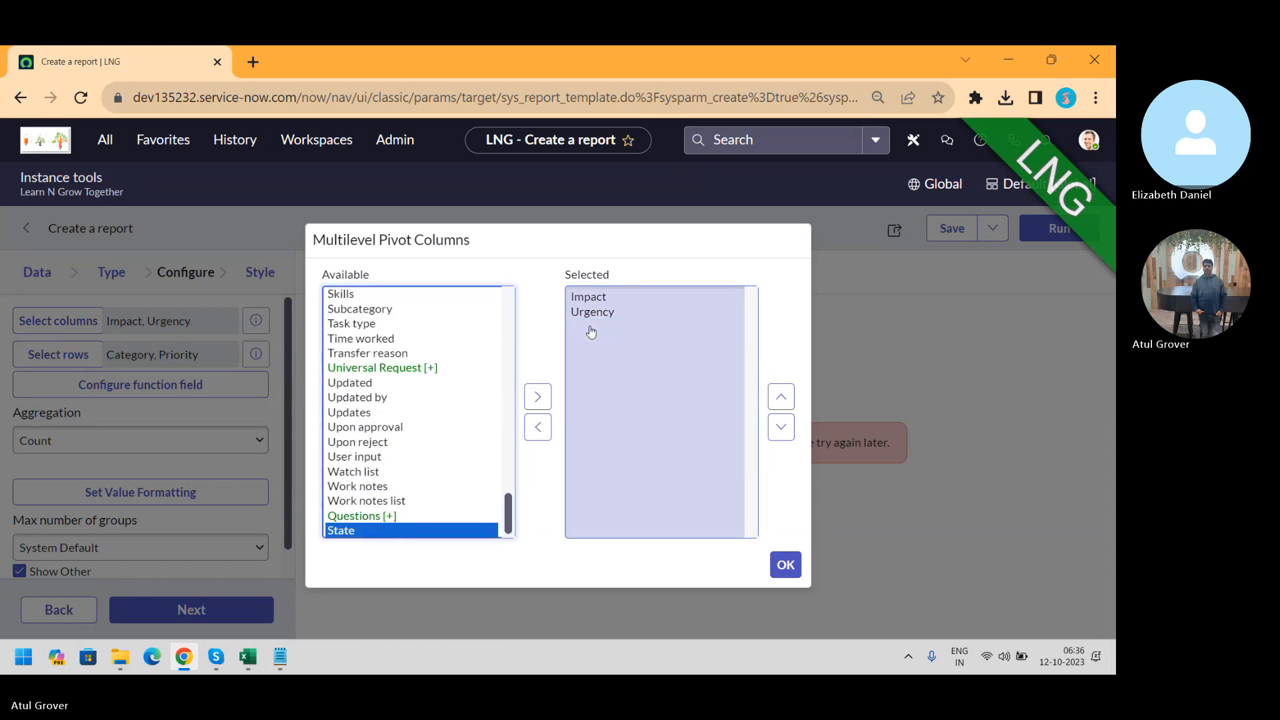
click(785, 565)
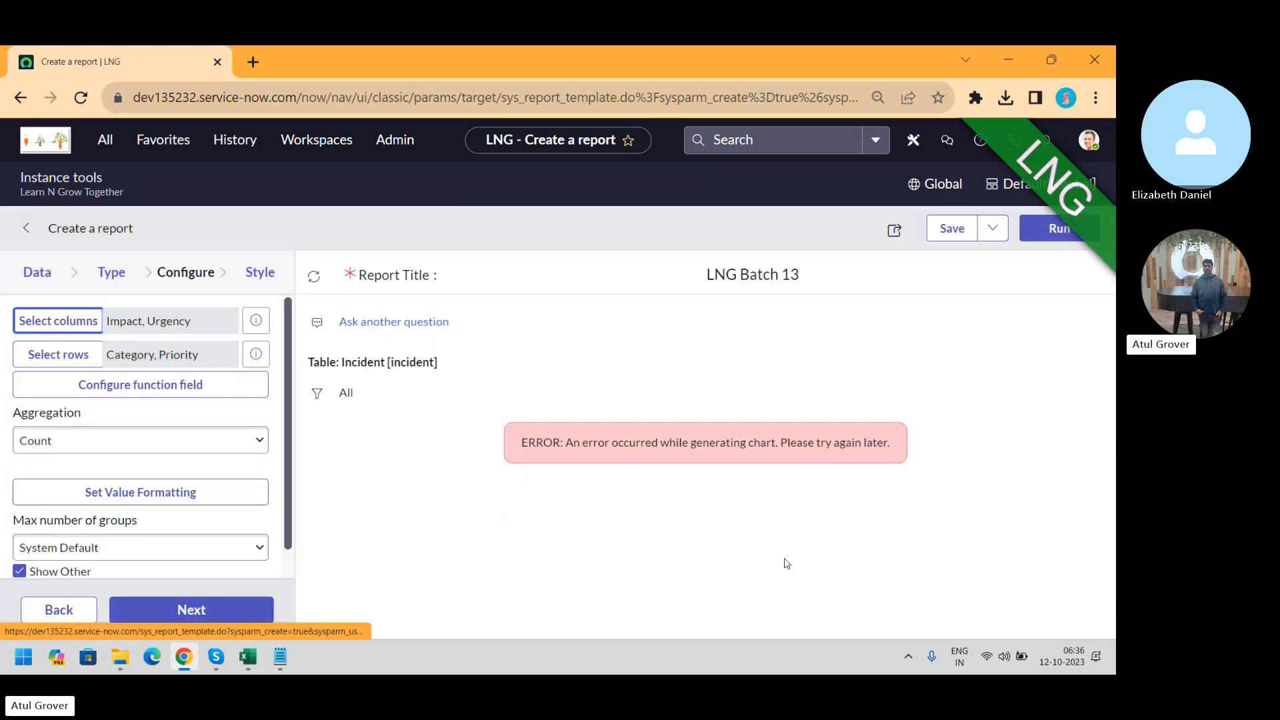
click(1039, 235)
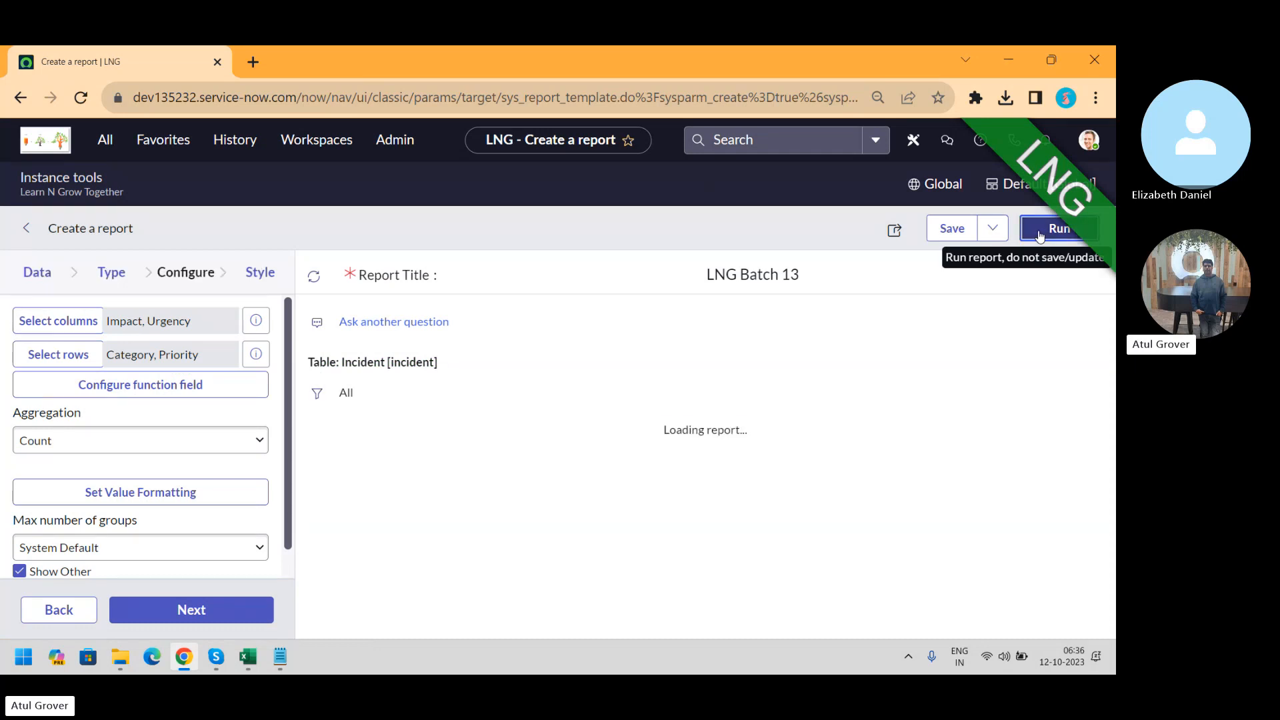
click(960, 229)
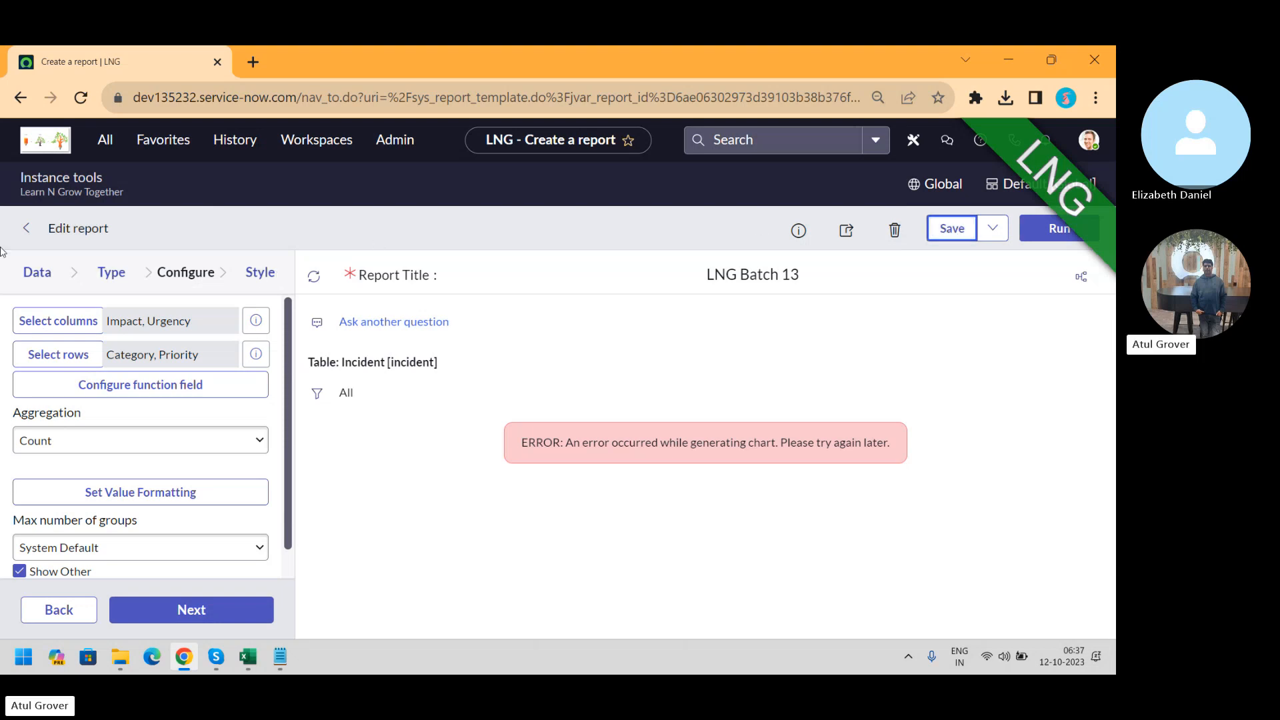
Set the pivot columns to State and Priority, removing Impact and Urgency
click(42, 319)
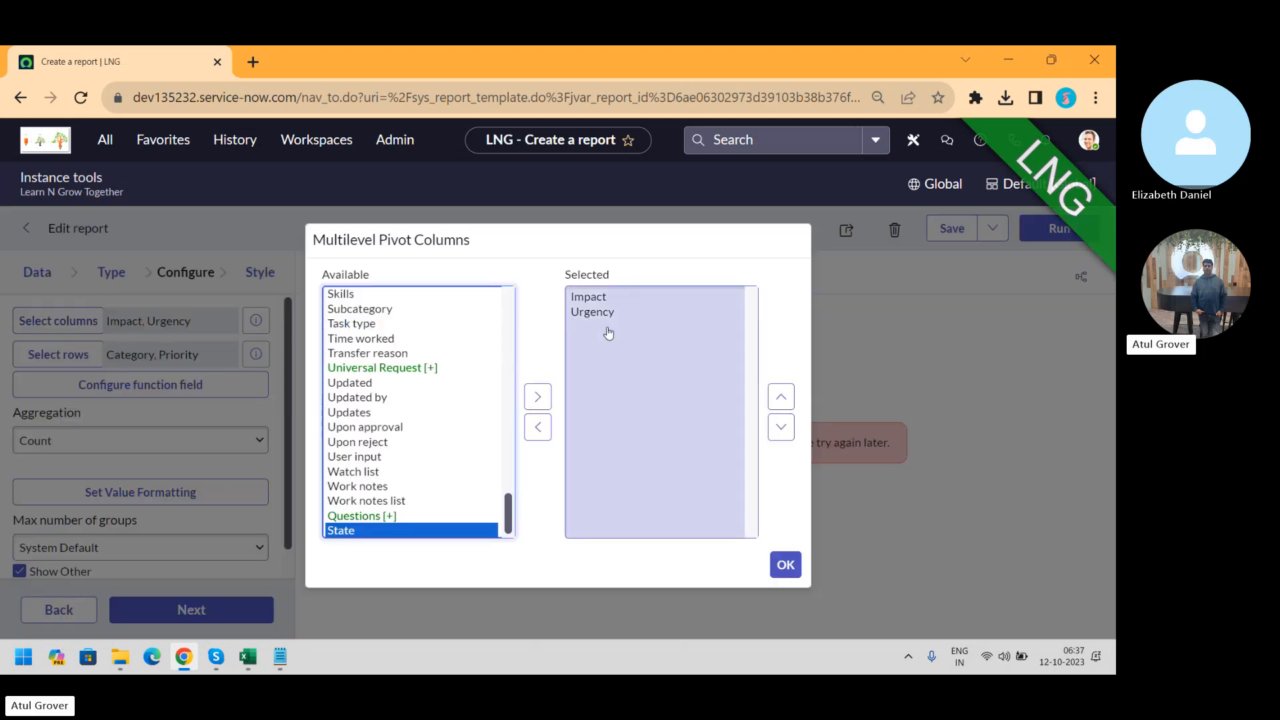
click(343, 328)
key(s)
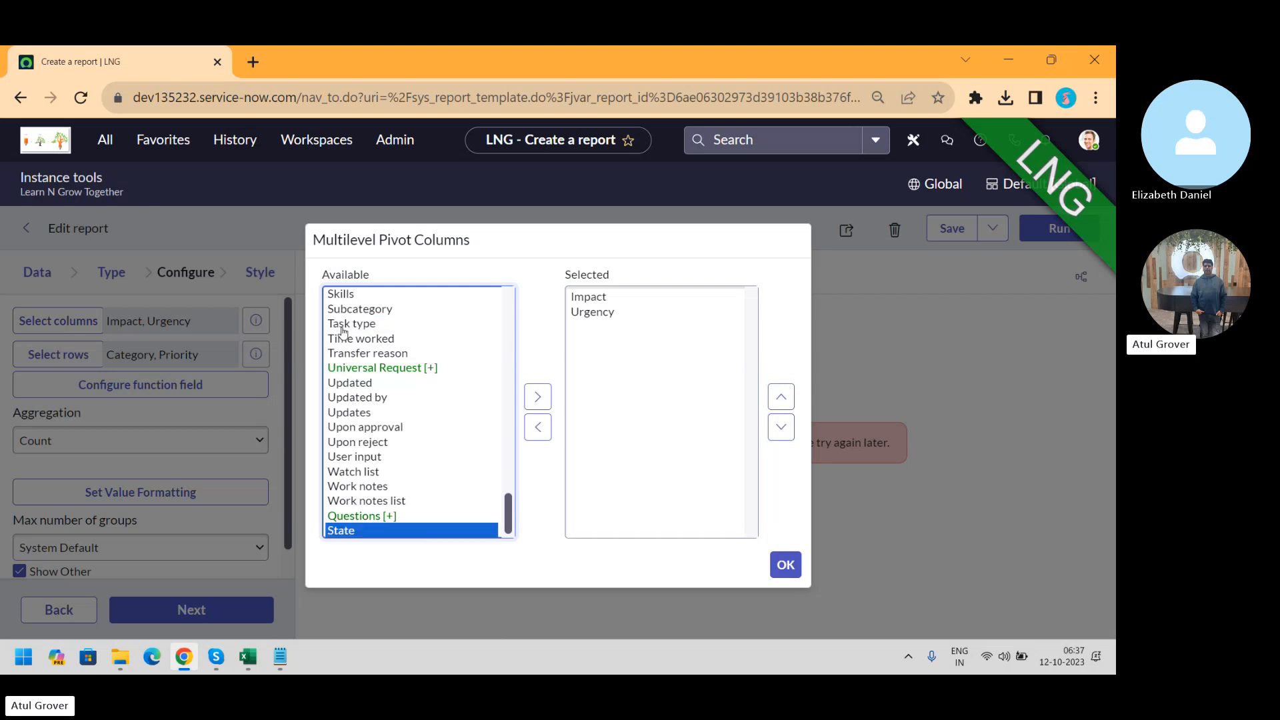
click(538, 396)
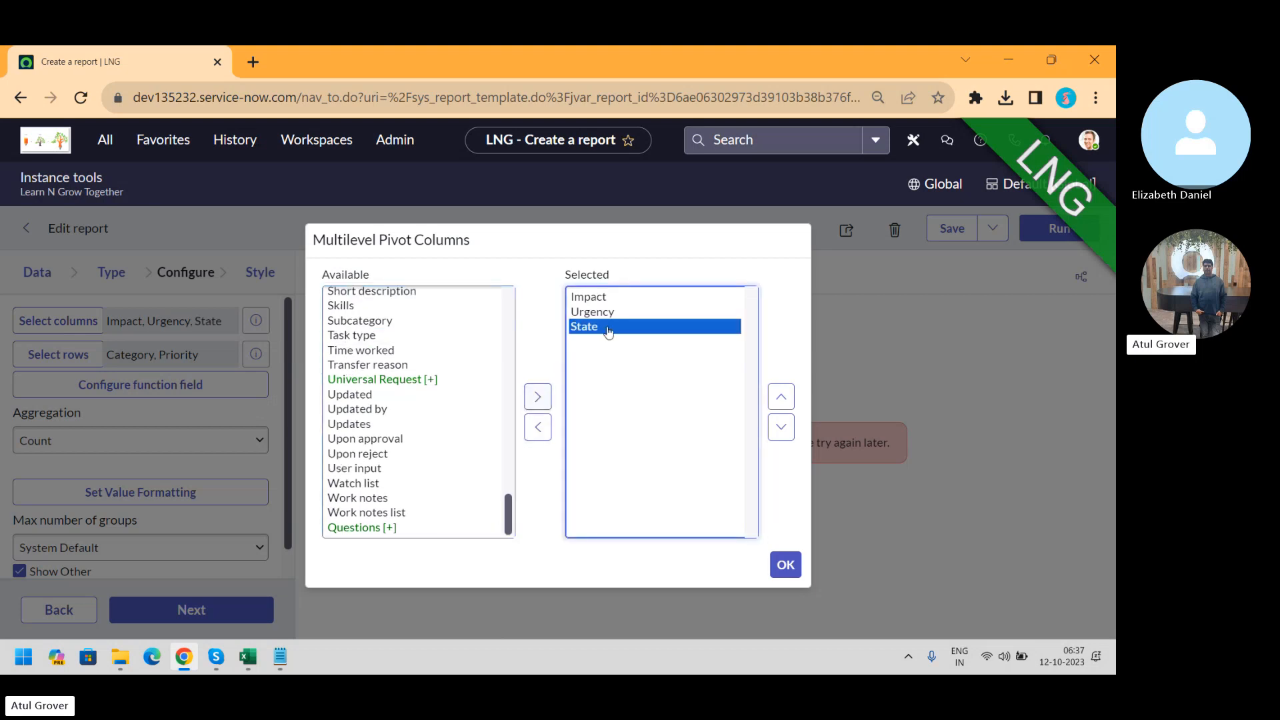
click(595, 301)
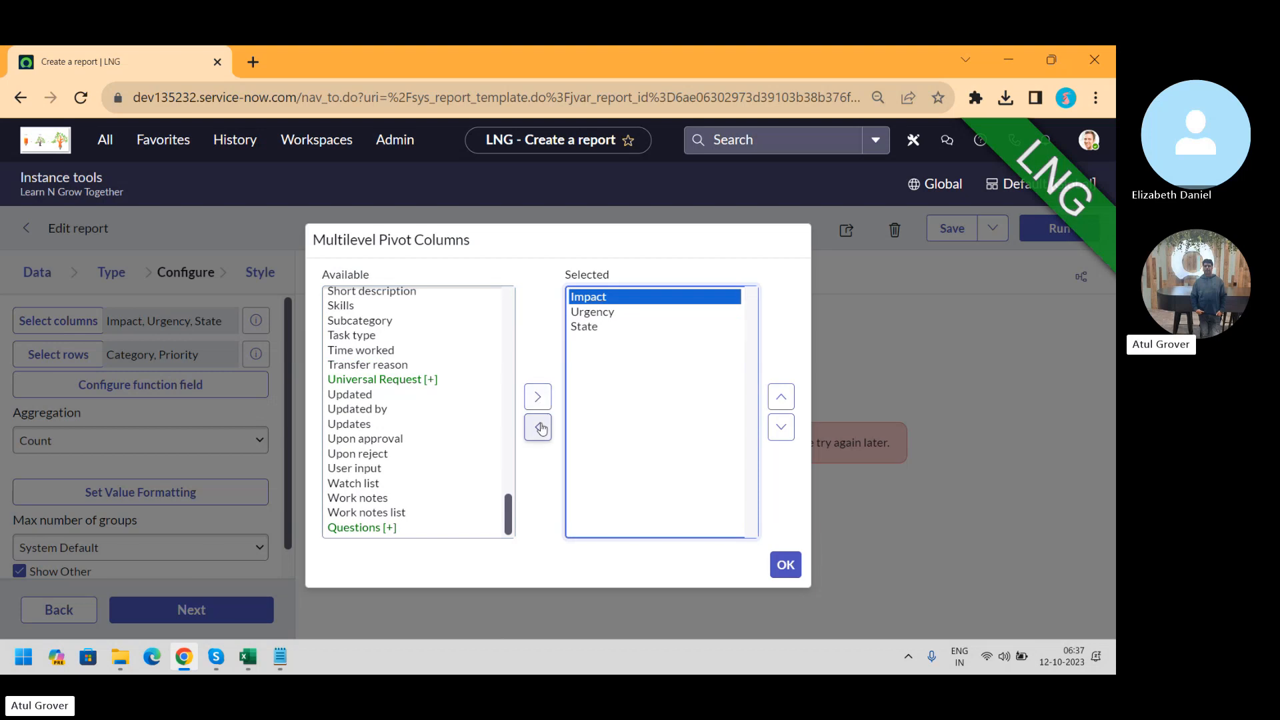
click(537, 426)
click(592, 298)
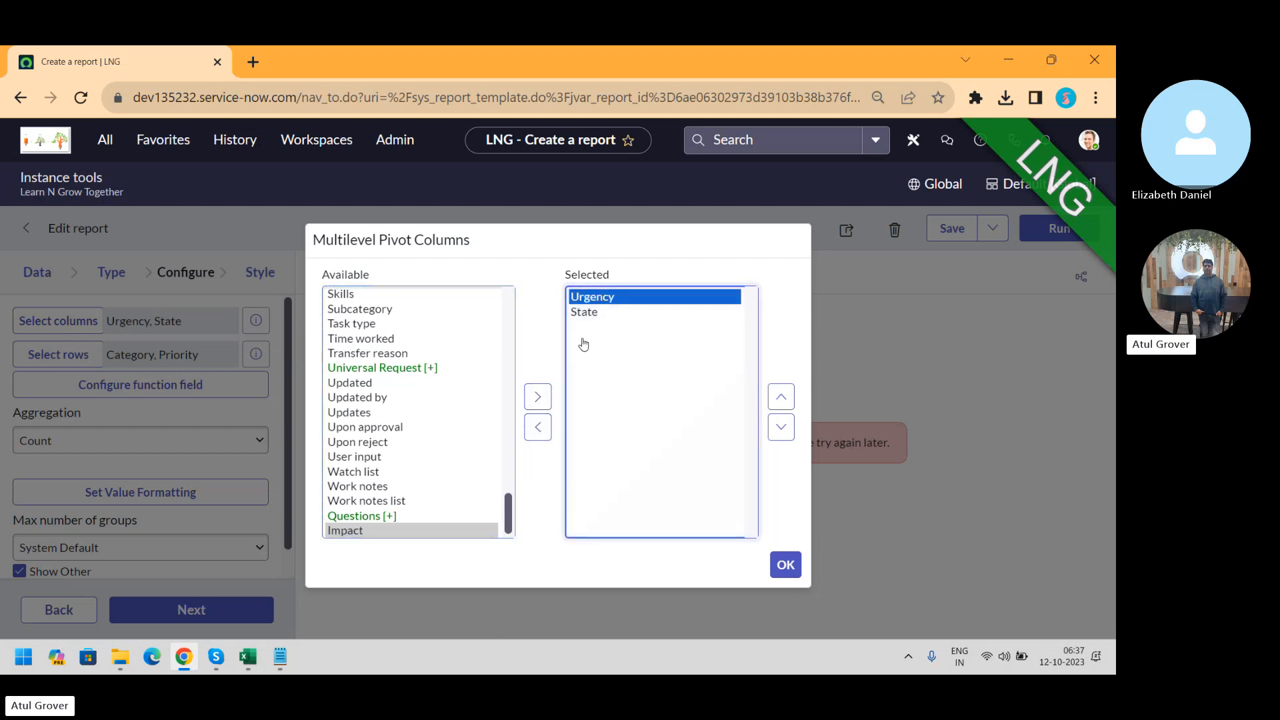
click(538, 427)
click(364, 398)
key(p)
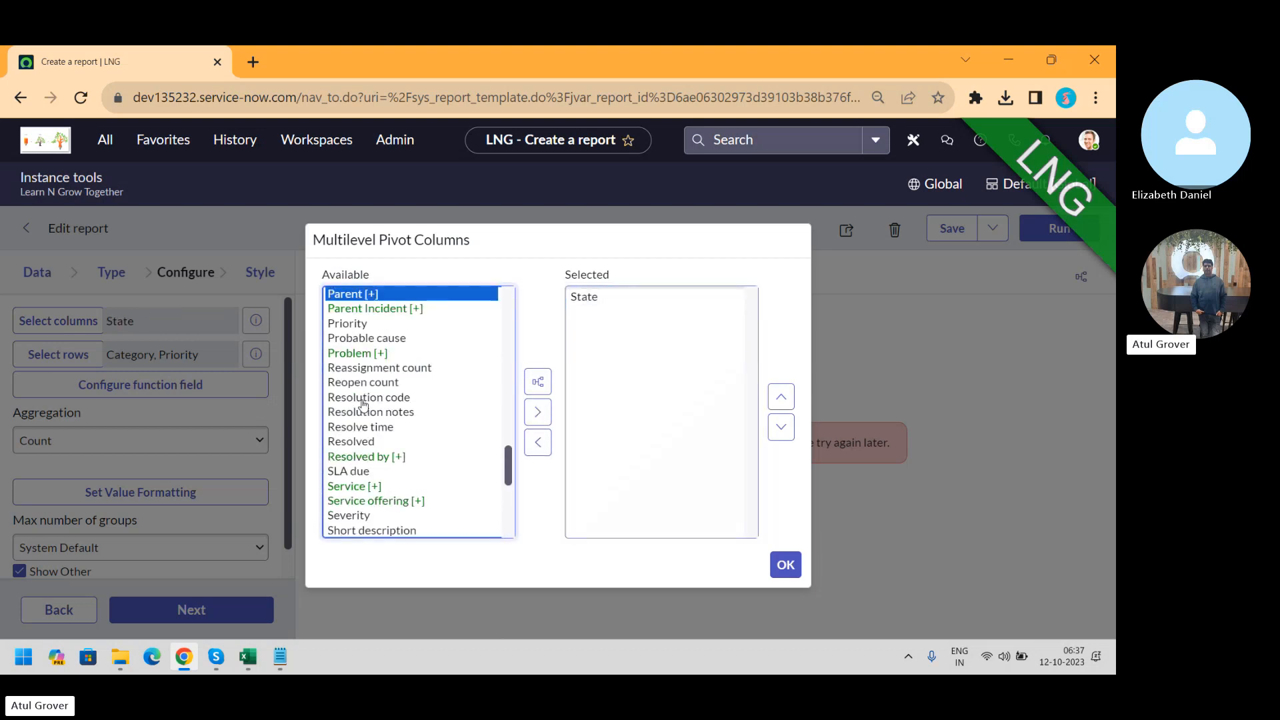
click(358, 323)
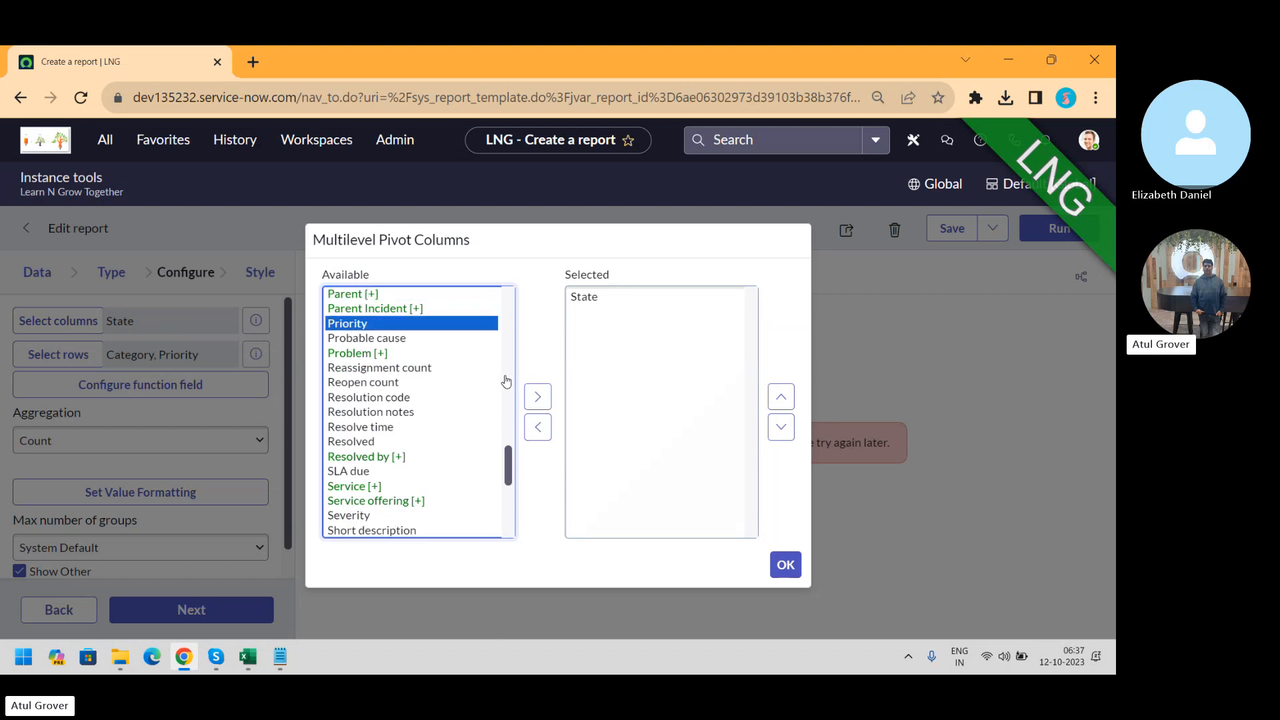
click(538, 396)
click(785, 564)
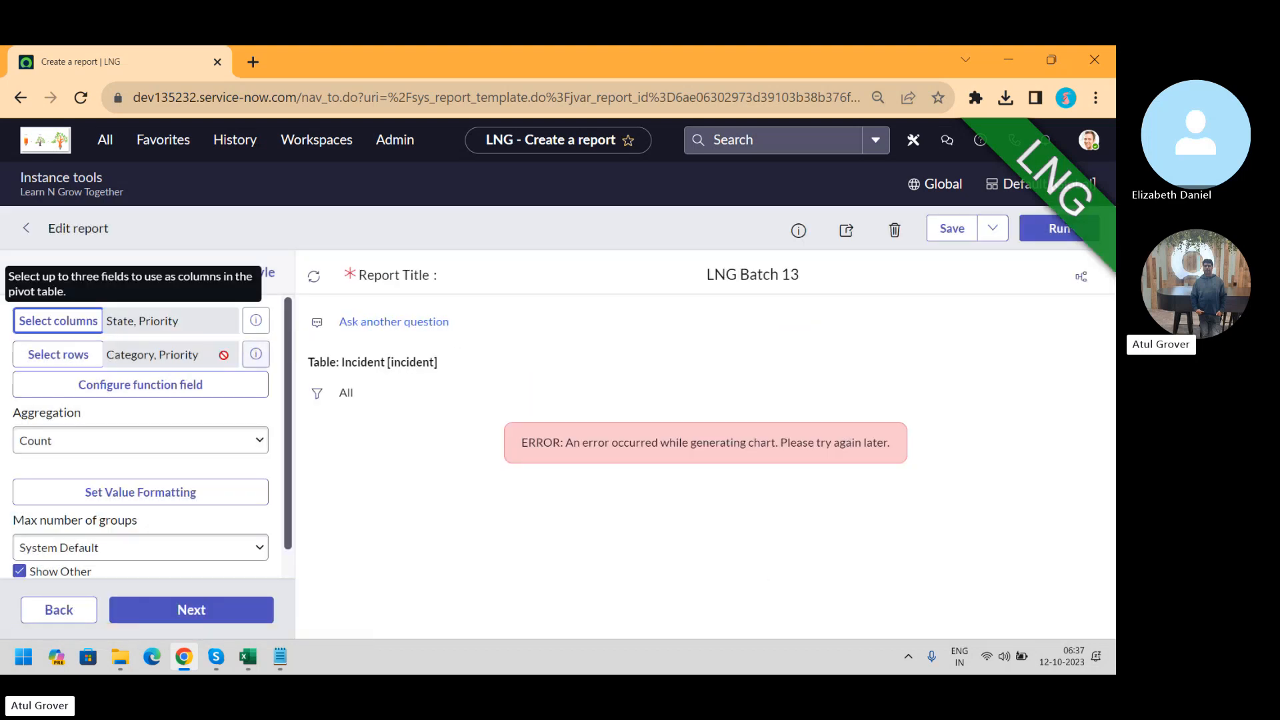
Replace the Category and Priority pivot rows with Impact and Urgency
click(54, 354)
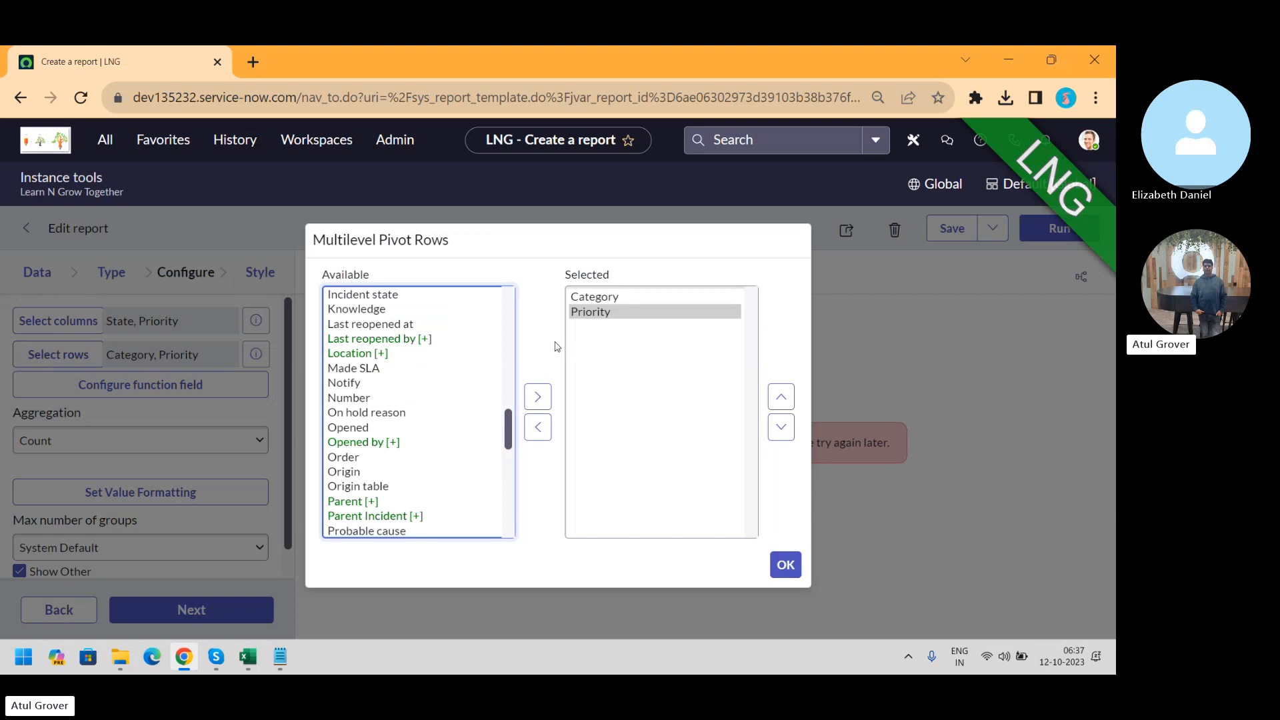
click(622, 310)
click(622, 303)
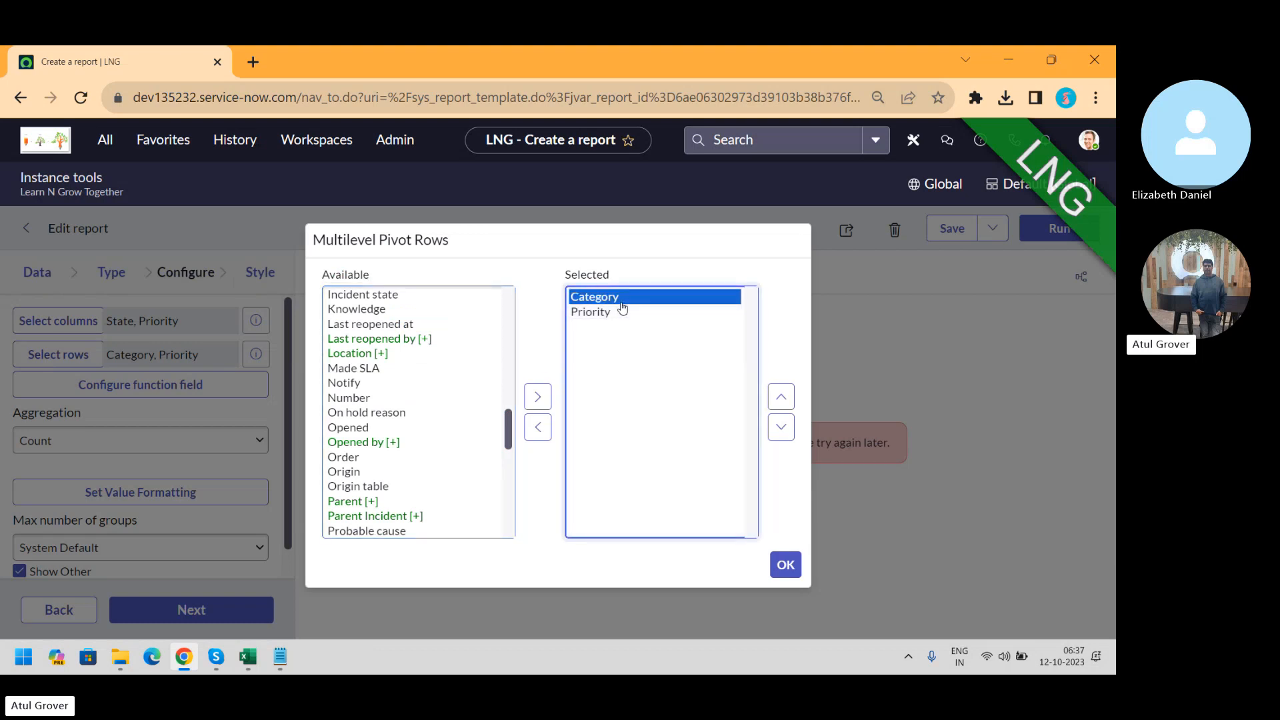
click(537, 427)
click(586, 300)
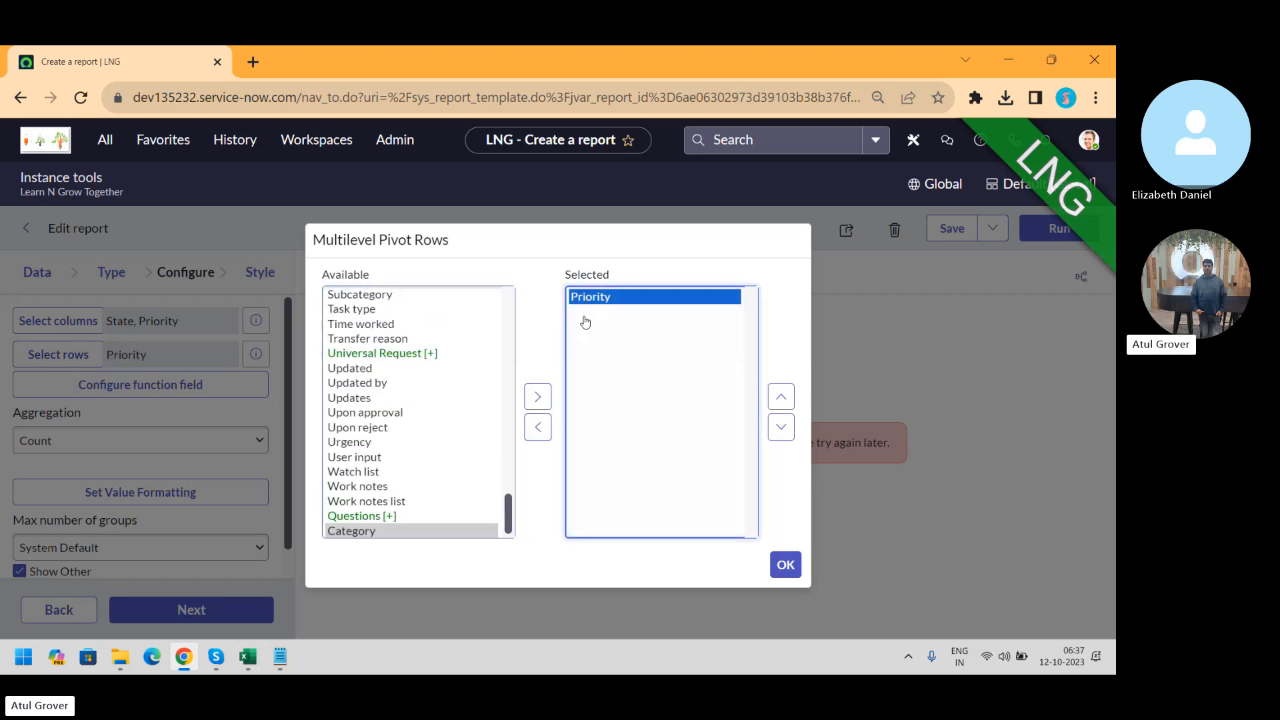
click(537, 427)
click(346, 414)
key(i)
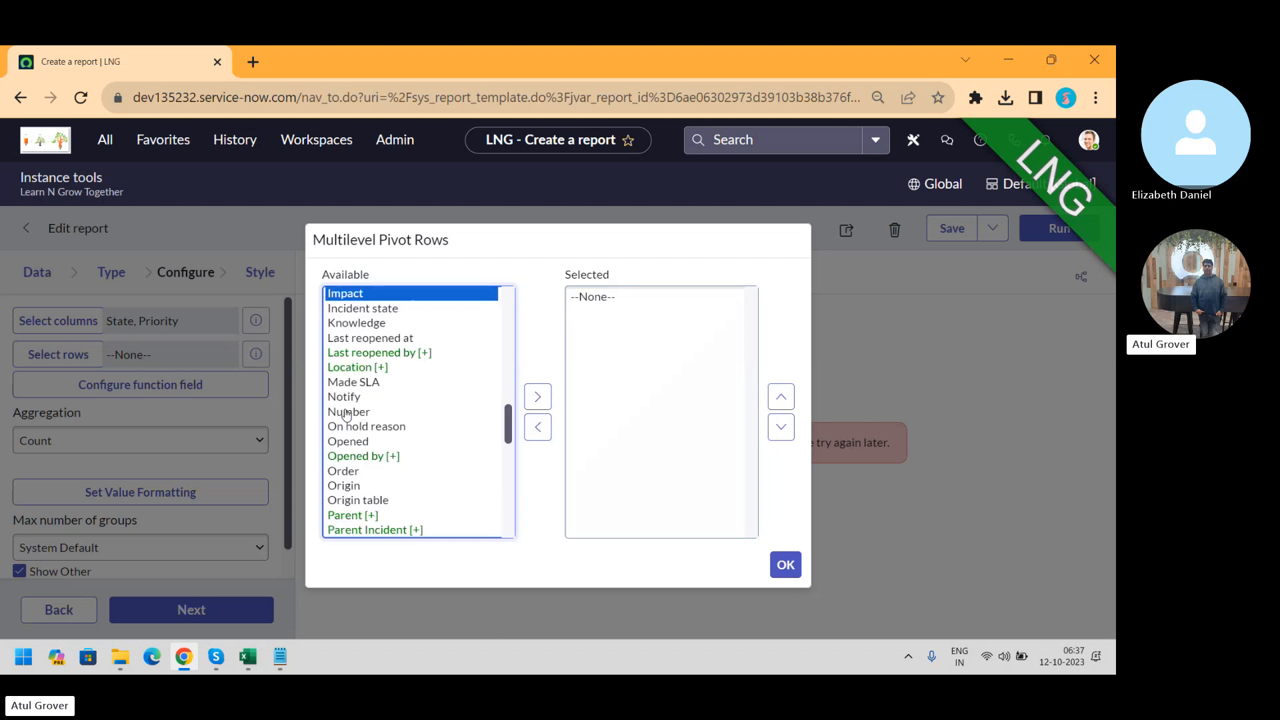
click(534, 398)
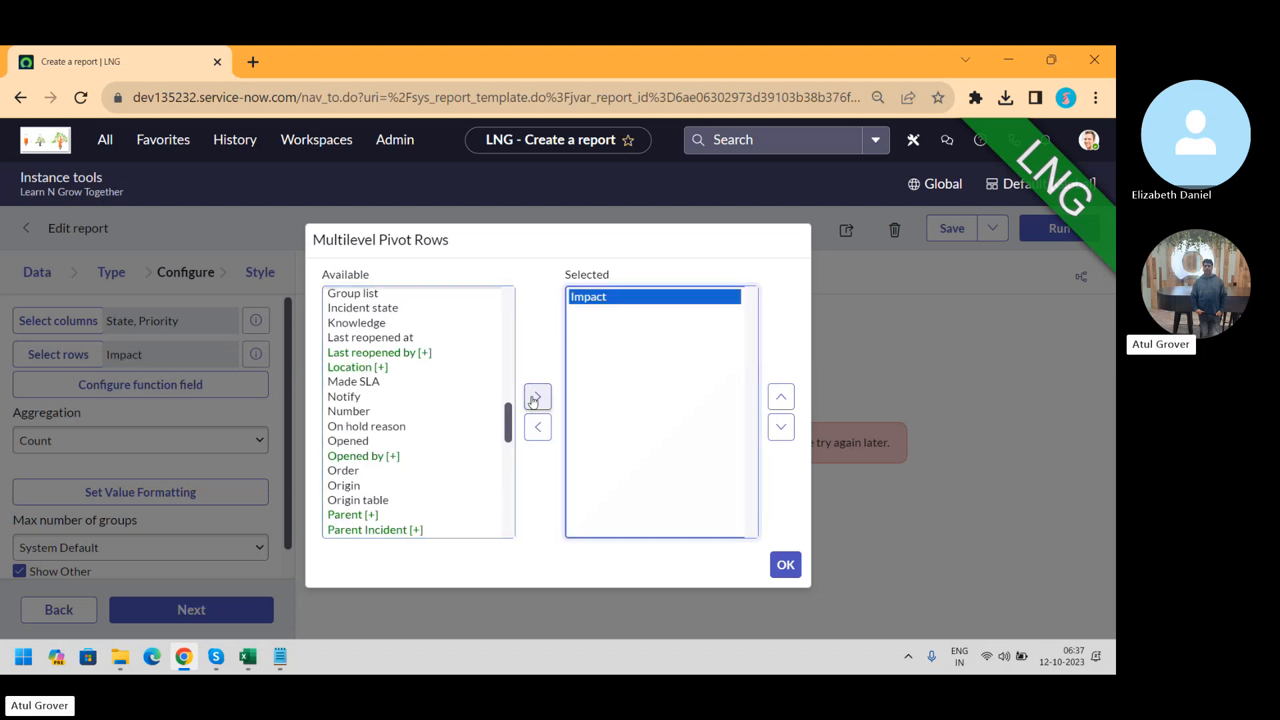
click(363, 309)
key(u)
key(r)
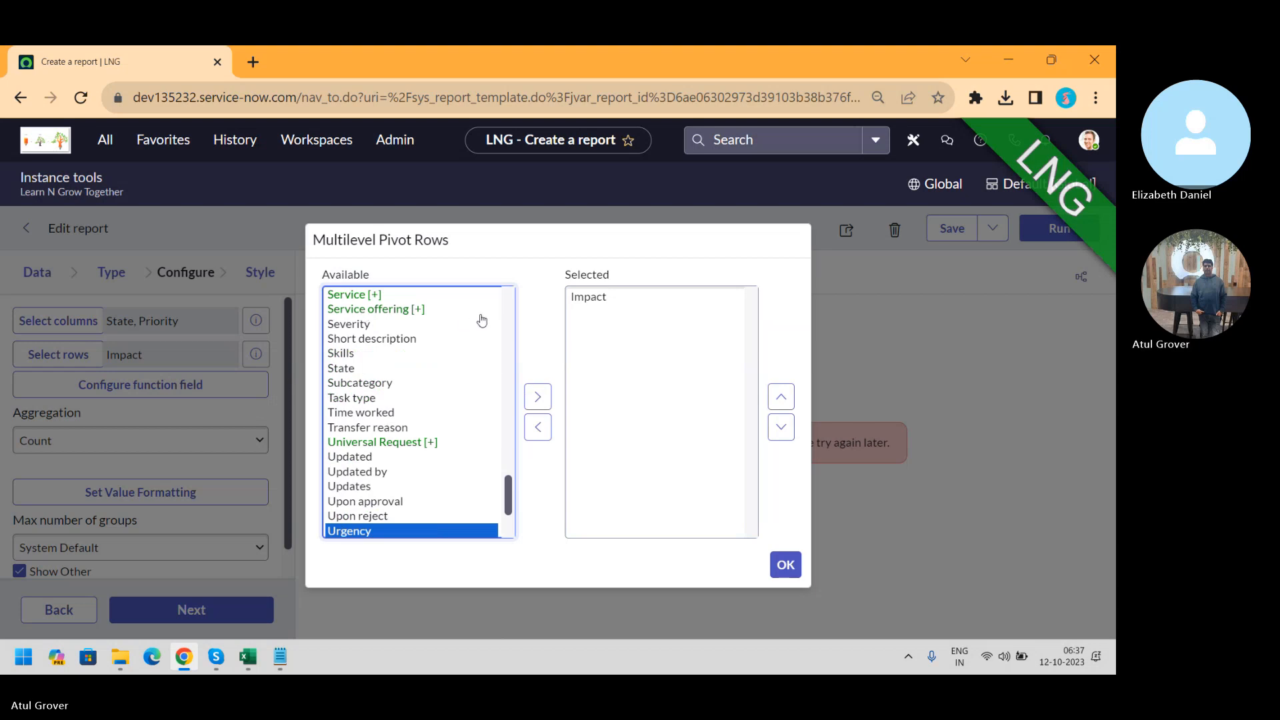
click(537, 396)
click(783, 566)
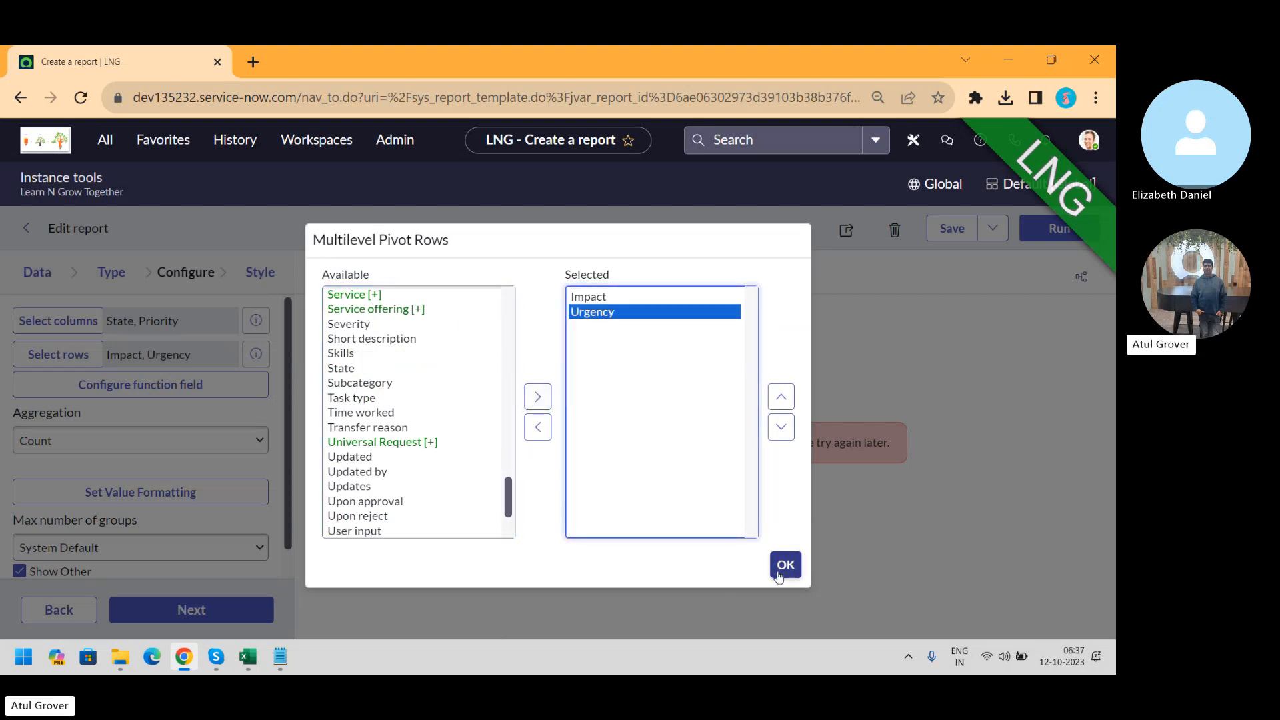
Run the report and scroll across the State and Priority incident-count grid
click(1054, 233)
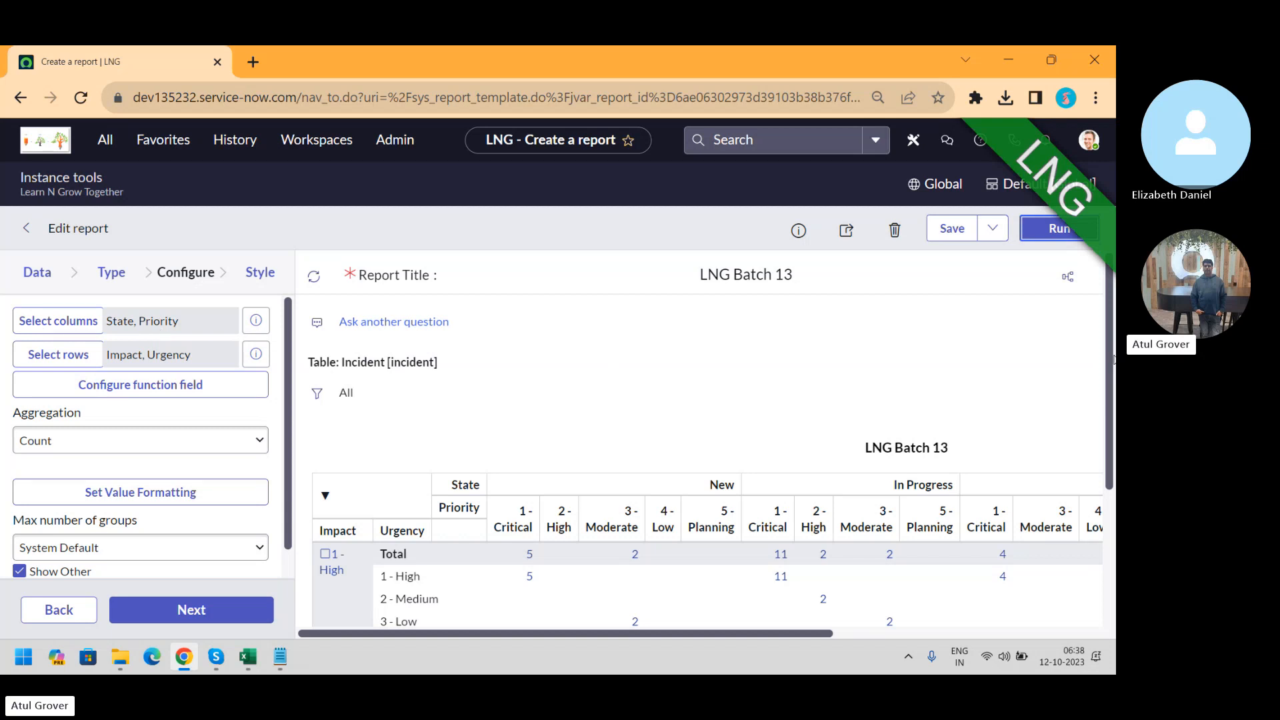
drag(1112, 361, 1112, 449)
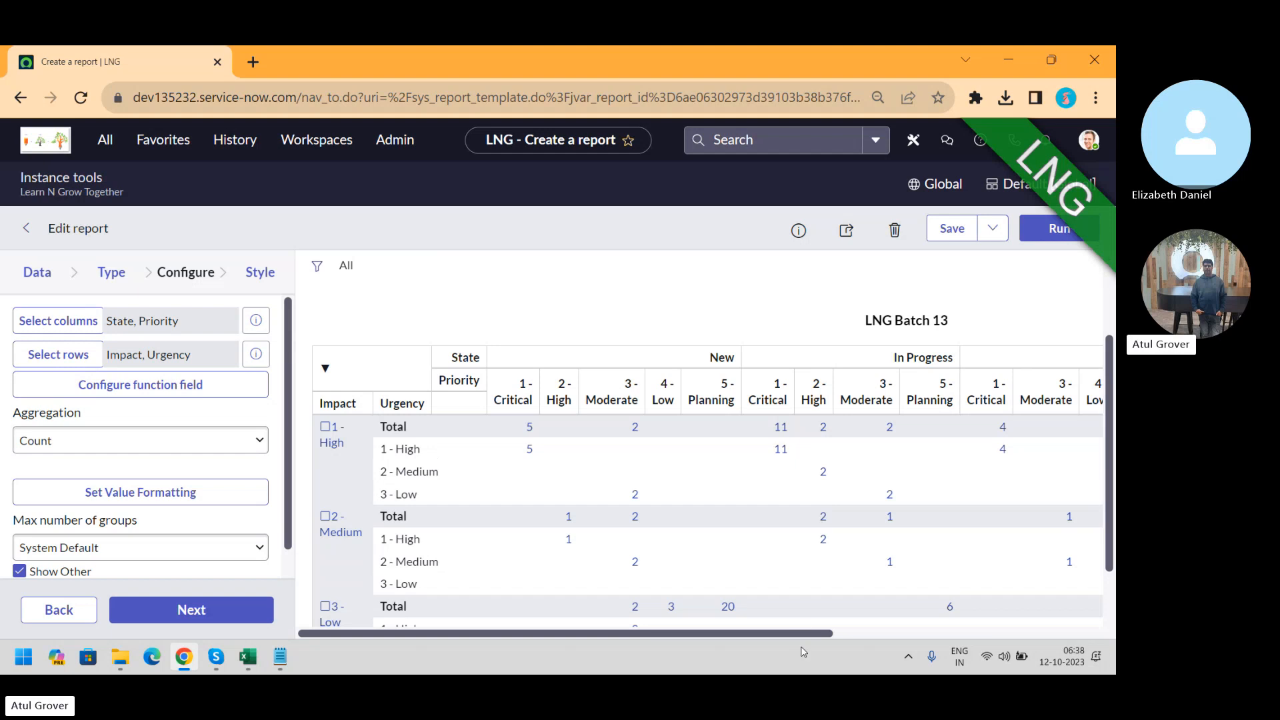
drag(804, 633, 1104, 622)
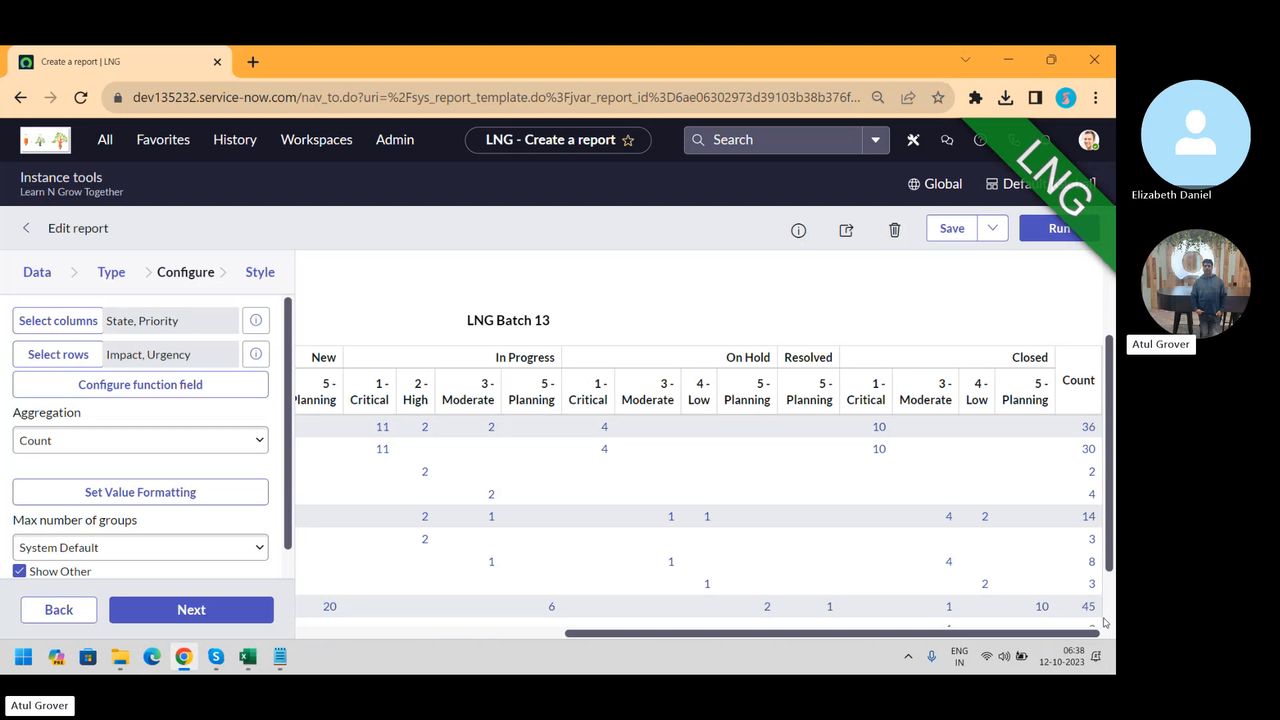
drag(769, 634, 322, 639)
Launch Snipping Tool via Start search and snip the pivot table area
key(super)
text(sni)
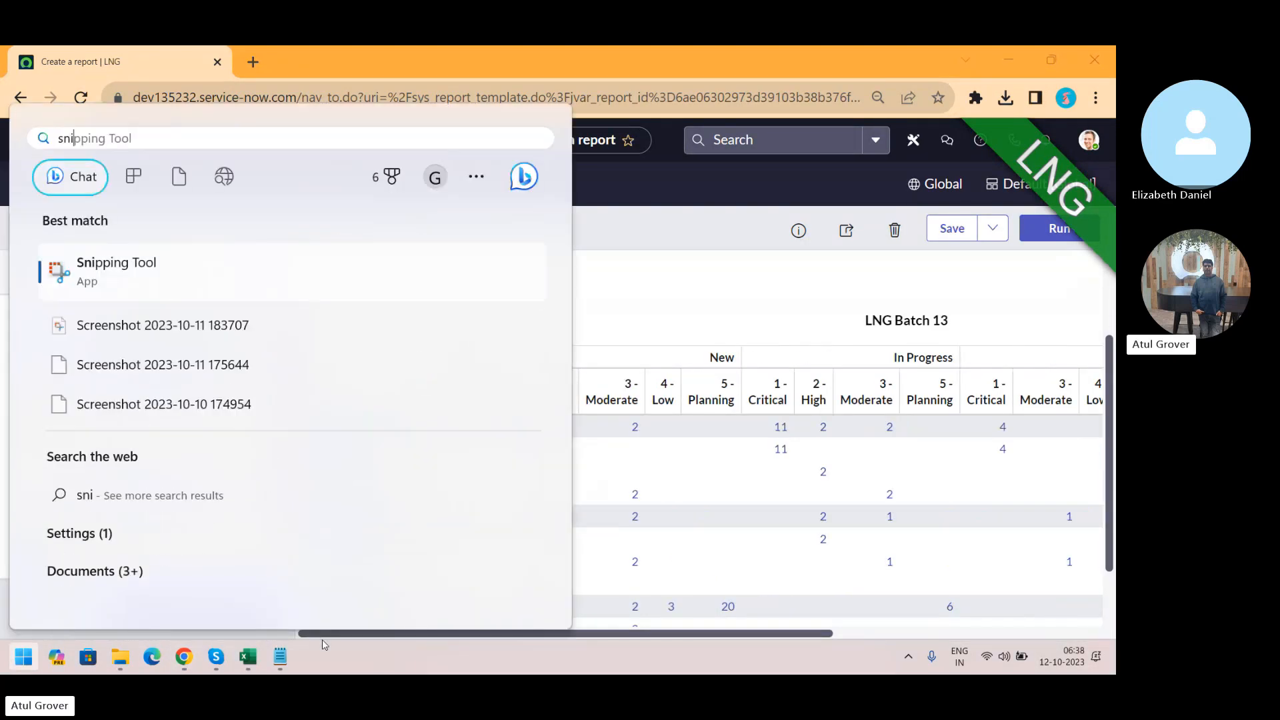
click(100, 270)
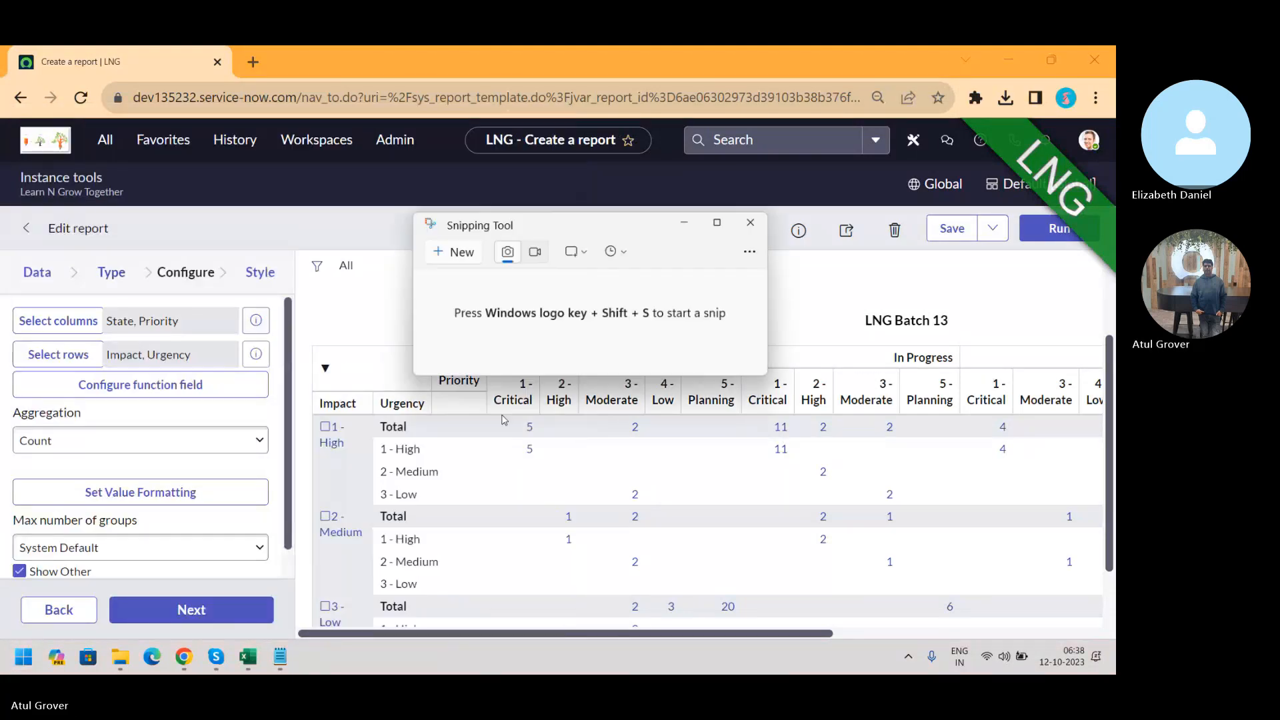
click(458, 267)
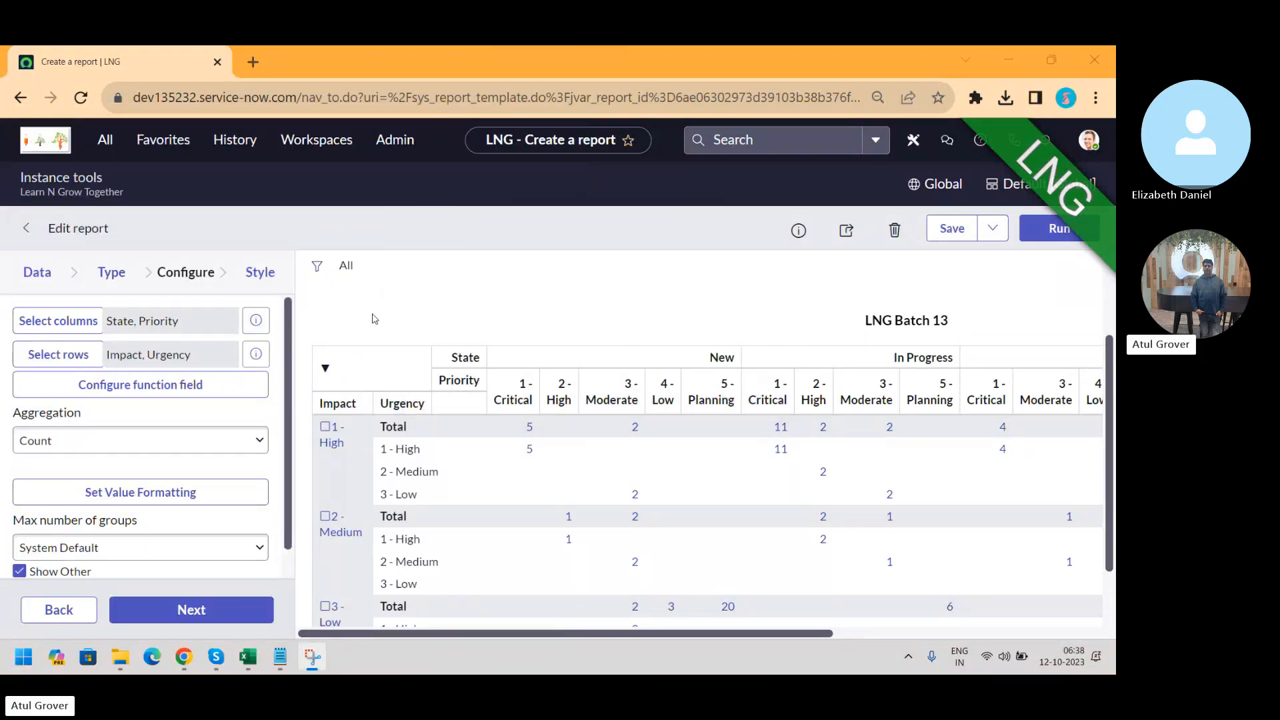
drag(297, 325, 1070, 627)
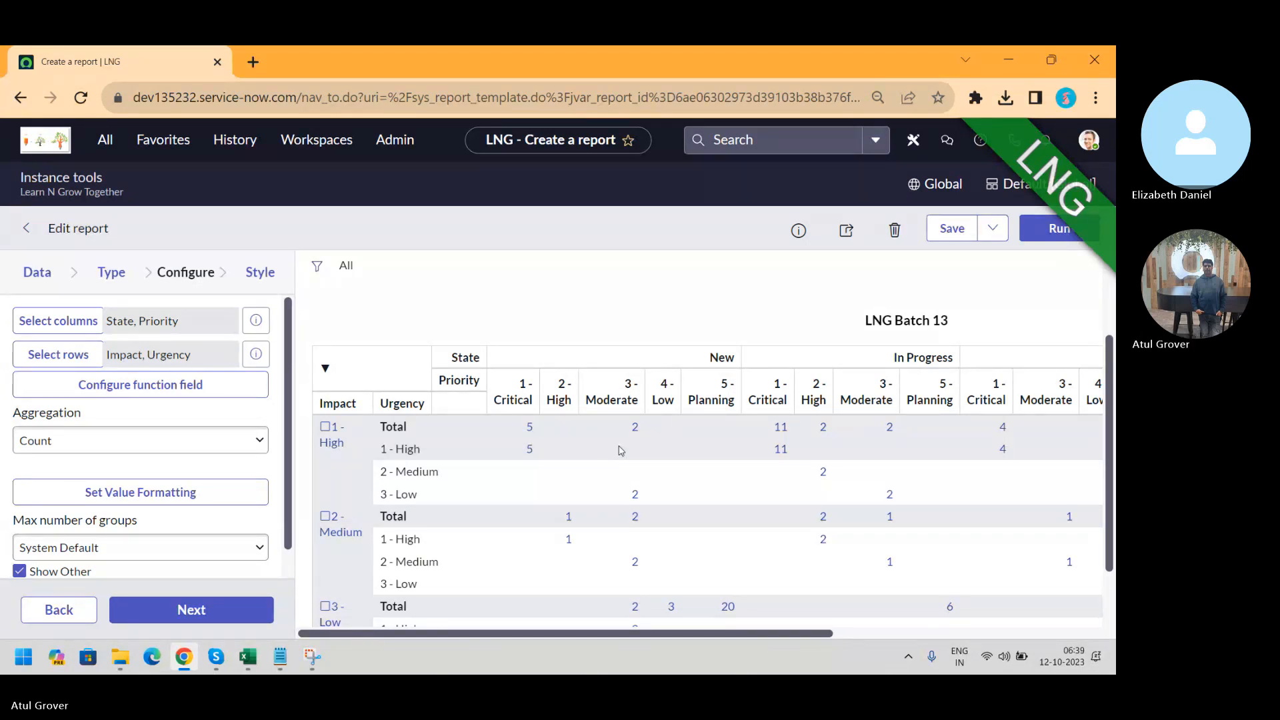
Save the report, dismiss the saved notices, and choose Export to PDF
click(928, 240)
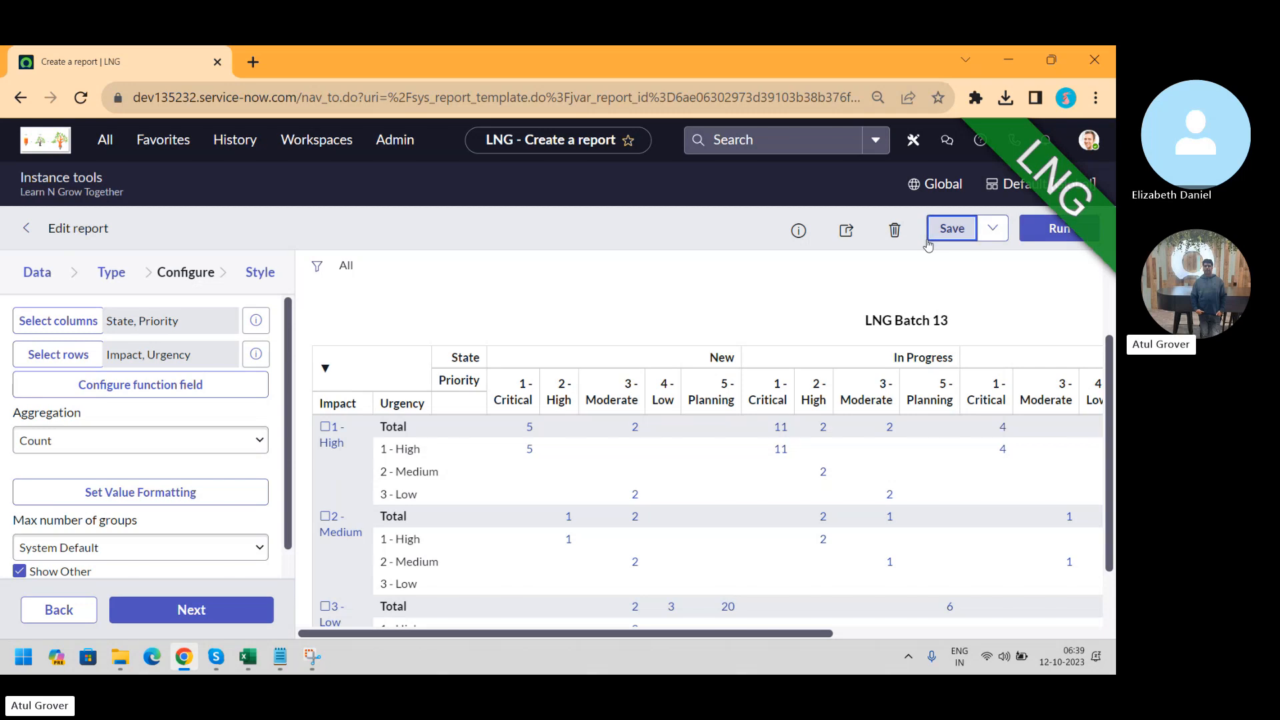
click(994, 228)
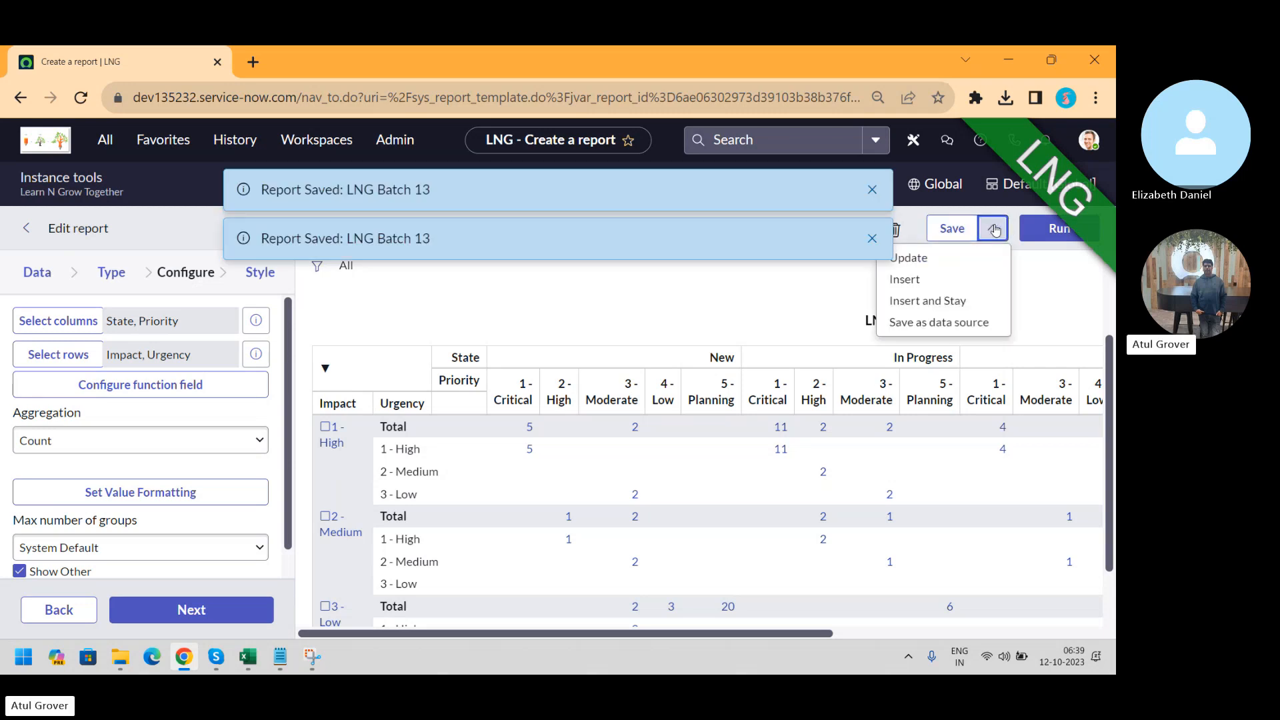
click(798, 305)
click(873, 240)
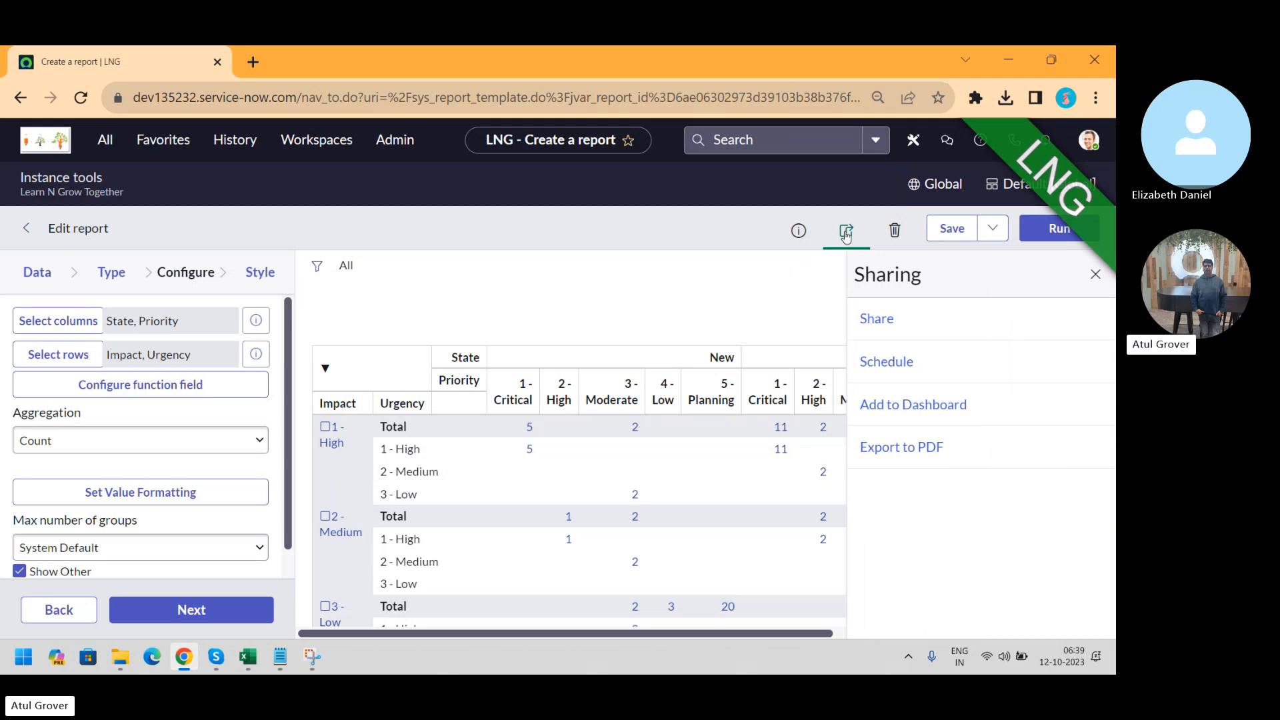
click(931, 451)
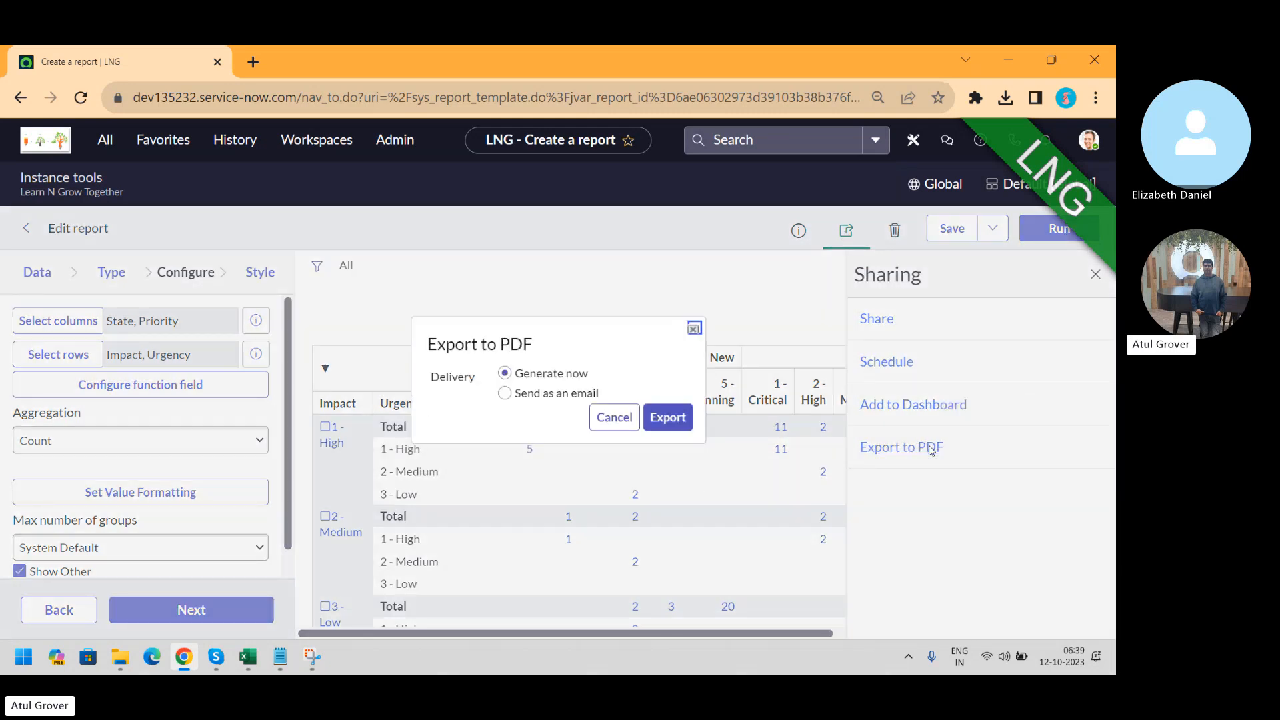
Generate the LNG Batch 13 PDF export now and download it as export (7).pdf
click(680, 418)
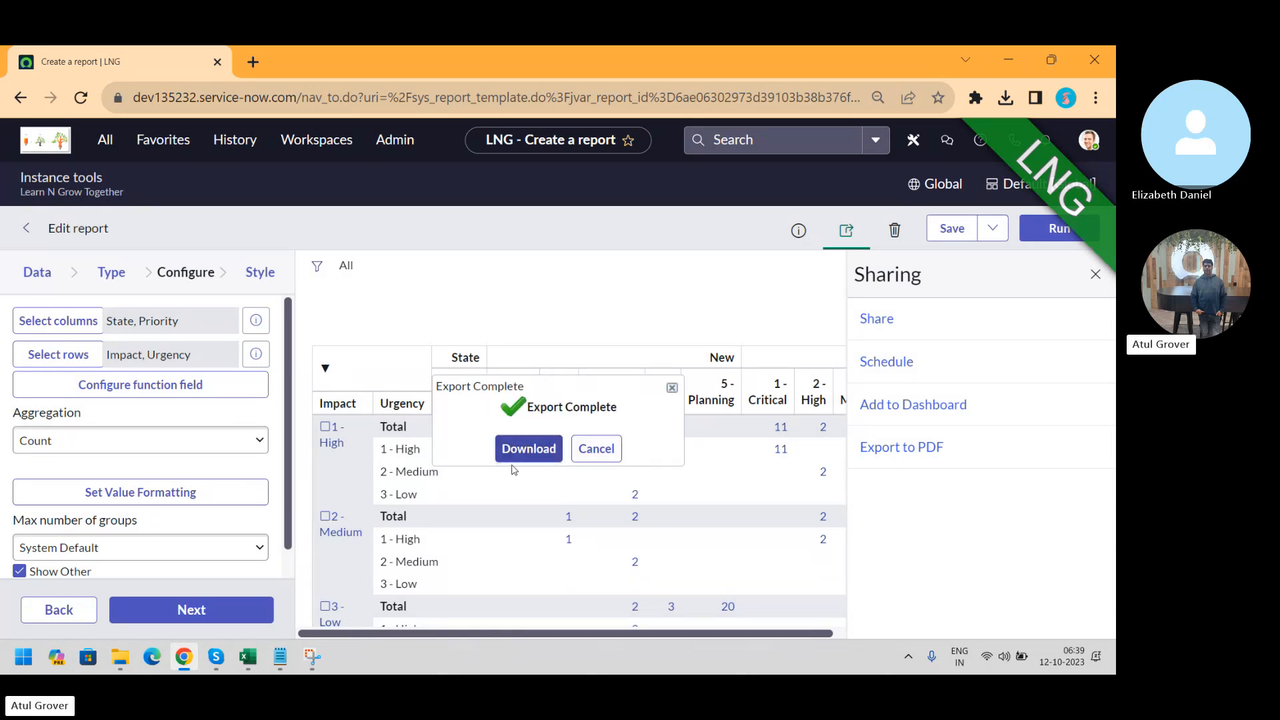
click(514, 464)
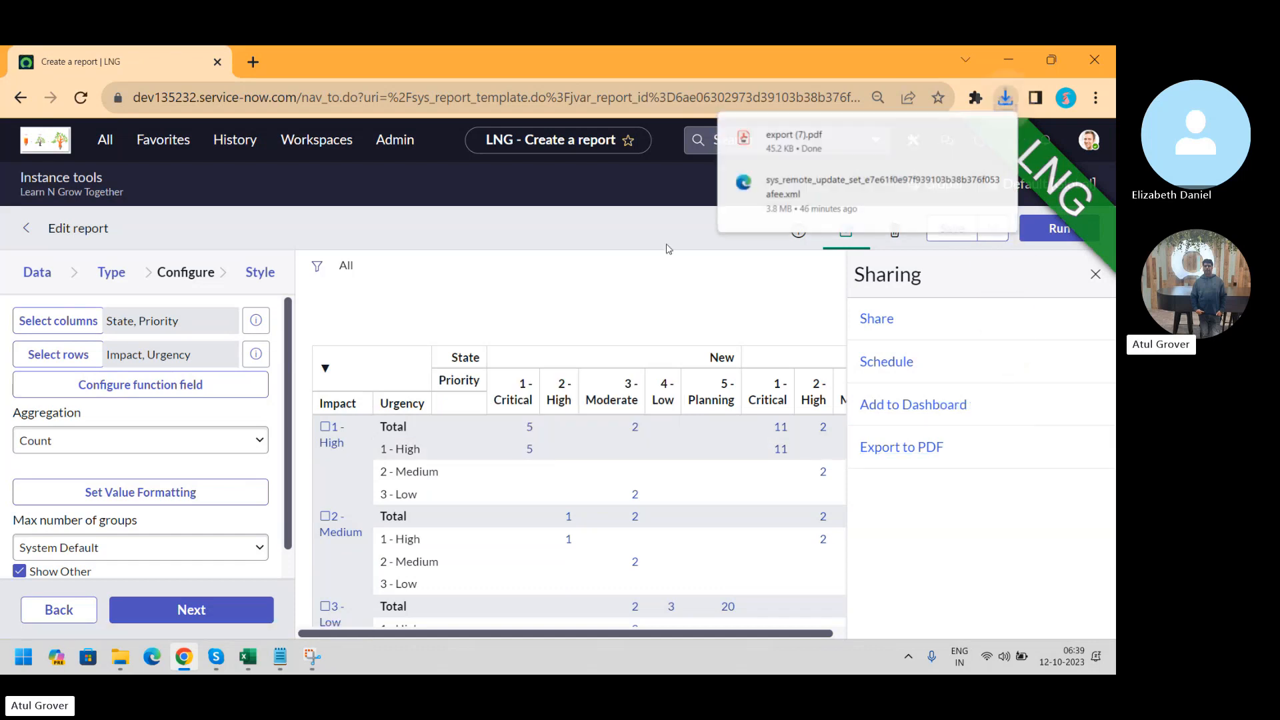
Open export (7).pdf in Chrome's PDF viewer and review its 95-incident pivot table
click(827, 138)
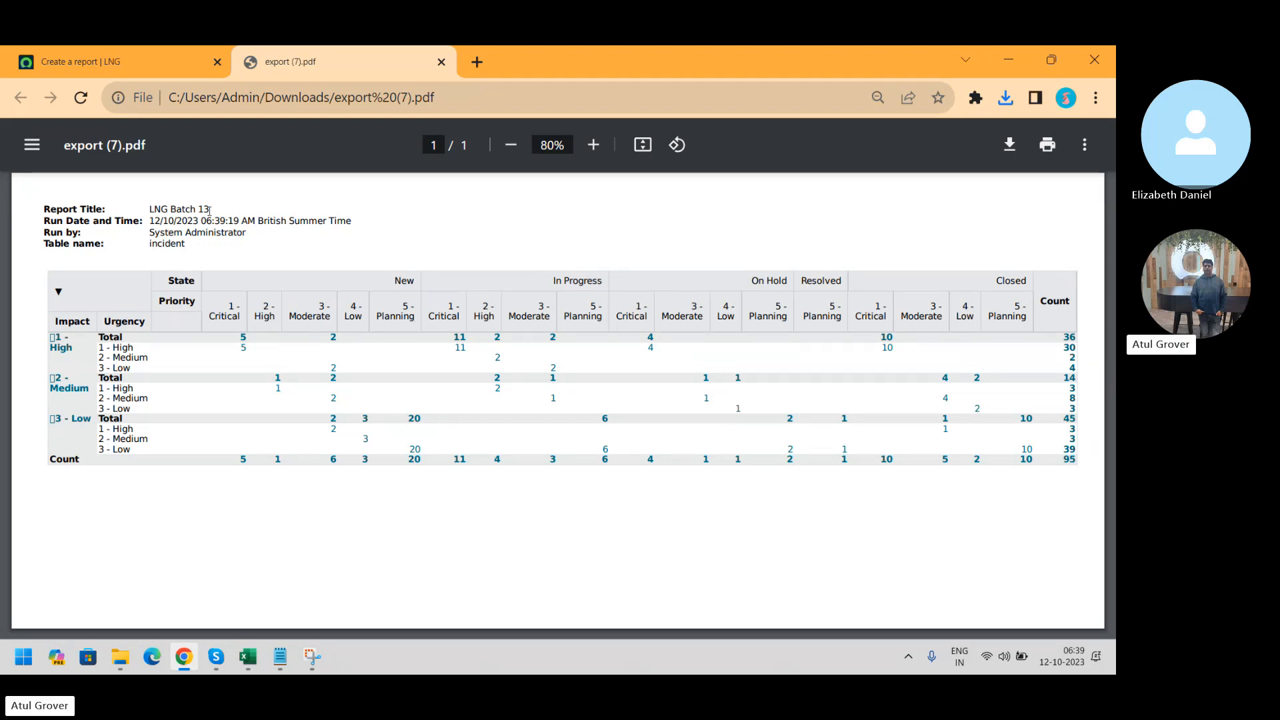
drag(188, 246, 30, 210)
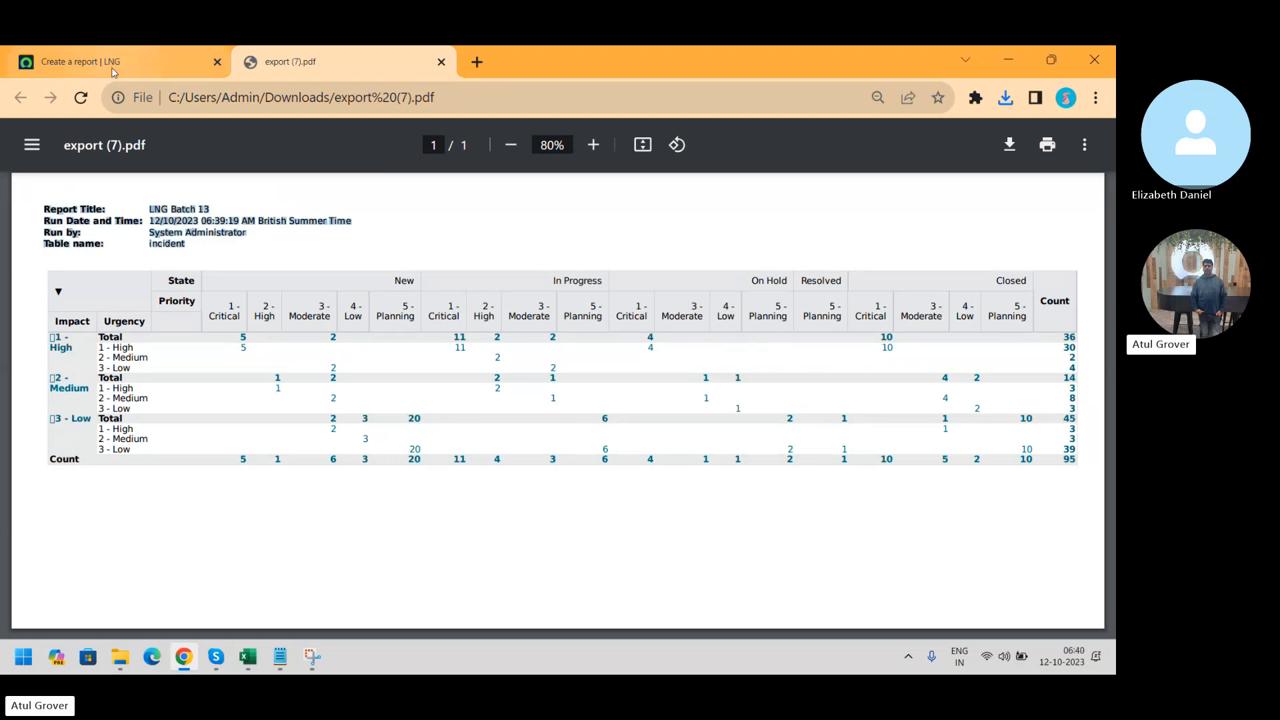
click(86, 62)
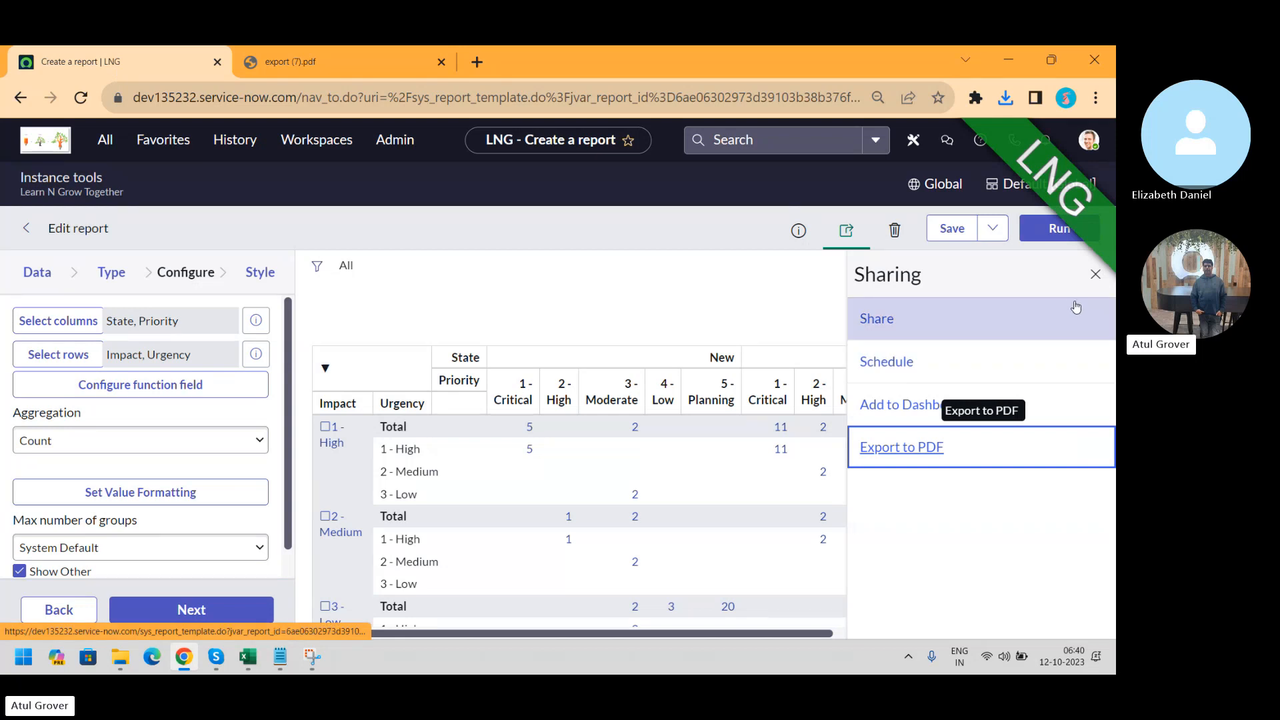
Close the sharing options and scroll the pivot grid to show the High and Medium impact rows
click(1095, 274)
scroll(990, 300, up, 2)
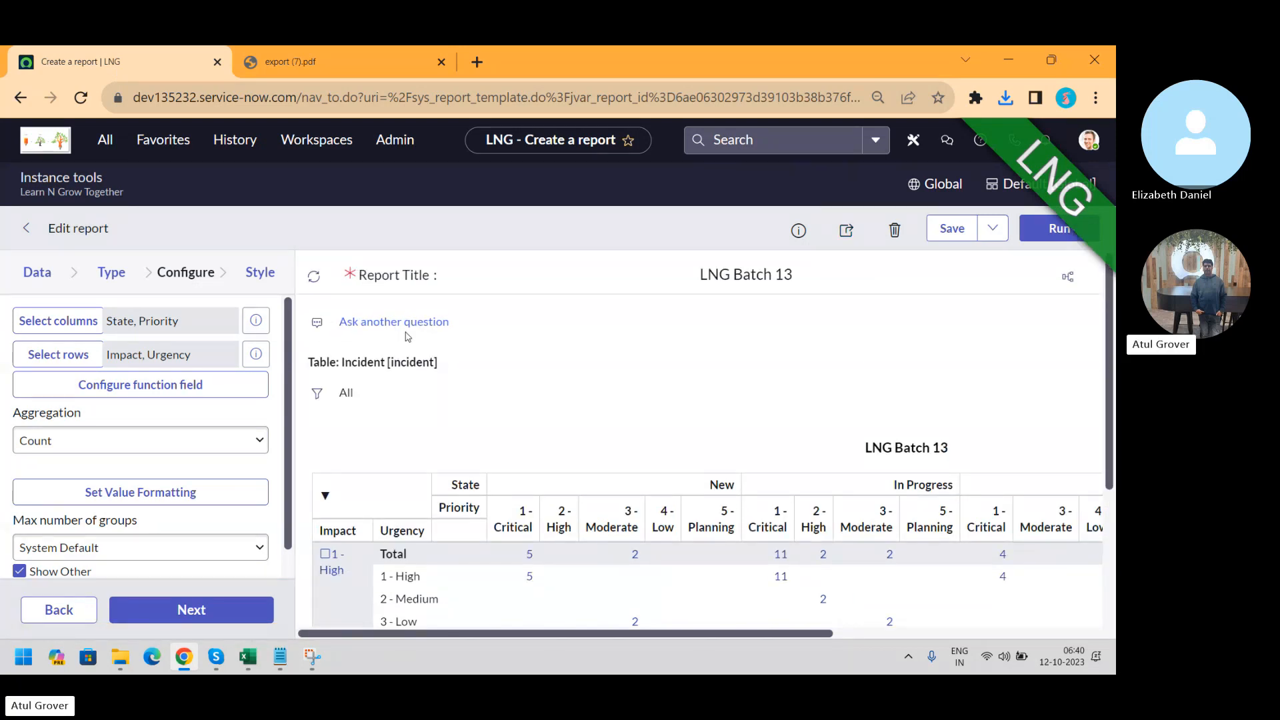
click(347, 52)
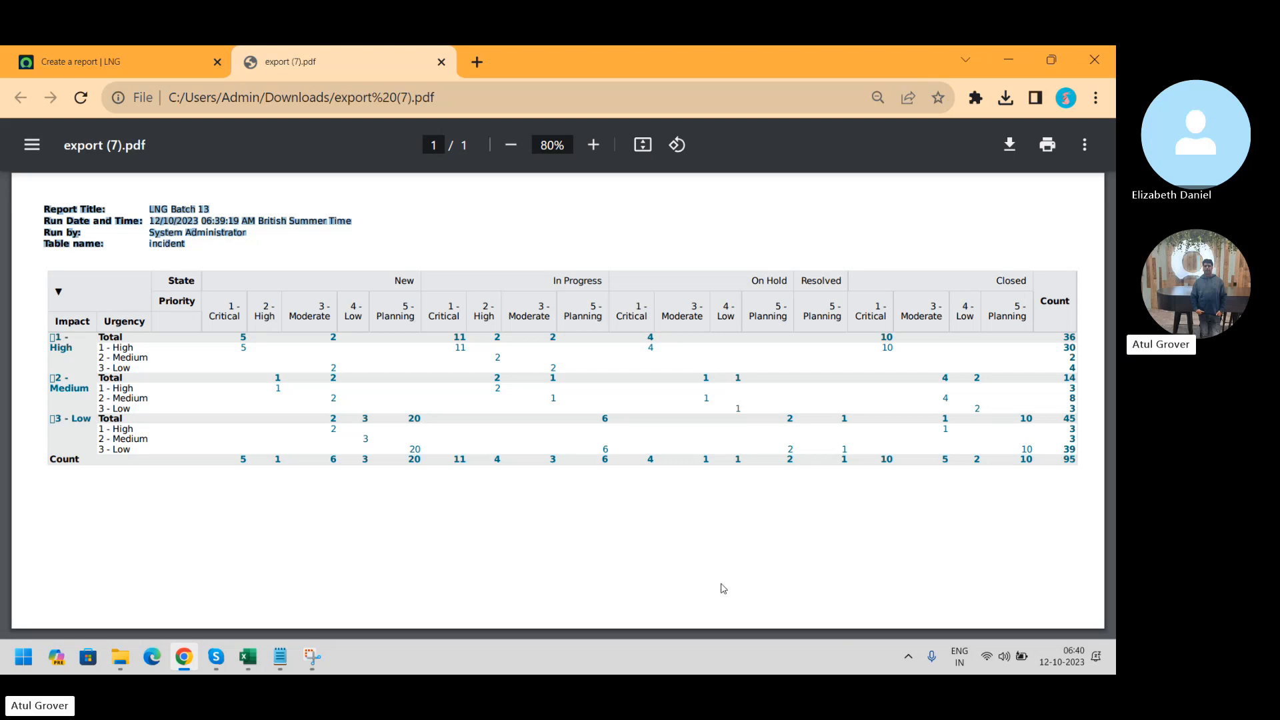
click(154, 65)
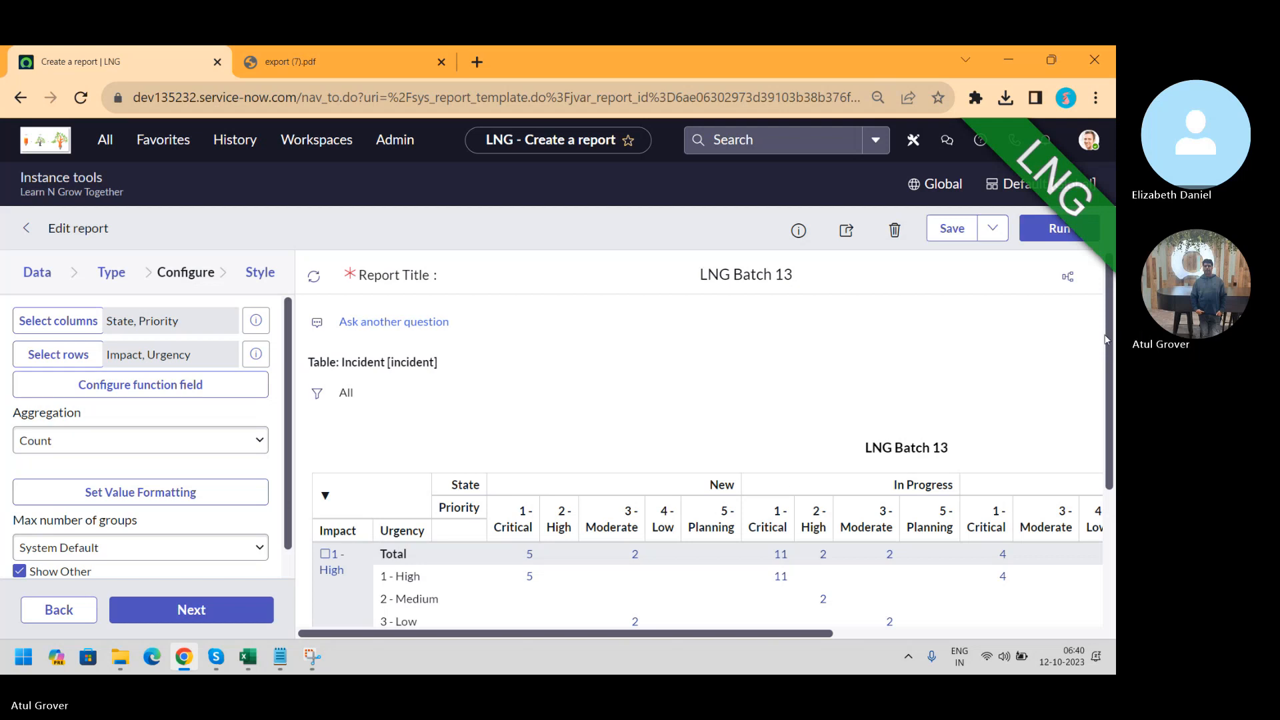
drag(1104, 339, 1112, 408)
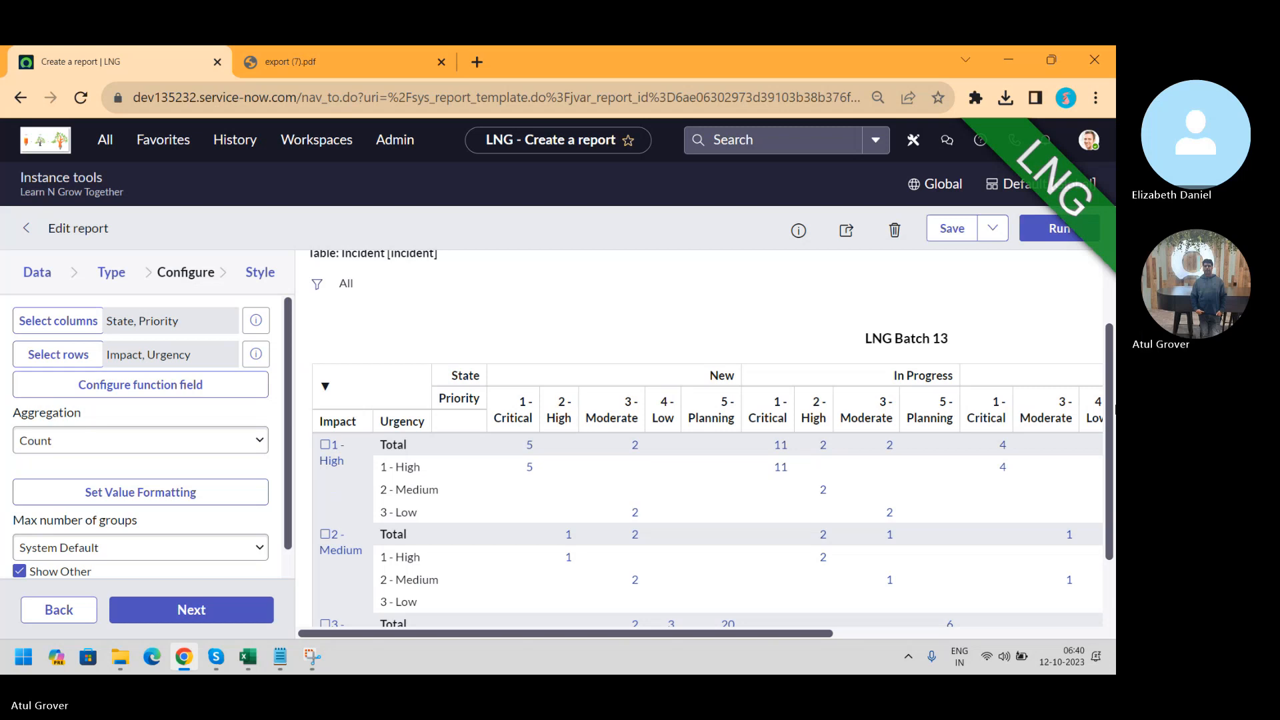
Add a report condition on Priority using the 'is one of' operator
click(315, 285)
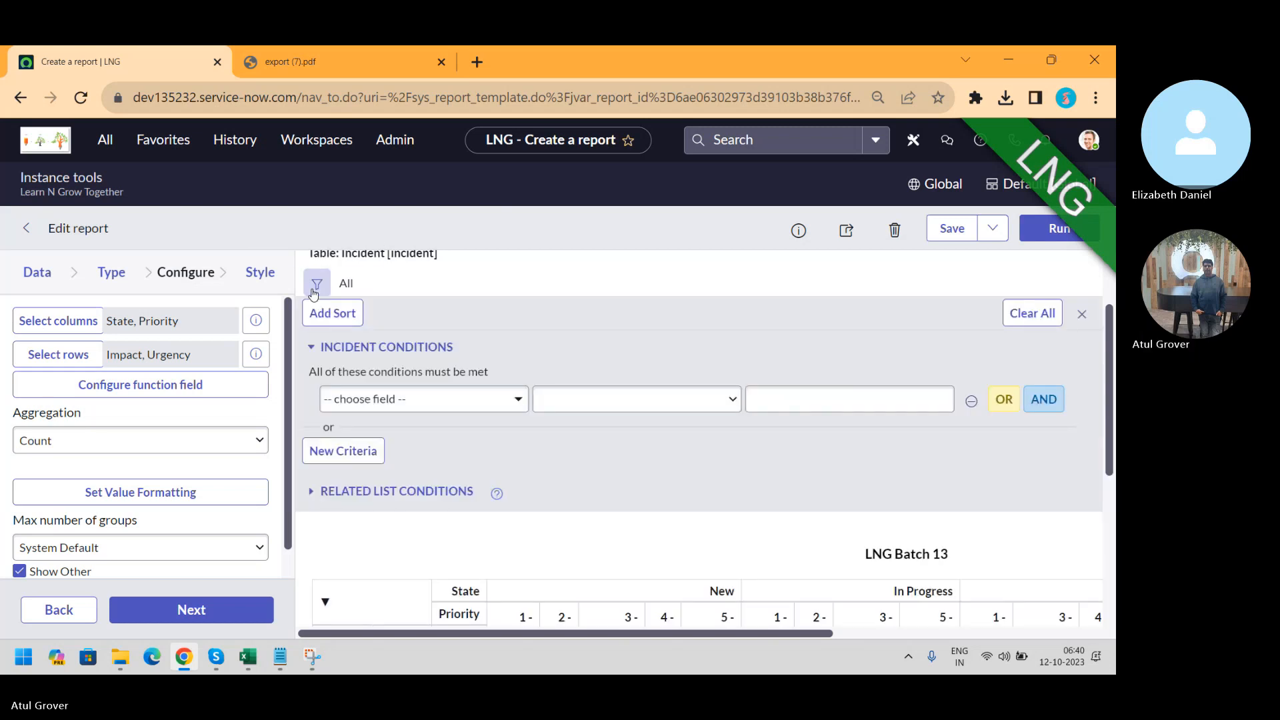
click(428, 408)
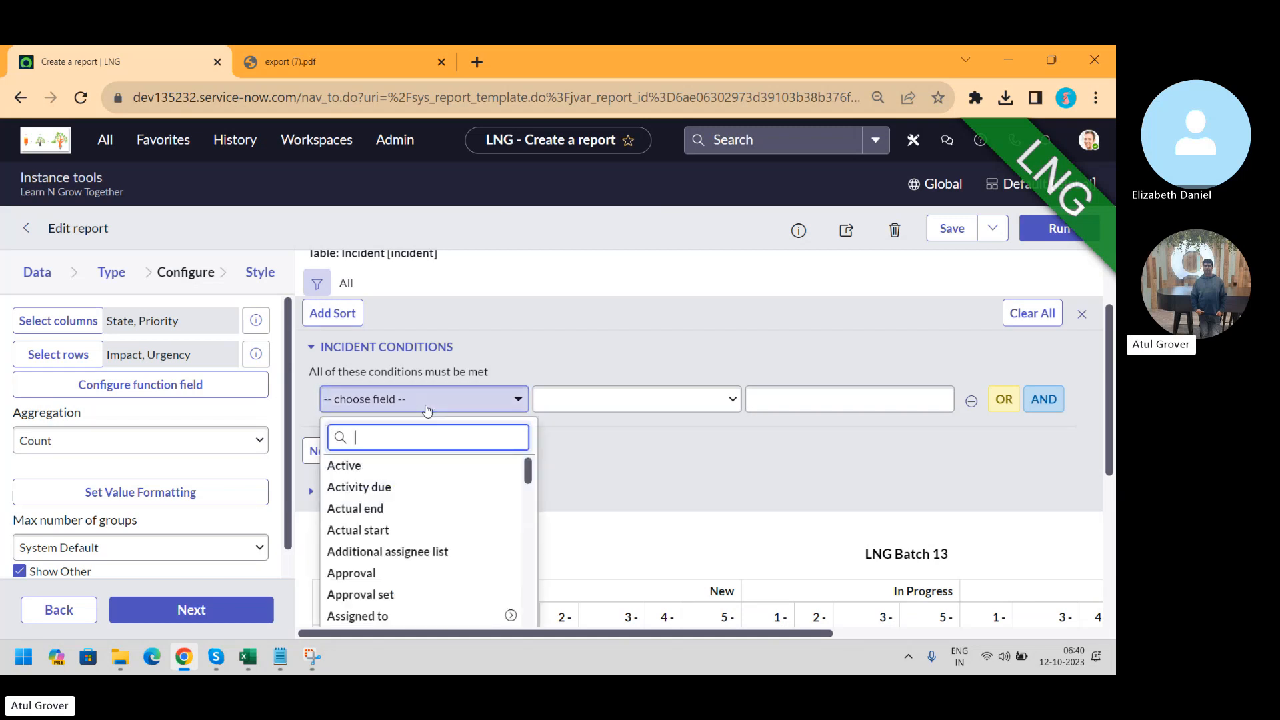
text(pri)
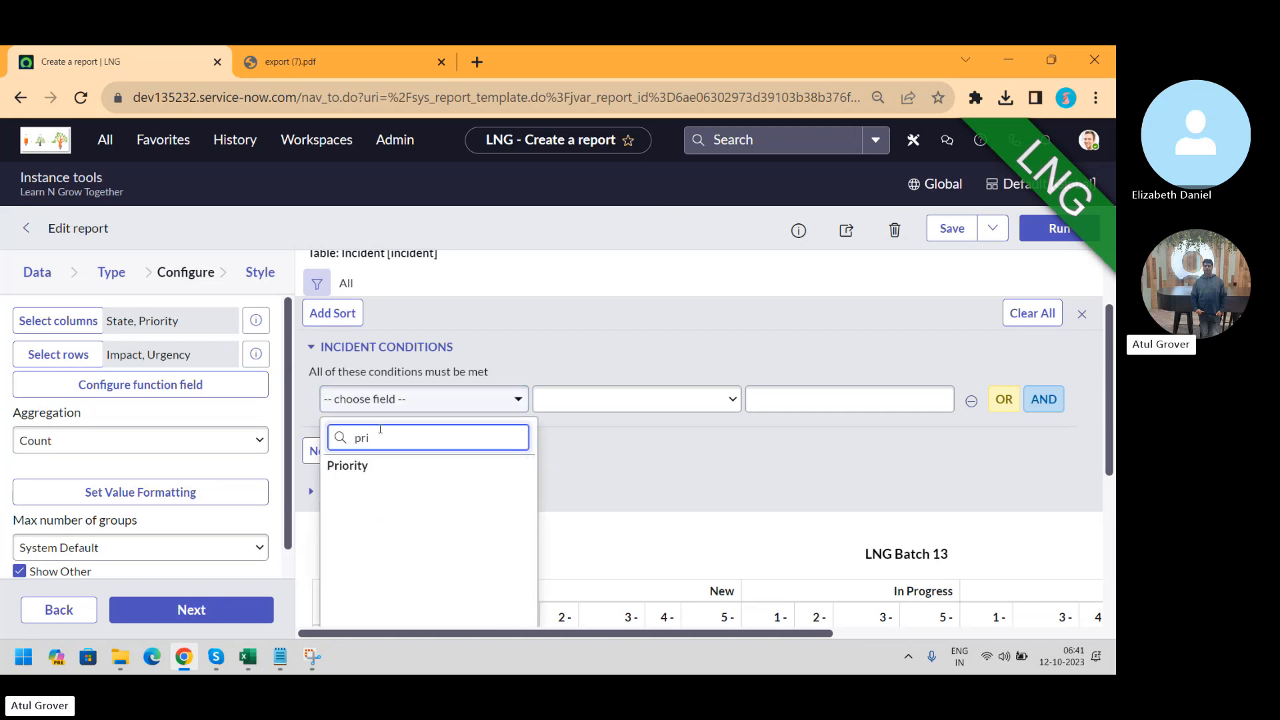
click(364, 466)
click(590, 400)
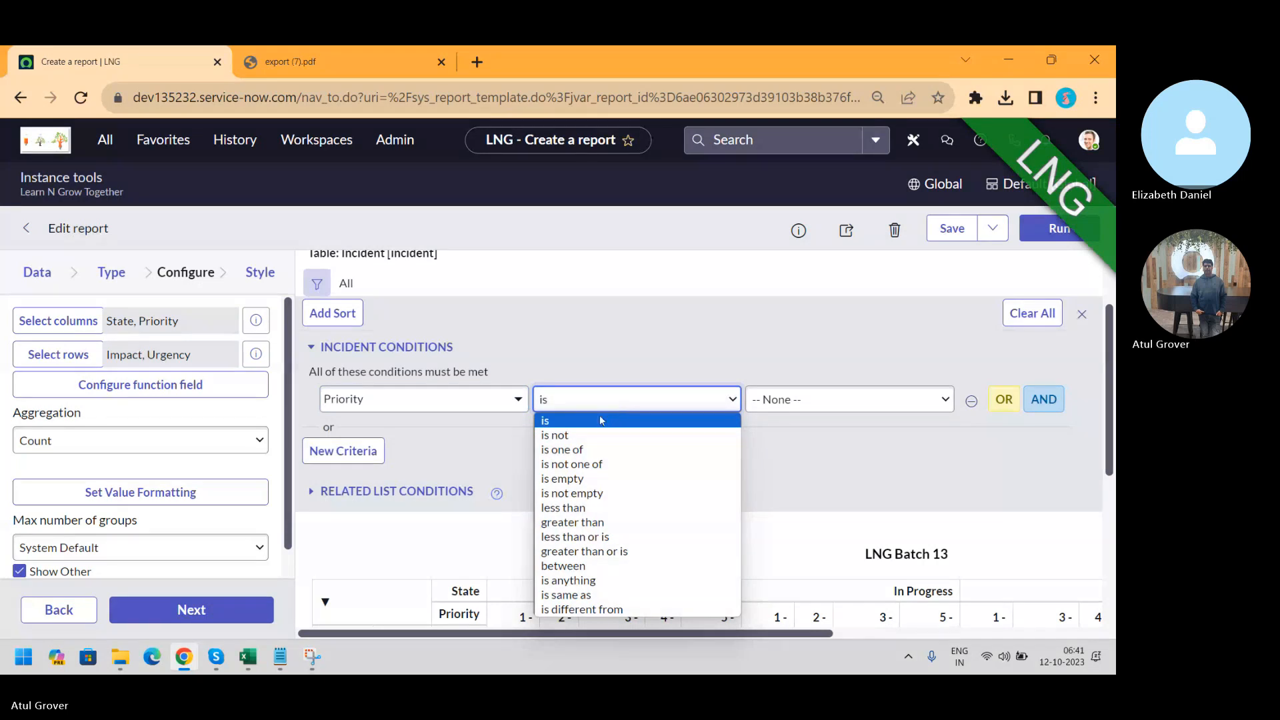
click(590, 450)
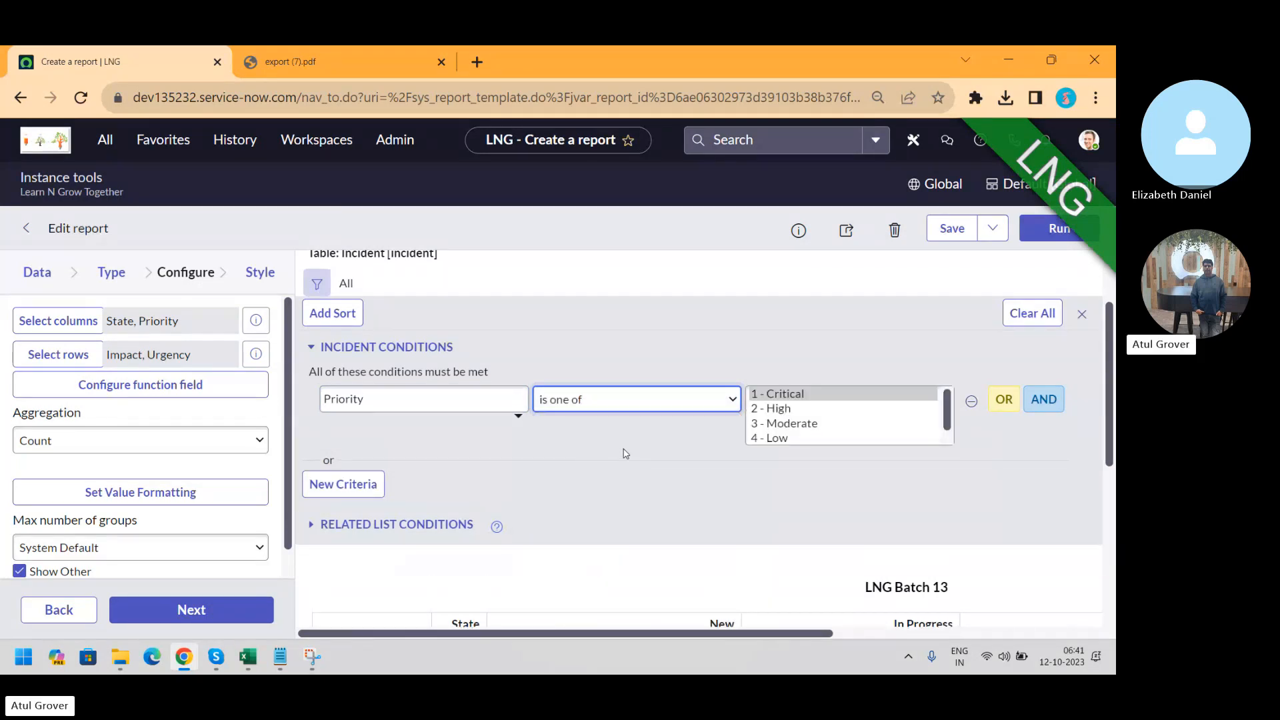
Select 1 - Critical and 2 - High, then run and review the 35-incident result
click(785, 396)
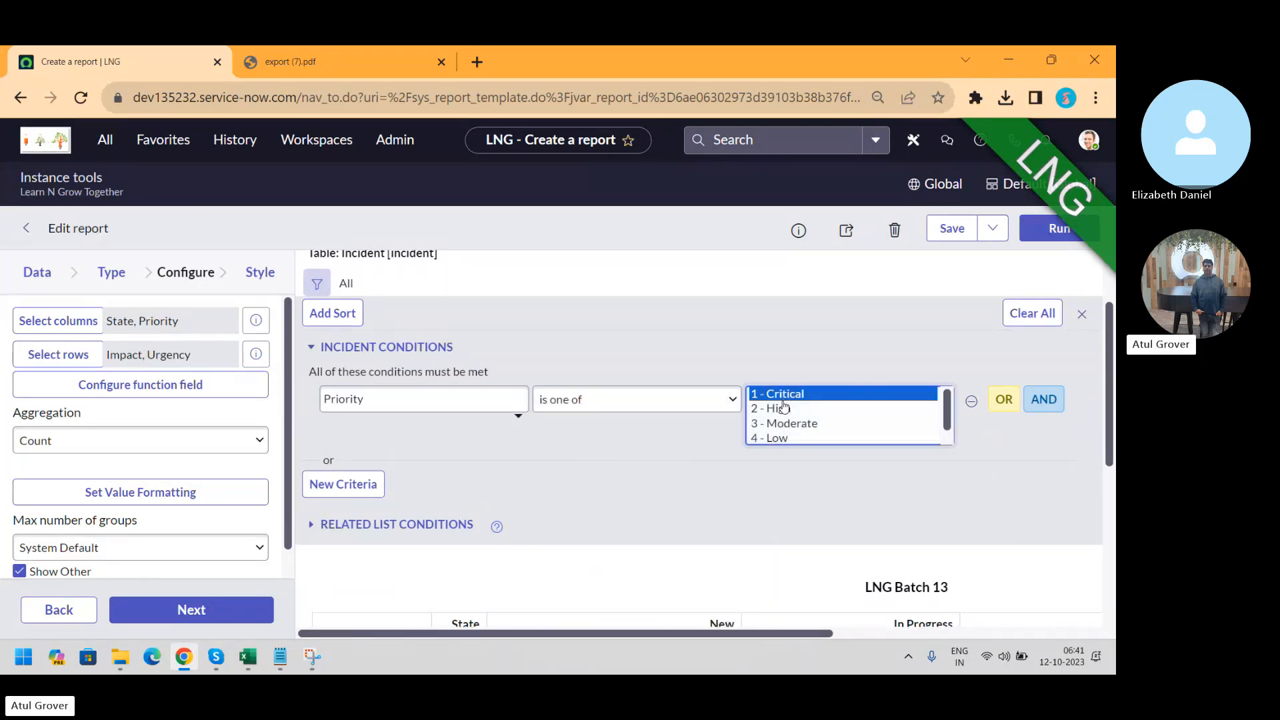
ctrl+click(784, 410)
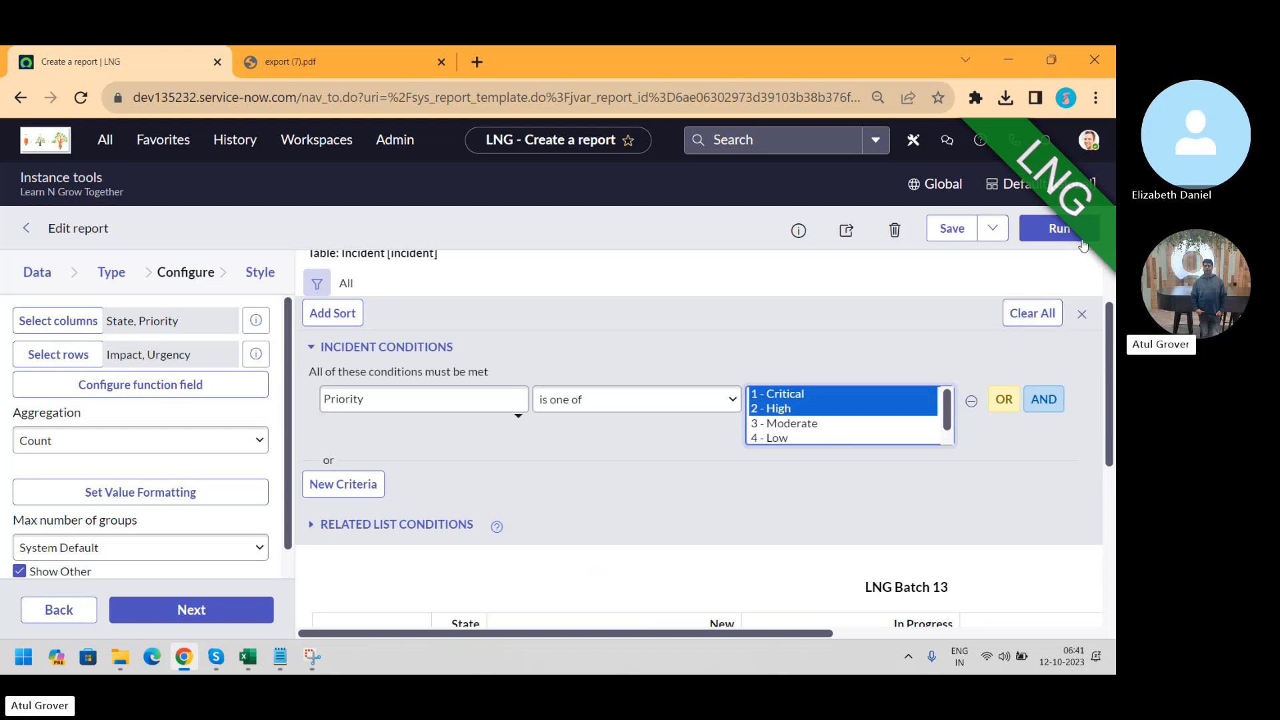
click(1036, 234)
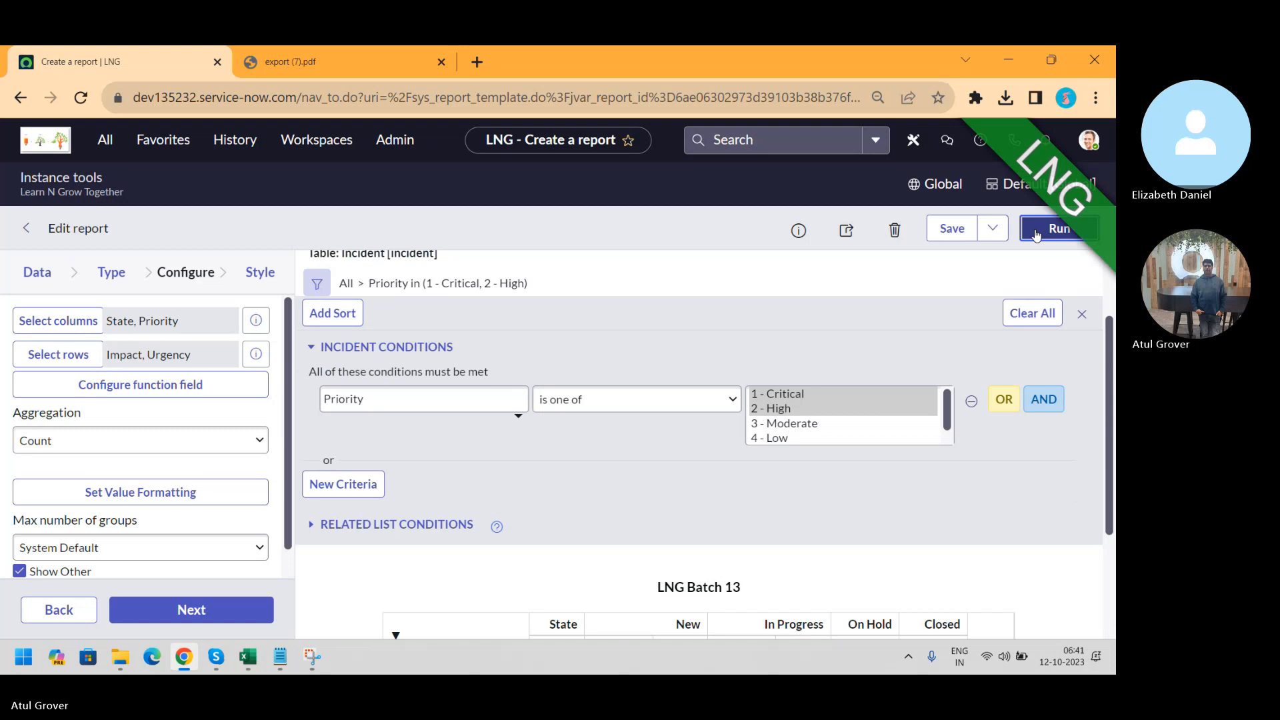
scroll(1094, 425, down, 1)
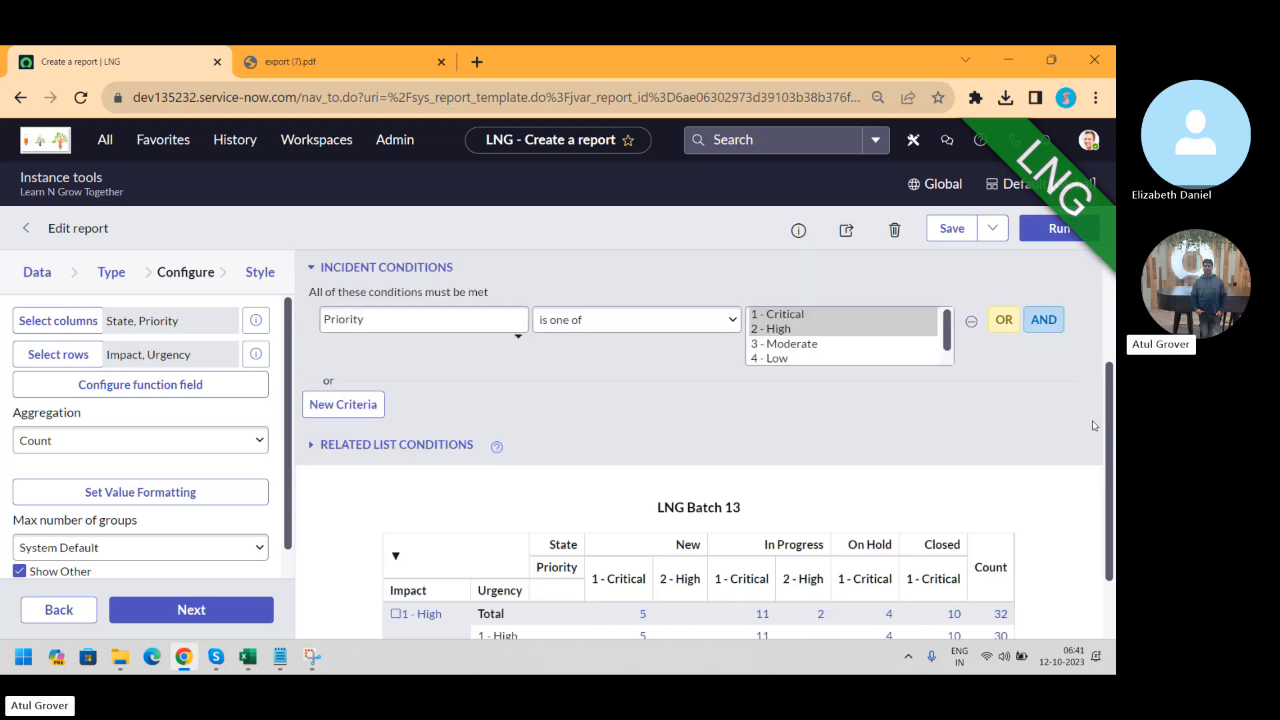
scroll(1094, 425, down, 1)
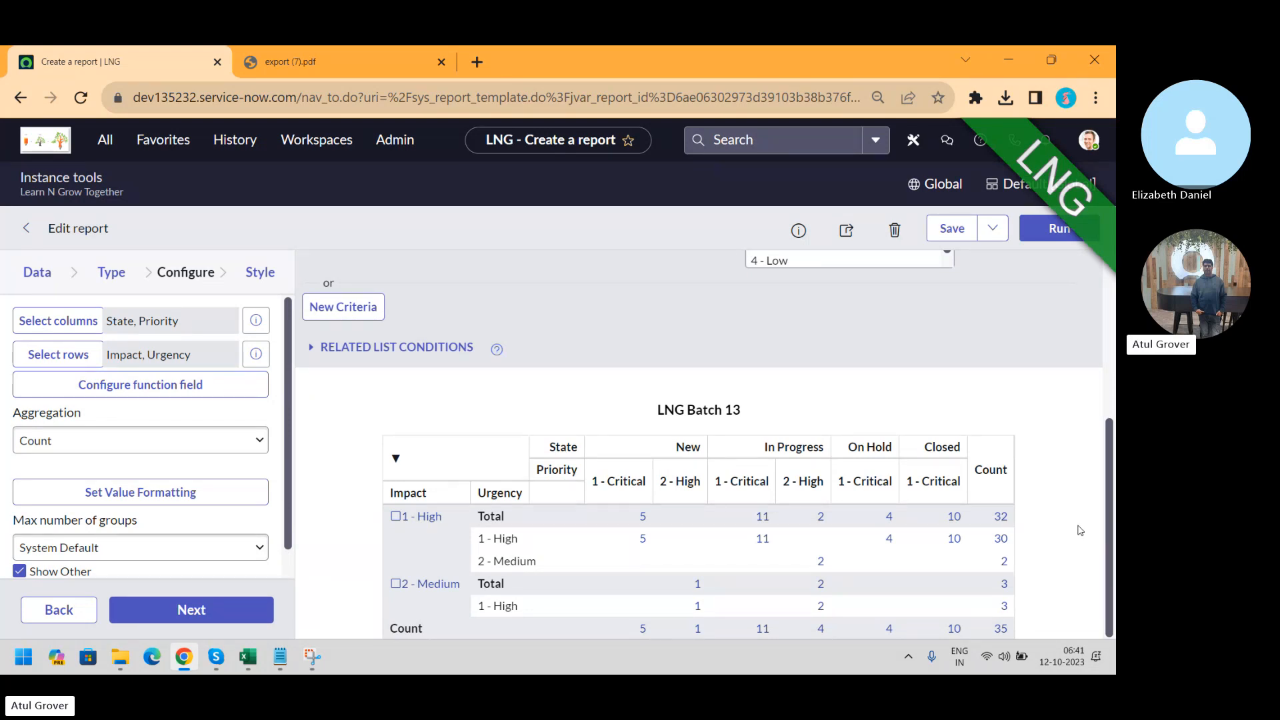
scroll(1110, 555, up, 2)
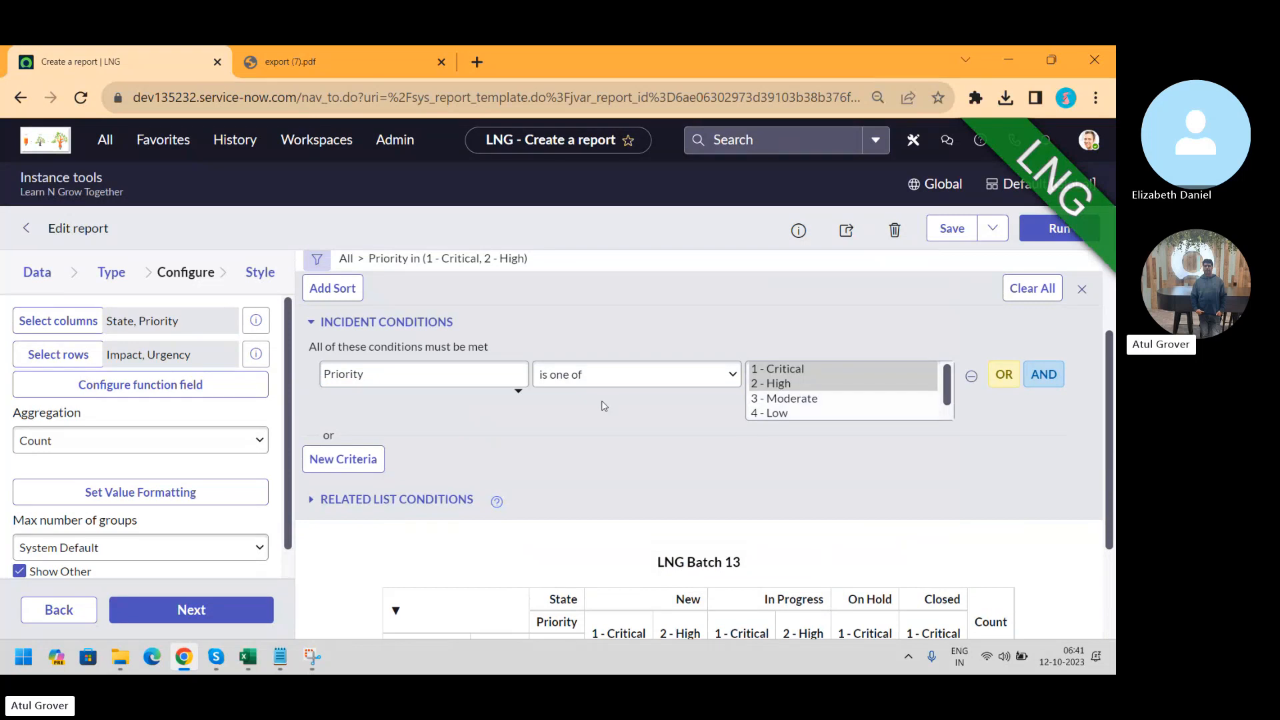
Change the condition field to Created with the 'between' operator
click(479, 376)
text(c)
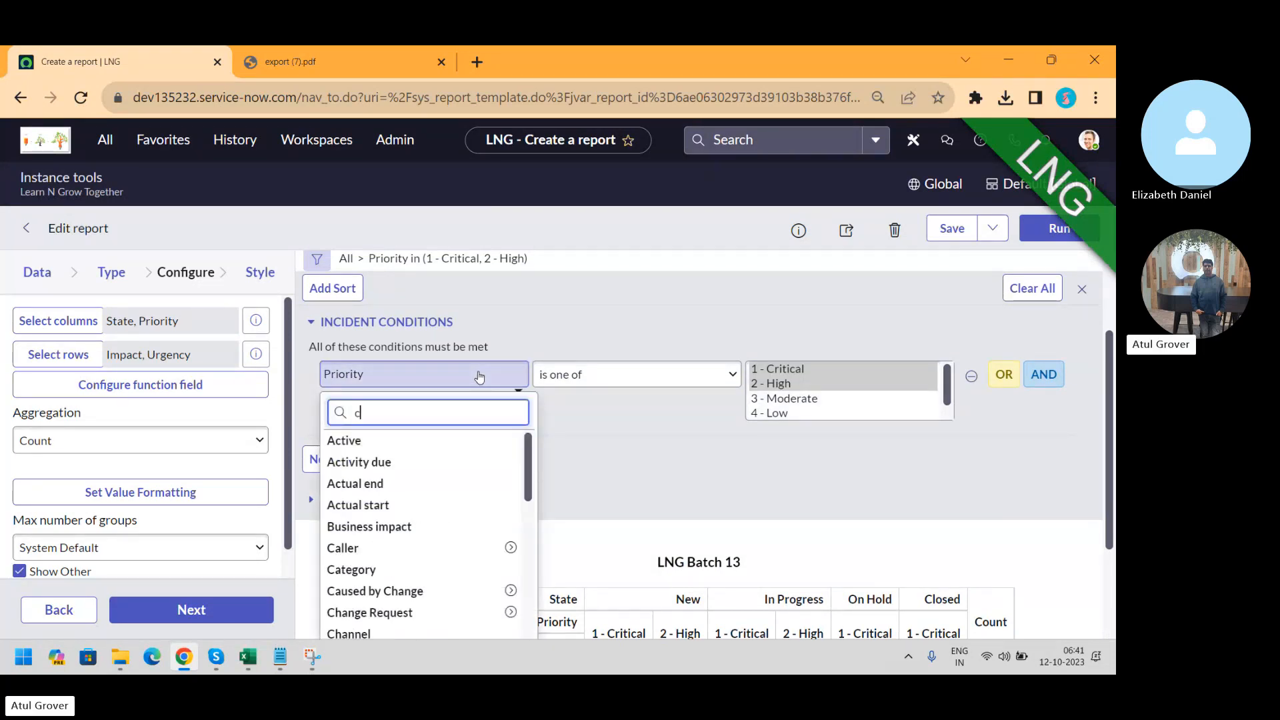
text(re)
click(363, 441)
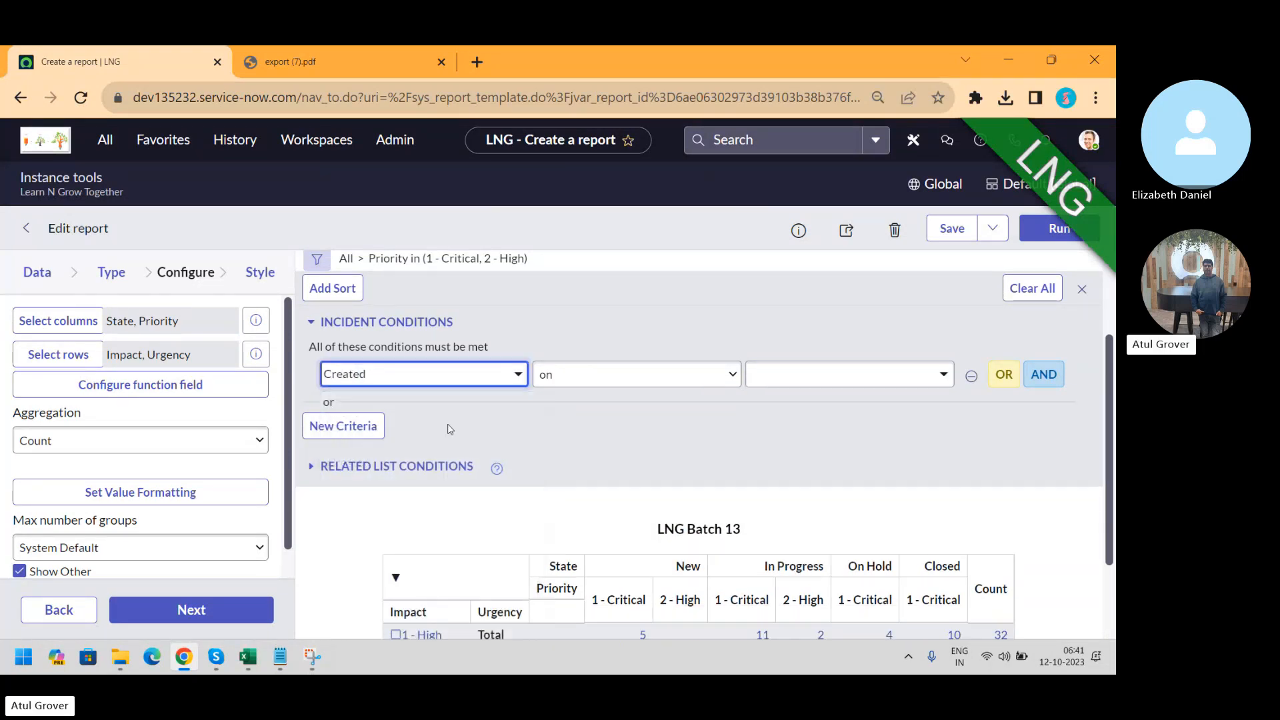
click(671, 374)
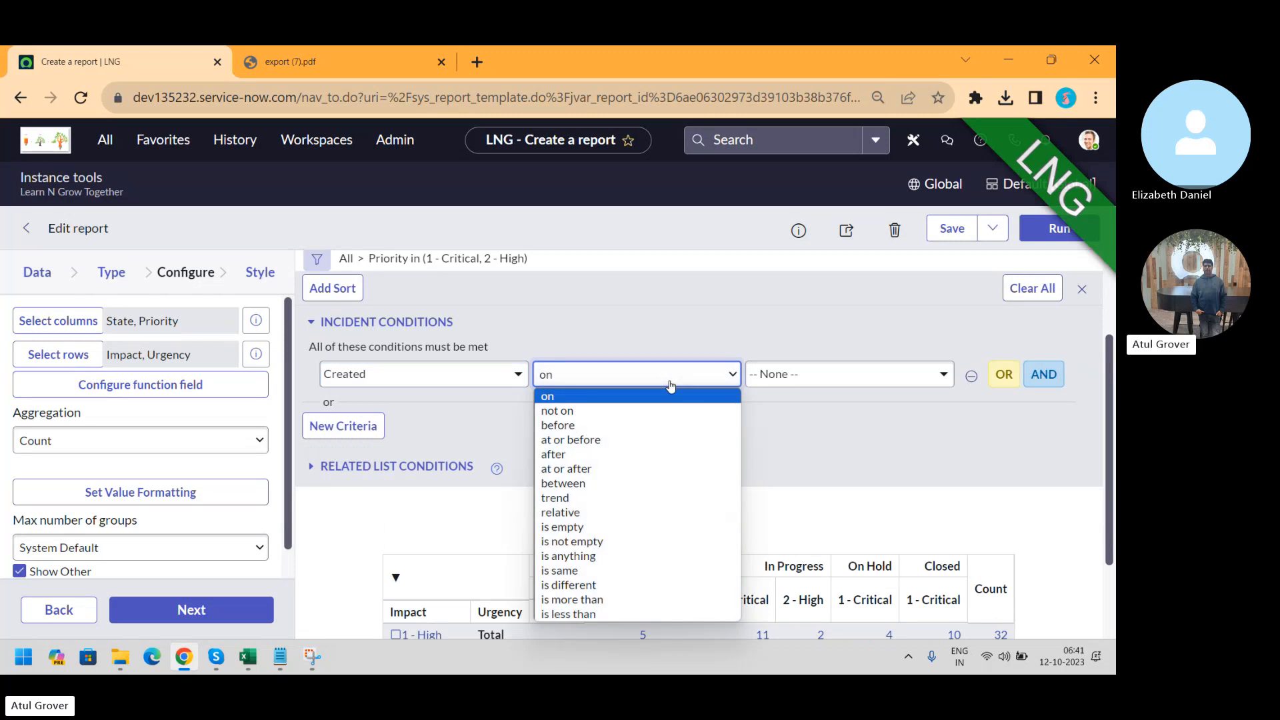
click(585, 483)
Set the Created range from Today to Last 2 years and run it, returning no records
click(807, 371)
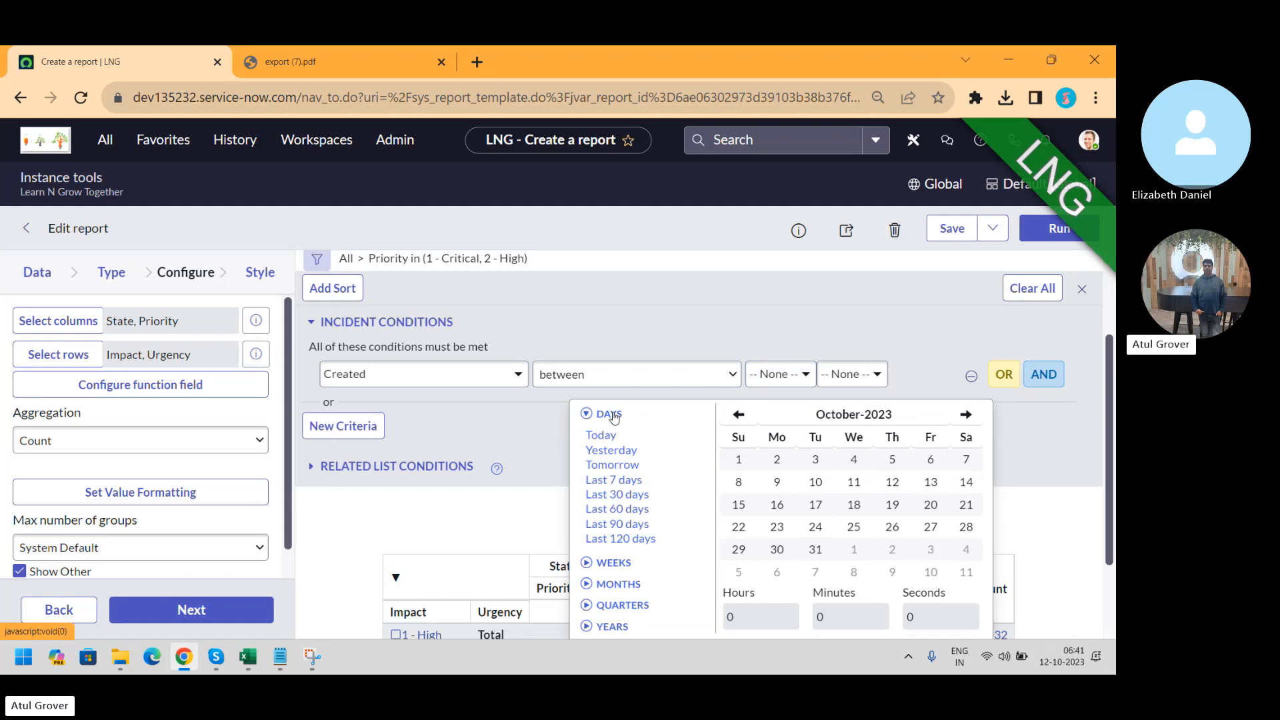
click(600, 436)
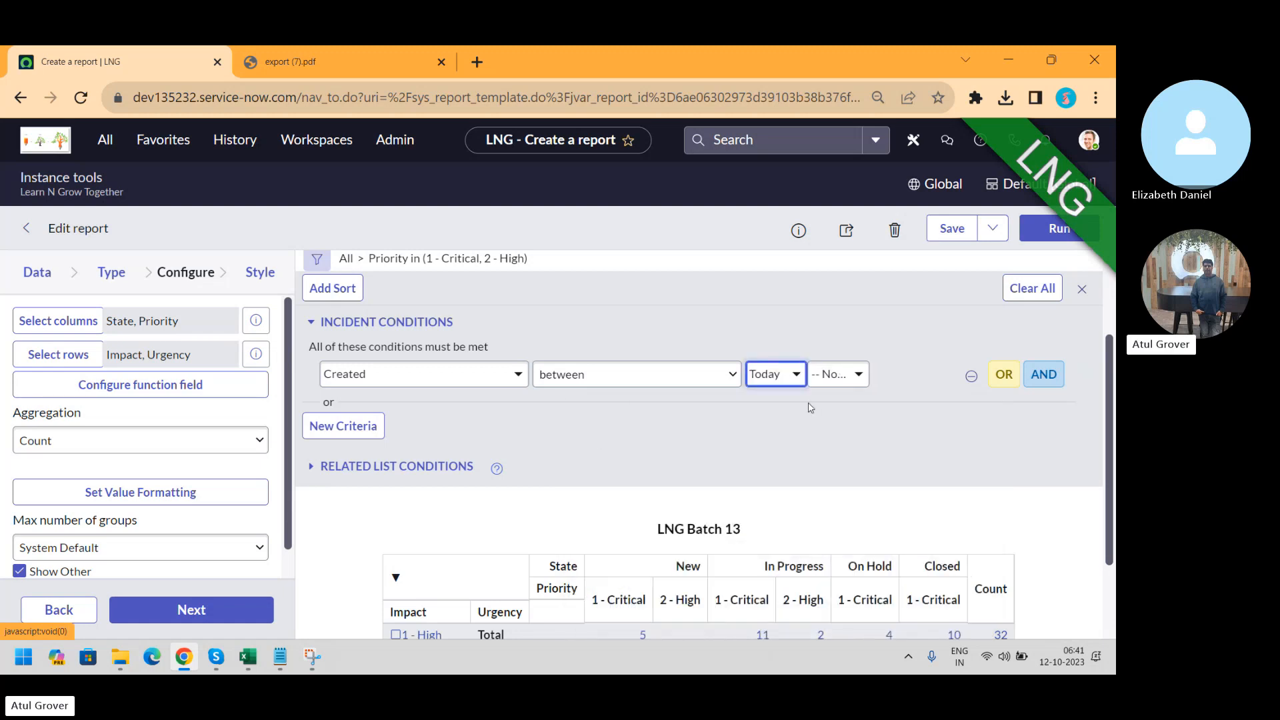
click(858, 377)
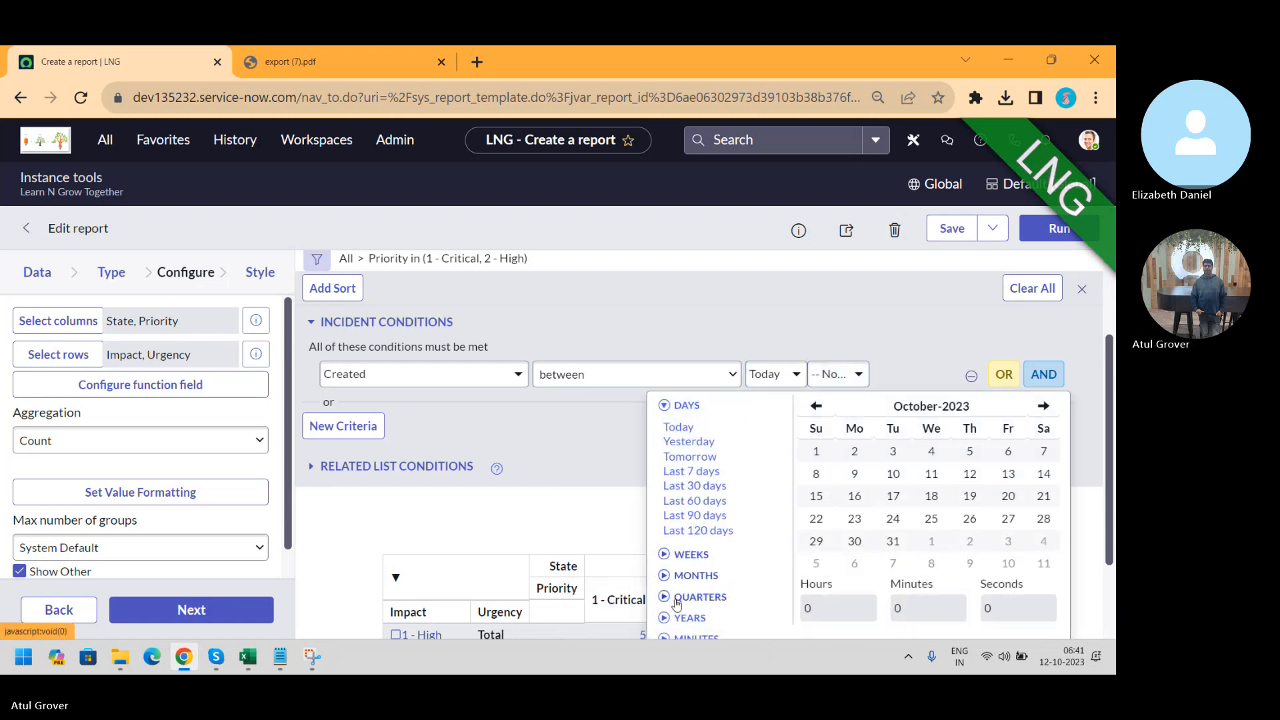
click(675, 618)
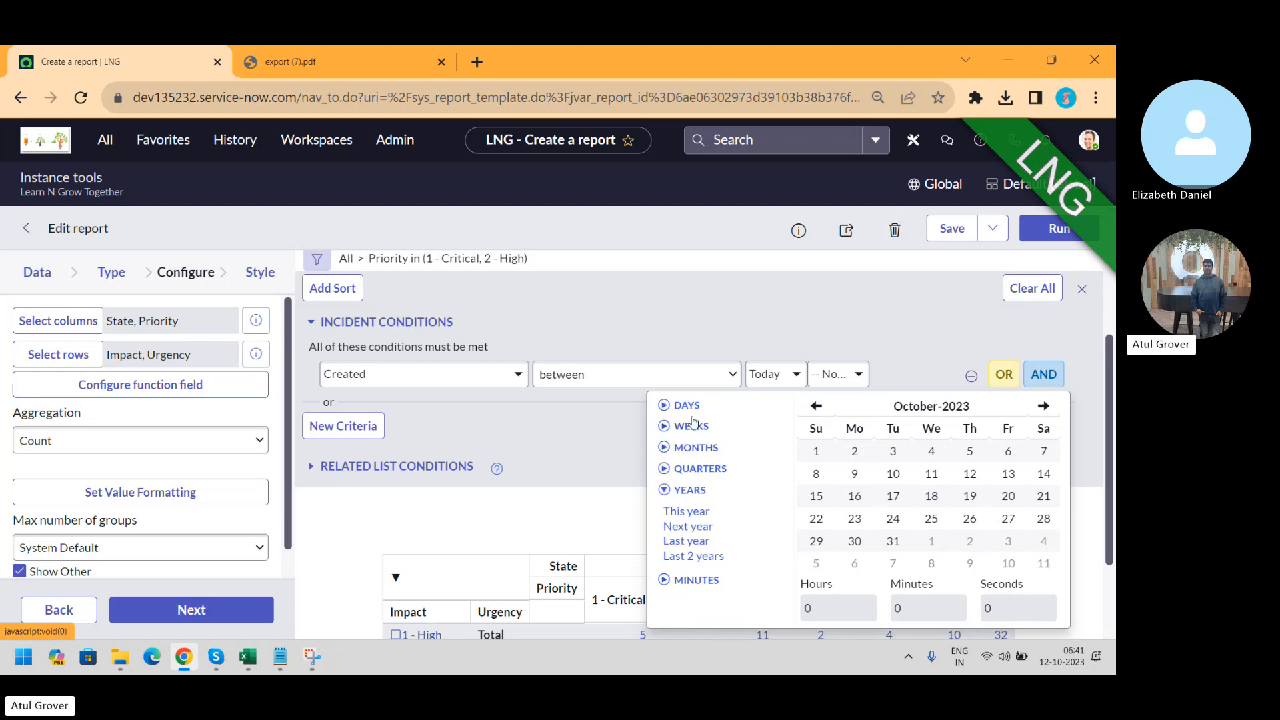
click(711, 559)
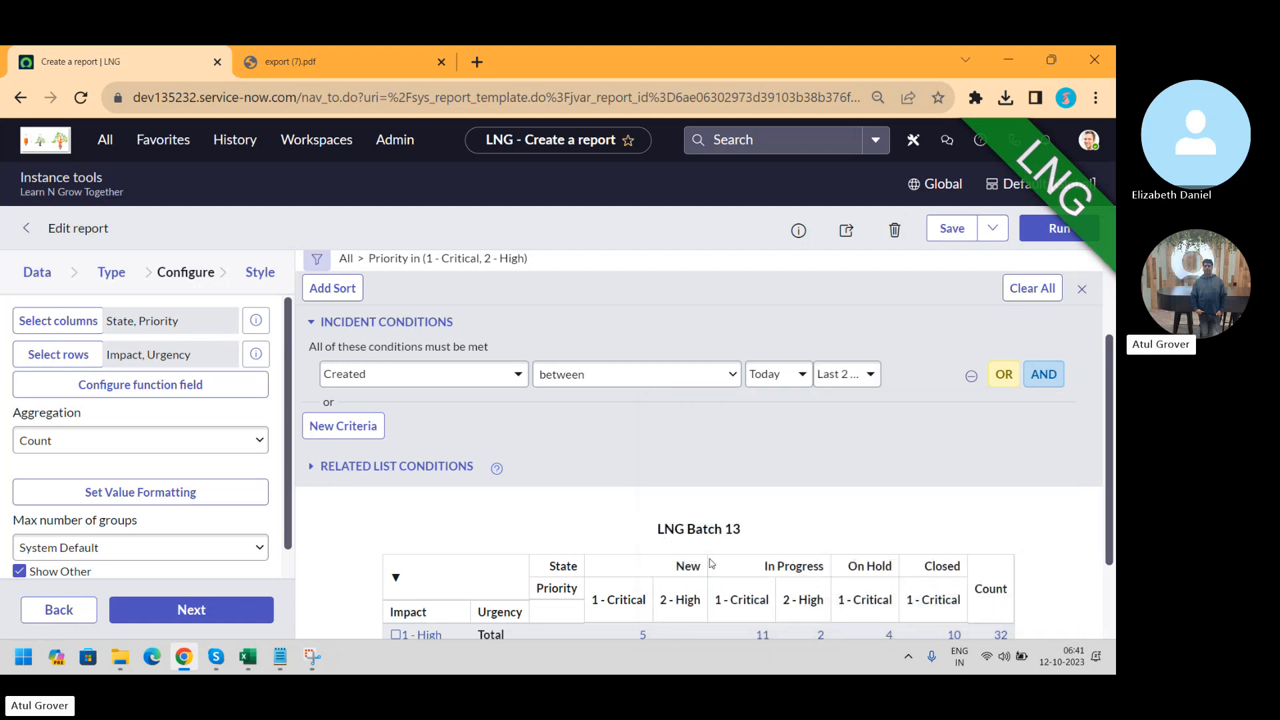
click(1051, 241)
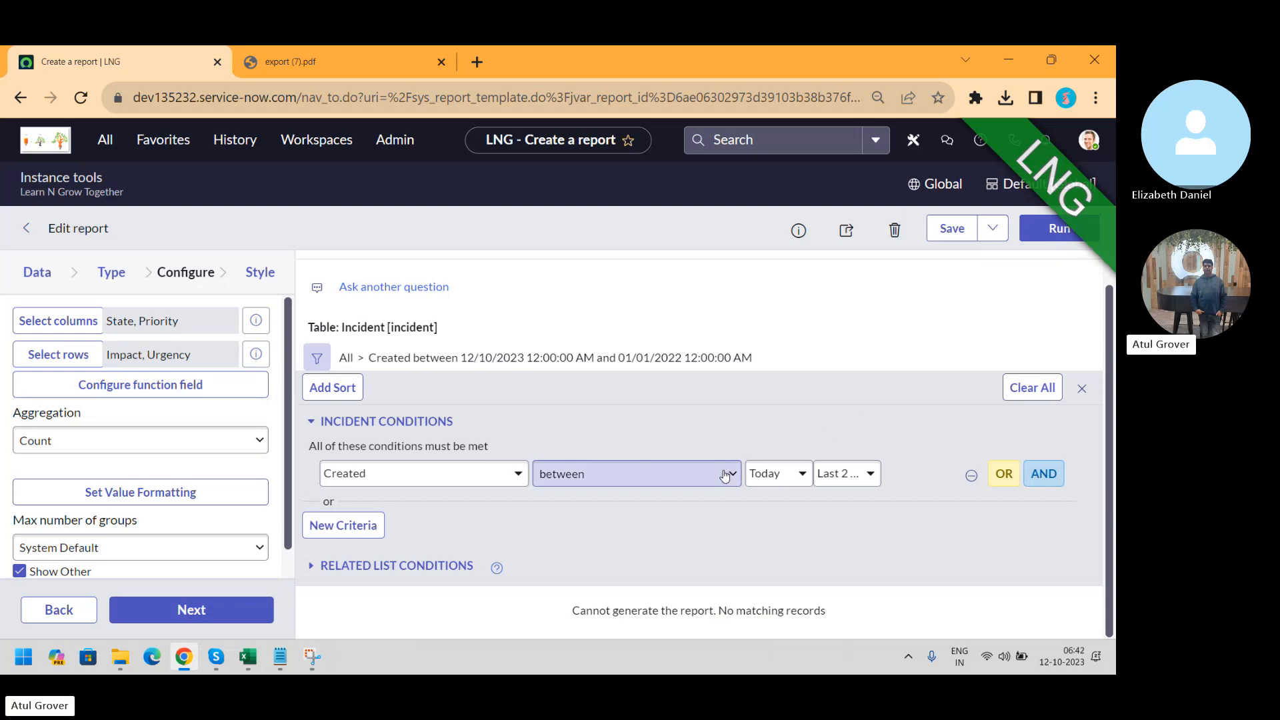
key(alt+Tab)
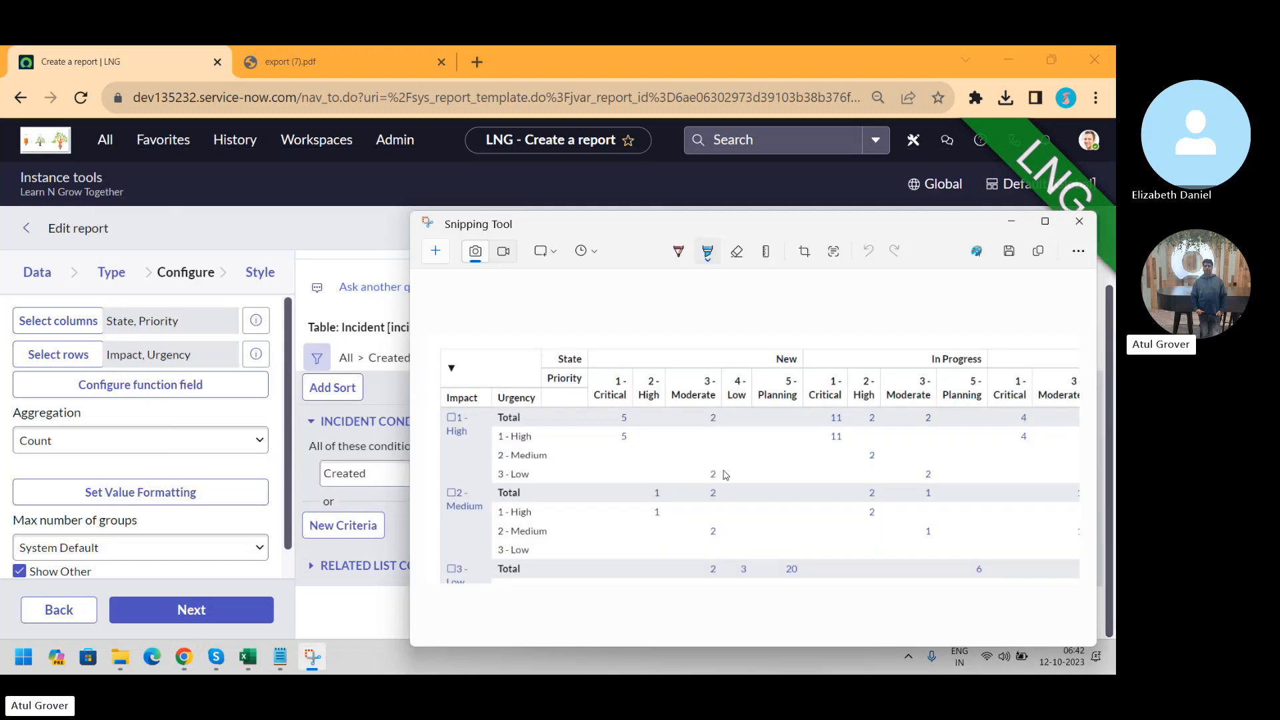
Leave the Snipping Tool pivot capture and switch to the Skype call window
key(alt+Tab)
key(alt+Tab)
key(alt+Tab)
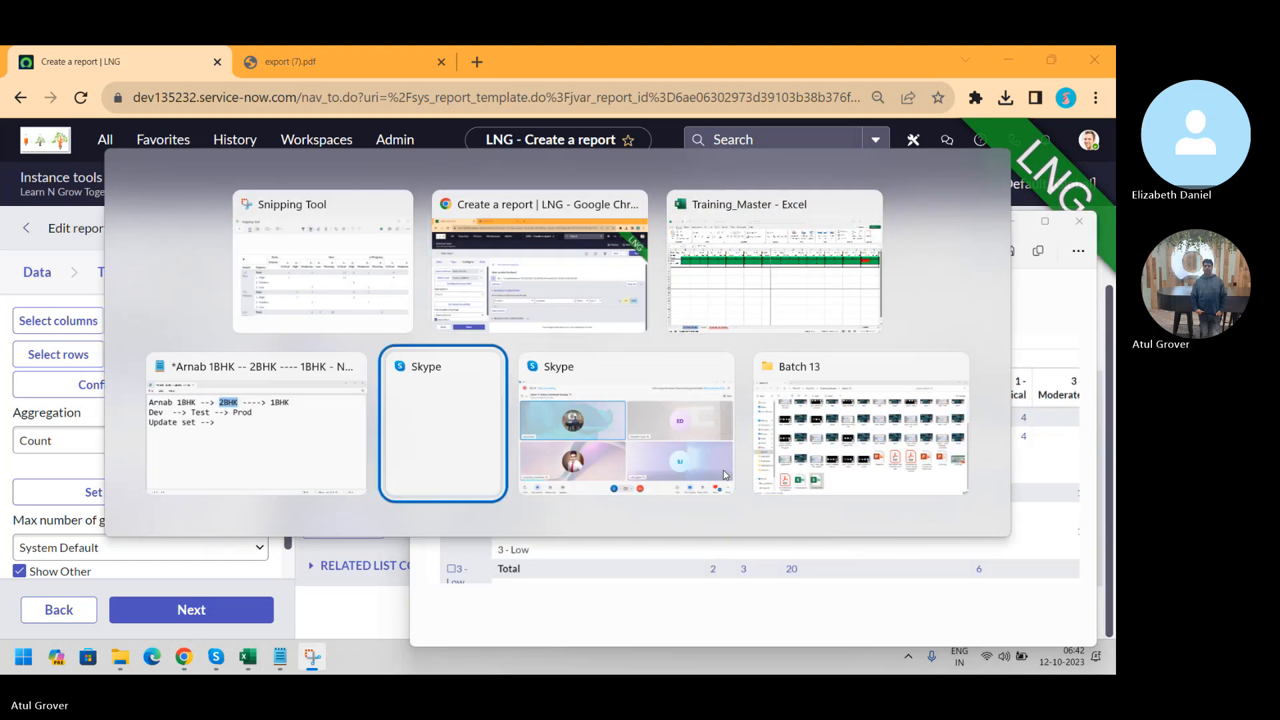
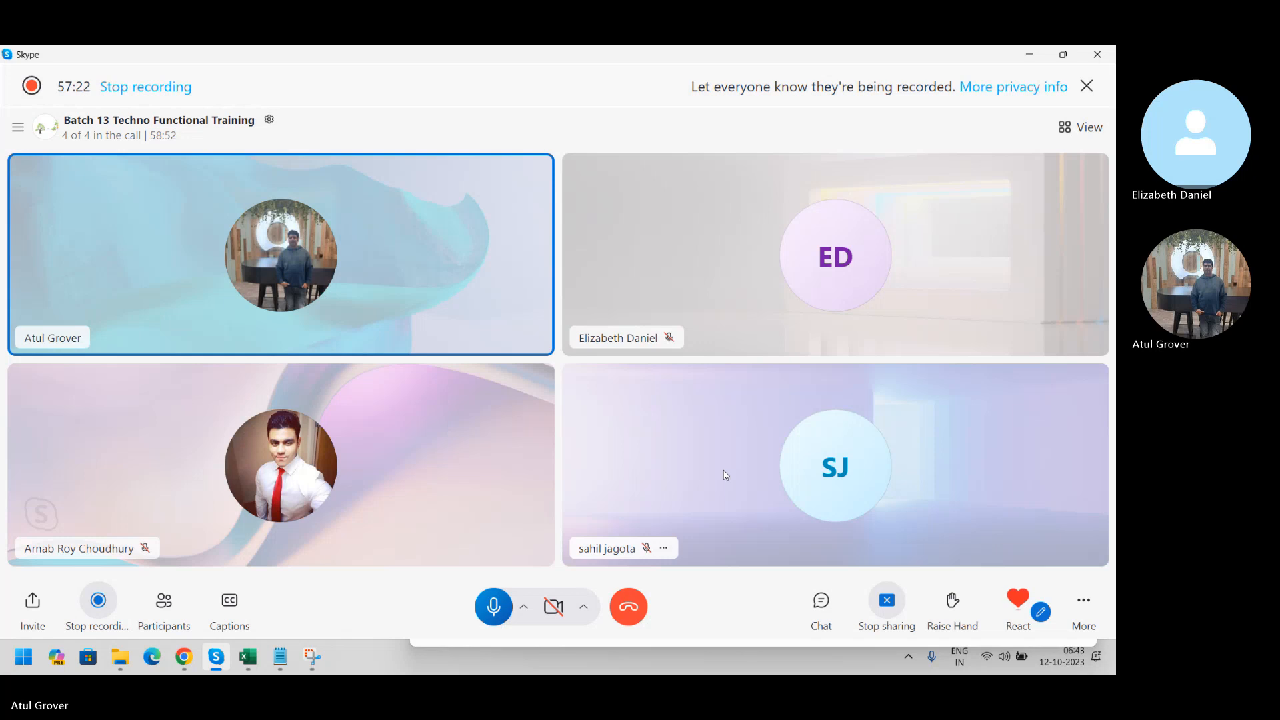
Switch from the Skype call back to the Chrome 'Create a report | LNG' window
key(alt+Tab)
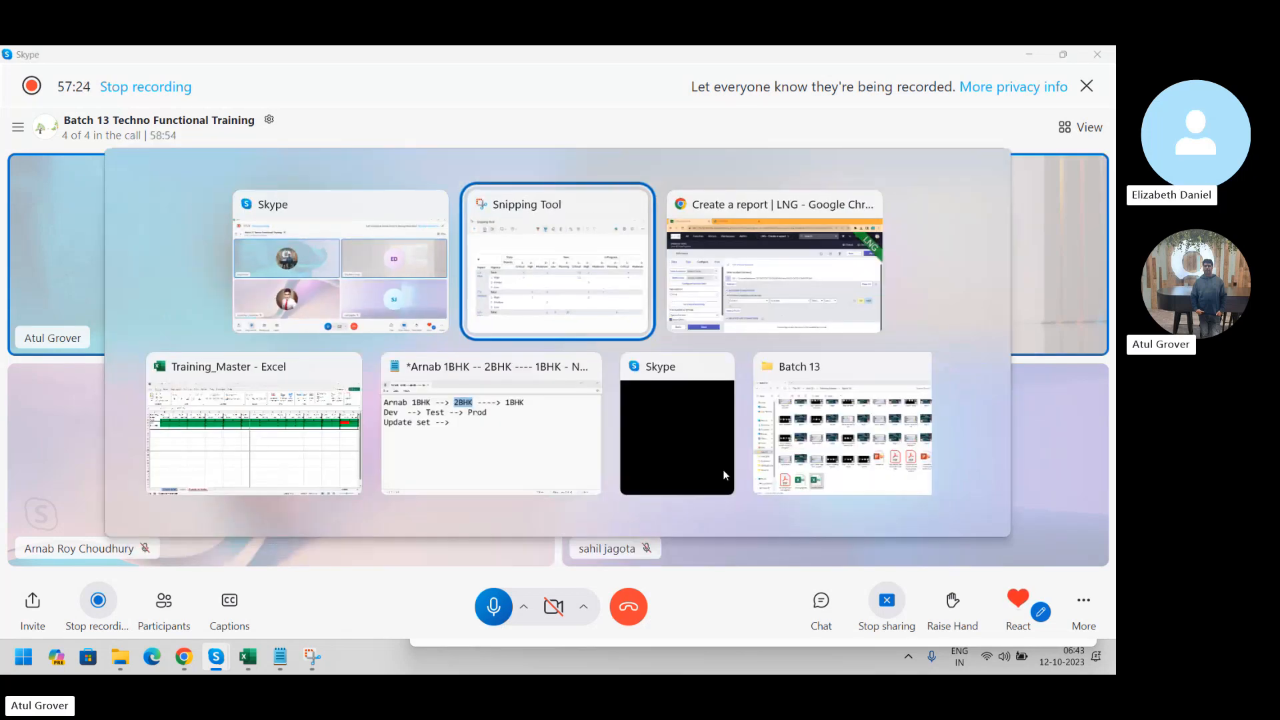
key(alt+Tab)
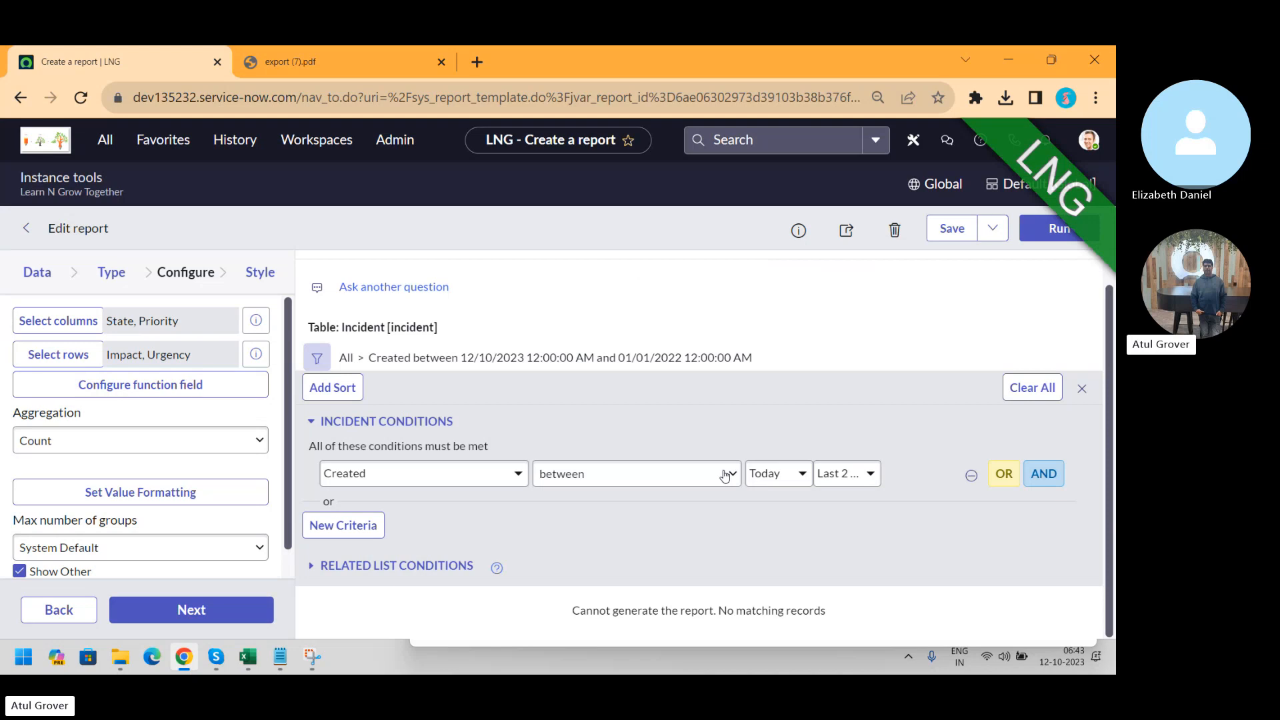
Keep the Created 'between' condition unchanged and save the report as LNG Batch 13
click(725, 475)
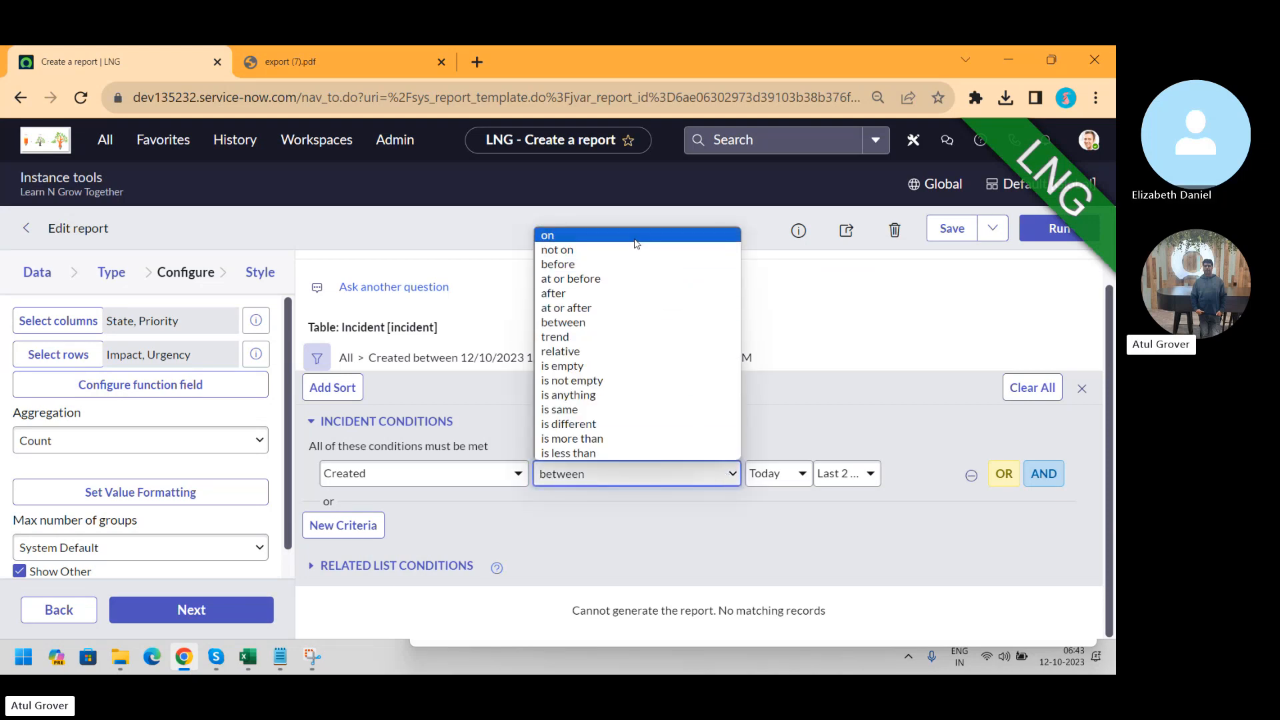
click(876, 317)
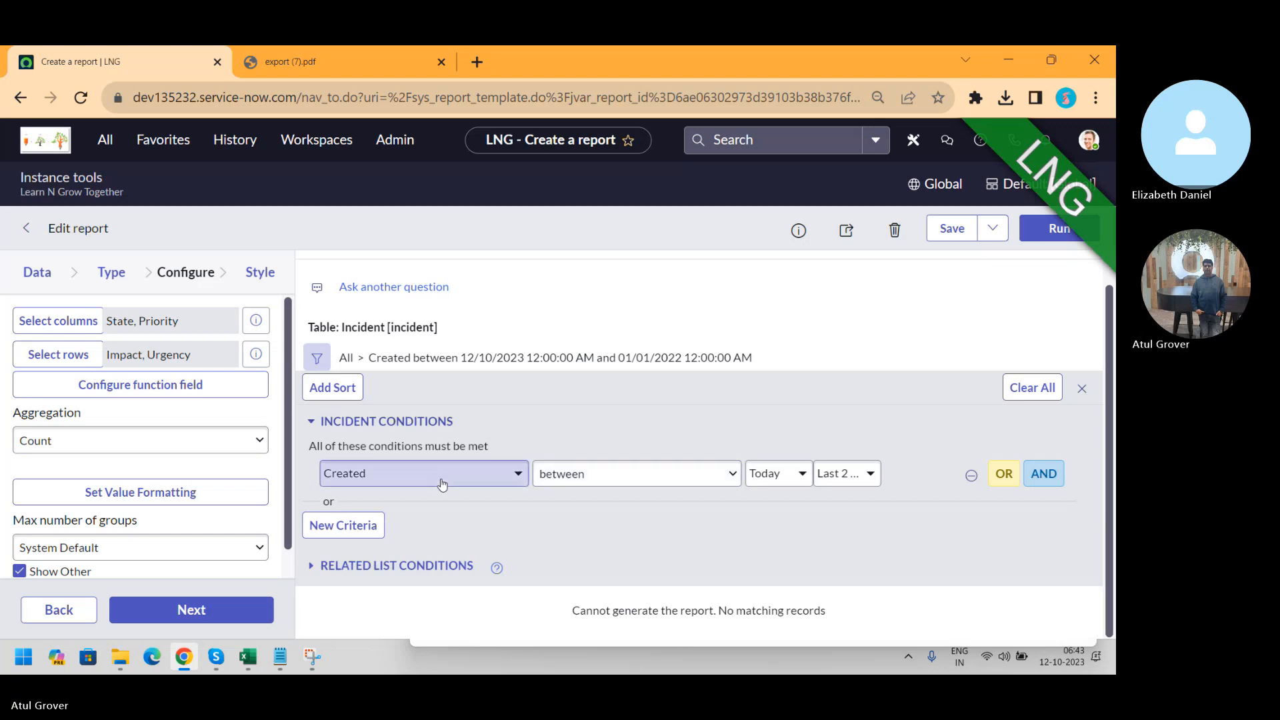
click(573, 490)
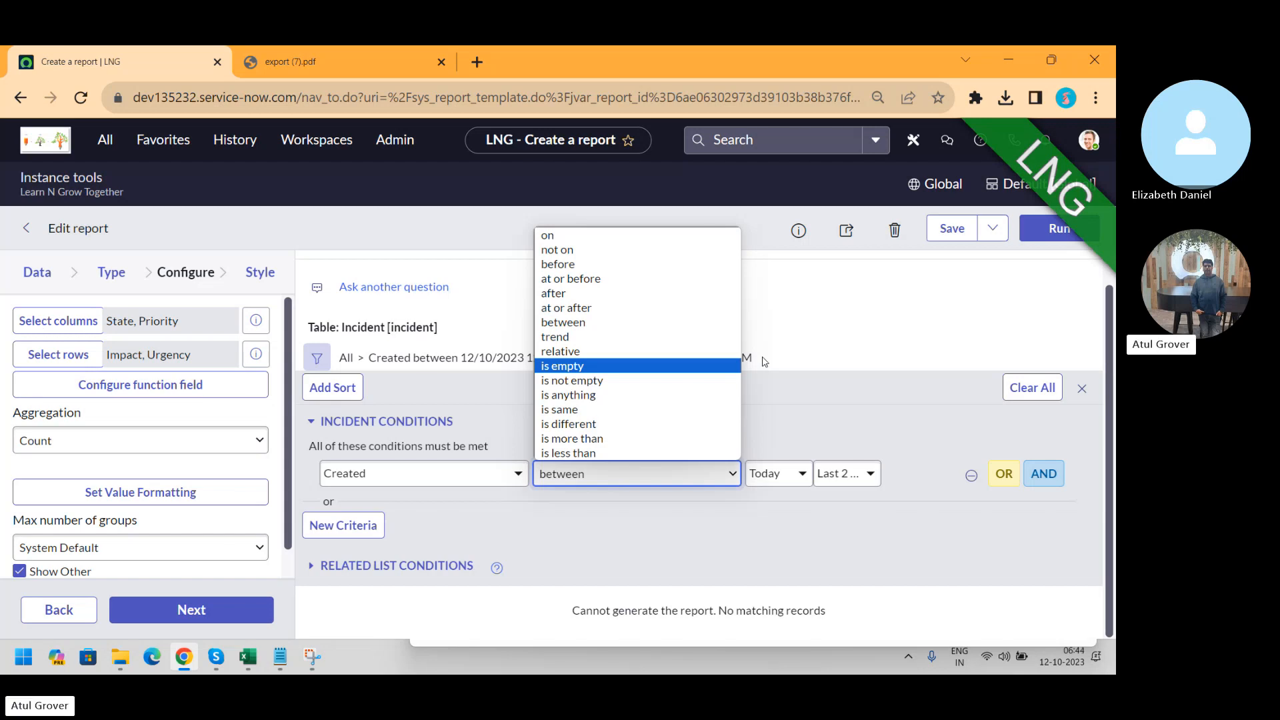
click(829, 330)
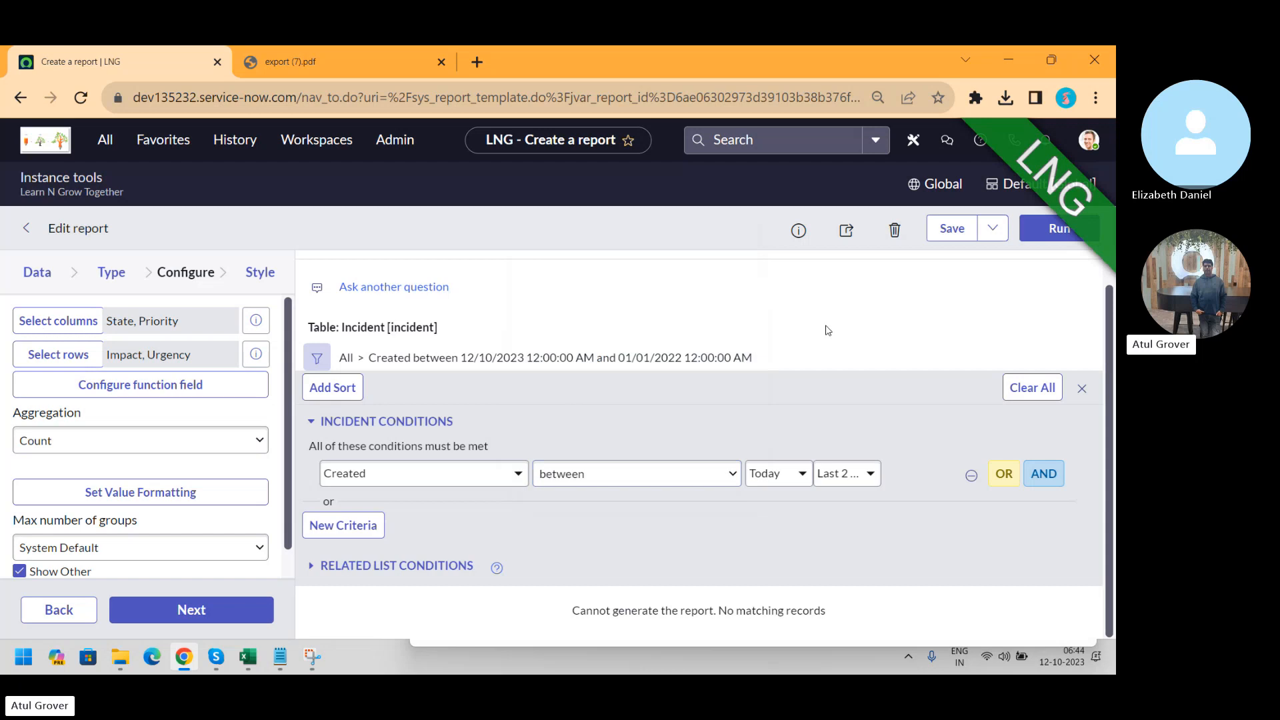
click(948, 230)
Restrict the LNG Batch 13 report's visibility to the Batch13 group
click(846, 230)
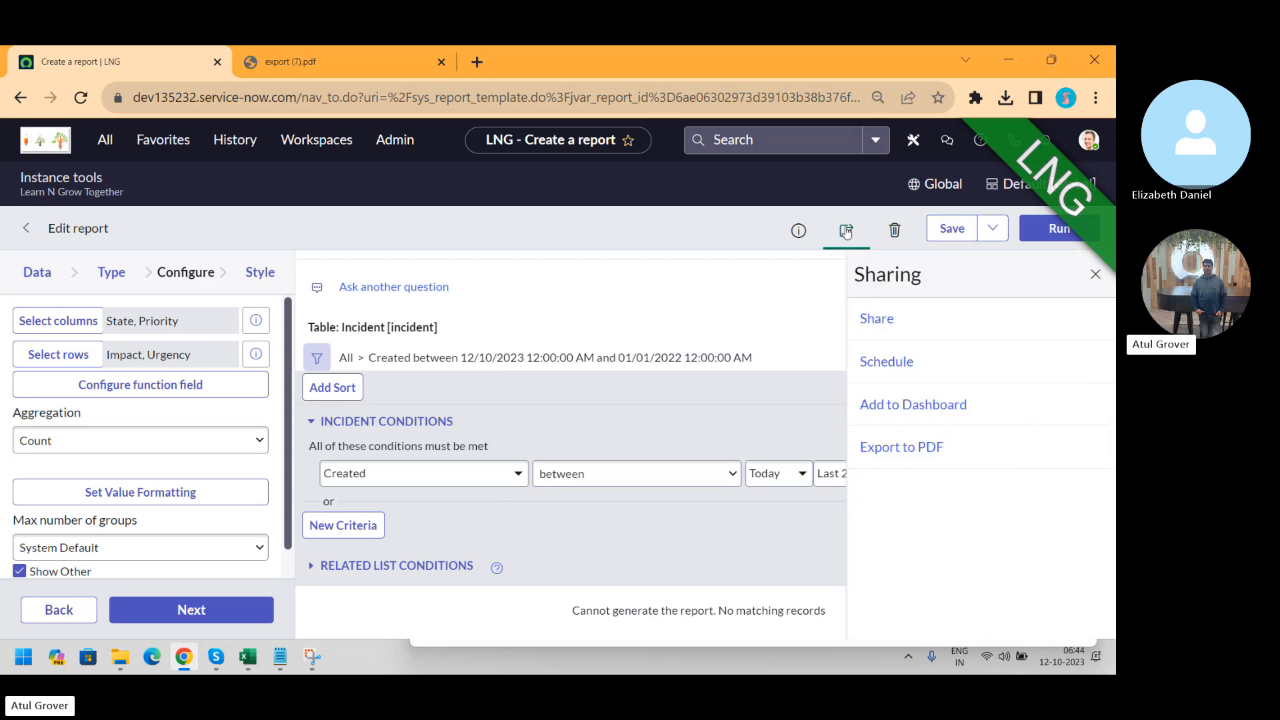
click(883, 319)
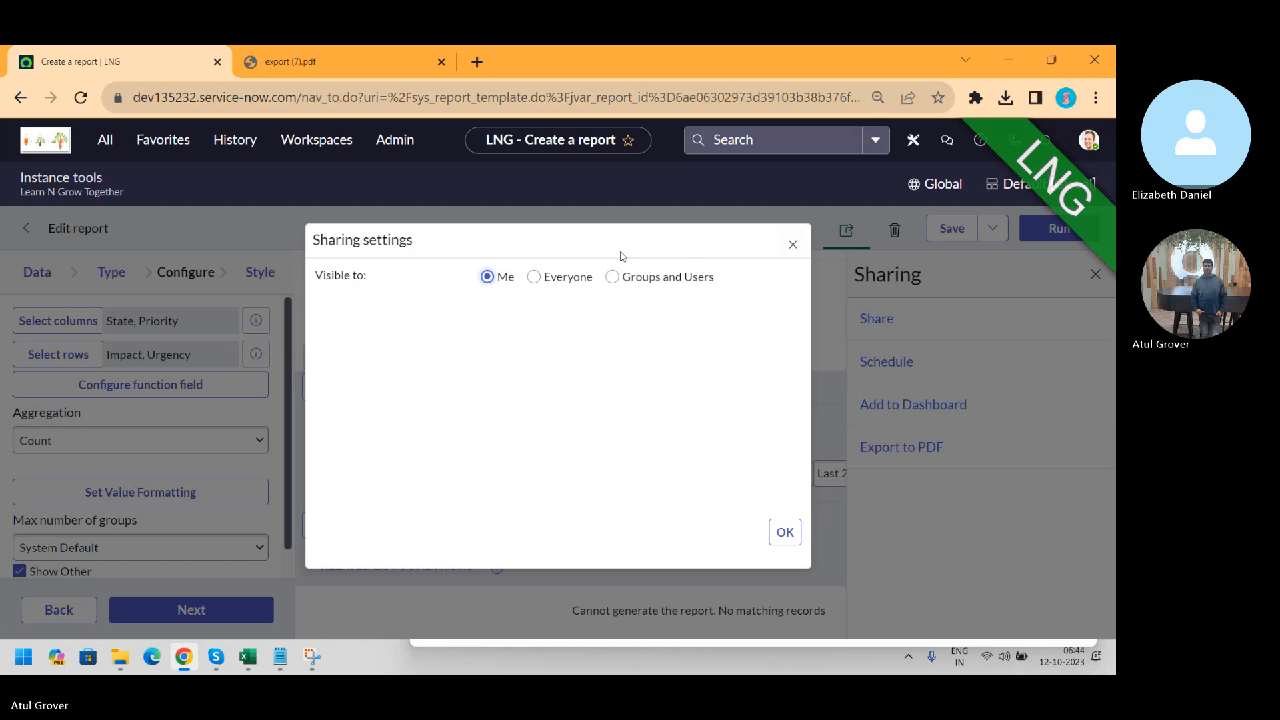
click(612, 278)
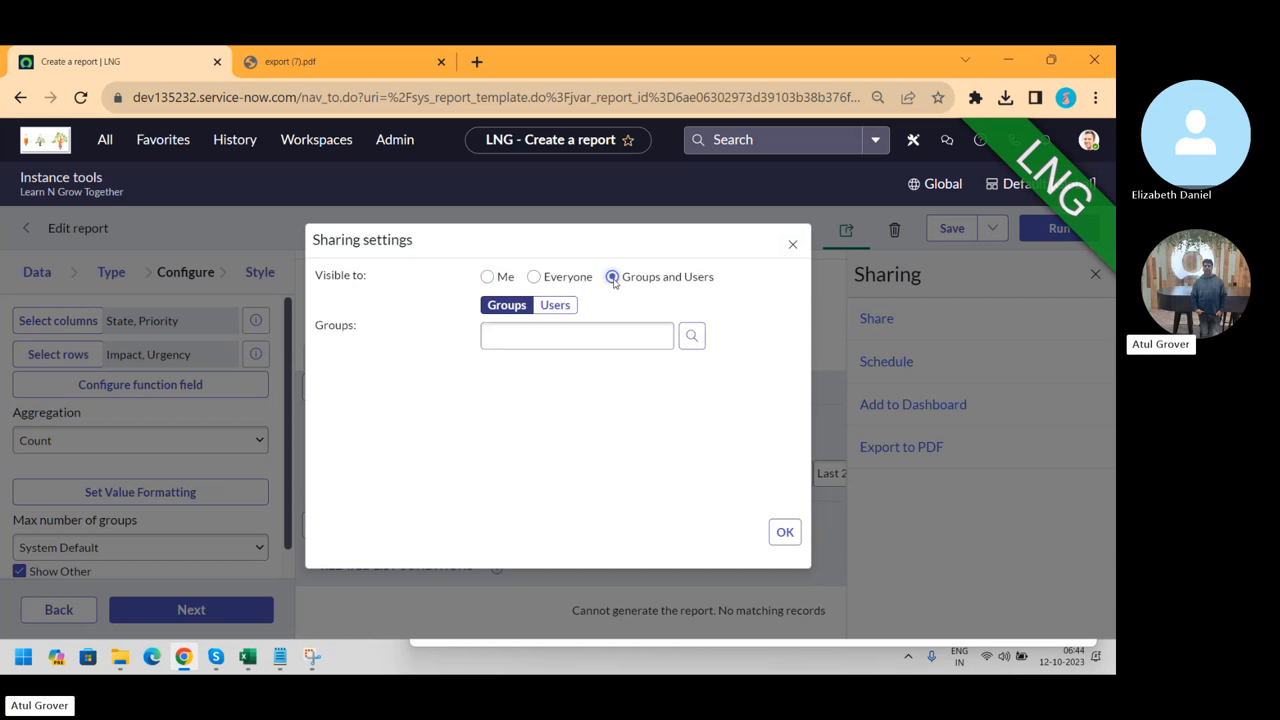
click(547, 328)
text(bat)
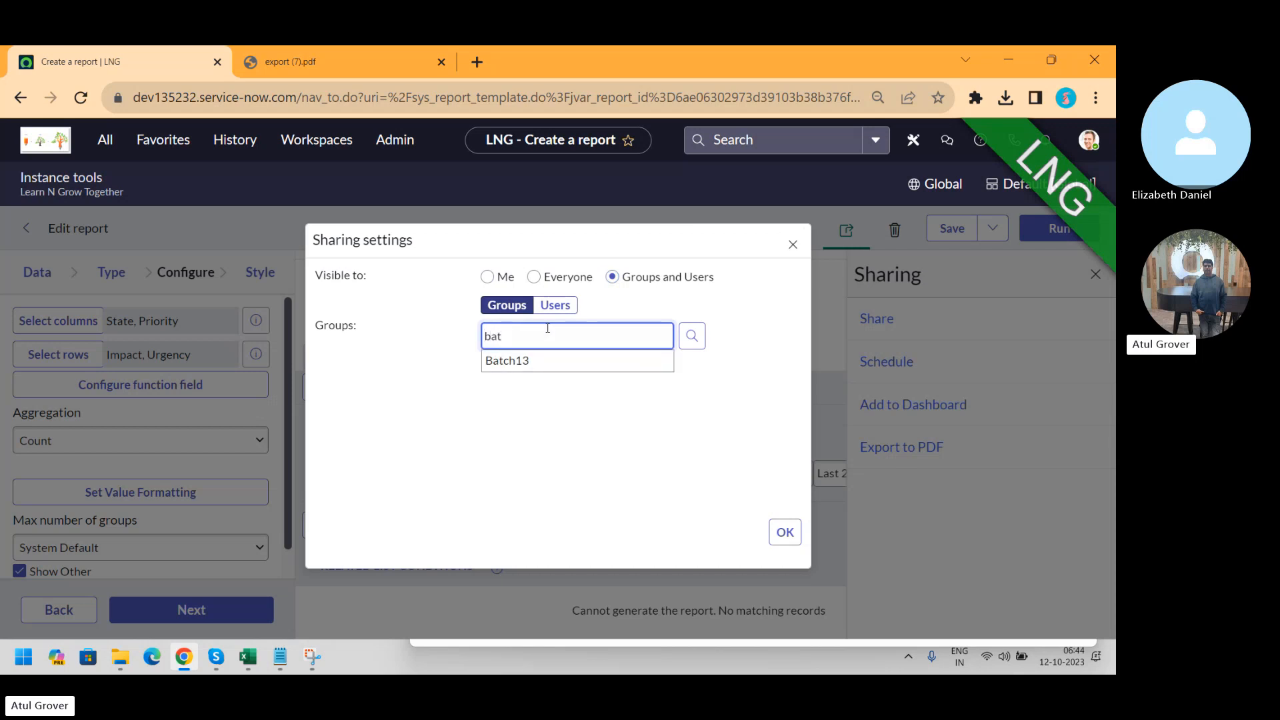
click(540, 368)
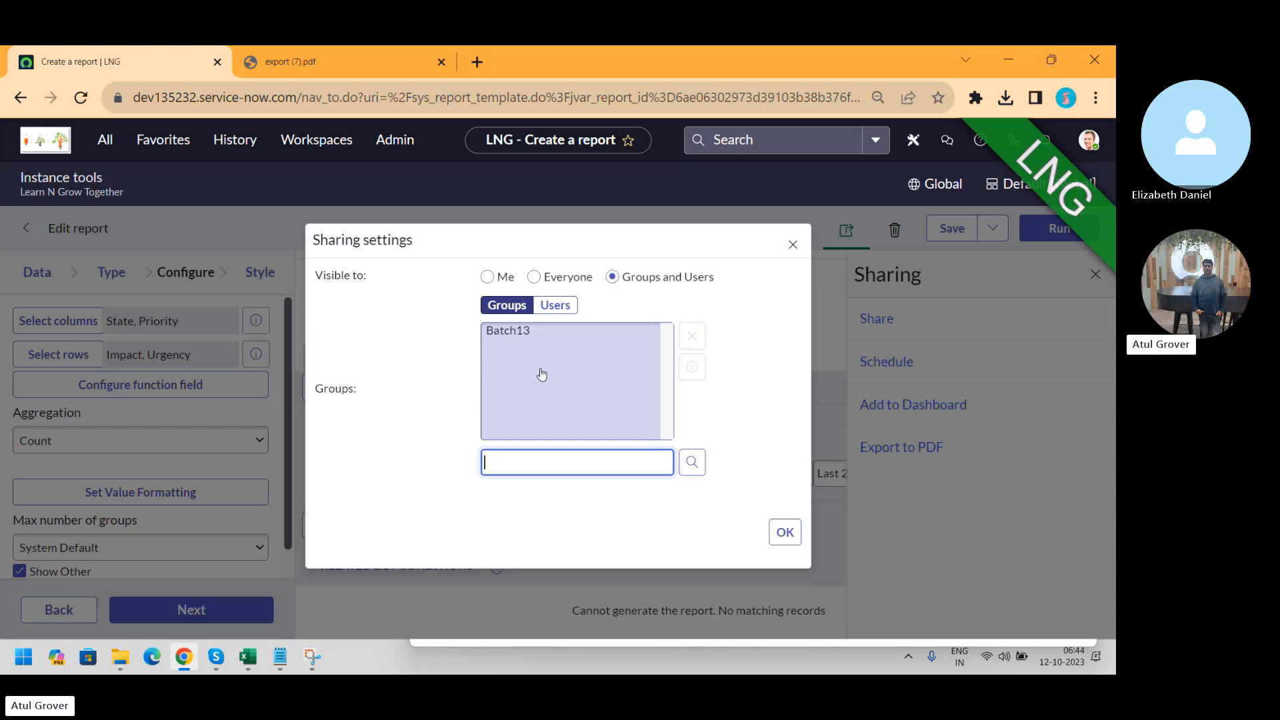
click(787, 531)
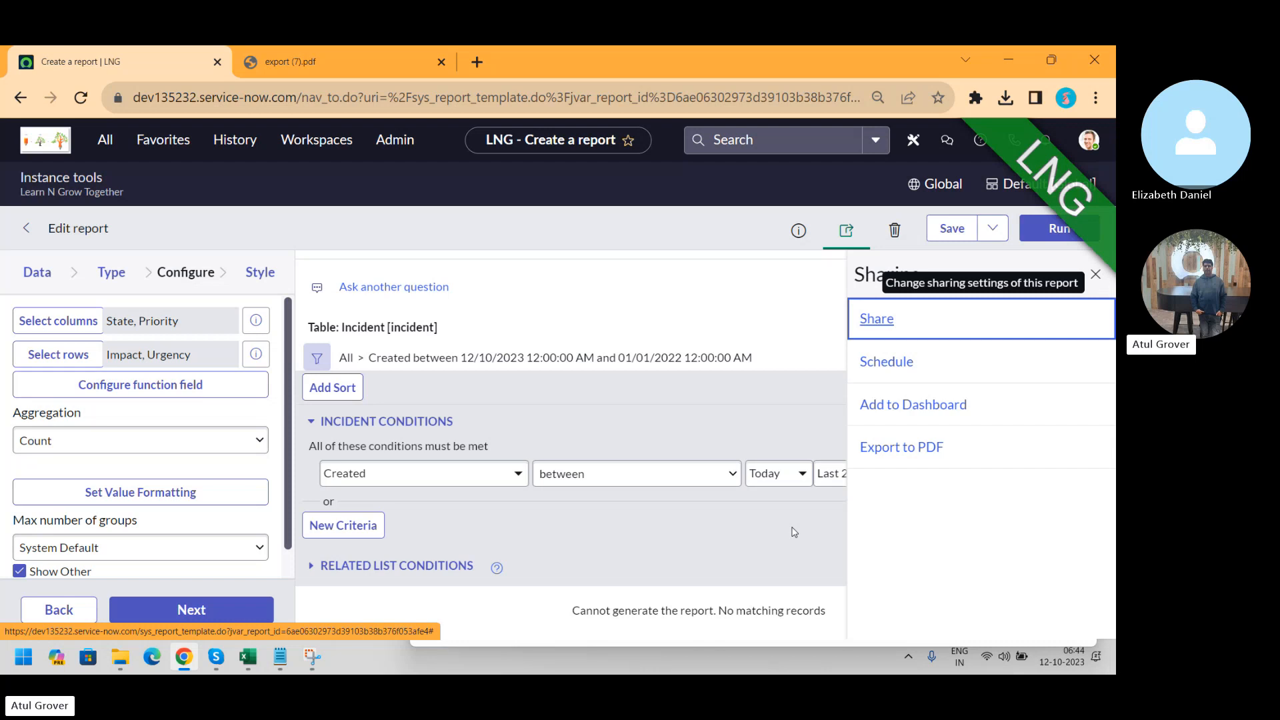
Open the report's email schedule form and add one user as a recipient
click(888, 364)
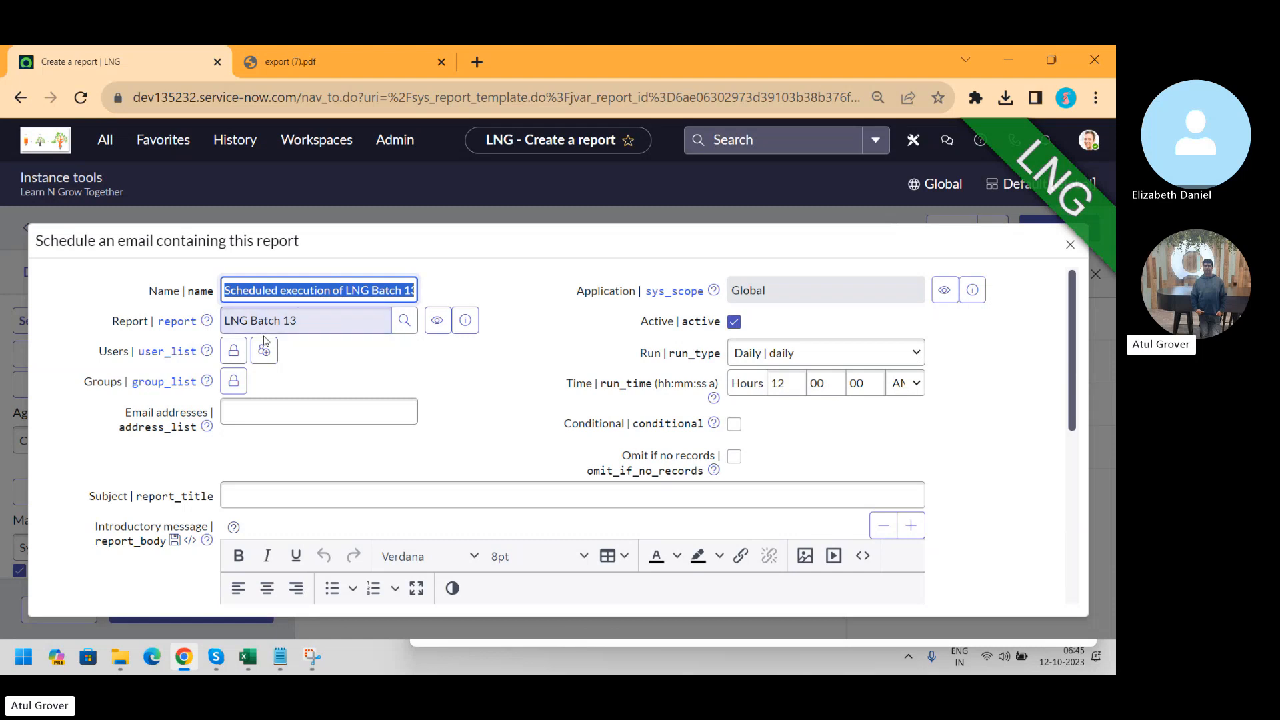
click(234, 352)
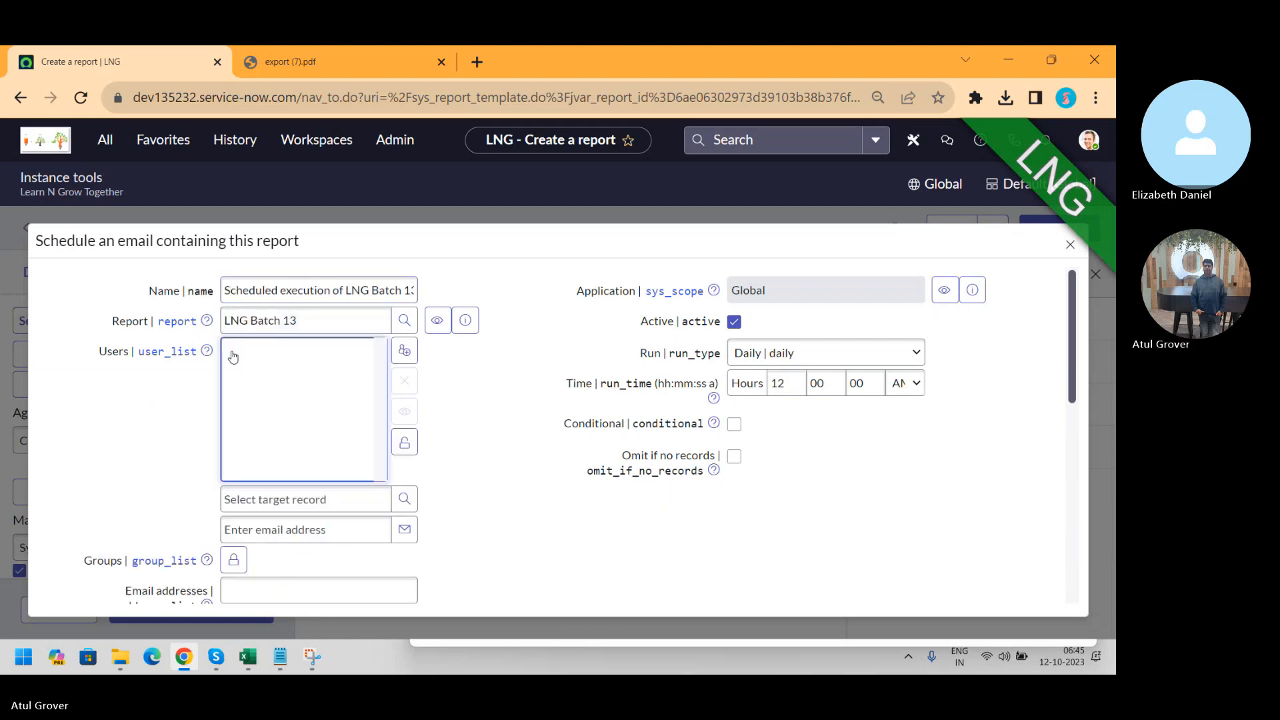
click(290, 495)
text(anr)
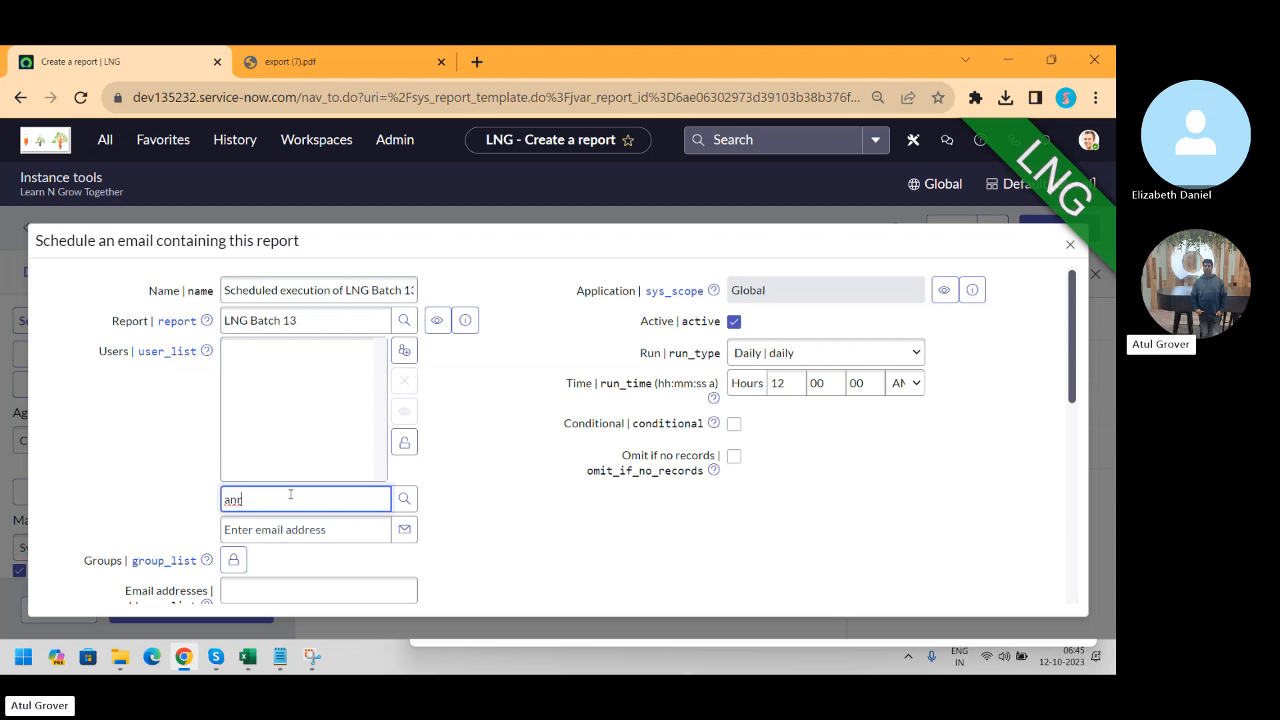
key(BackSpace)
text(rn)
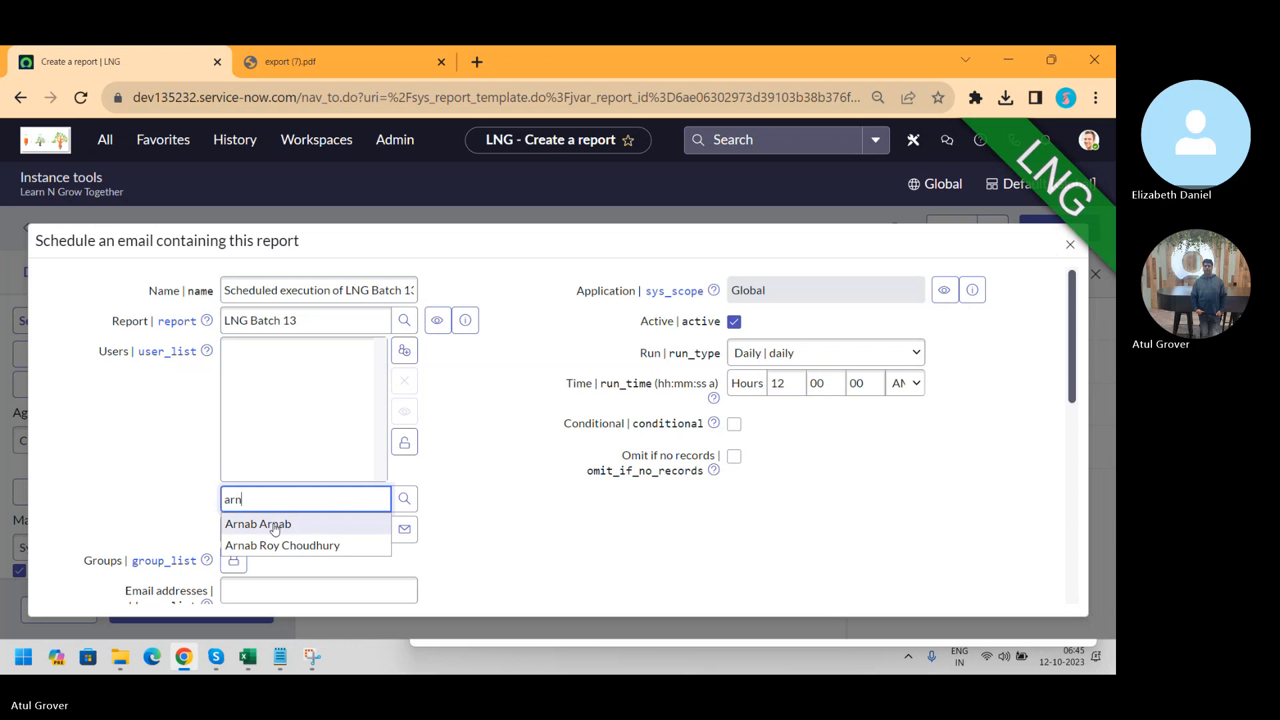
click(275, 526)
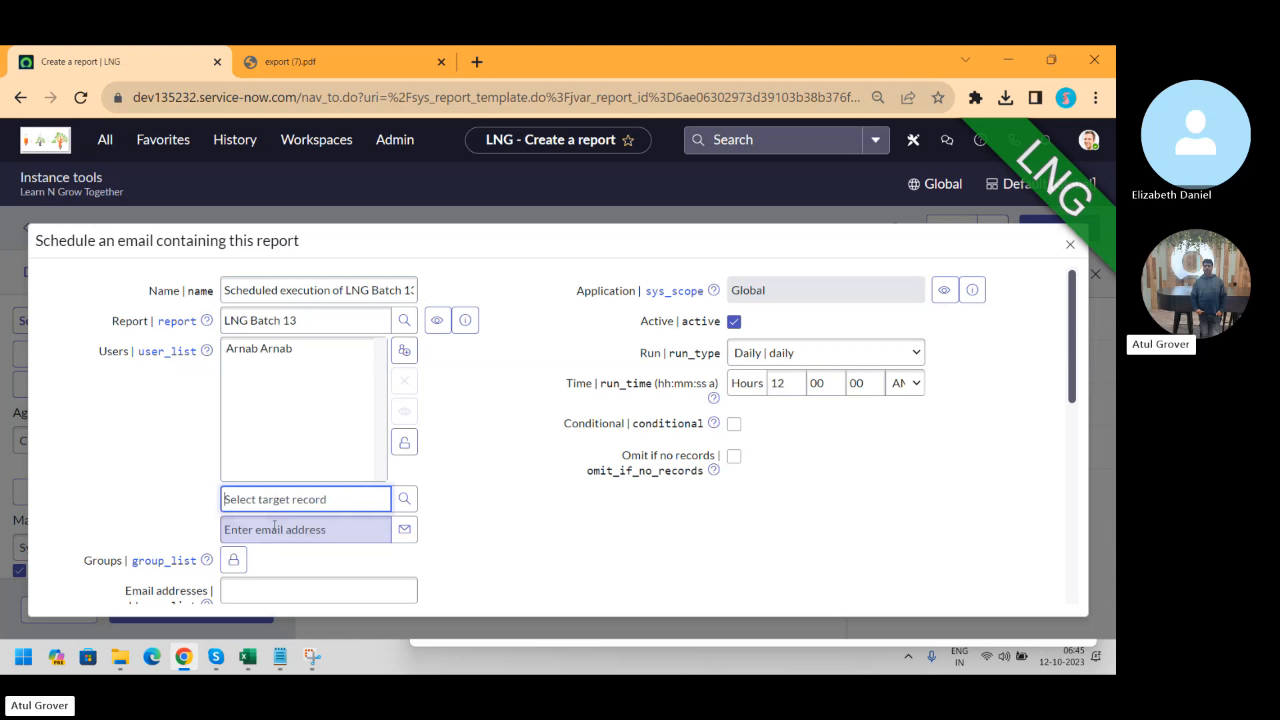
click(404, 441)
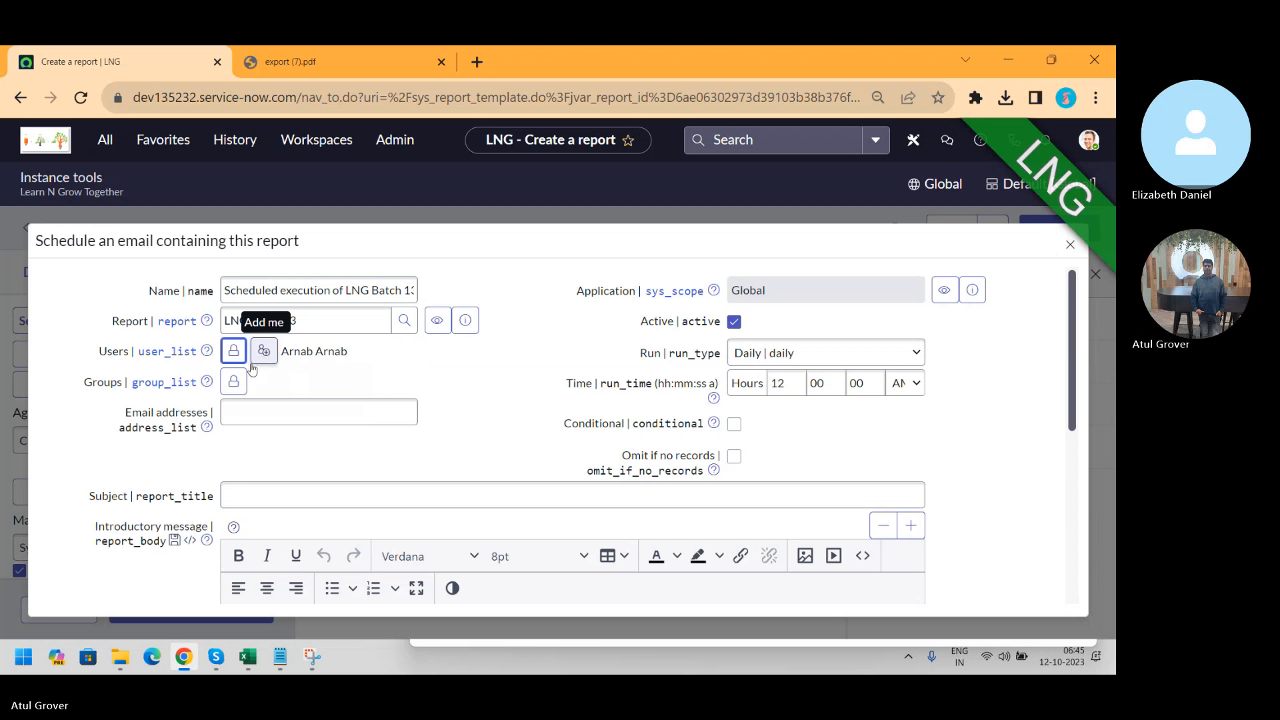
Enter a suggested recipient e-mail address, then delete it again
click(241, 410)
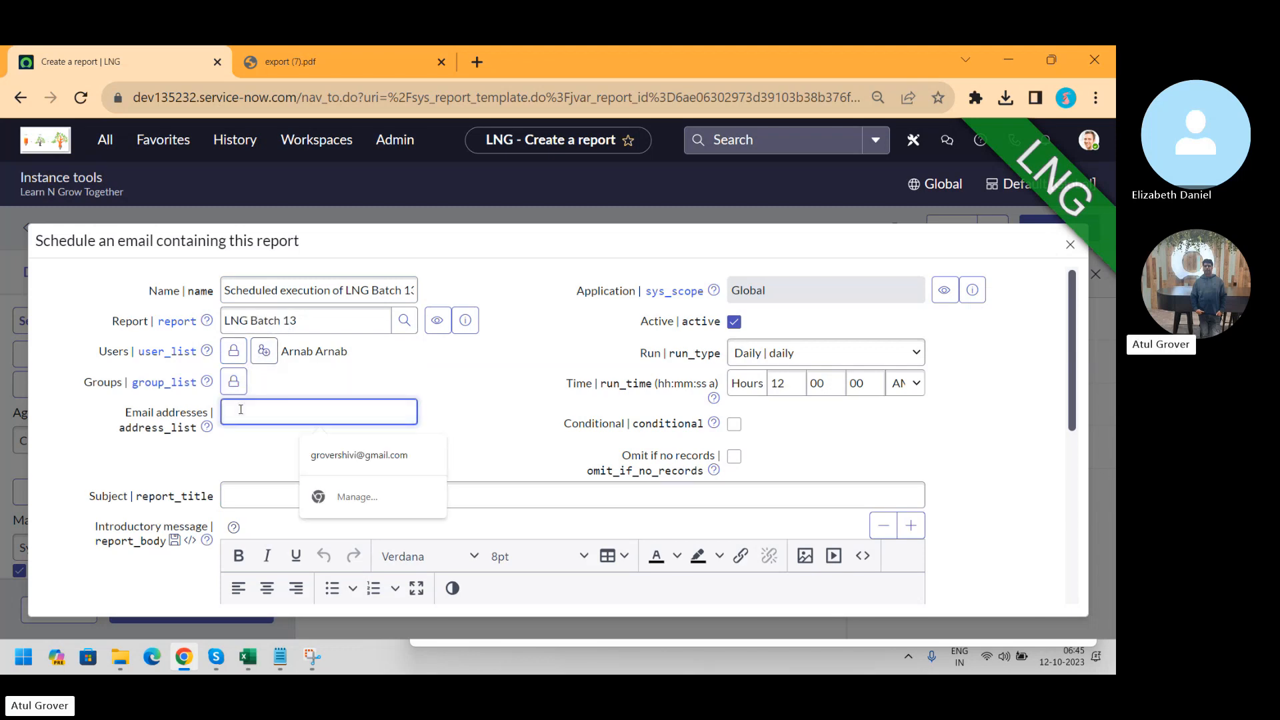
click(349, 454)
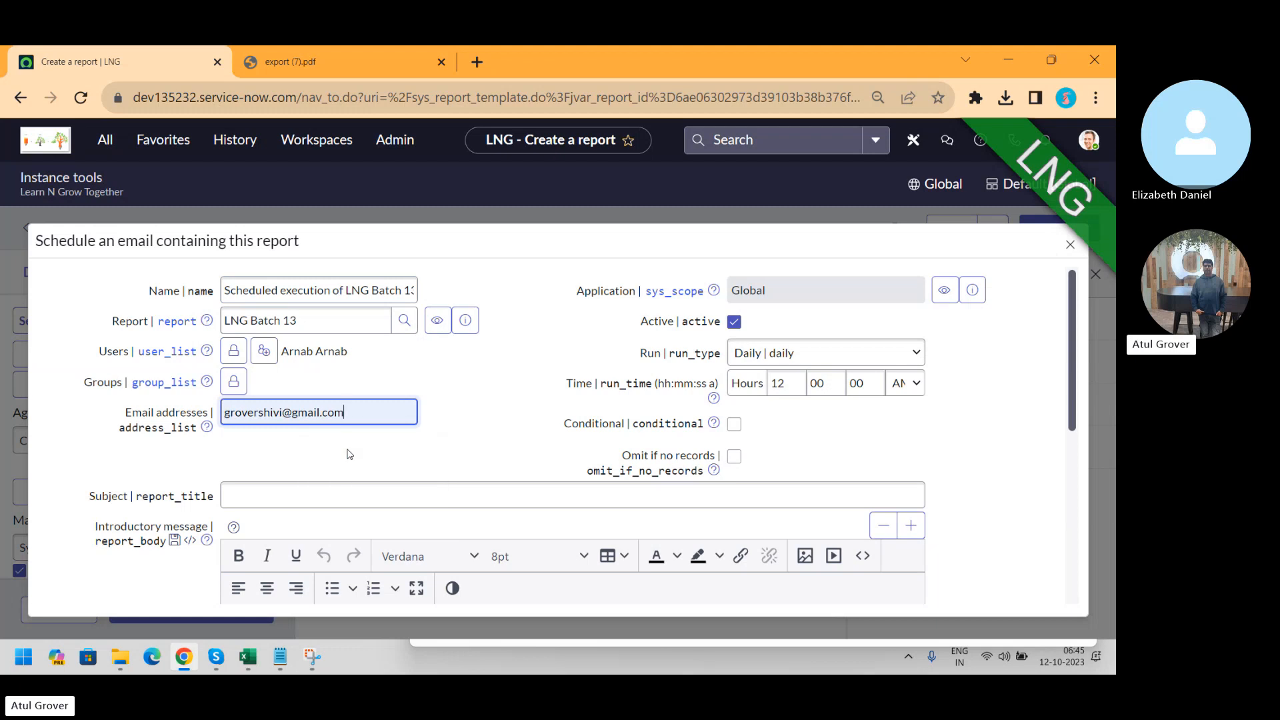
text(;)
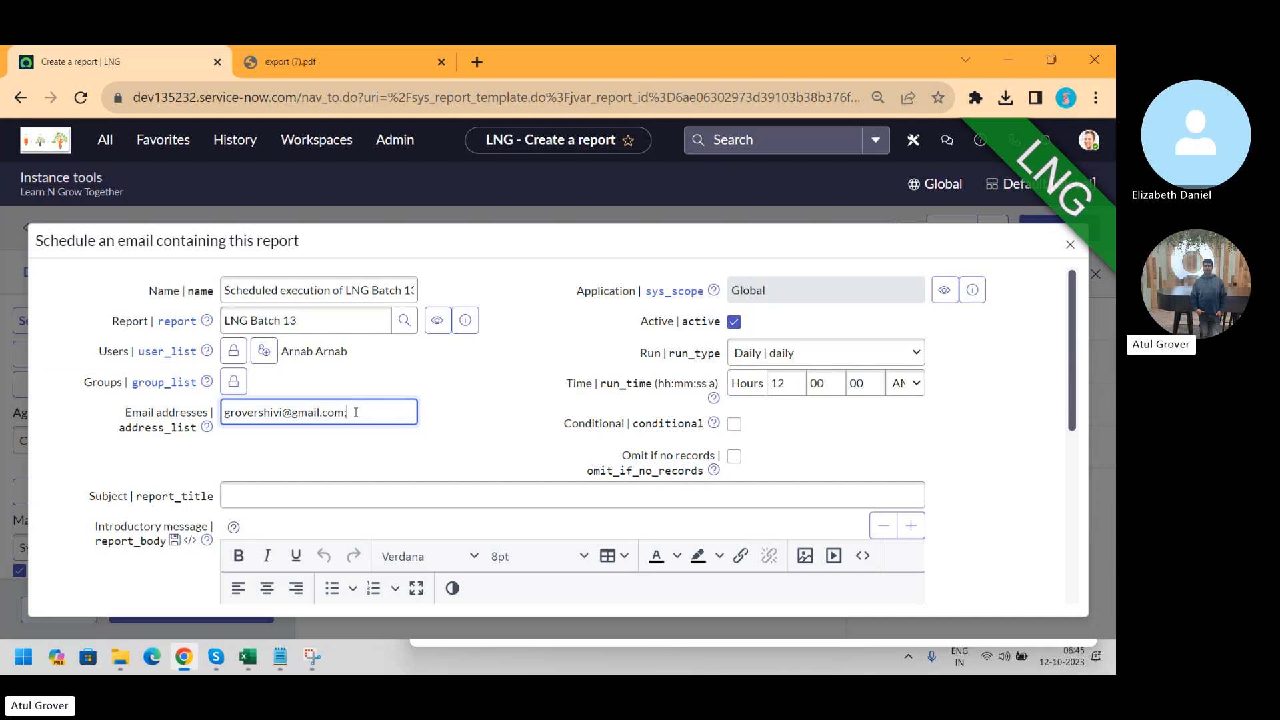
key(ctrl+a)
key(BackSpace)
Add the Batch13 group as a recipient group and move to the email subject
click(234, 380)
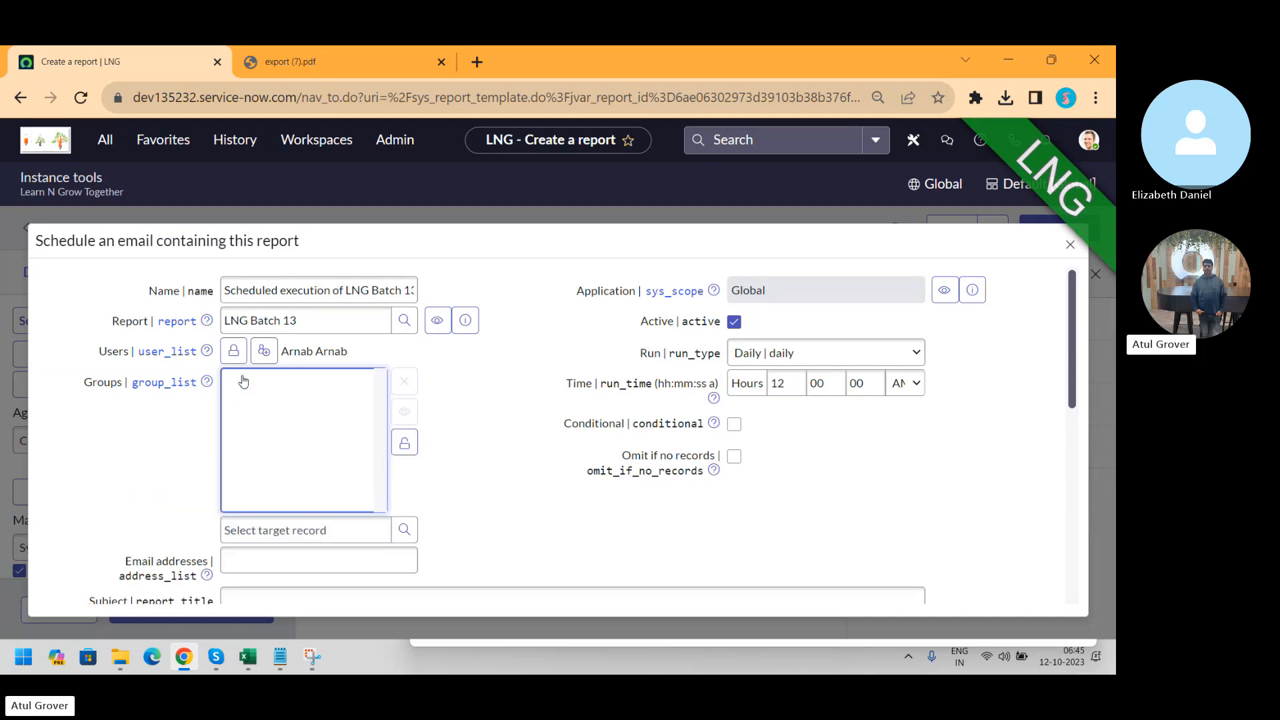
click(309, 520)
text(batch)
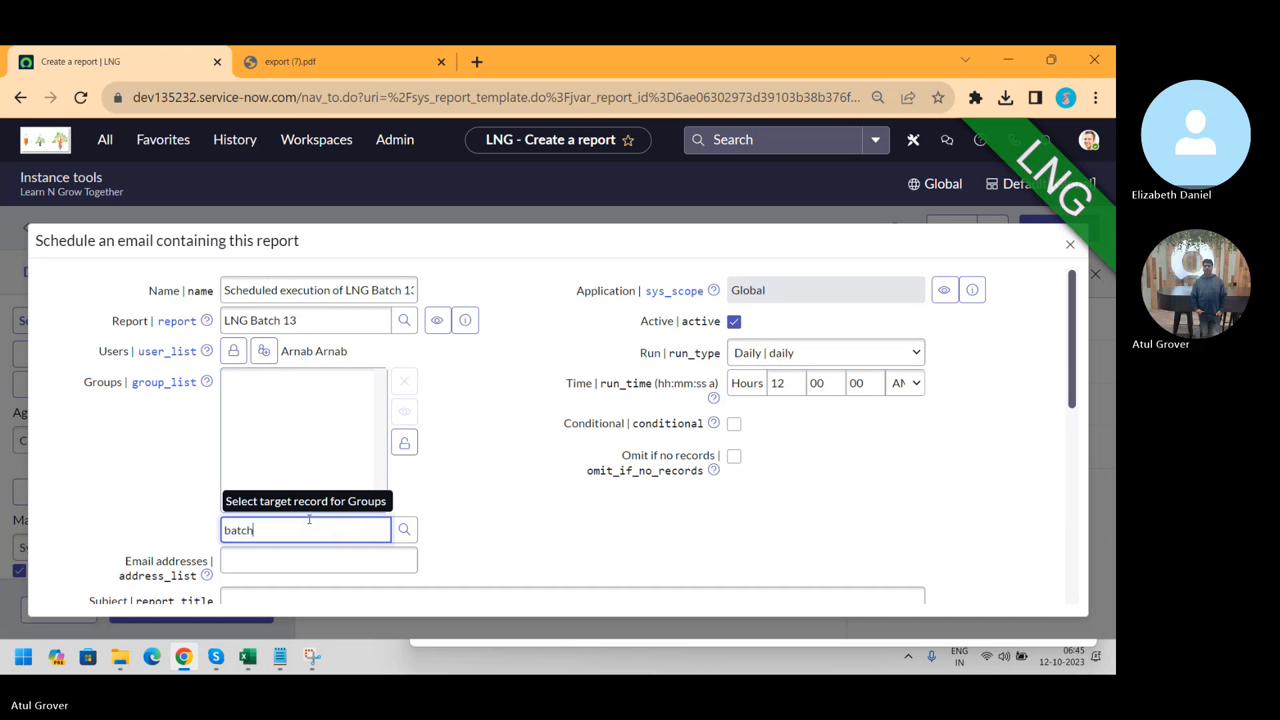
click(289, 555)
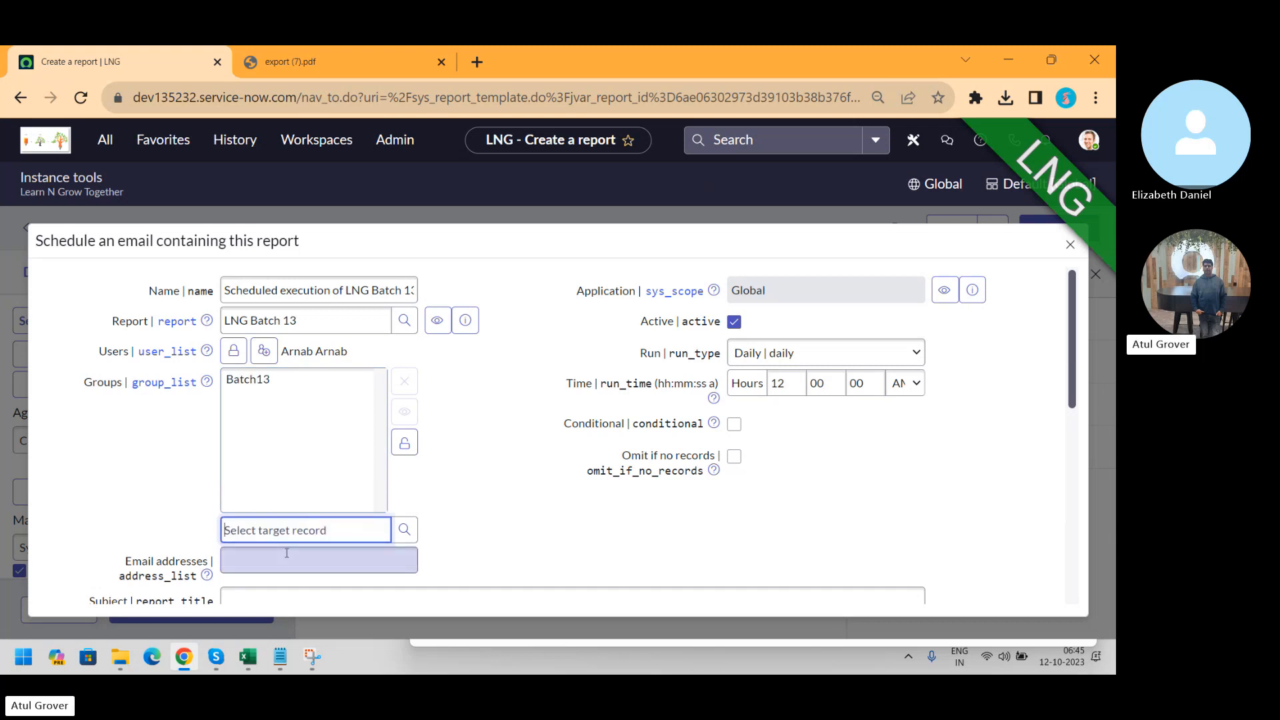
click(404, 443)
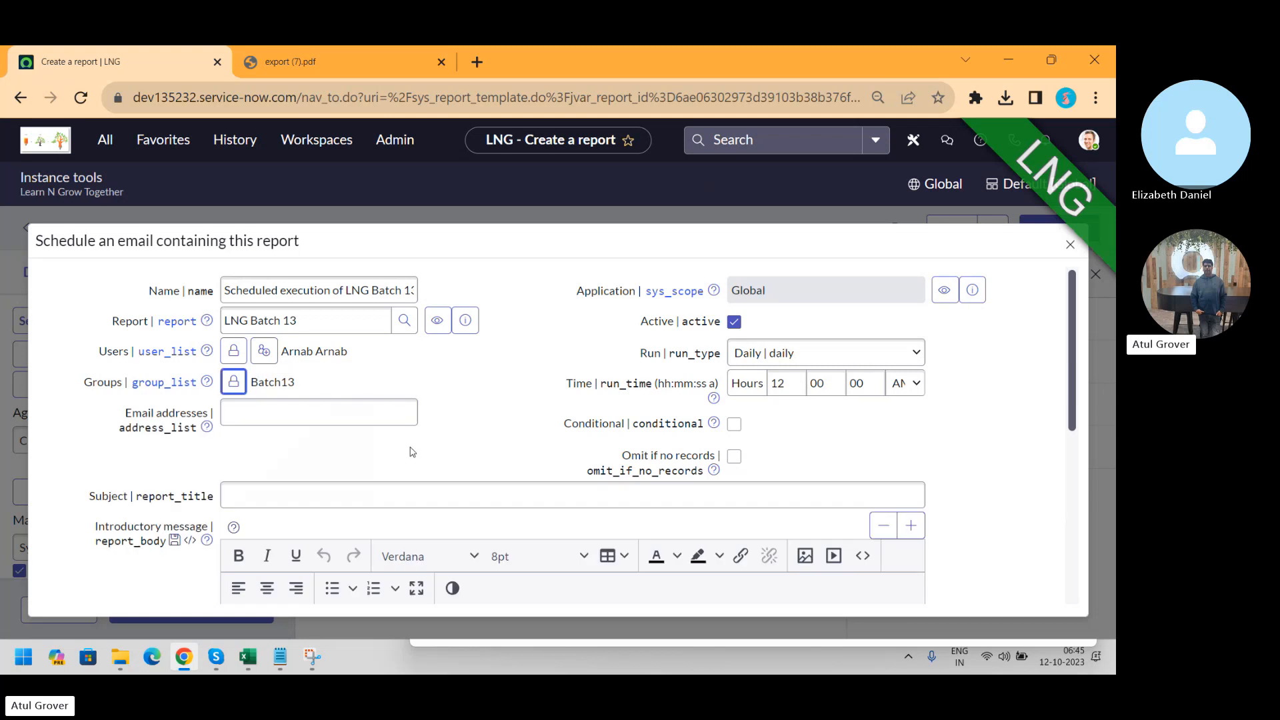
click(353, 494)
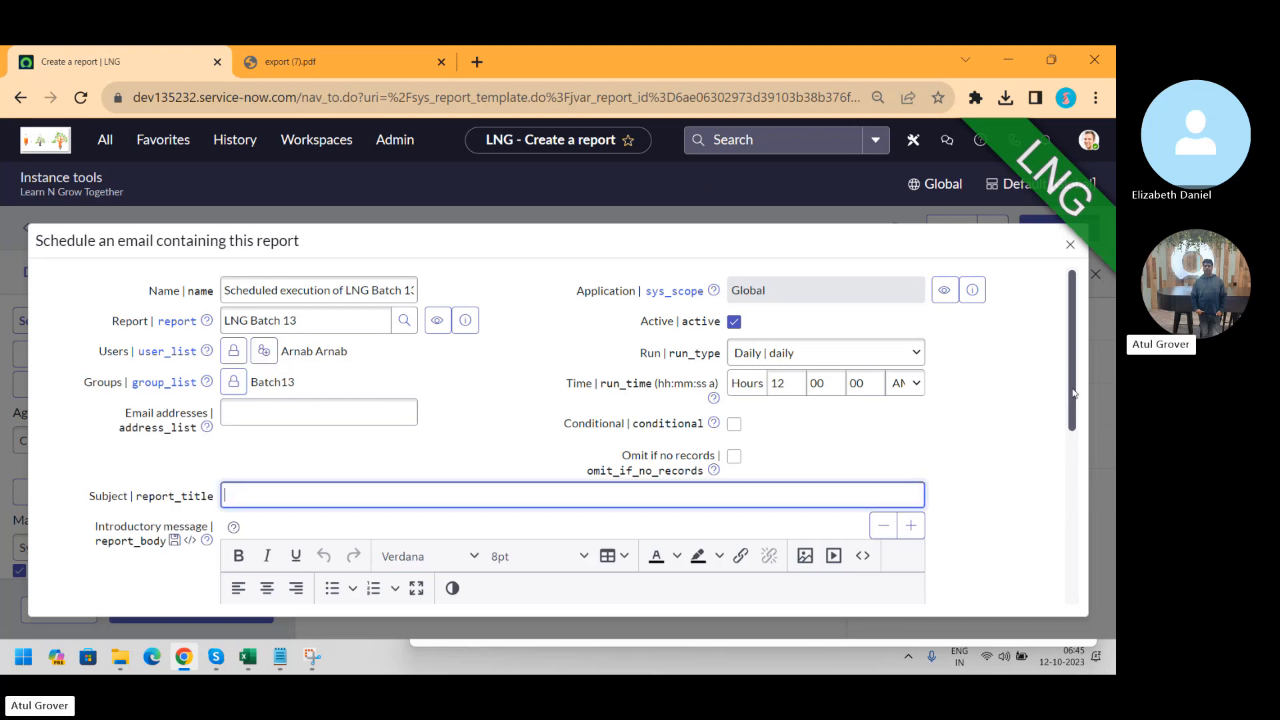
scroll(368, 467, down, 3)
click(368, 467)
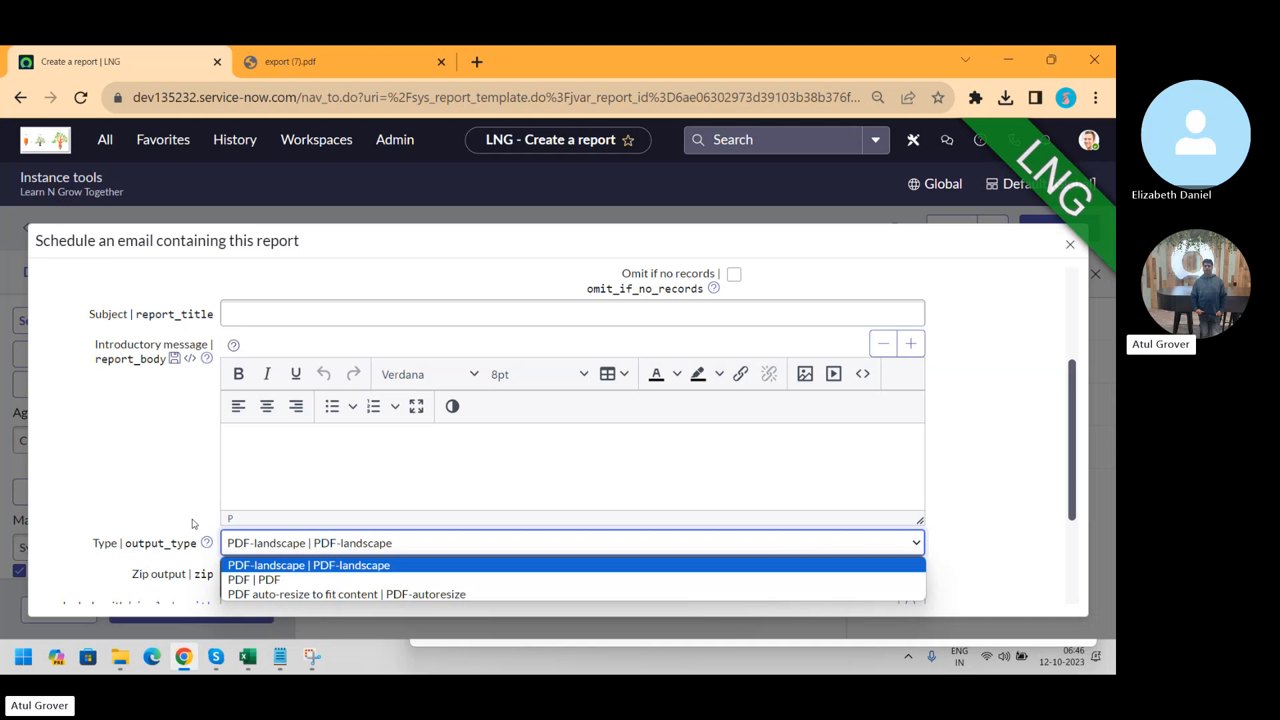
scroll(1069, 432, up, 5)
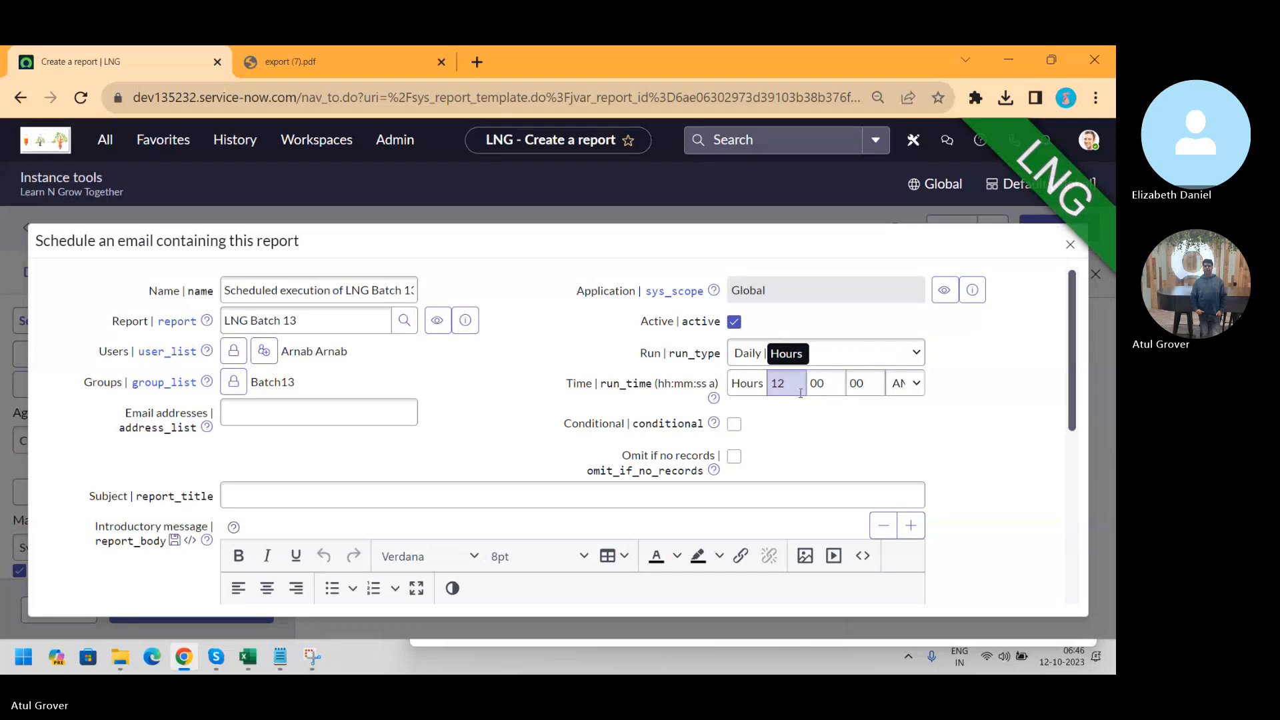
Try a weekly run, then a monthly run on day 1, for the email schedule
click(834, 352)
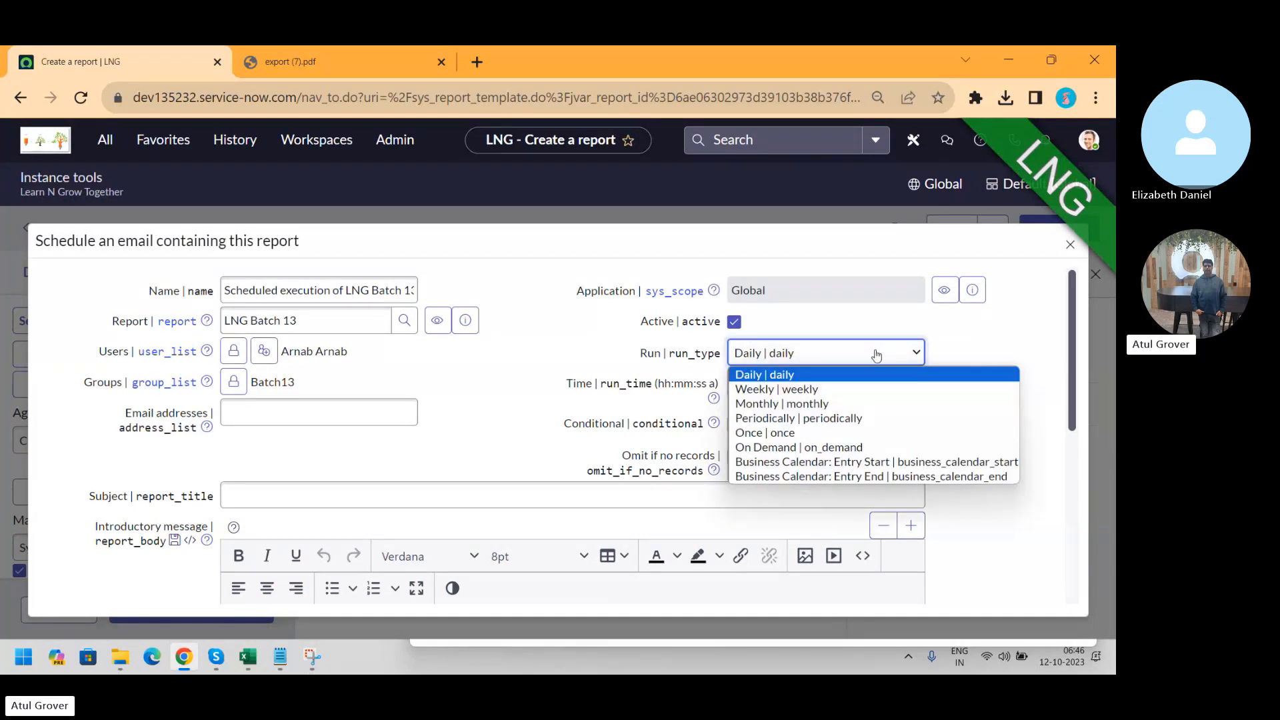
click(836, 389)
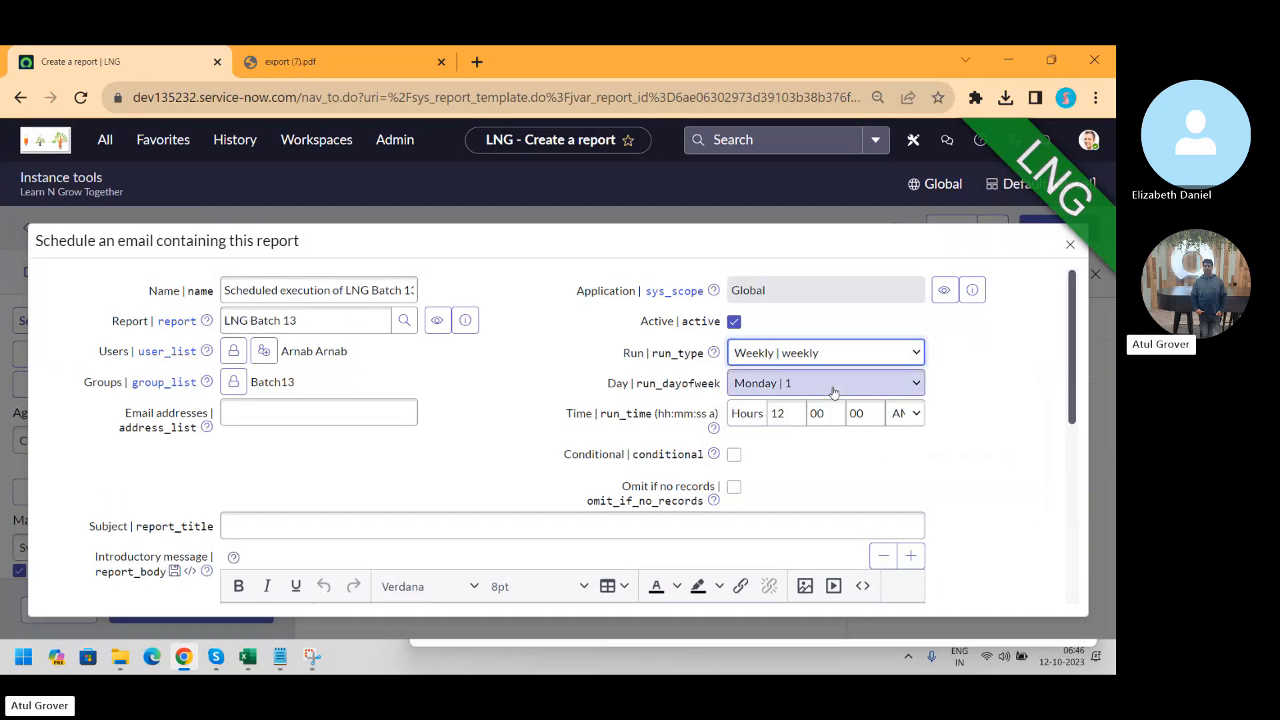
click(834, 392)
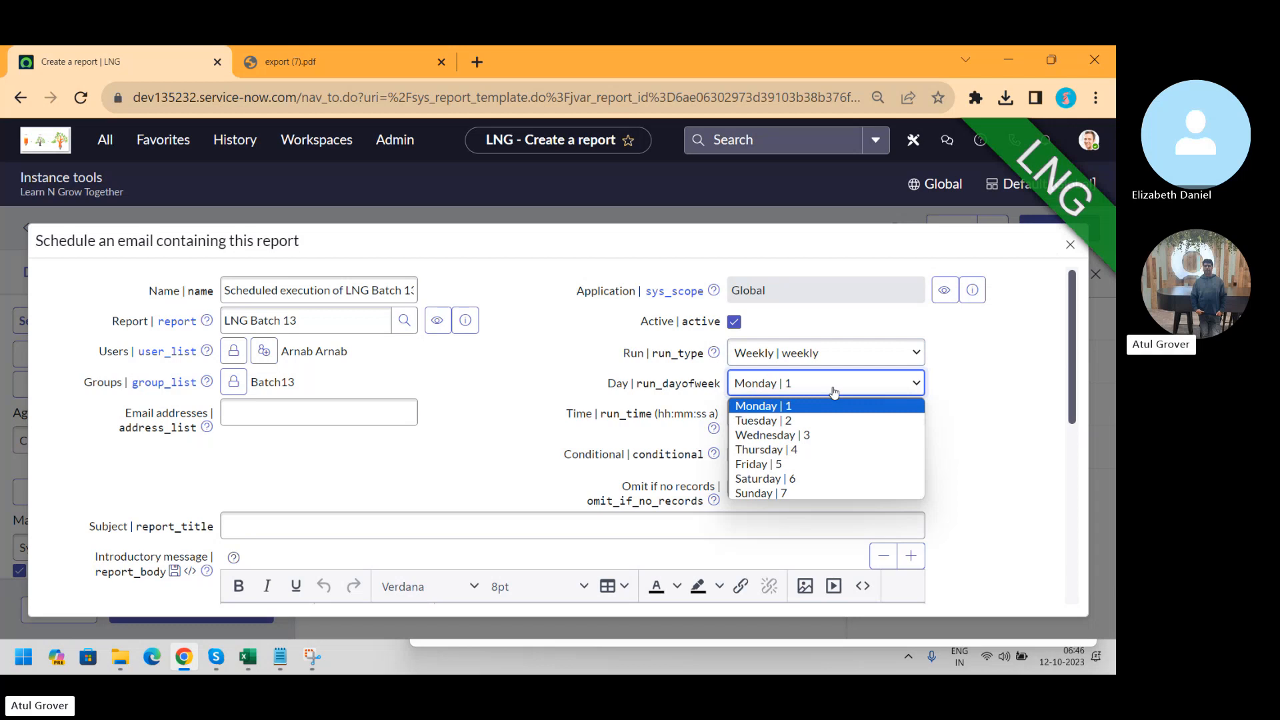
click(825, 360)
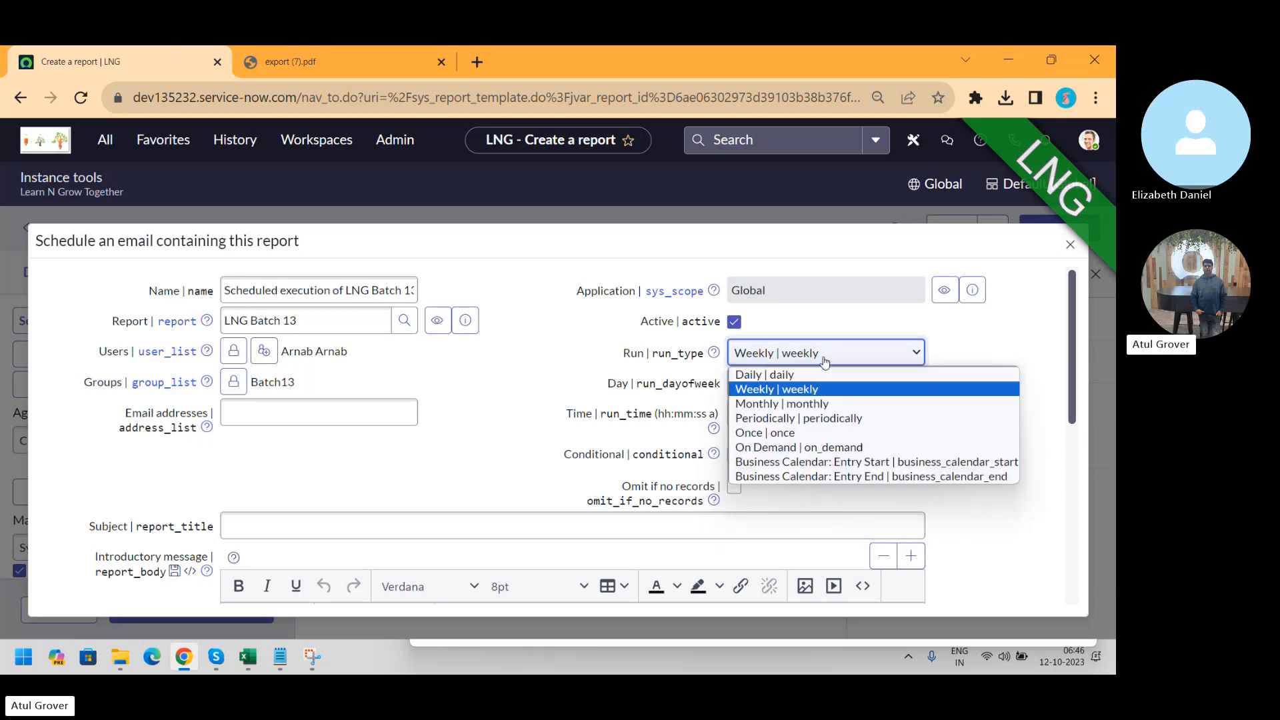
click(776, 404)
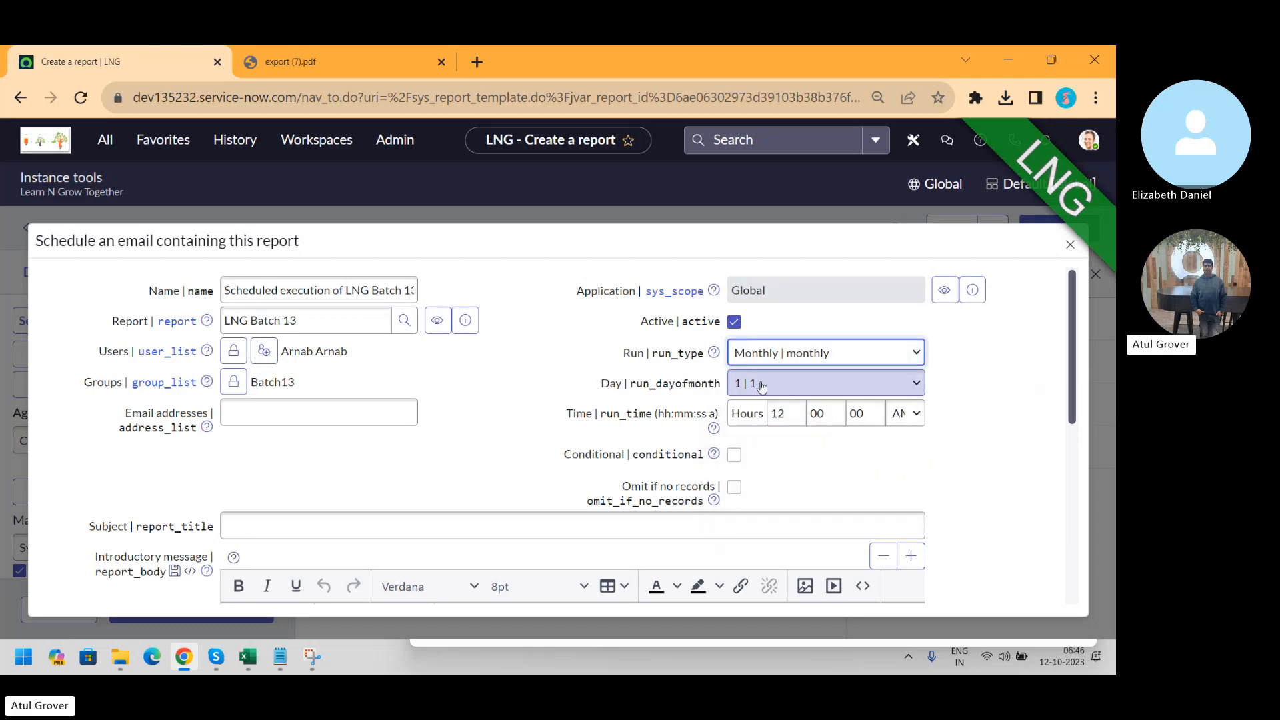
click(762, 386)
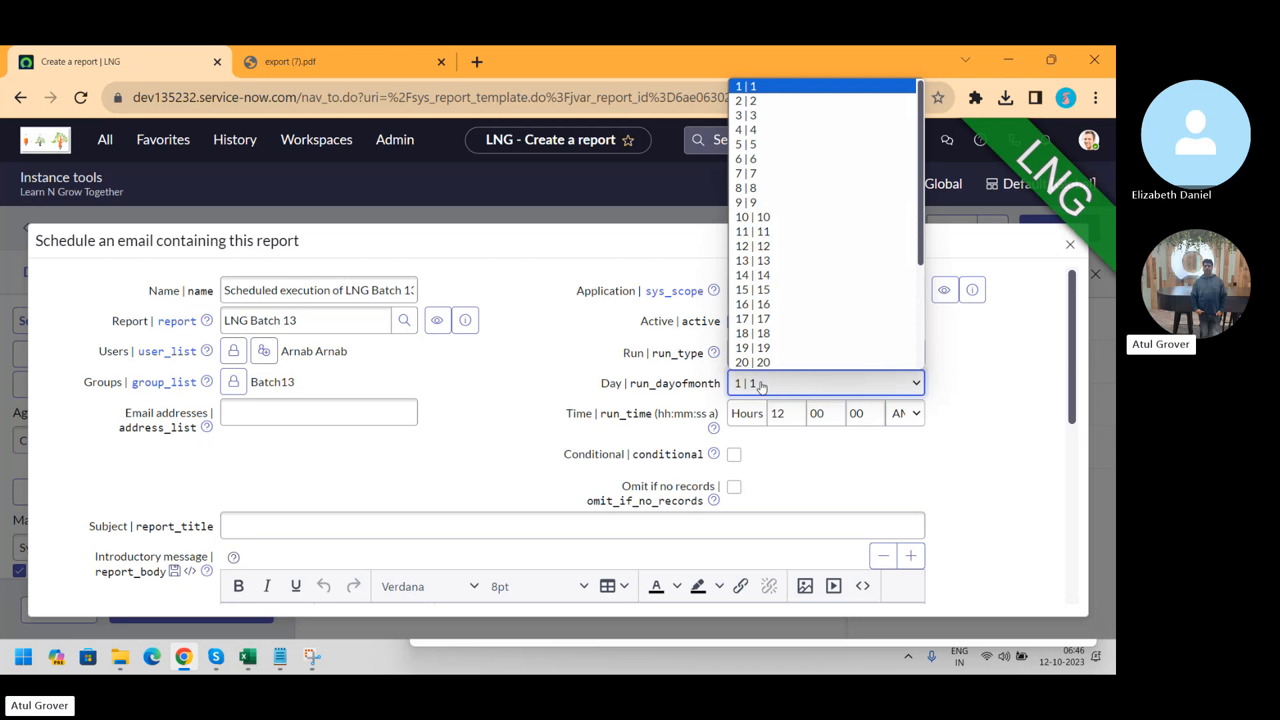
click(956, 362)
Cycle the run frequency through Periodically and Once, settling on On Demand
click(829, 363)
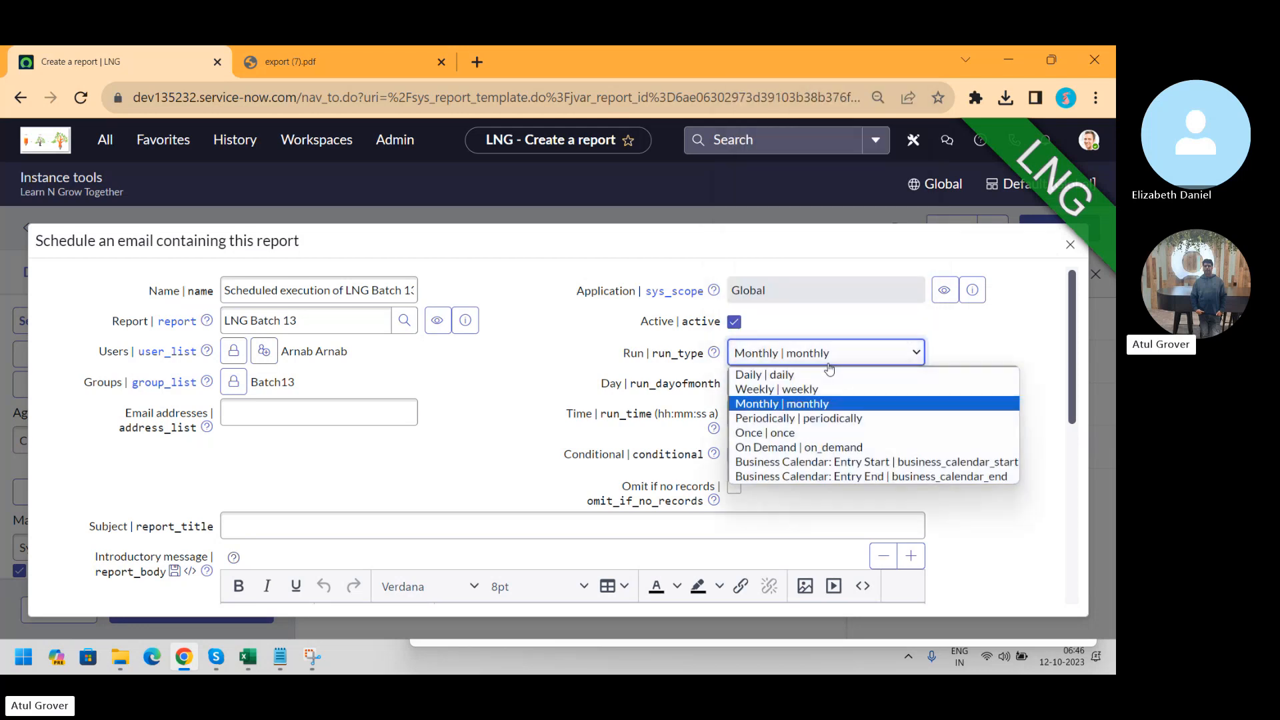
click(776, 420)
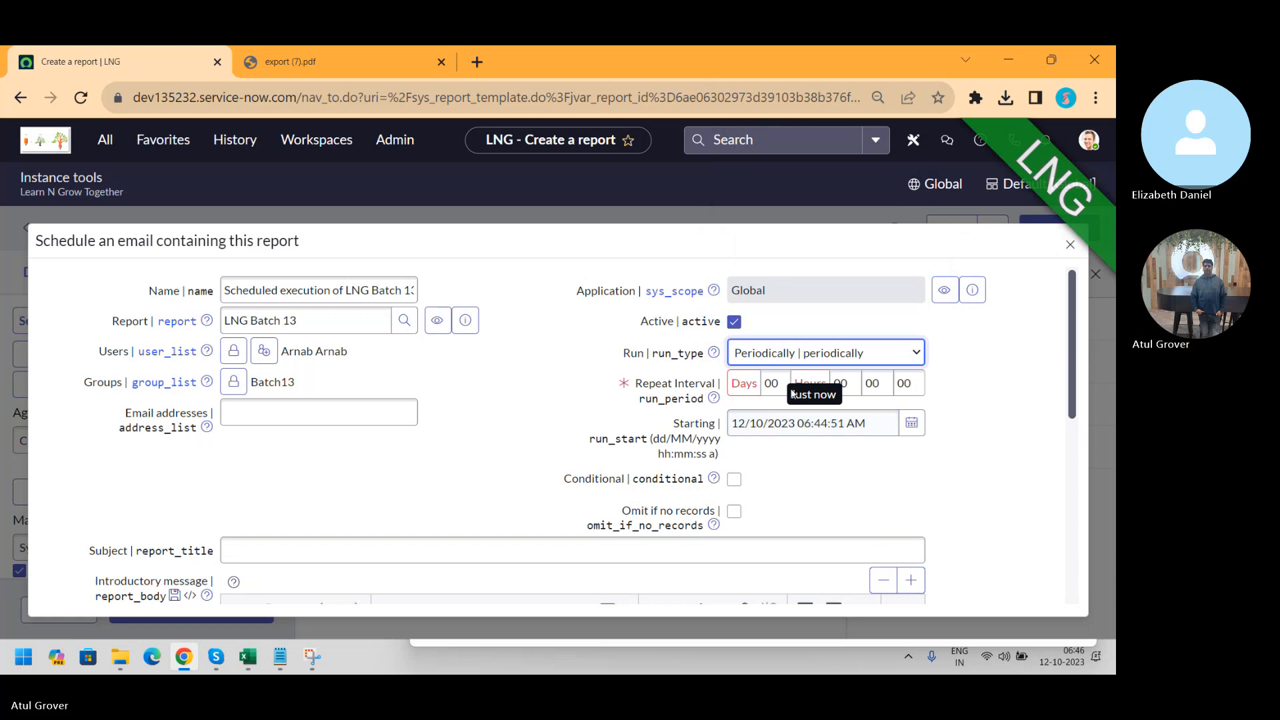
click(833, 355)
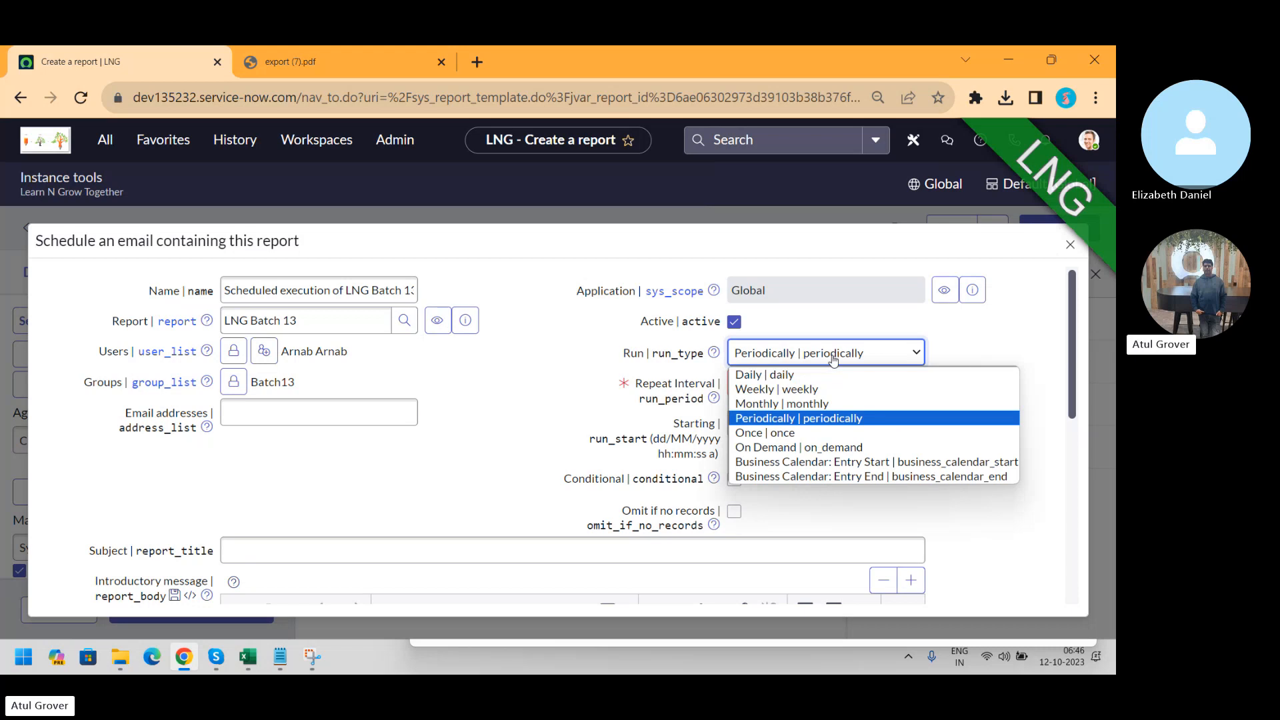
click(797, 435)
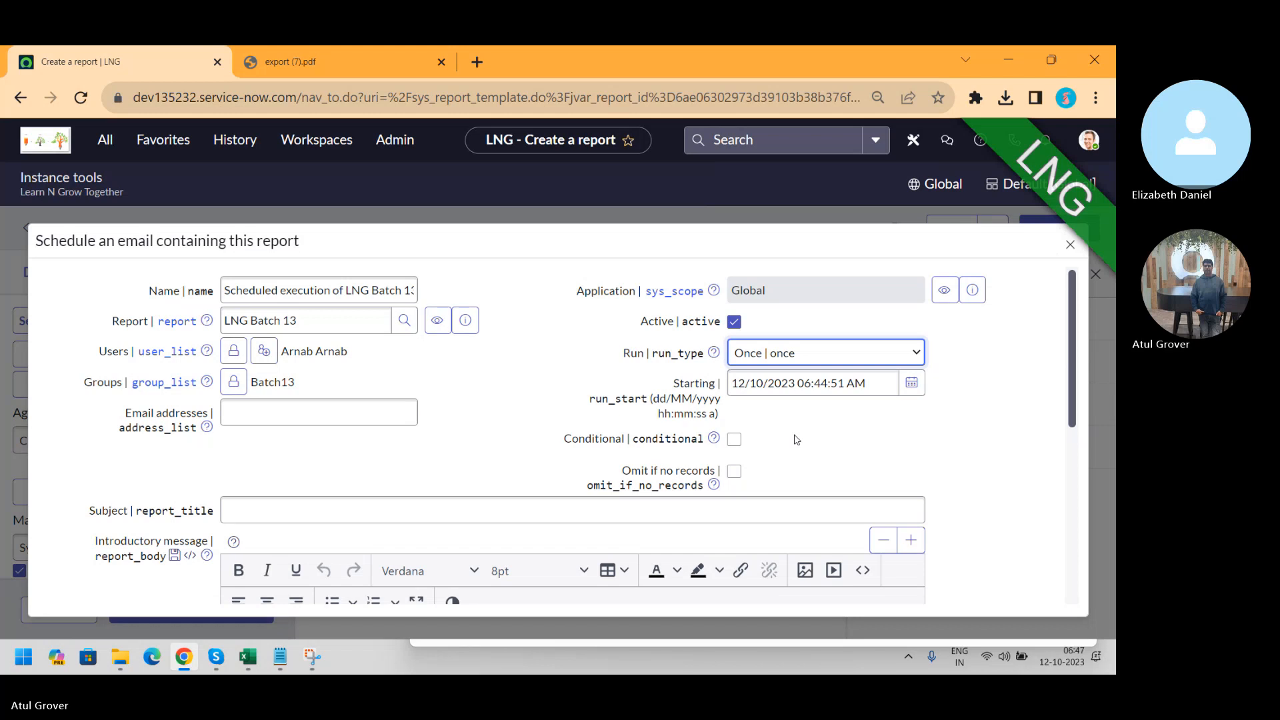
click(853, 353)
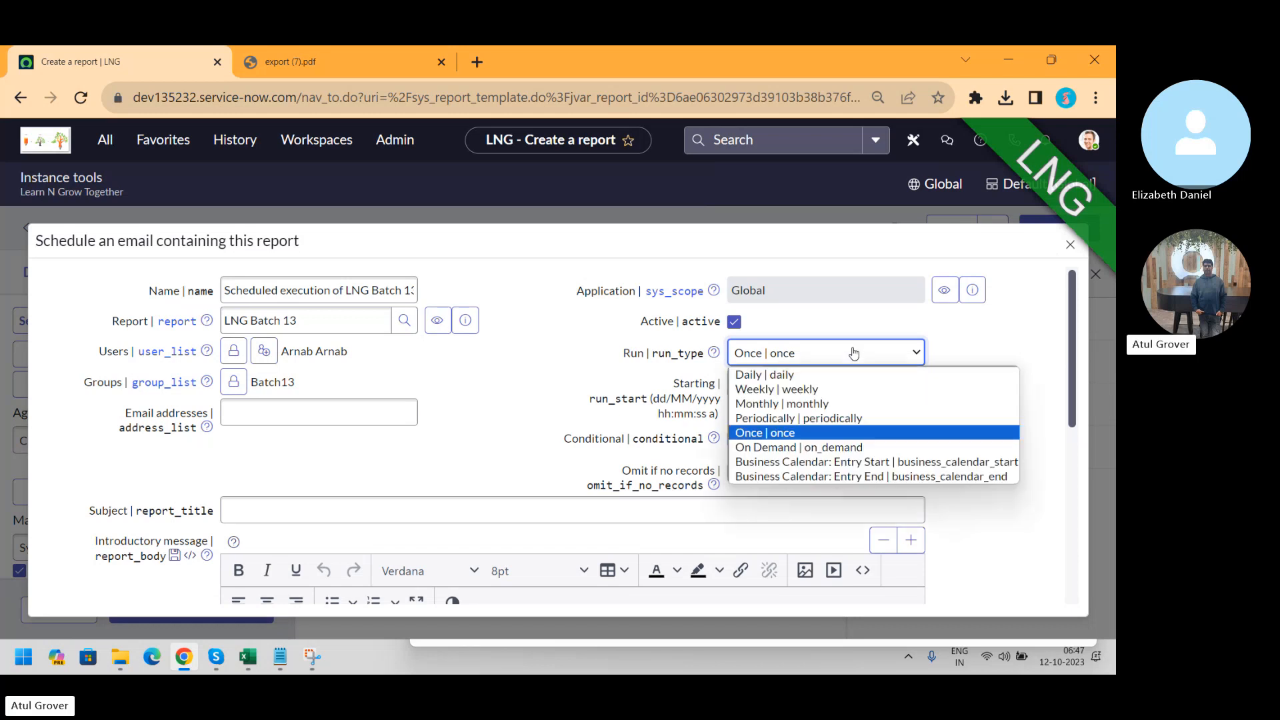
click(805, 447)
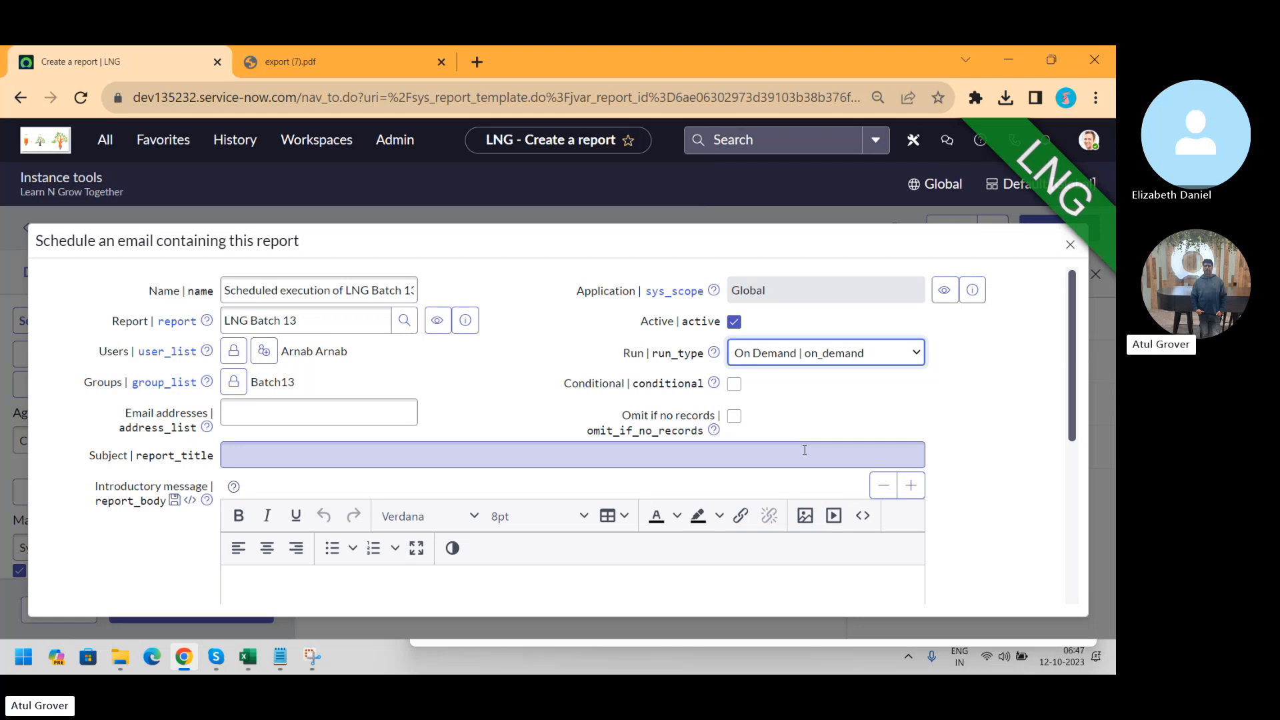
click(860, 354)
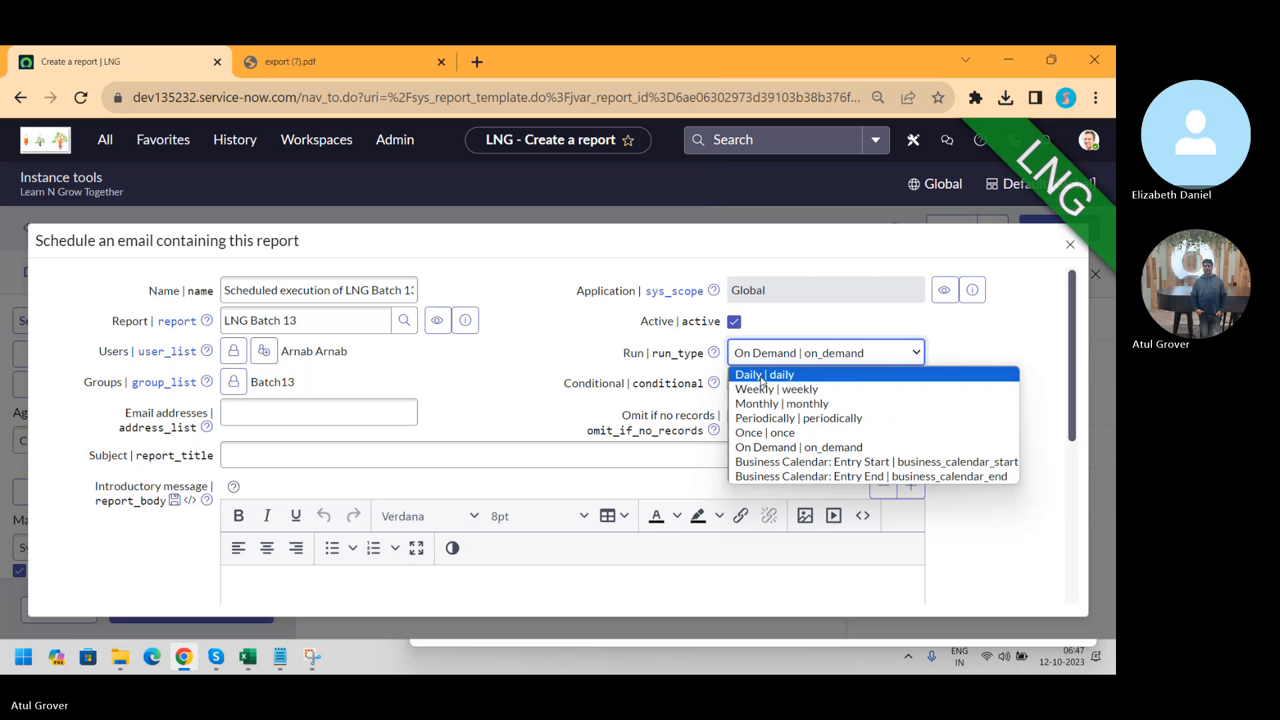
click(588, 410)
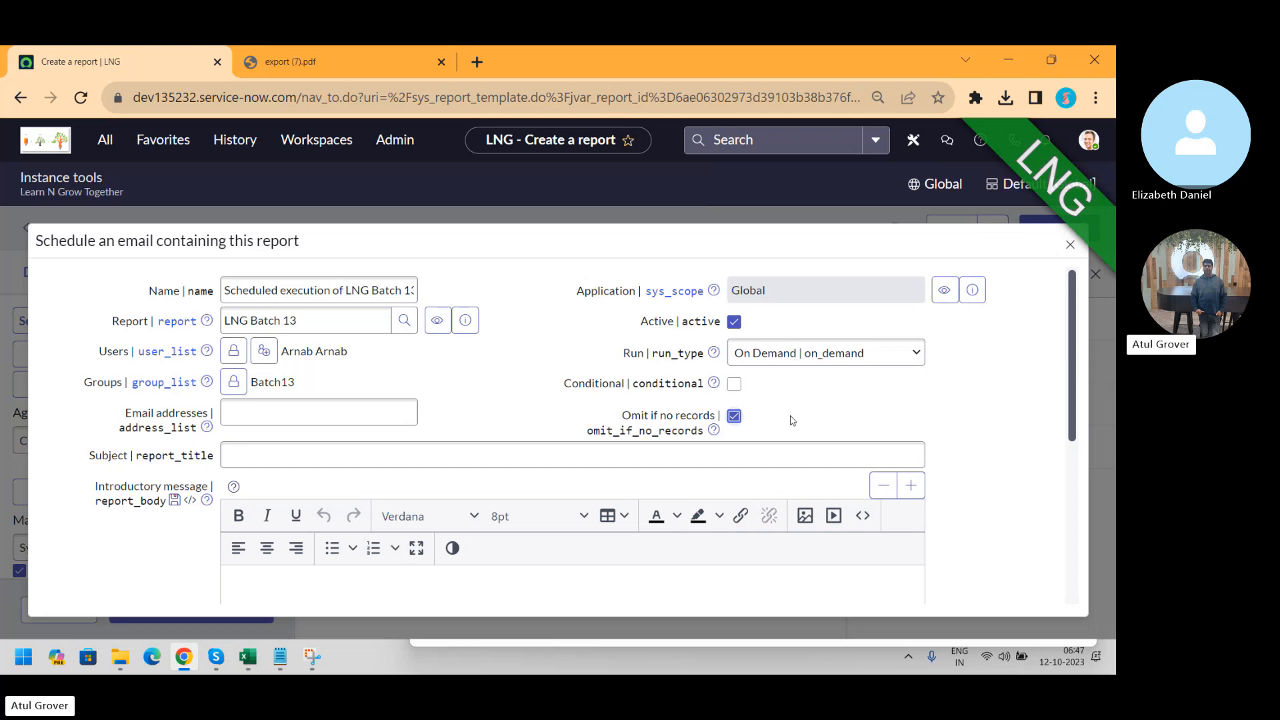
Make sending conditional, touch the condition script, and close the schedule form
click(739, 391)
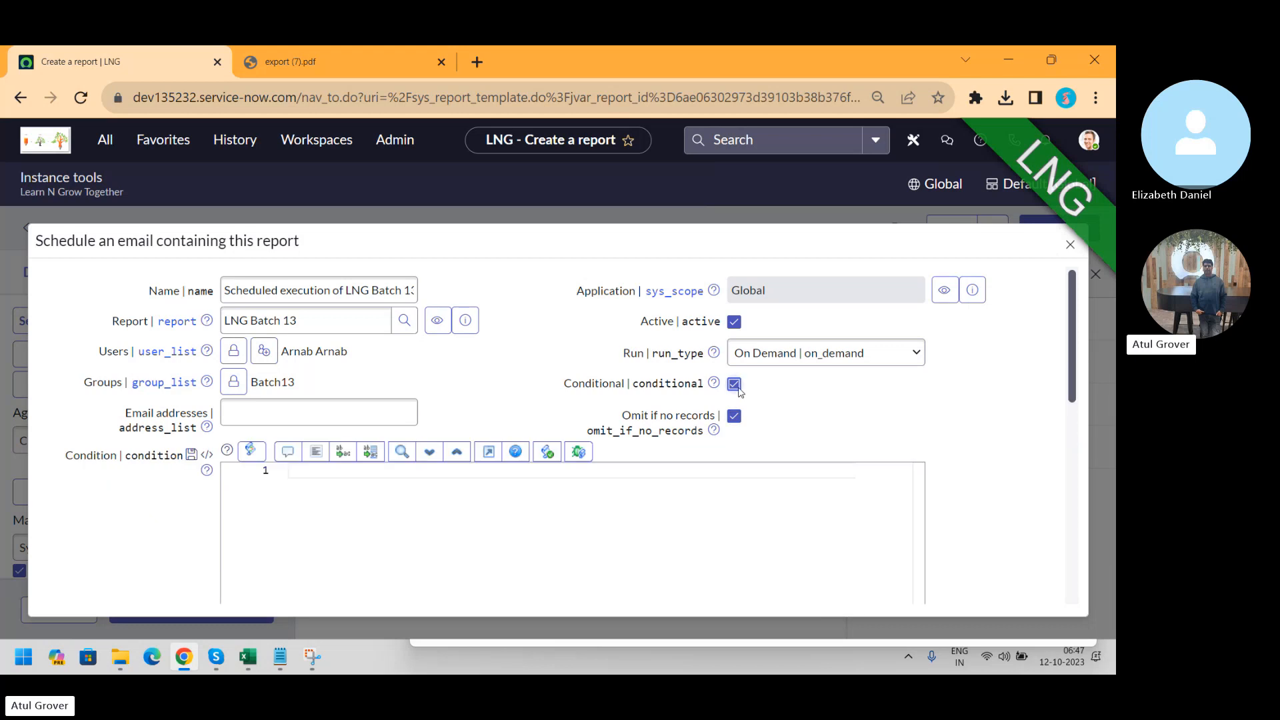
click(322, 493)
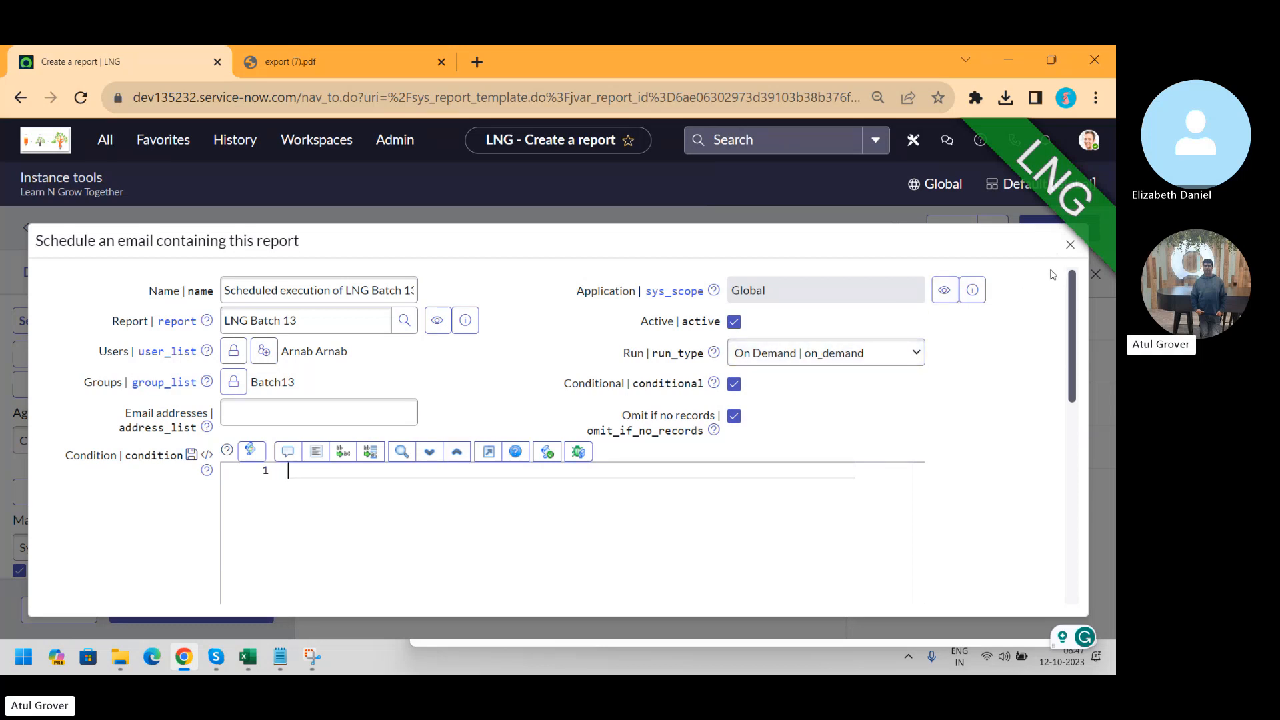
click(1070, 244)
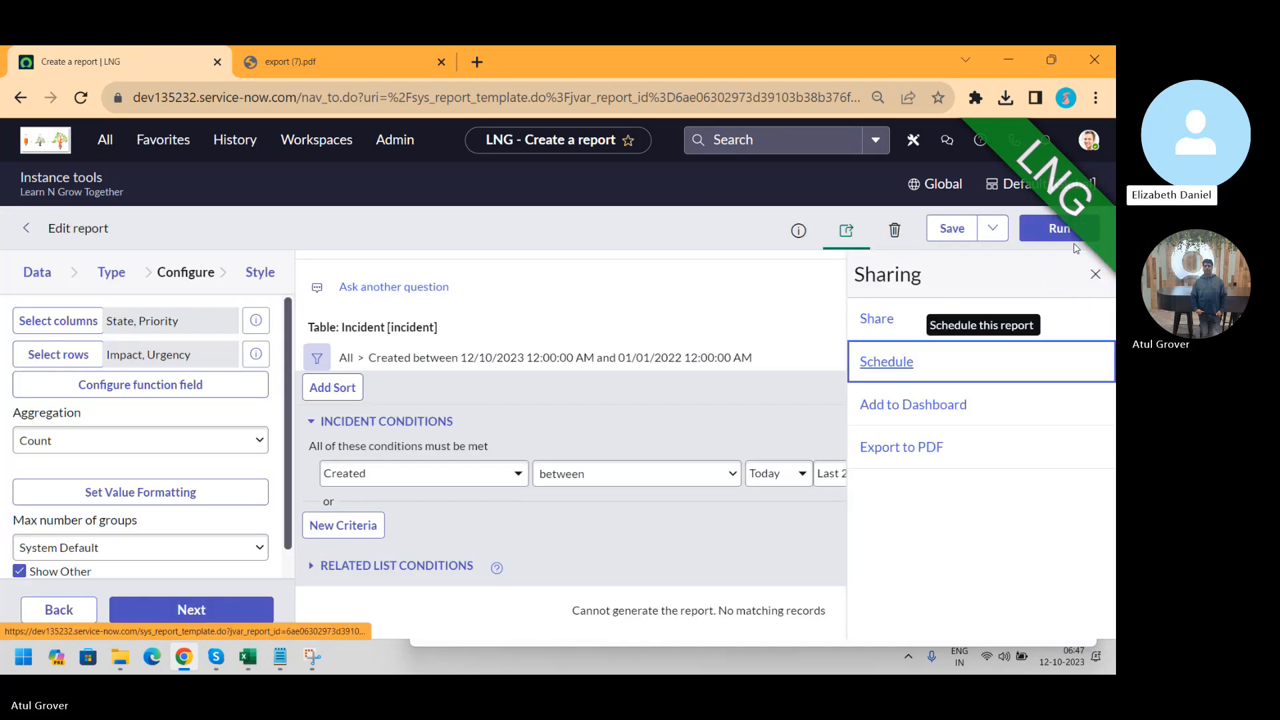
Reopen and close the email schedule form, then save the LNG Batch 13 report again
click(849, 231)
click(848, 230)
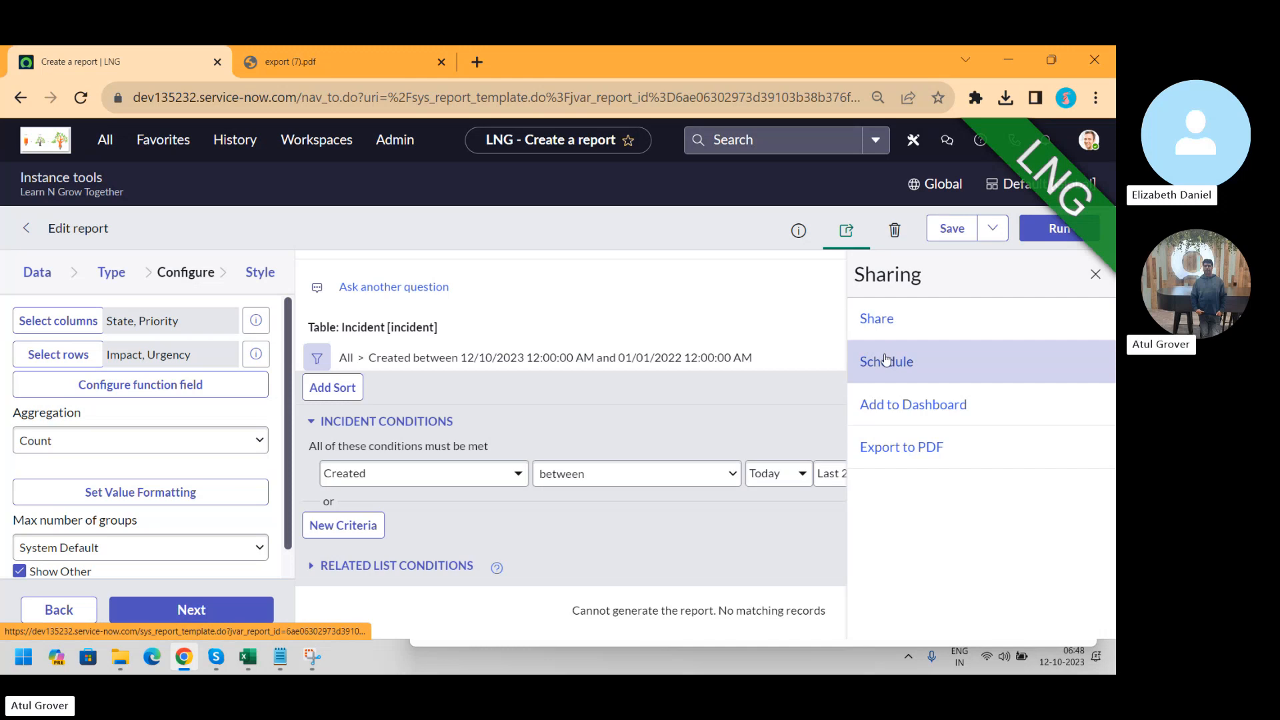
click(886, 360)
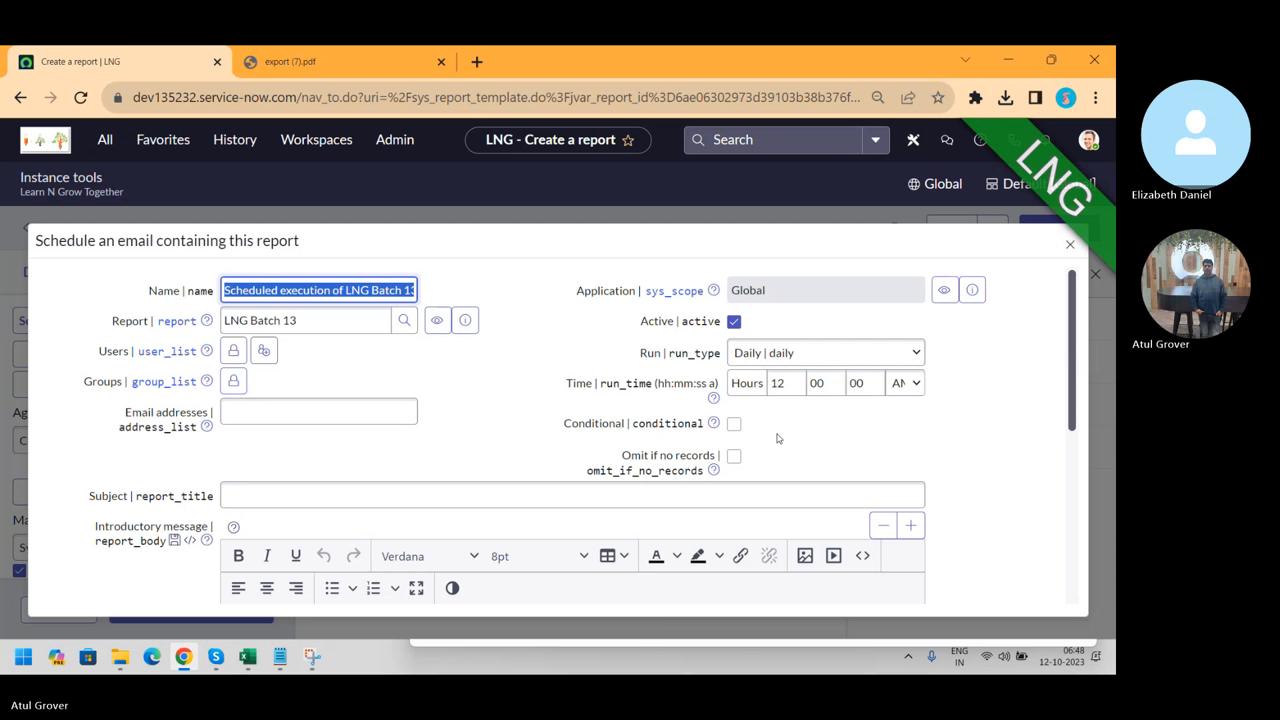
click(1069, 245)
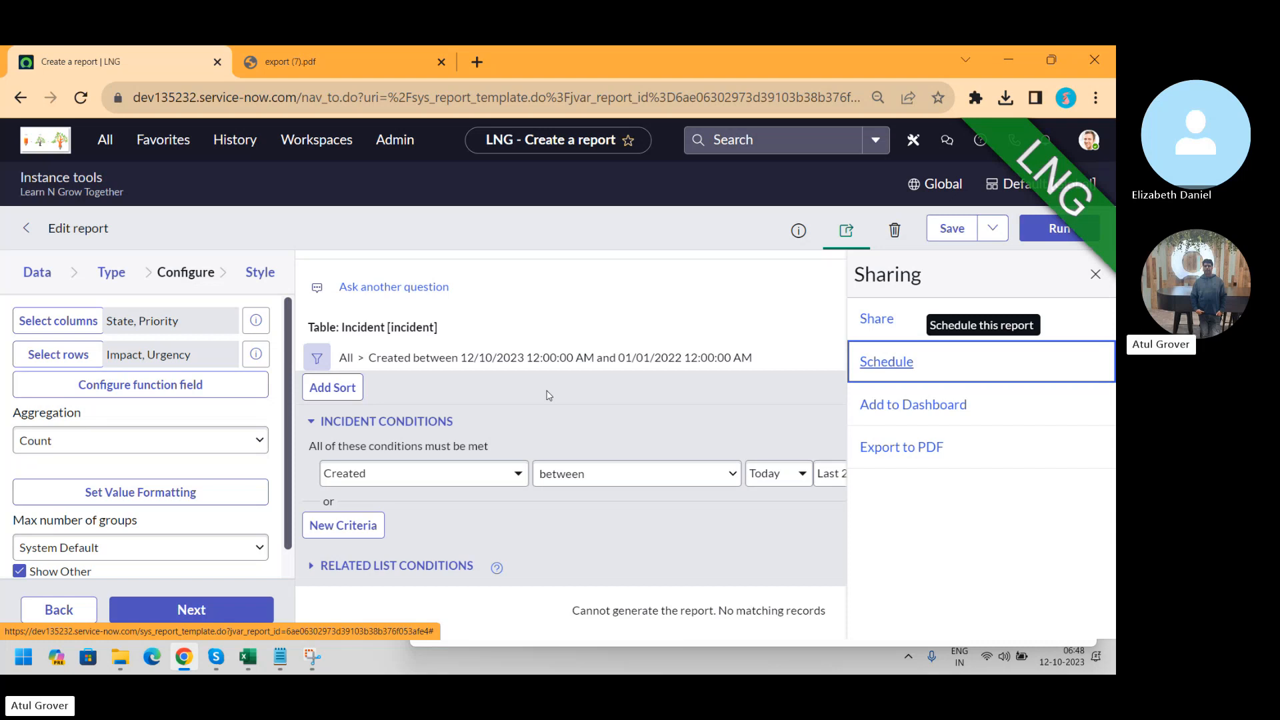
click(959, 232)
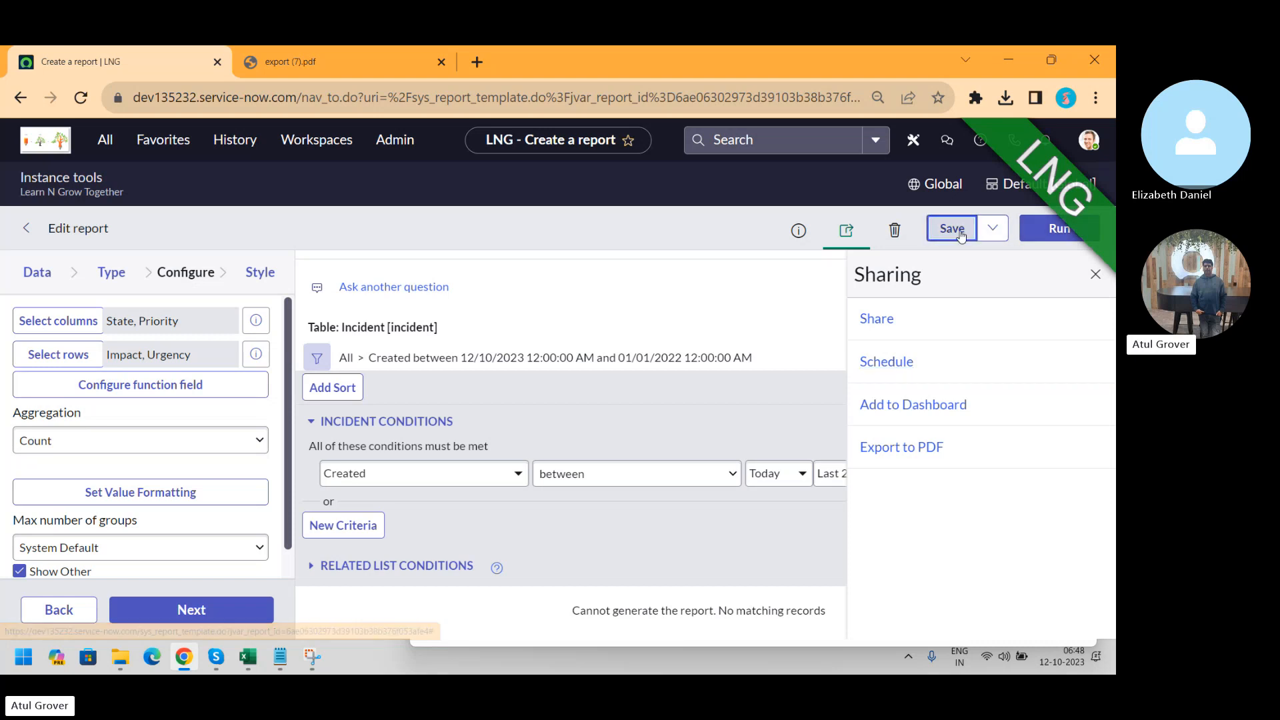
Filter the navigator for 'dashboard', list all dashboards, and start creating a new one
click(107, 144)
text(d)
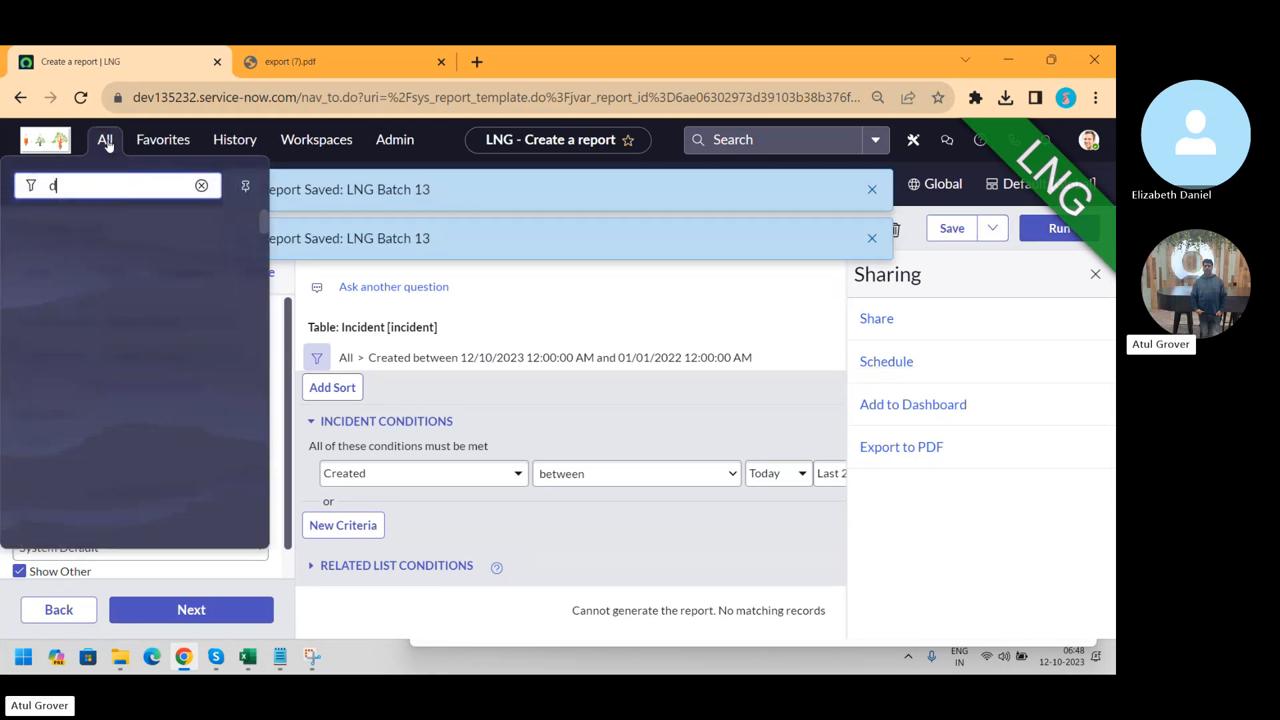
text(ashboard)
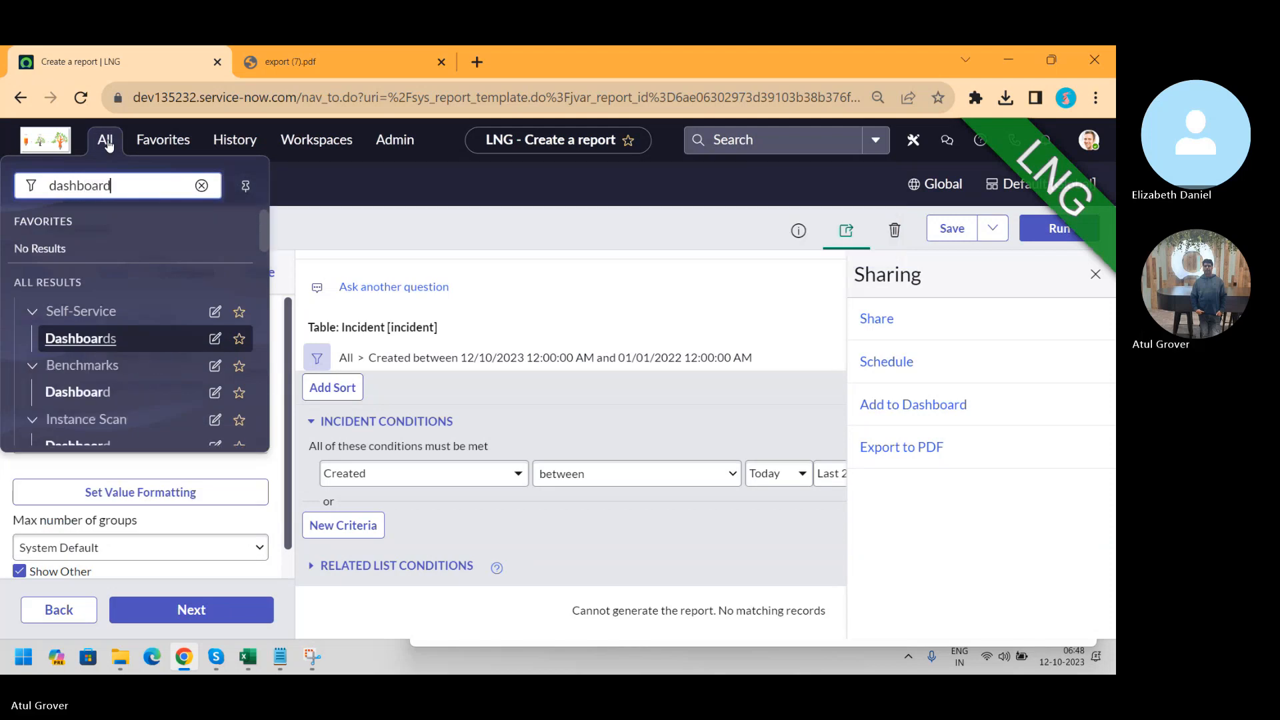
click(97, 341)
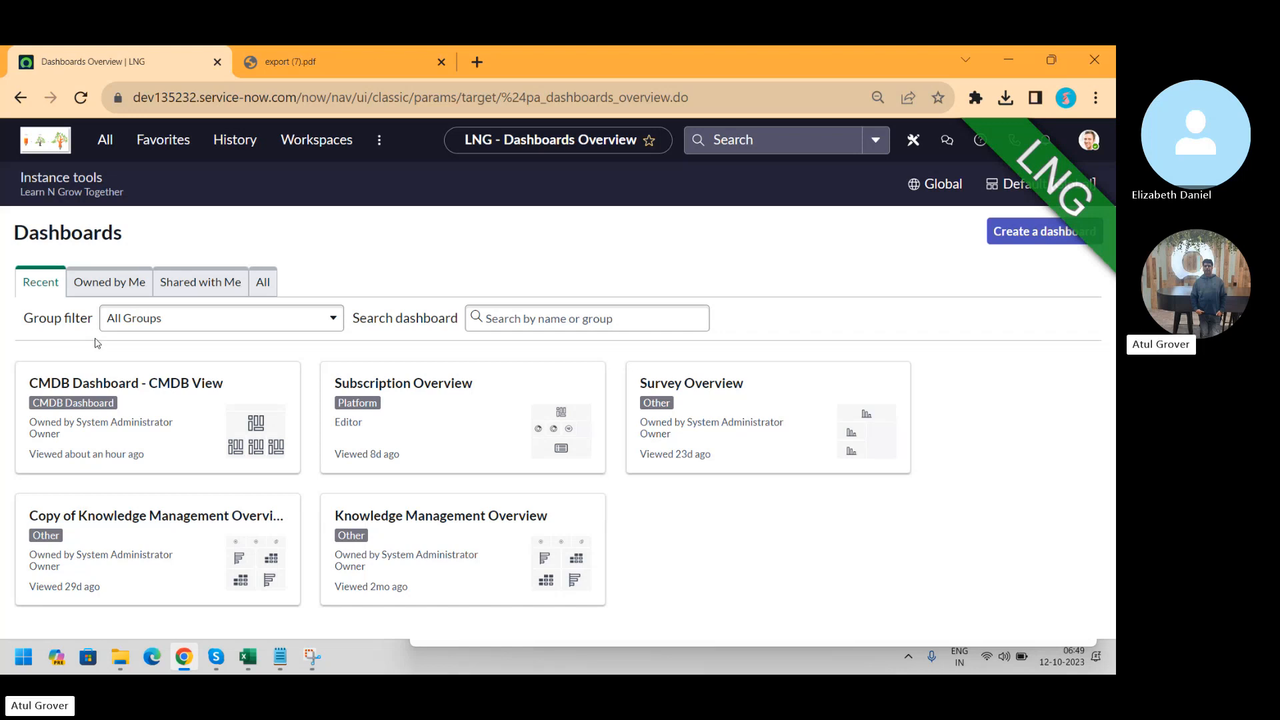
click(264, 283)
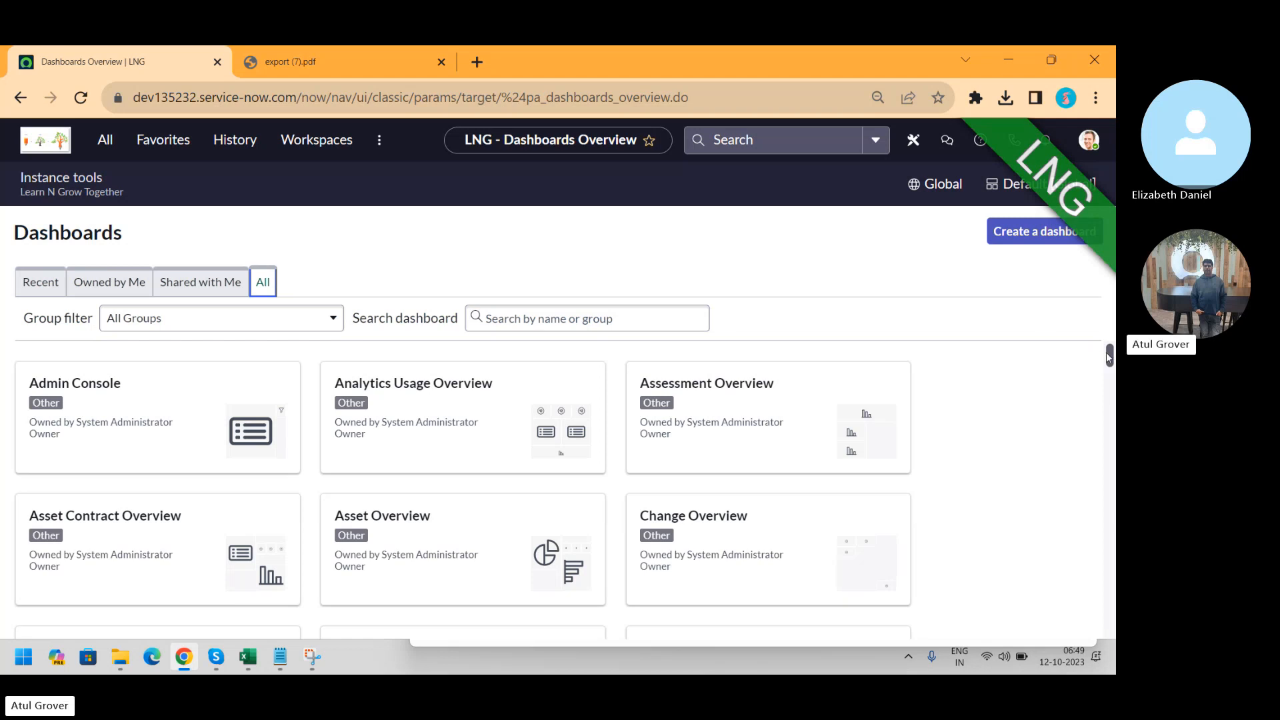
mouse_move(1110, 358)
mouse_down()
mouse_move(1111, 410)
mouse_move(1103, 350)
mouse_up()
click(1055, 235)
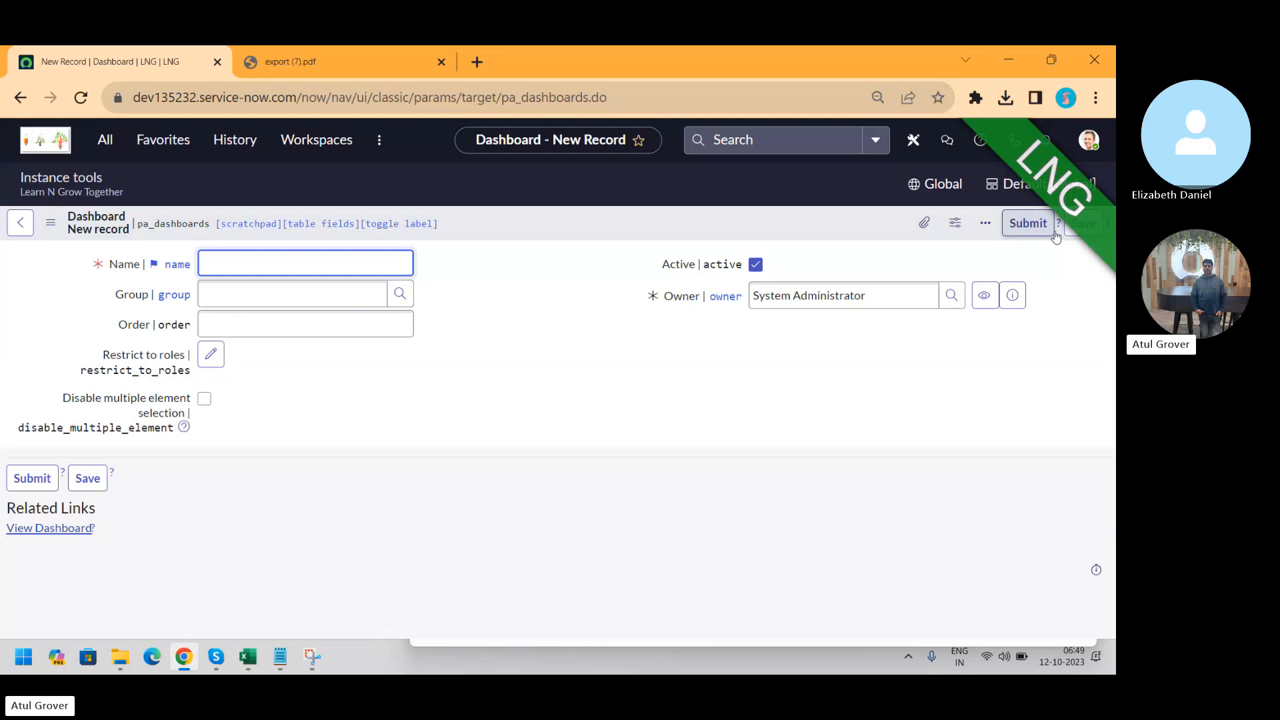
Name the new dashboard LNG, set its group to Incident, and submit it
text(LNG)
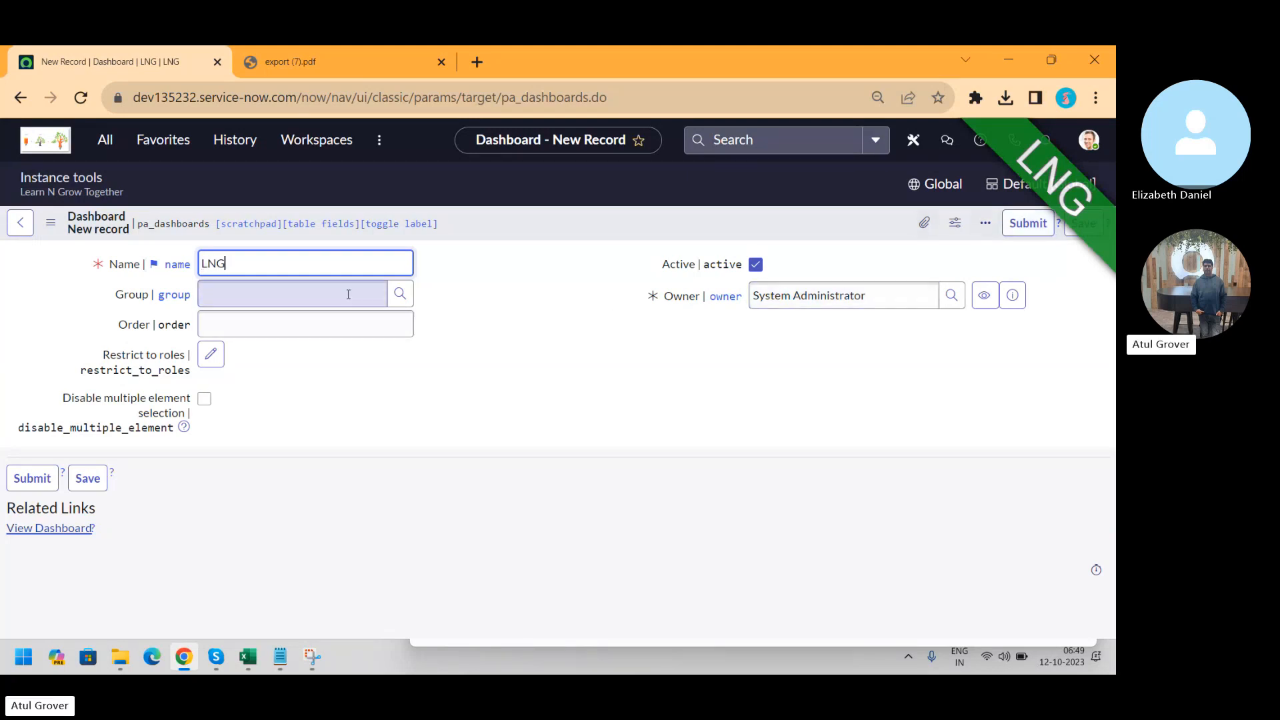
click(312, 300)
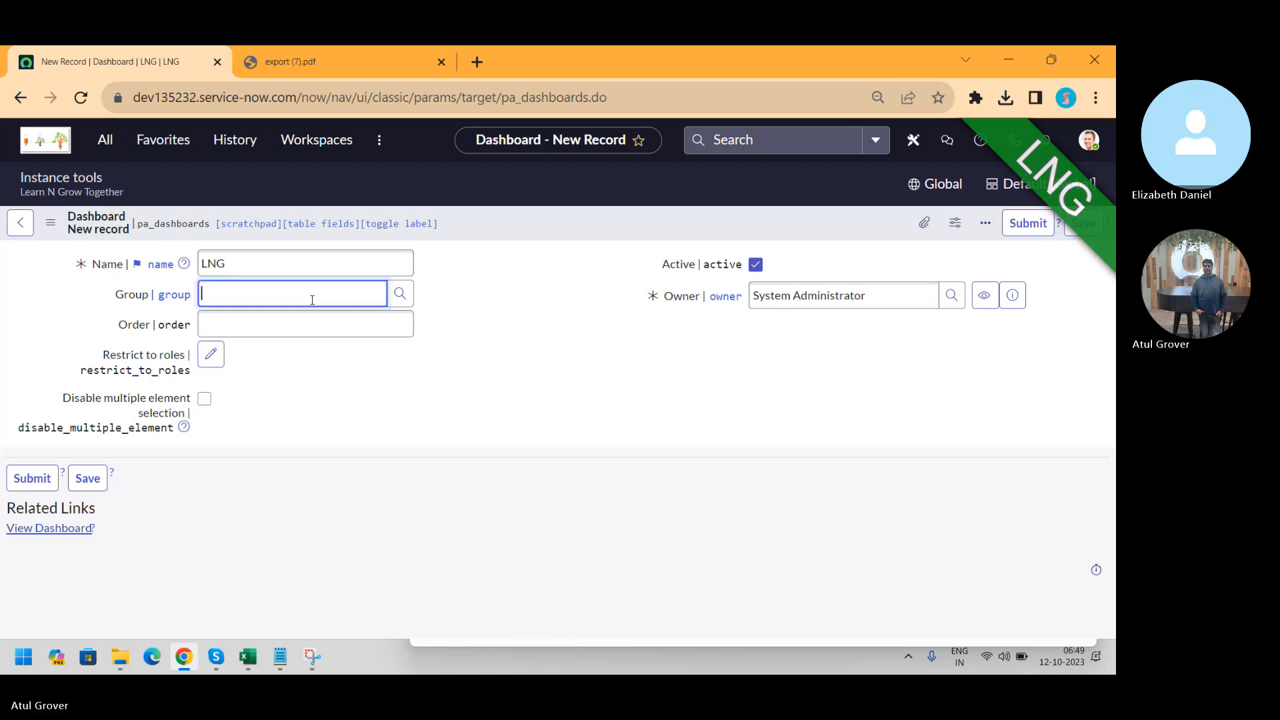
text(batch)
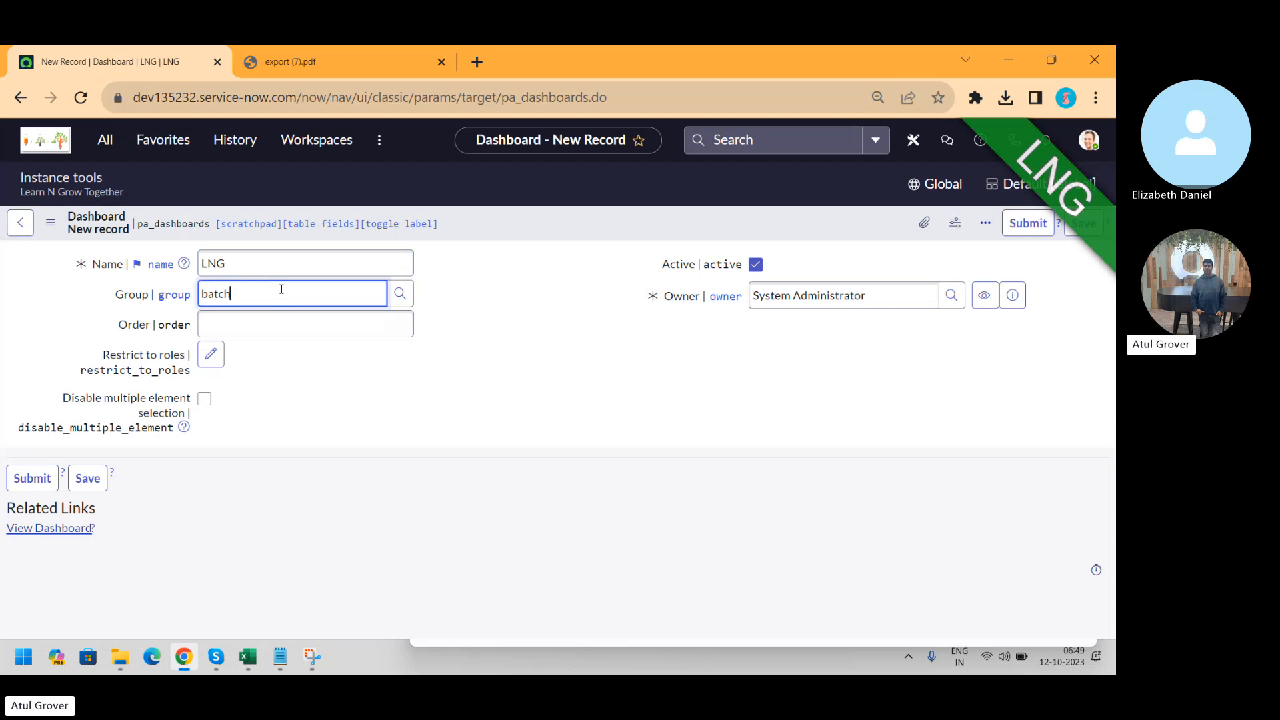
key(BackSpace)
key(BackSpace)
key(BackSpace)
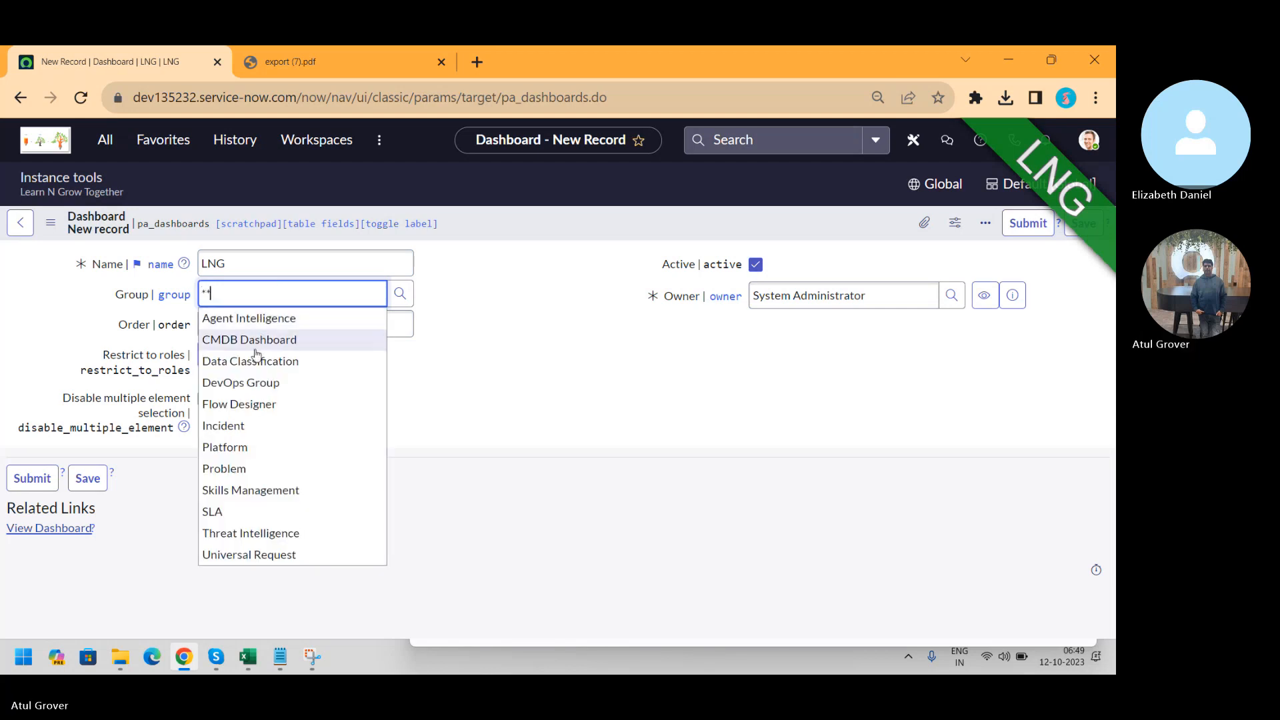
click(244, 425)
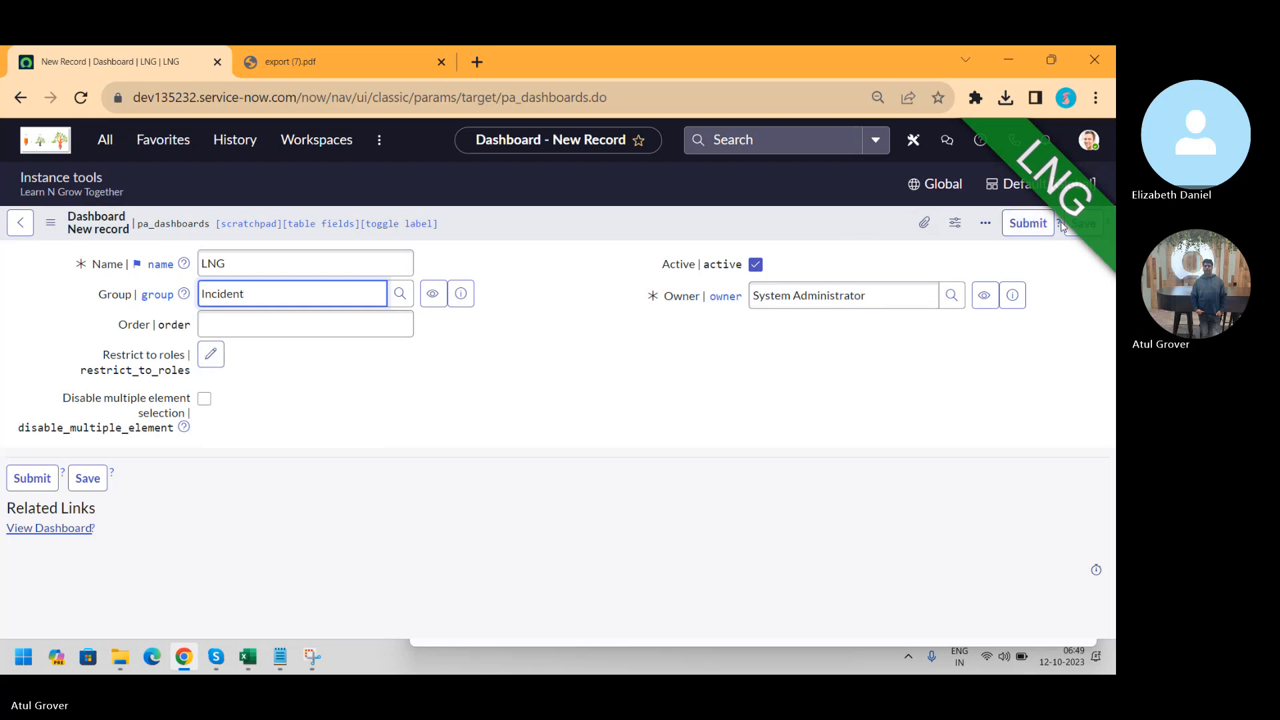
click(1076, 230)
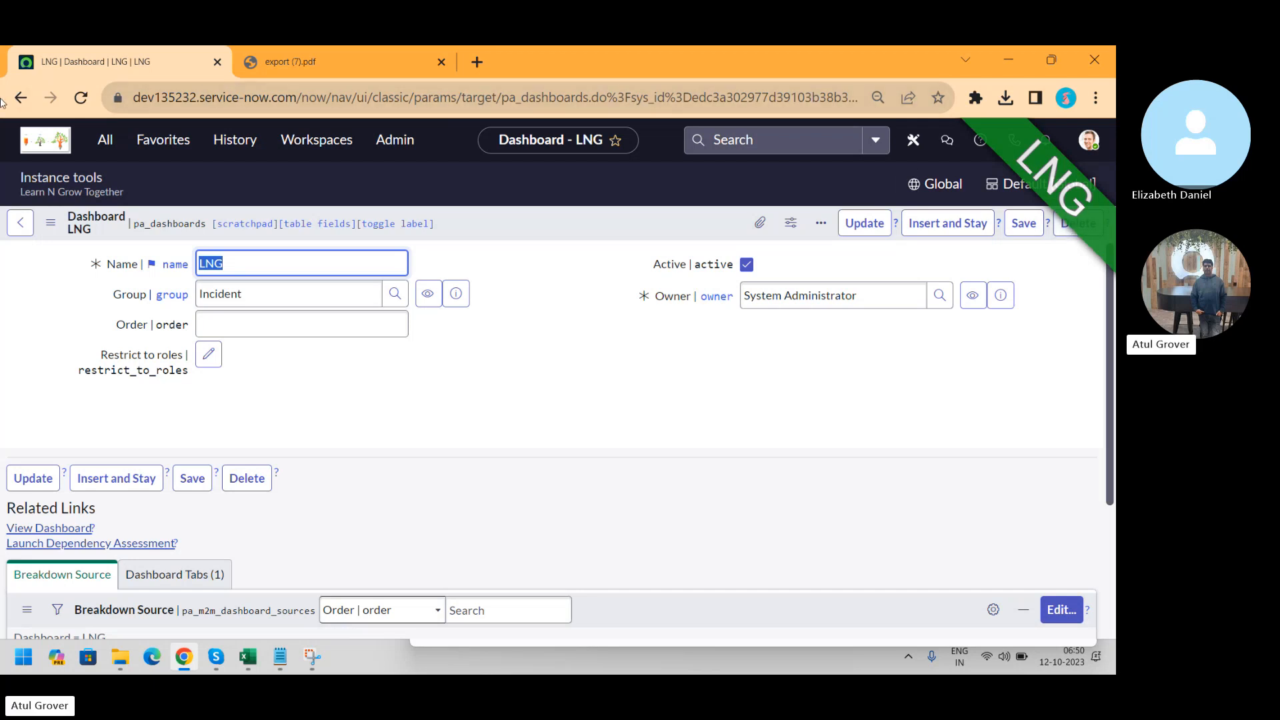
Search the dashboards owned by me for 'LNG' and open the LNG dashboard
click(111, 146)
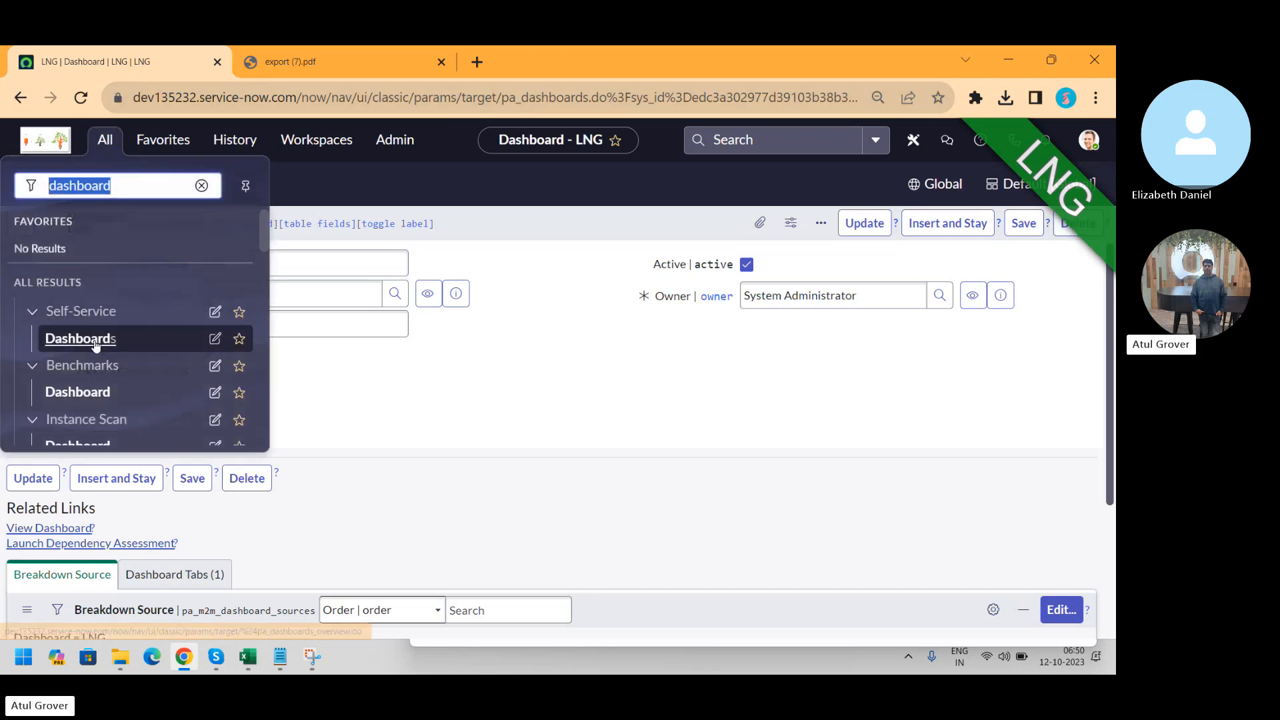
click(96, 347)
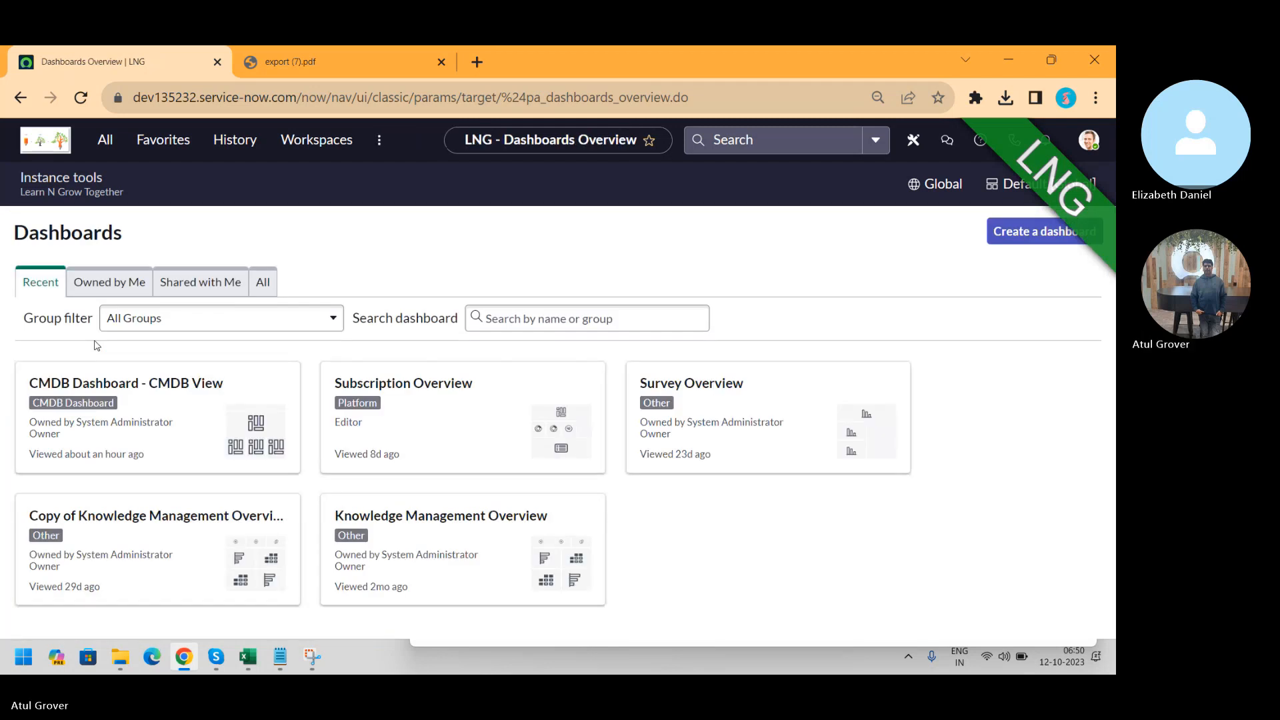
click(100, 283)
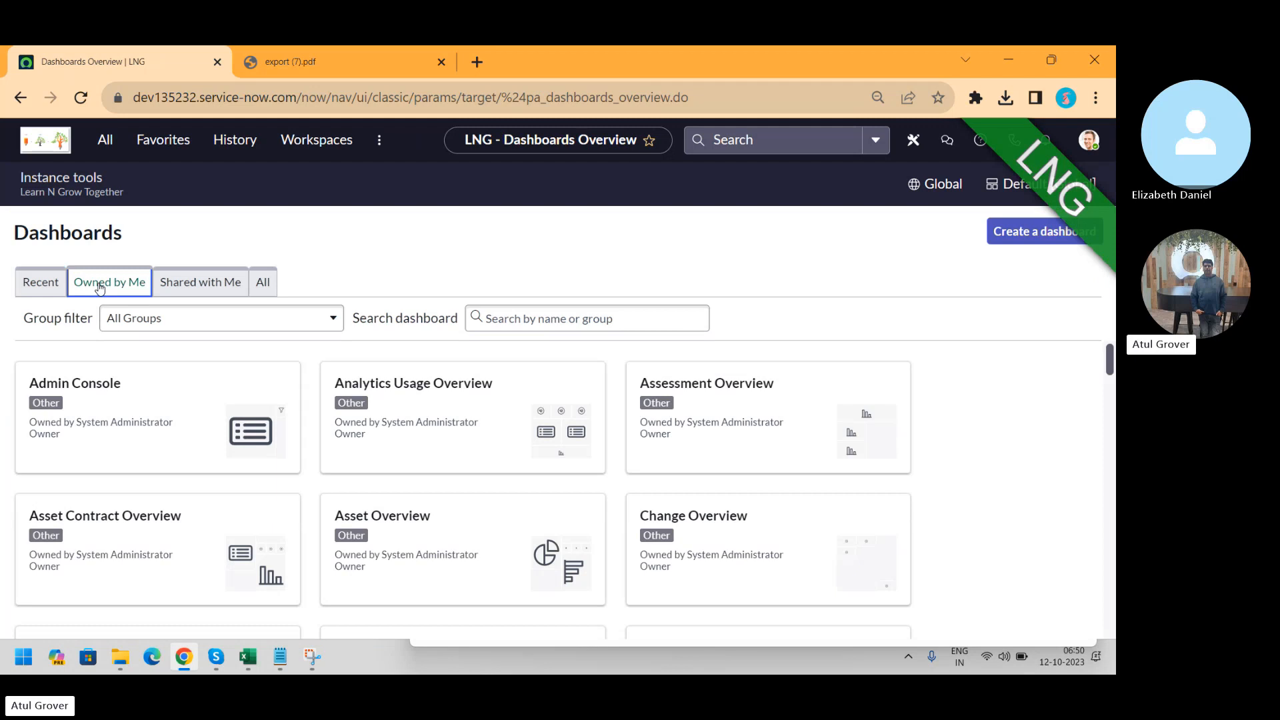
click(561, 311)
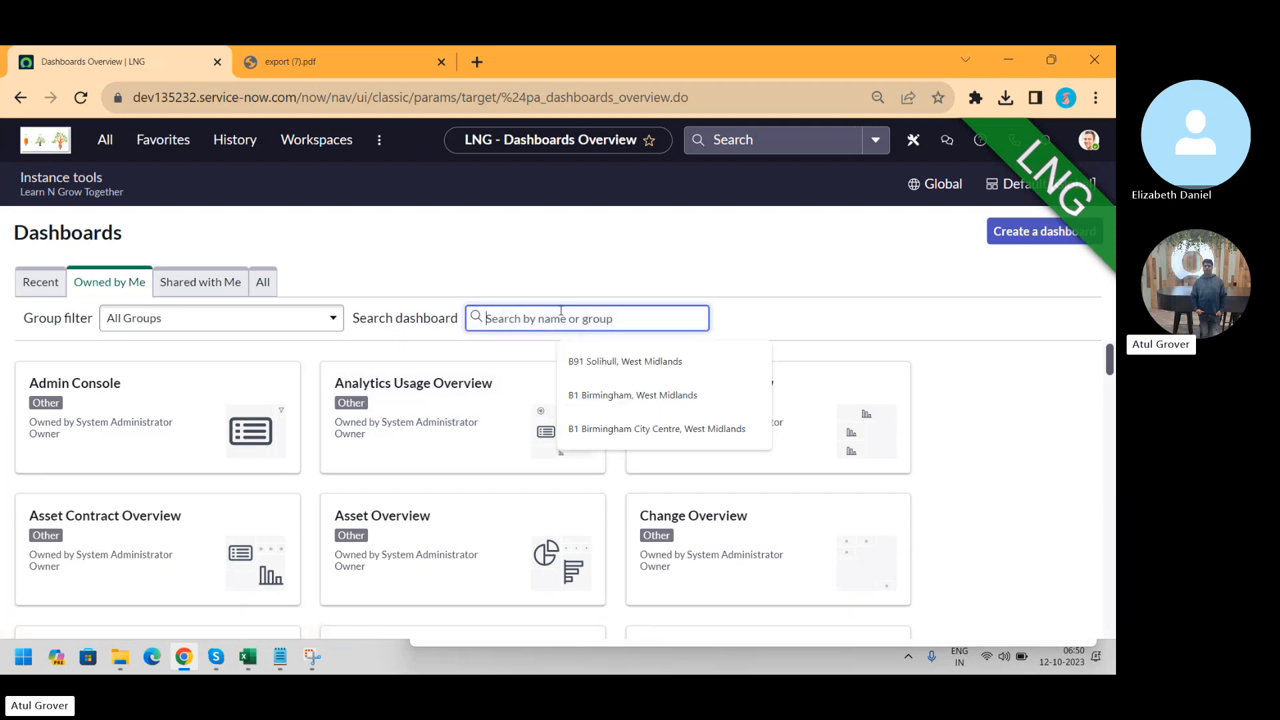
text(LNG)
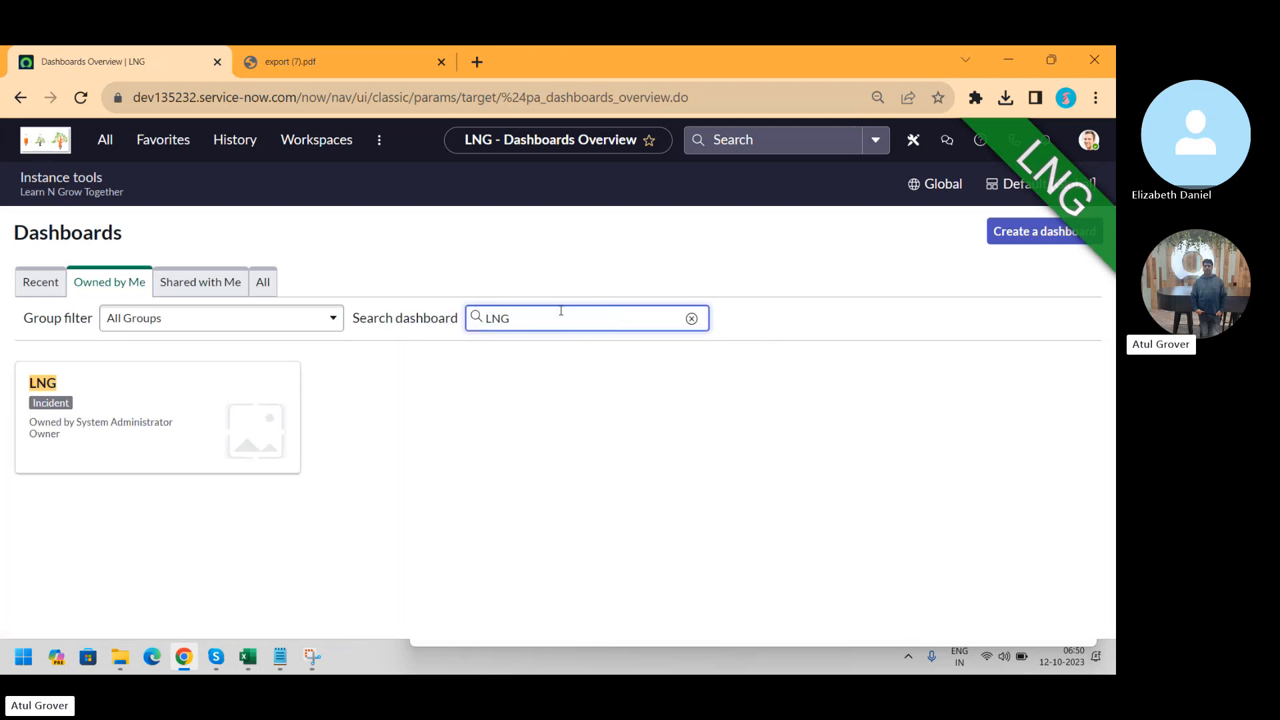
click(50, 405)
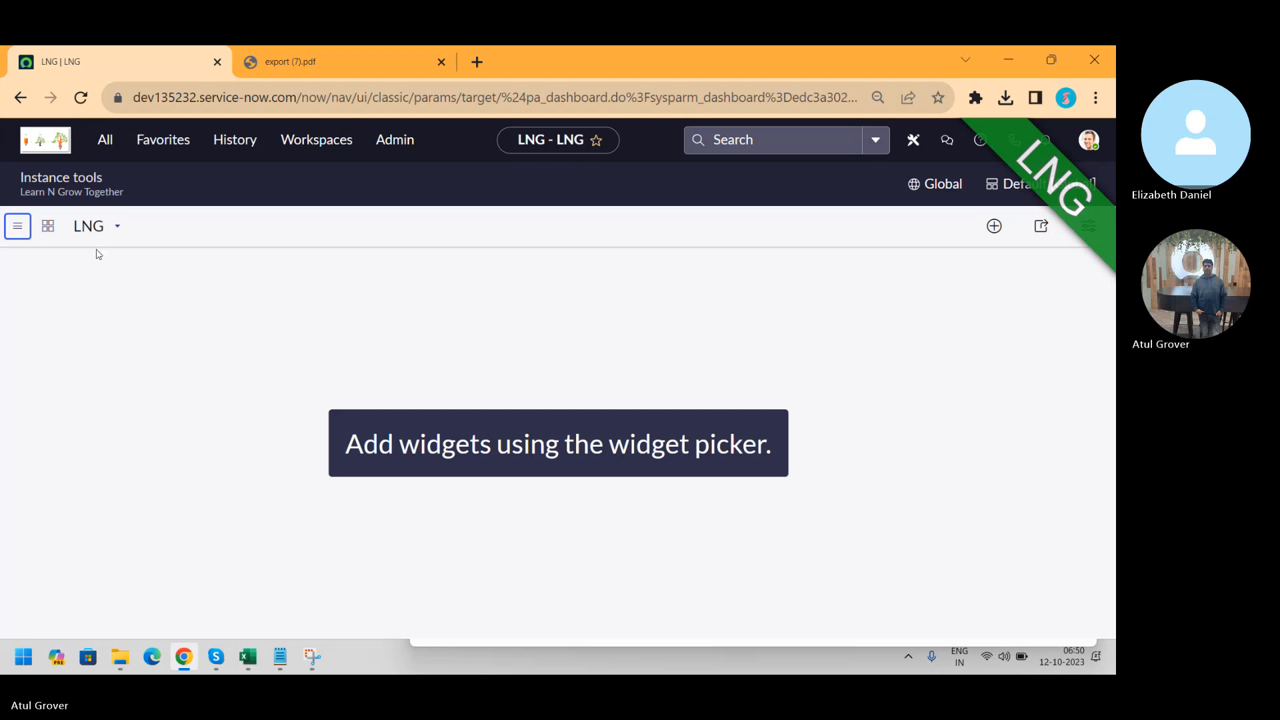
Add tabs to the LNG dashboard from its actions menu
click(114, 234)
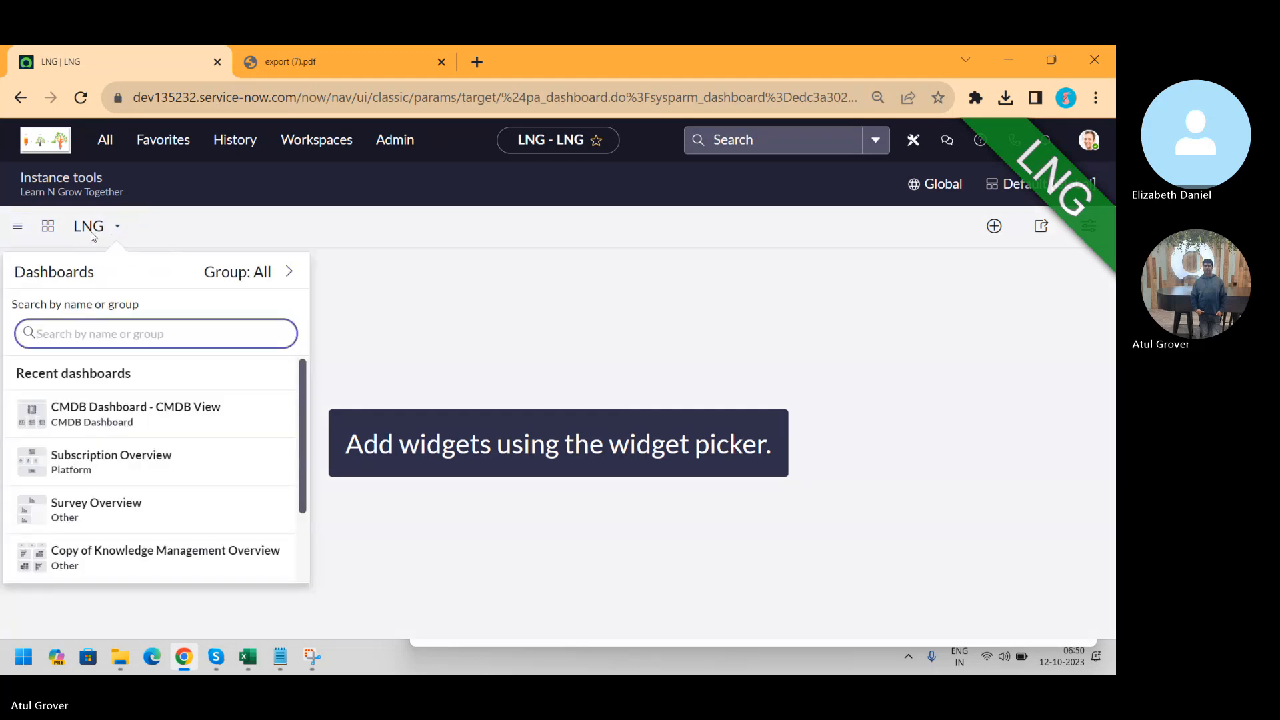
click(24, 229)
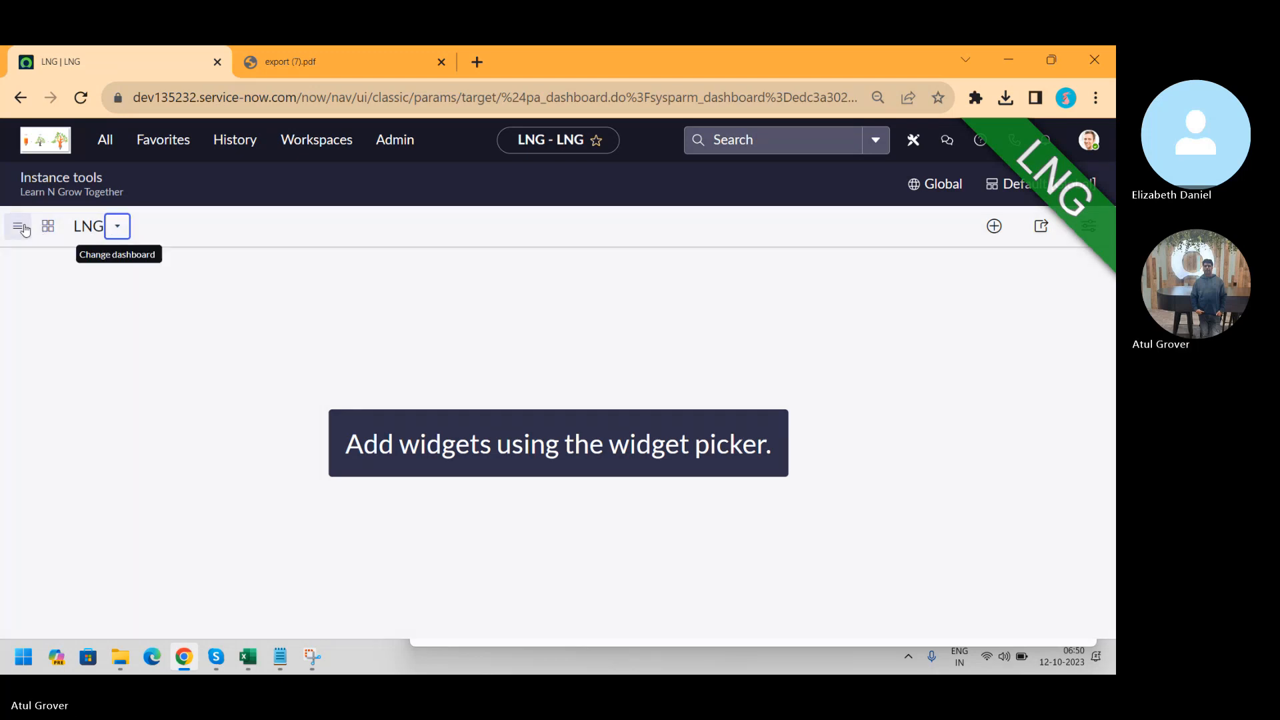
click(24, 228)
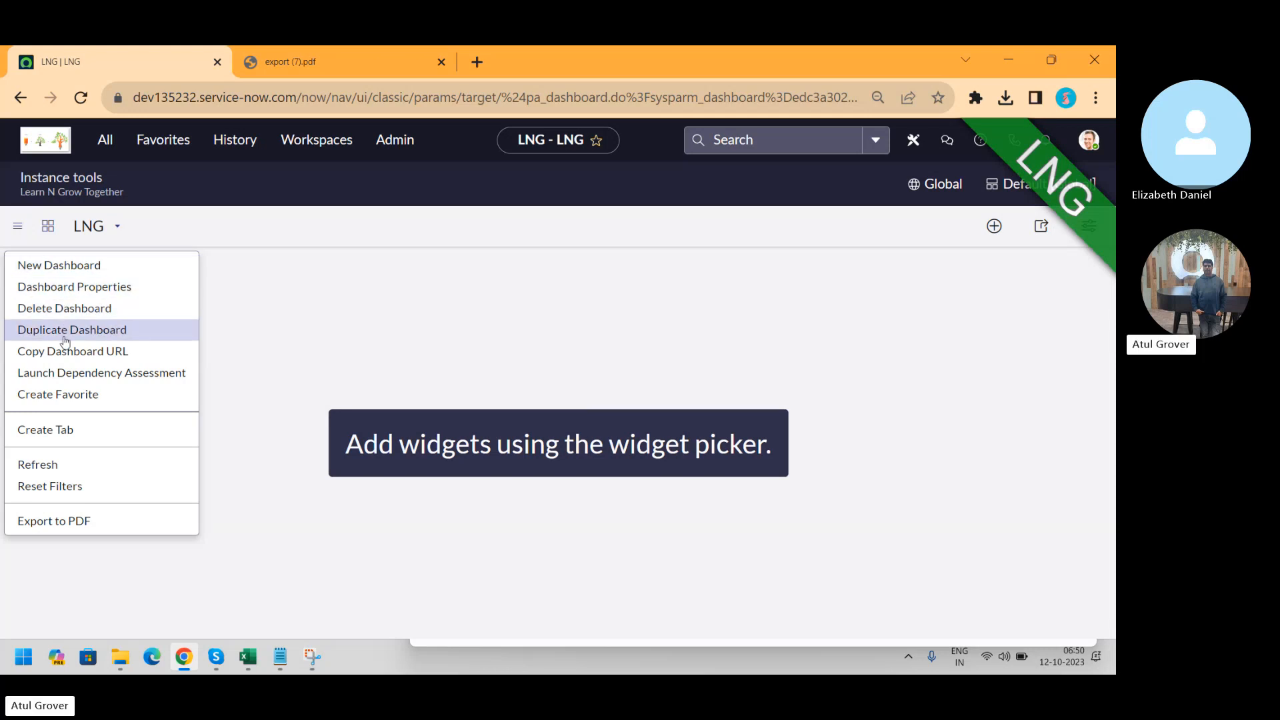
click(77, 431)
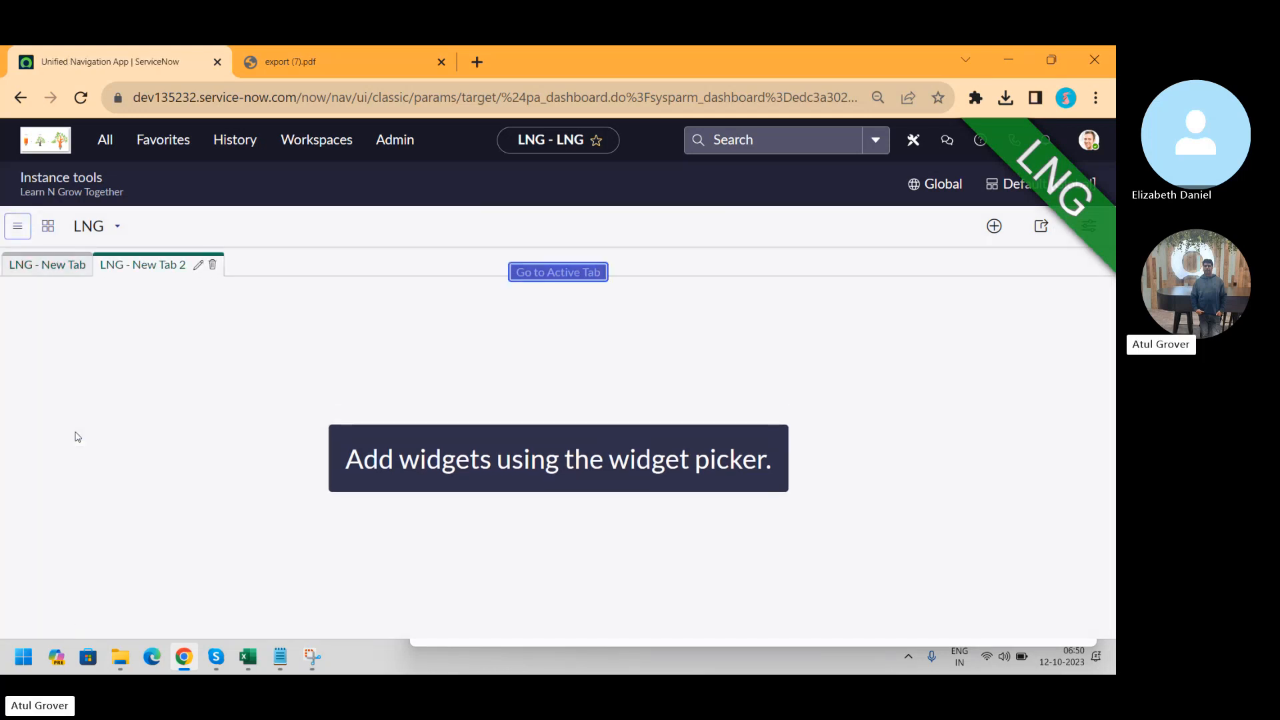
Rename the first tab to Inc and the second to chANGES
click(39, 276)
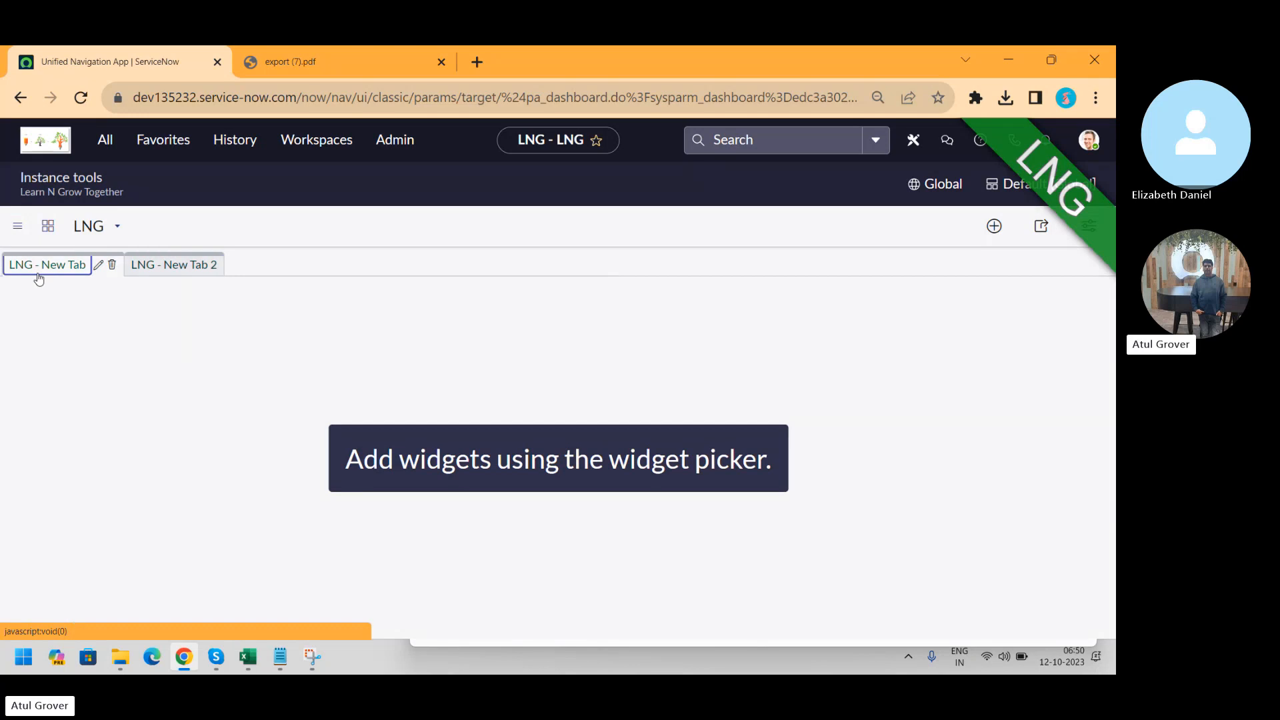
click(98, 270)
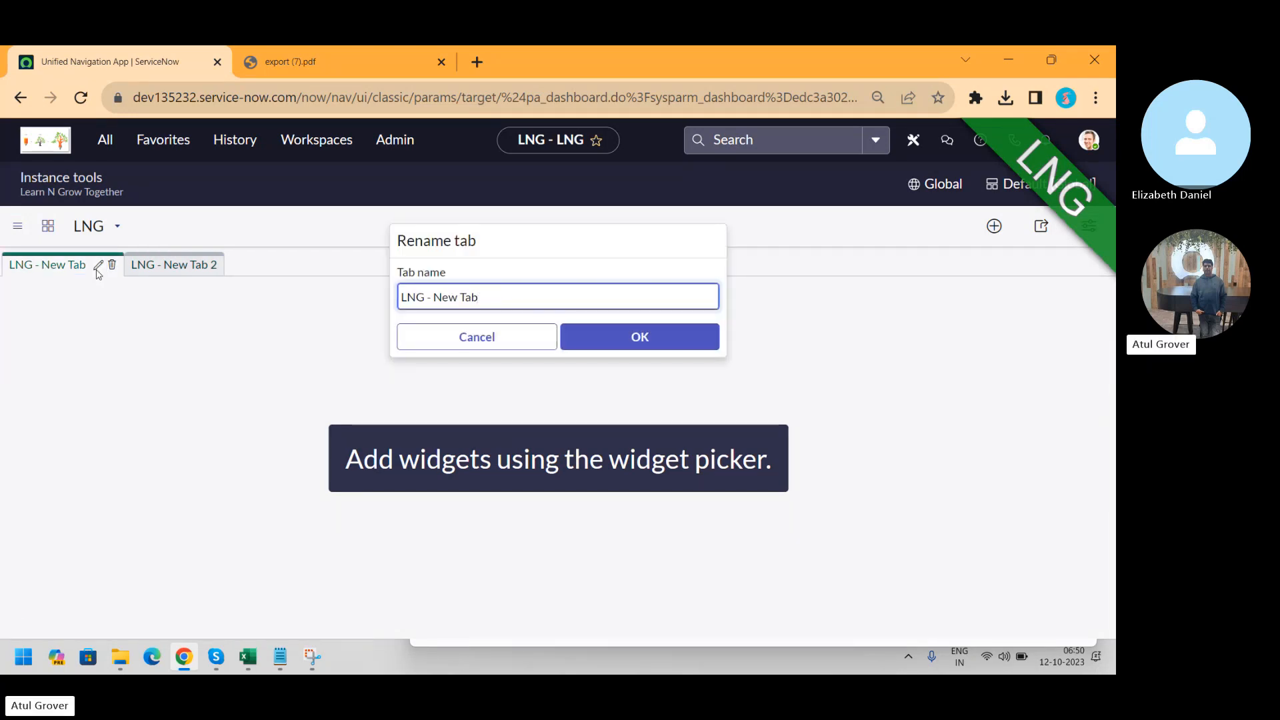
key(BackSpace)
key(BackSpace)
key(BackSpace)
key(BackSpace)
key(BackSpace)
key(BackSpace)
key(BackSpace)
key(BackSpace)
key(BackSpace)
text(Inc)
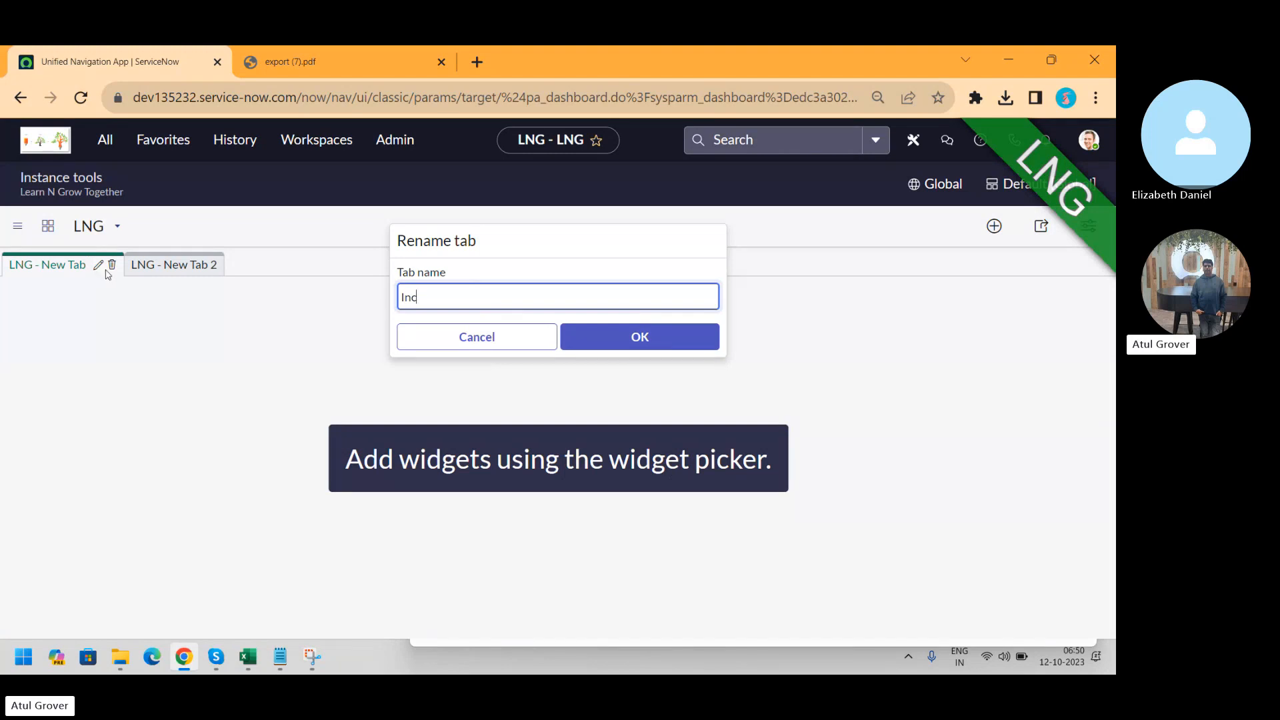
click(592, 338)
click(123, 269)
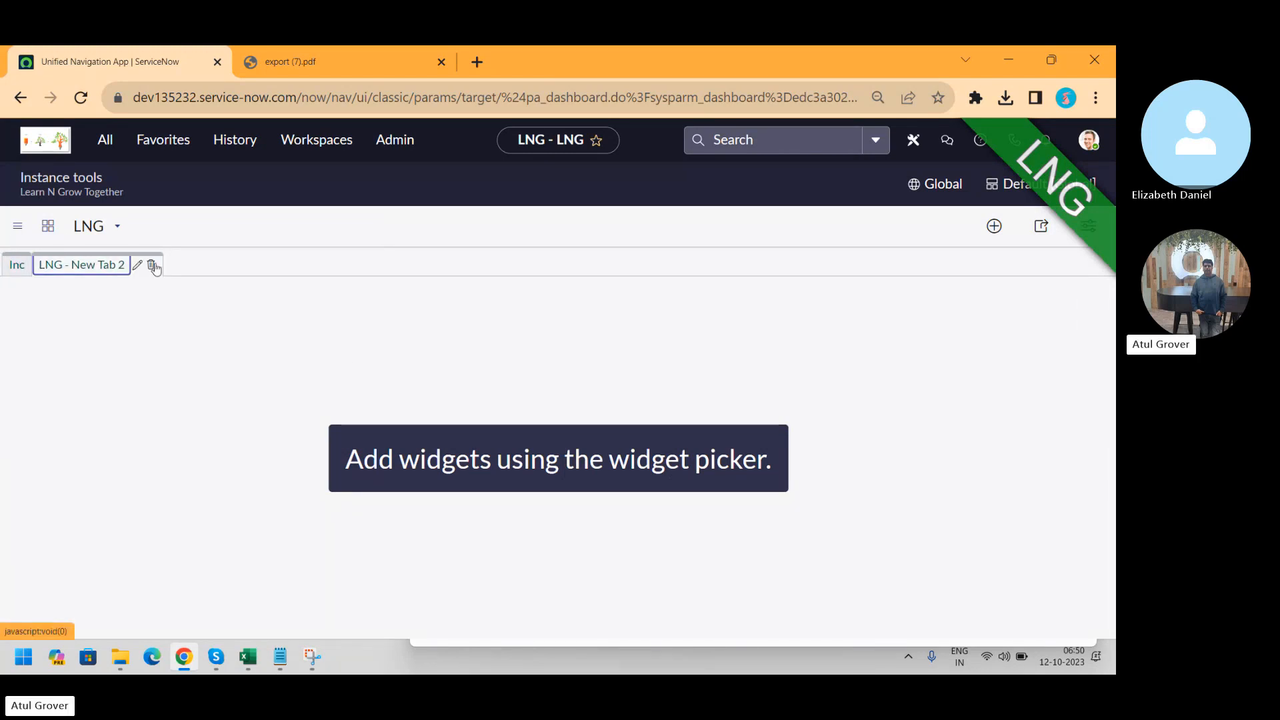
click(137, 265)
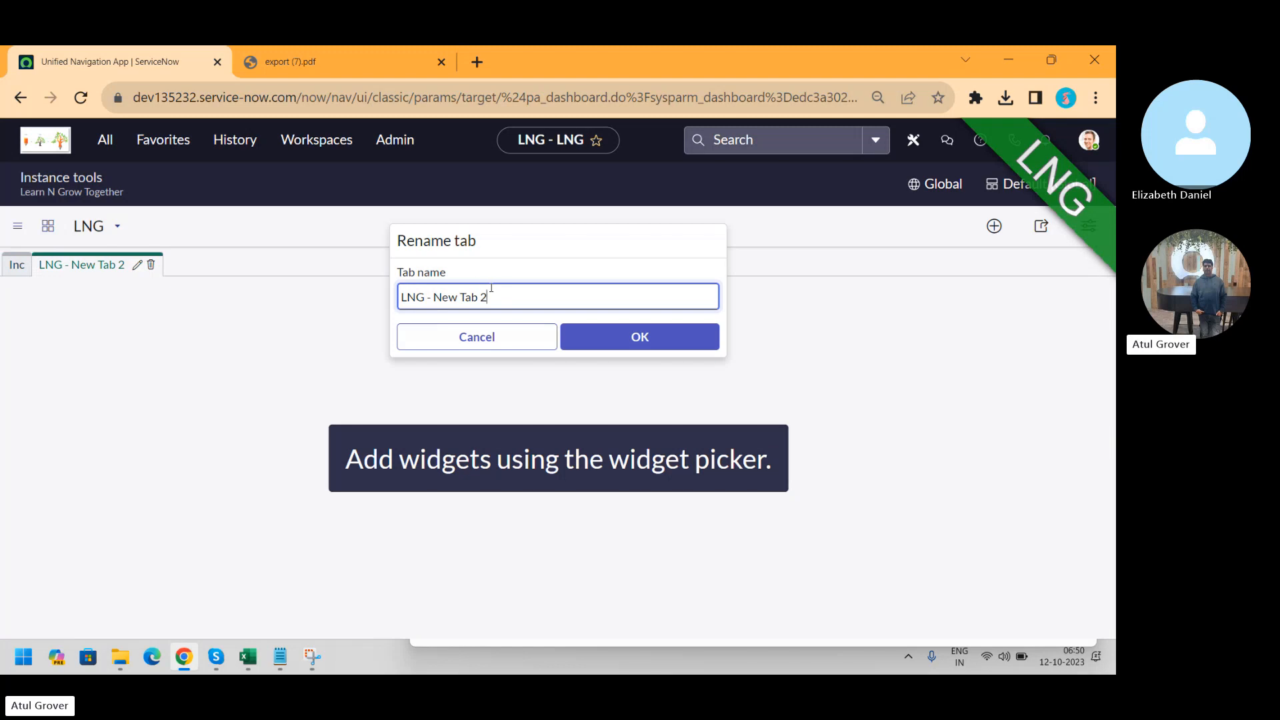
drag(490, 288, 198, 257)
text(chnaGE)
text(GES)
click(606, 338)
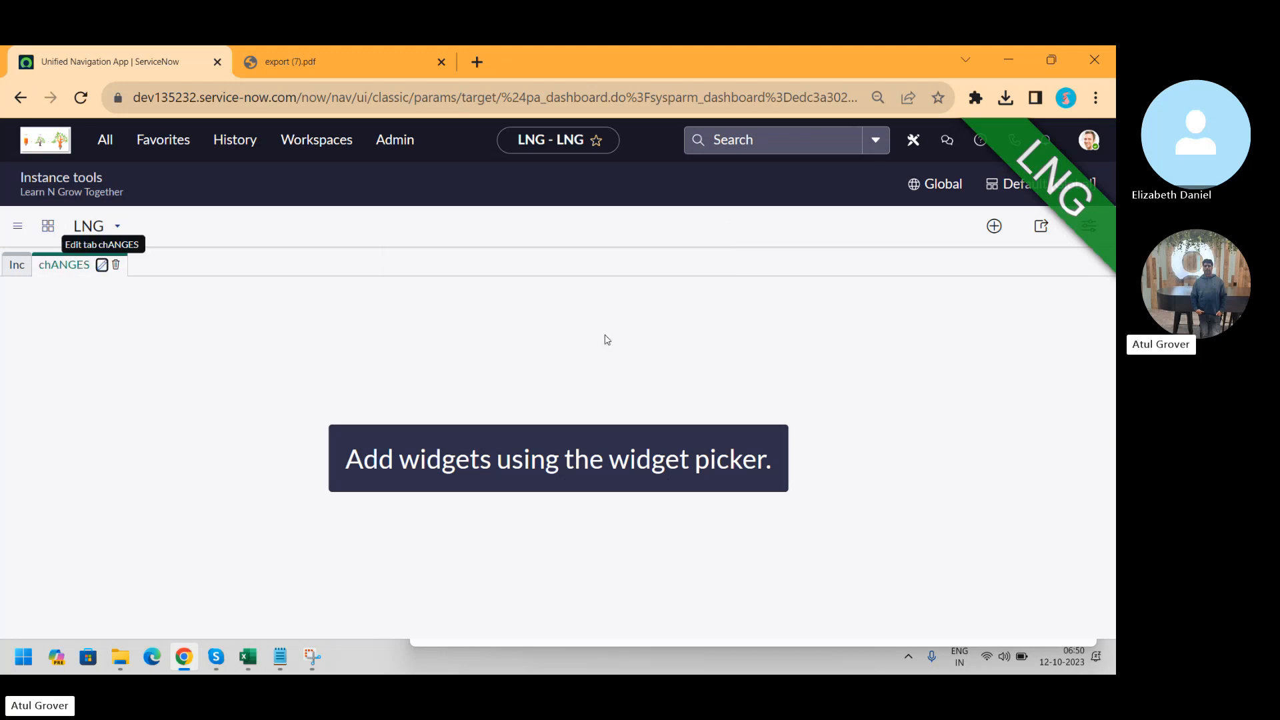
click(8, 266)
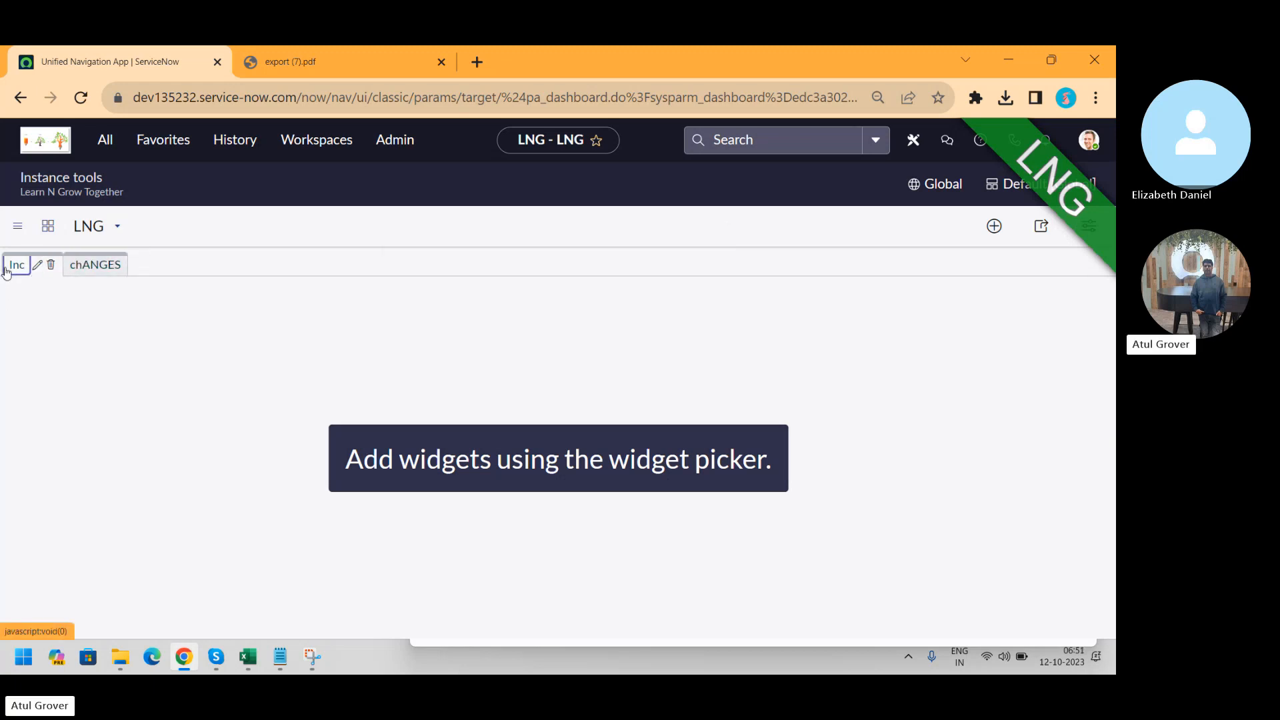
Add the LNG Batch 13 report widget to the Inc tab
click(996, 226)
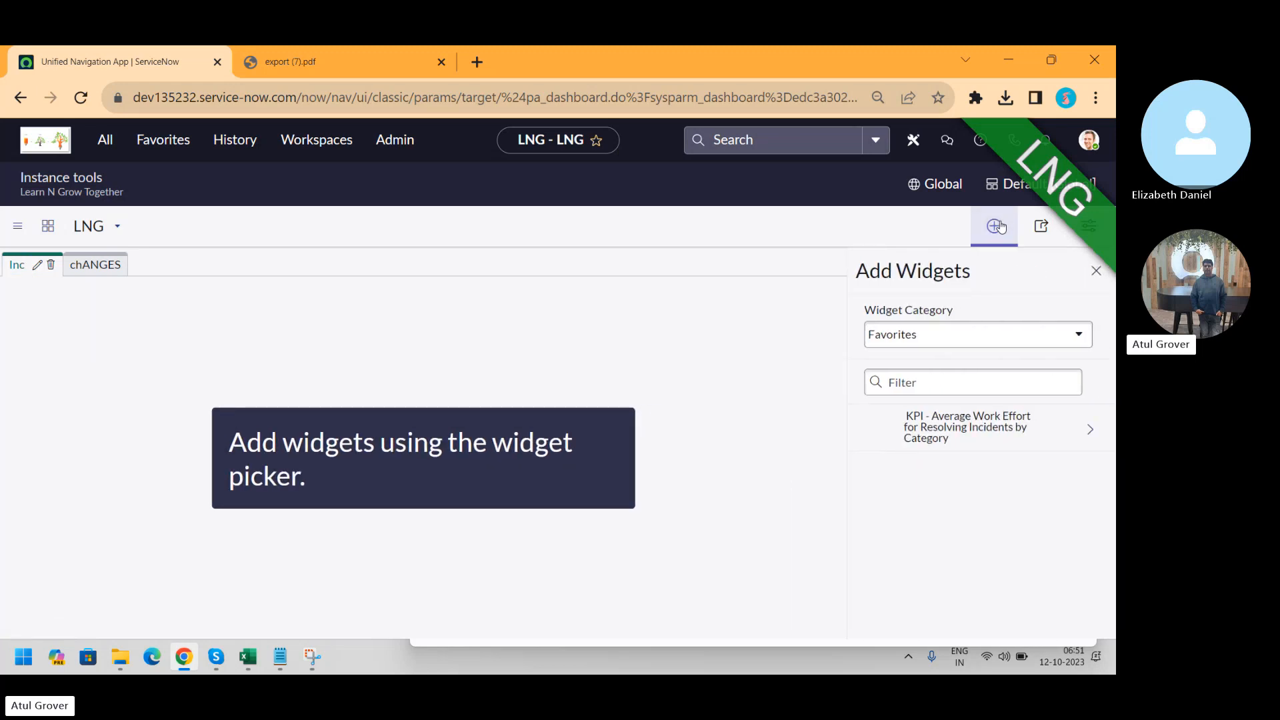
click(970, 338)
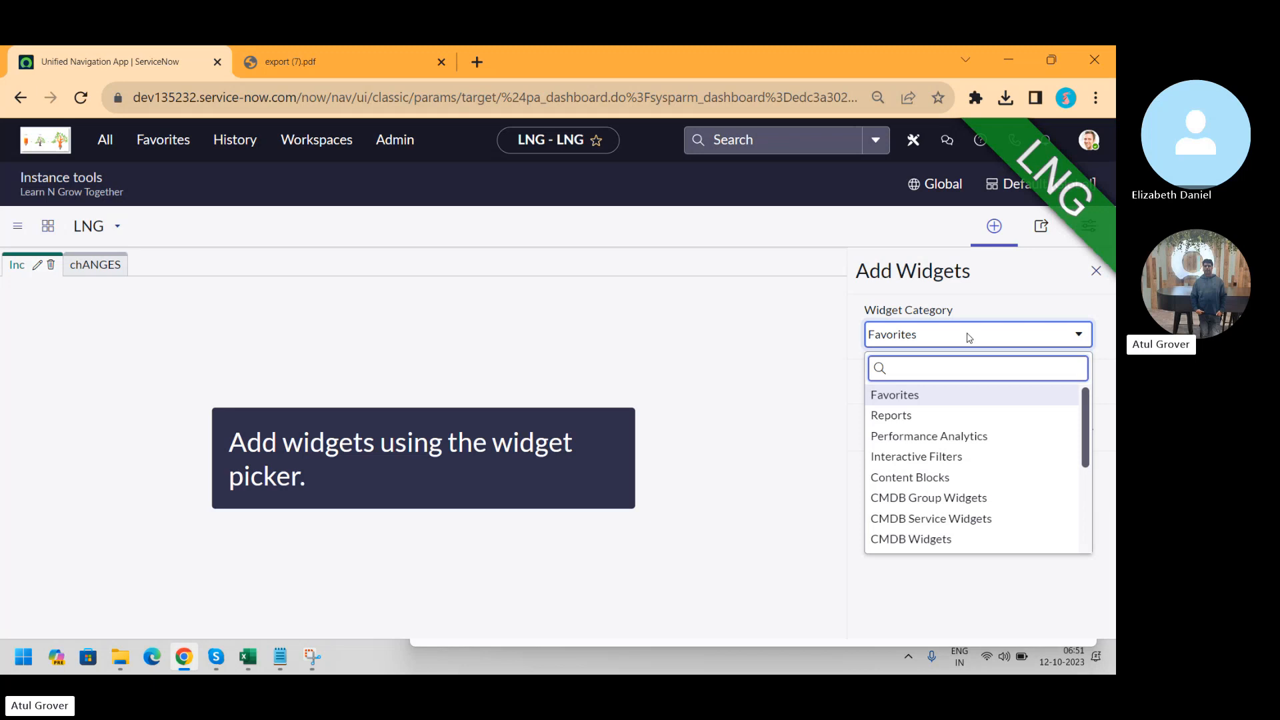
click(892, 416)
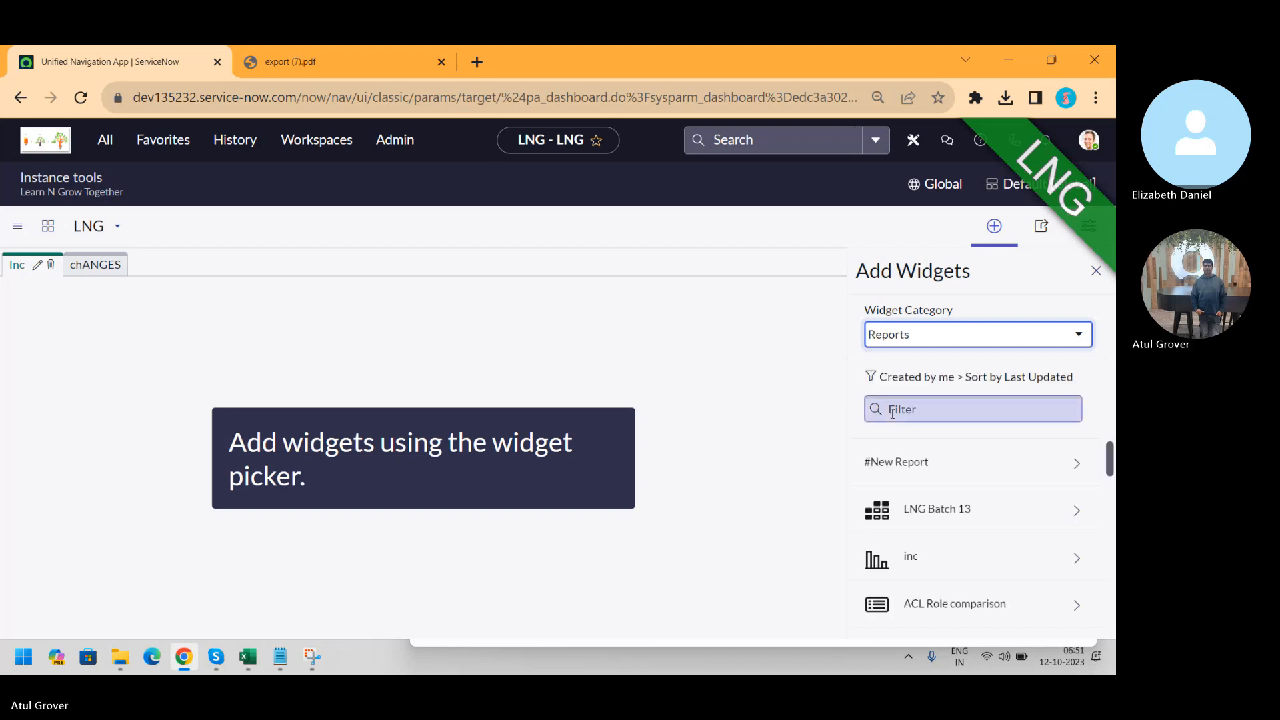
click(940, 508)
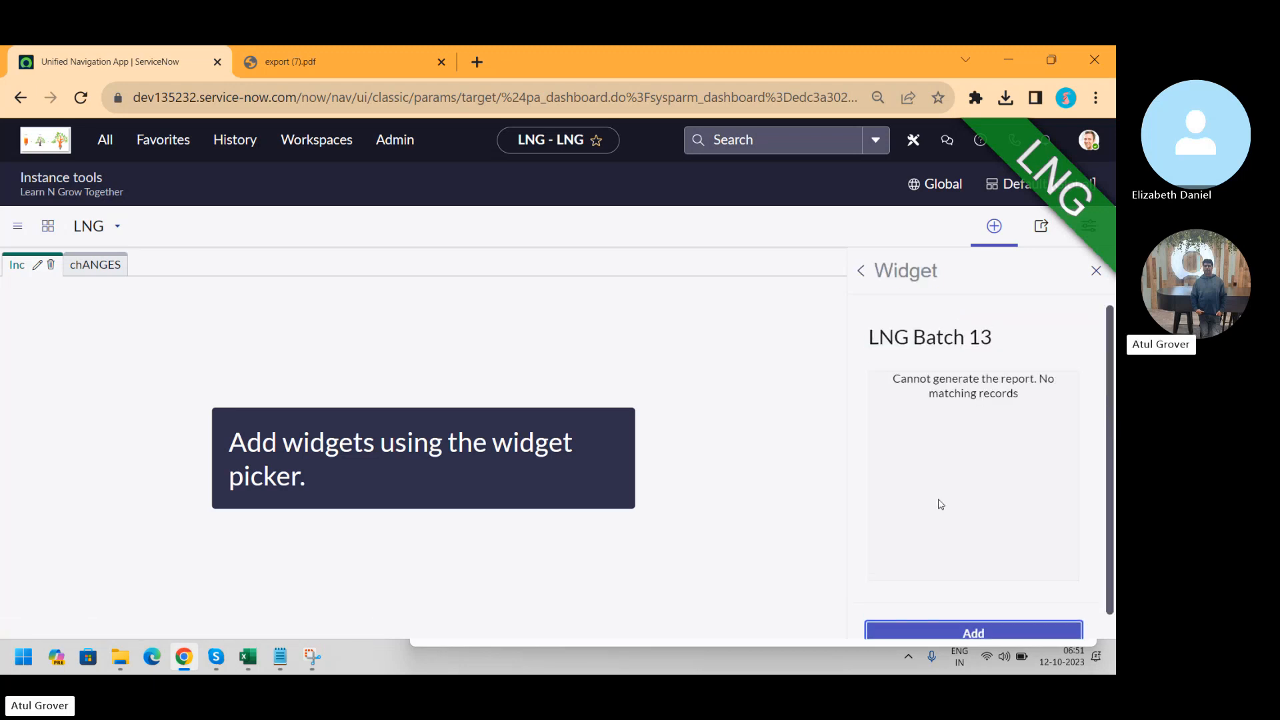
click(988, 633)
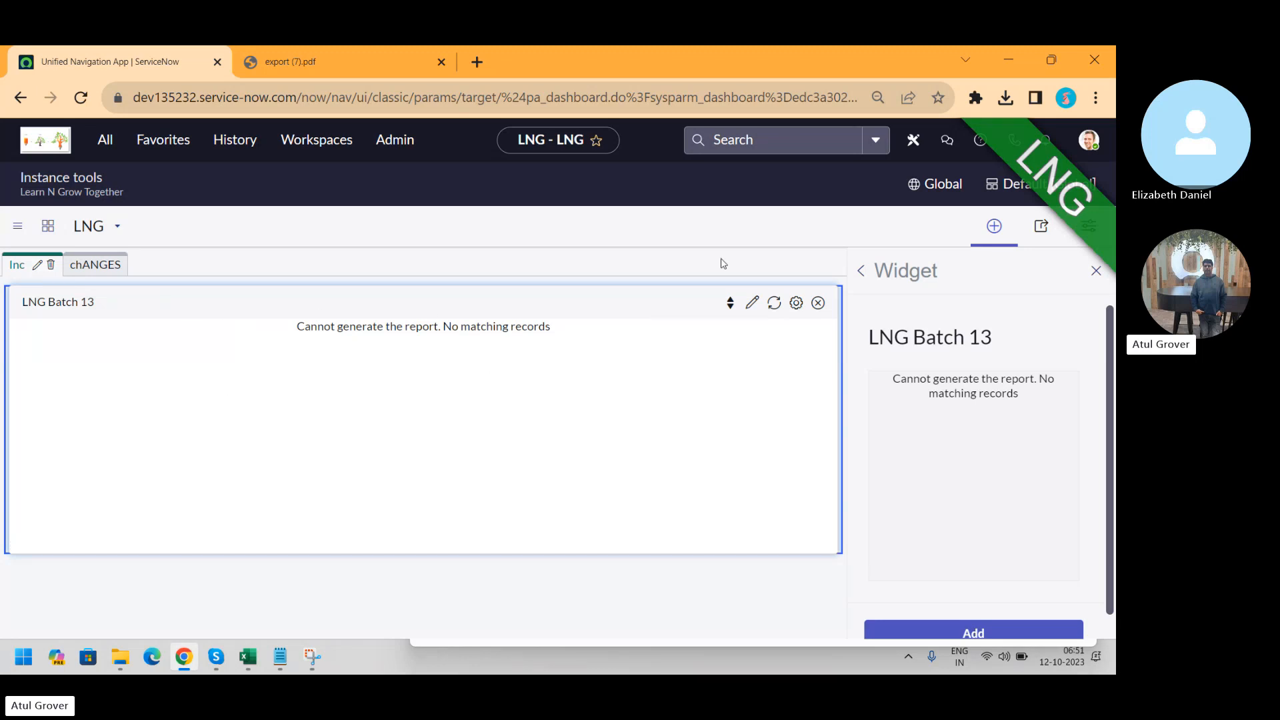
Apply the four-column quick grid layout to the dashboard
click(1096, 270)
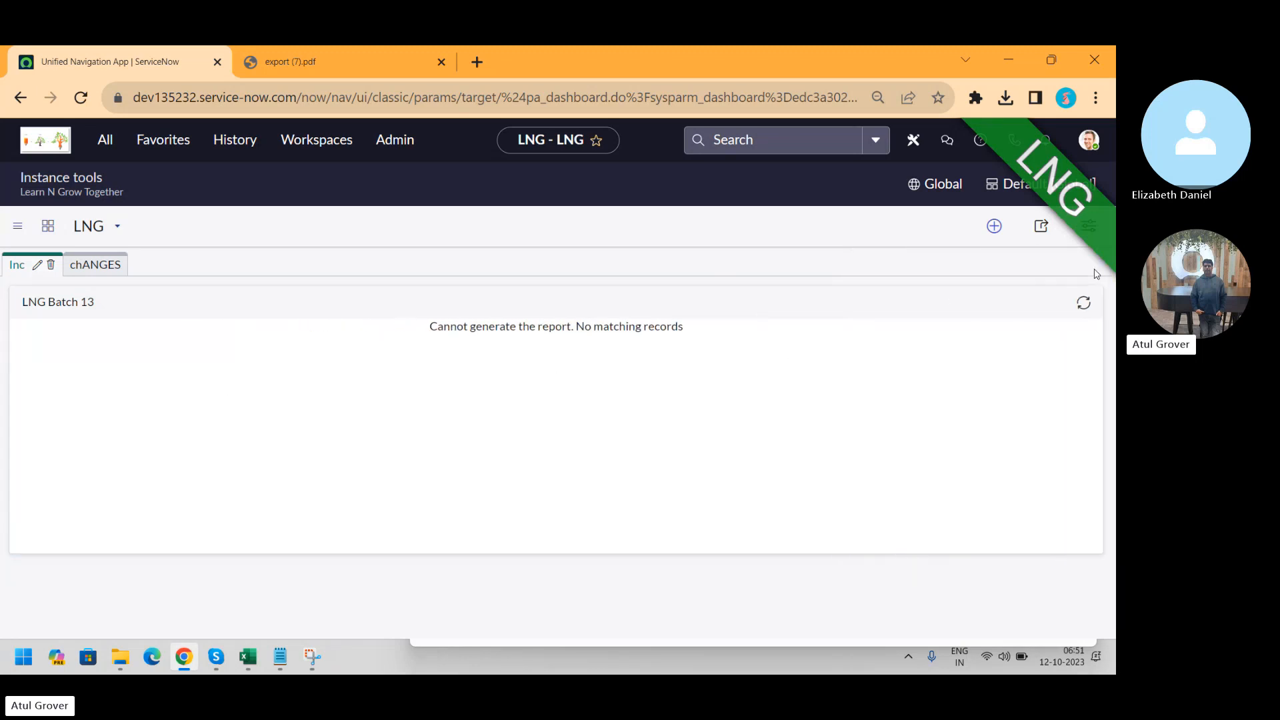
click(1089, 235)
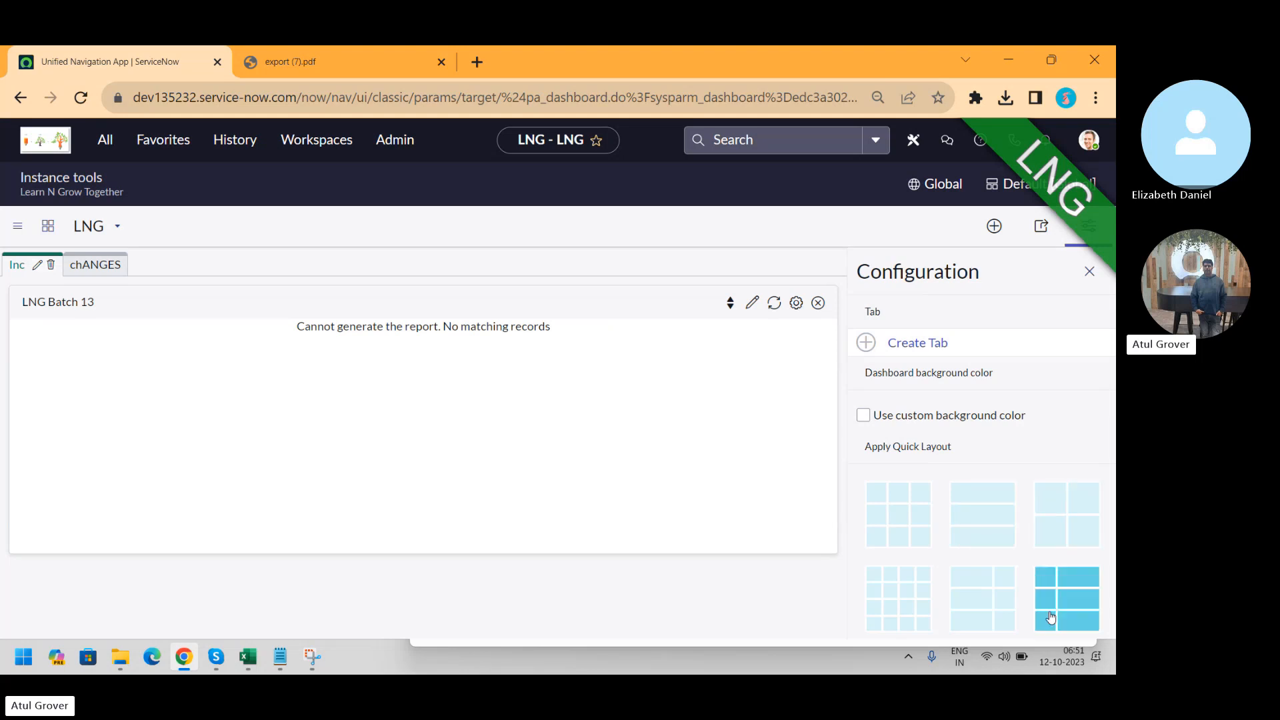
click(915, 611)
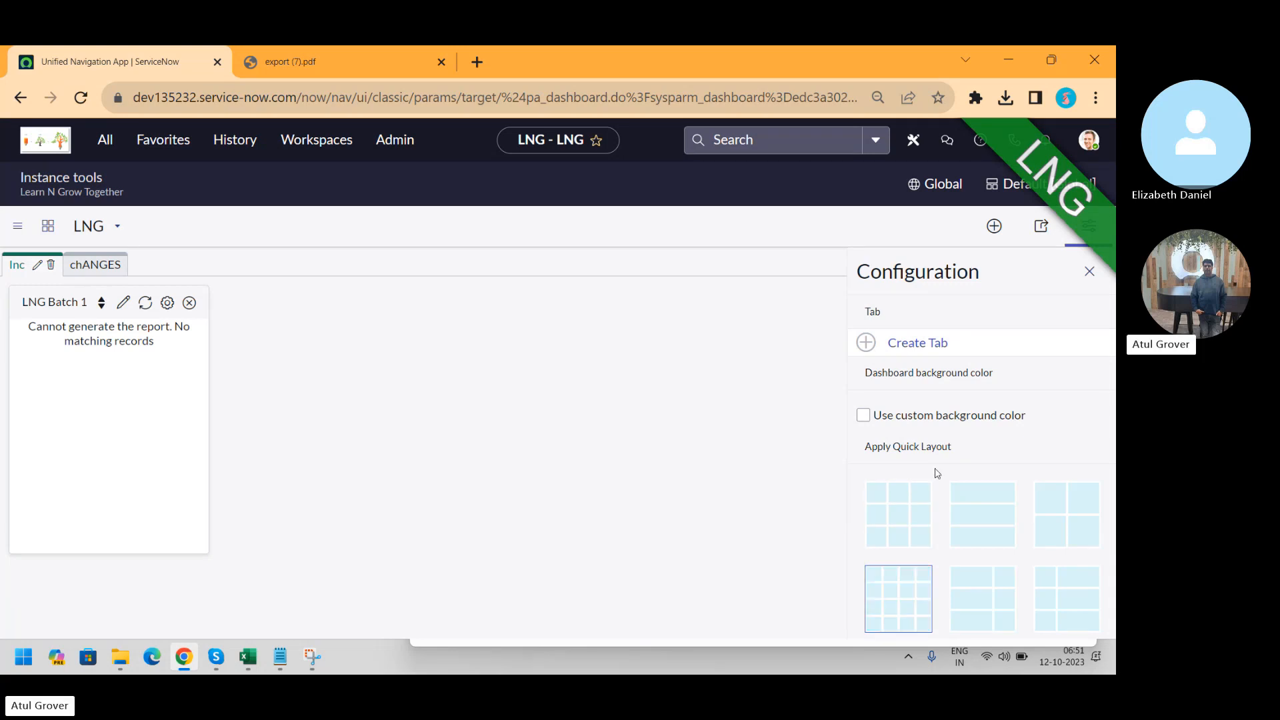
Turn on a custom olive background colour (RGB 112, 114, 24) for the LNG dashboard
click(863, 416)
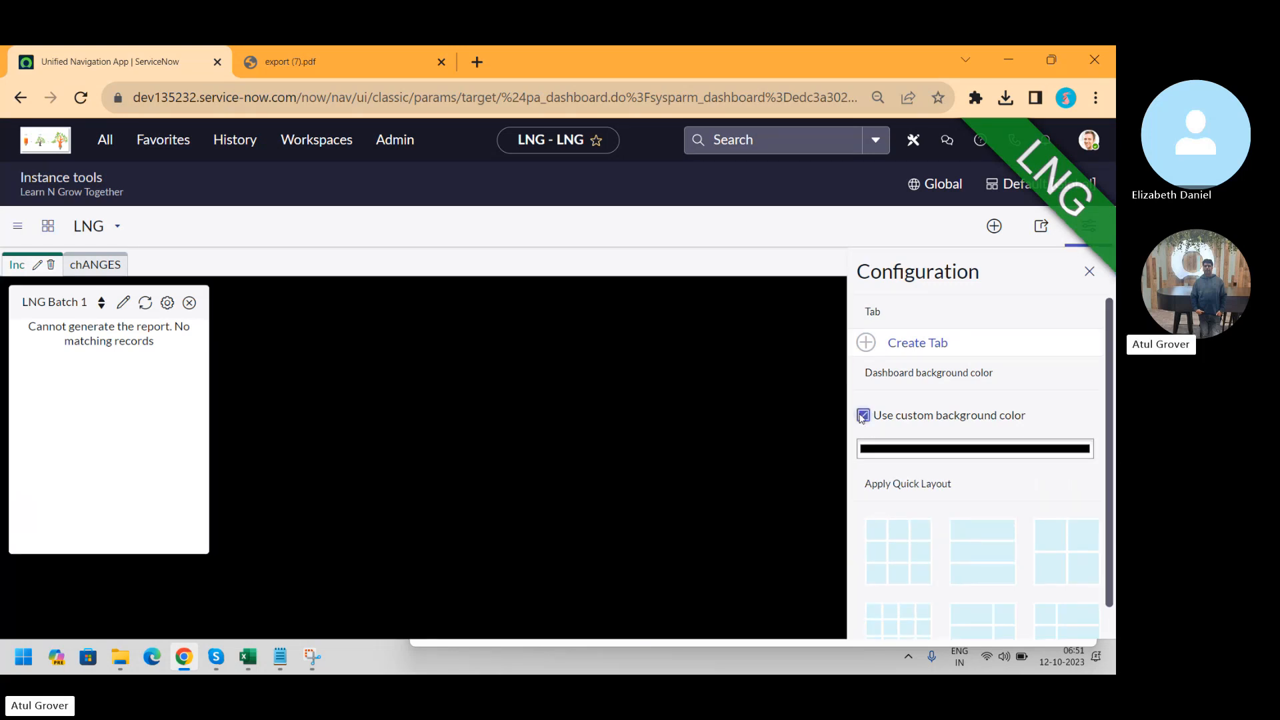
click(863, 415)
click(862, 415)
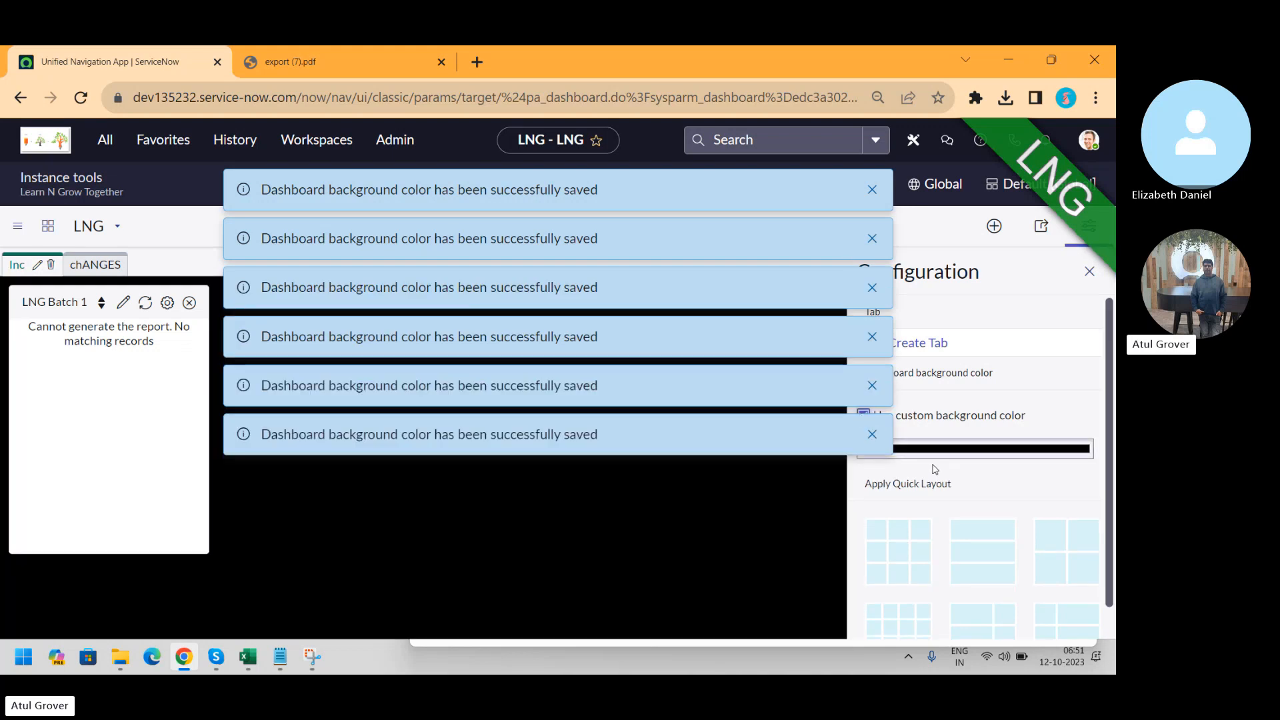
click(953, 451)
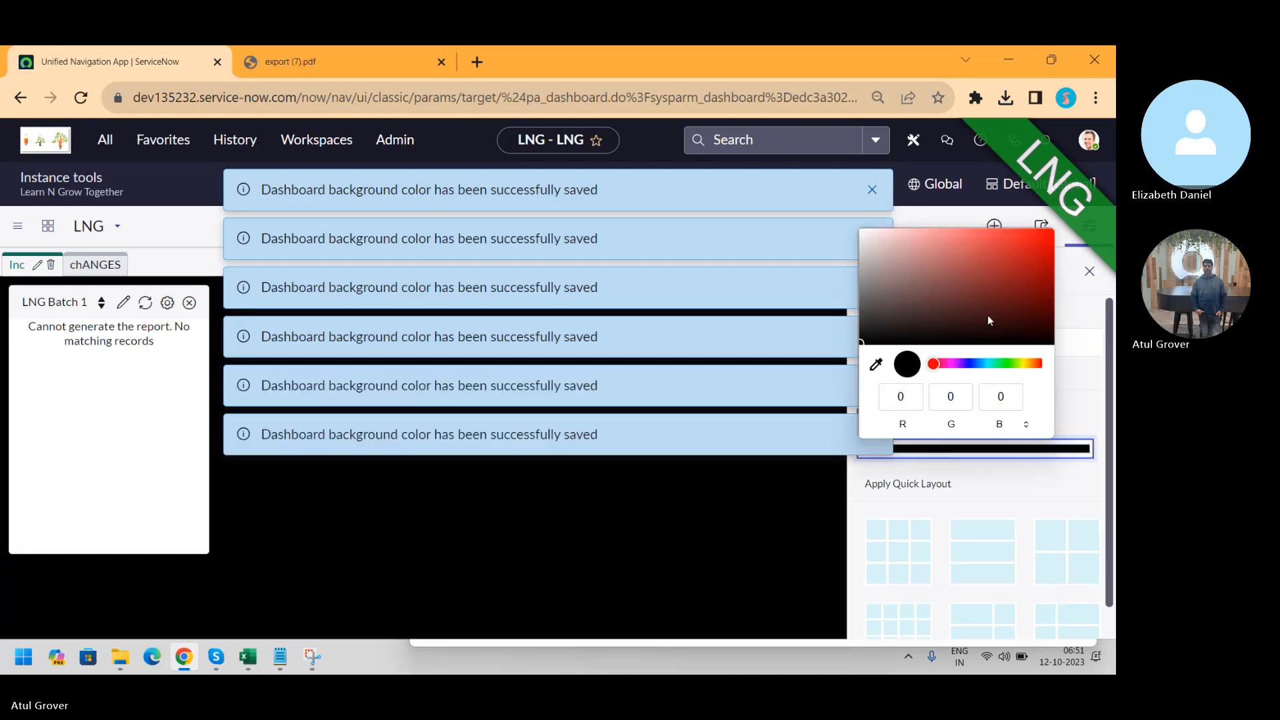
click(1023, 363)
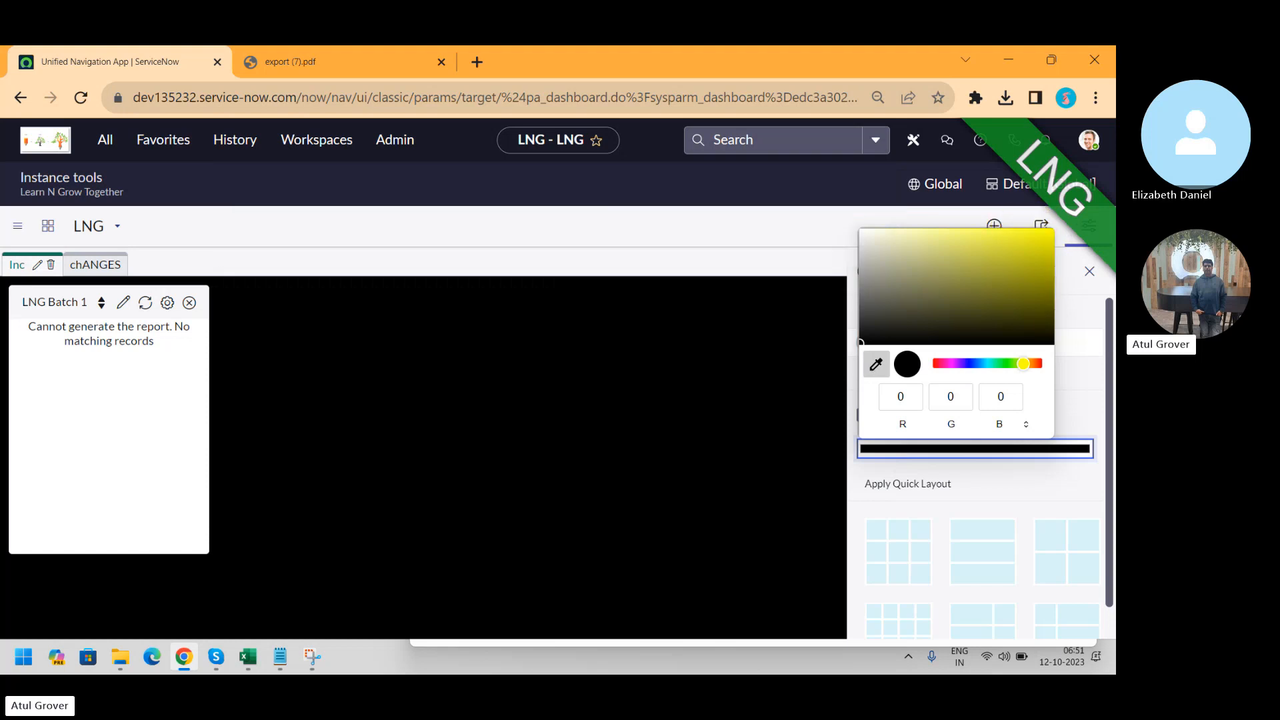
click(1012, 292)
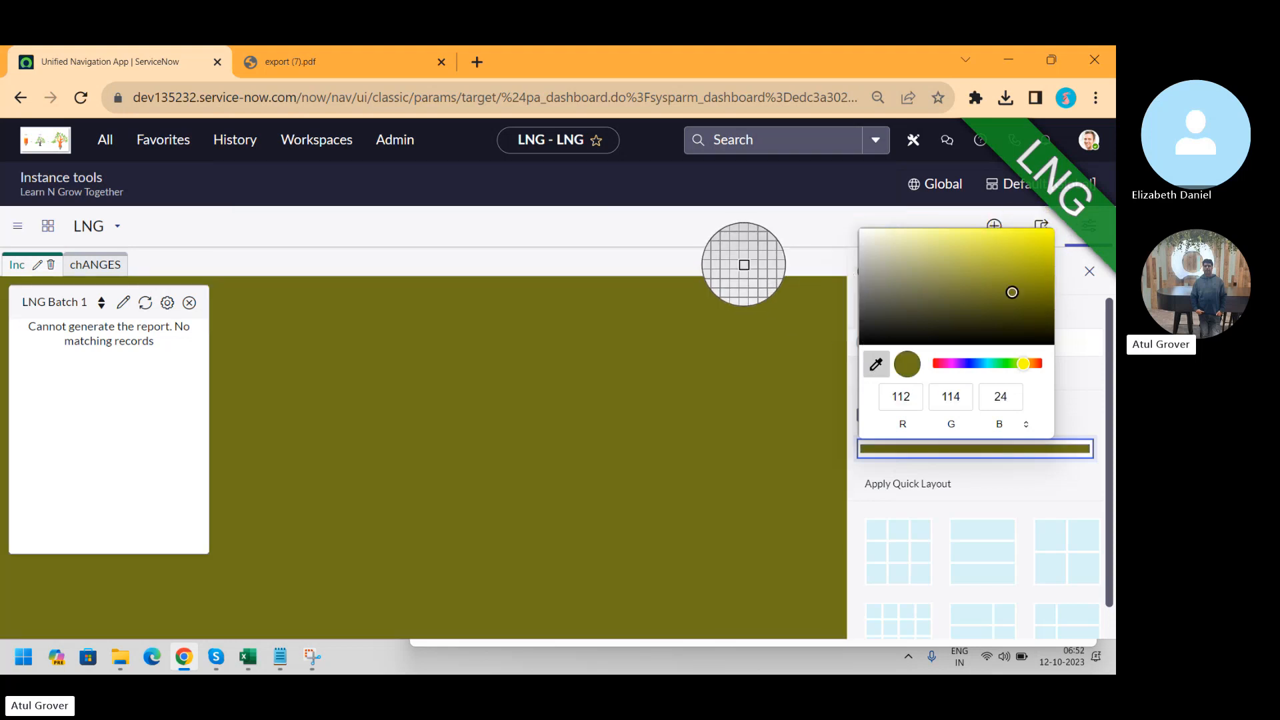
key(Escape)
click(1088, 271)
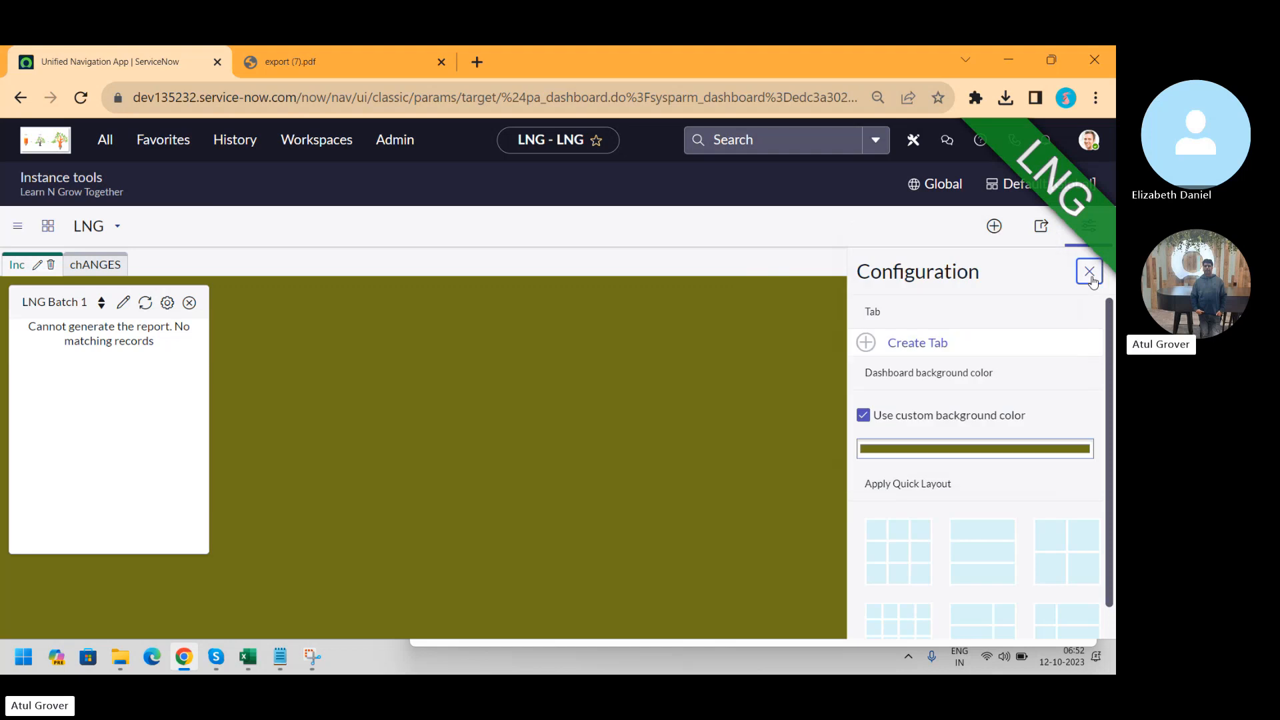
click(1089, 270)
Add a second LNG Batch 13 widget and the inc report widget
click(997, 232)
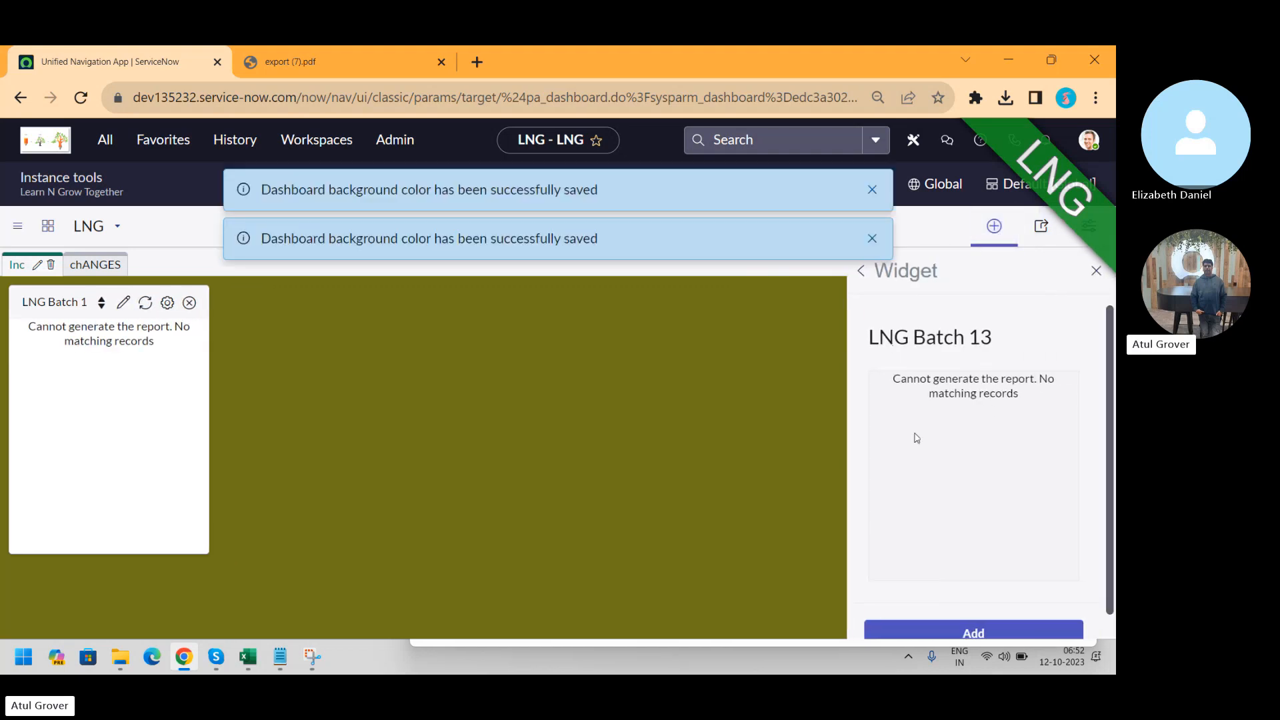
click(990, 630)
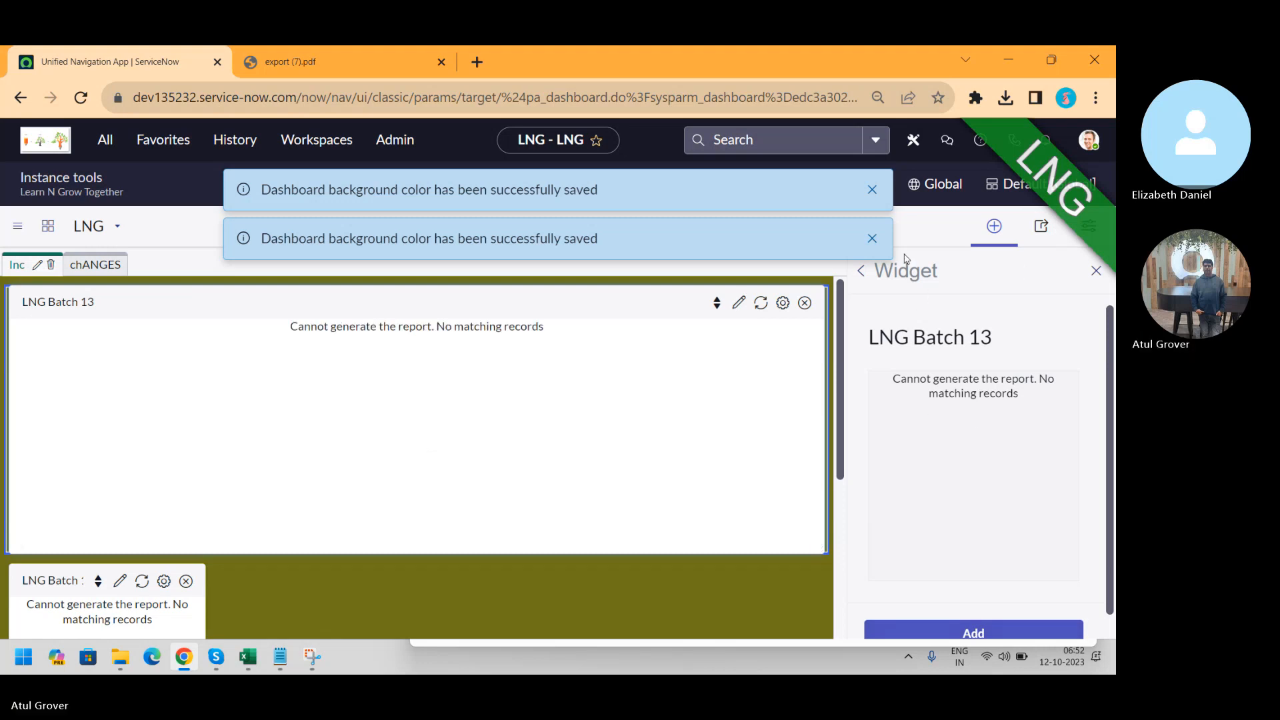
click(861, 272)
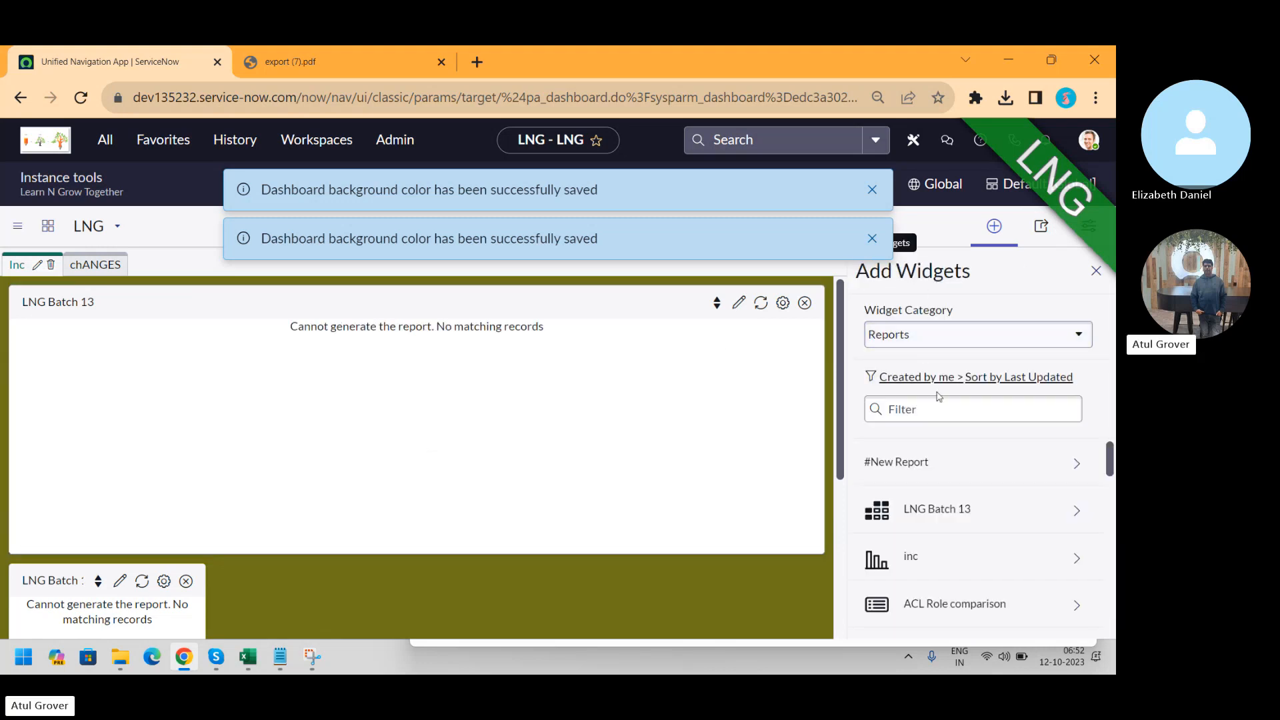
click(934, 557)
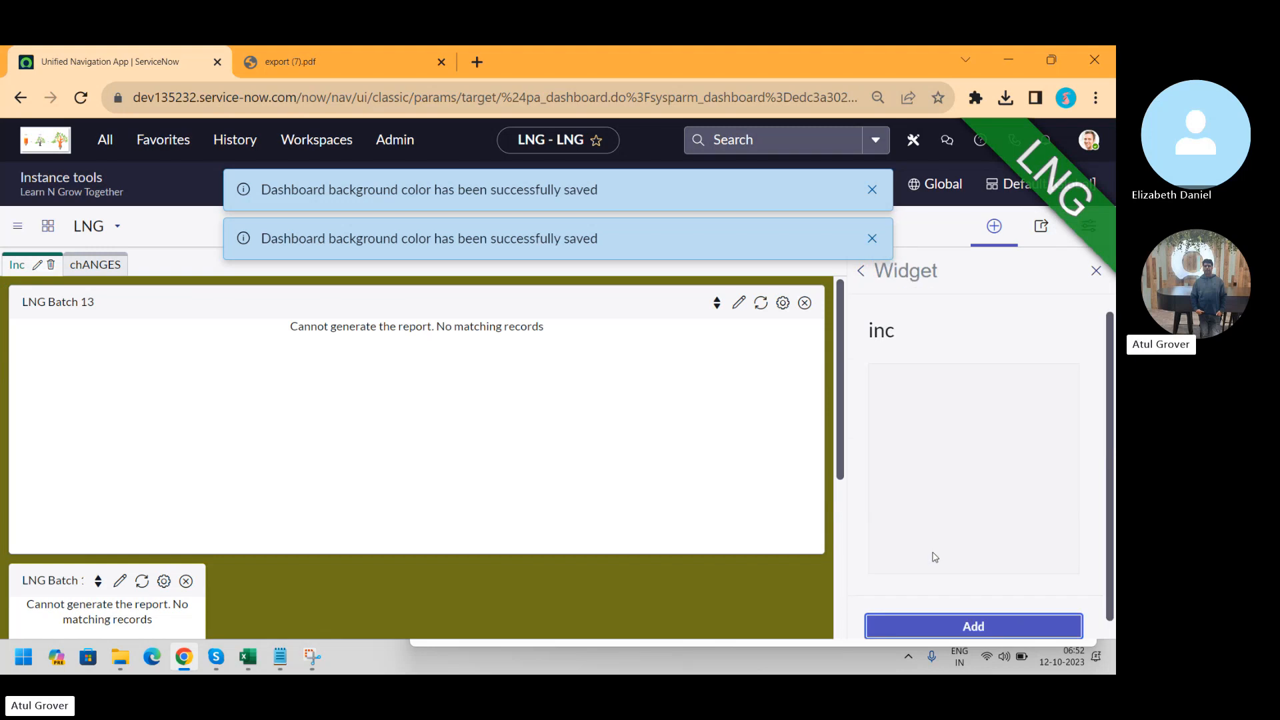
click(960, 633)
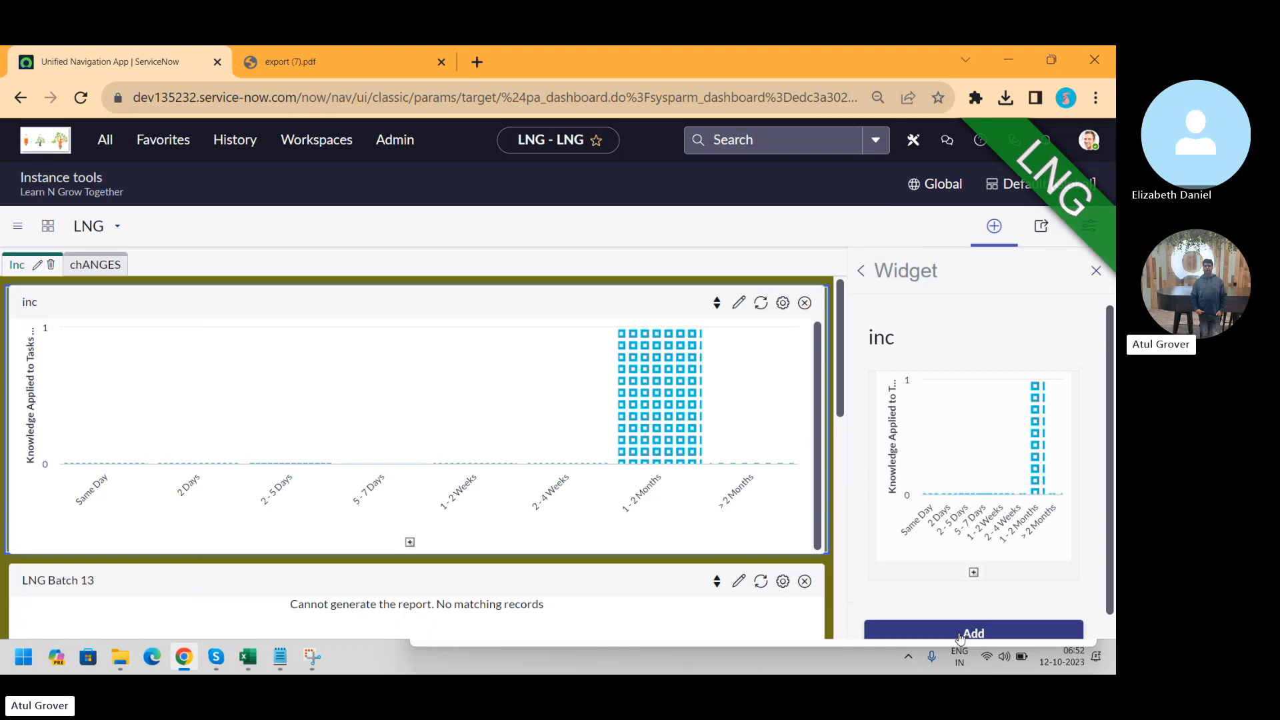
Add the Orphan CI Trend report widget to the dashboard
click(861, 269)
scroll(1112, 467, down, 5)
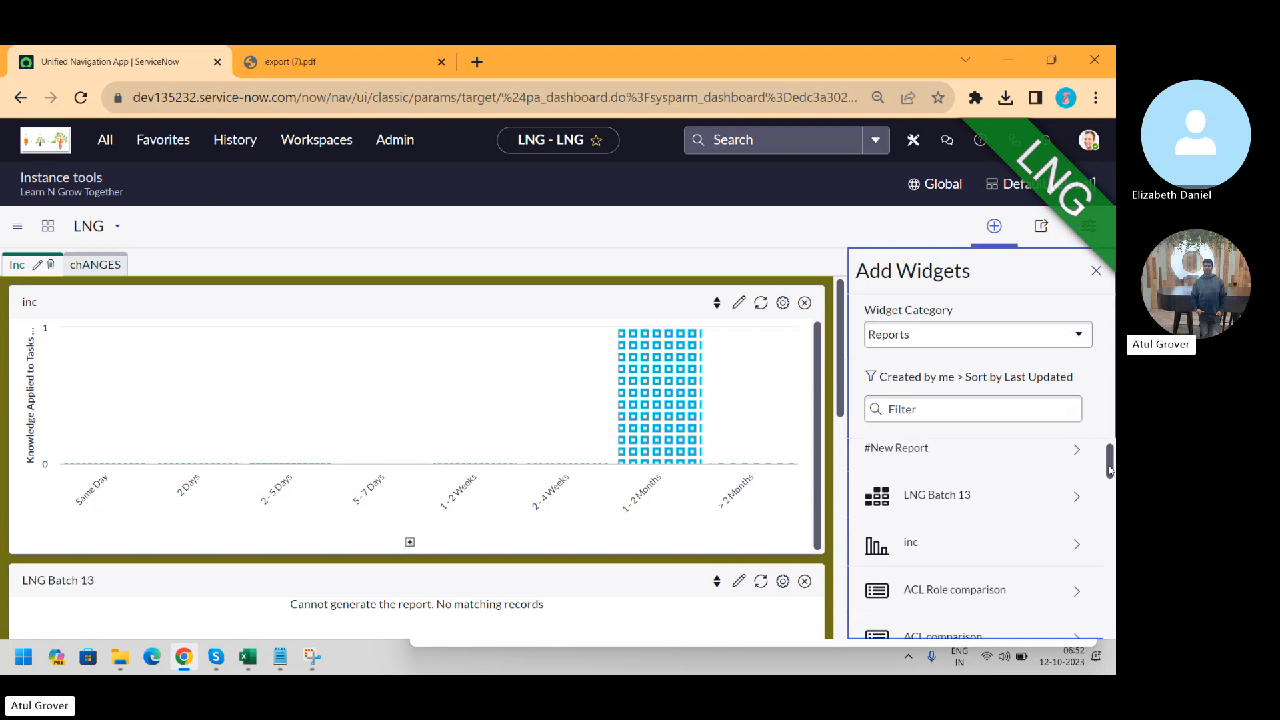
click(958, 553)
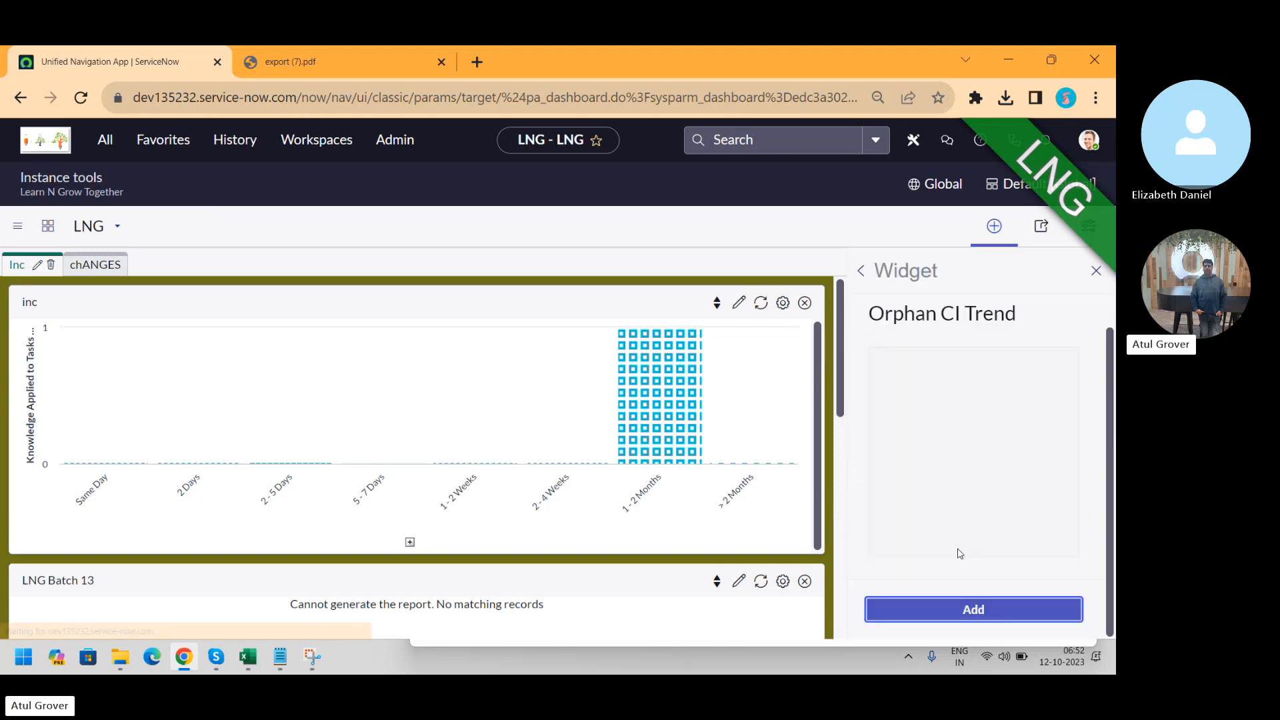
click(984, 634)
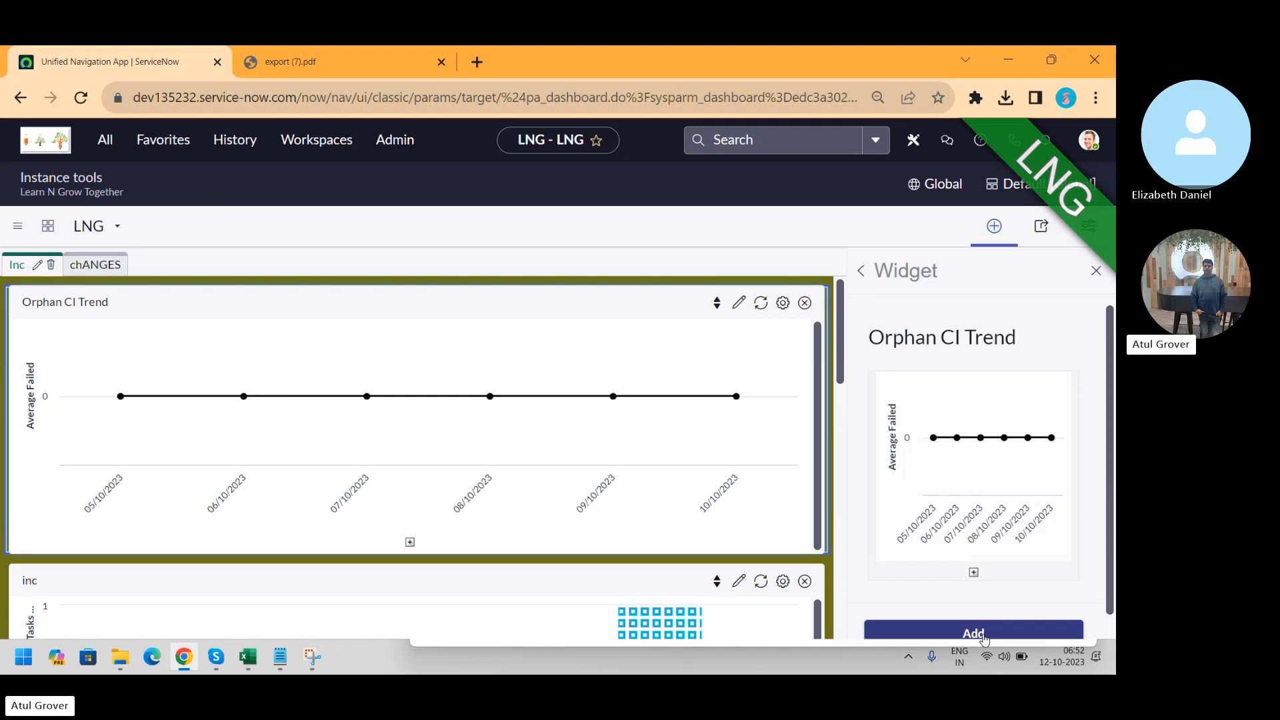
click(1098, 236)
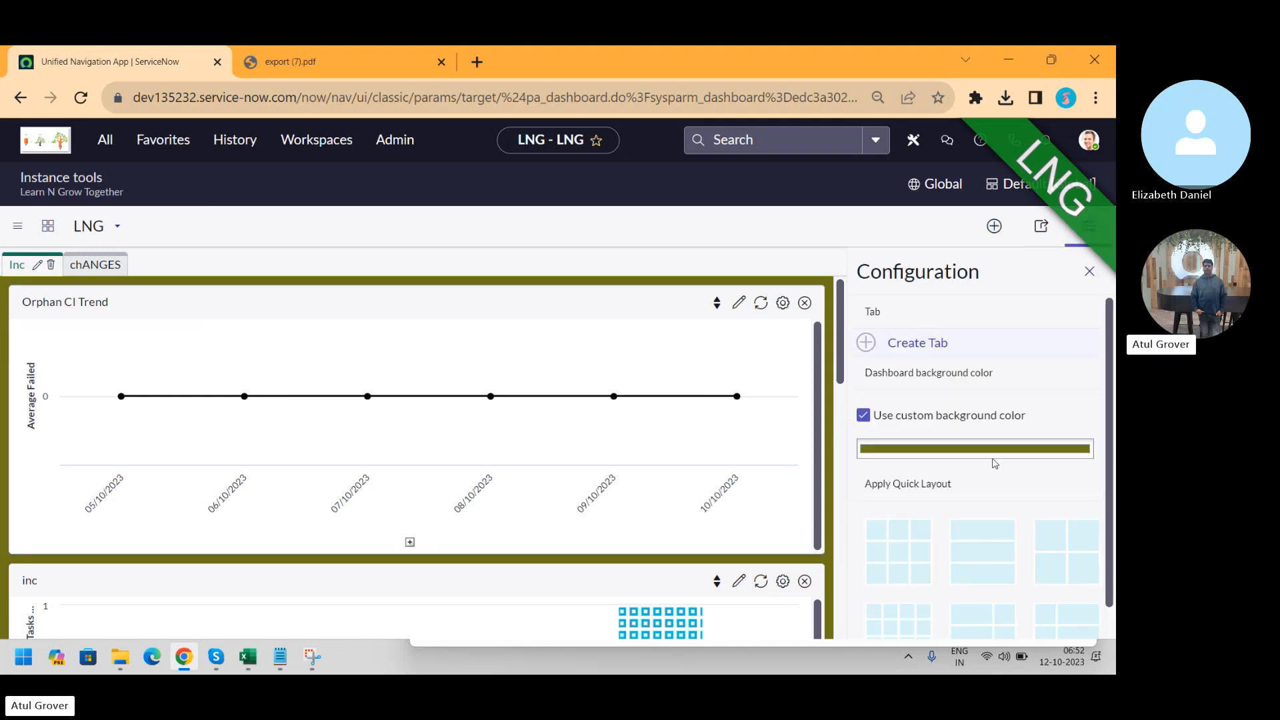
Apply the two-by-two quick layout so Orphan CI Trend and inc sit side by side
click(888, 552)
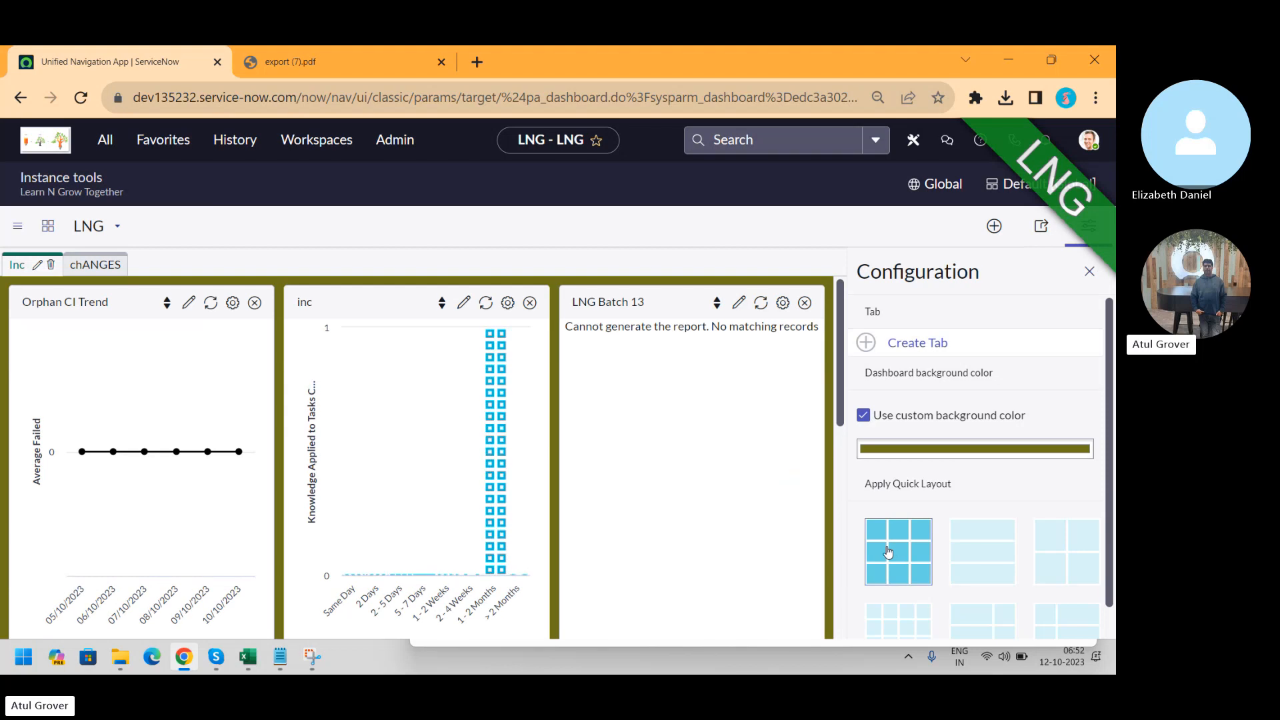
click(992, 553)
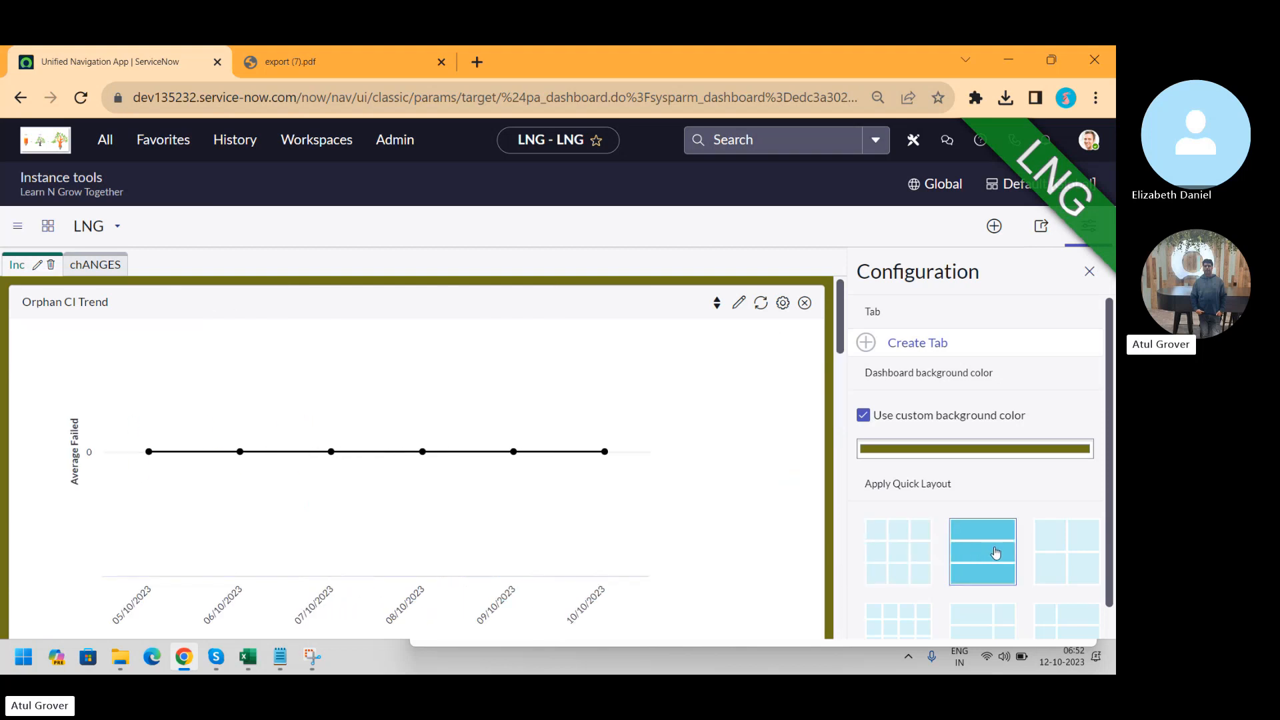
click(1052, 557)
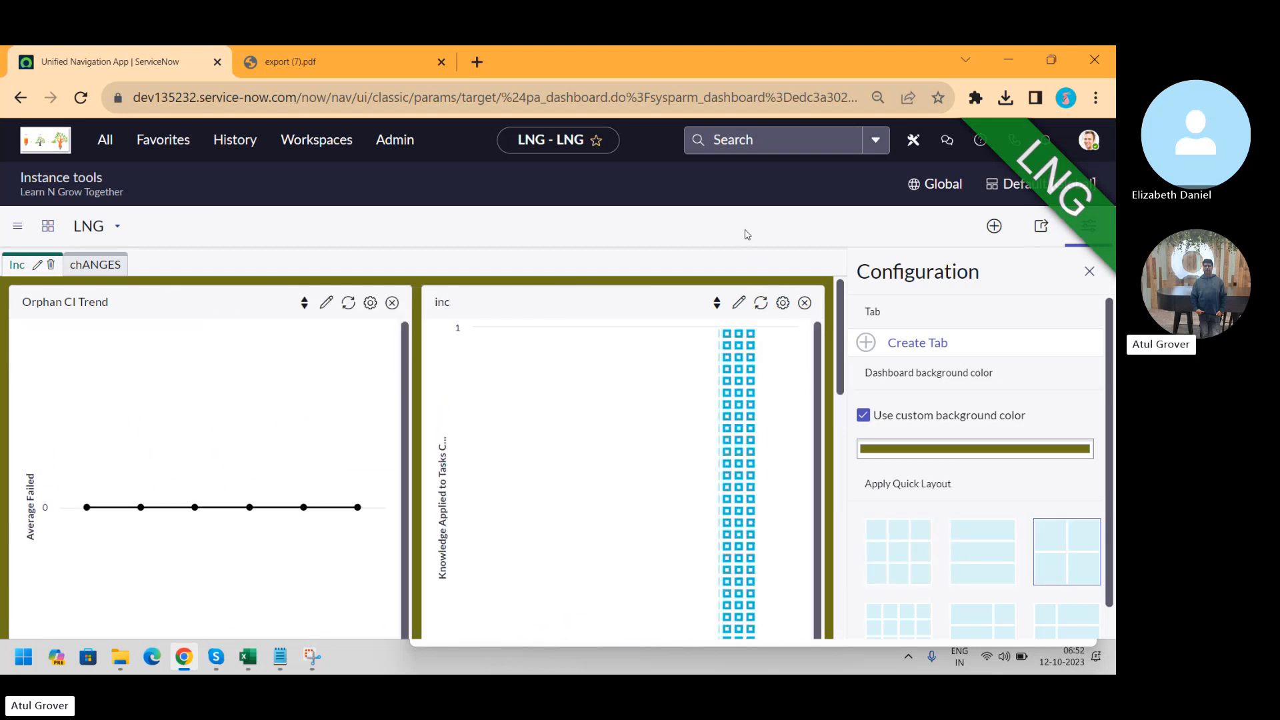
drag(842, 309, 872, 252)
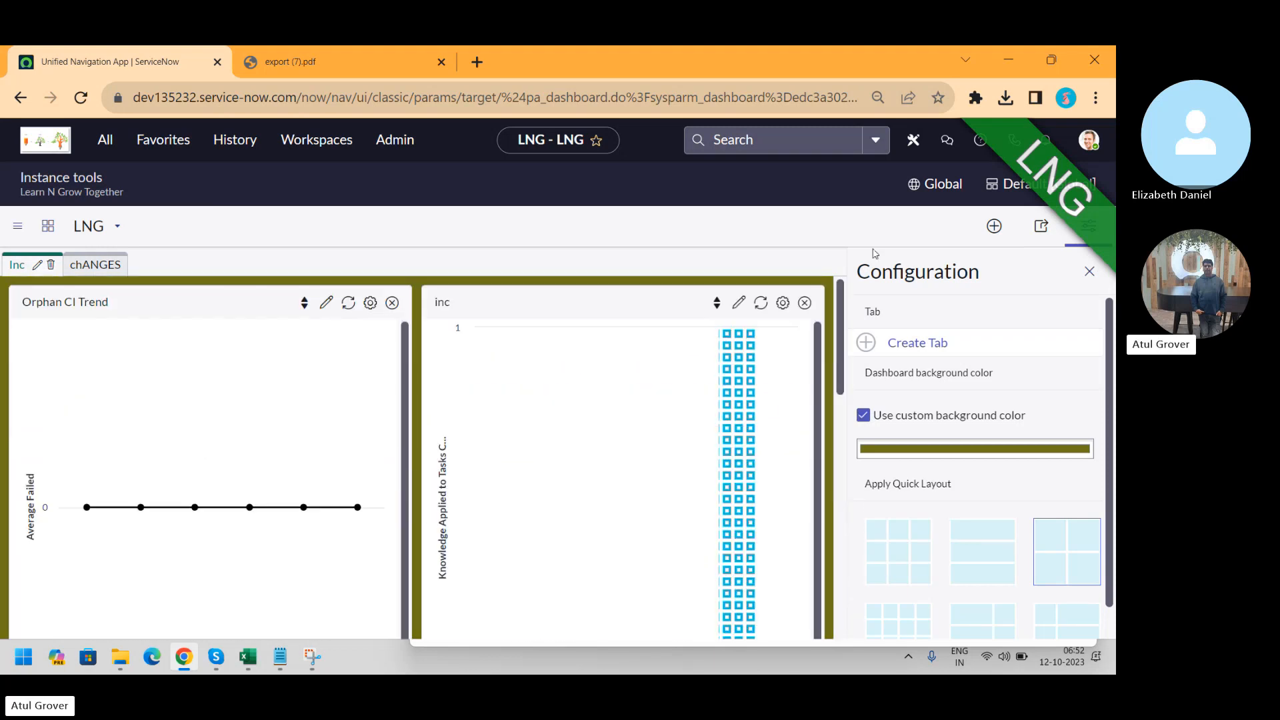
click(1089, 272)
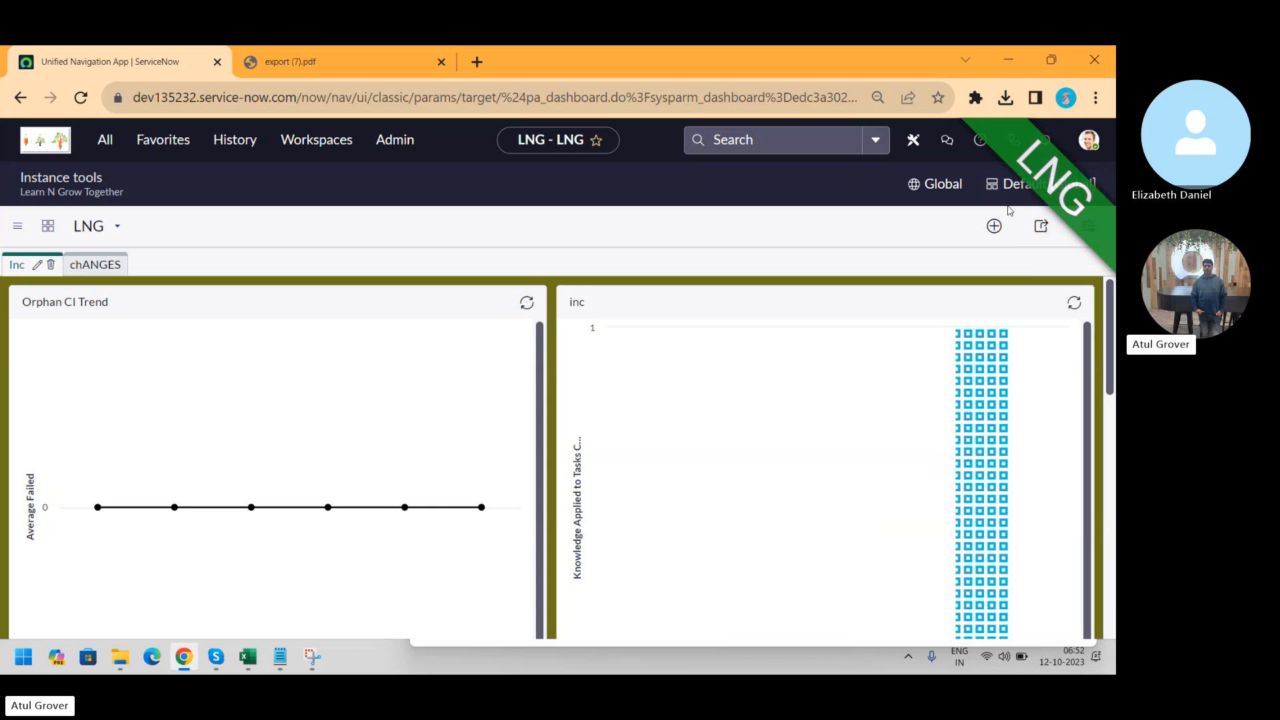
click(1086, 230)
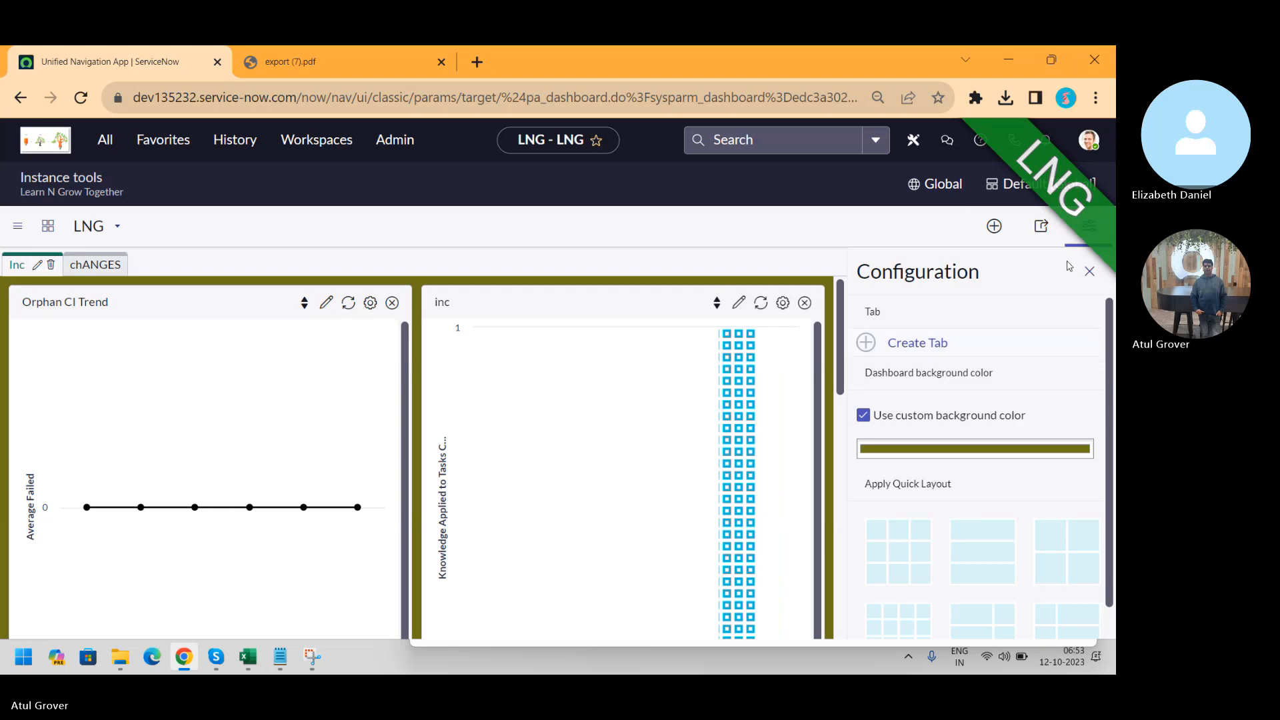
Share the LNG dashboard with the Batch13 group with Can view permission
click(1040, 232)
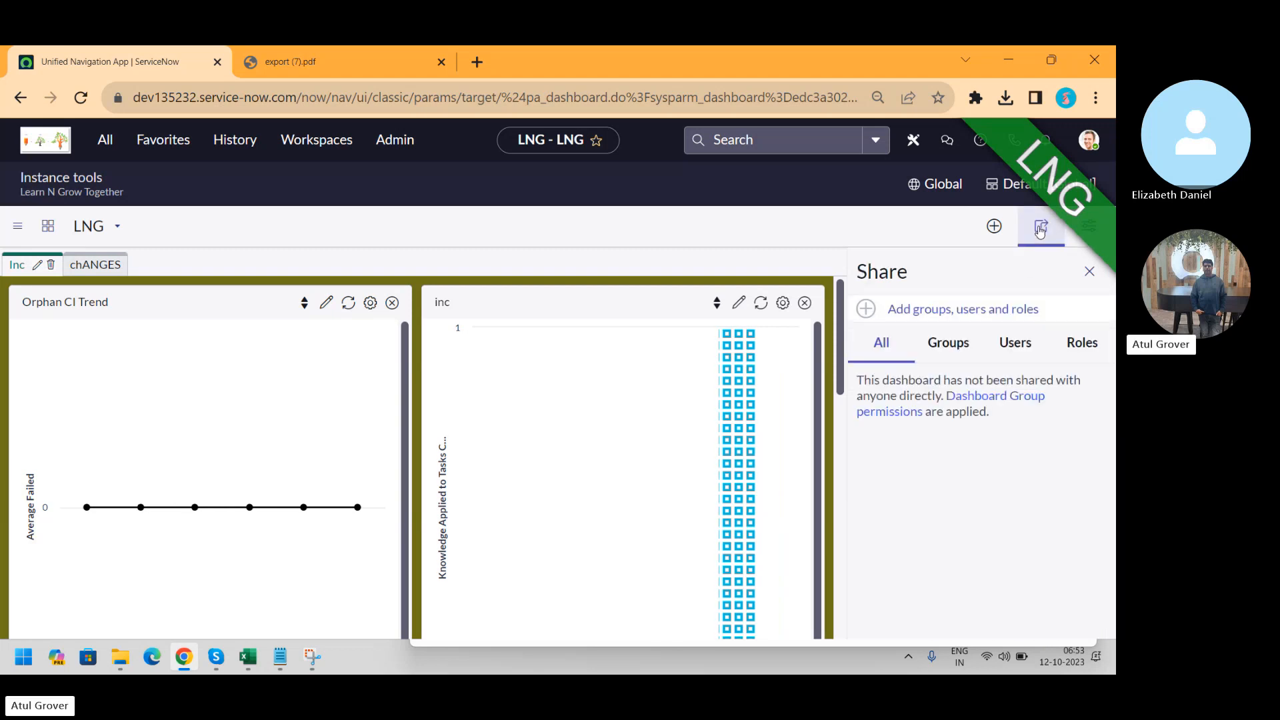
click(919, 320)
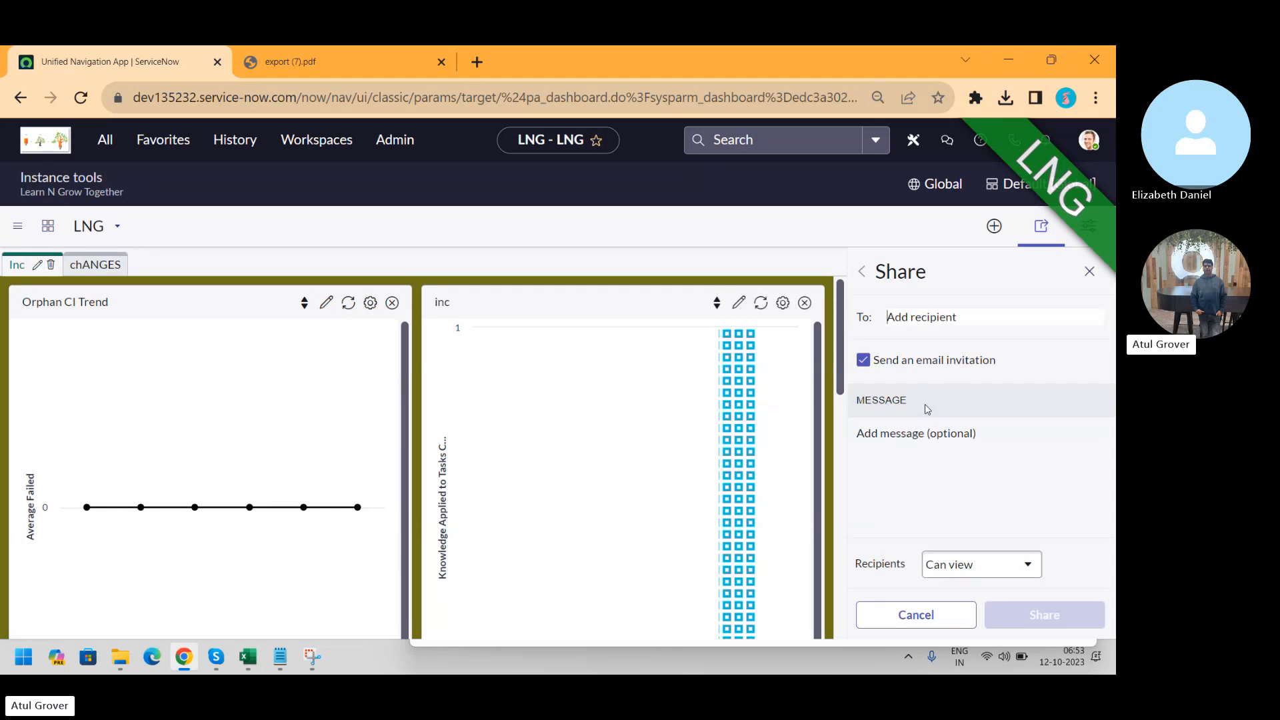
click(971, 313)
text(batch13)
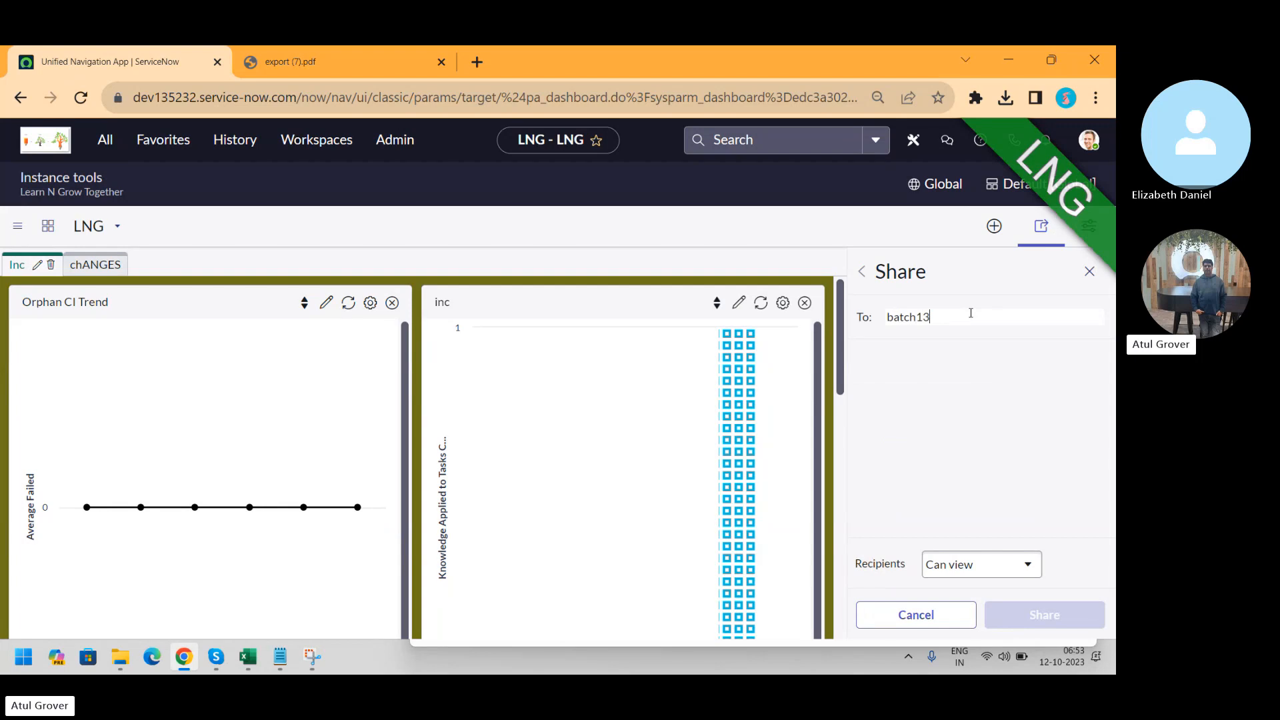
click(920, 364)
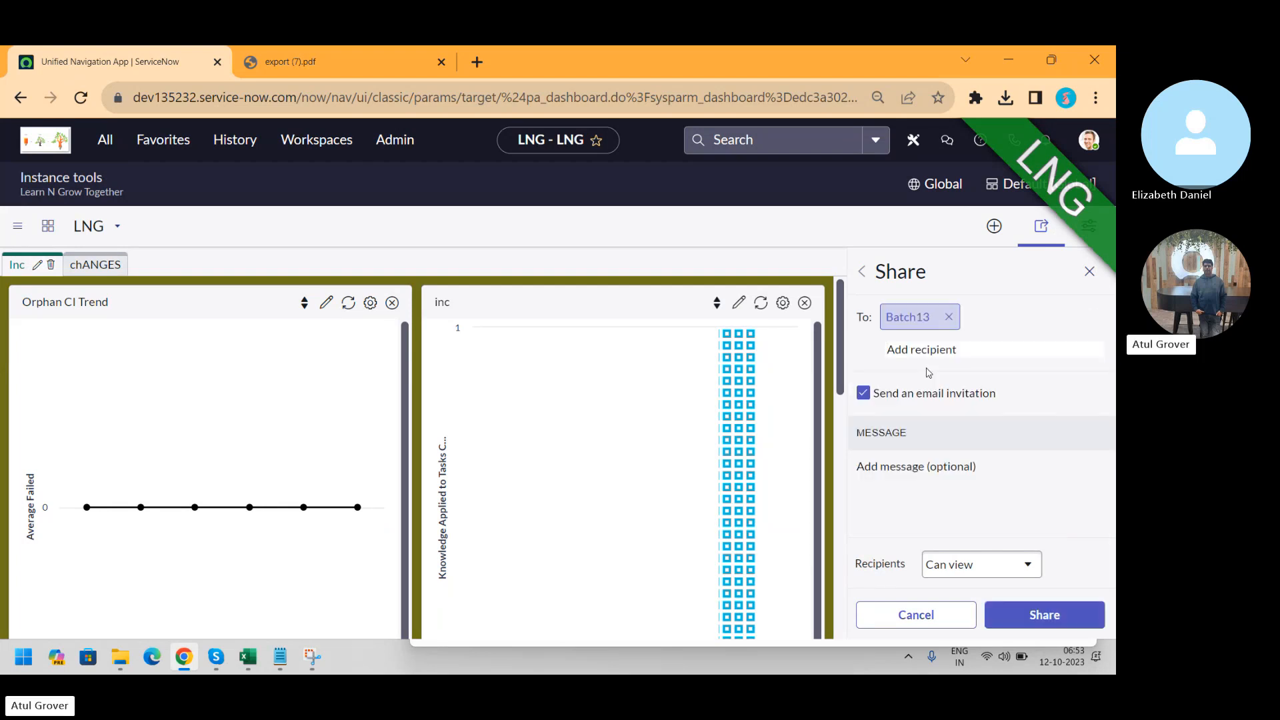
click(1016, 568)
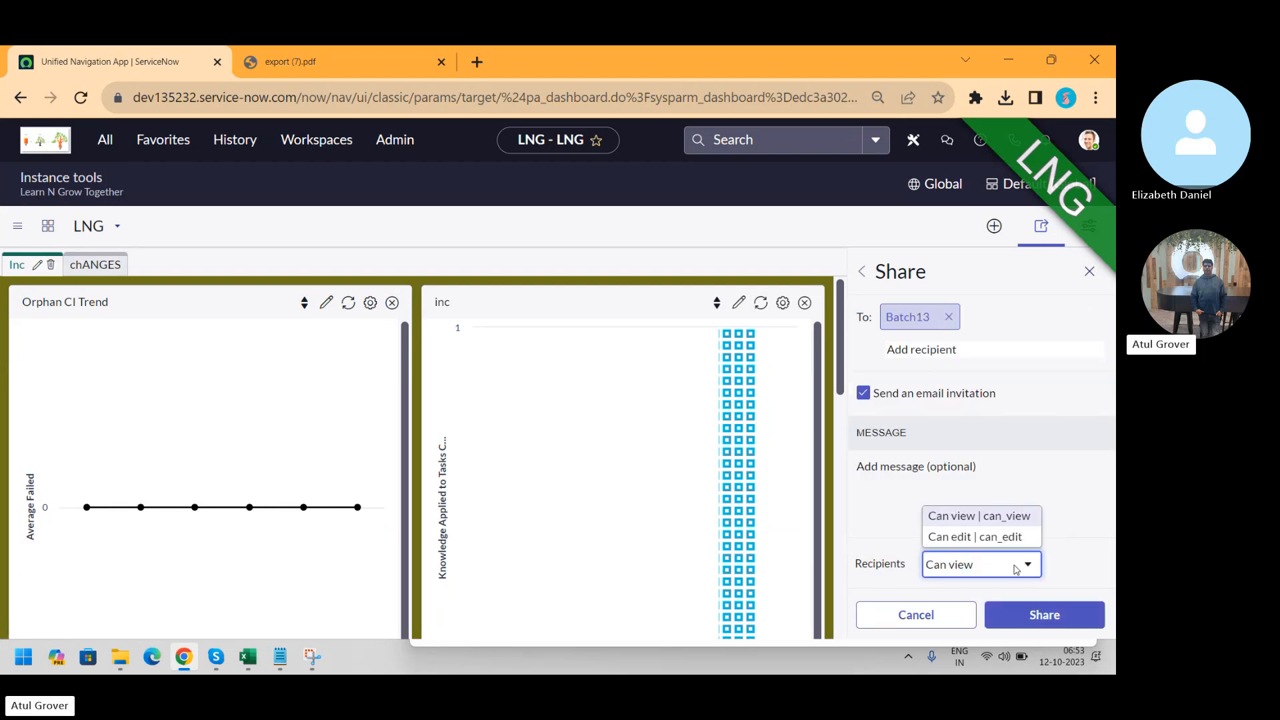
click(1000, 514)
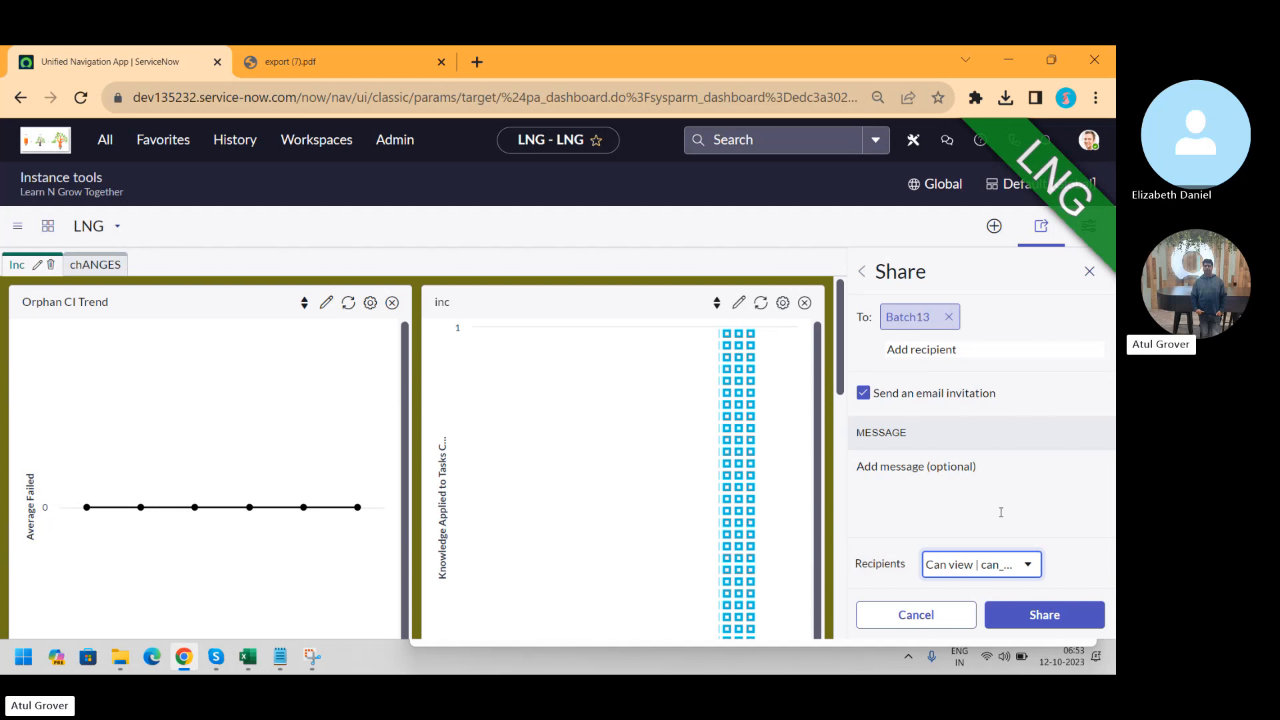
click(1038, 619)
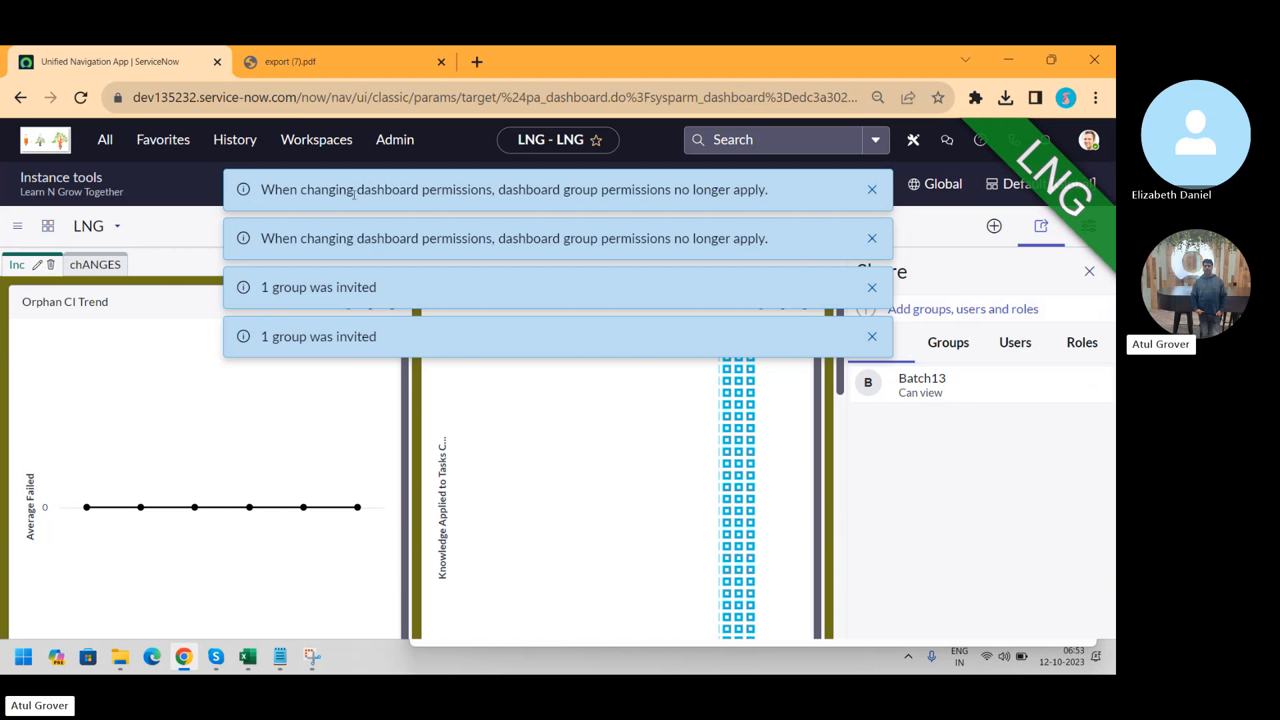
click(877, 192)
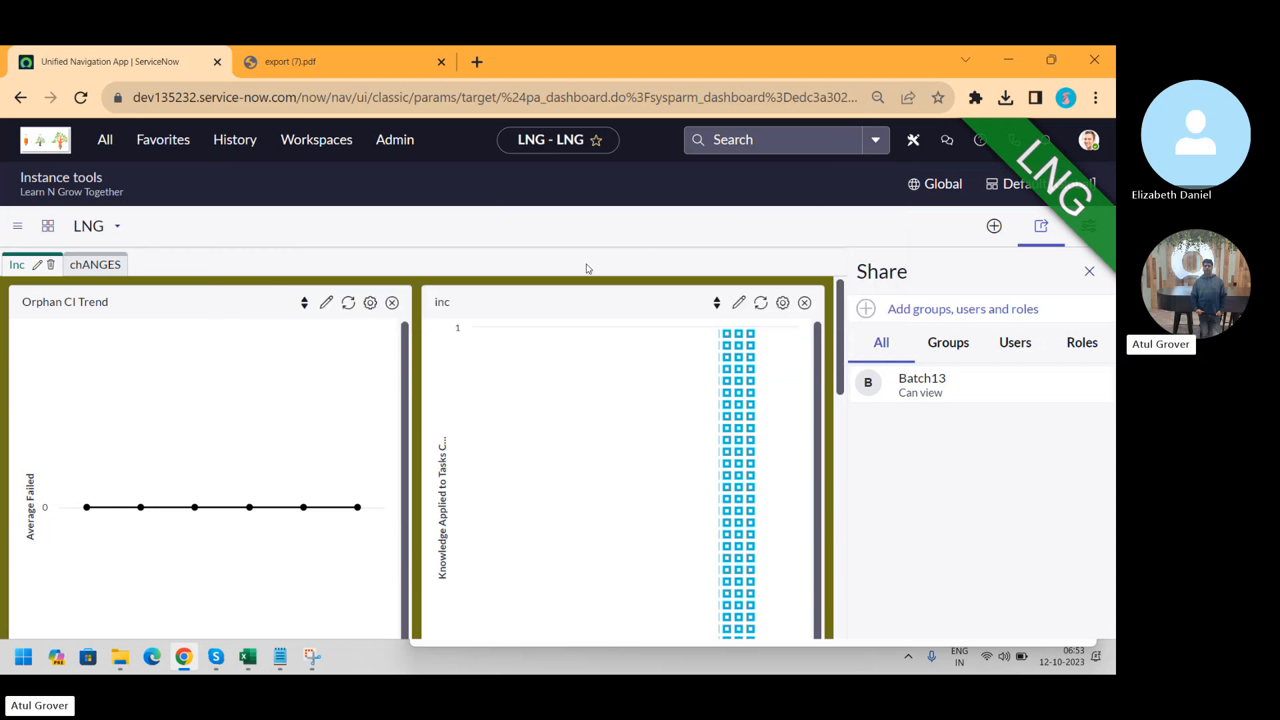
On the chANGES tab, review the existing group, user and role shares
click(109, 266)
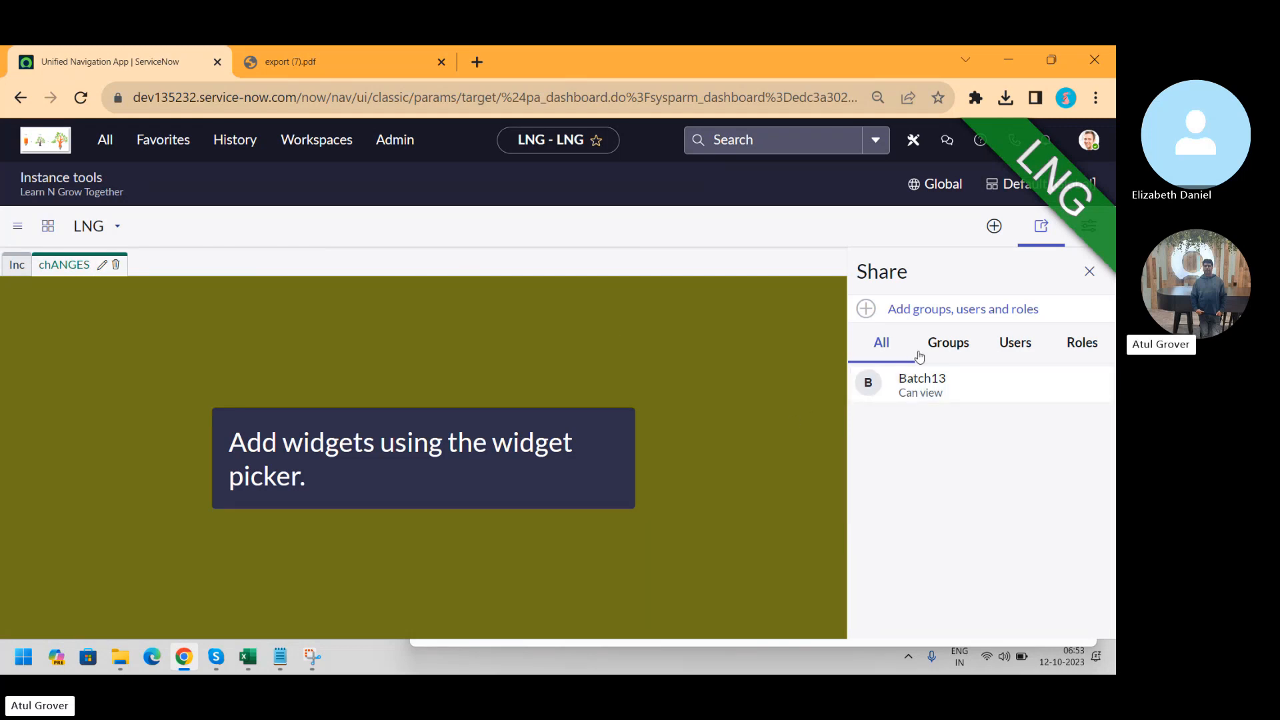
click(945, 344)
click(1016, 345)
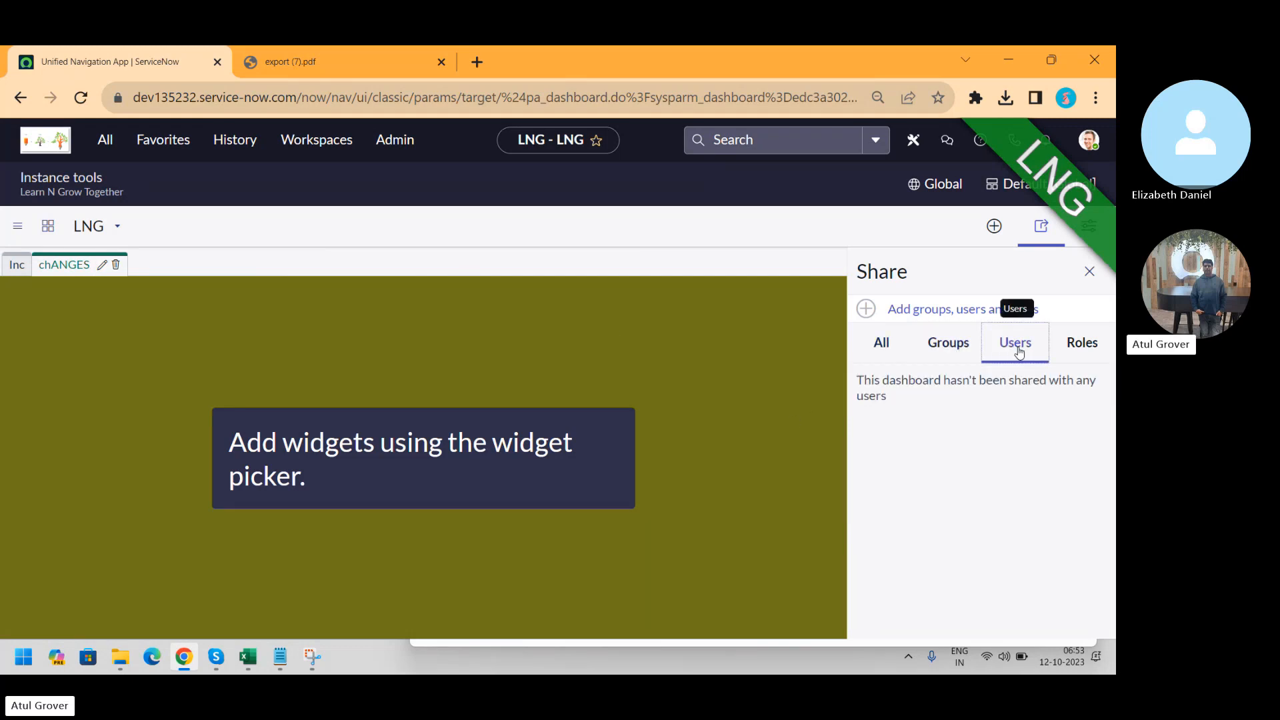
click(1076, 347)
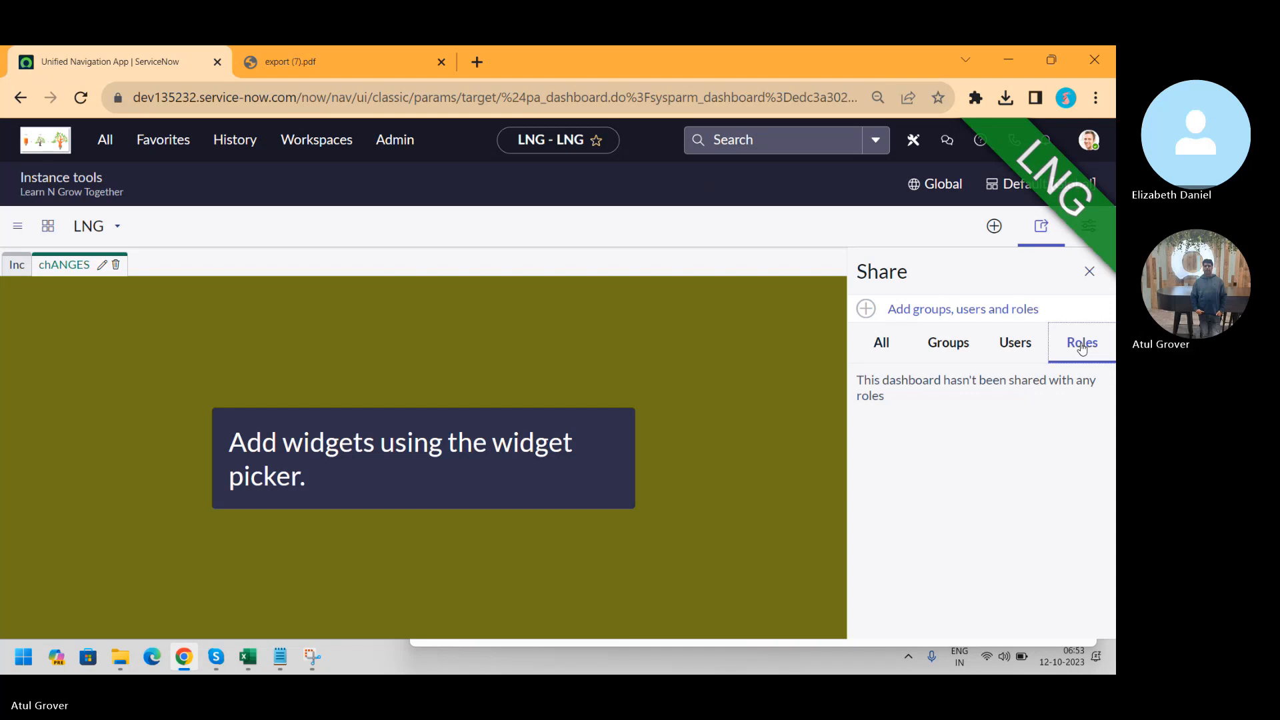
Share the dashboard with the itil role, then switch to the Skype call
click(981, 311)
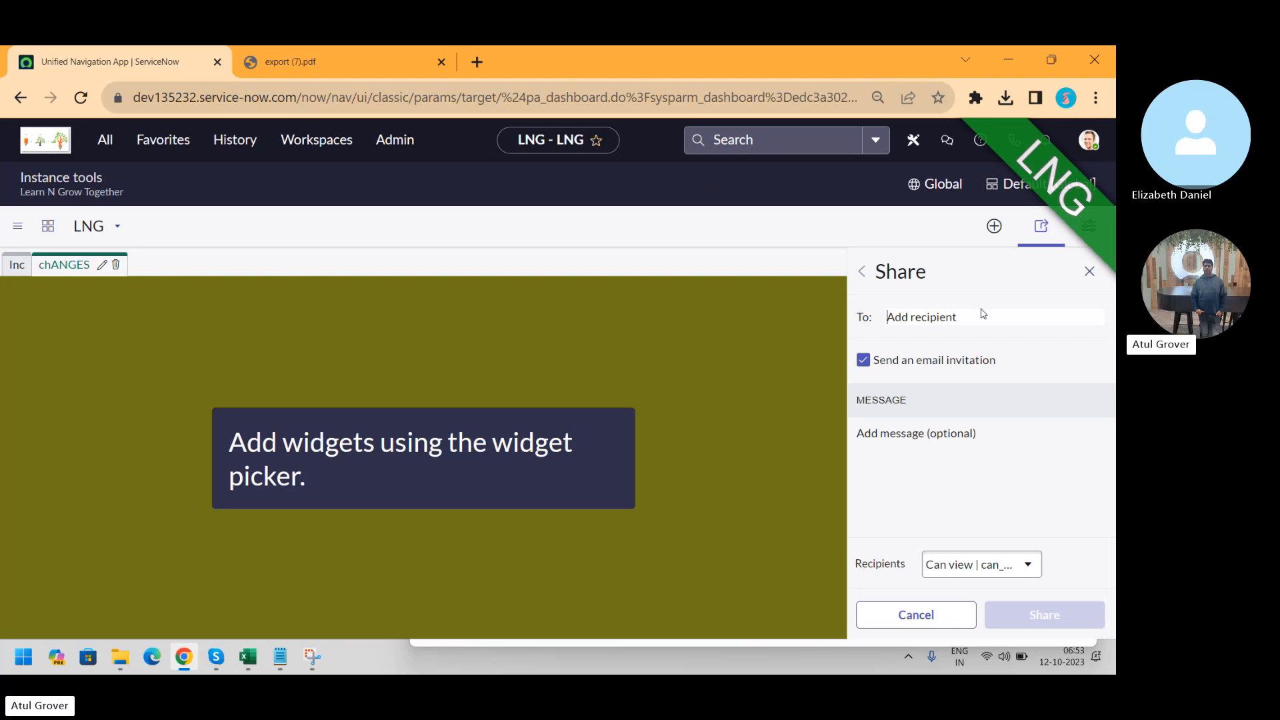
click(915, 316)
text(ITIL)
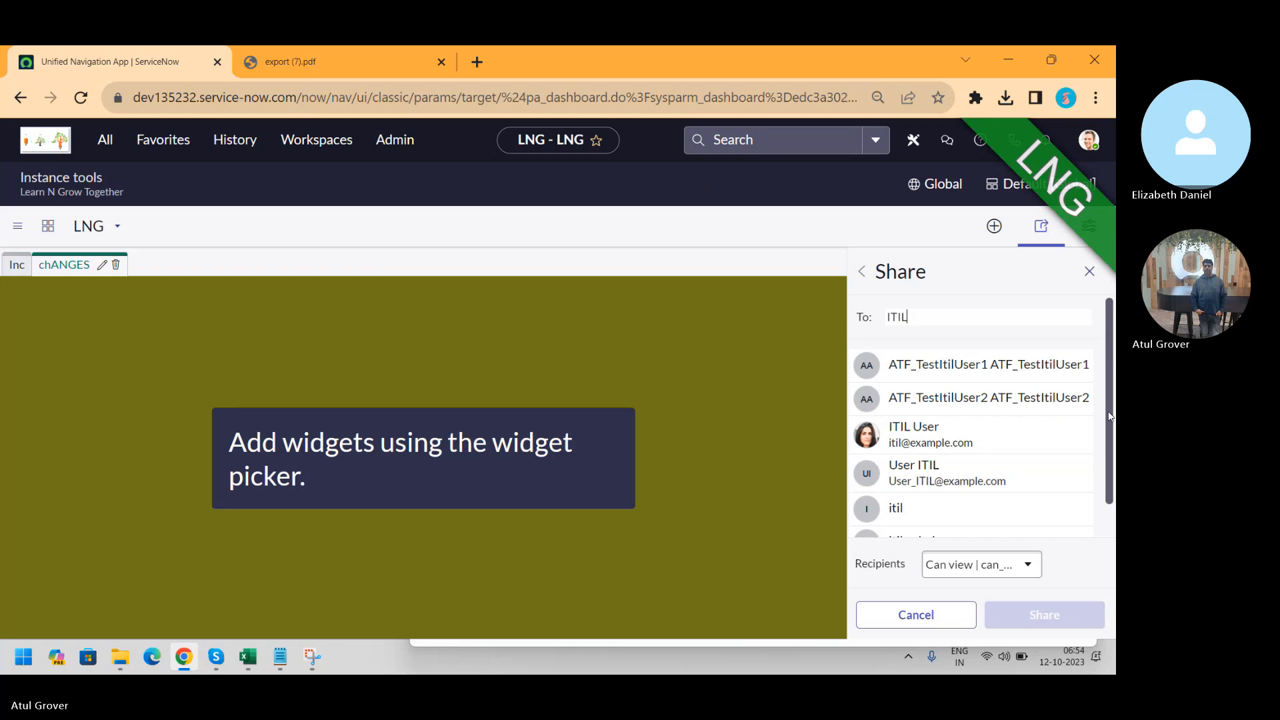
drag(1109, 417, 1108, 467)
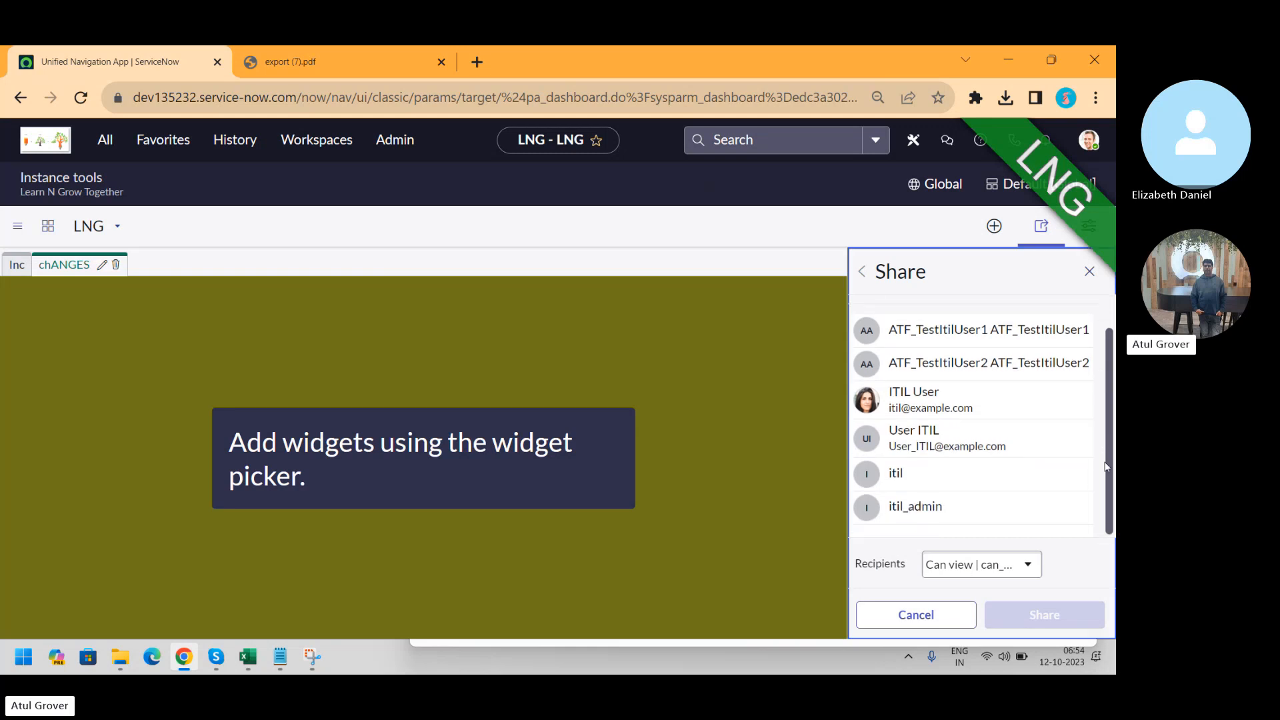
click(977, 470)
click(1068, 613)
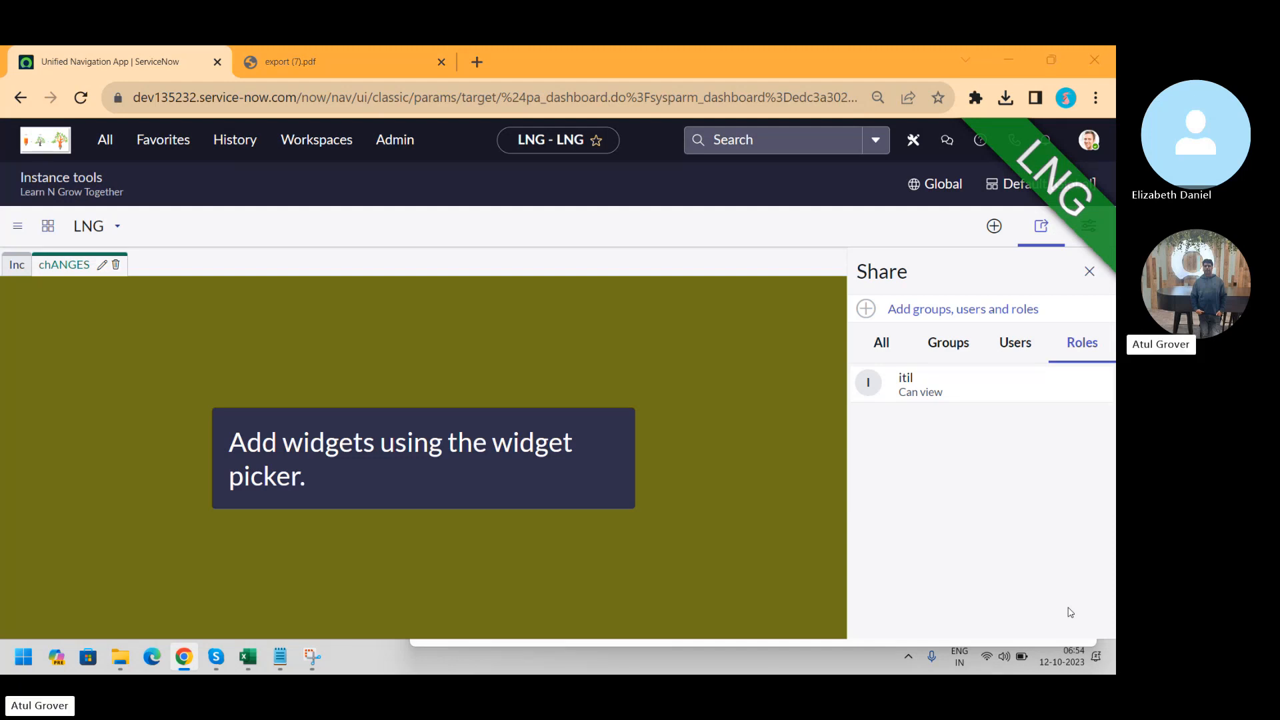
key(alt+Tab)
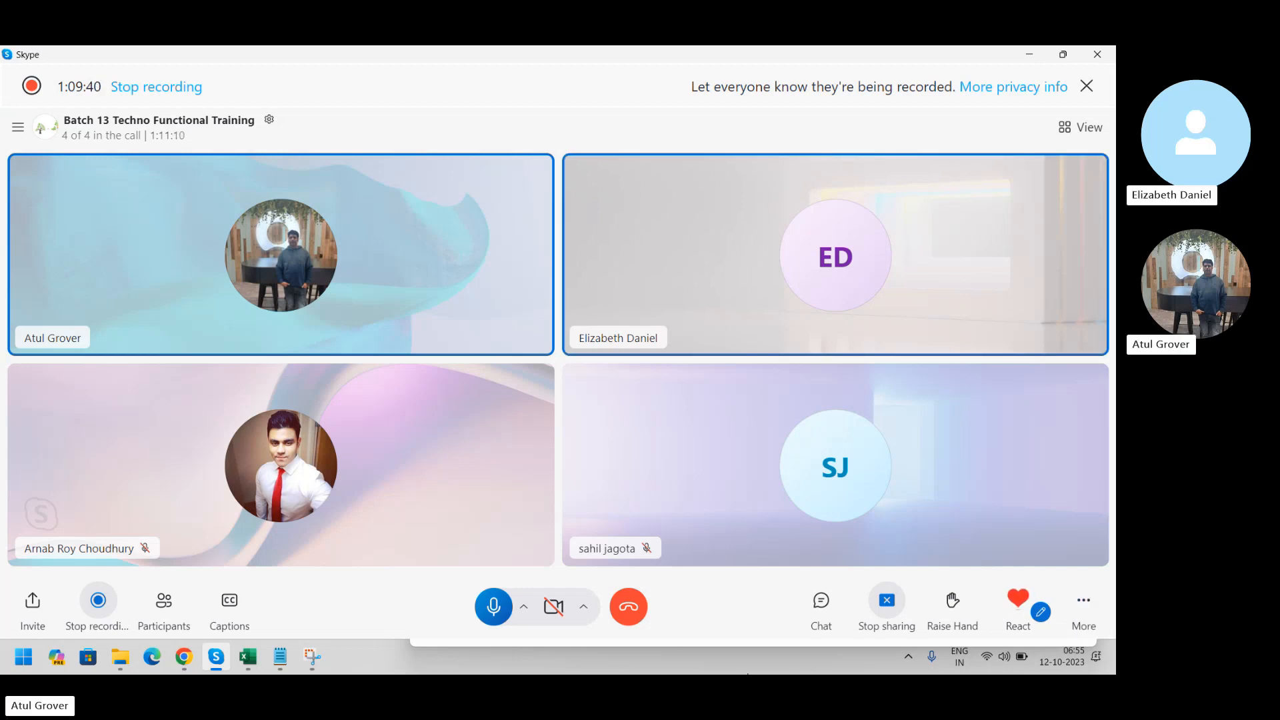
Bring the Training_Master Excel workbook to the front
click(251, 657)
Enter VTB in Agenda_TF_SN cell B36 beside Application Manager, then return to Skype
click(130, 612)
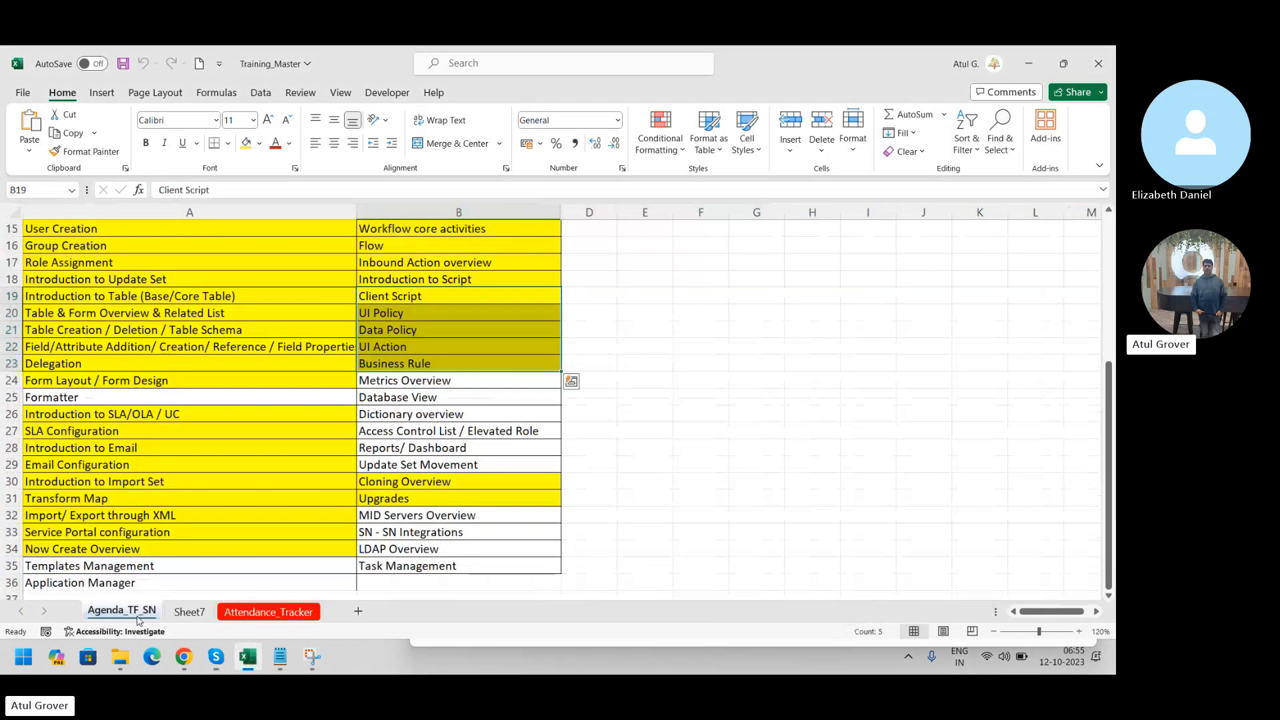
click(381, 581)
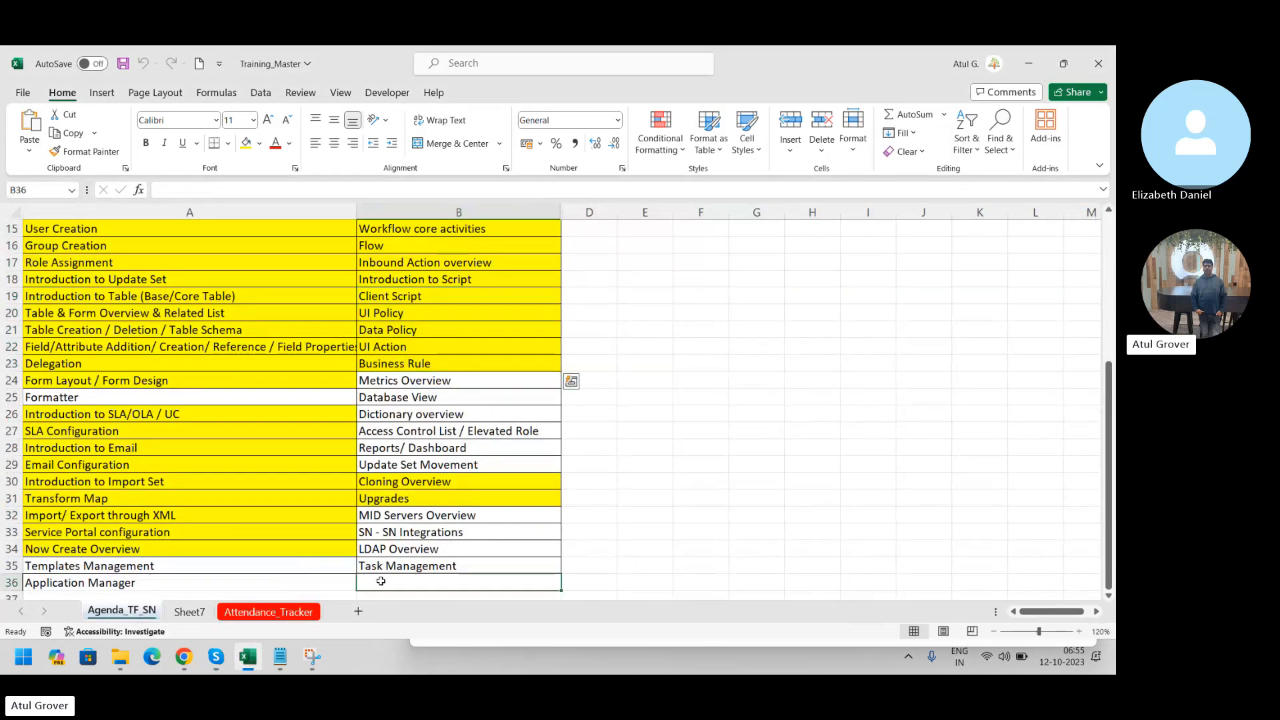
text(VTB)
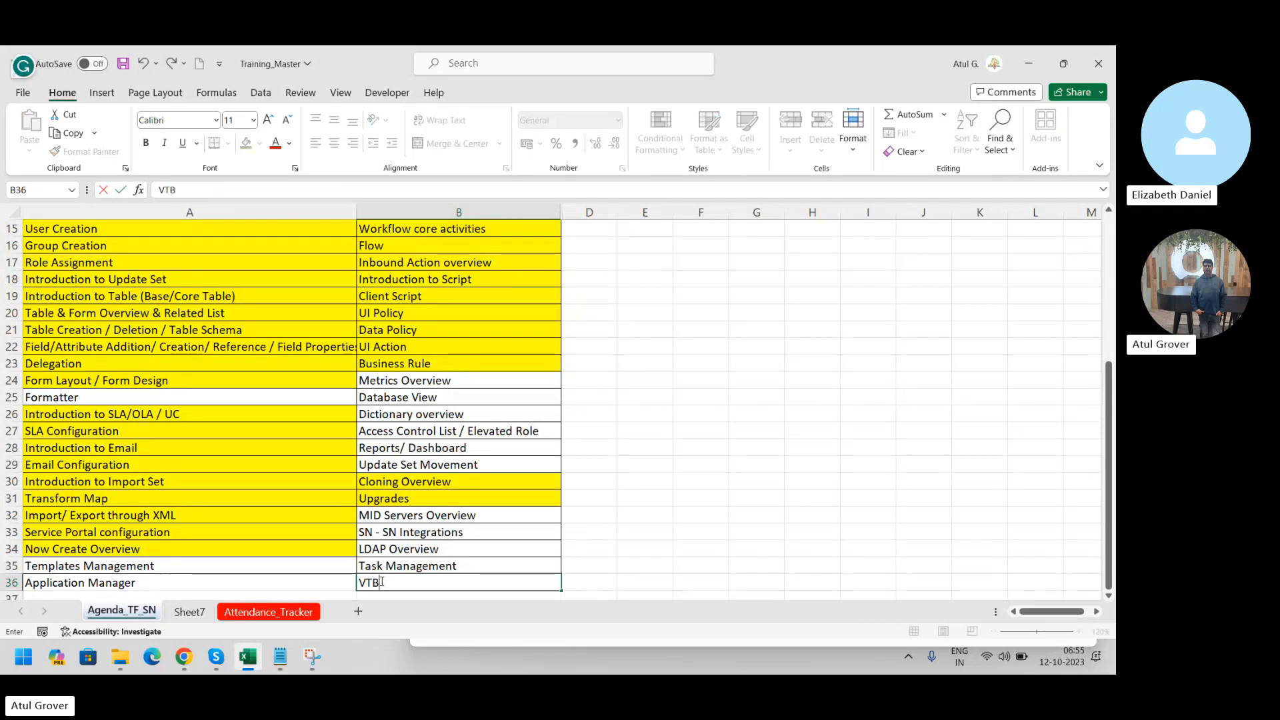
key(Return)
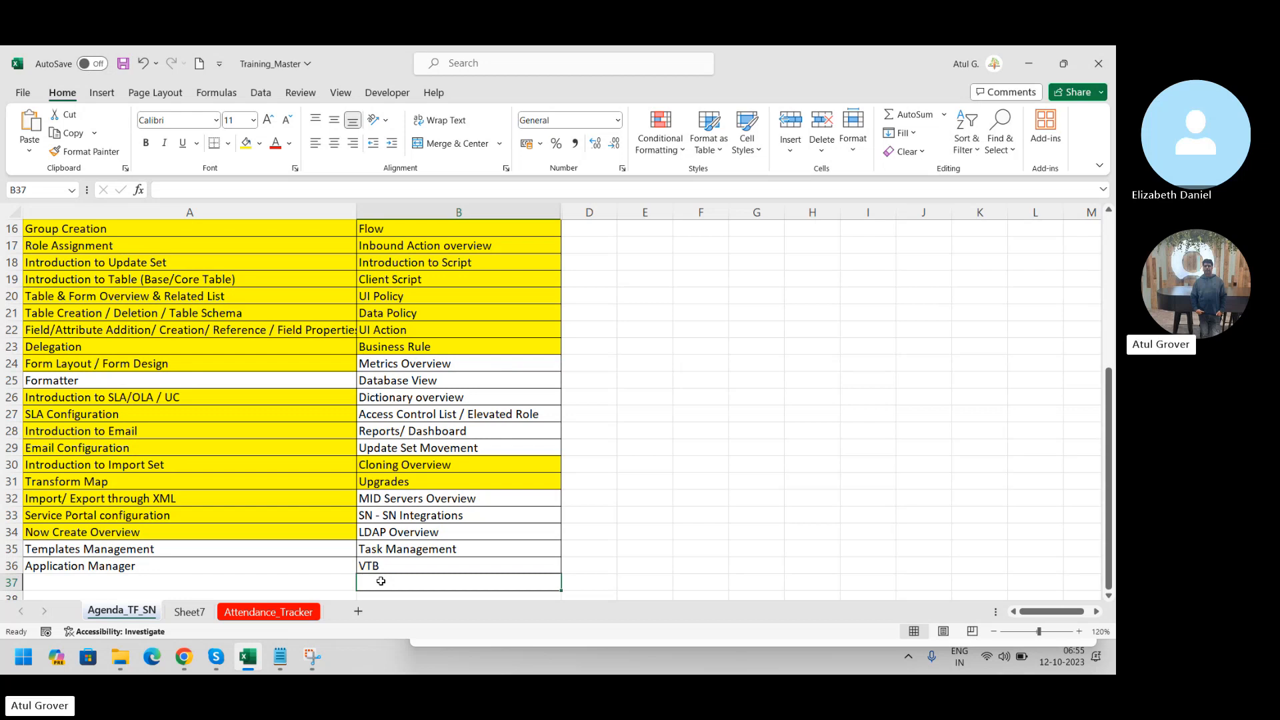
key(alt+Tab)
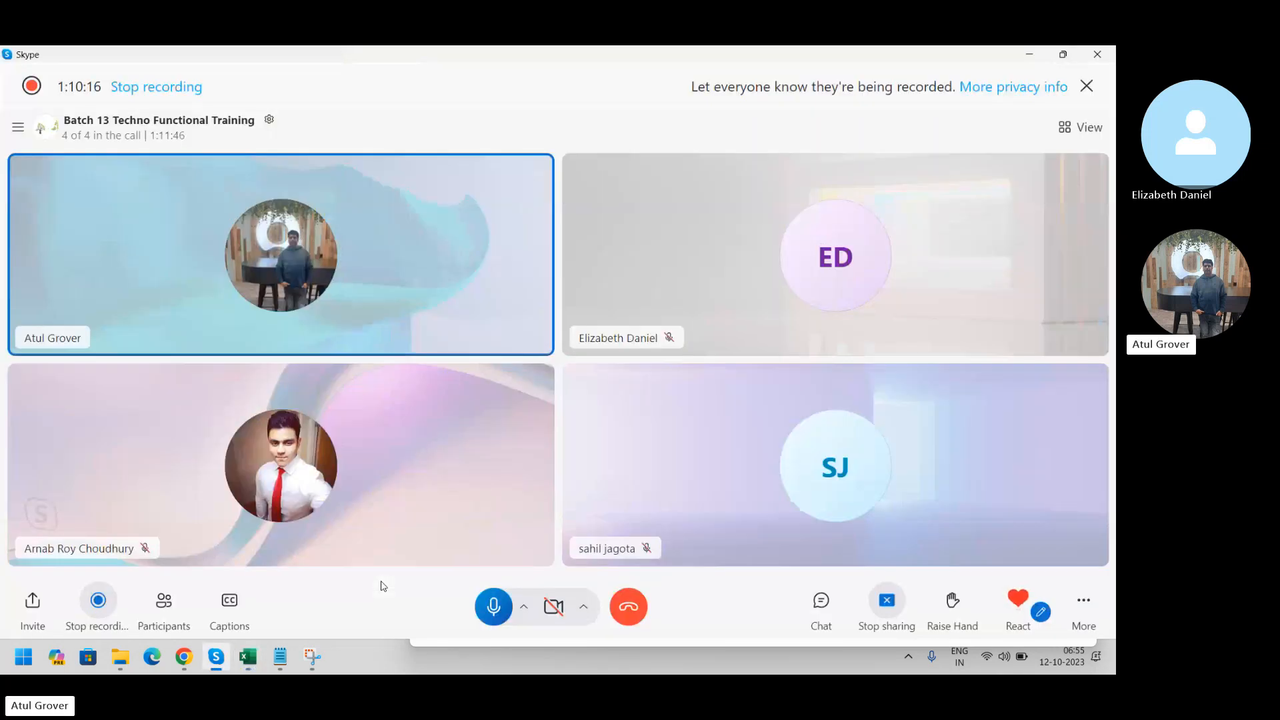